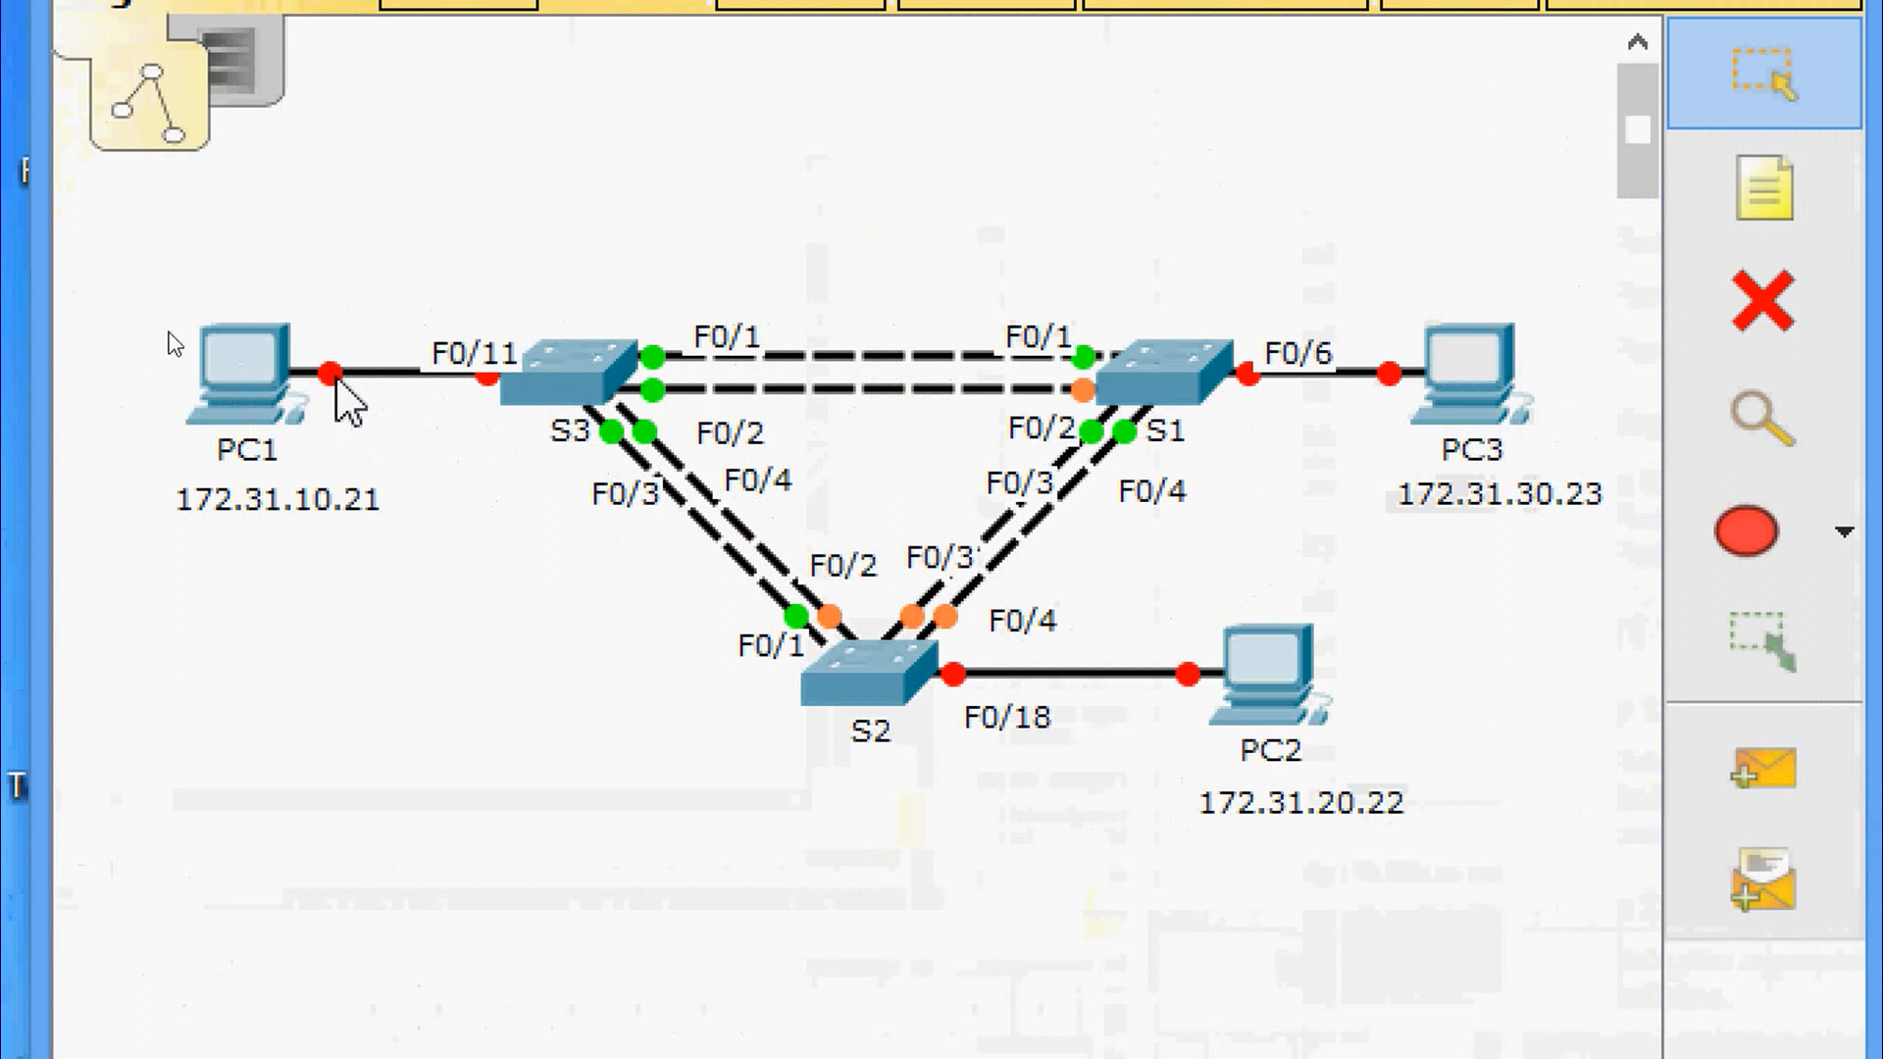
Open the command line of switch S1, enable privileged mode and enter global configuration mode.
mouse_move(335, 378)
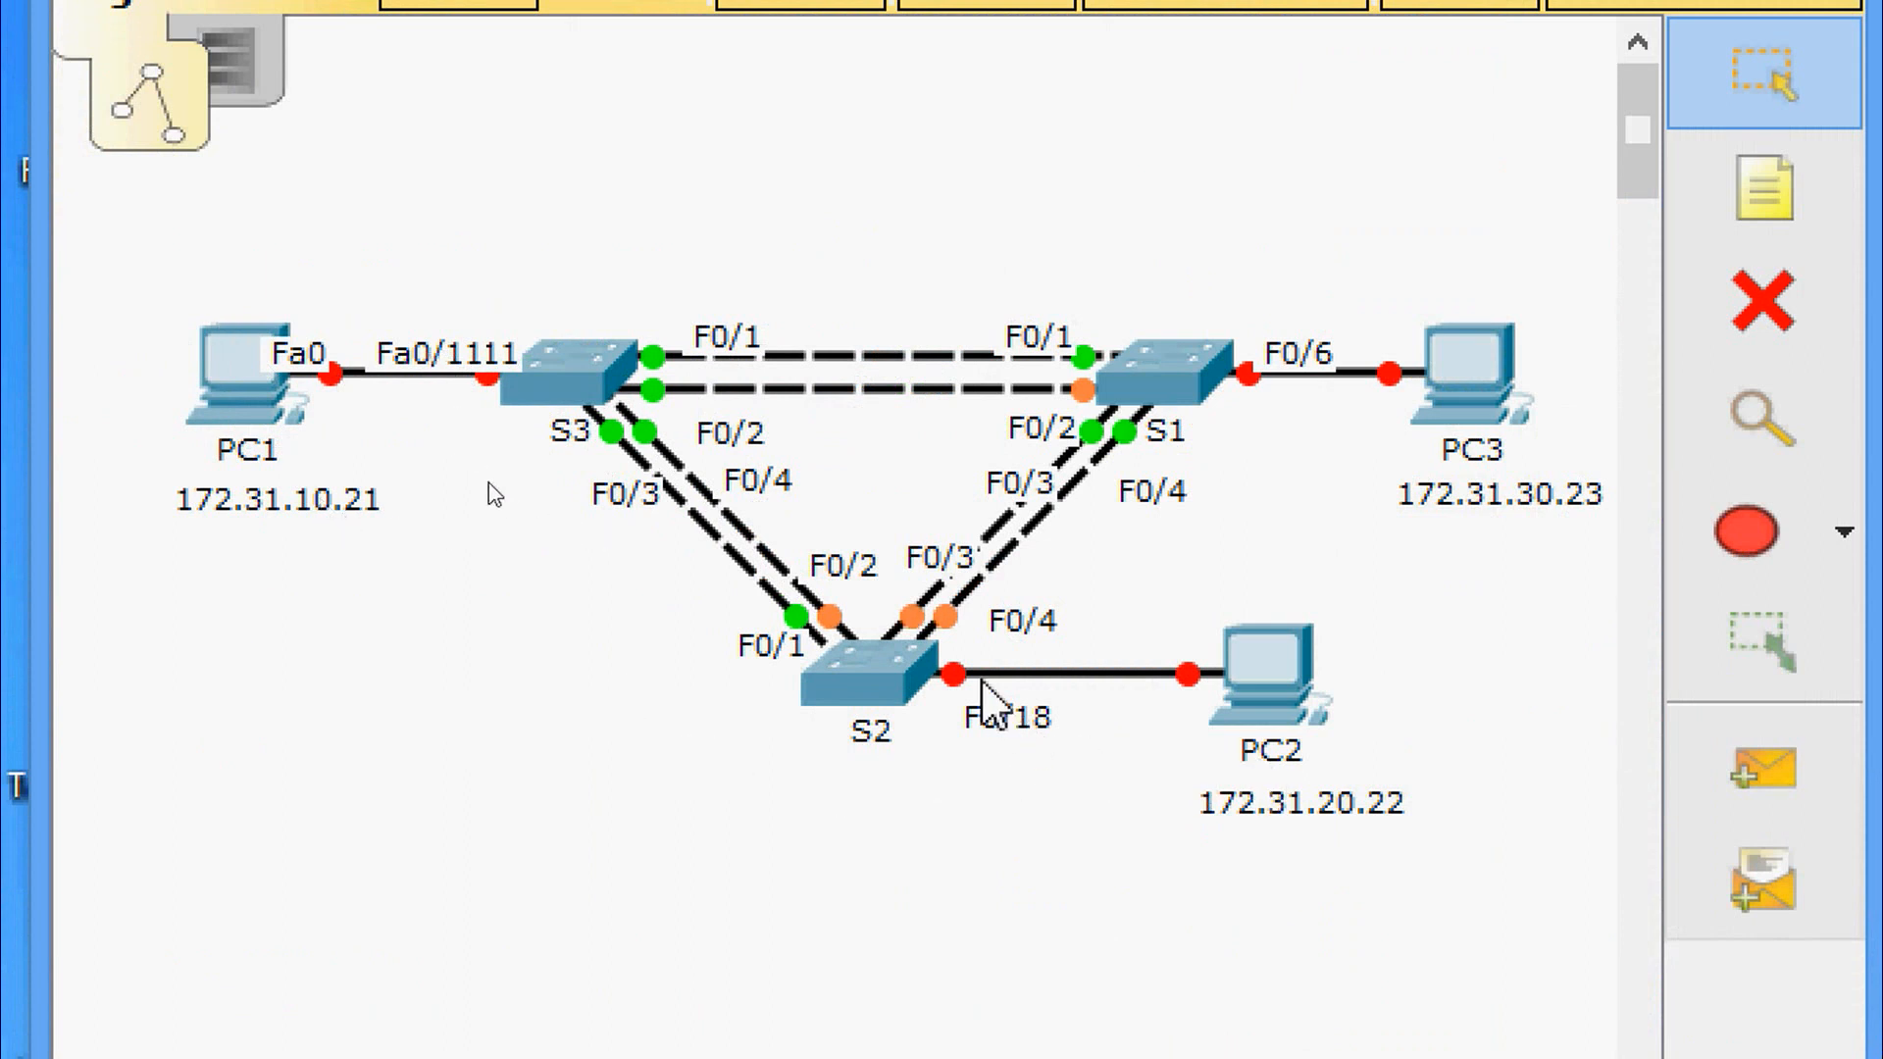
mouse_move(954, 679)
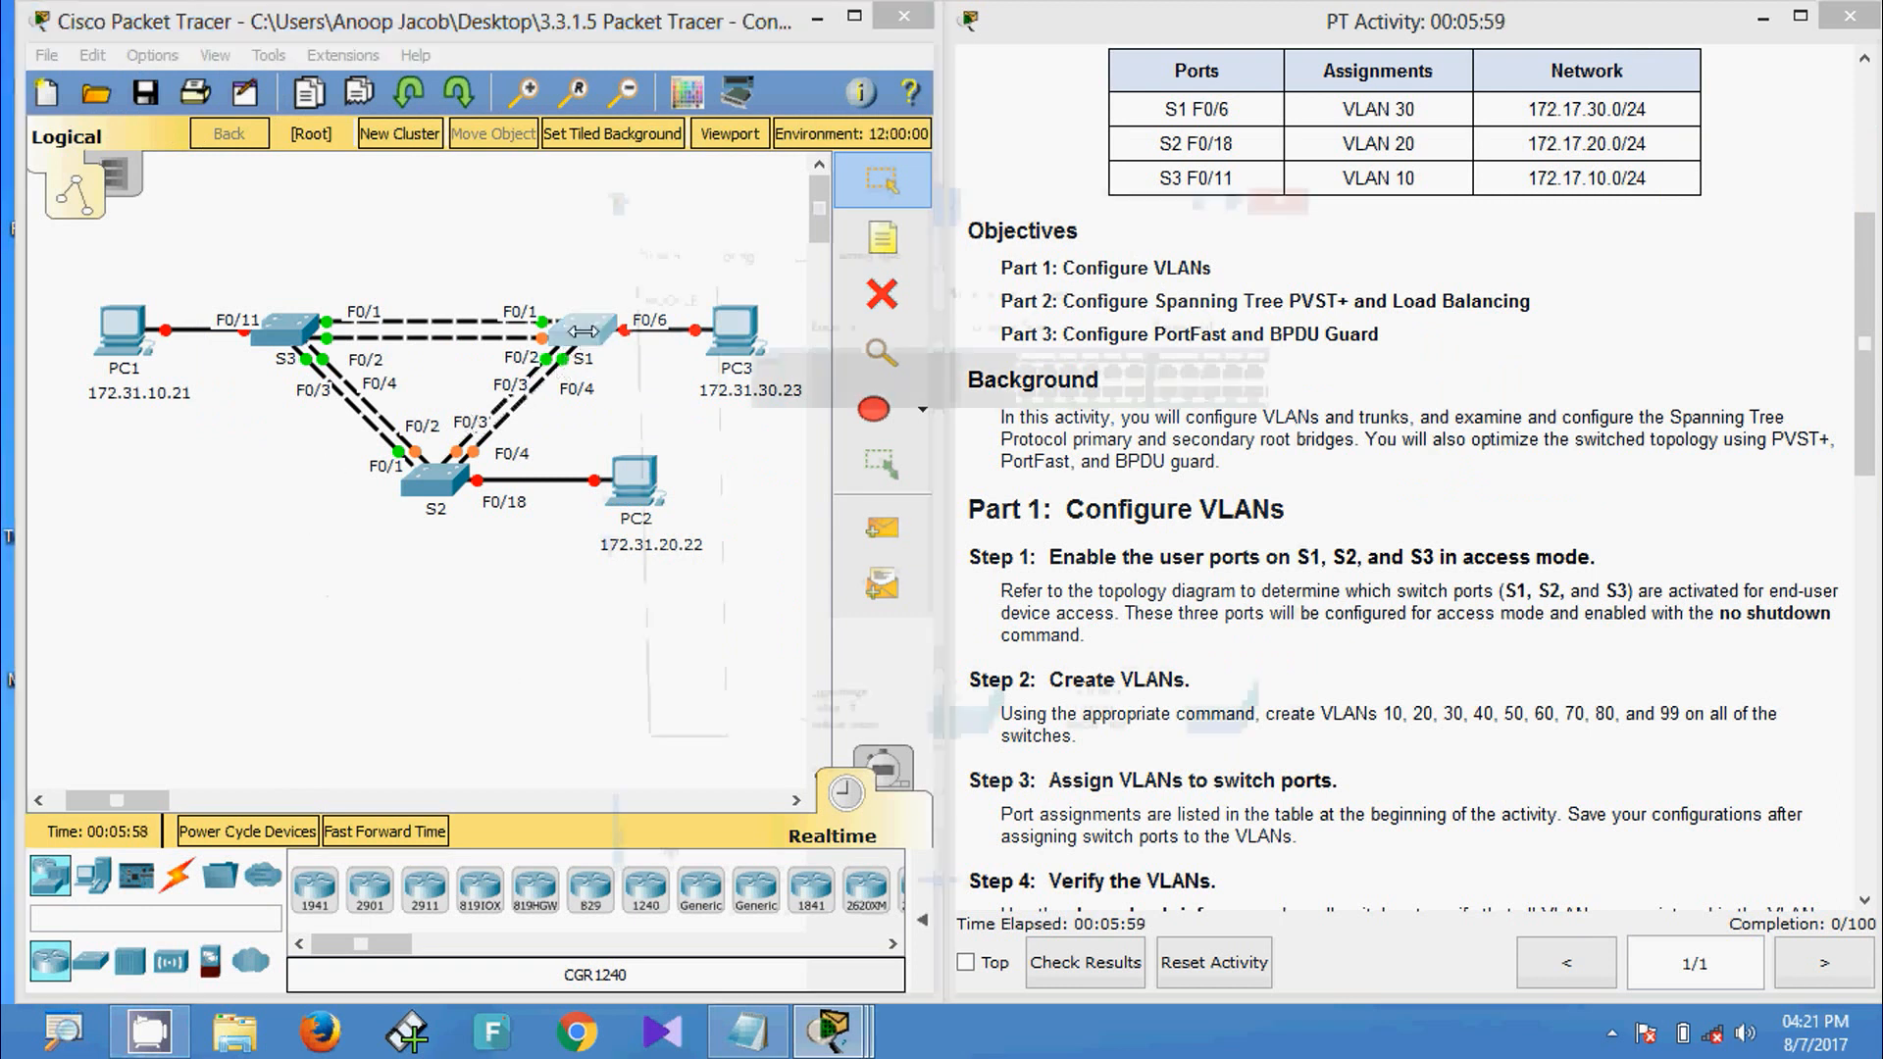
click(582, 336)
click(789, 253)
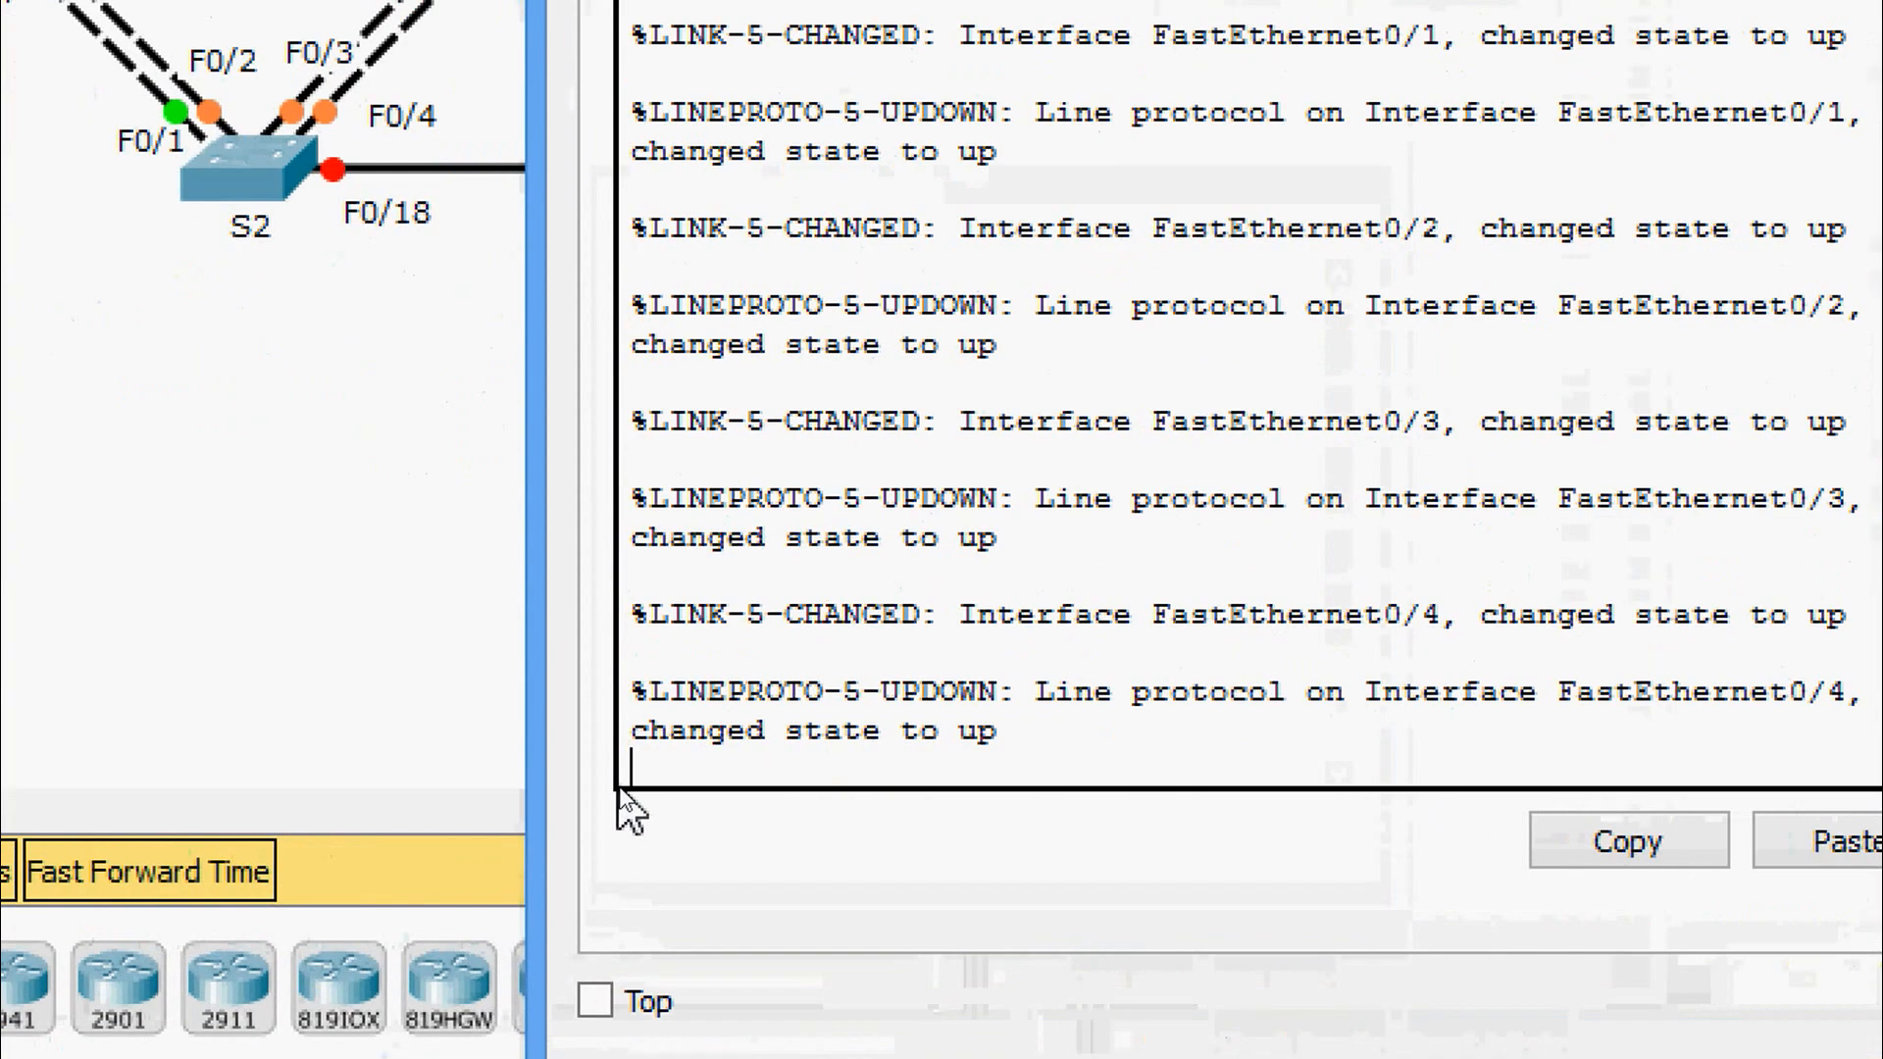
key(Return)
key(Return)
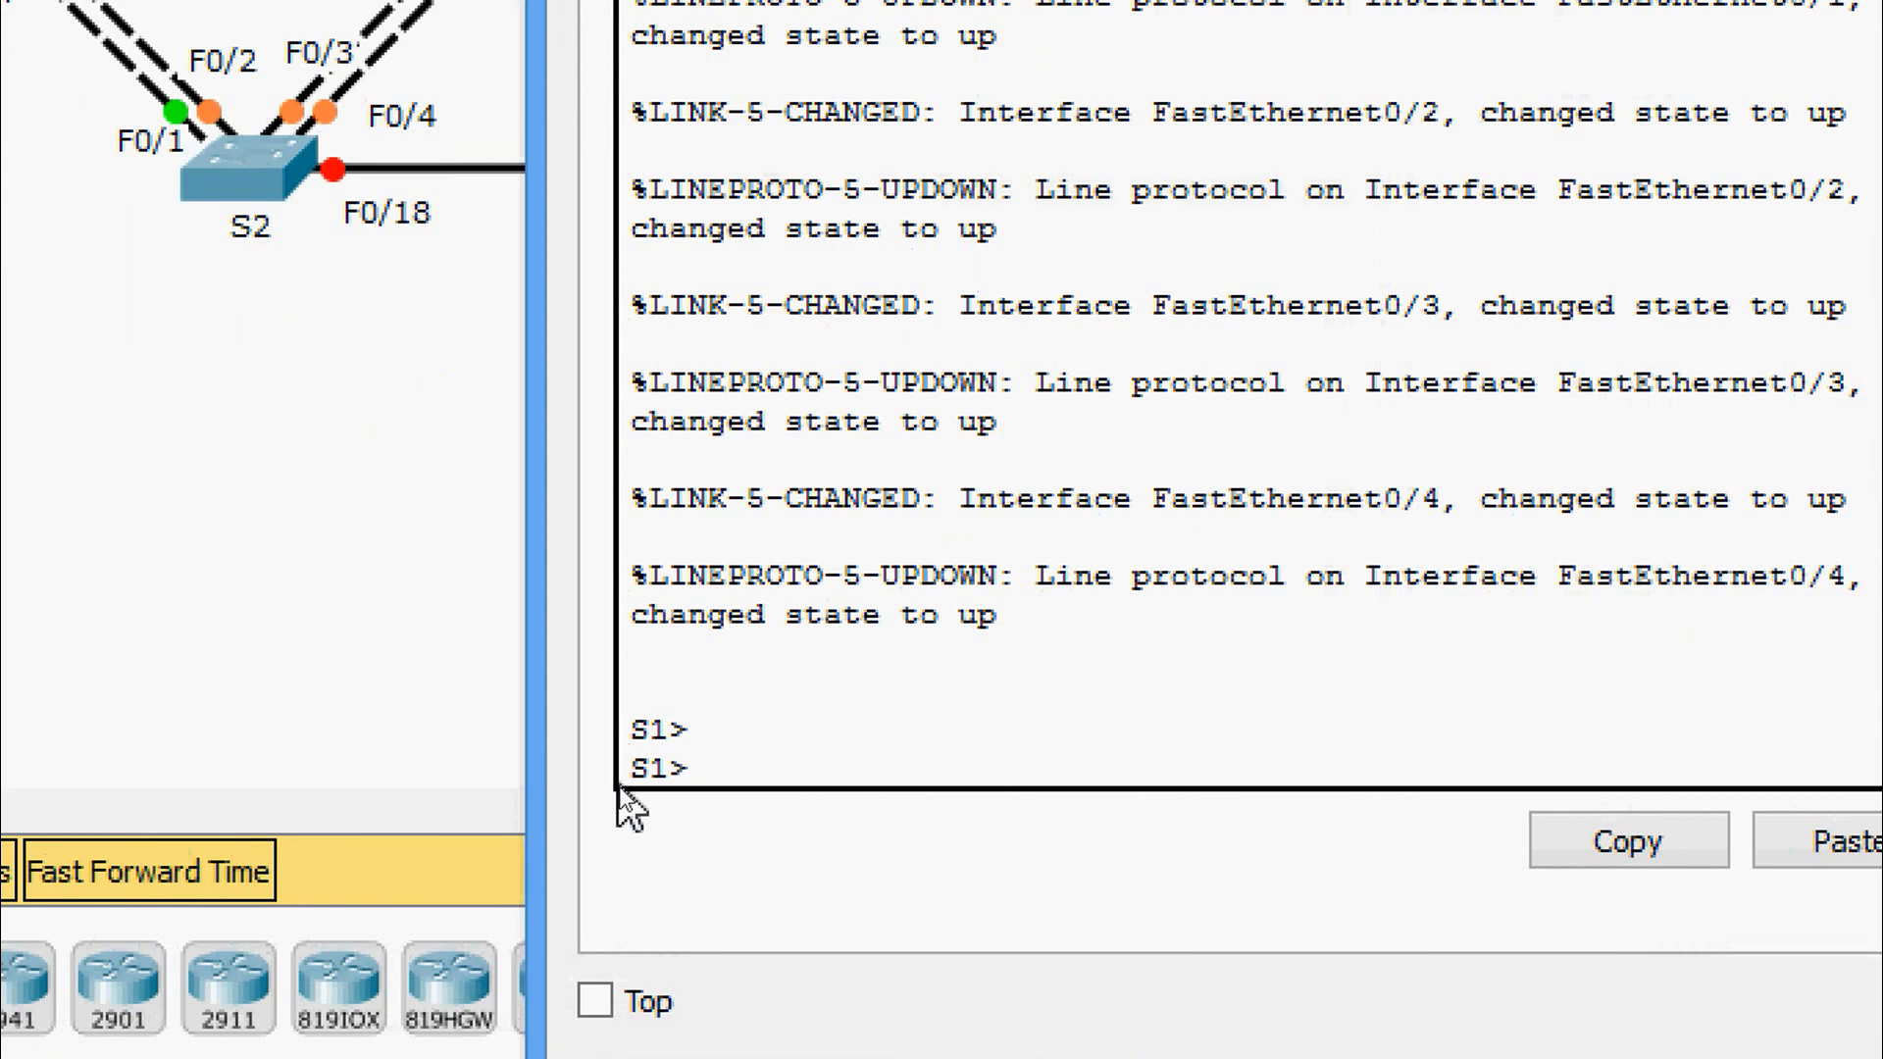
text(ena)
key(Tab)
key(Return)
text(c)
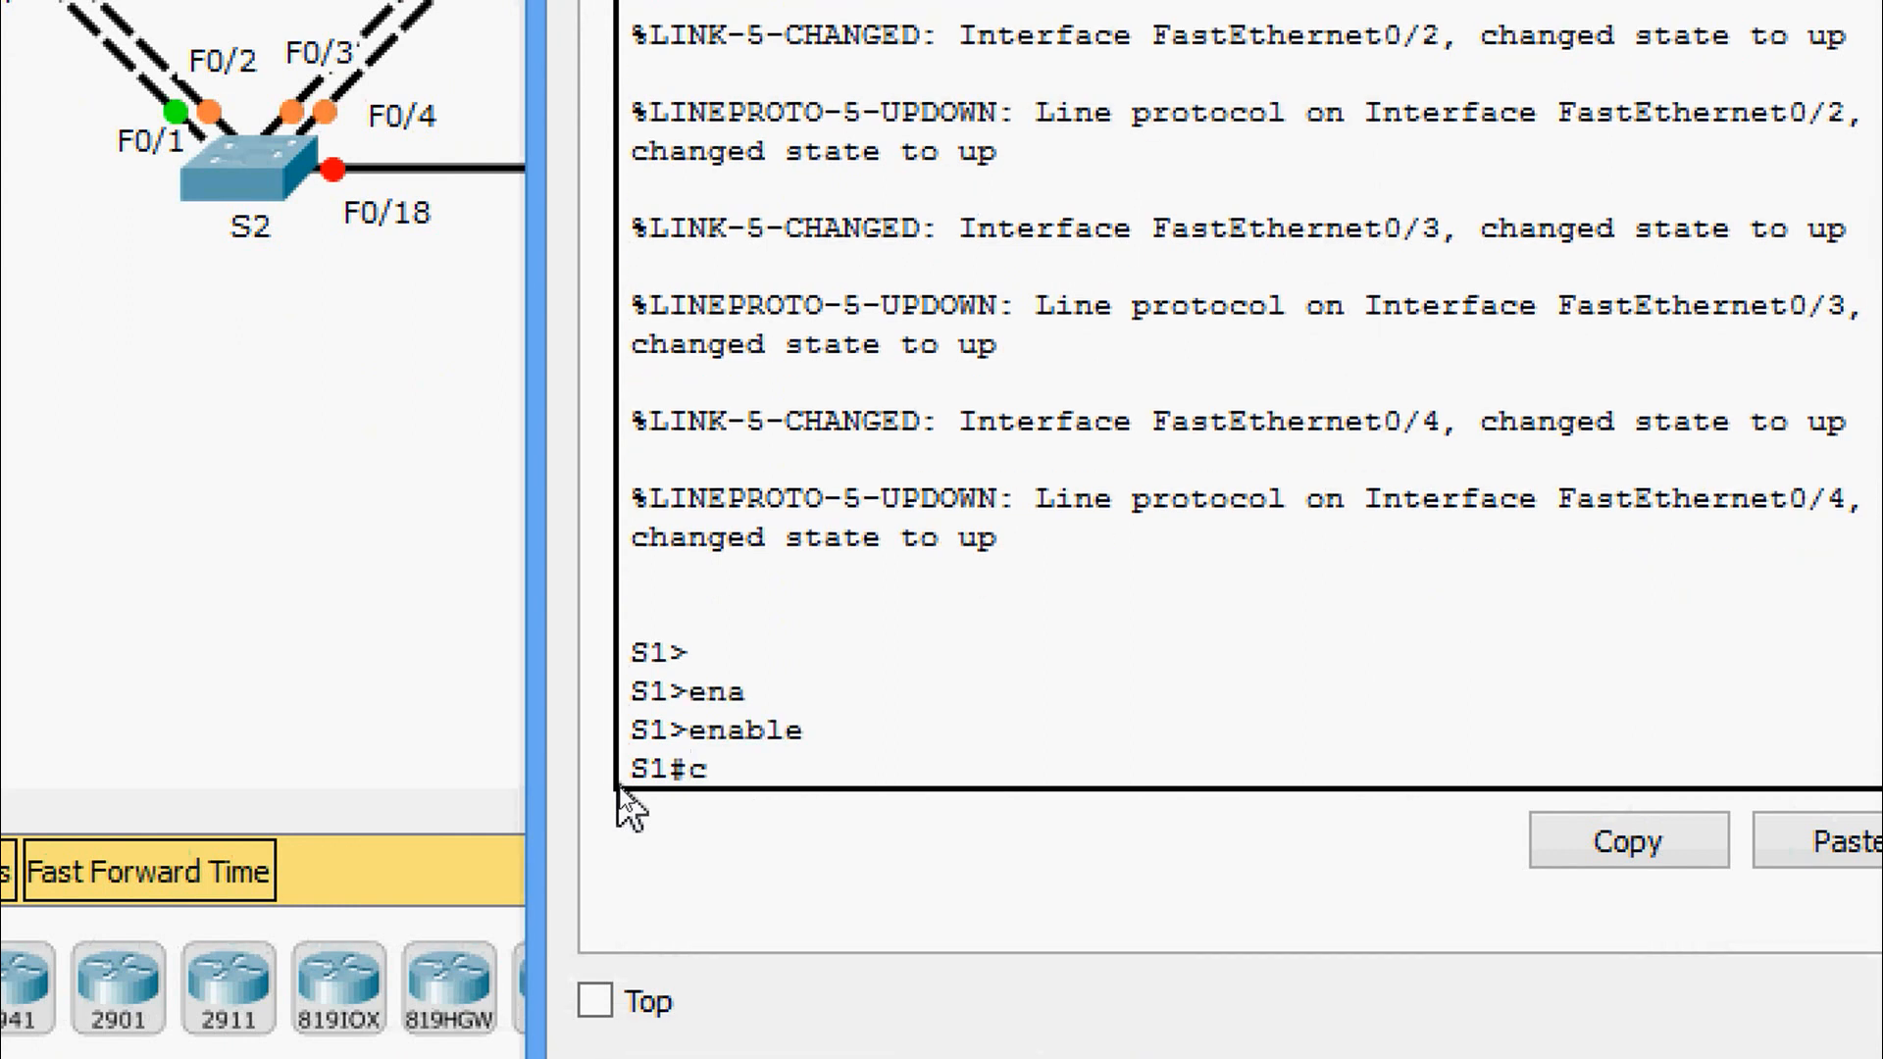
text(onf t)
key(Return)
Set interface FastEthernet 0/6 on S1 to switchport access mode.
text(inter)
key(Tab)
text(f)
key(Tab)
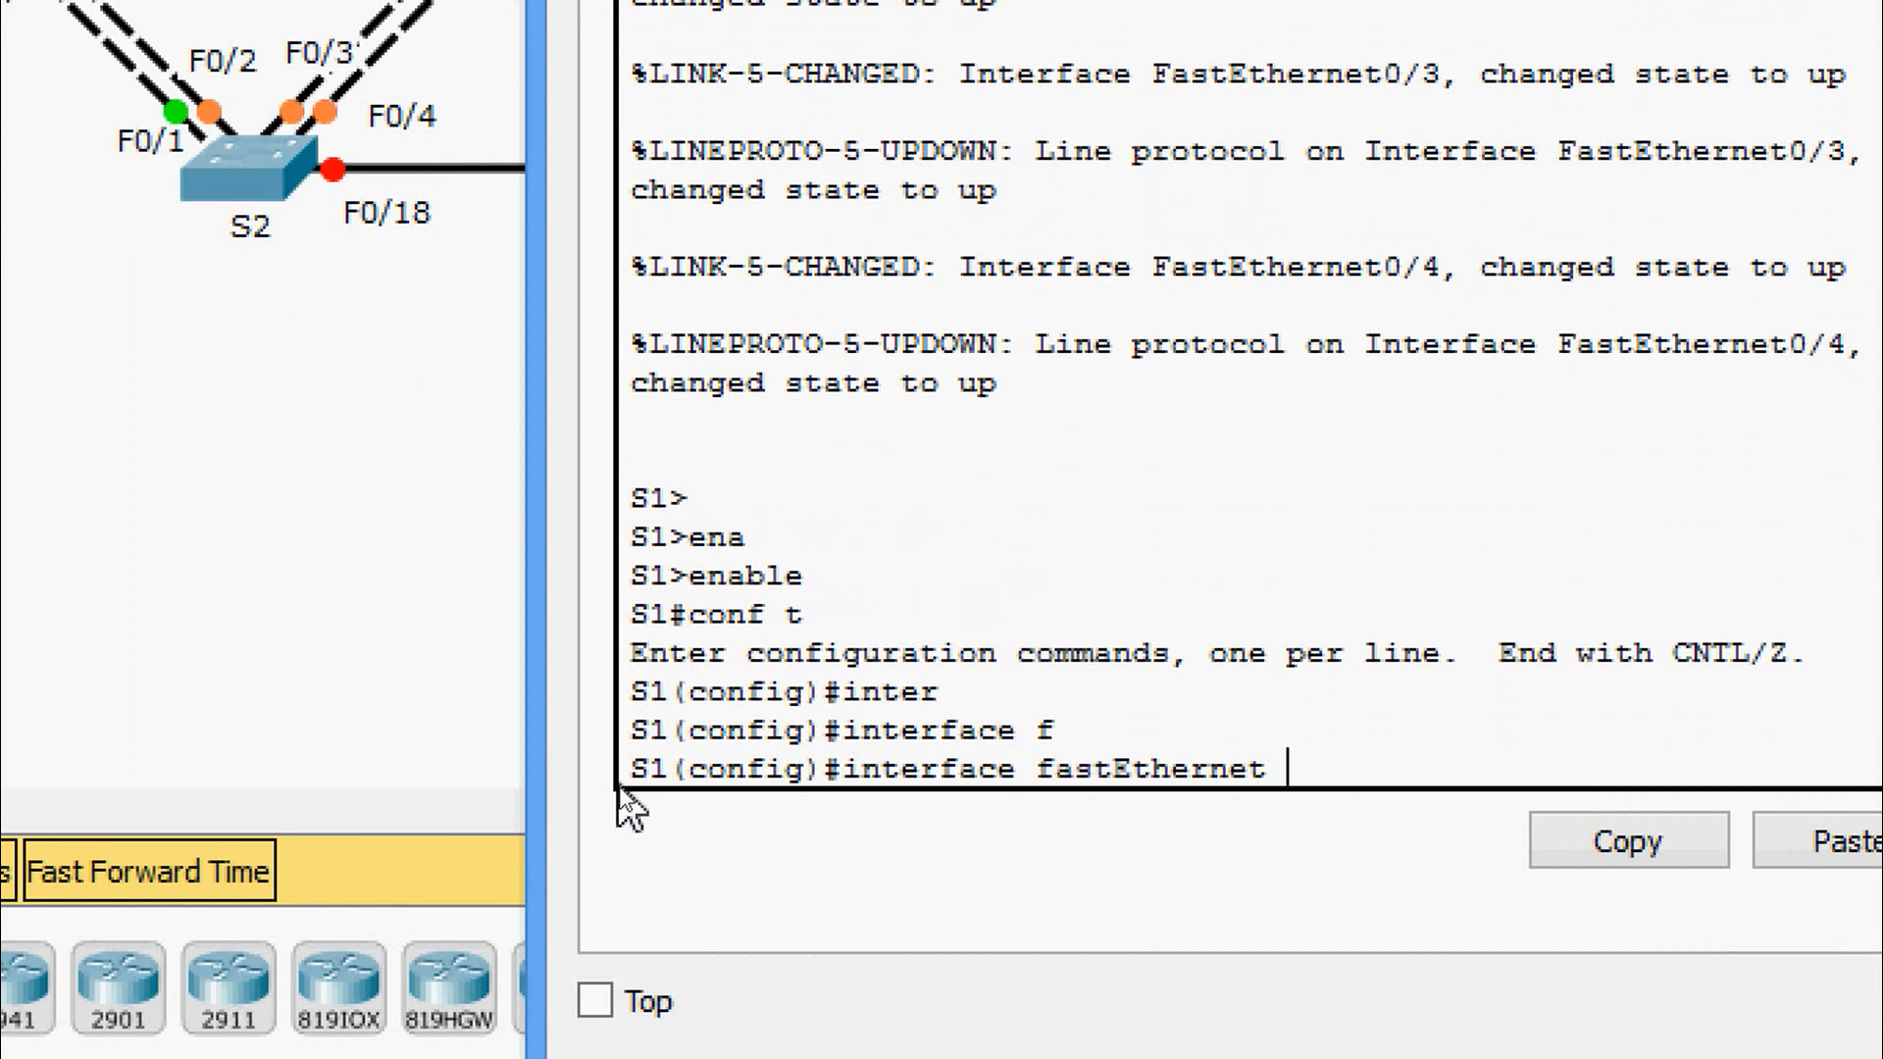
text(0/6)
key(Return)
text(swi)
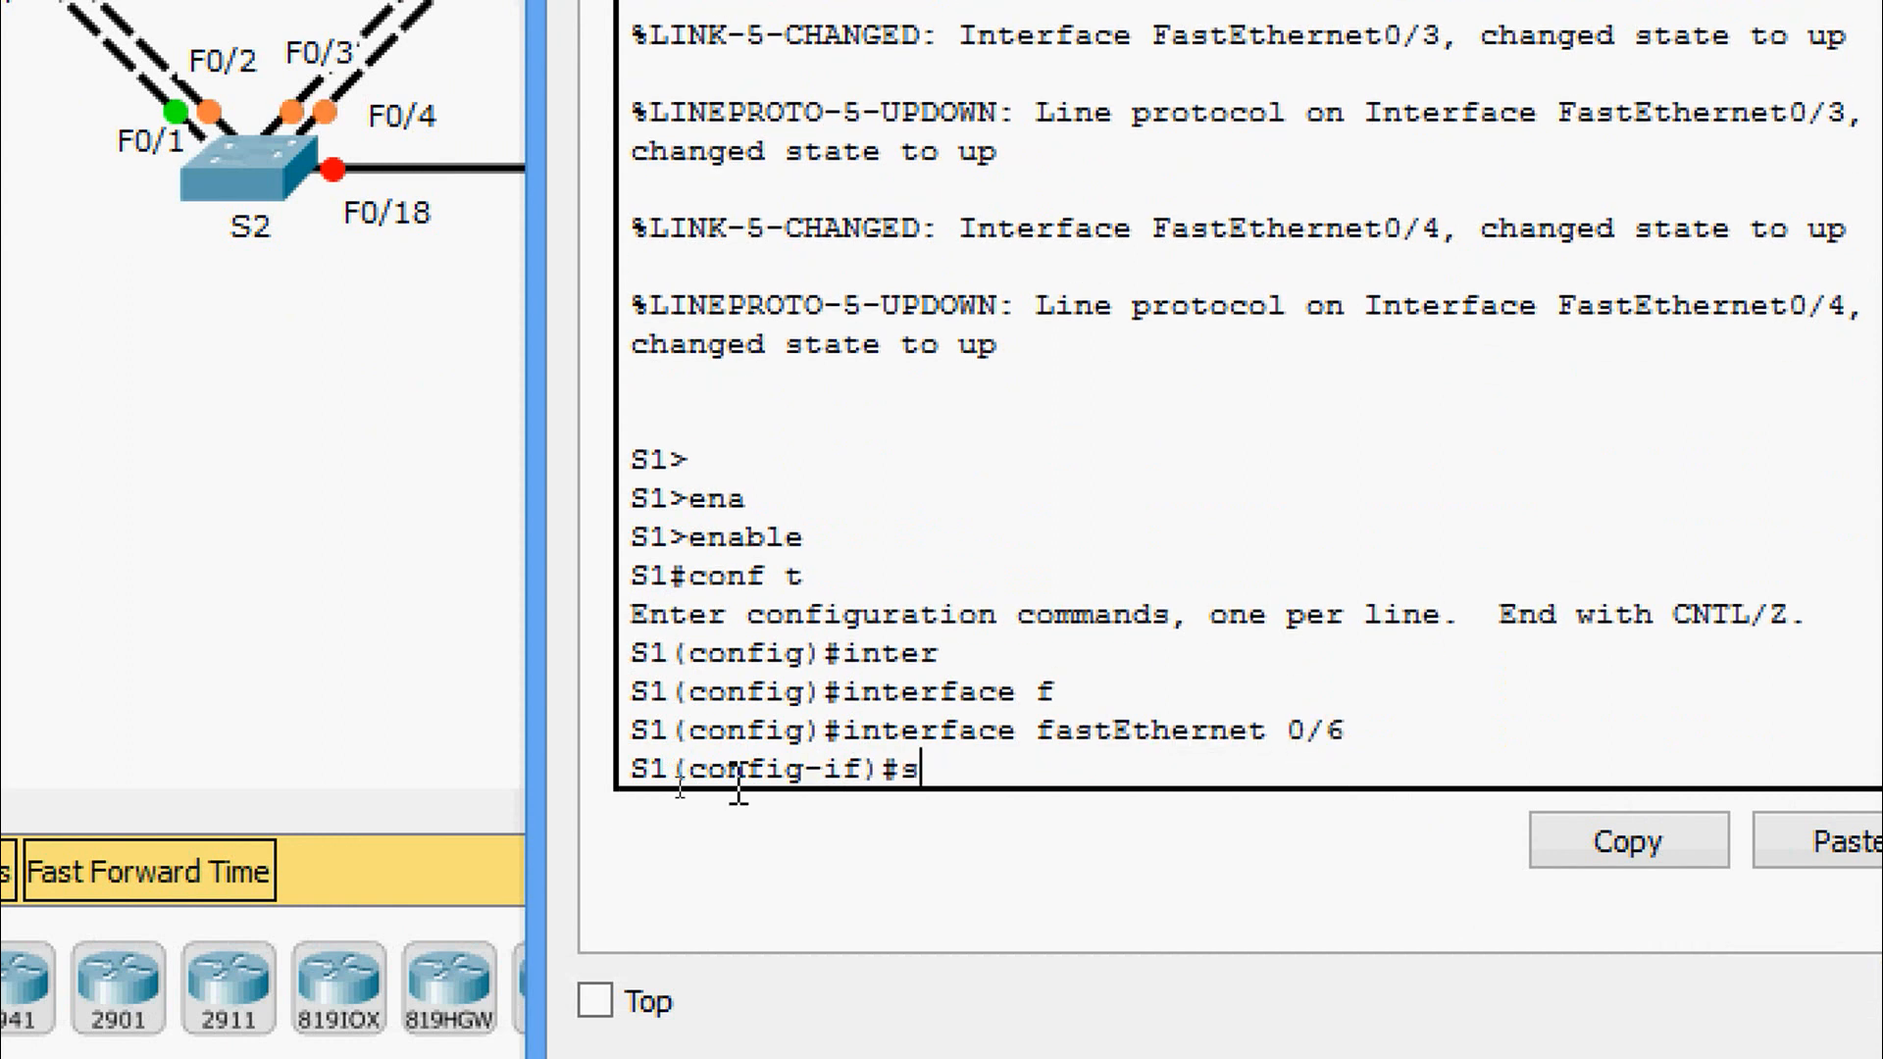
key(Tab)
text(mod)
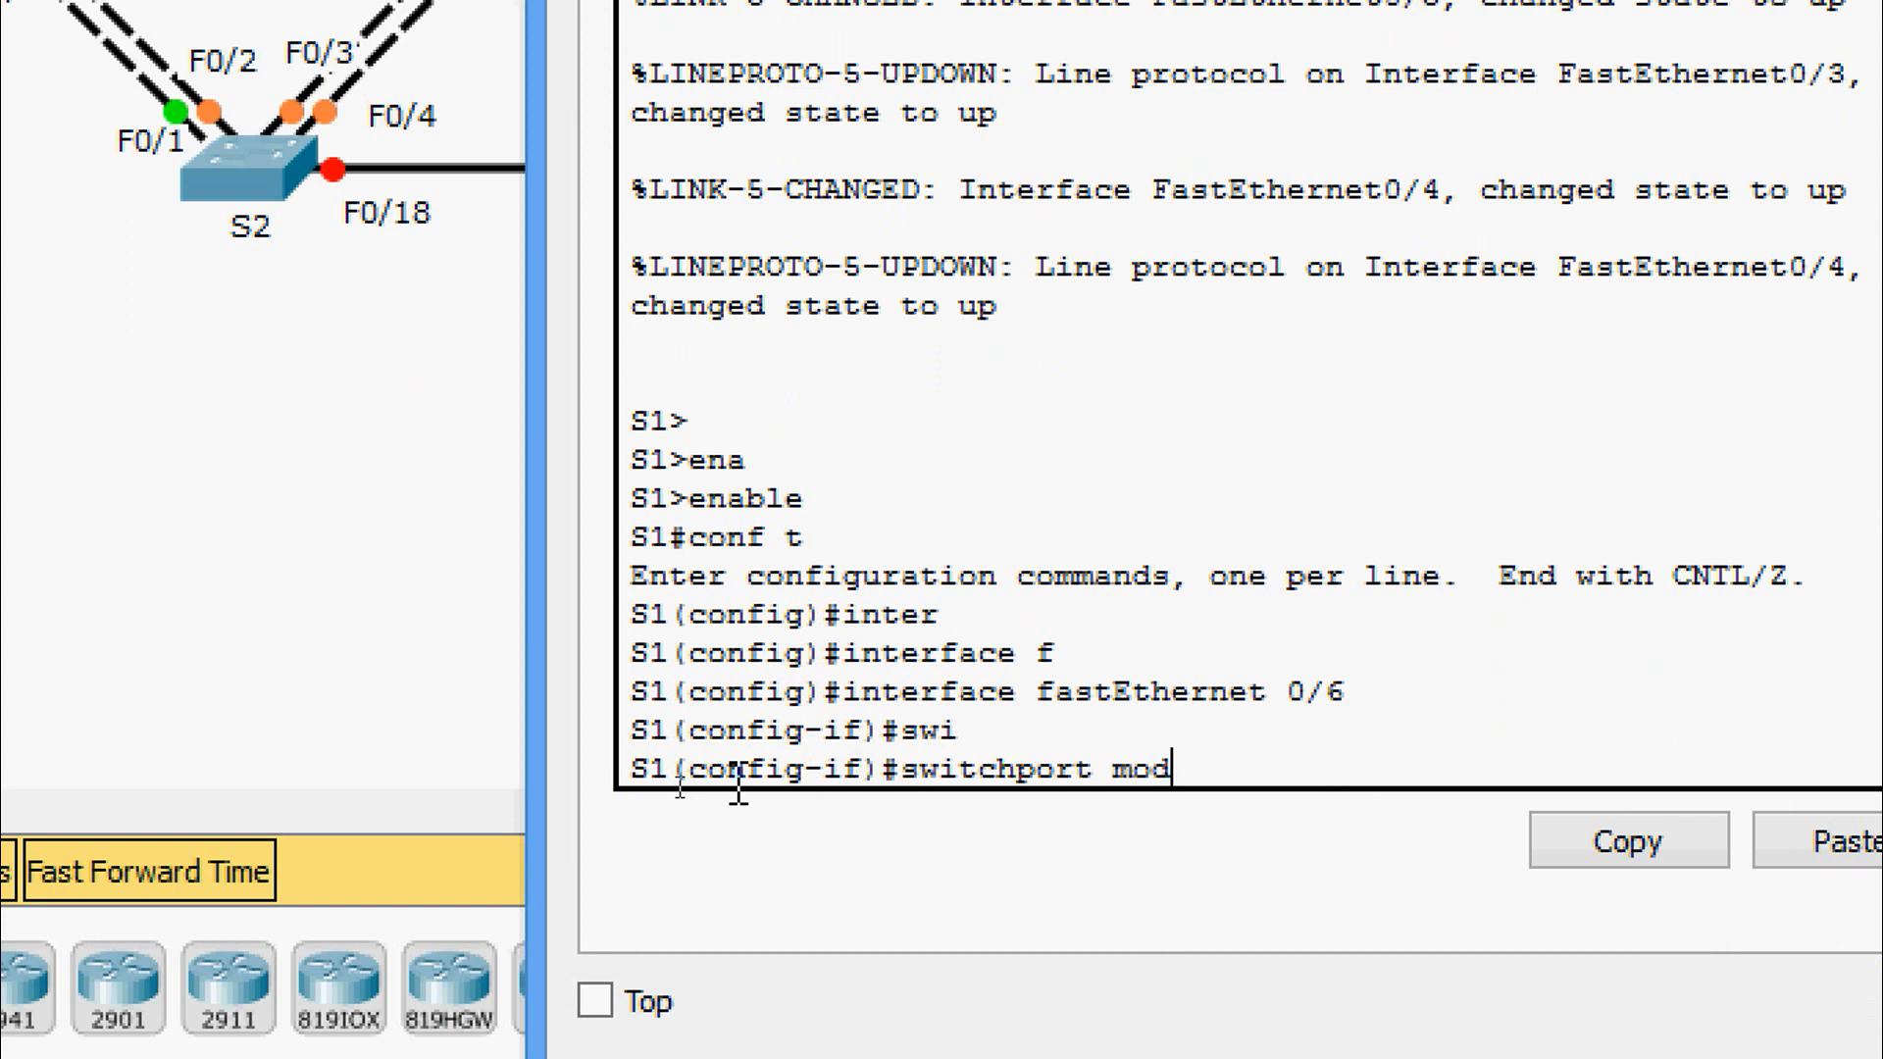
key(Tab)
text(acc)
key(Tab)
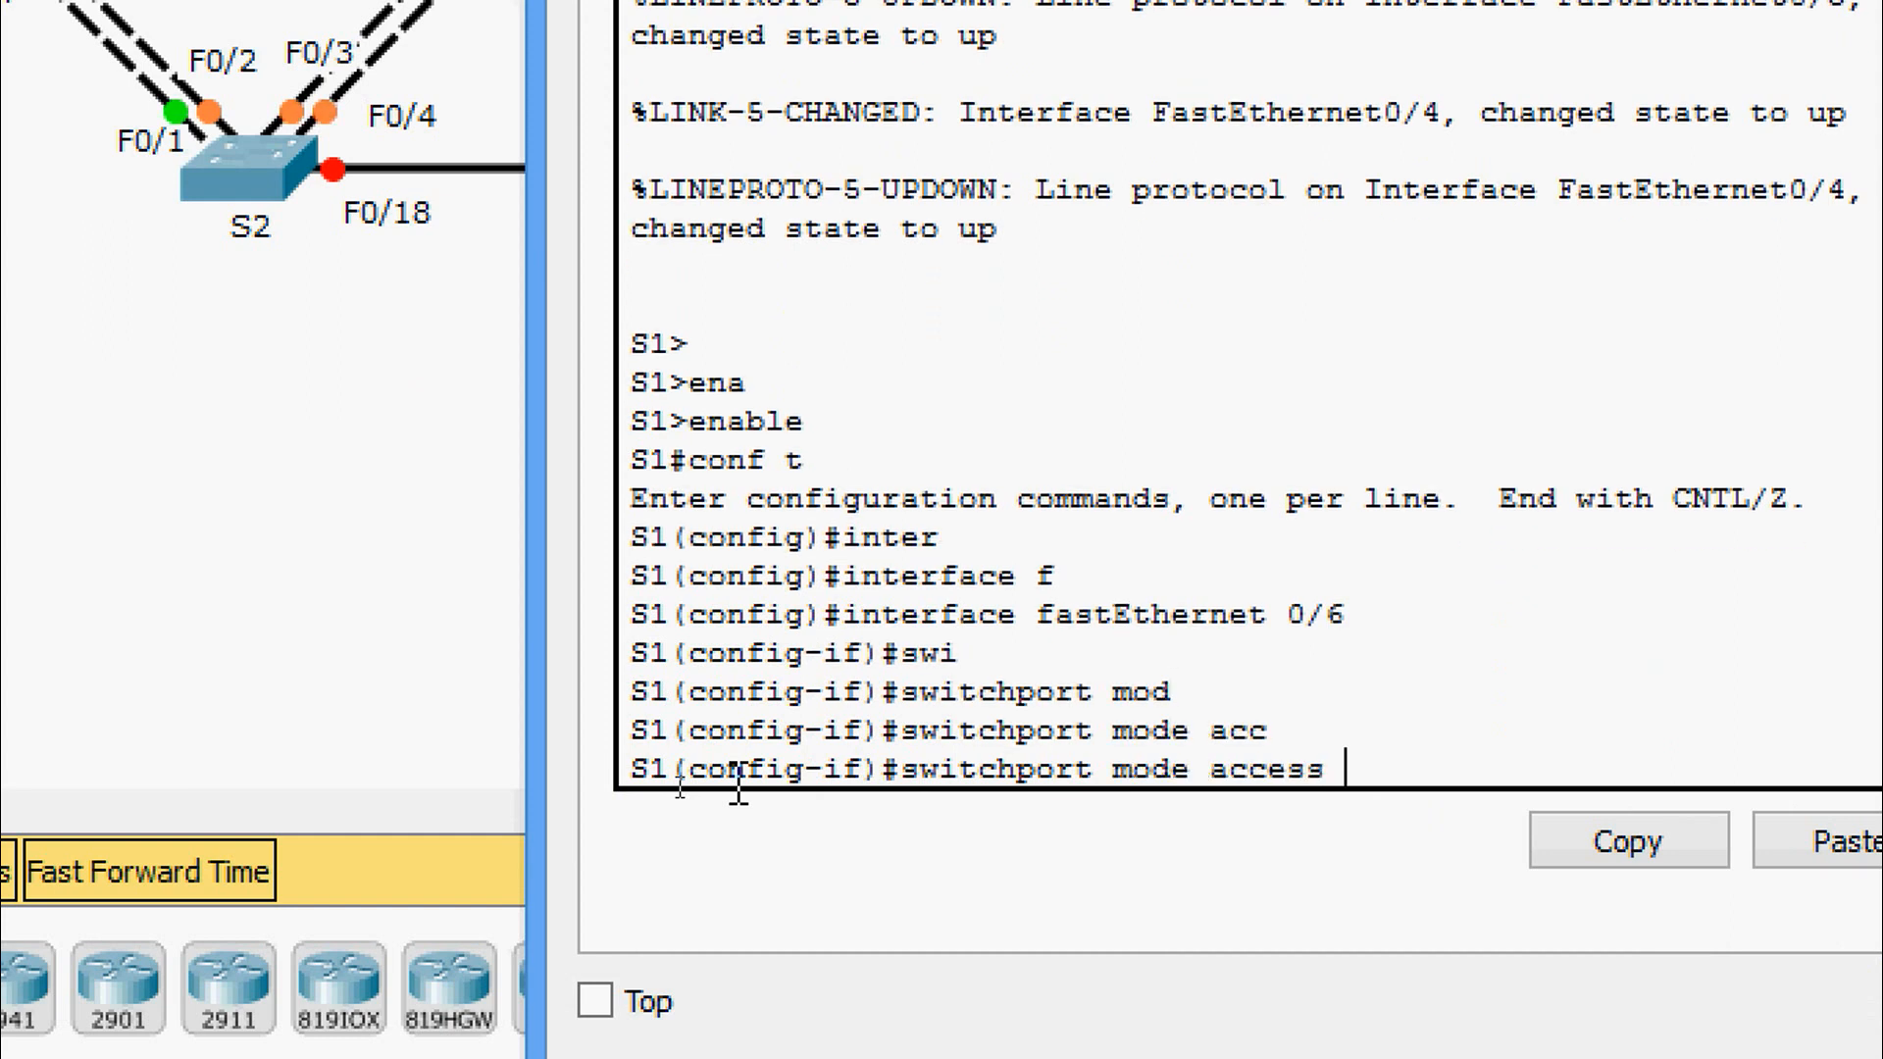
key(Return)
Enable the FastEthernet 0/6 port on S1 with the no shutdown command.
text(nfig-if)#n)
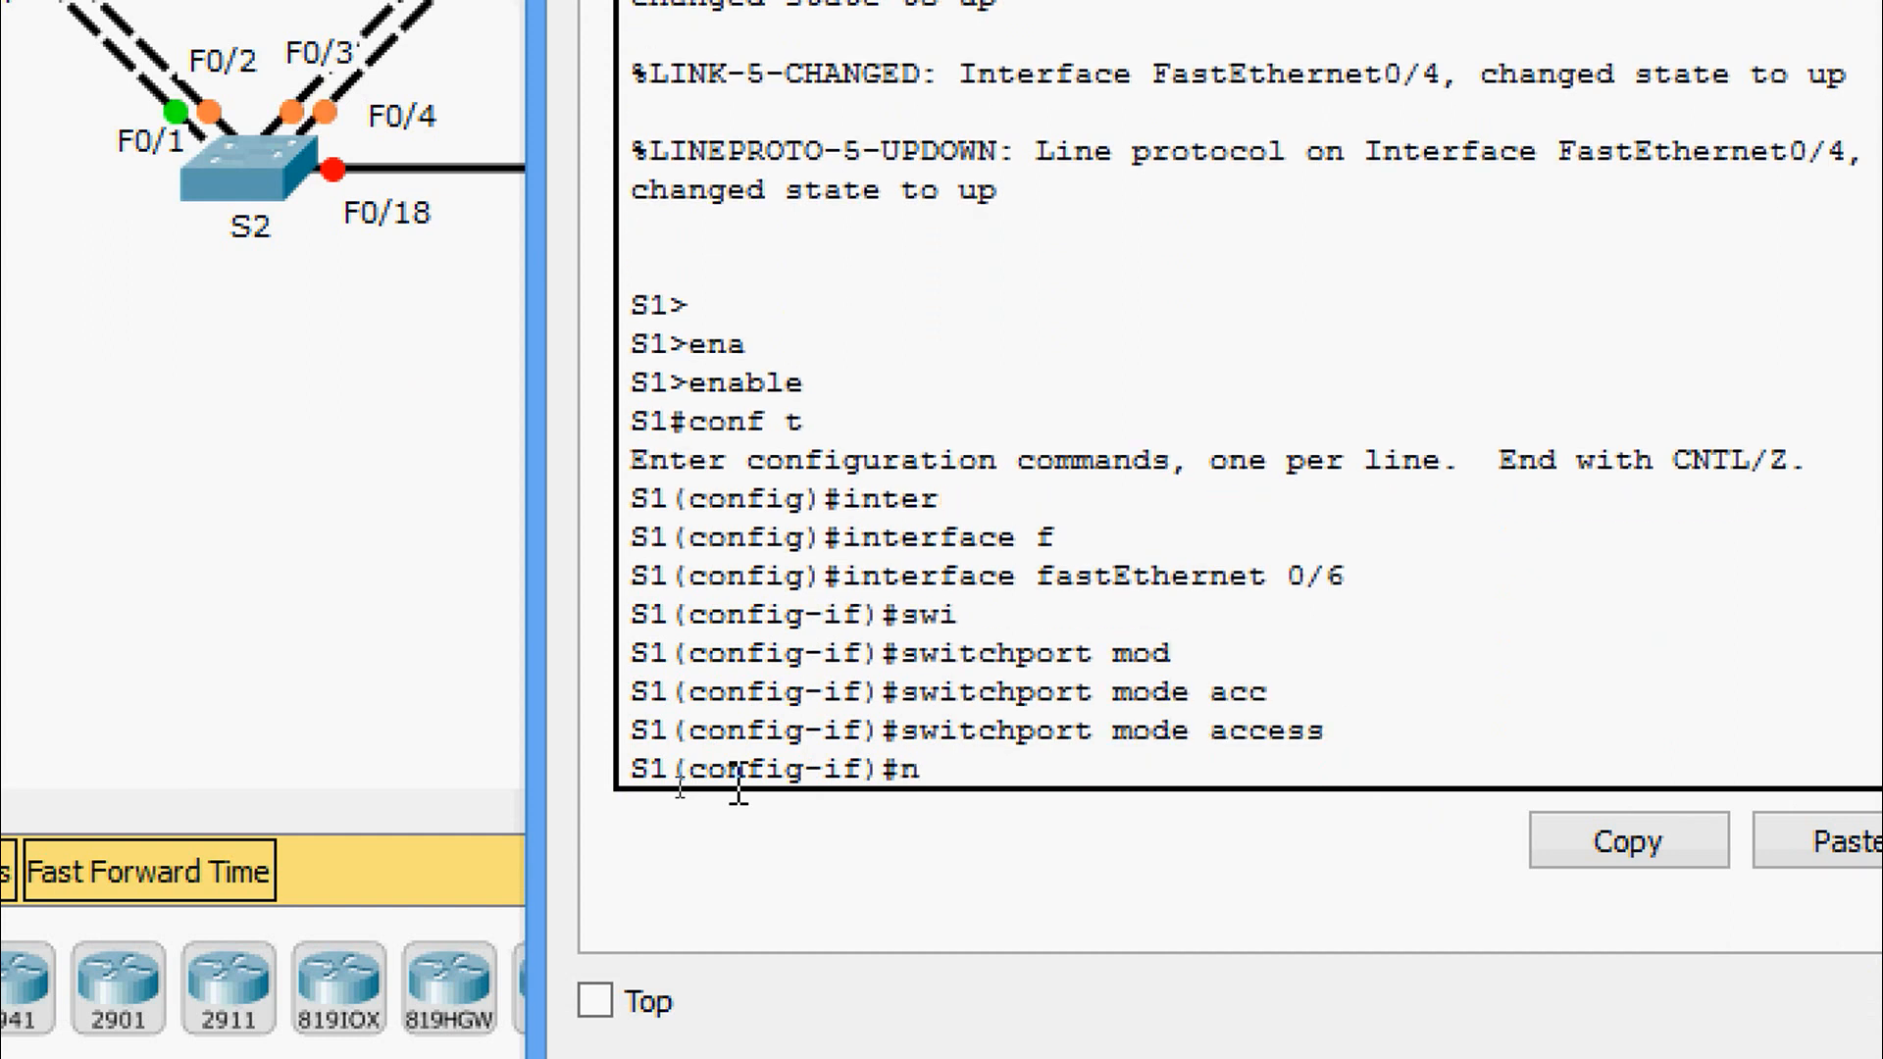
text(o shut)
key(Tab)
key(Return)
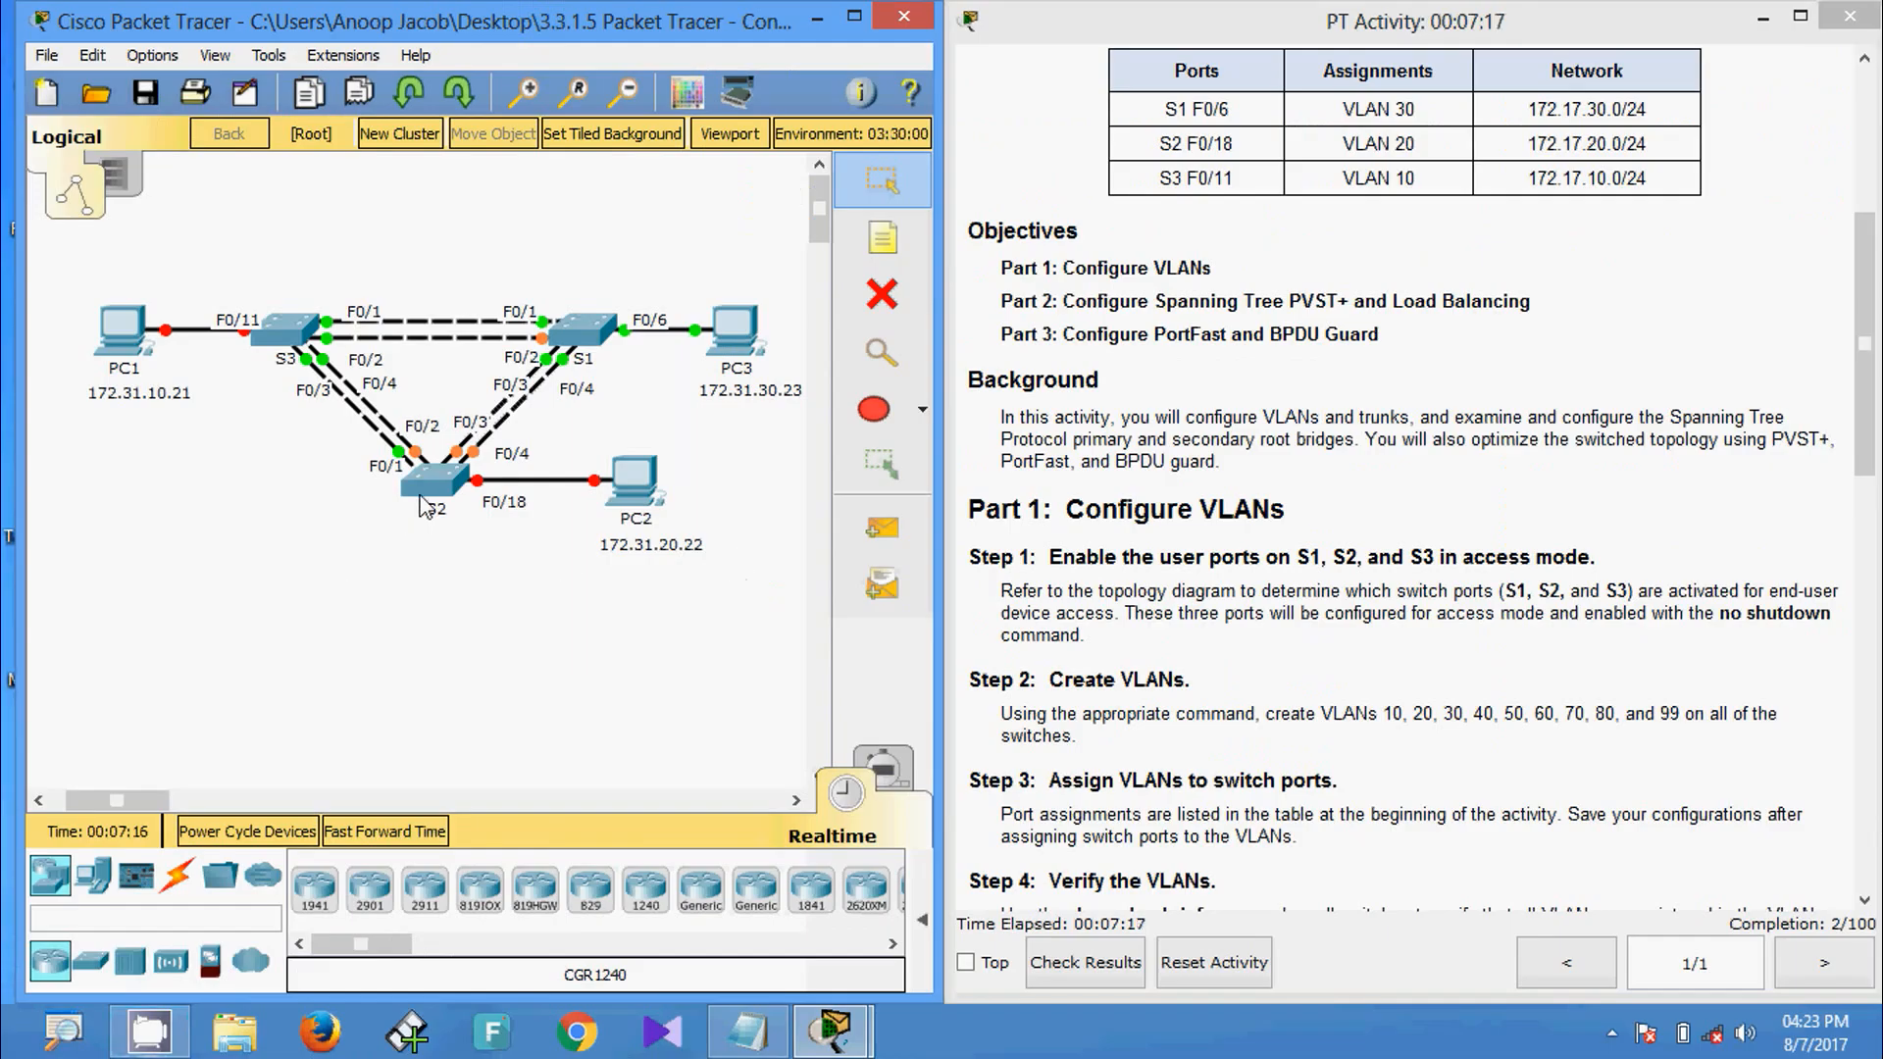
Open the command line of switch S2, enable privileged mode and enter global configuration mode.
click(423, 505)
click(790, 251)
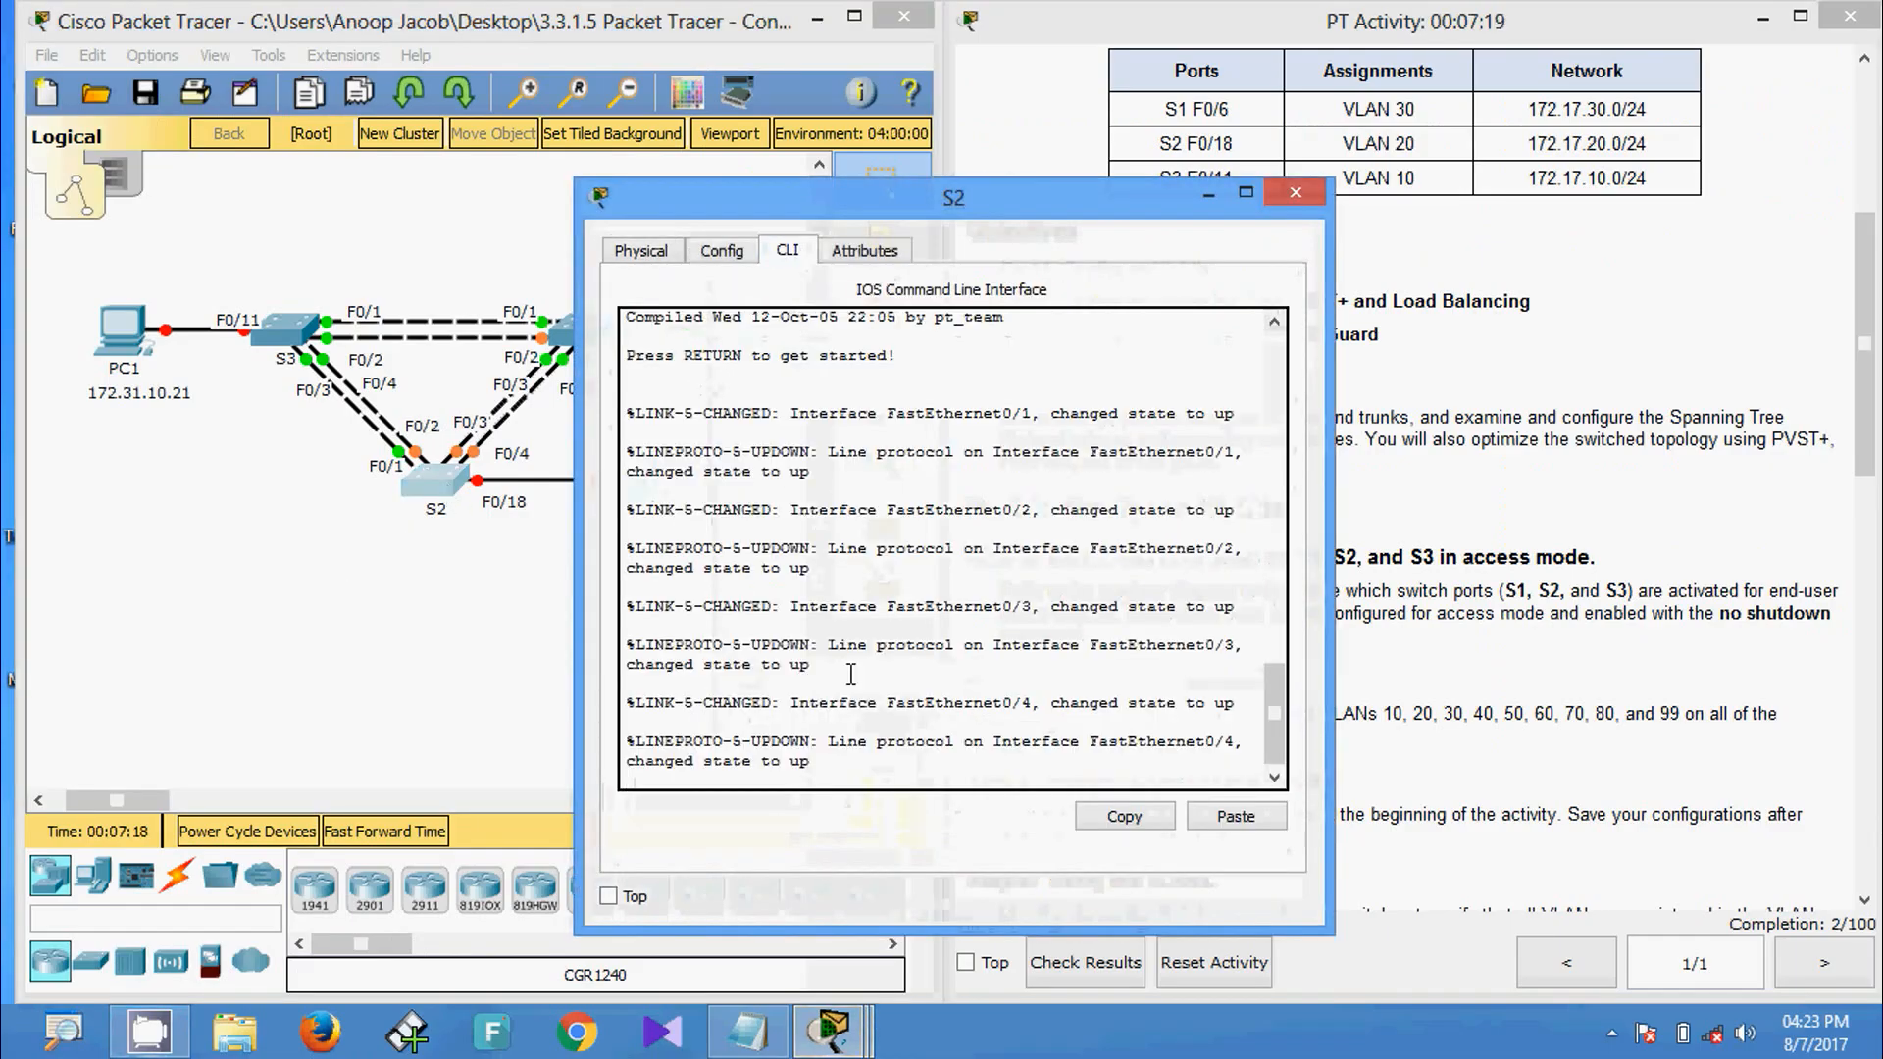
click(840, 779)
key(Return)
key(Return)
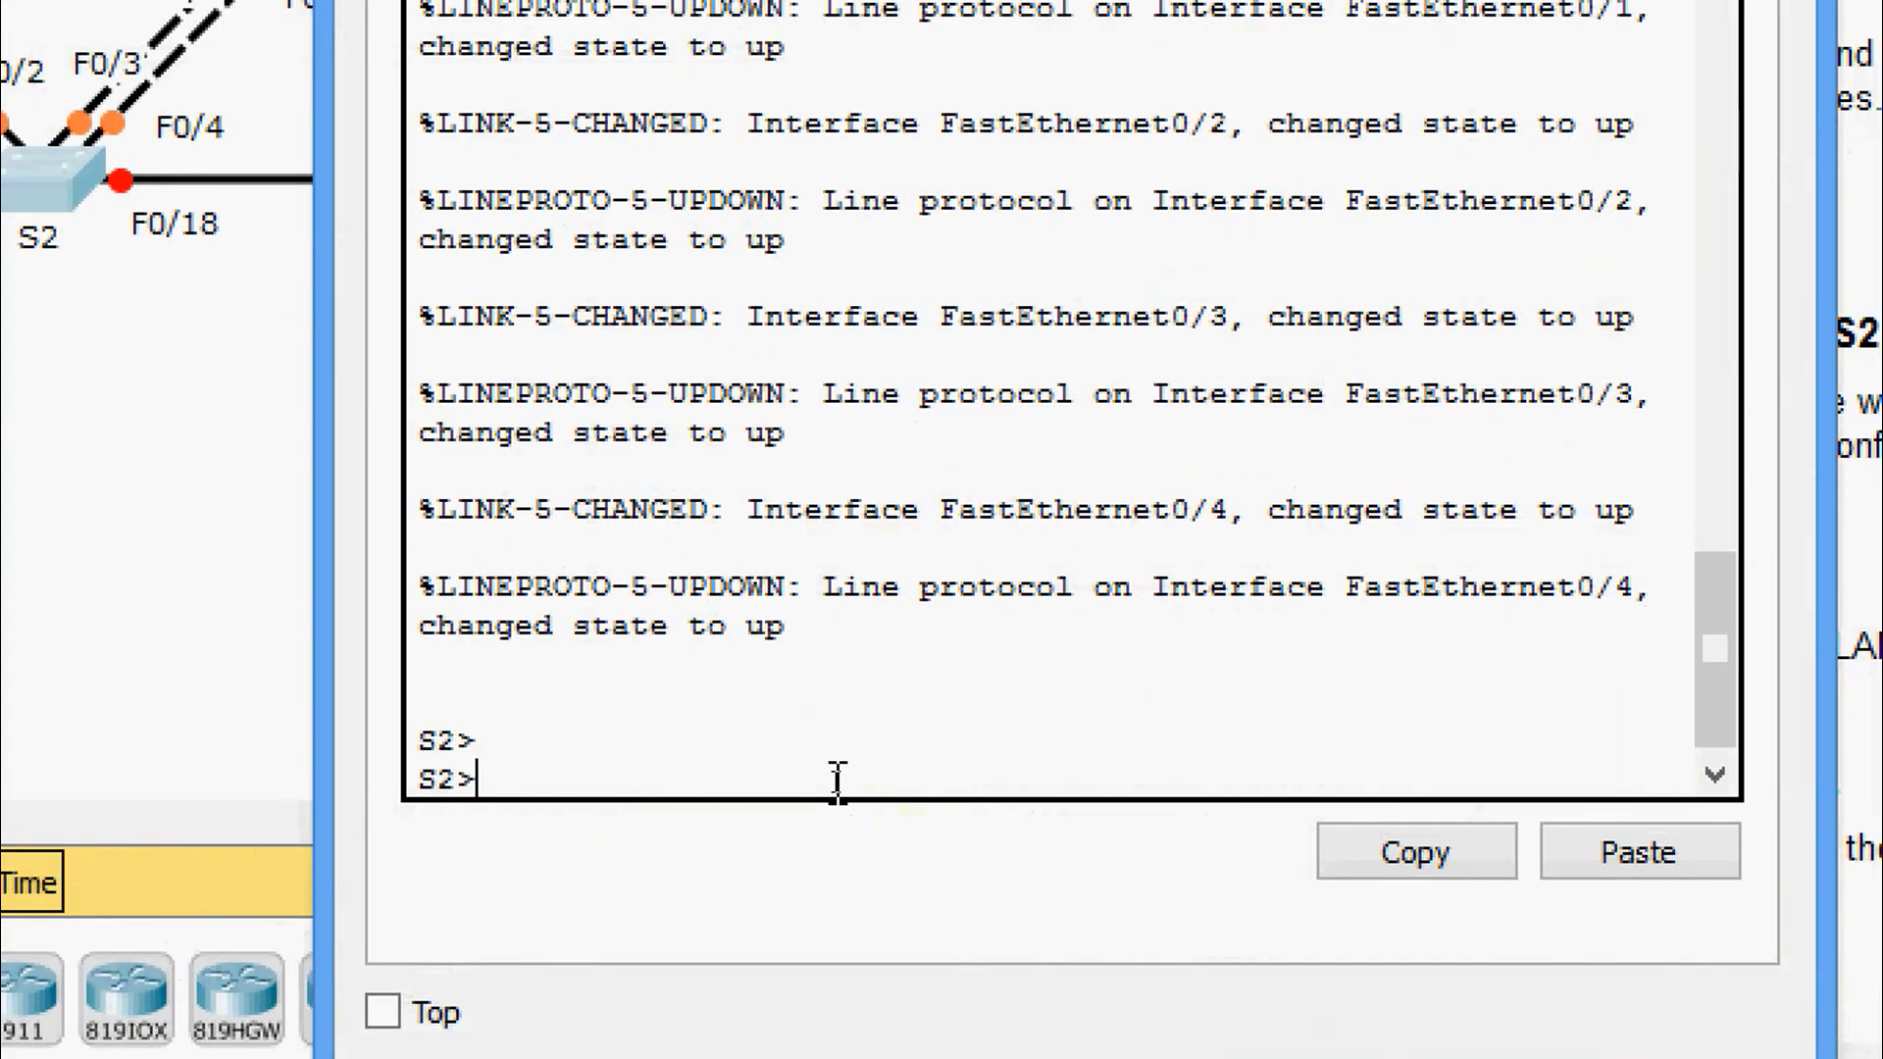
text(ena)
key(Tab)
key(Return)
text(con)
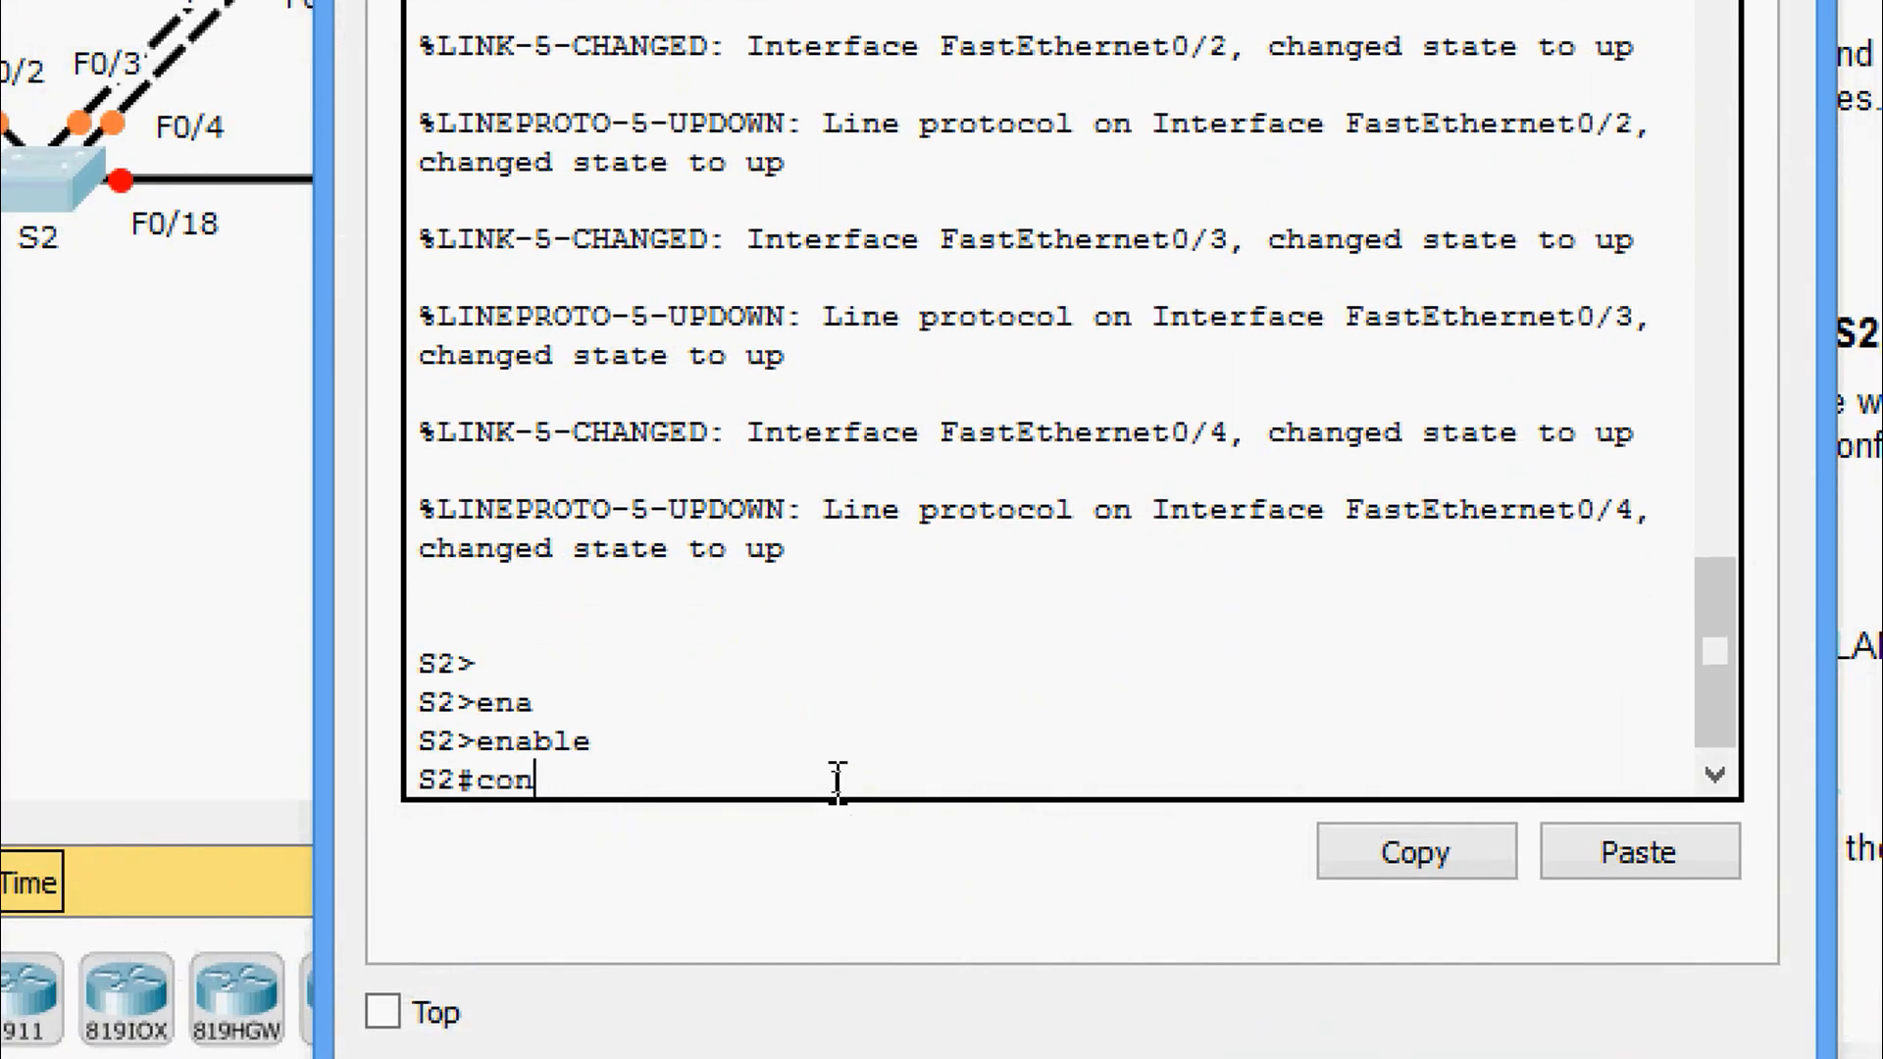
text(f t)
key(Return)
Set interface FastEthernet 0/18 on S2 to switchport access mode.
text(inter)
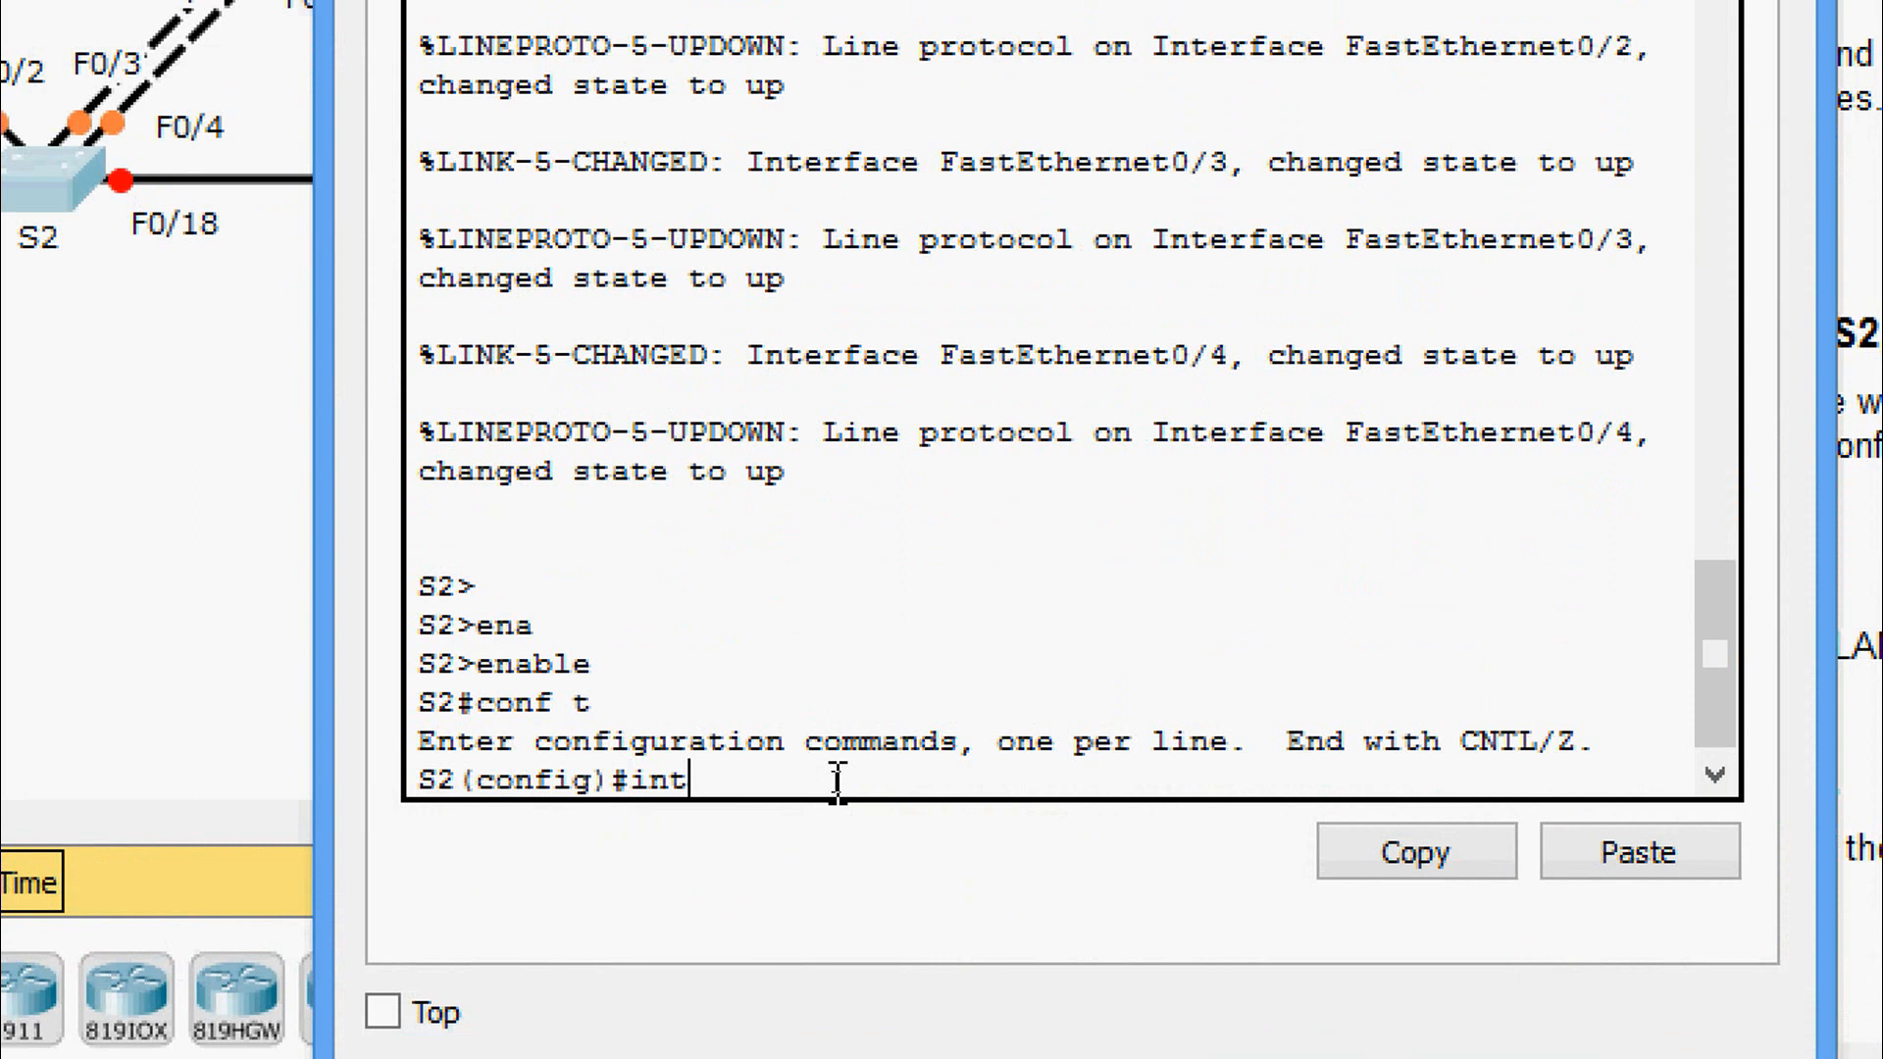
key(Tab)
text(fa)
key(Tab)
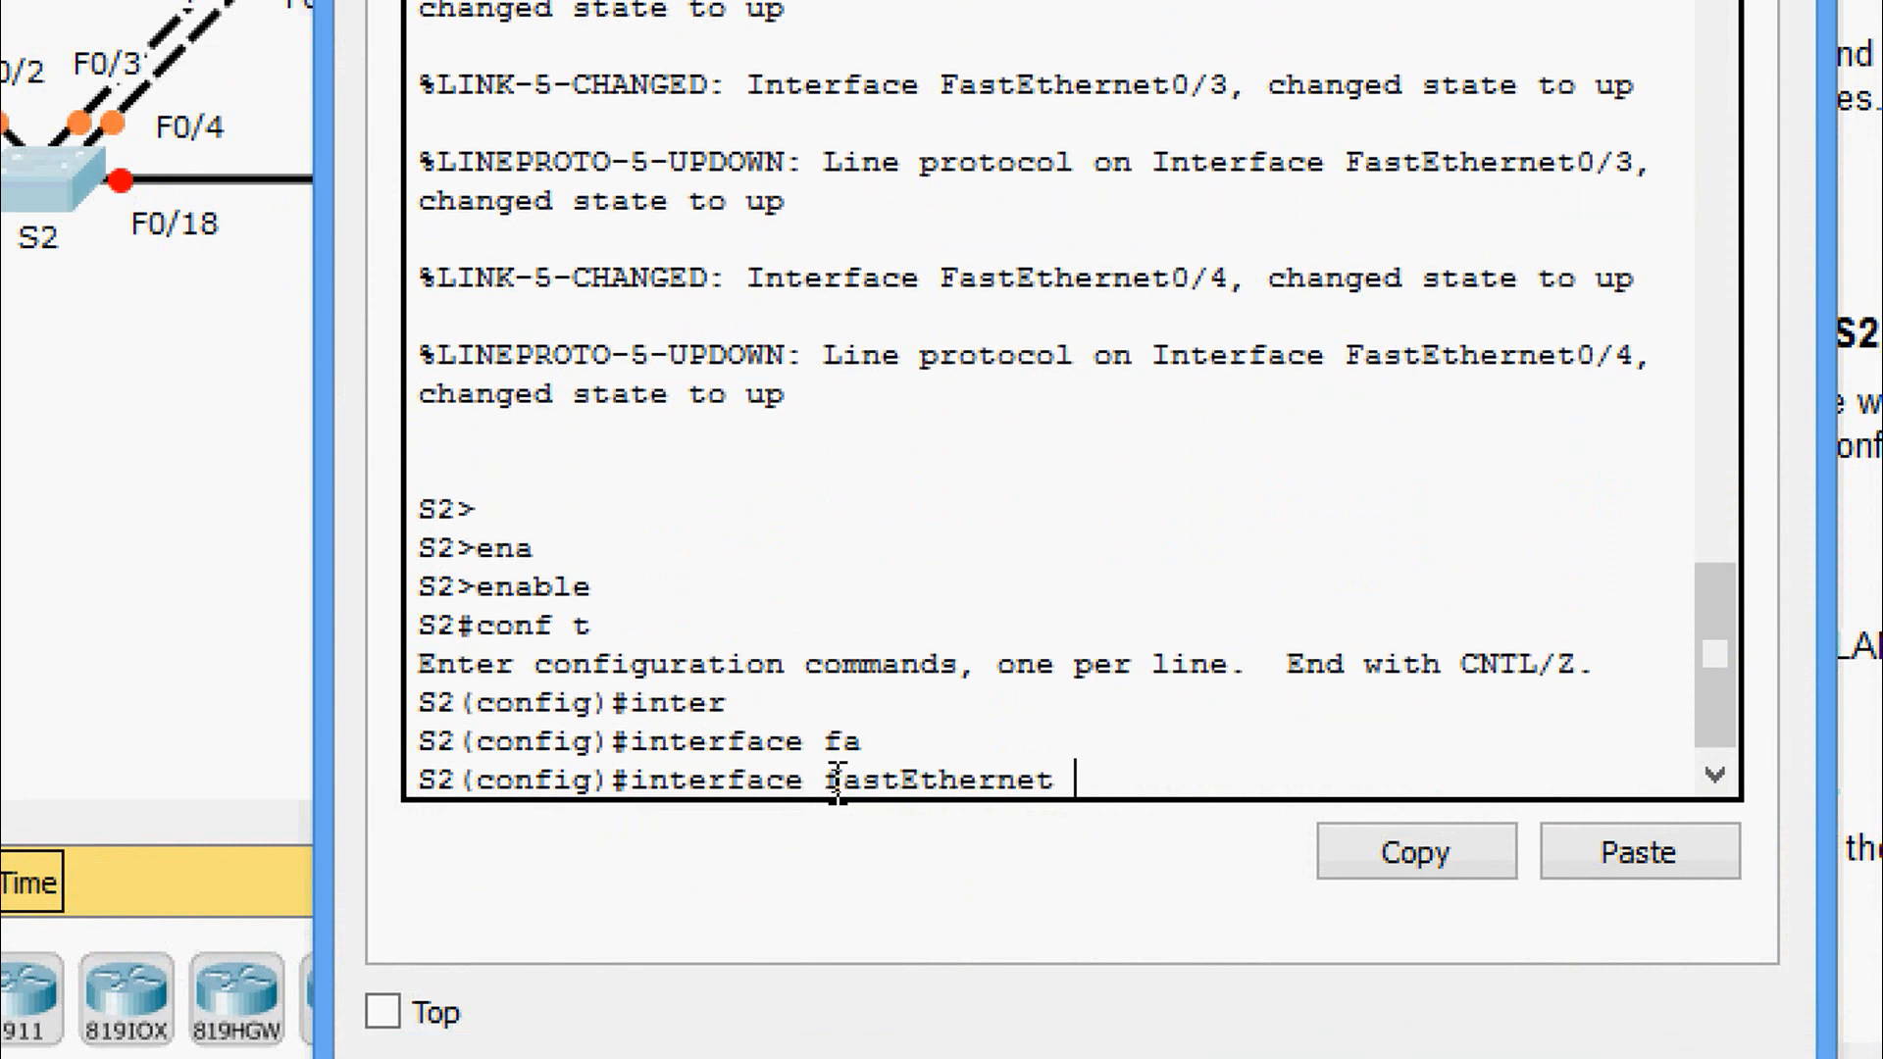
text(0/18)
key(Return)
text(swi)
key(Tab)
text(mod)
key(Tab)
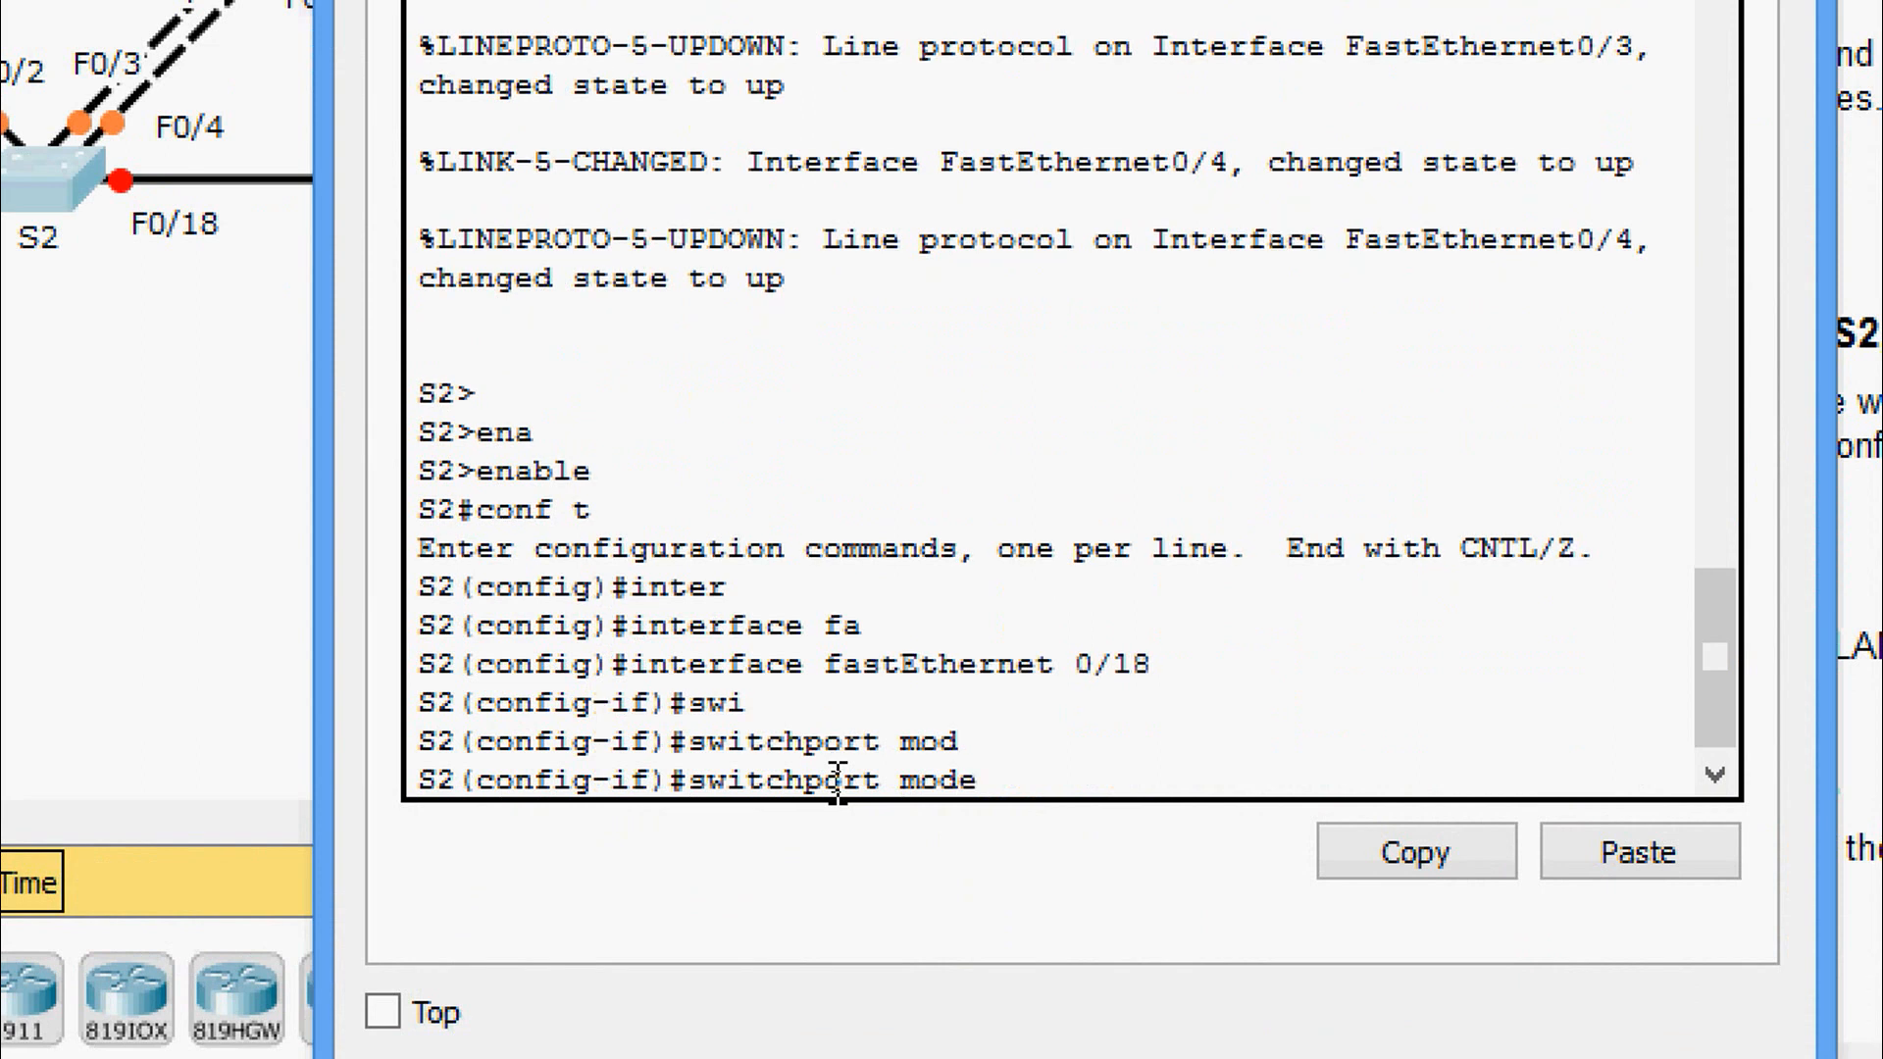
text(ac)
key(Tab)
key(Return)
Enable the FastEthernet 0/18 port on S2 with no shutdown and close the switch's window.
text(no)
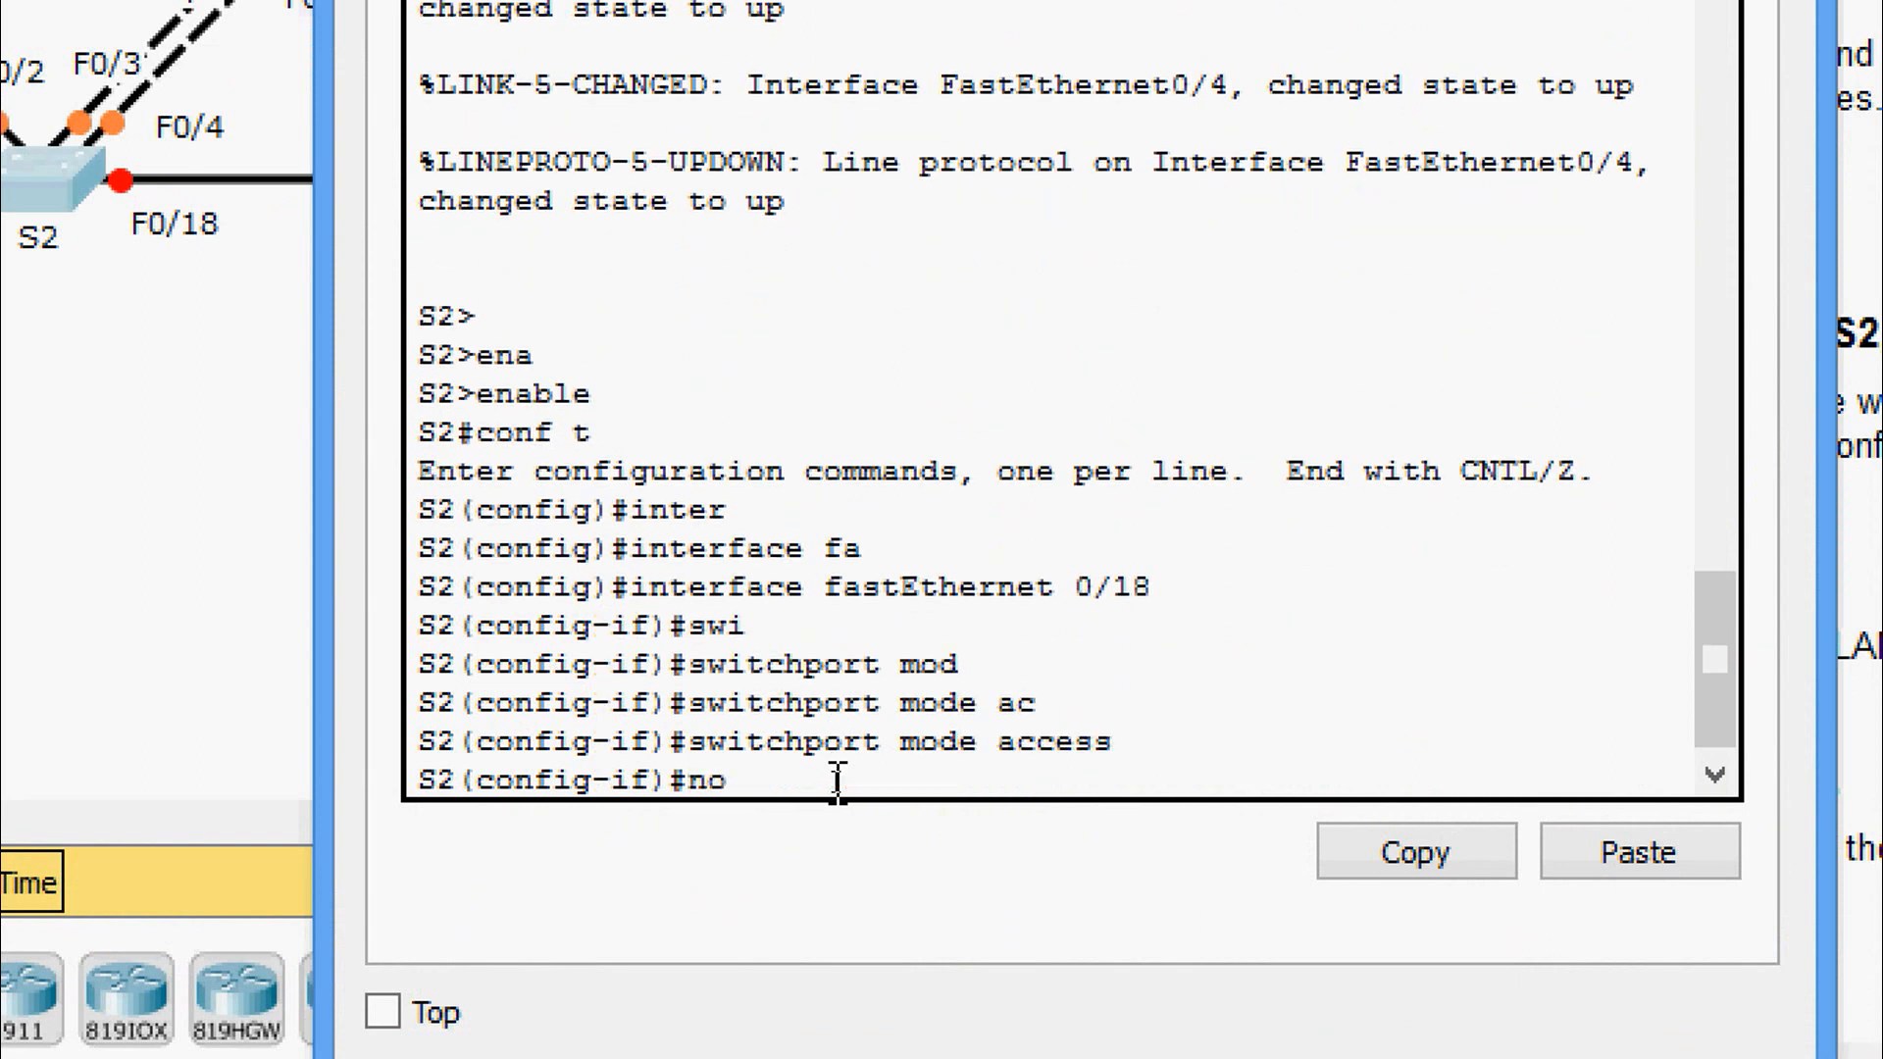
text( shut)
key(Tab)
key(Return)
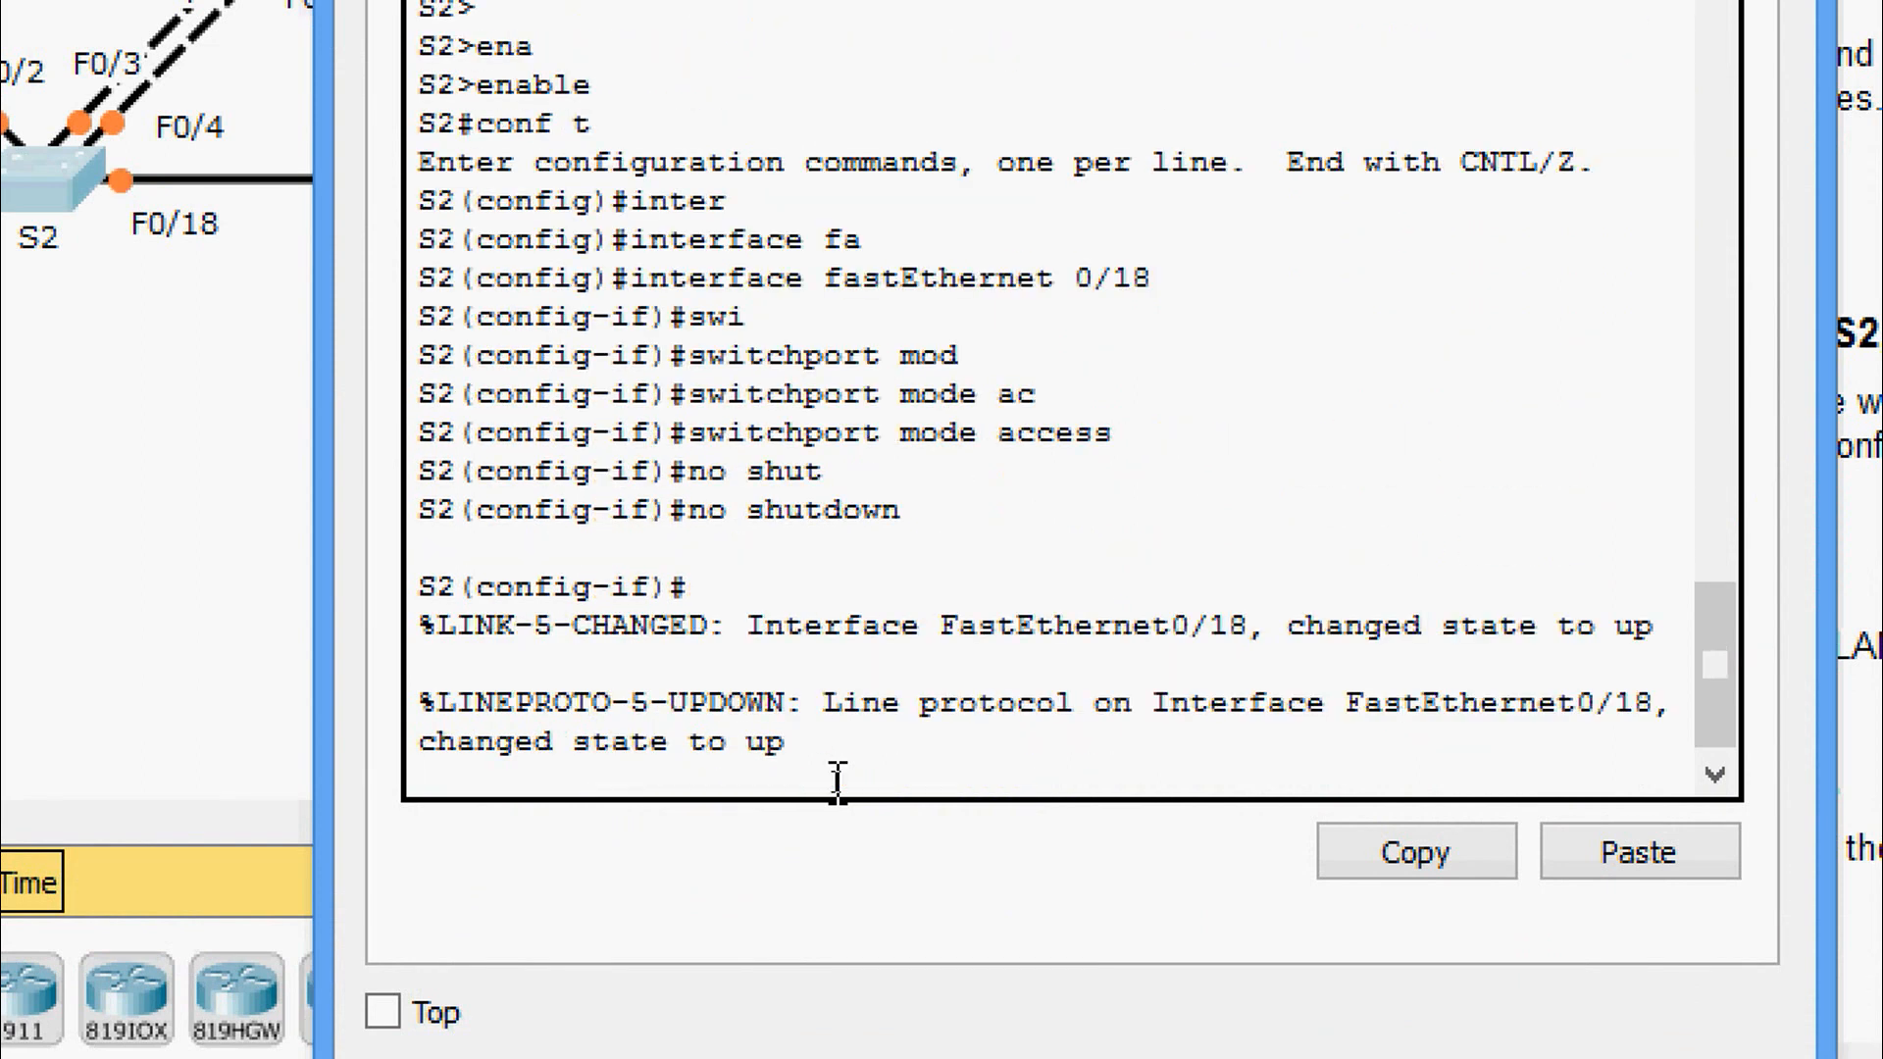
key(Return)
key(Return)
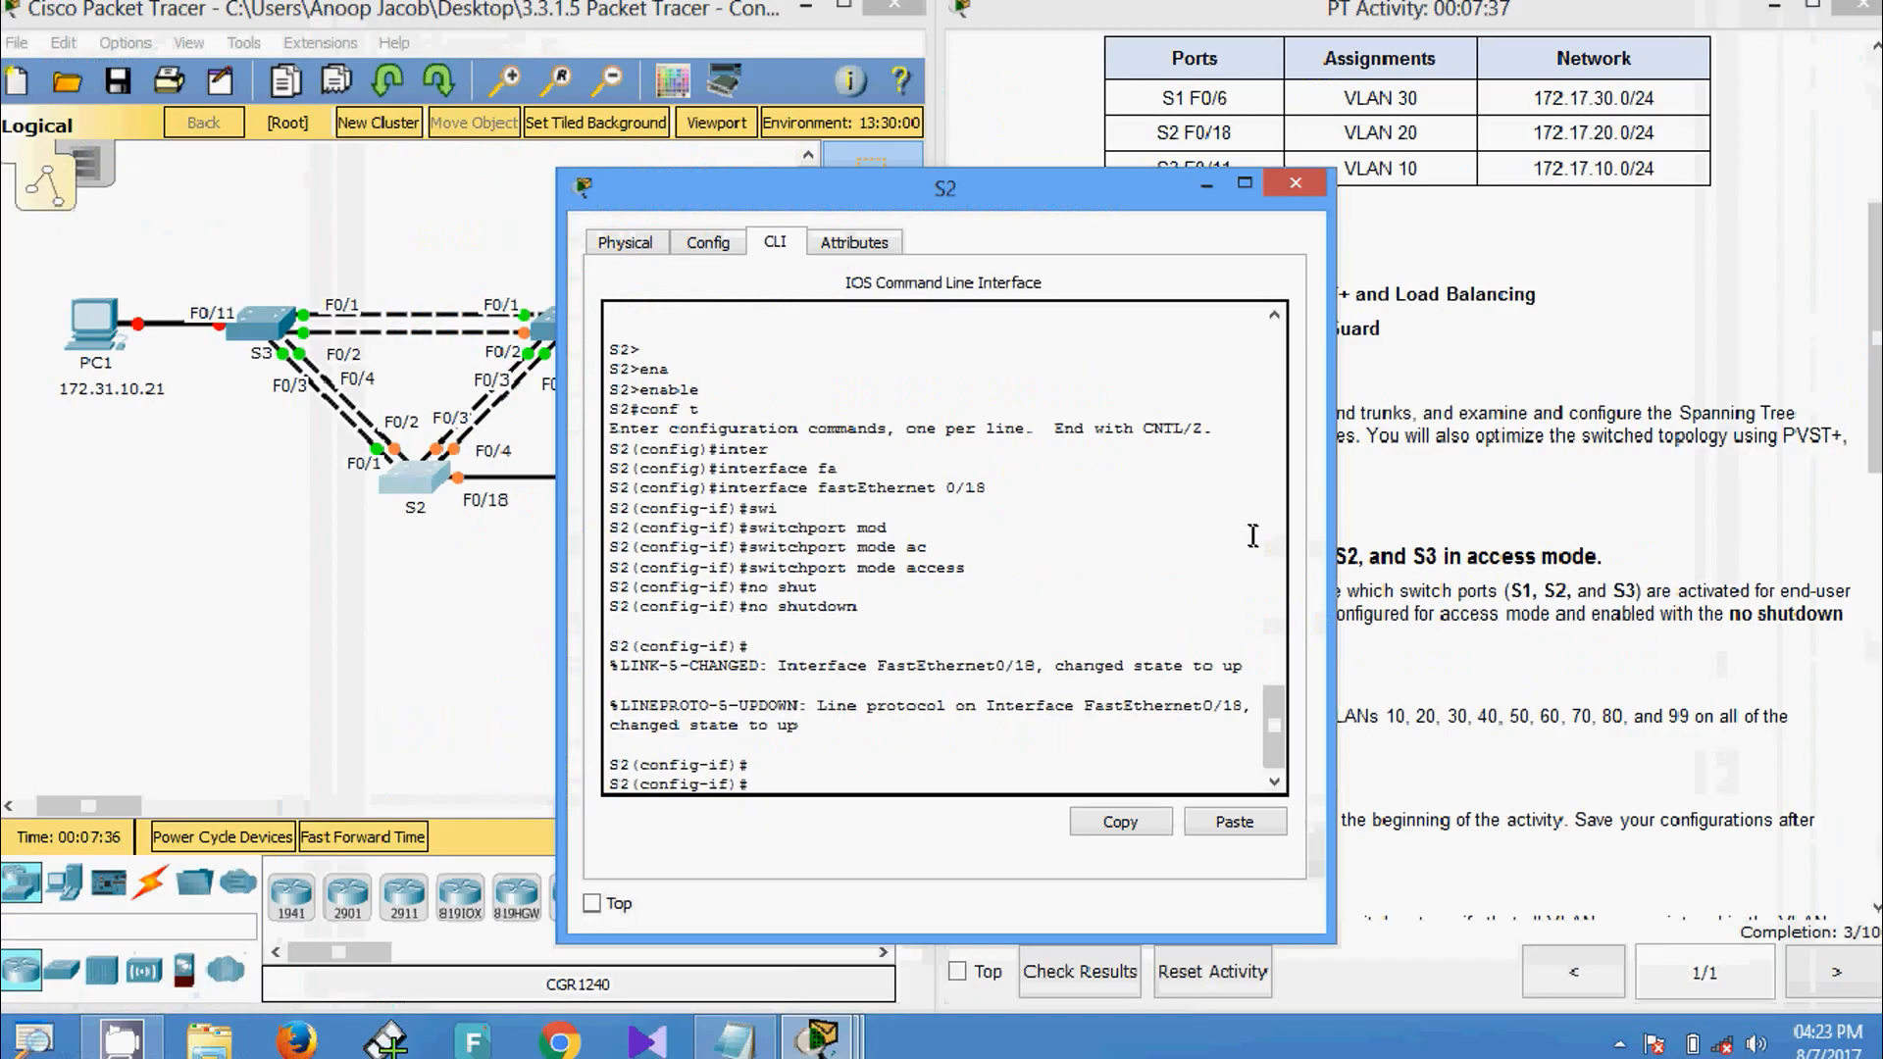
click(1296, 182)
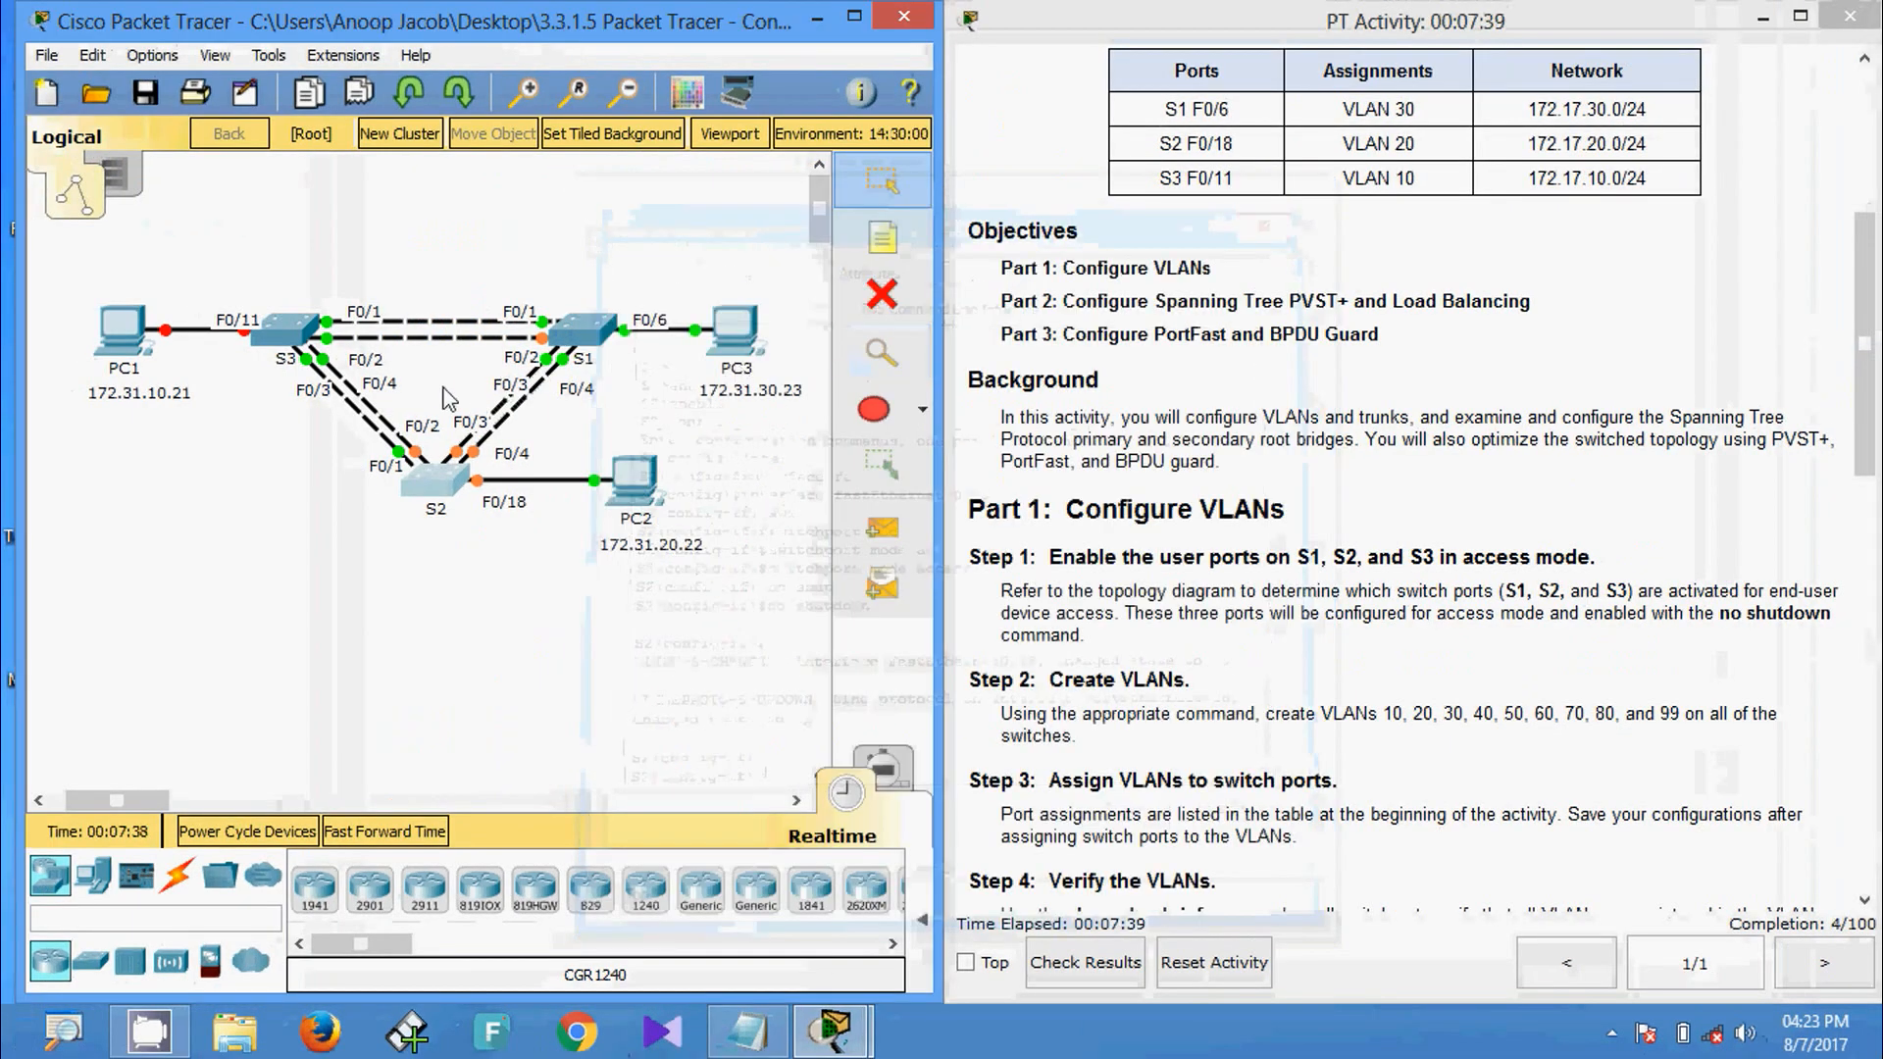
Open the command line of switch S3, enable privileged mode and enter global configuration mode.
click(299, 331)
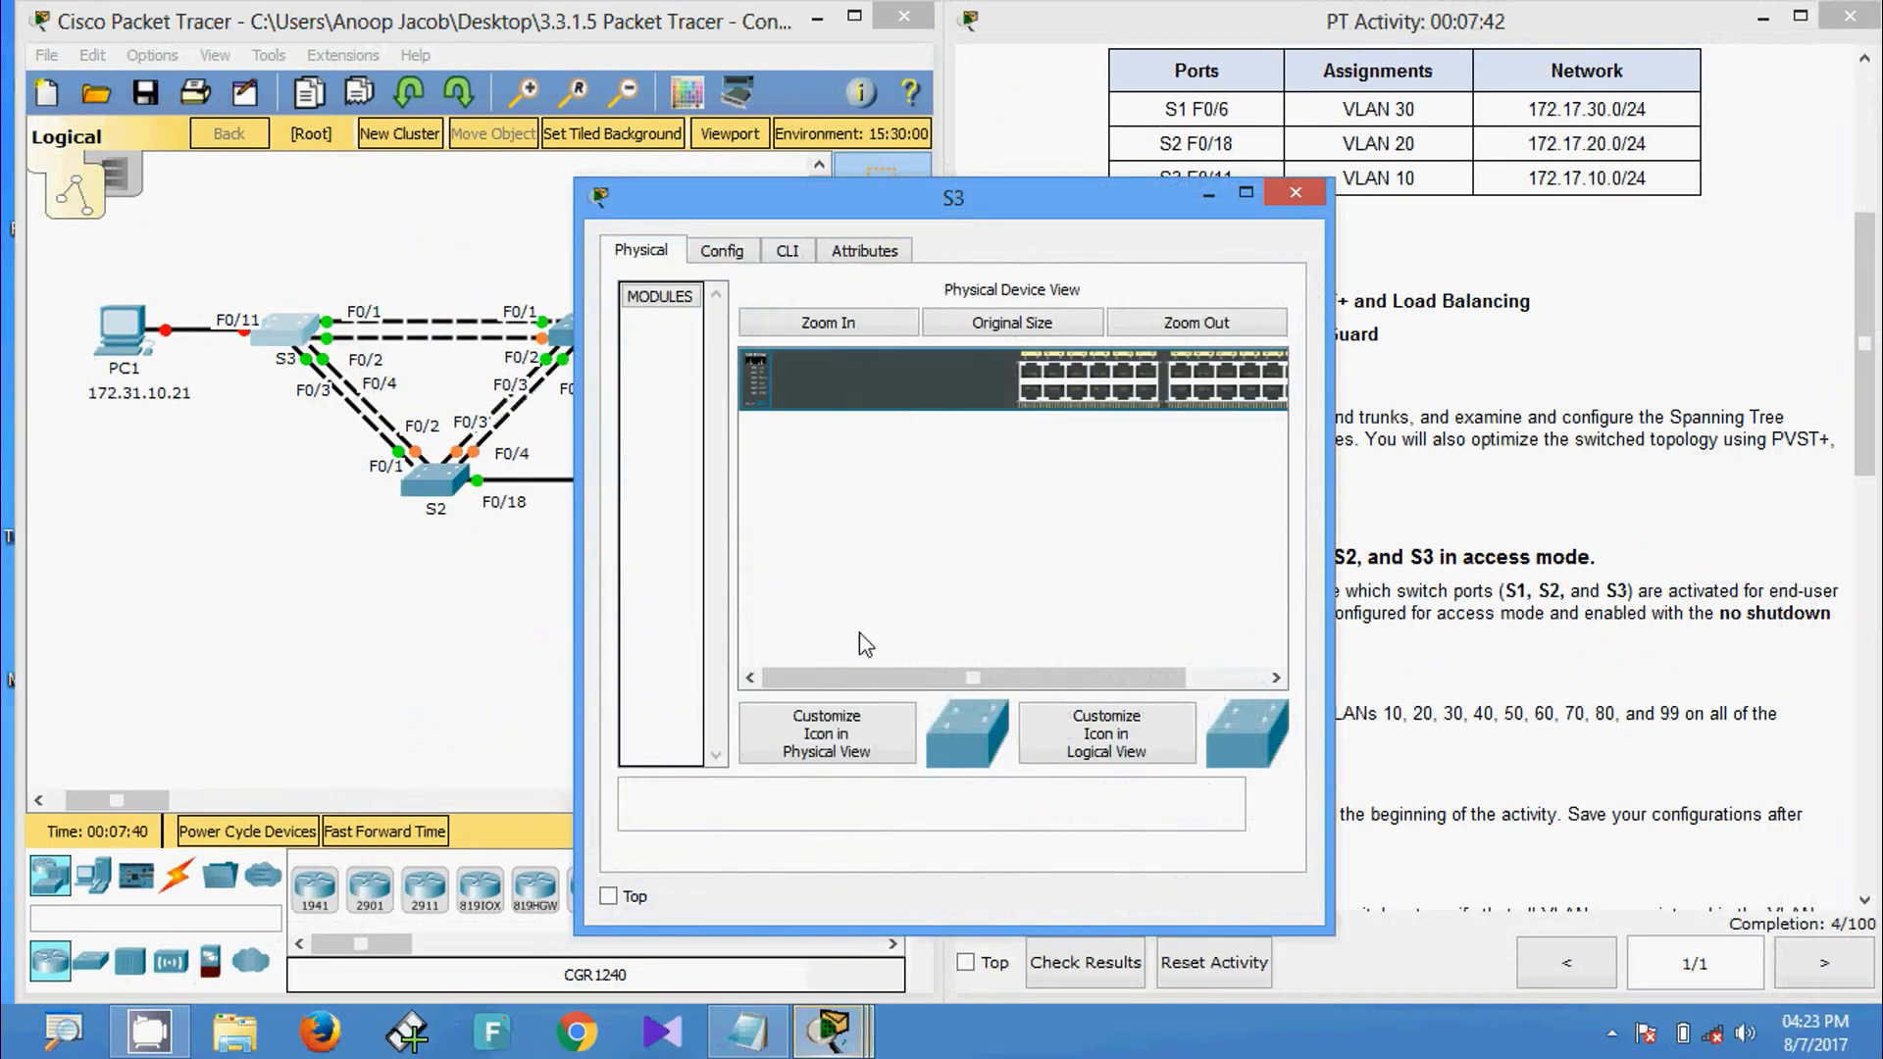
click(788, 251)
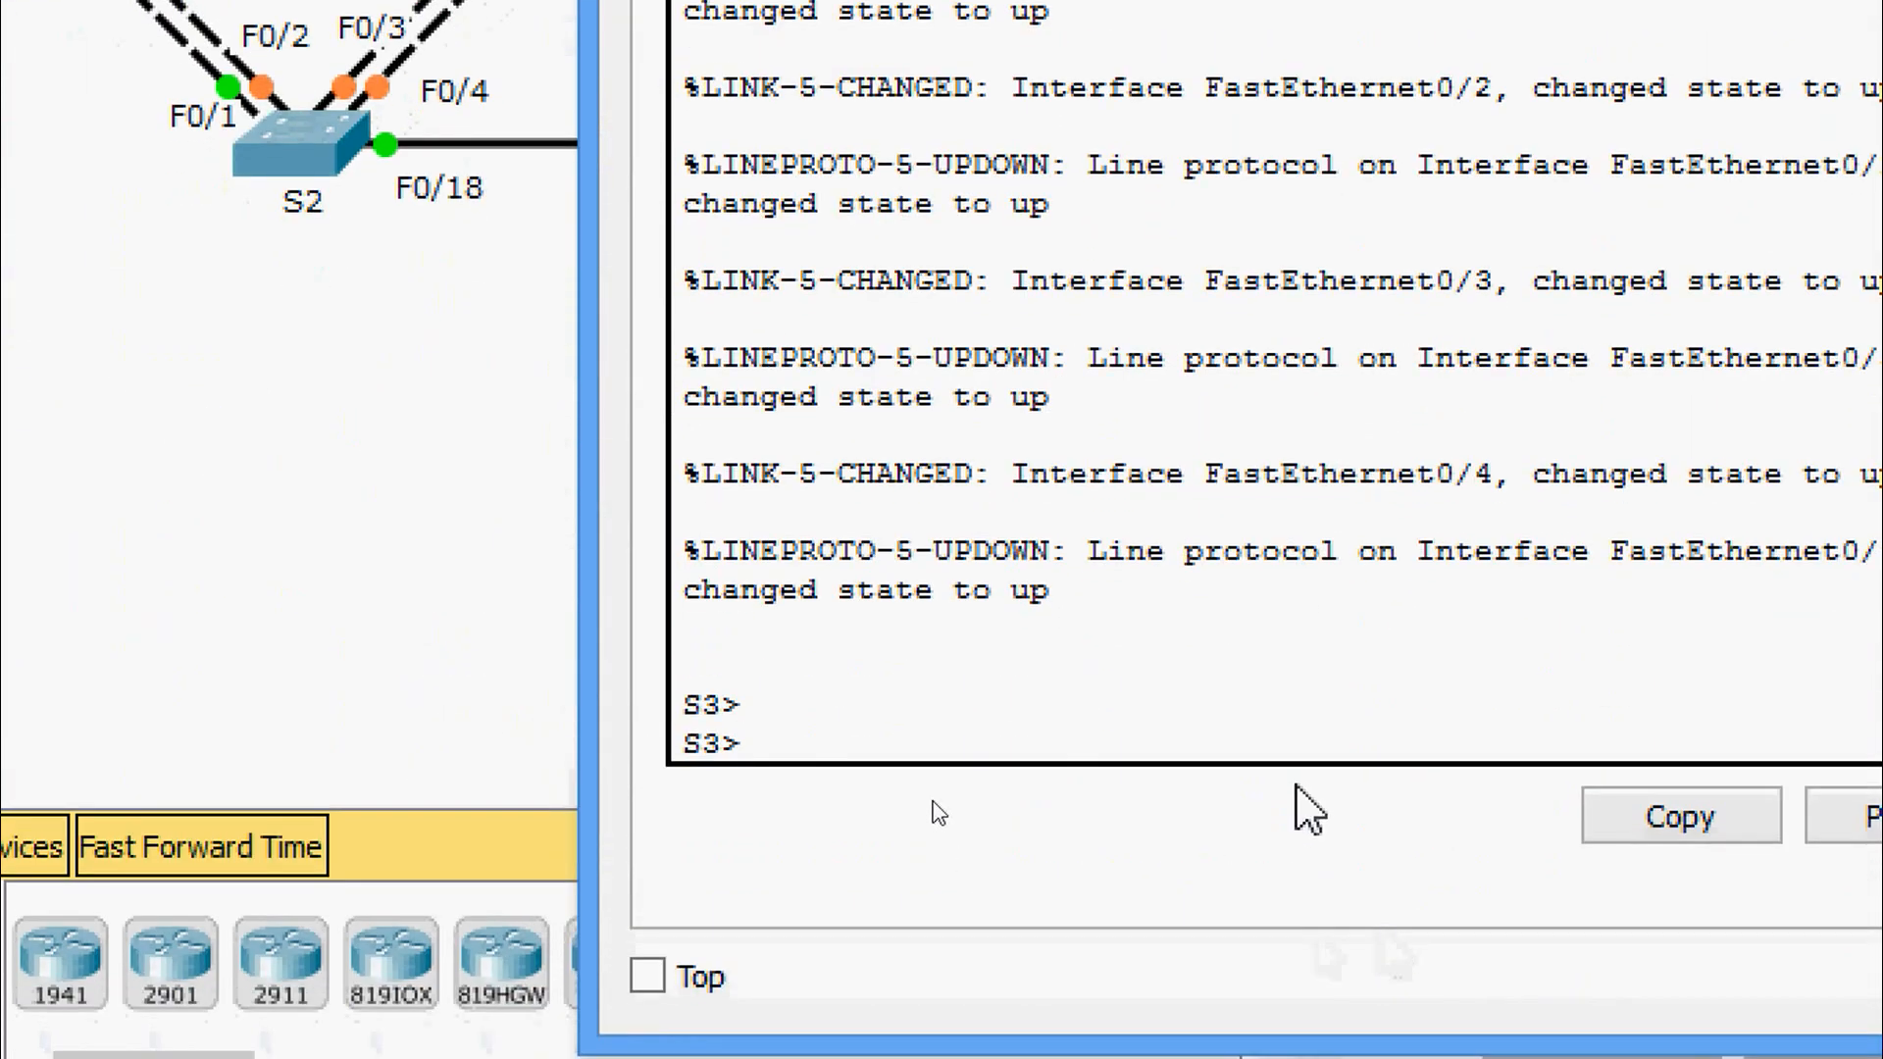
text(ena)
key(Tab)
key(Return)
text(co)
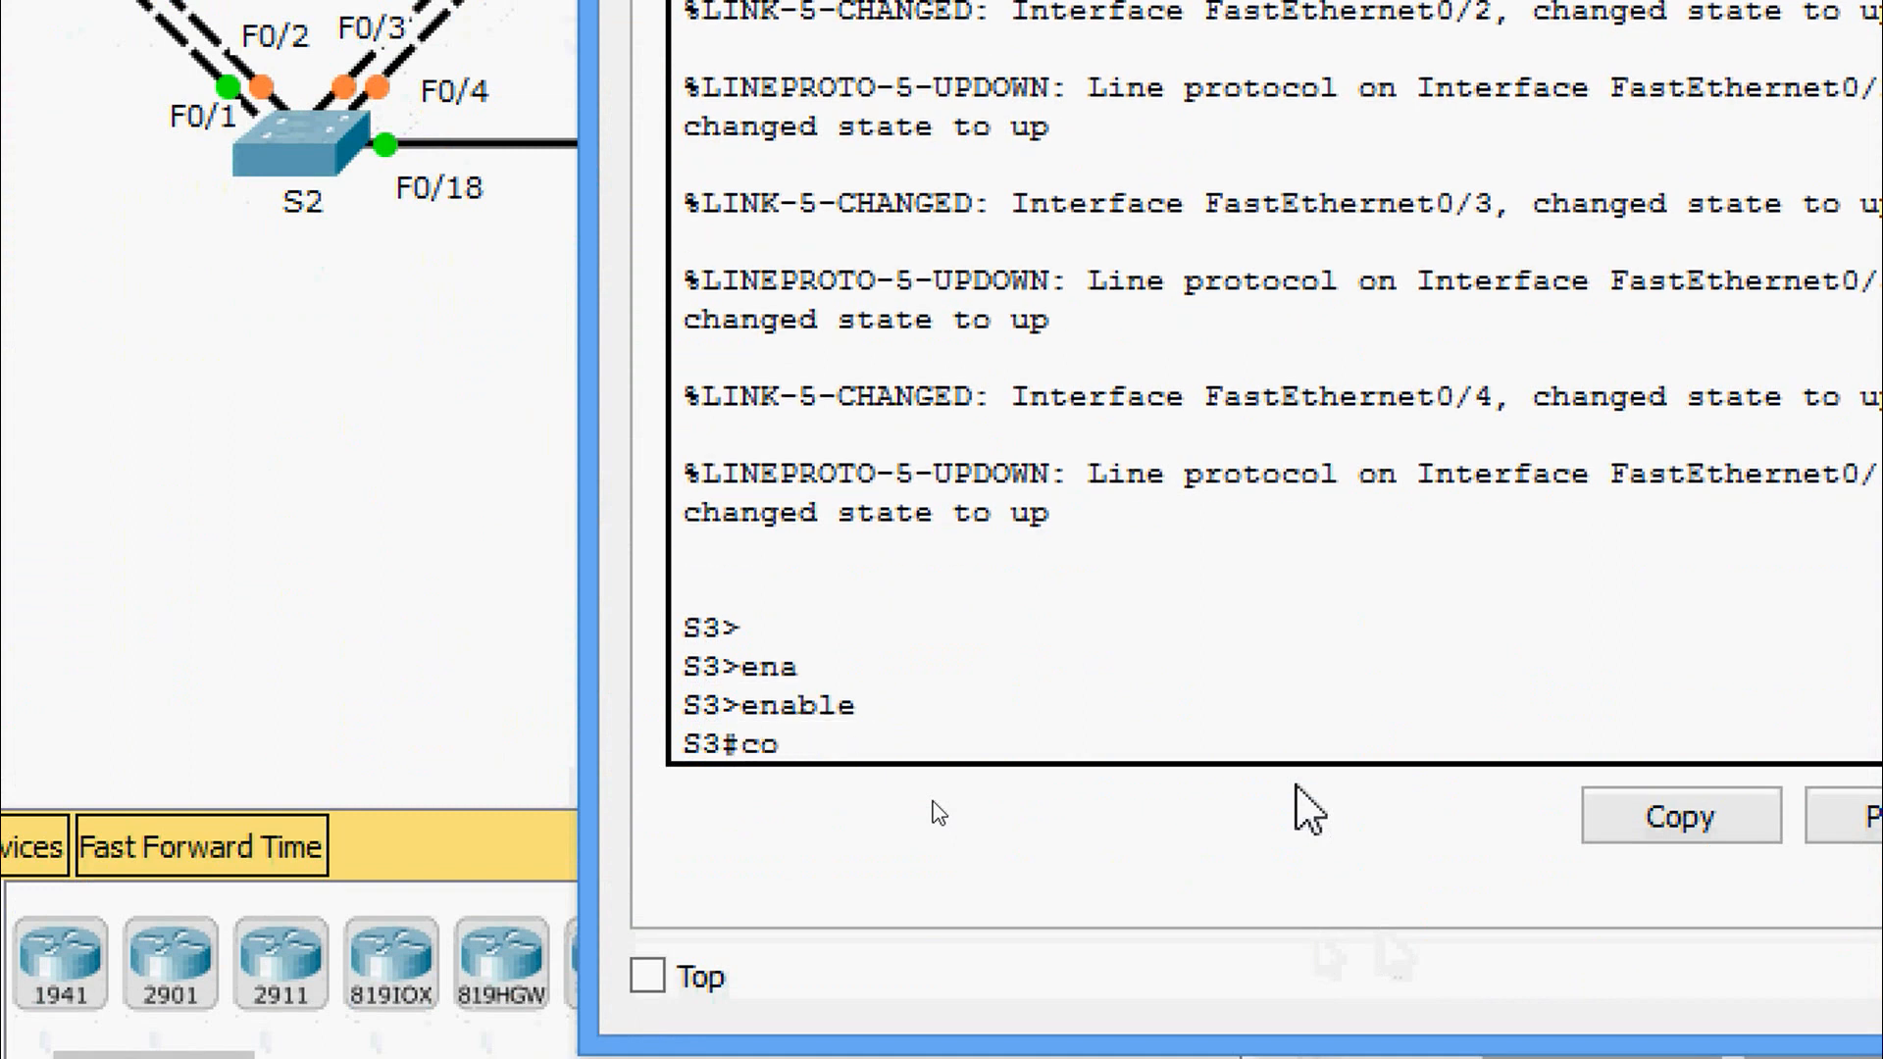
text(nf t)
key(Return)
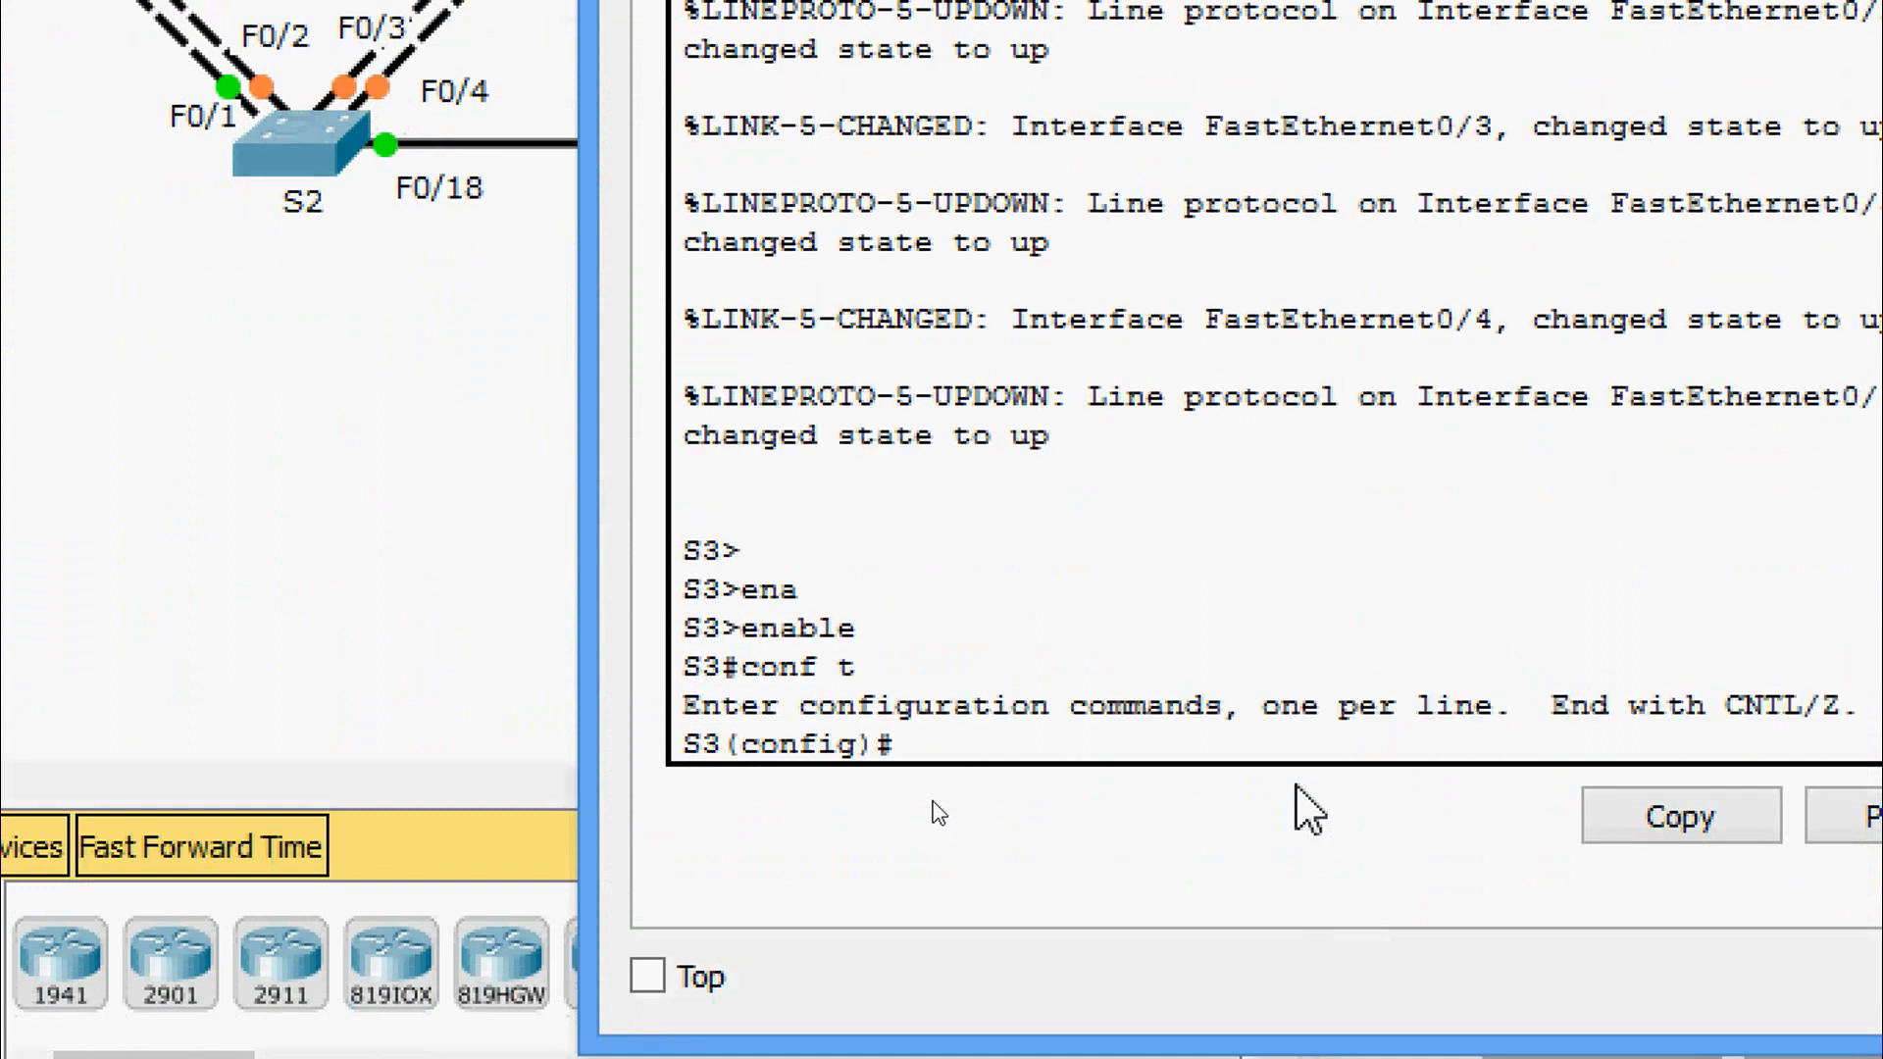
Set interface FastEthernet 0/11 on S3 to switchport access mode.
text(inter)
key(Tab)
text(fa)
key(Tab)
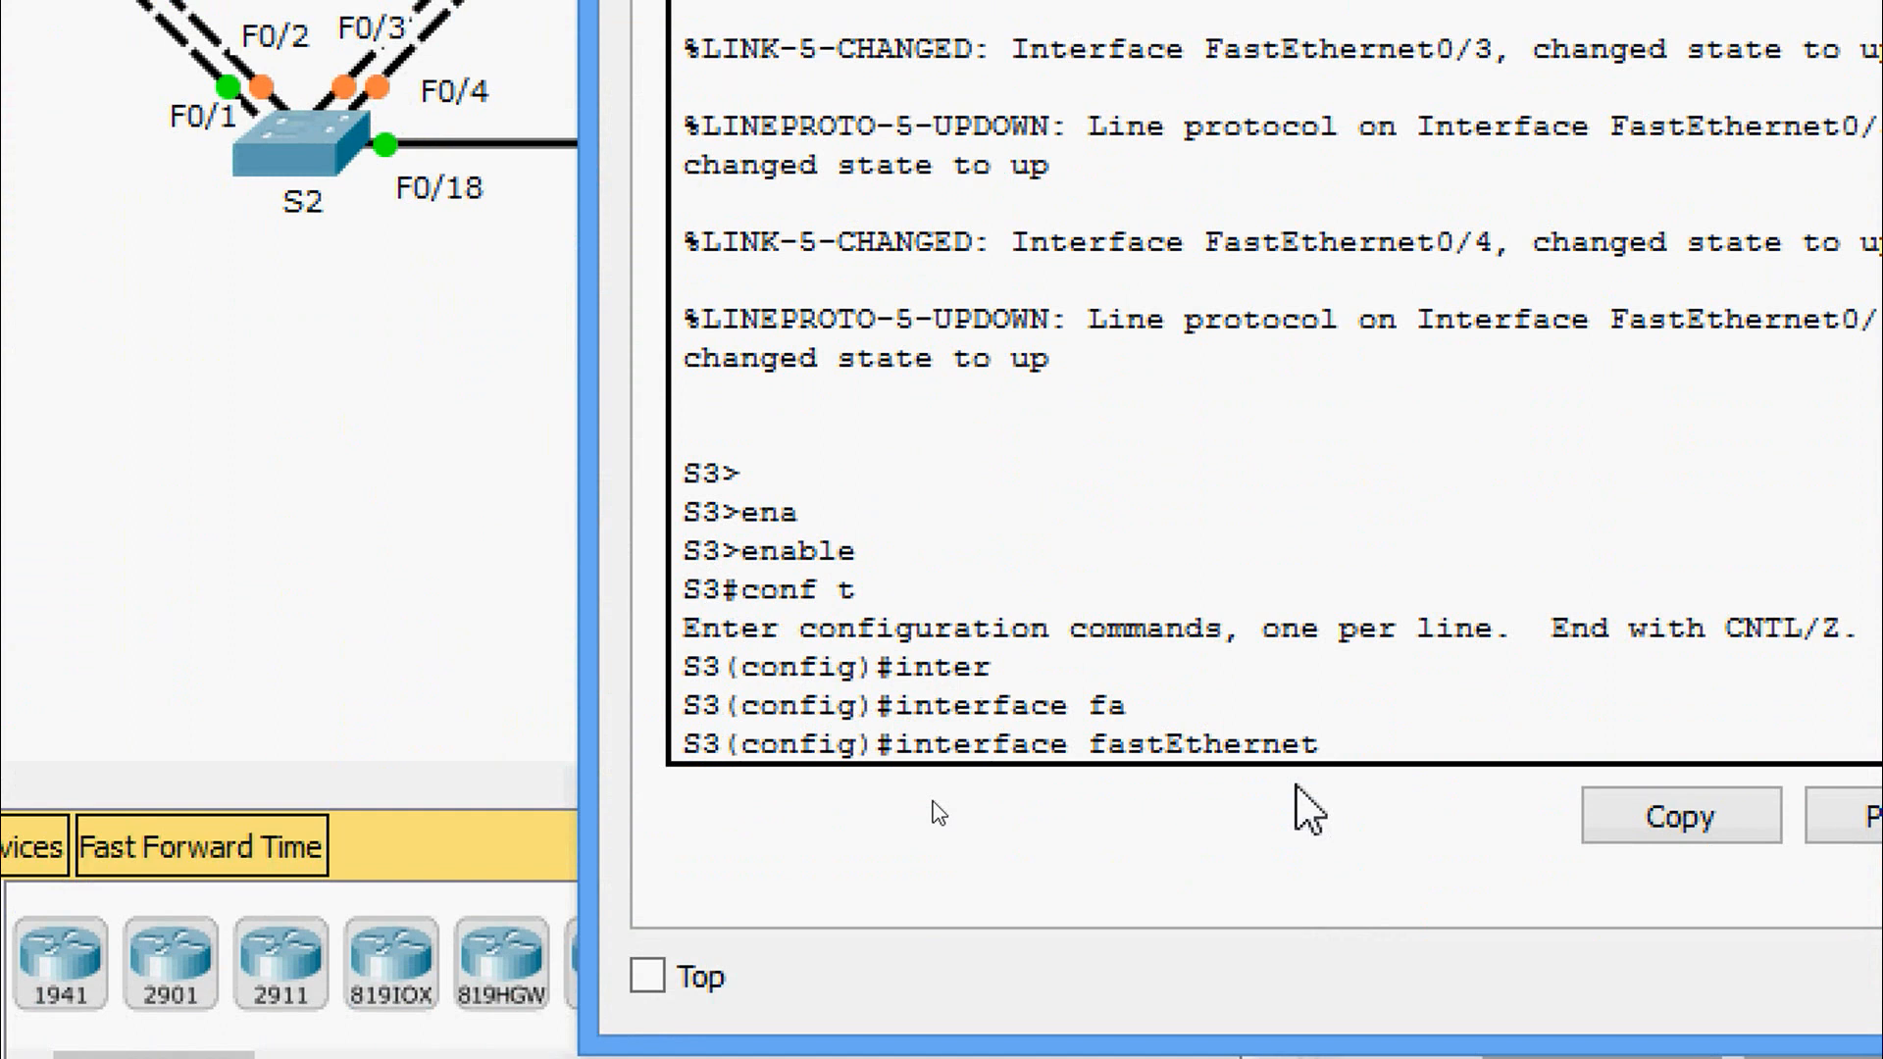
text(0/11)
key(Return)
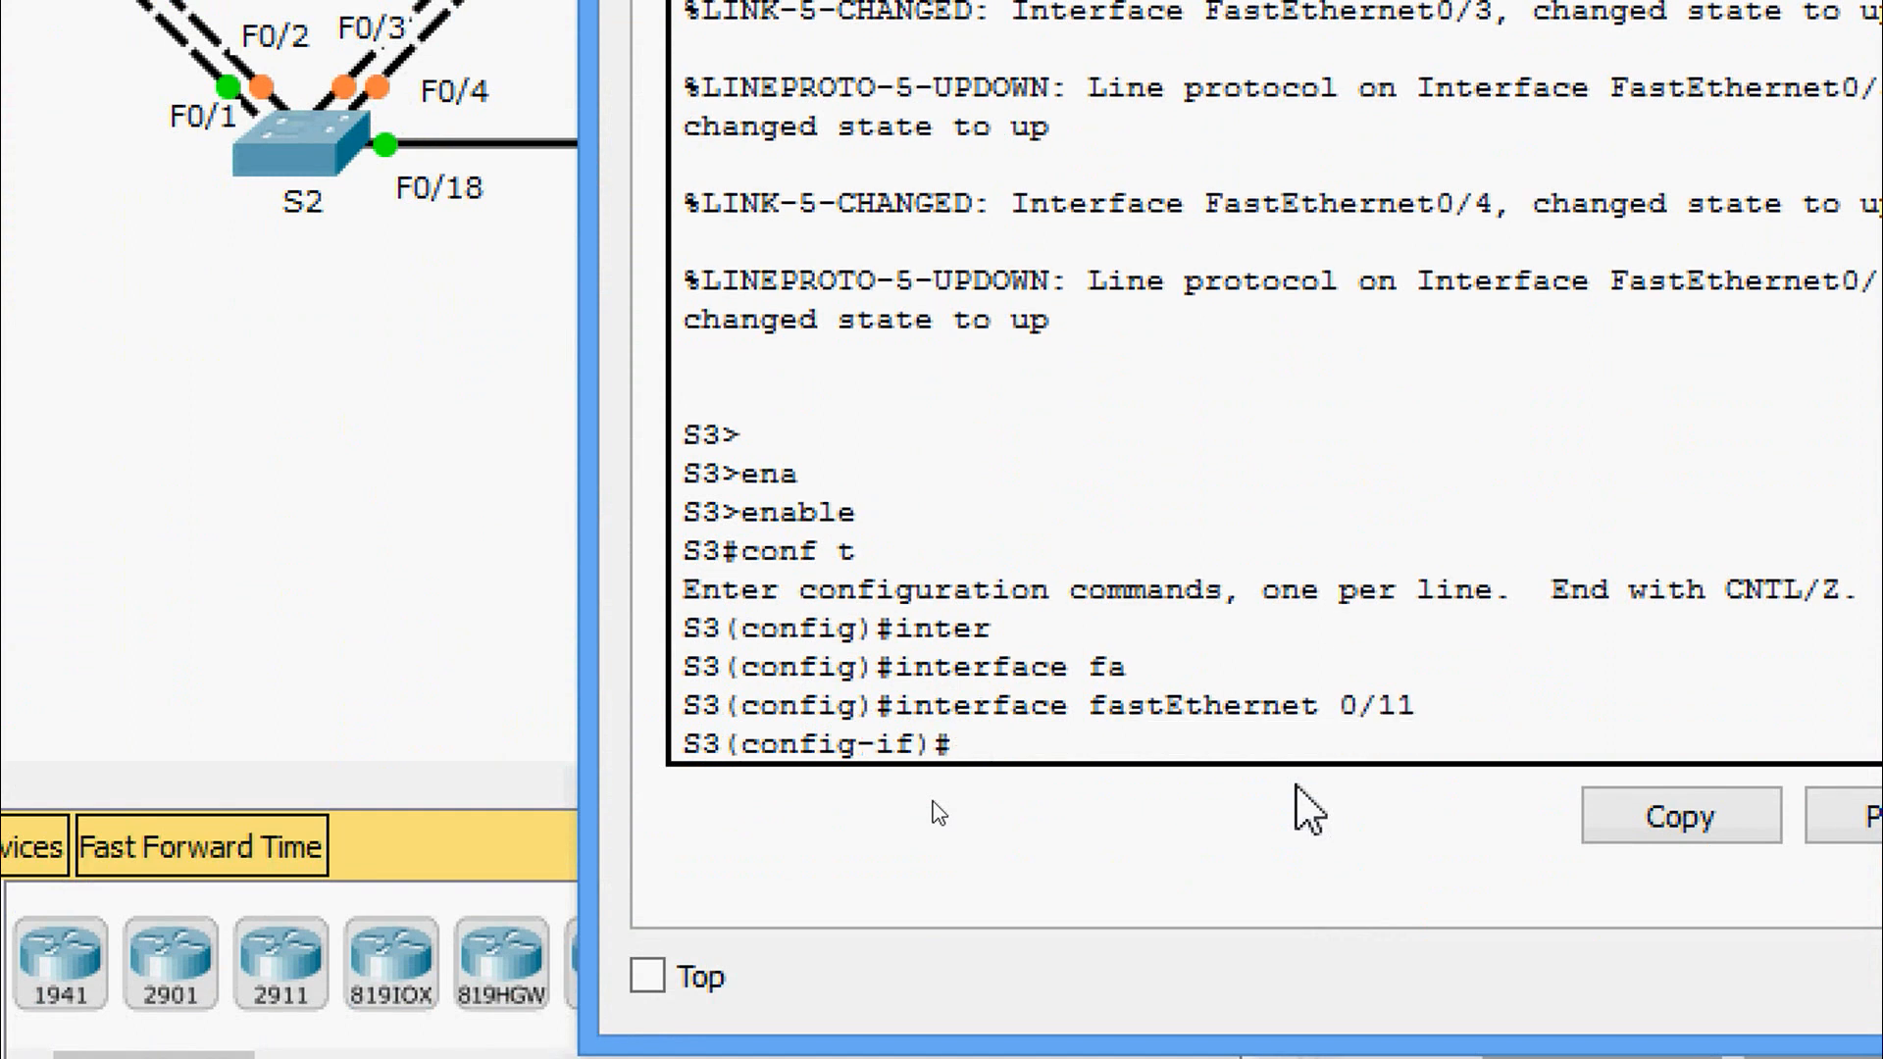
text(swi)
key(Tab)
text(mod)
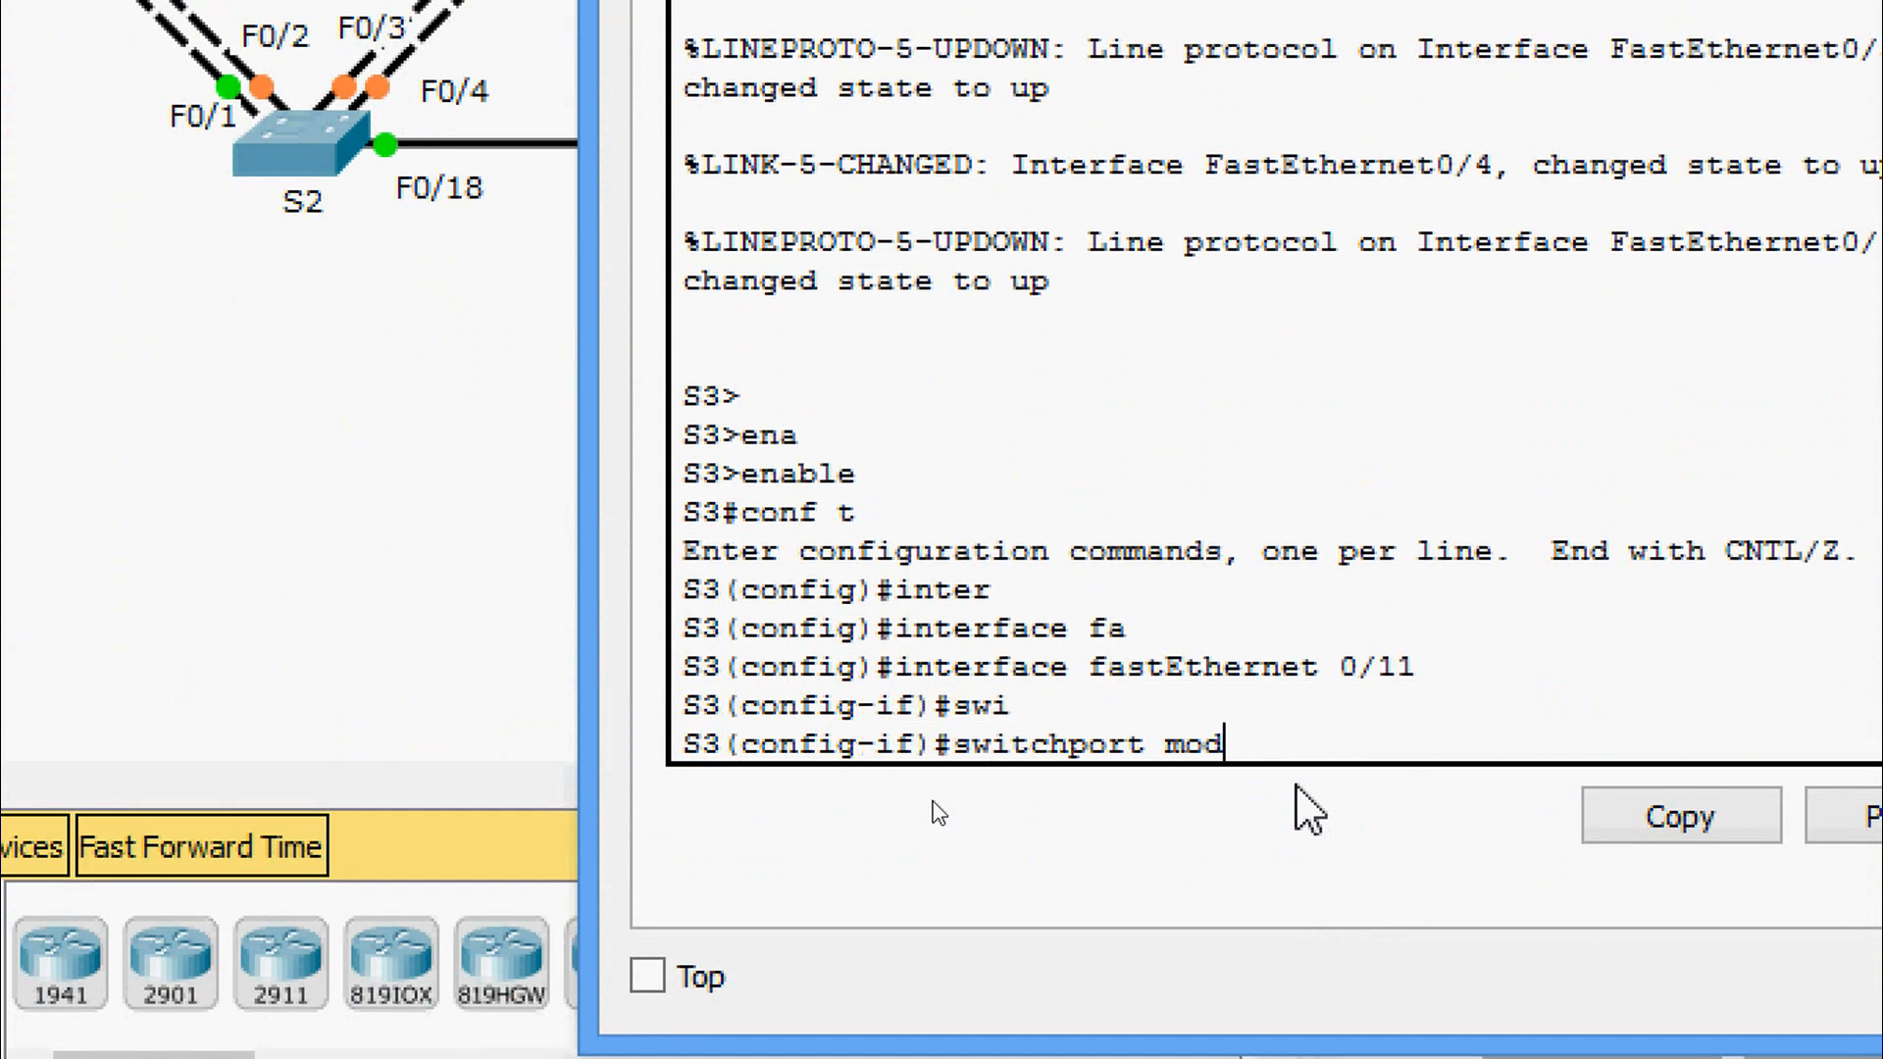
key(Tab)
text(ac)
key(Tab)
key(Return)
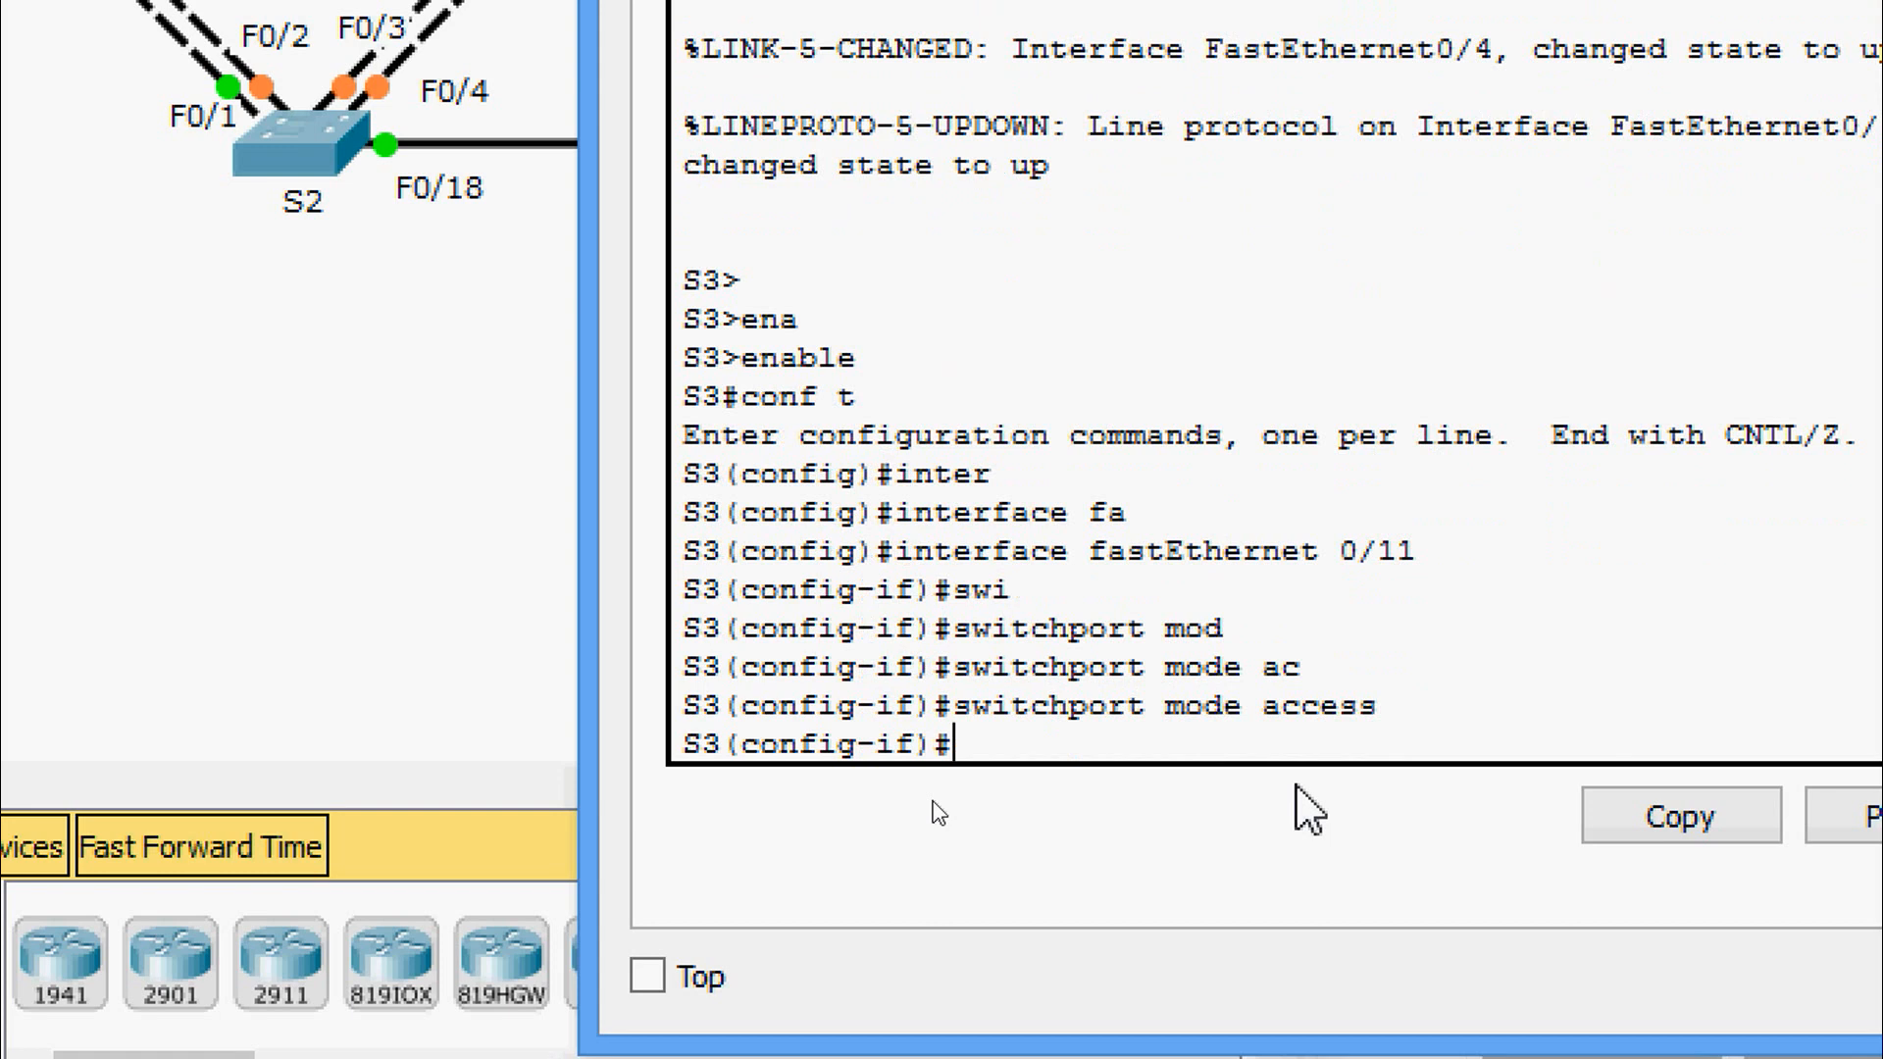
Enable the FastEthernet 0/11 port on S3 with the no shut command.
text(no shut)
key(Return)
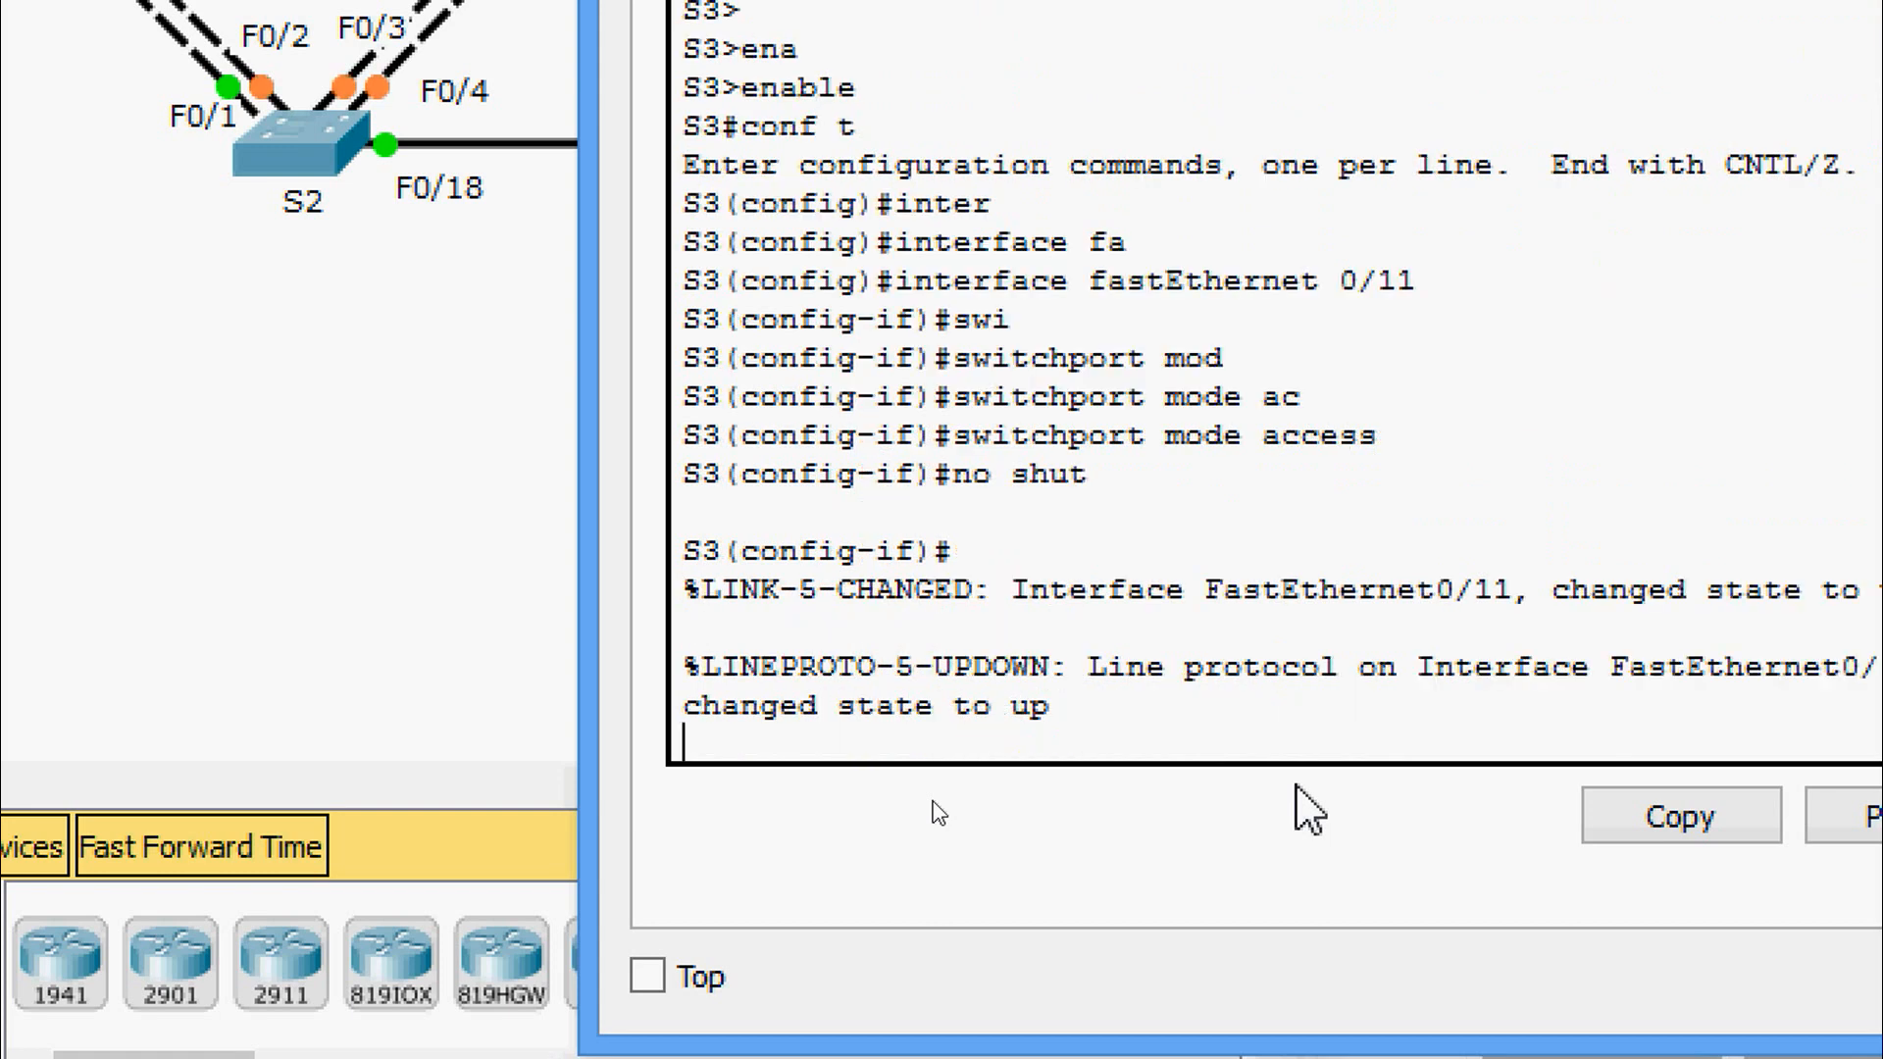
key(Return)
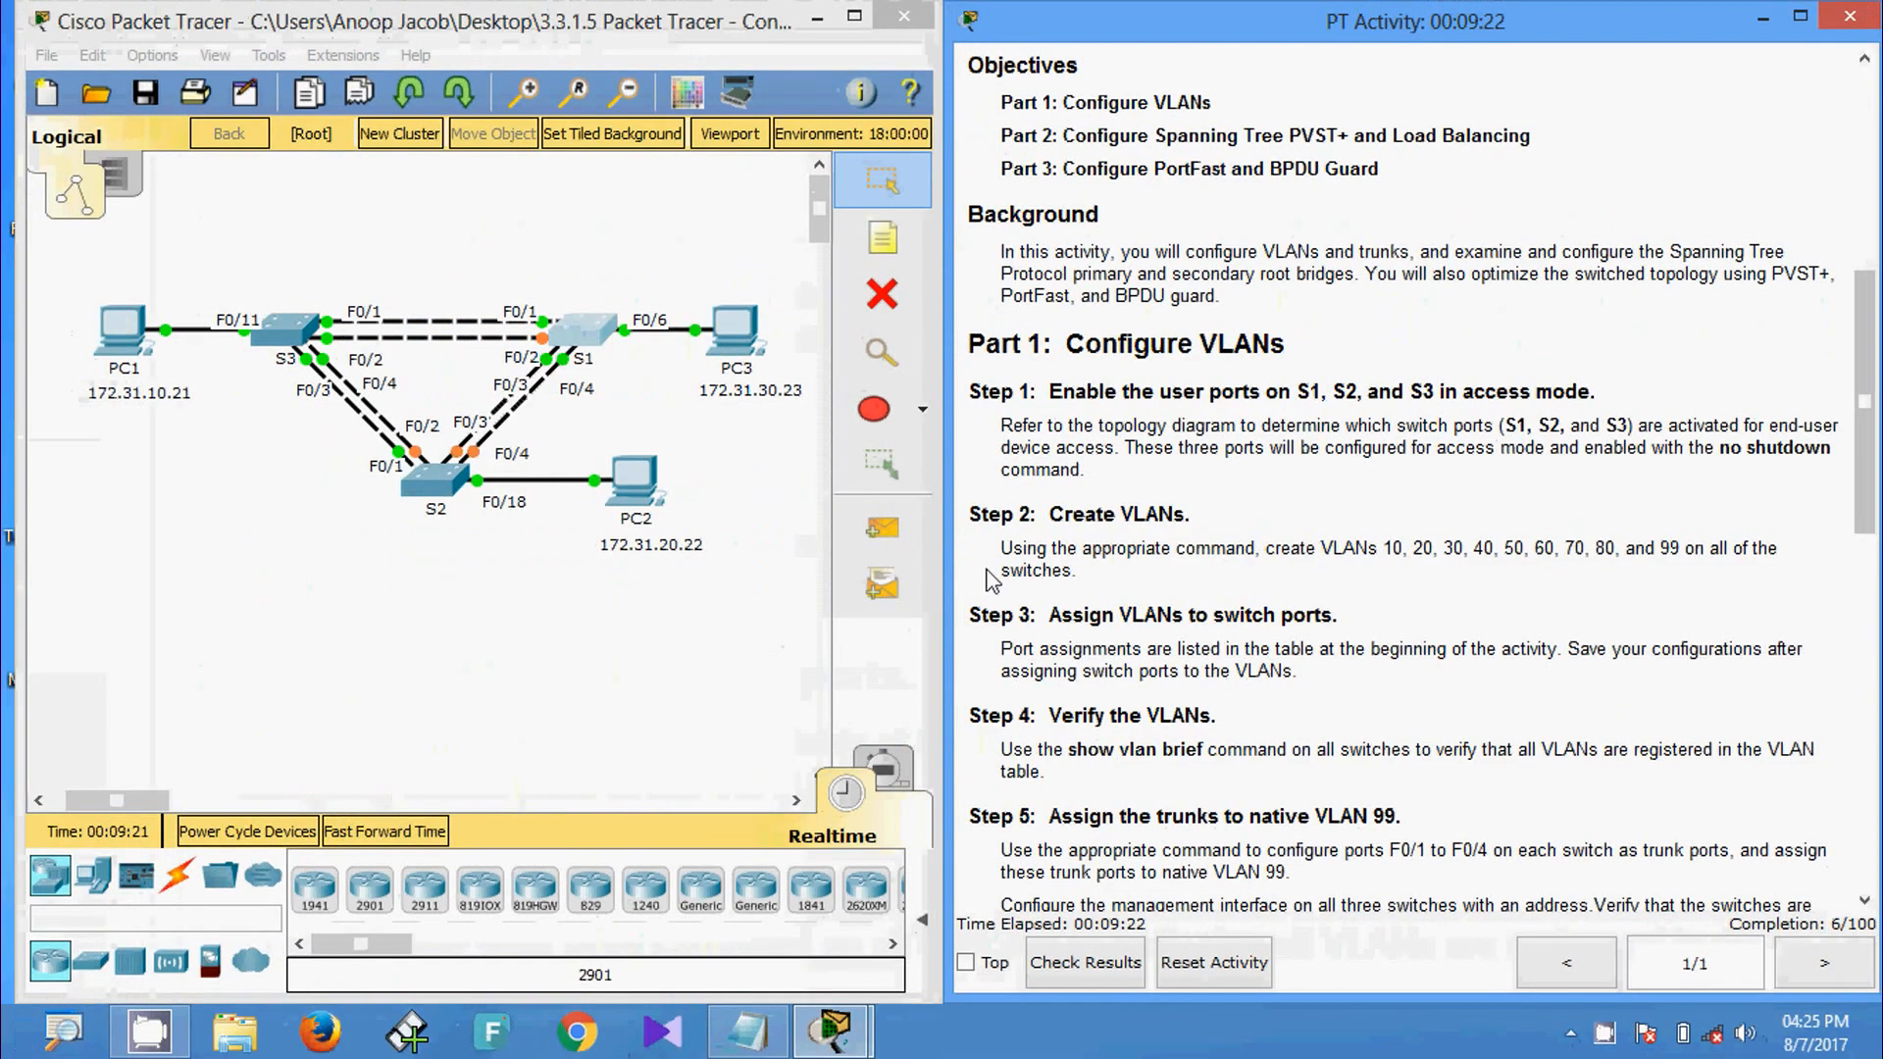
Open the command line of switch S1 and leave interface configuration for global configuration mode.
click(582, 328)
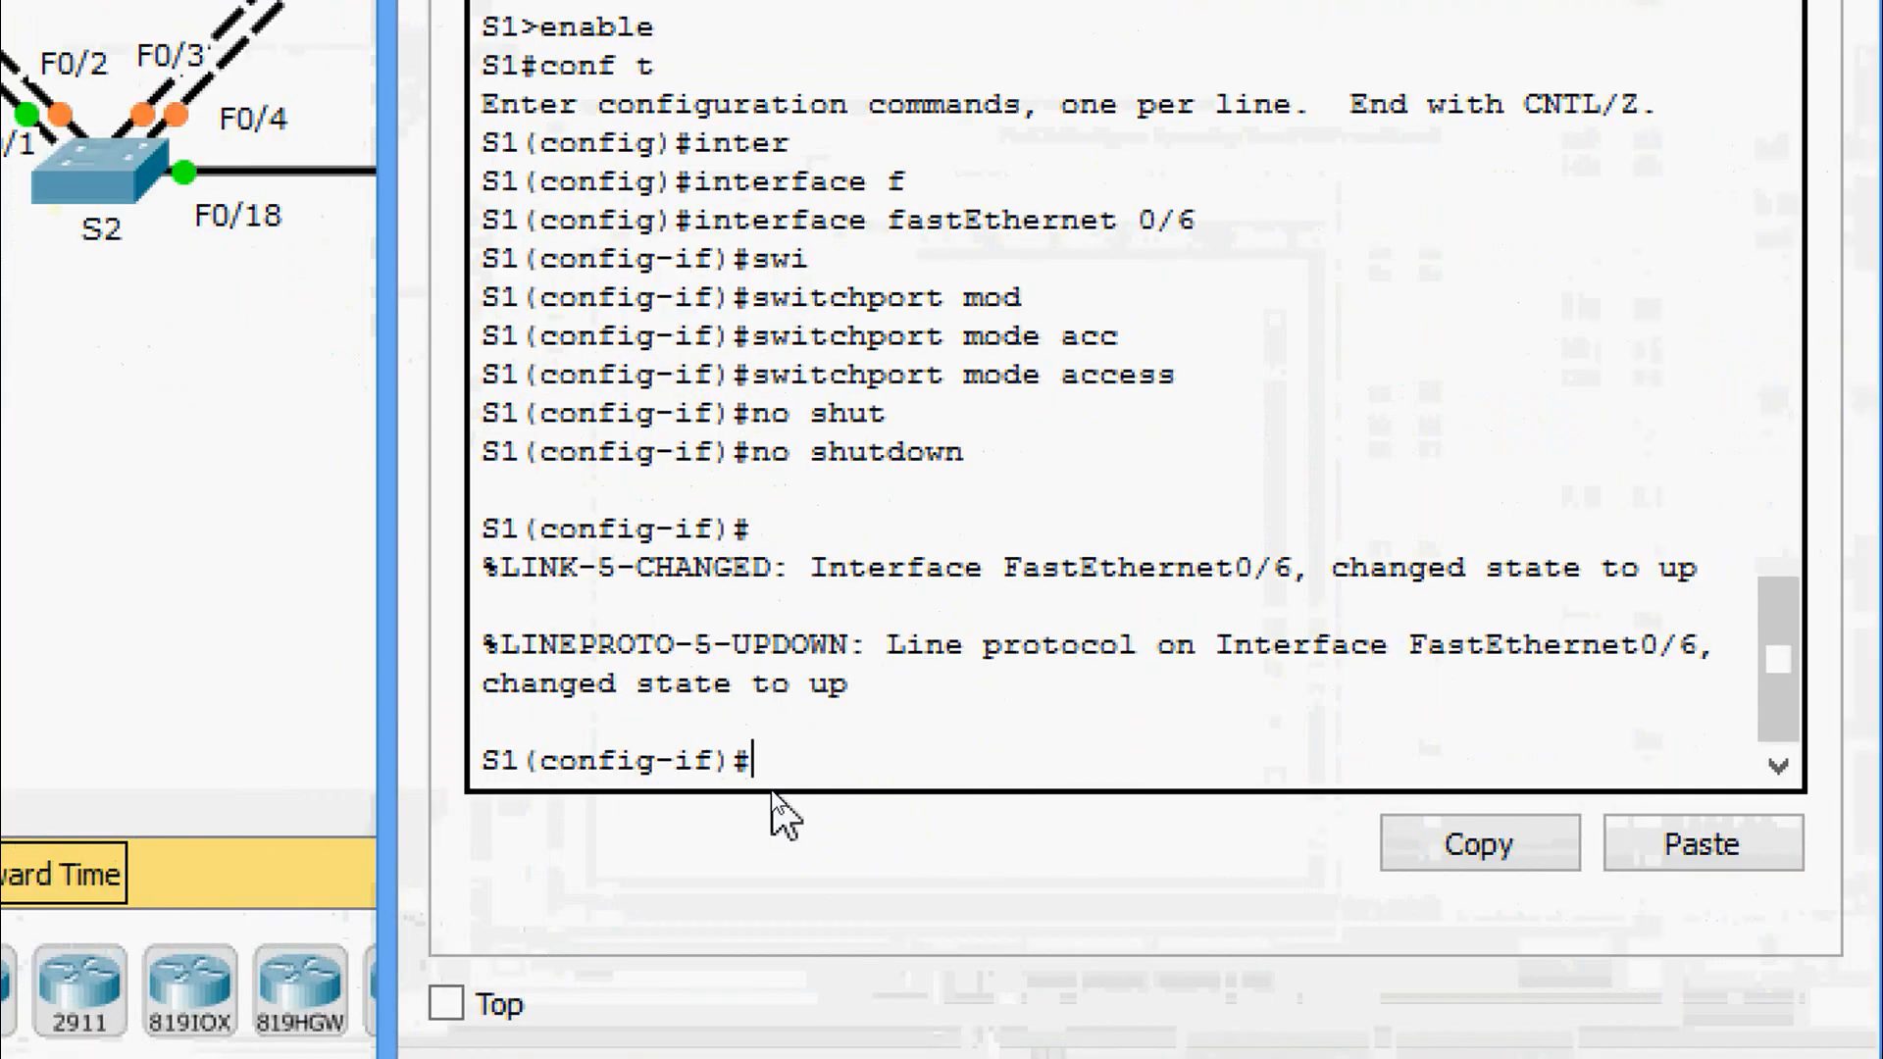
text(exit)
key(Return)
Create VLANs 10, 20 and 30 on switch S1.
text(vla)
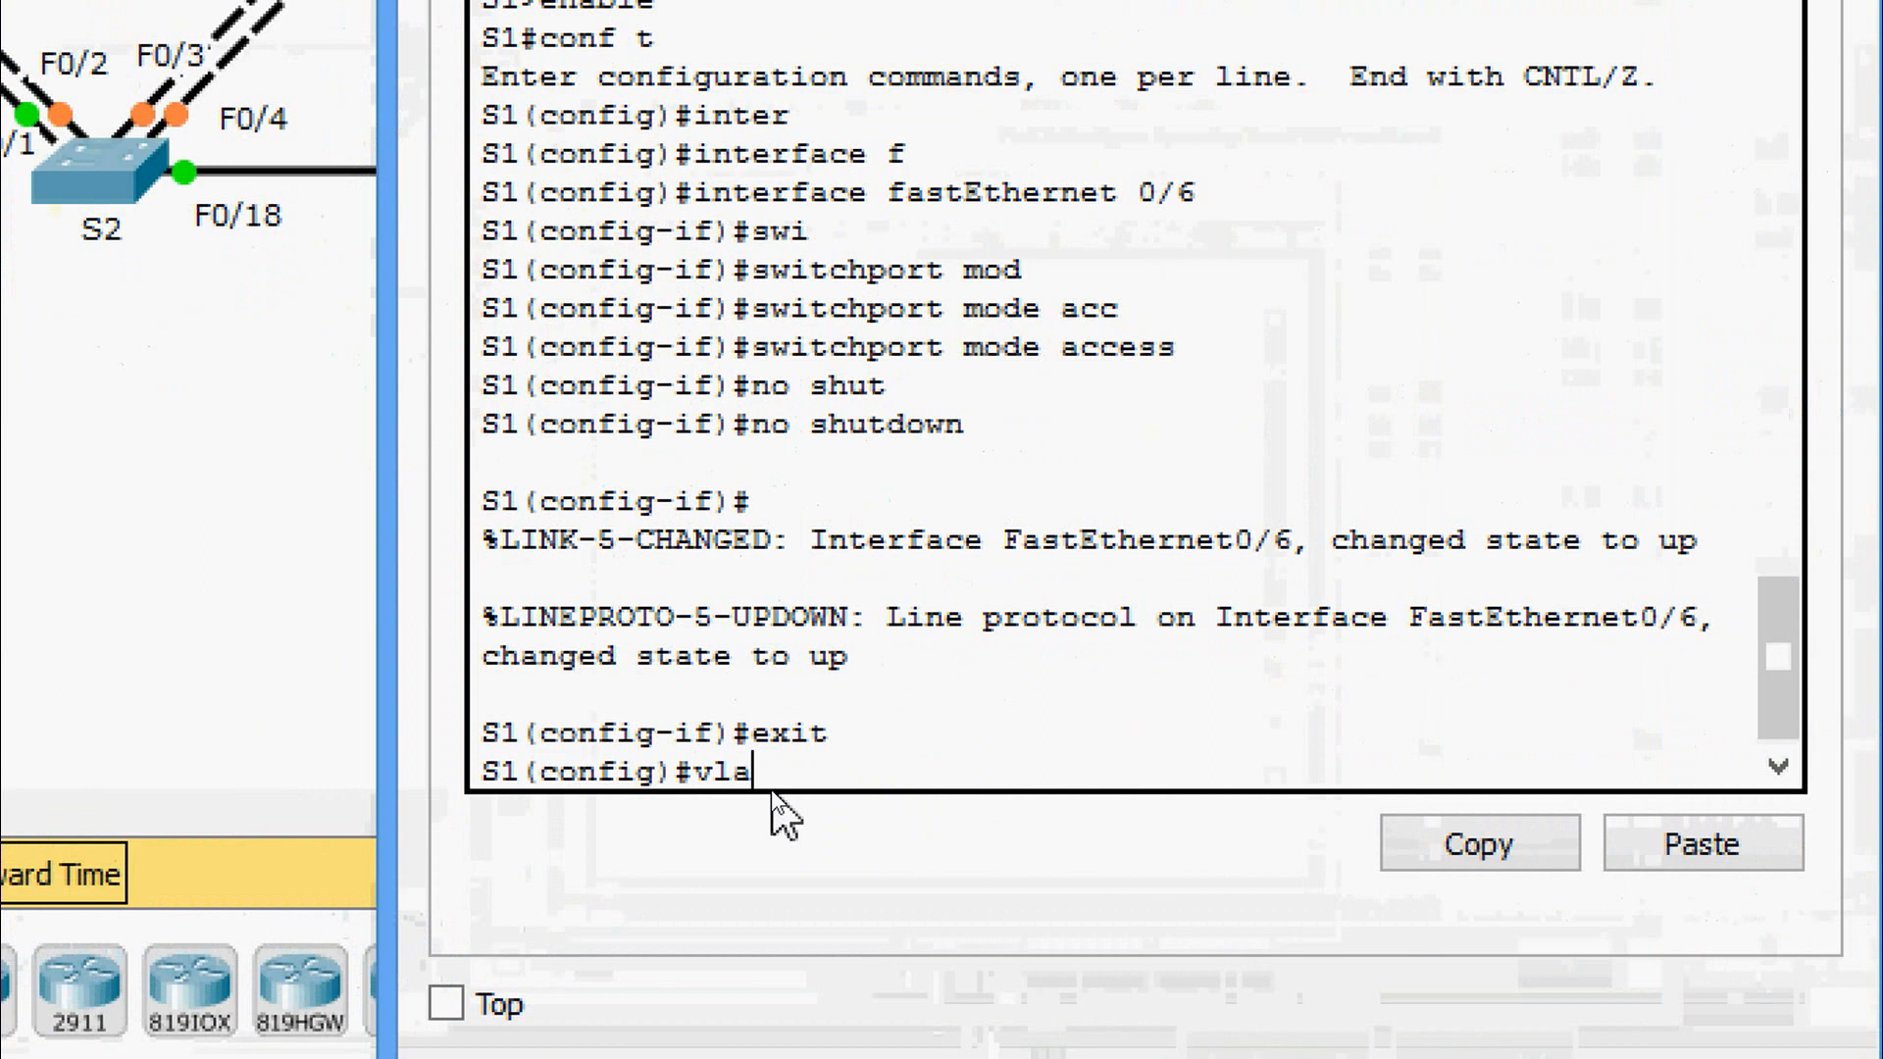
key(Tab)
text(10)
key(Return)
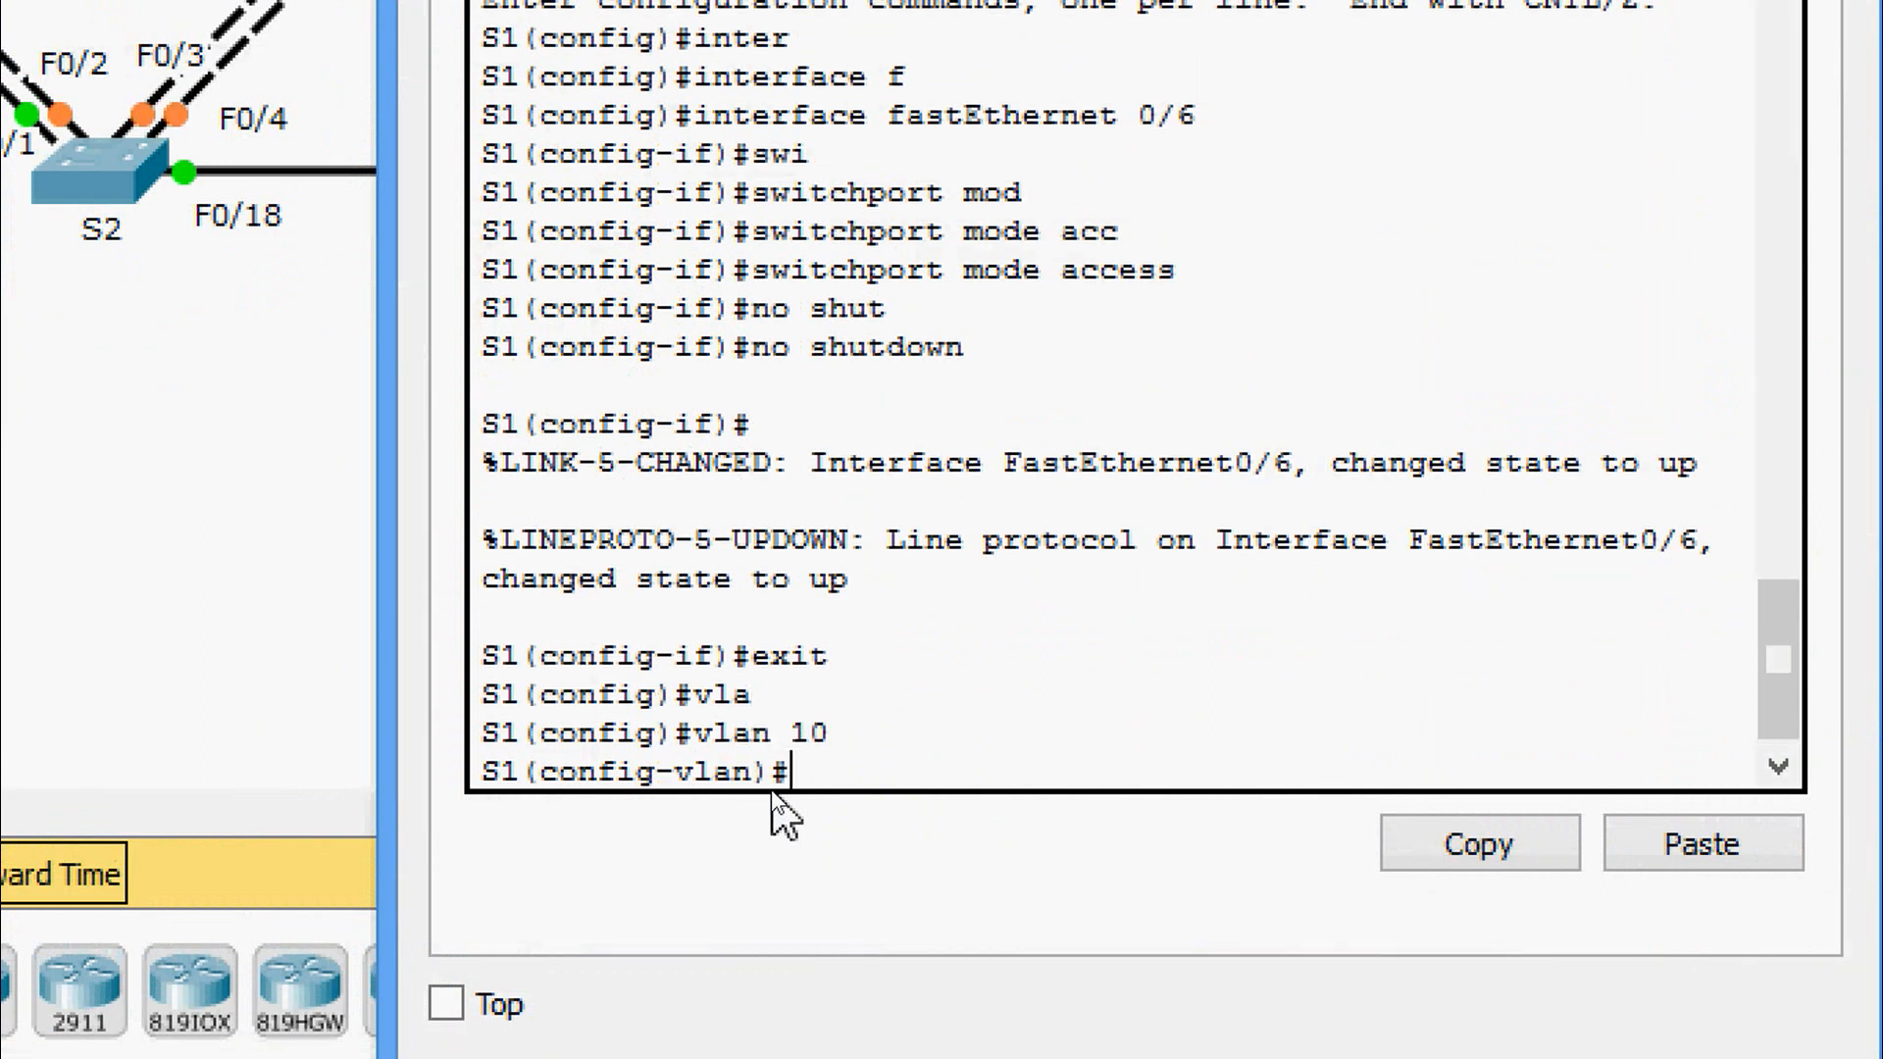
text(vl 20)
key(Return)
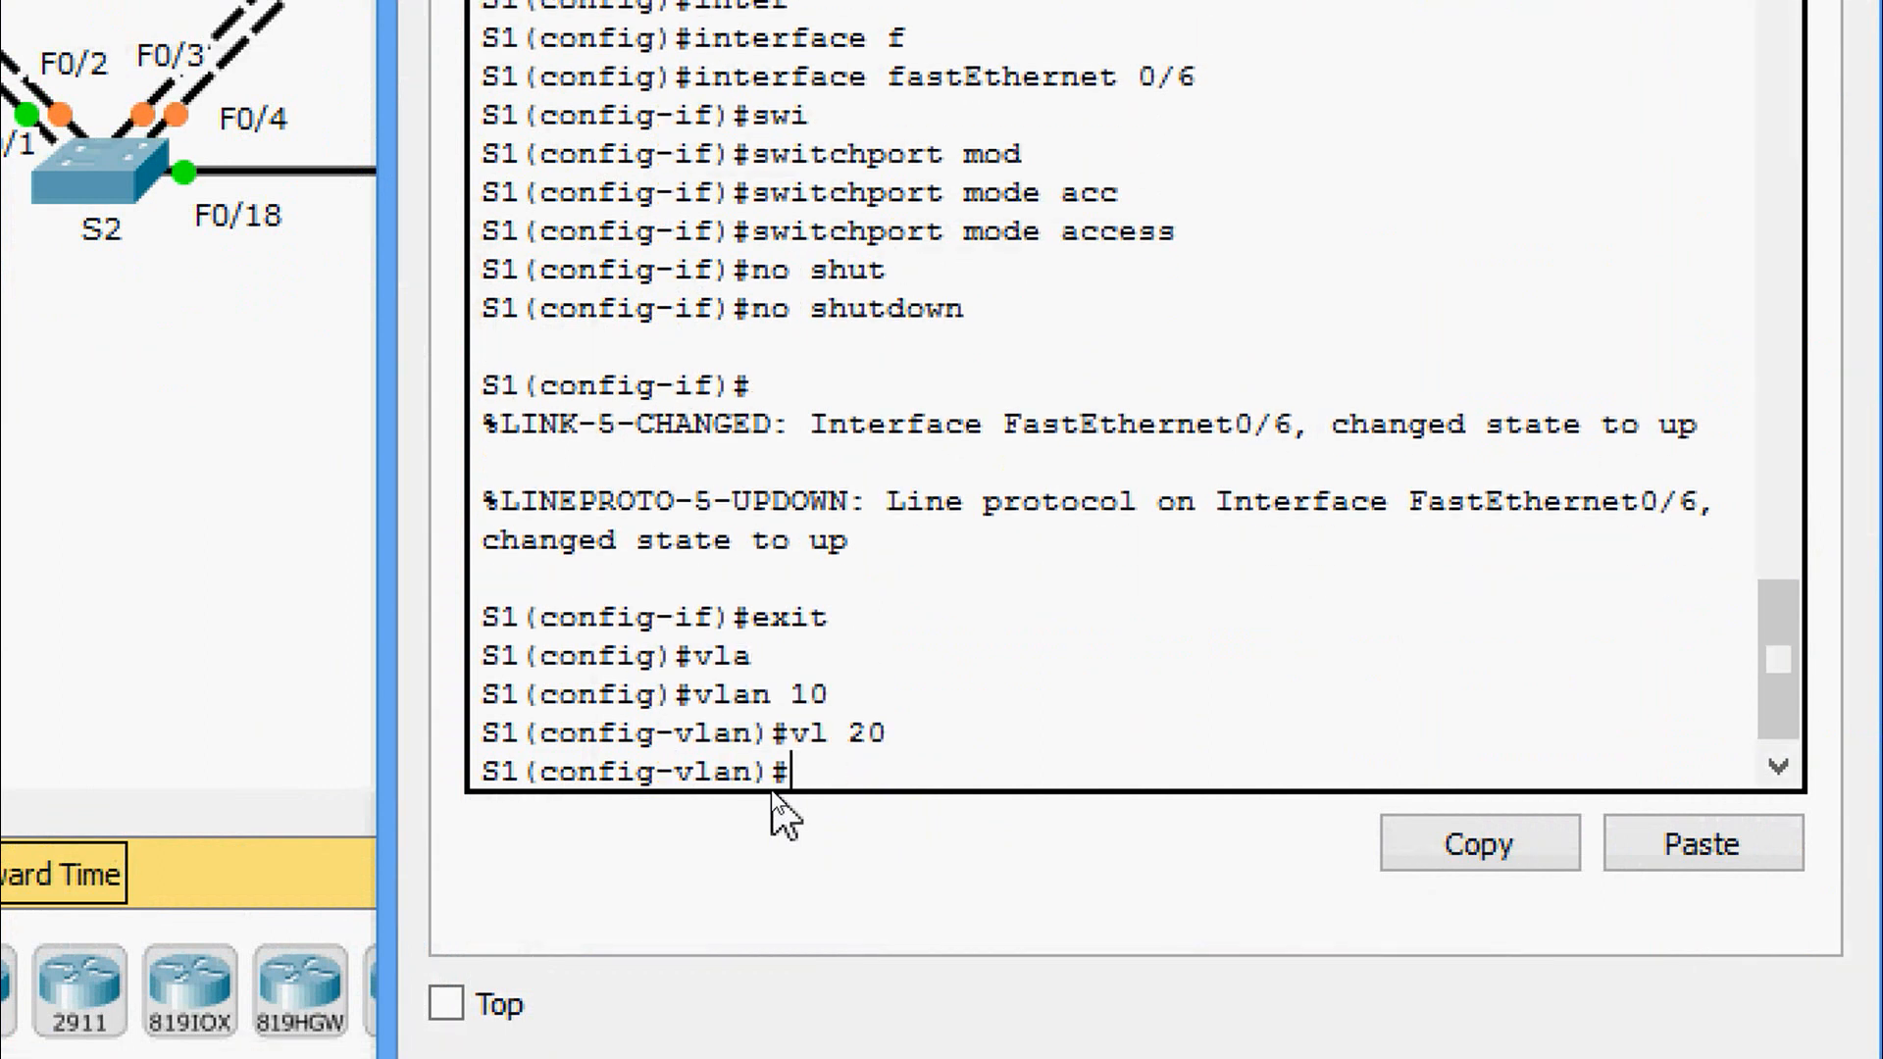
text(vl 30)
key(Return)
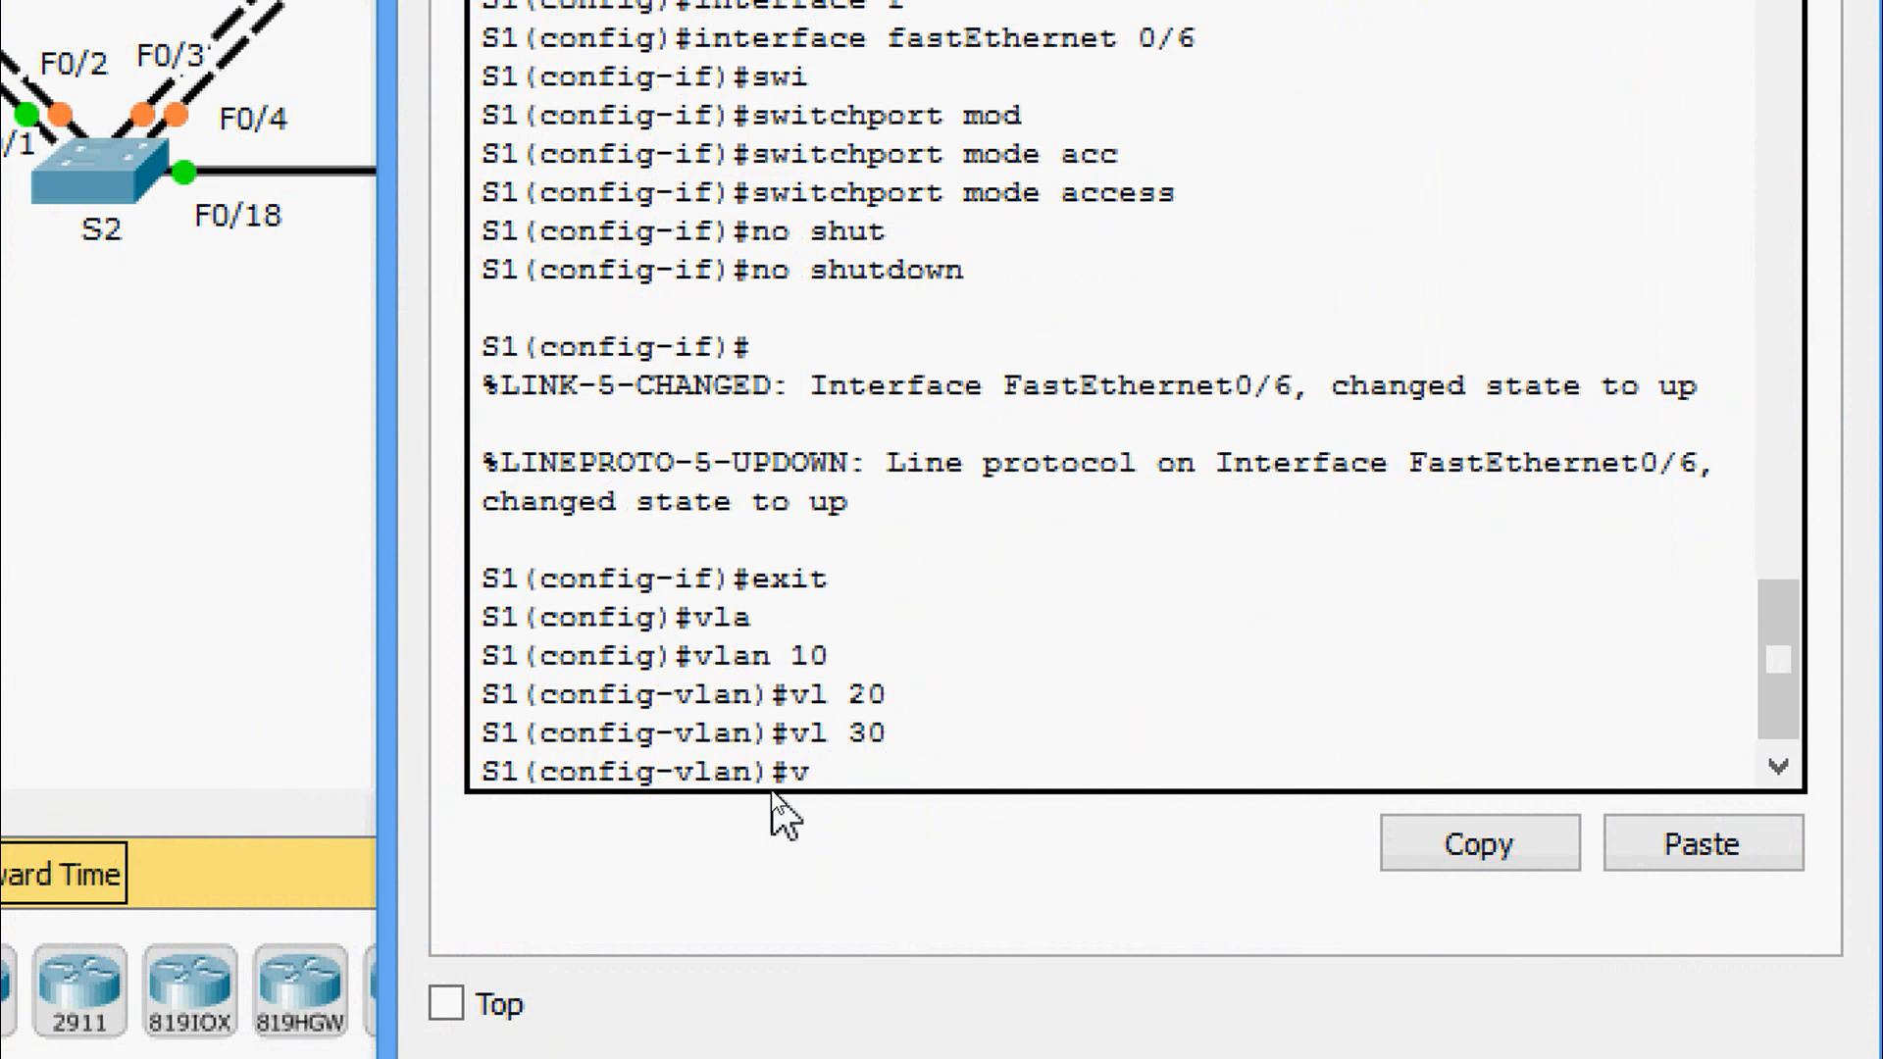
Create VLANs 40, 50 and 60 on switch S1.
text(vl 40)
key(Return)
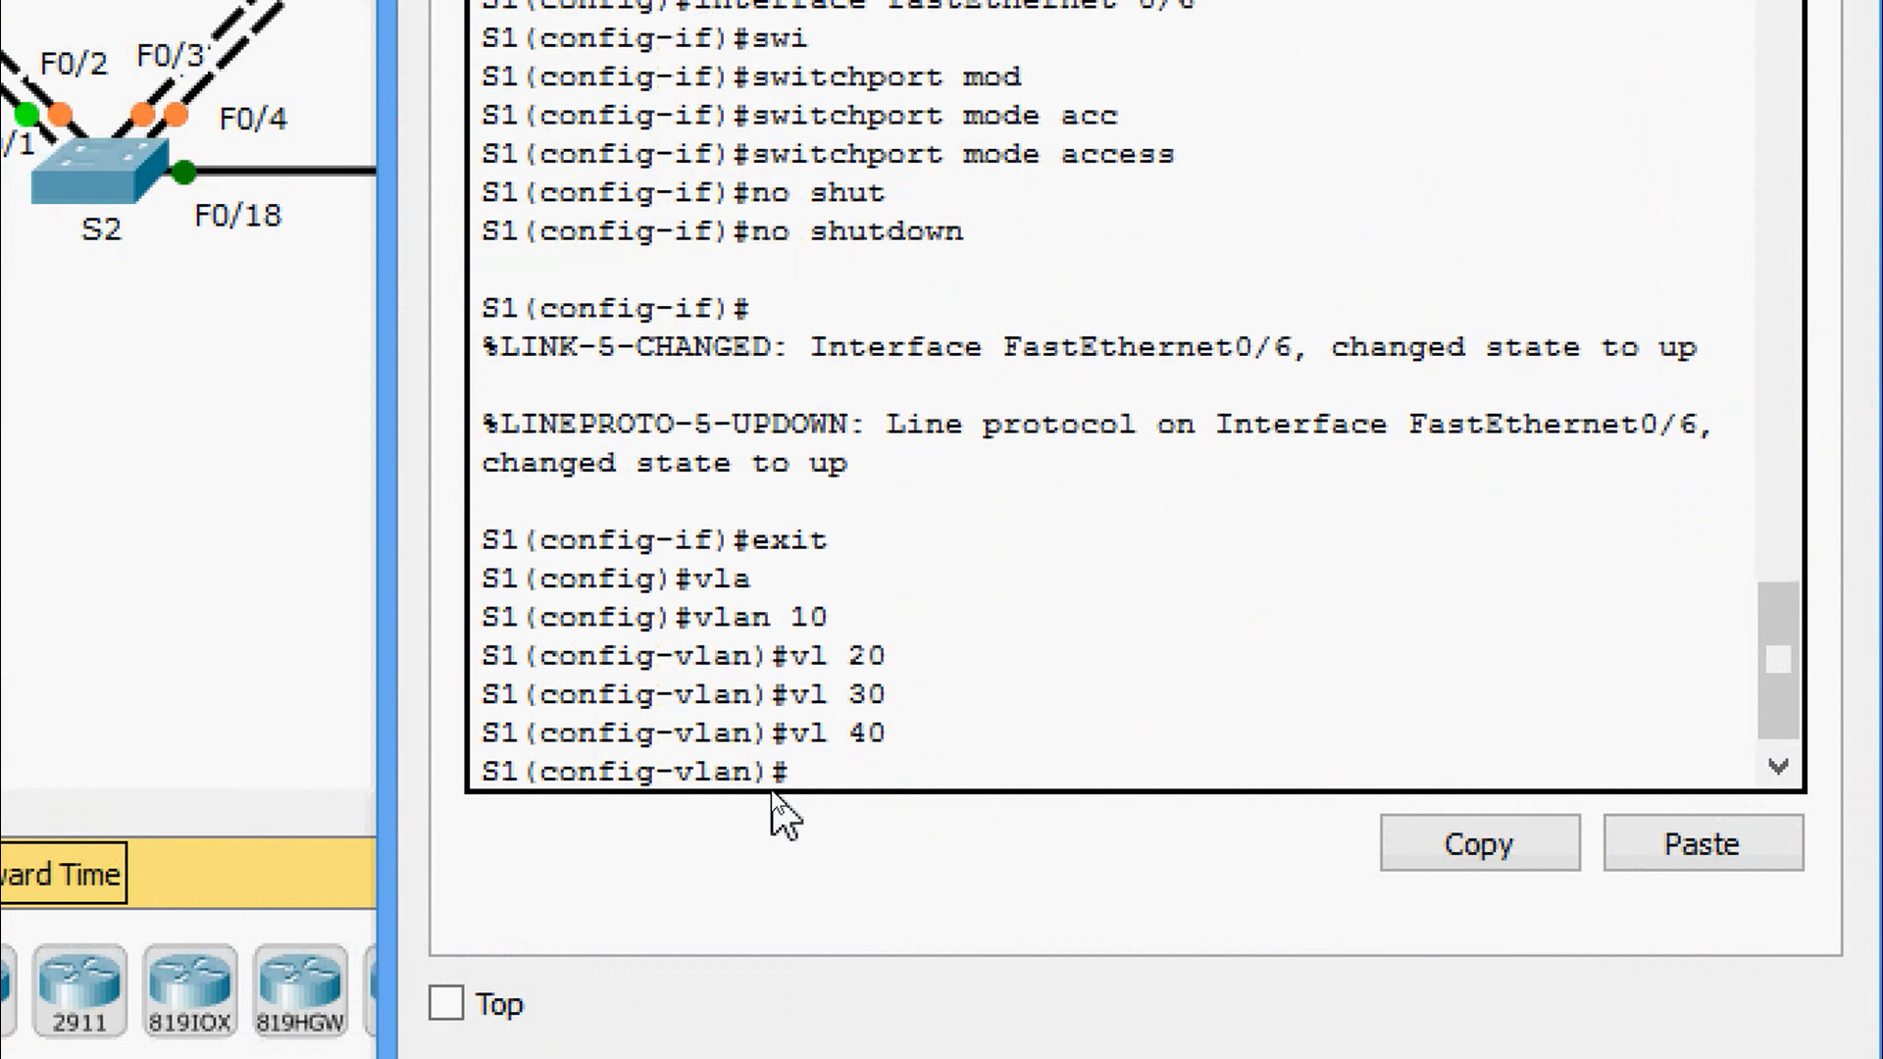
text(vl 50)
key(Return)
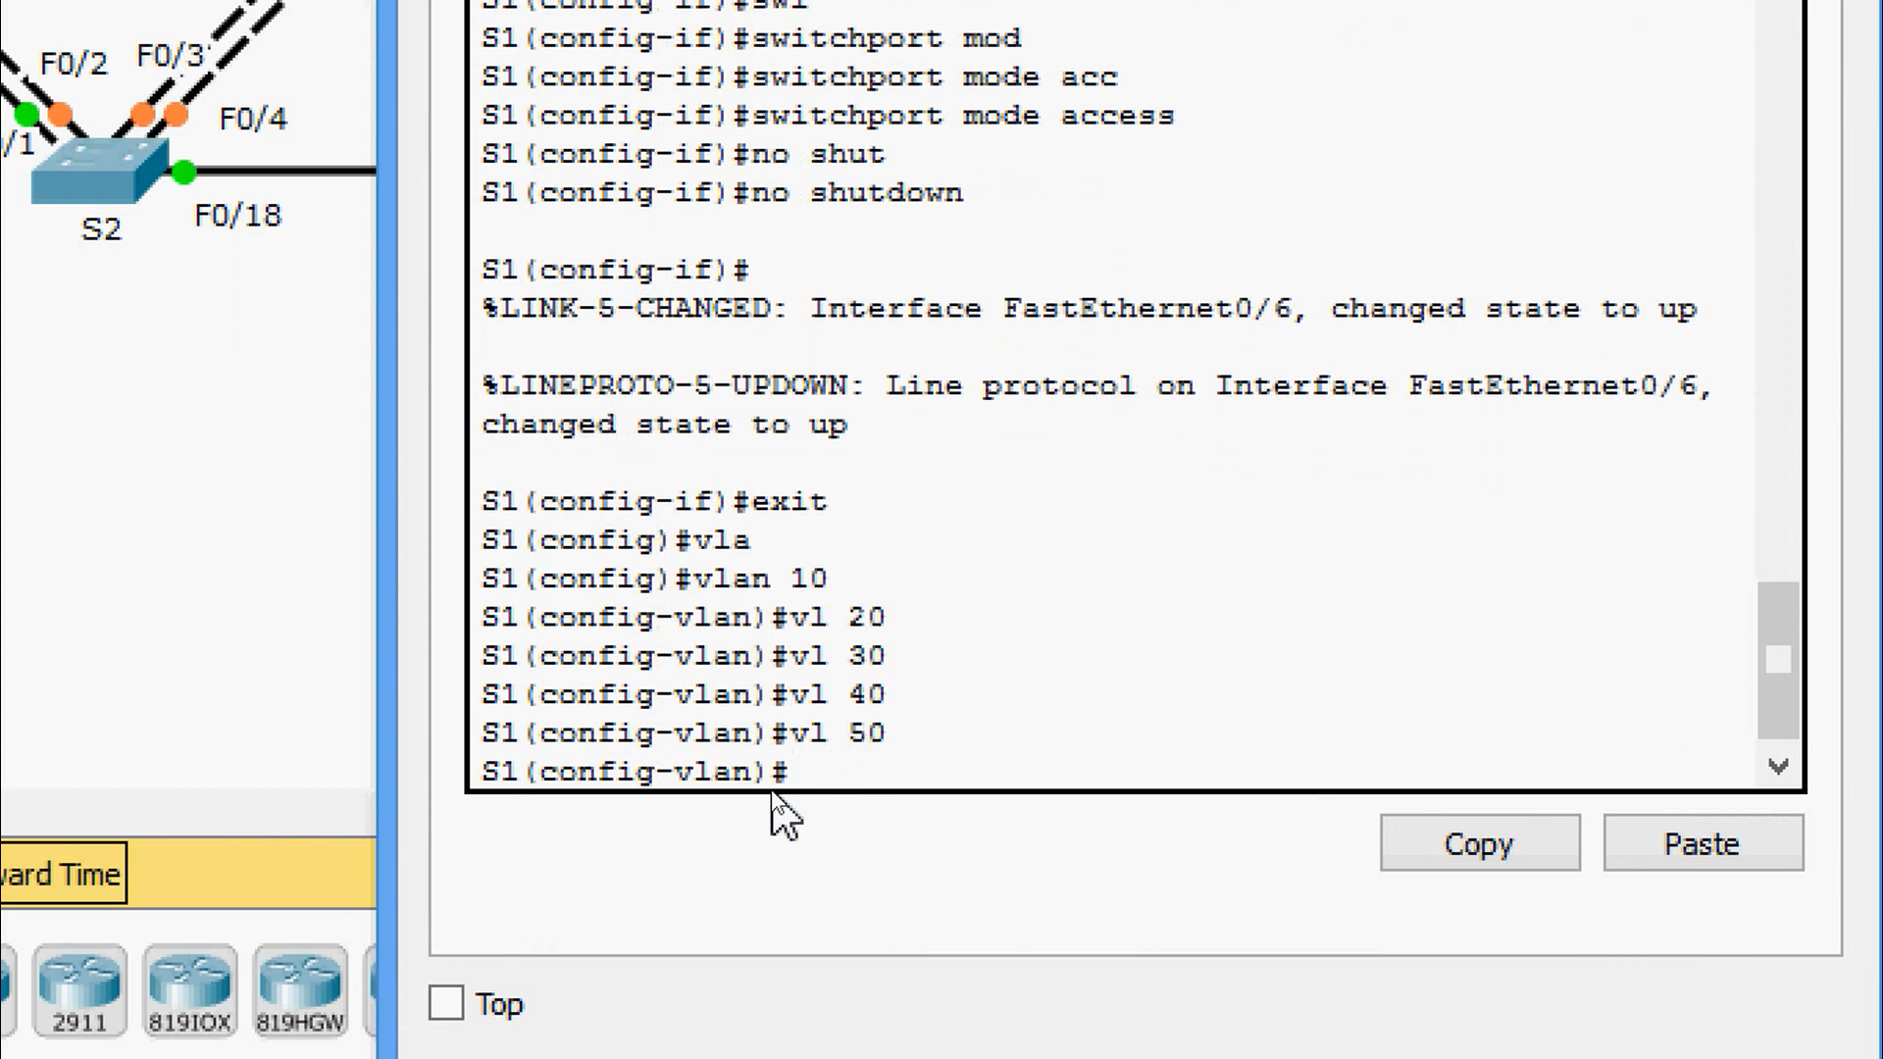
text(vl 60)
key(Return)
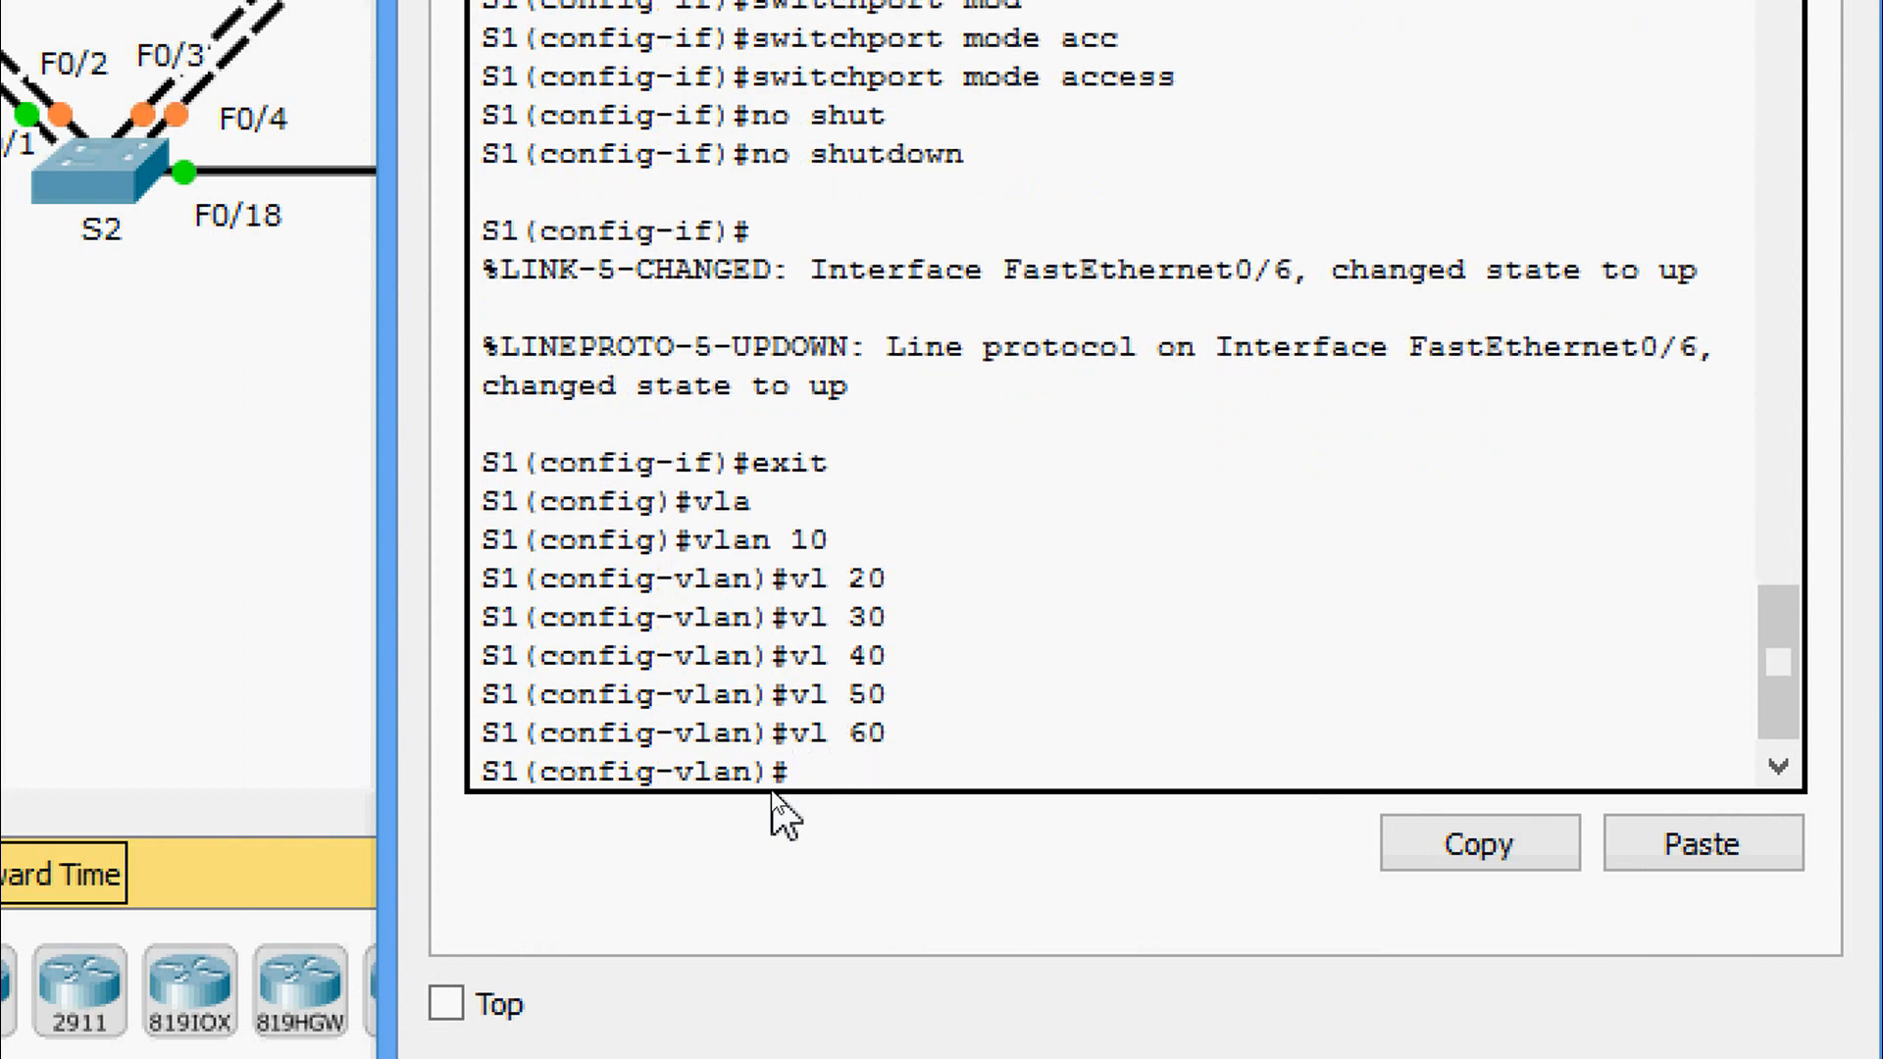
Create VLANs 70, 80 and 99 on switch S1.
text(vl 70)
key(Return)
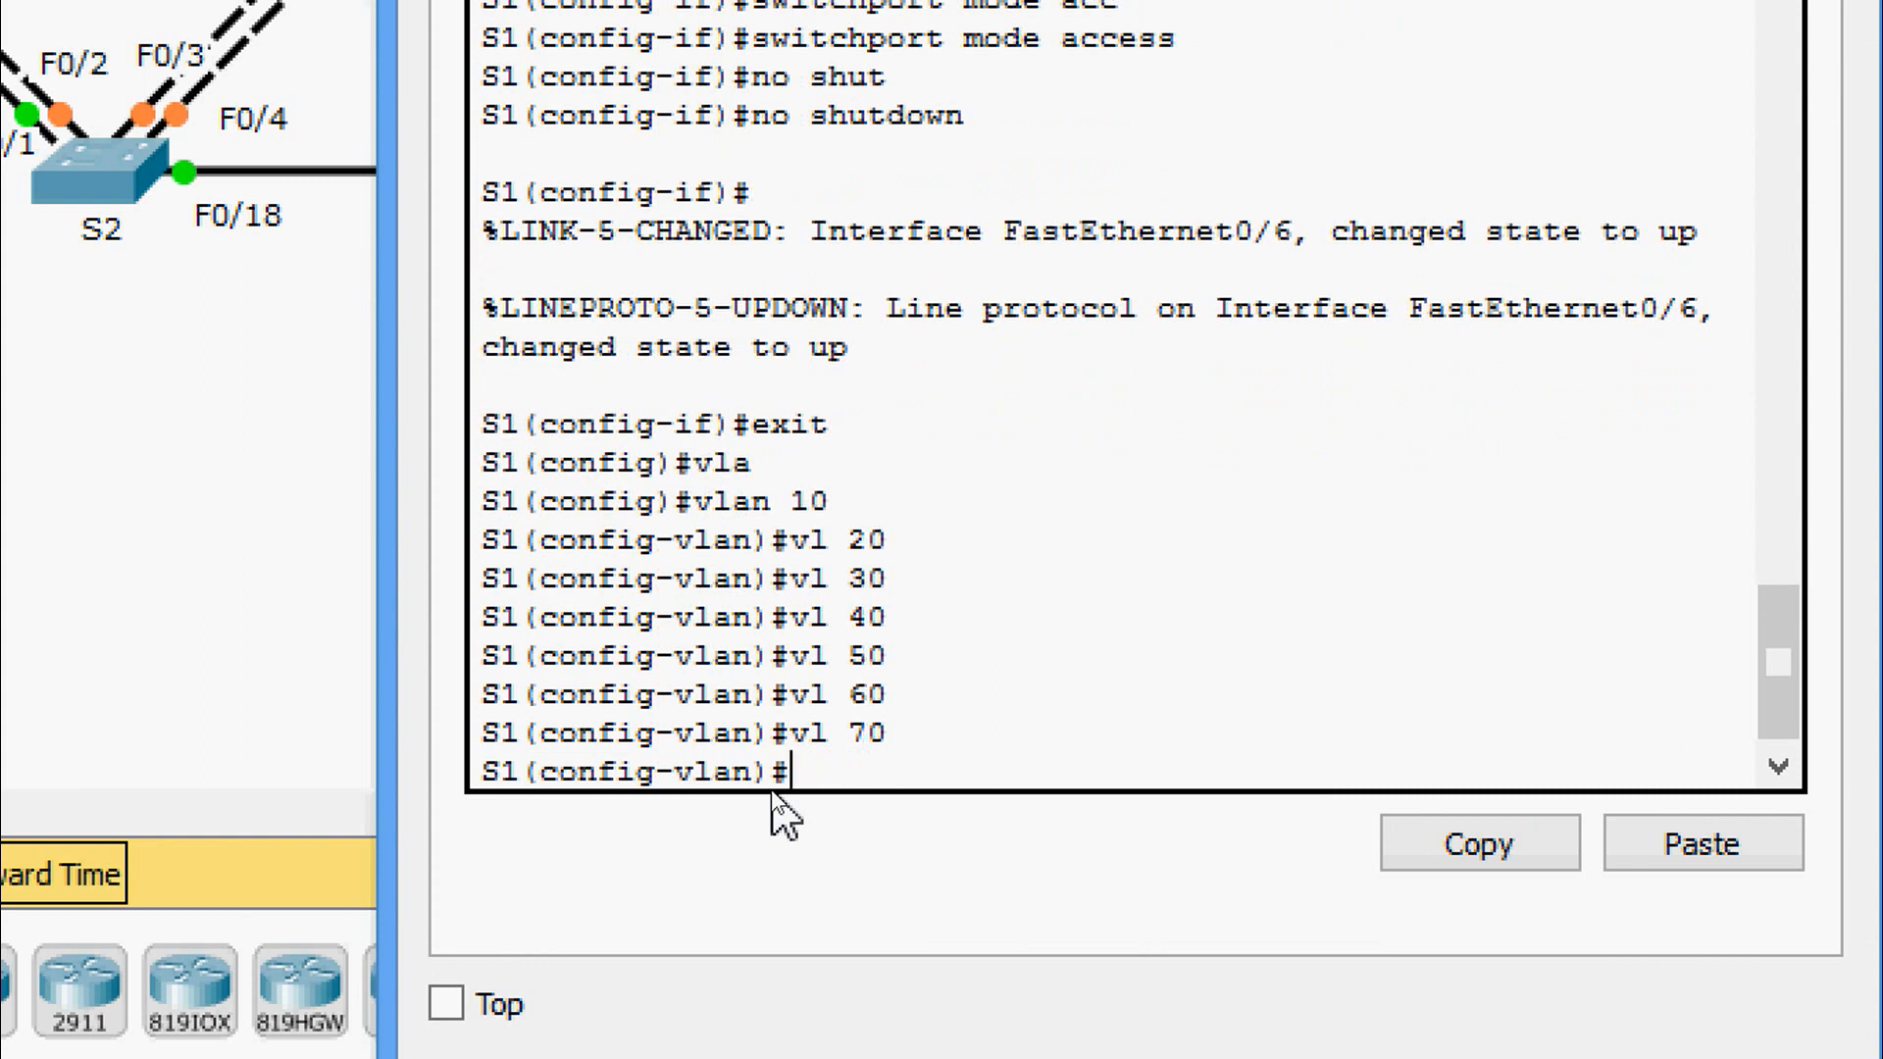
text(vl 80)
key(Return)
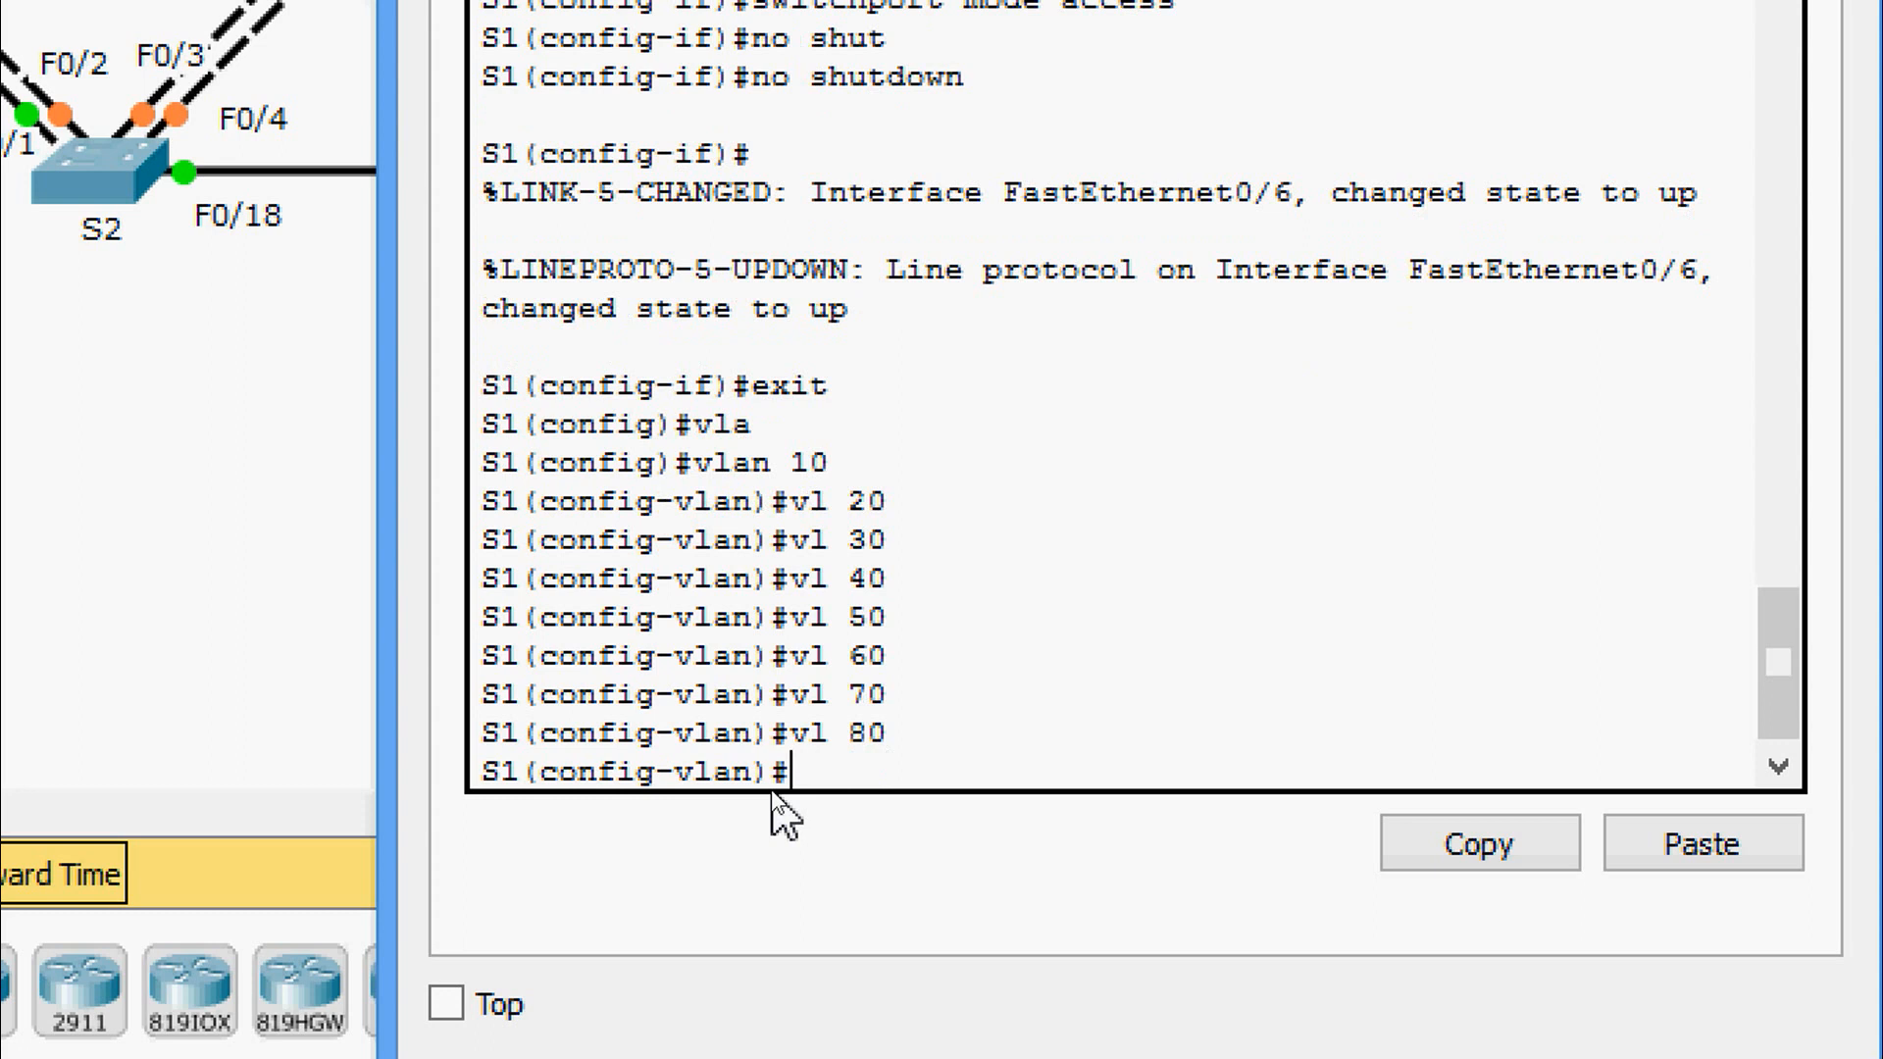
text(vl 99)
key(Return)
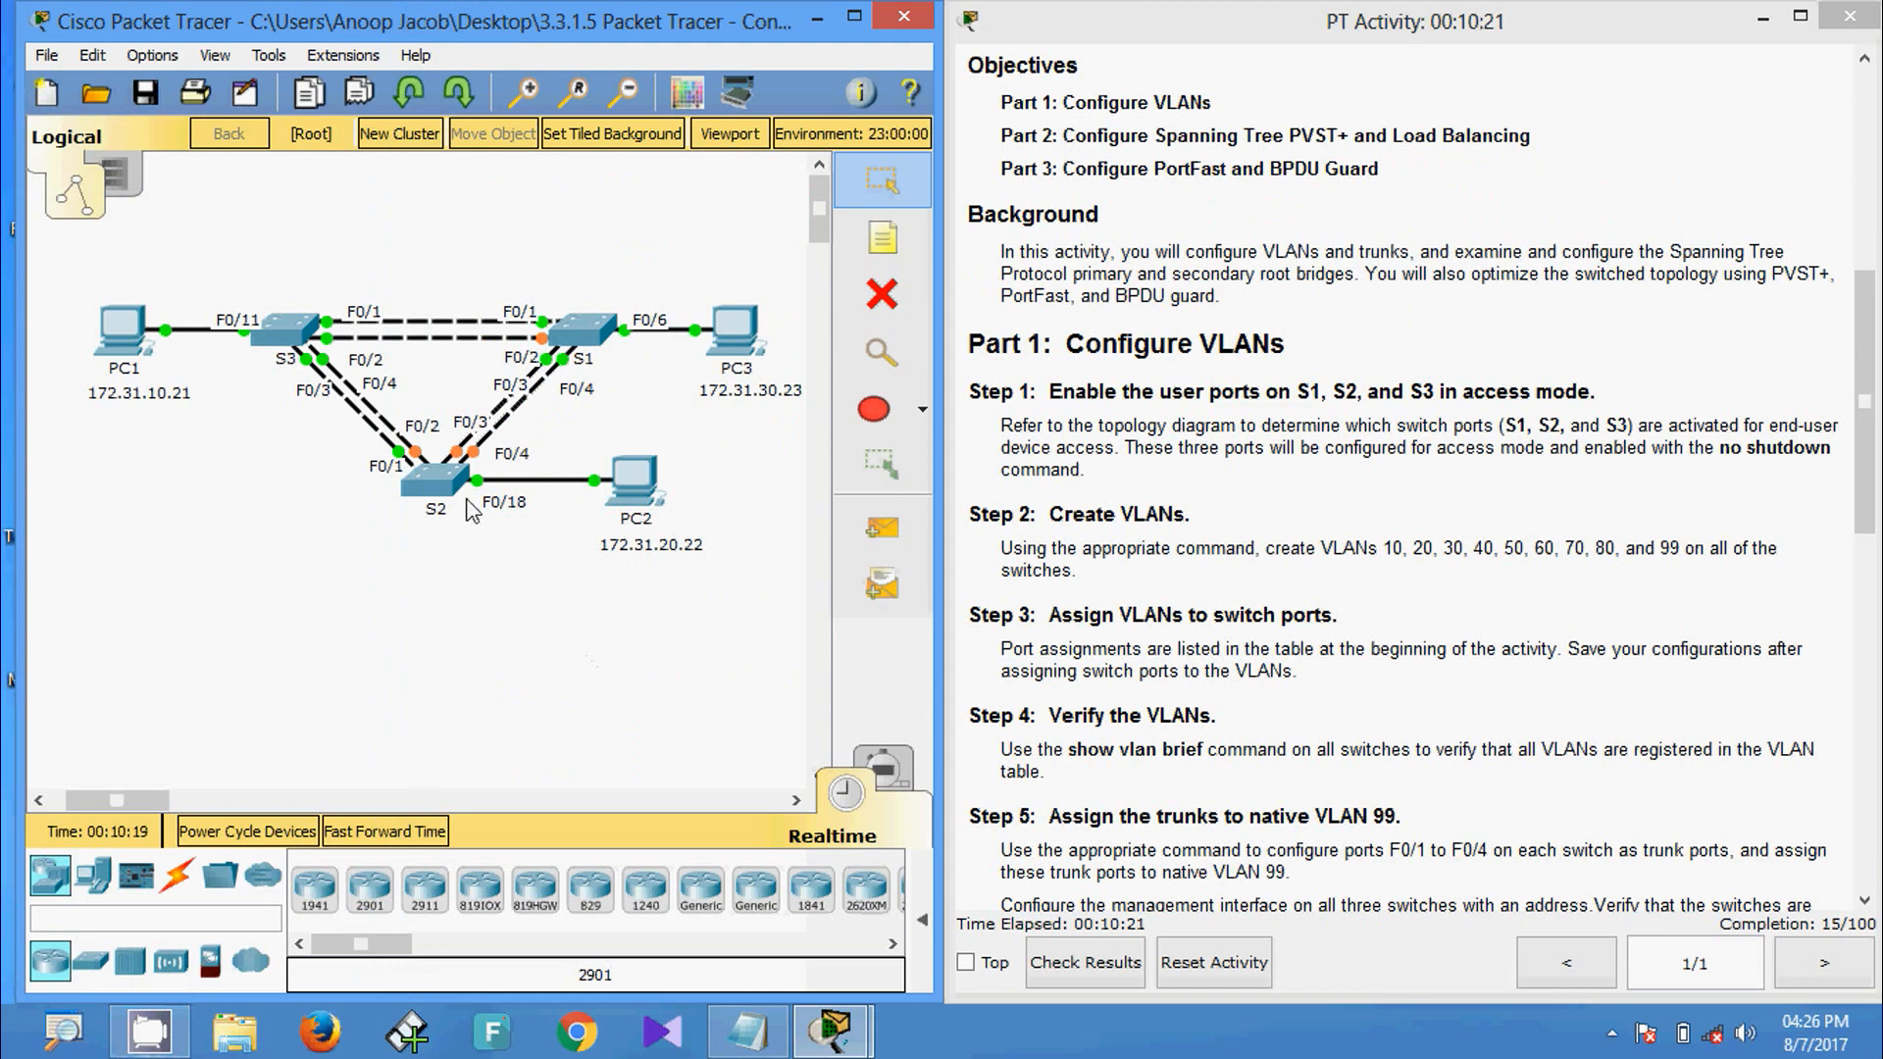
Open the command line of switch S2 and exit interface configuration to global configuration mode.
click(438, 490)
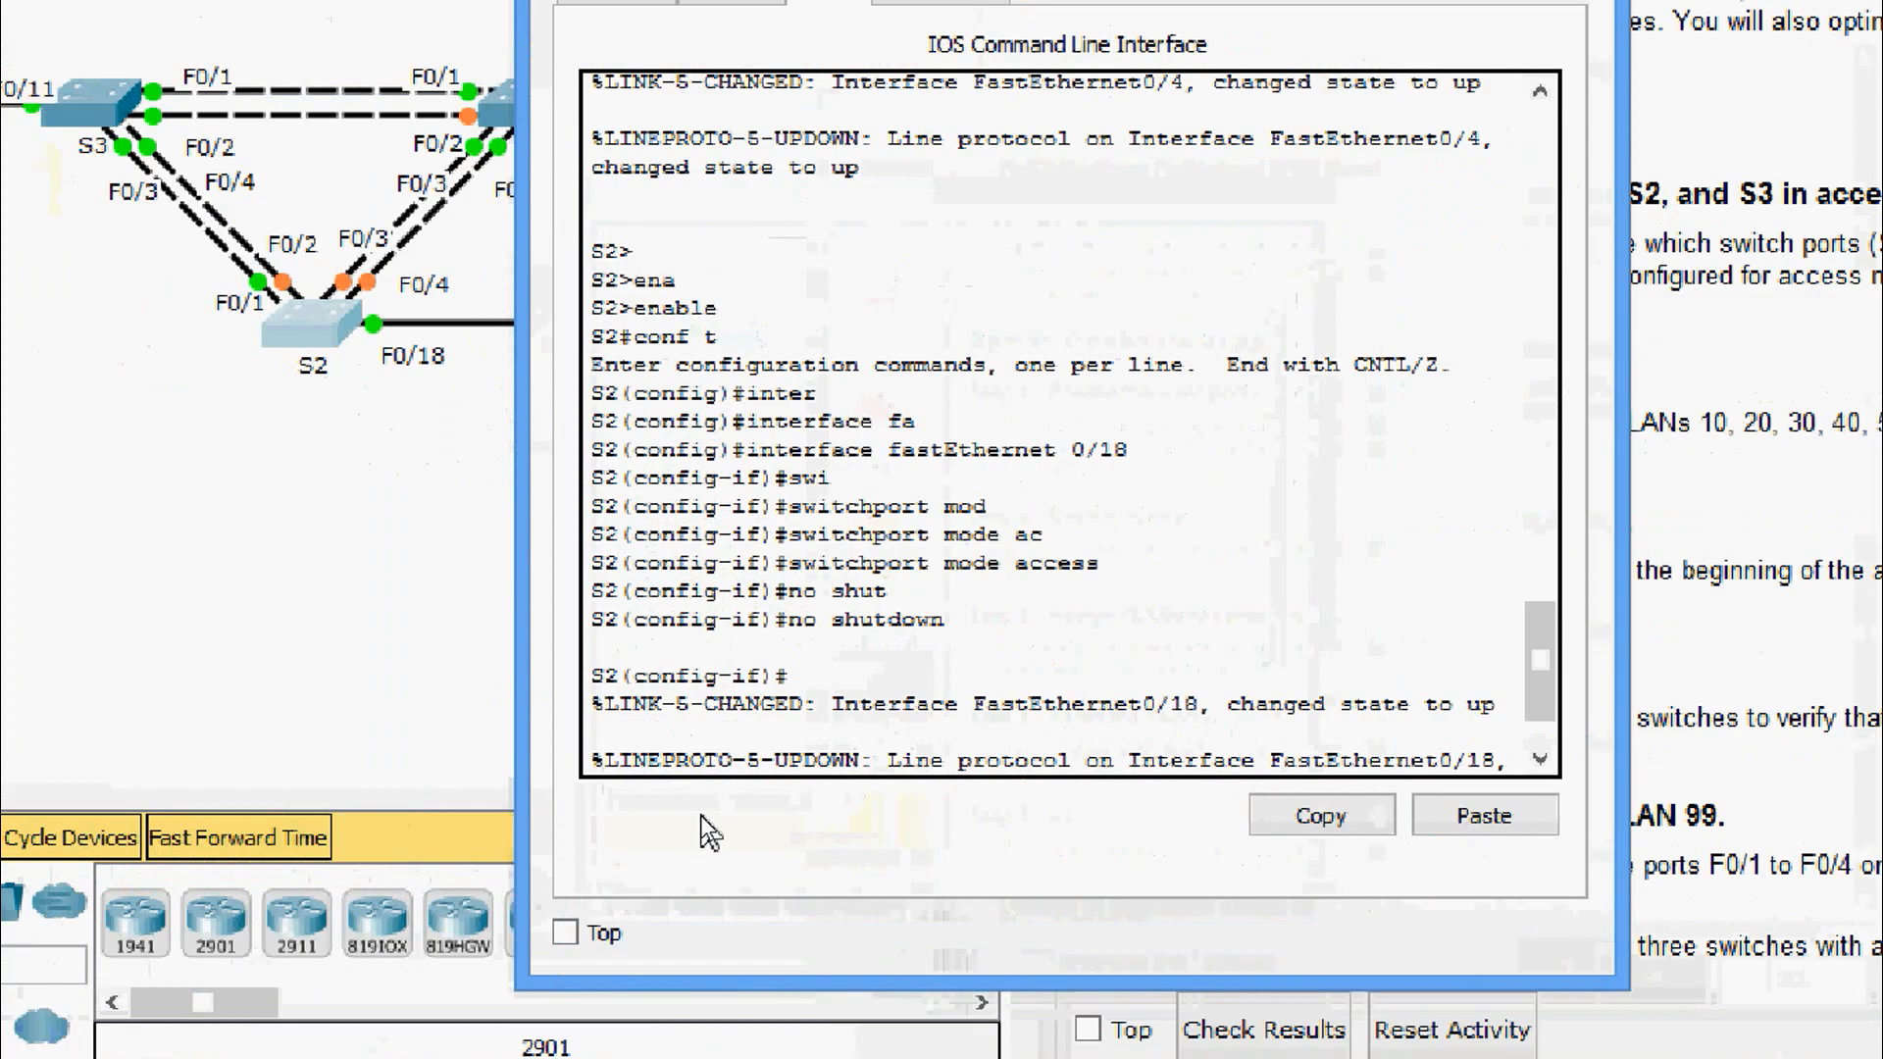
key(Return)
key(Return)
key(Return)
key(Return)
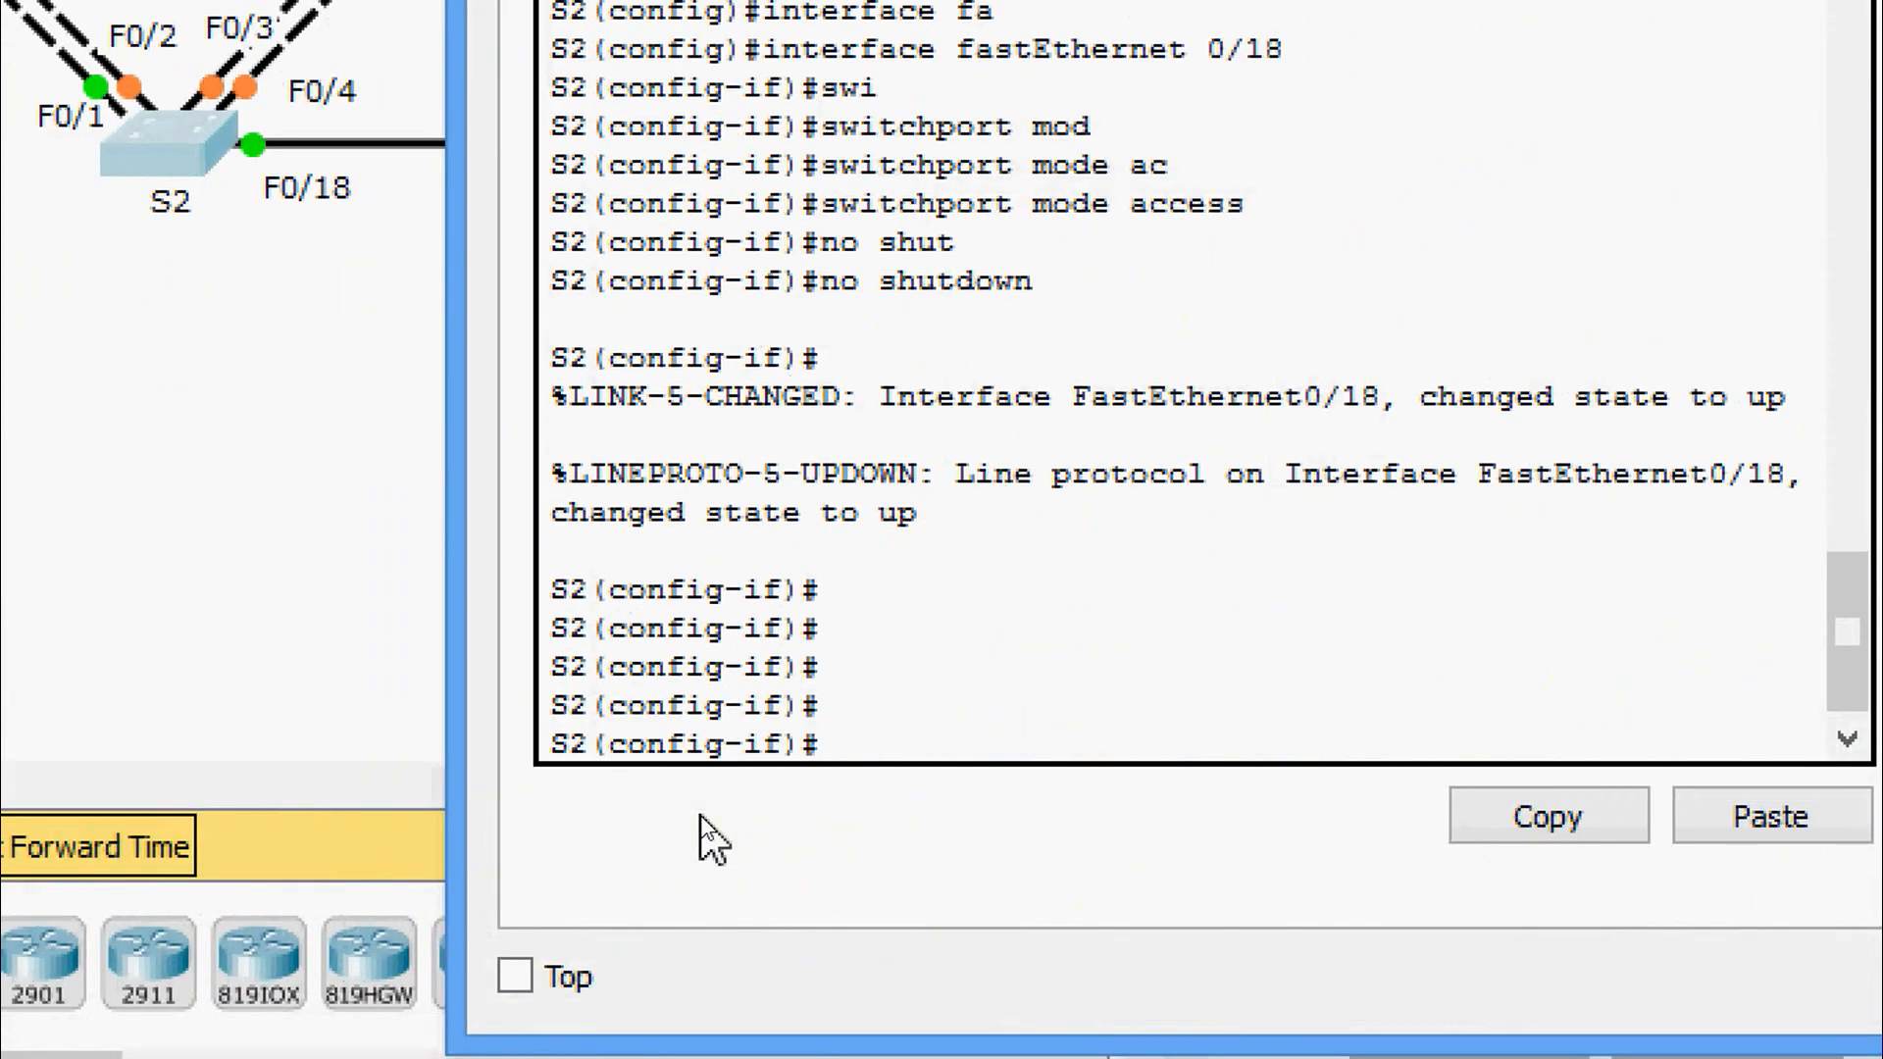
text(exit)
key(Return)
key(Return)
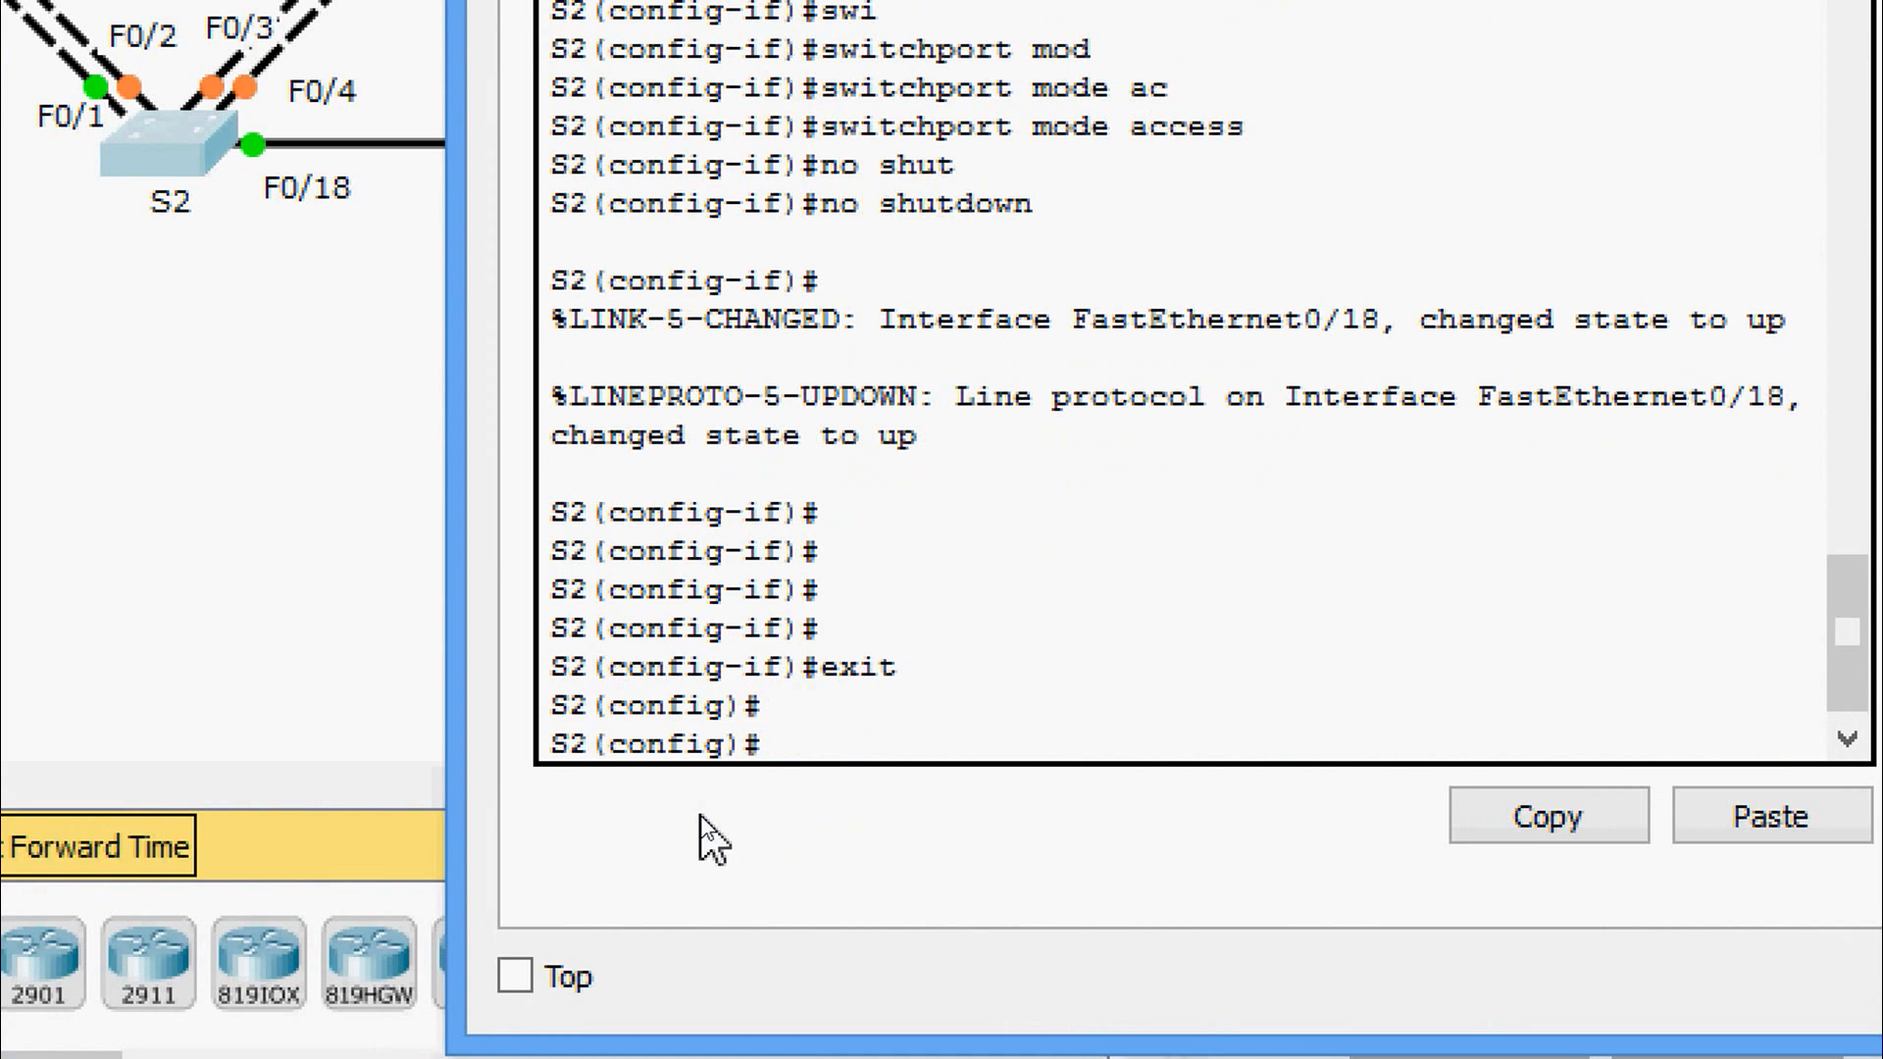
Create VLANs 10, 20 and 30 on switch S2.
text(vl)
key(Tab)
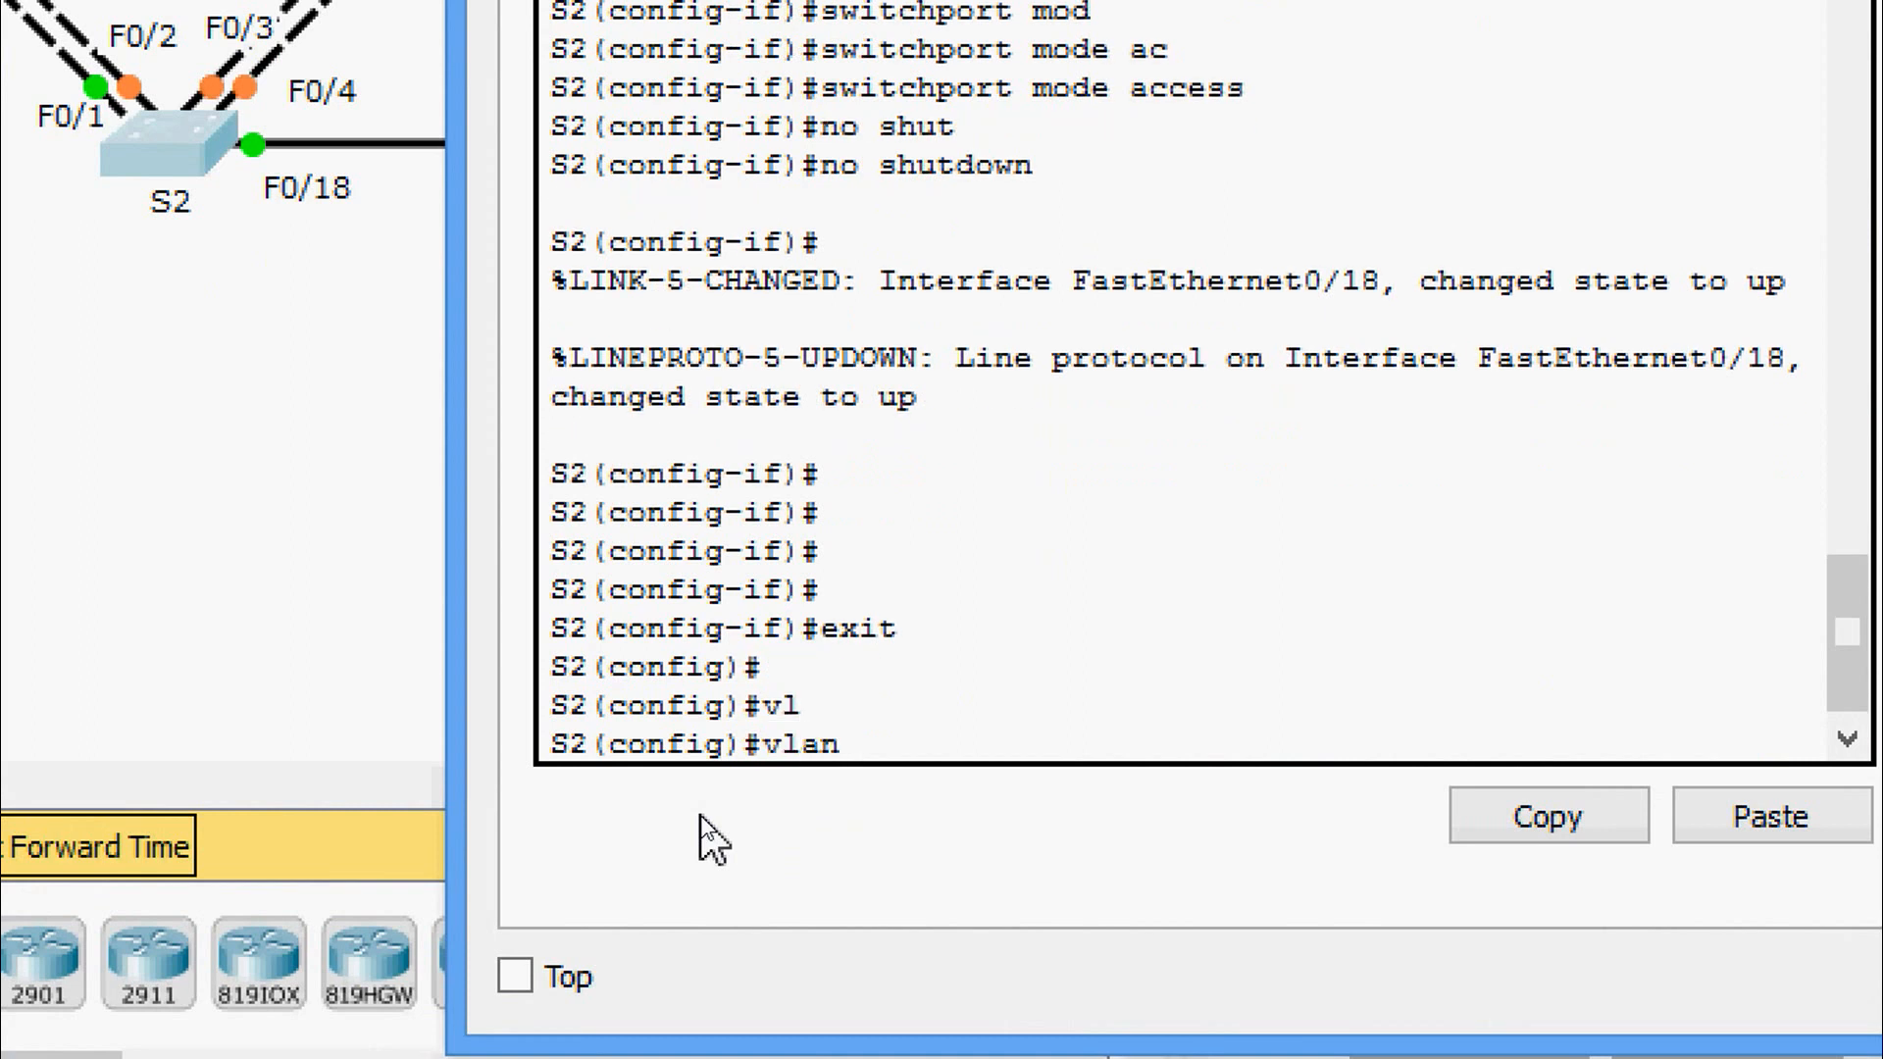
key(Return)
text(vlan)#vl)
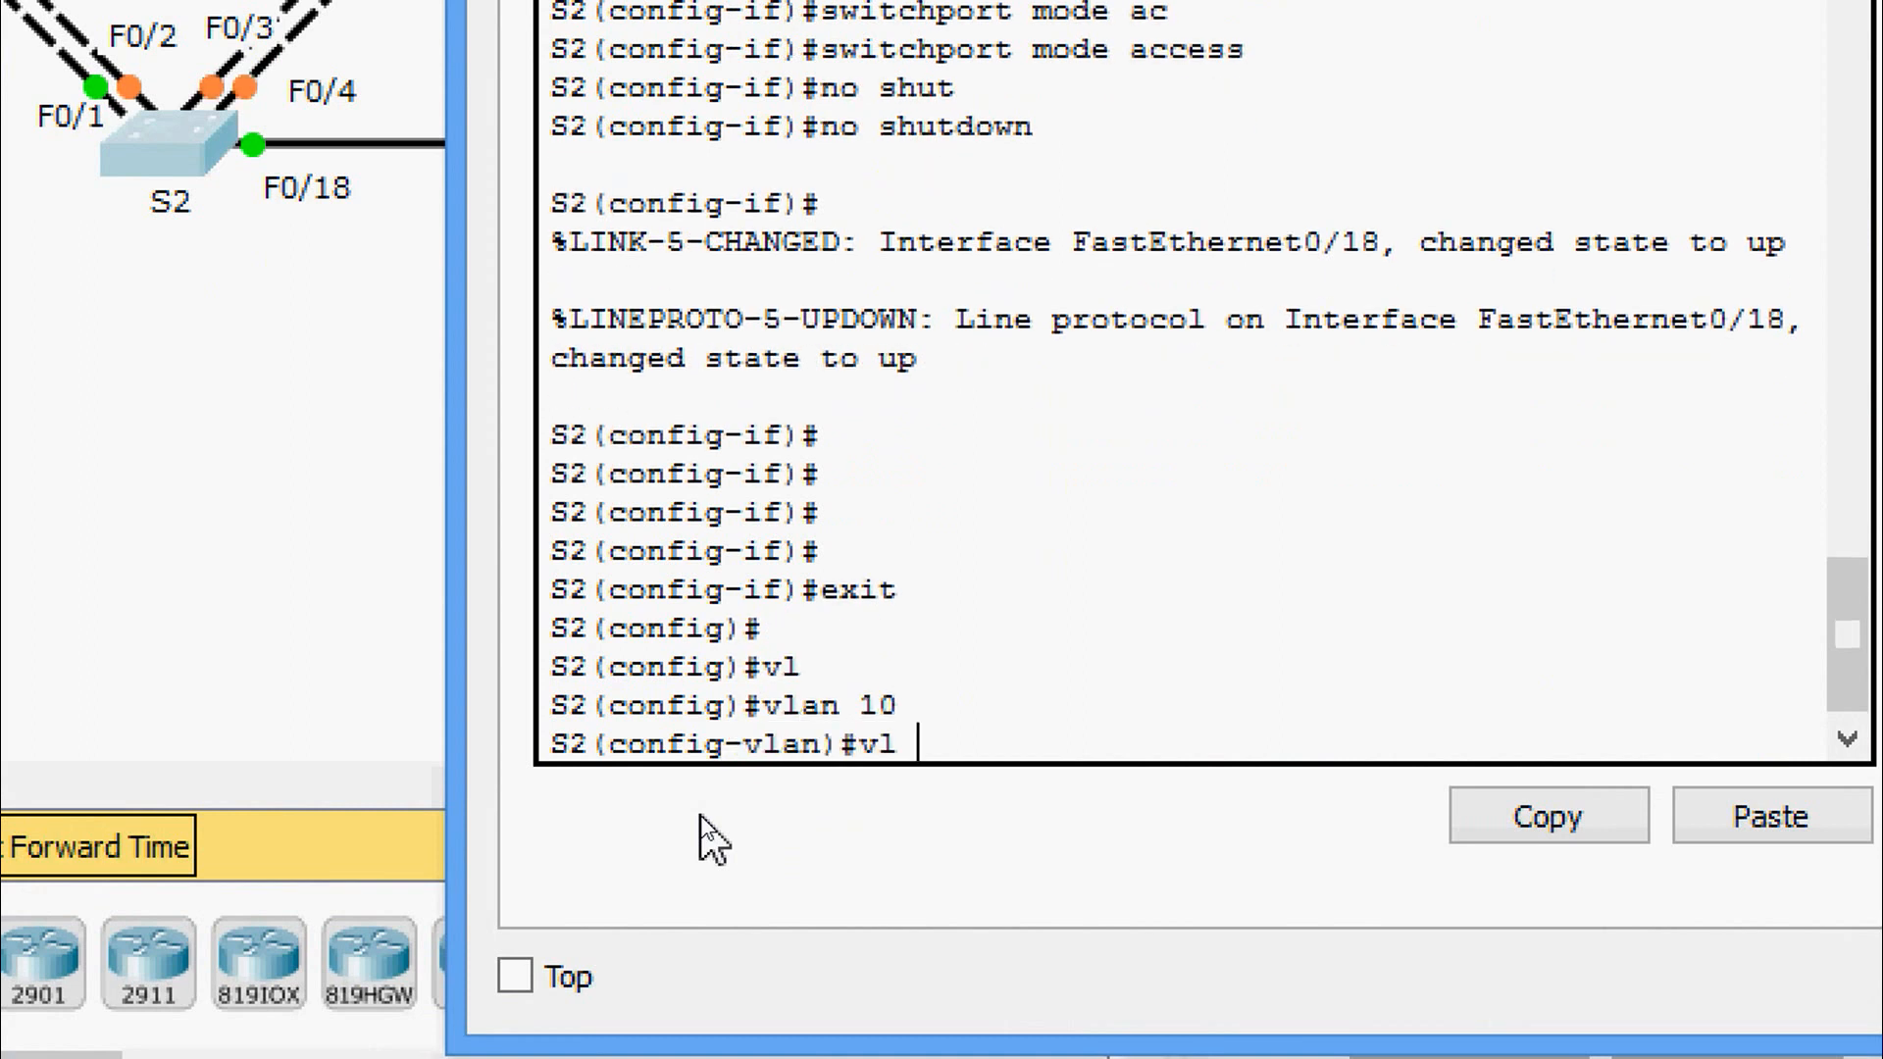
text( 20)
key(Return)
text(vl )
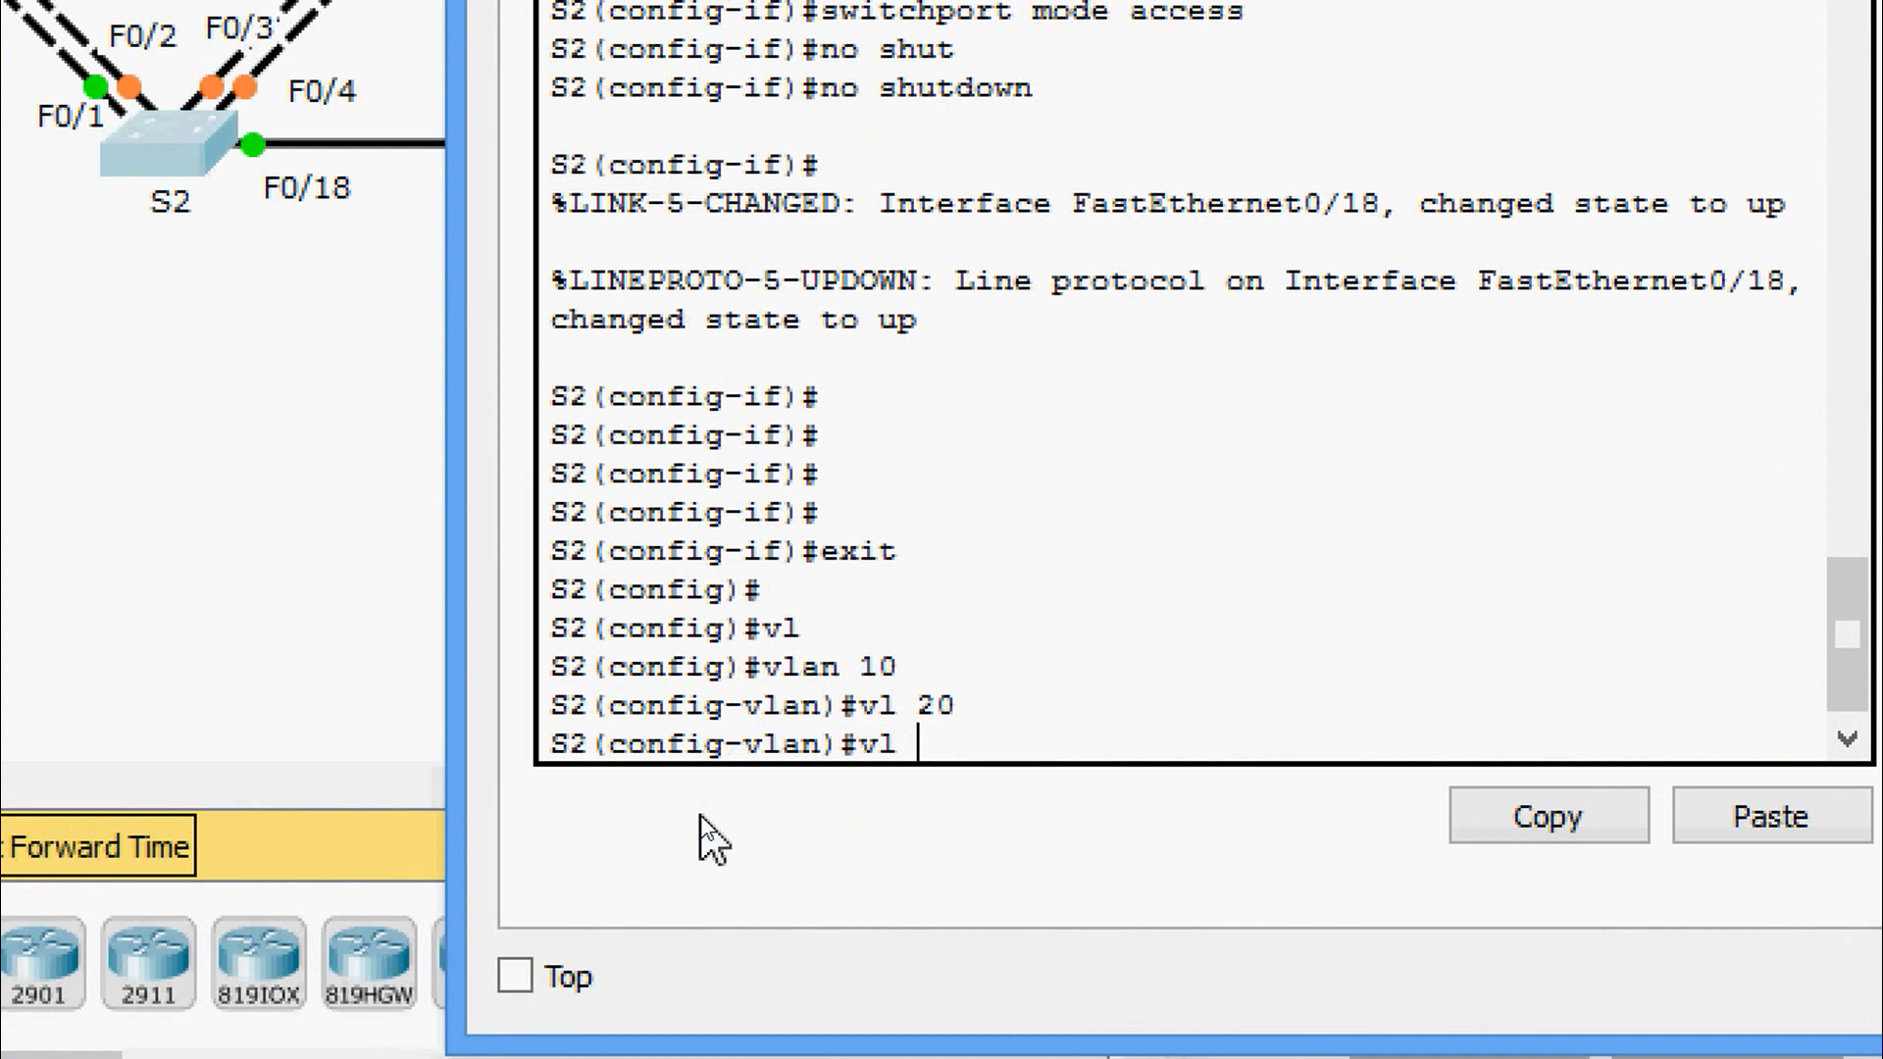
text(30)
key(Return)
Create VLANs 40, 50 and 60 on switch S2.
text(vl )
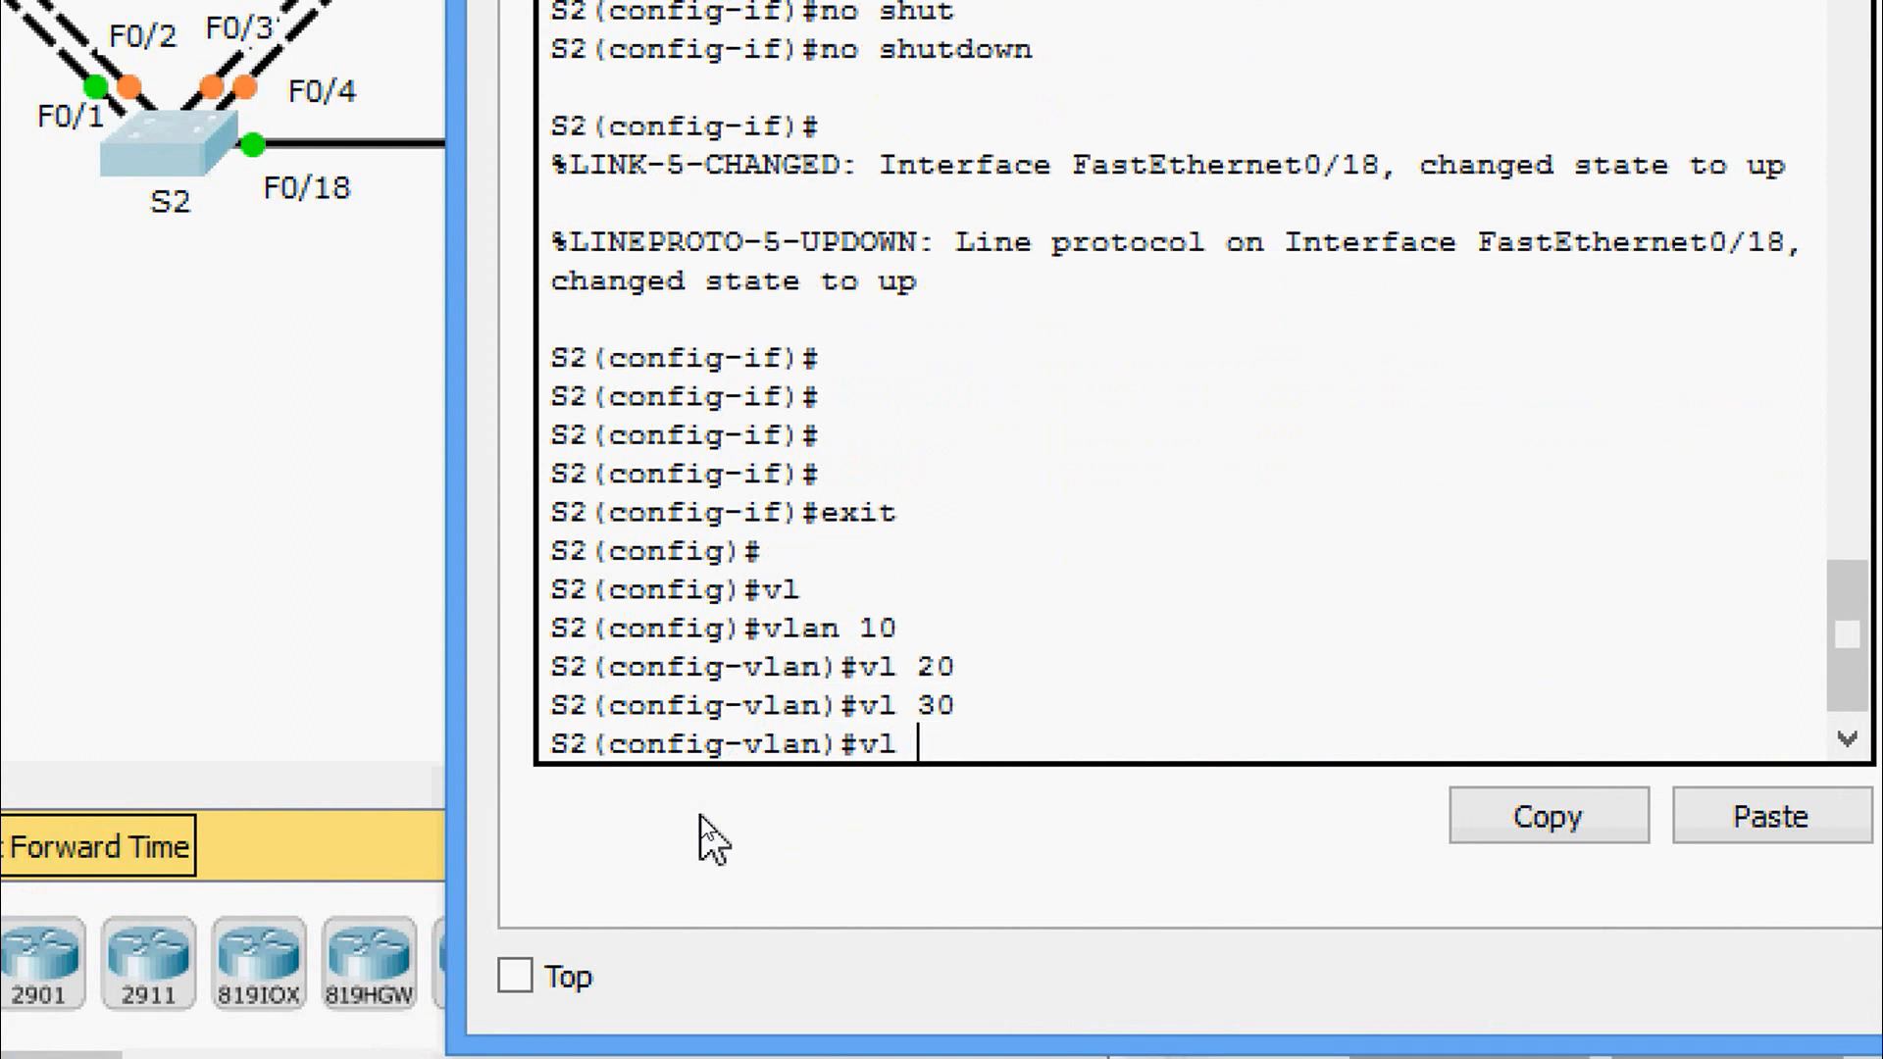
text(40)
key(Return)
text(vl )
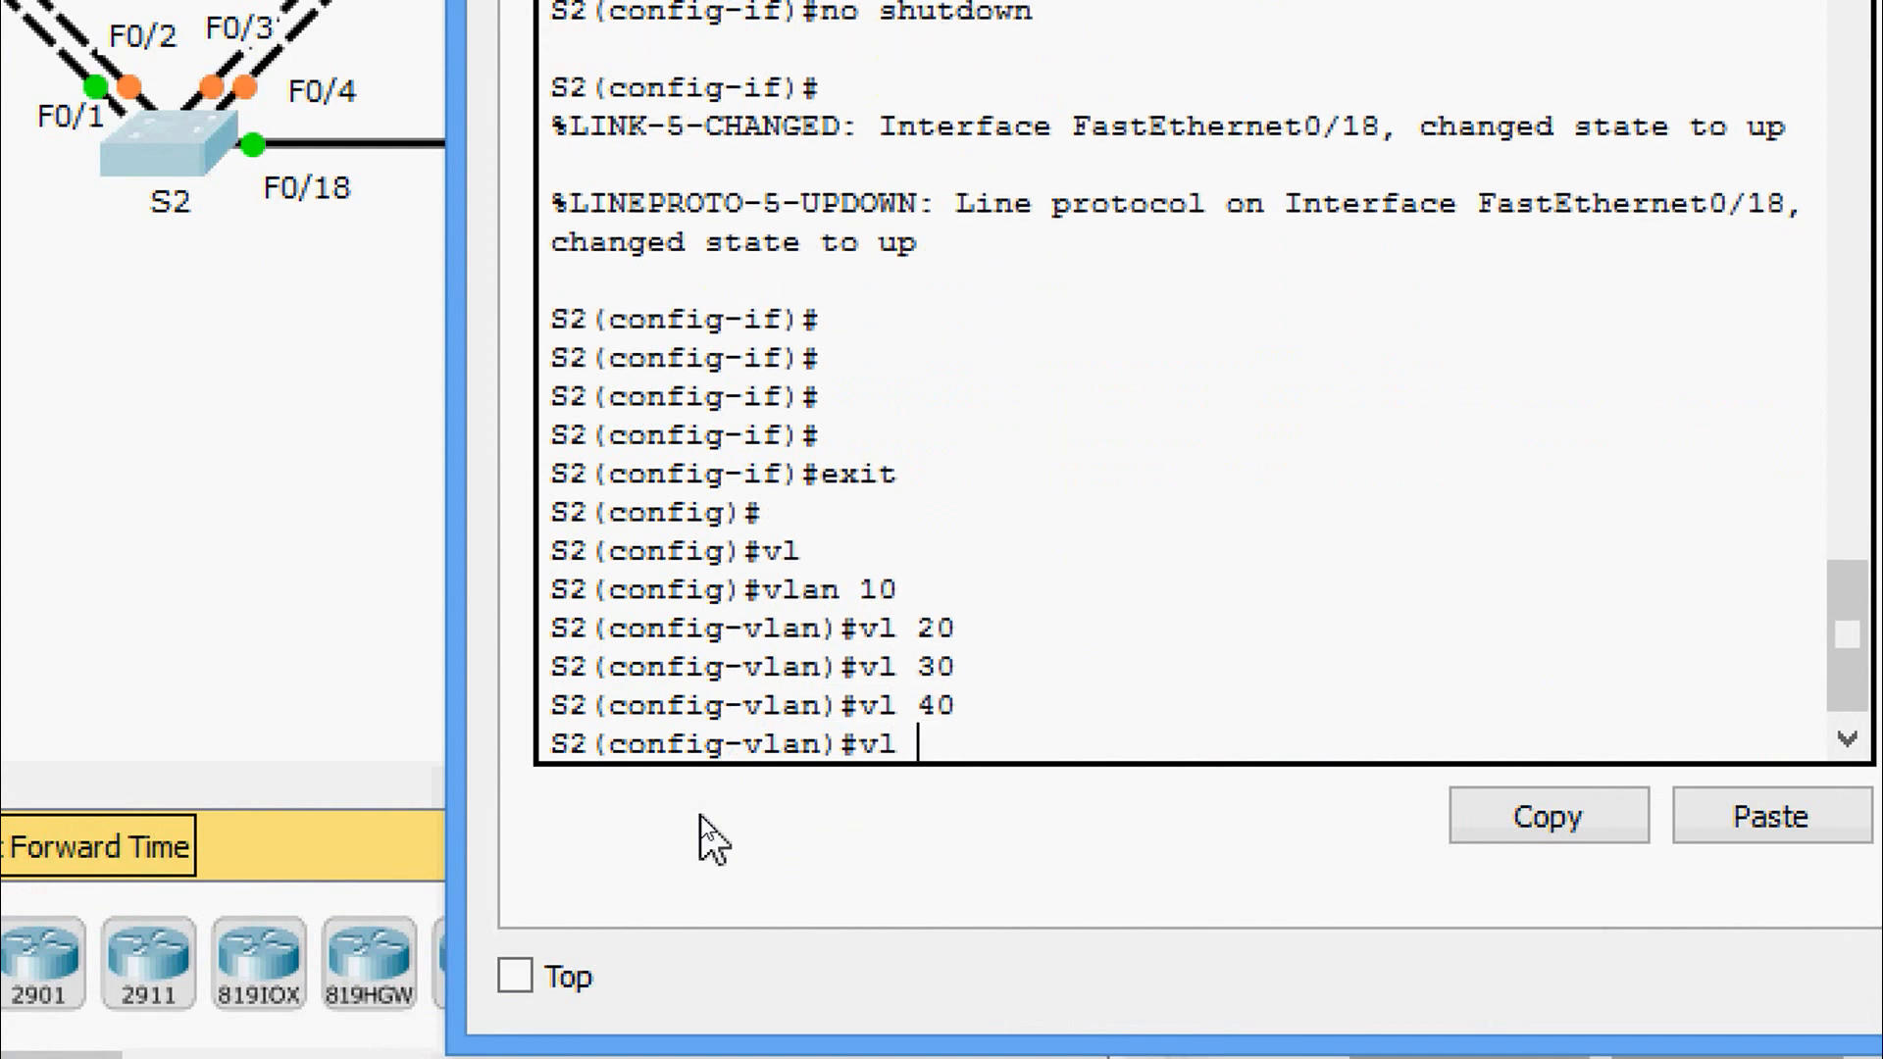
text(50)
key(Return)
text(vl )
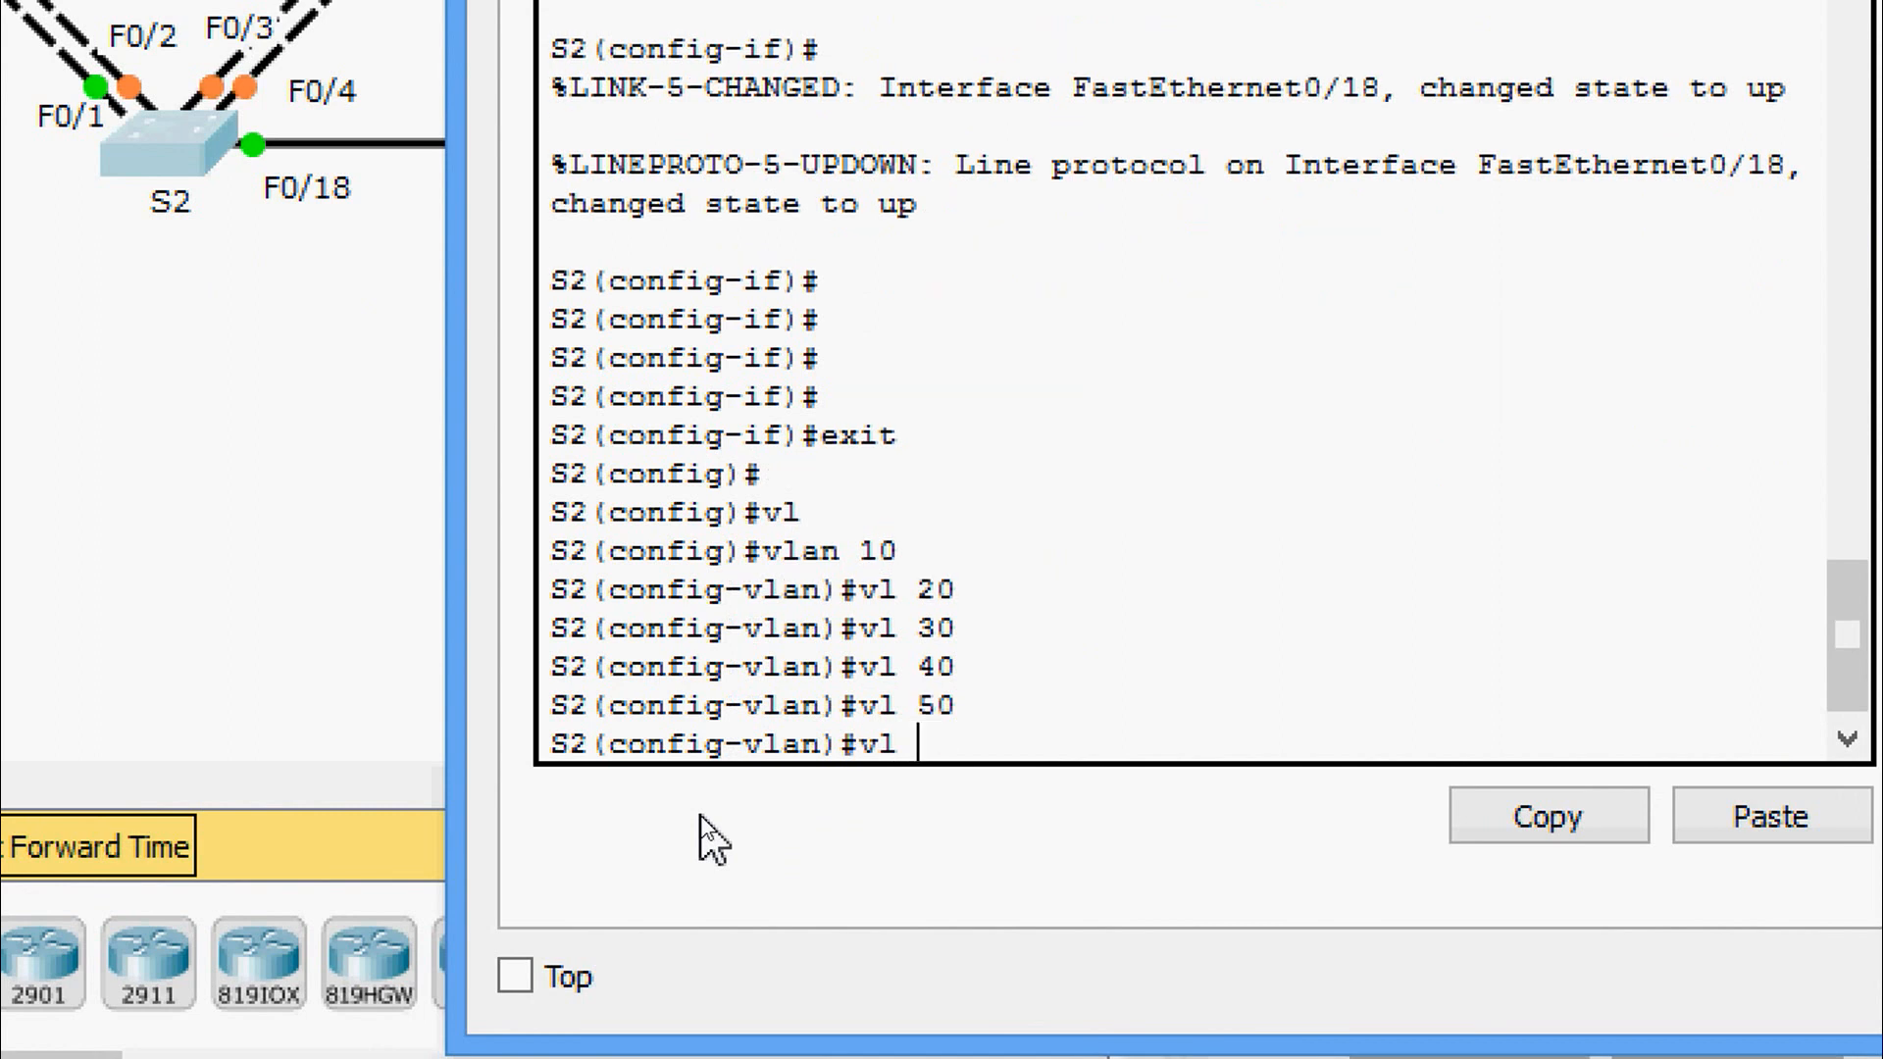
text(60)
key(Return)
Create VLANs 70, 80 and 99 on switch S2.
text(vlan)#vl)
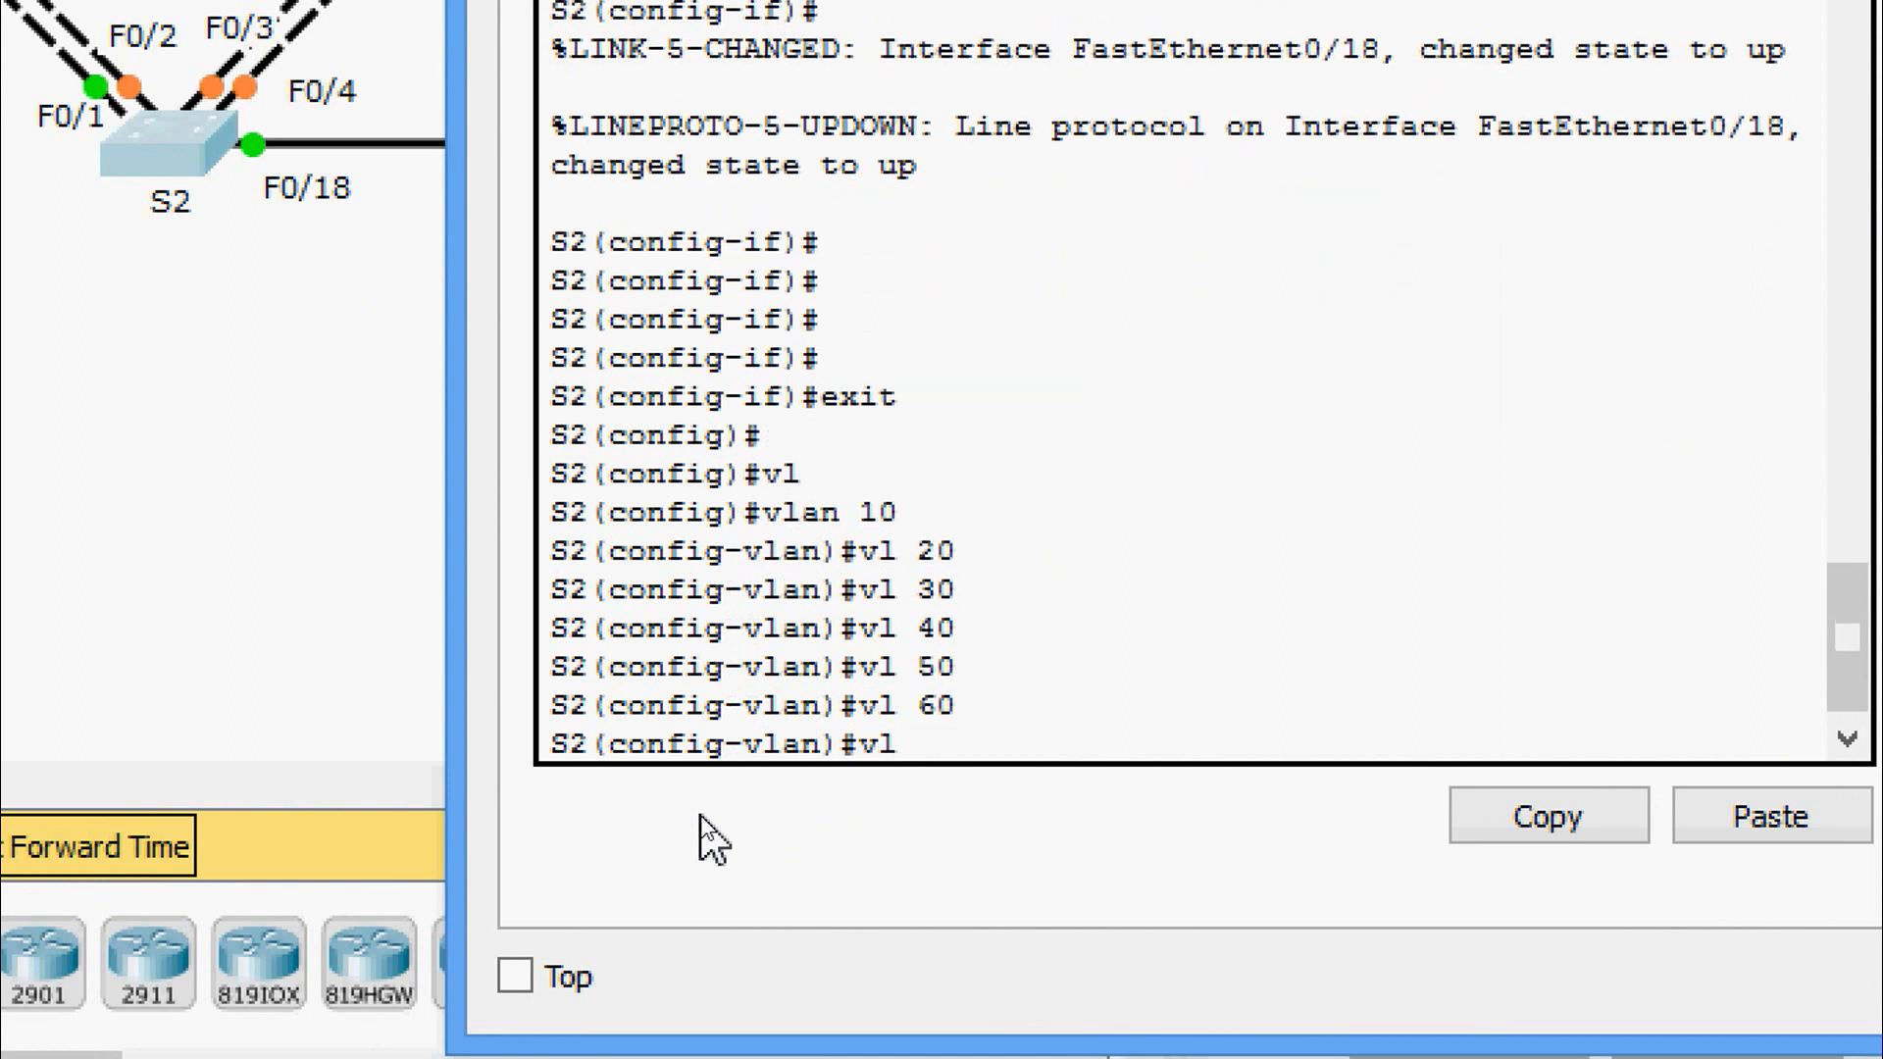
text( 70)
key(Return)
text(vl )
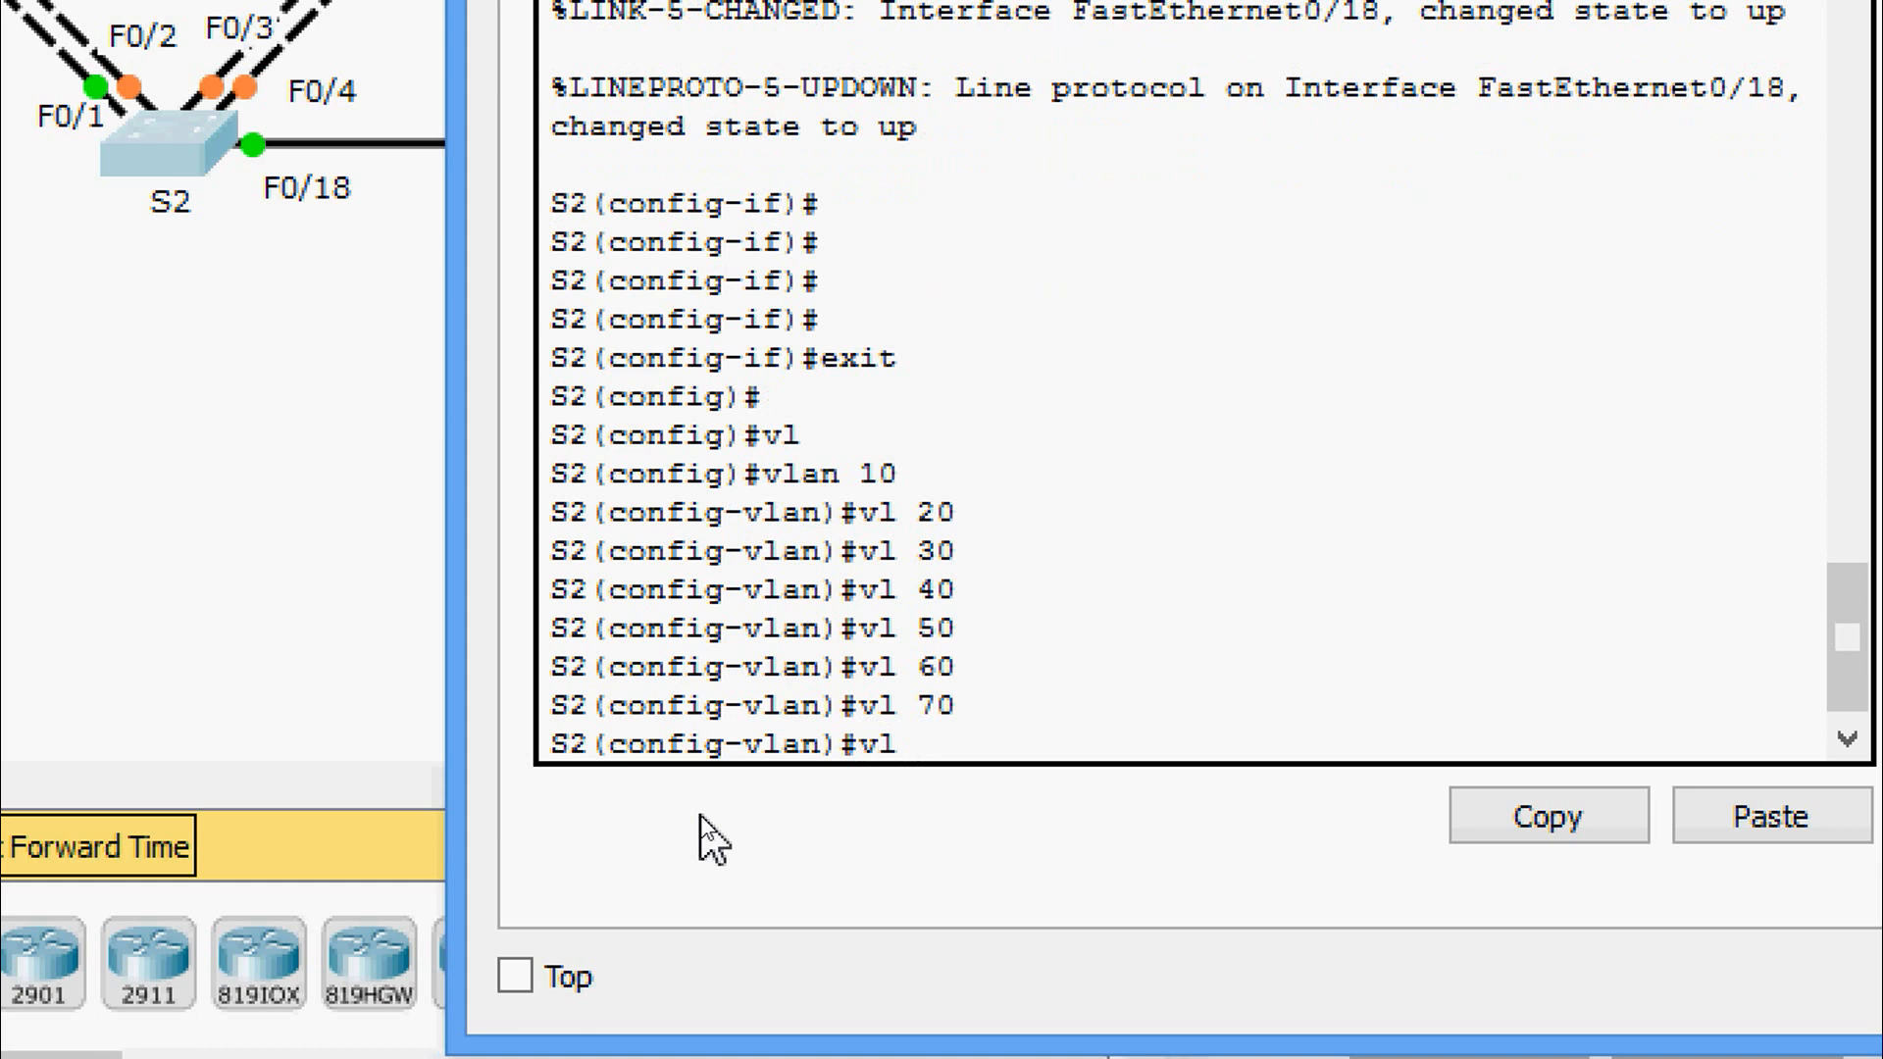
text(80)
key(Return)
text(vlan)#vl)
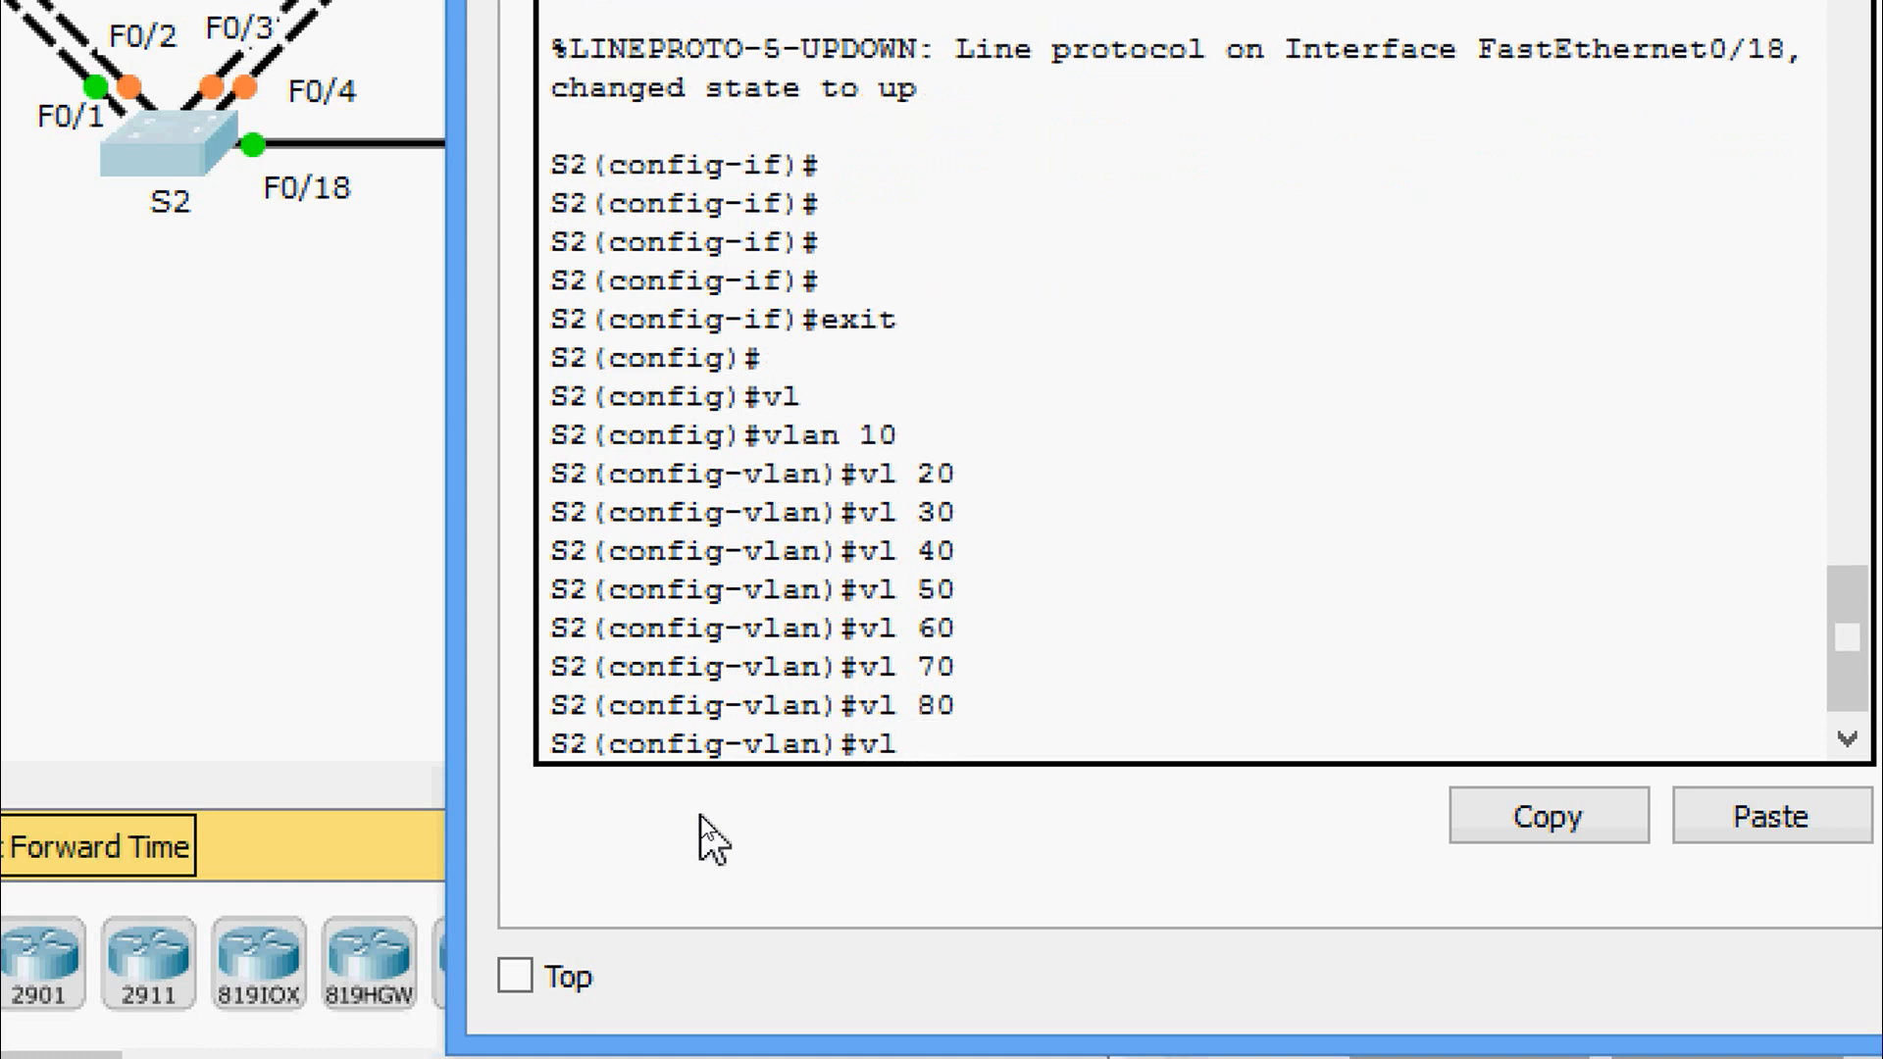
text( 99)
key(Return)
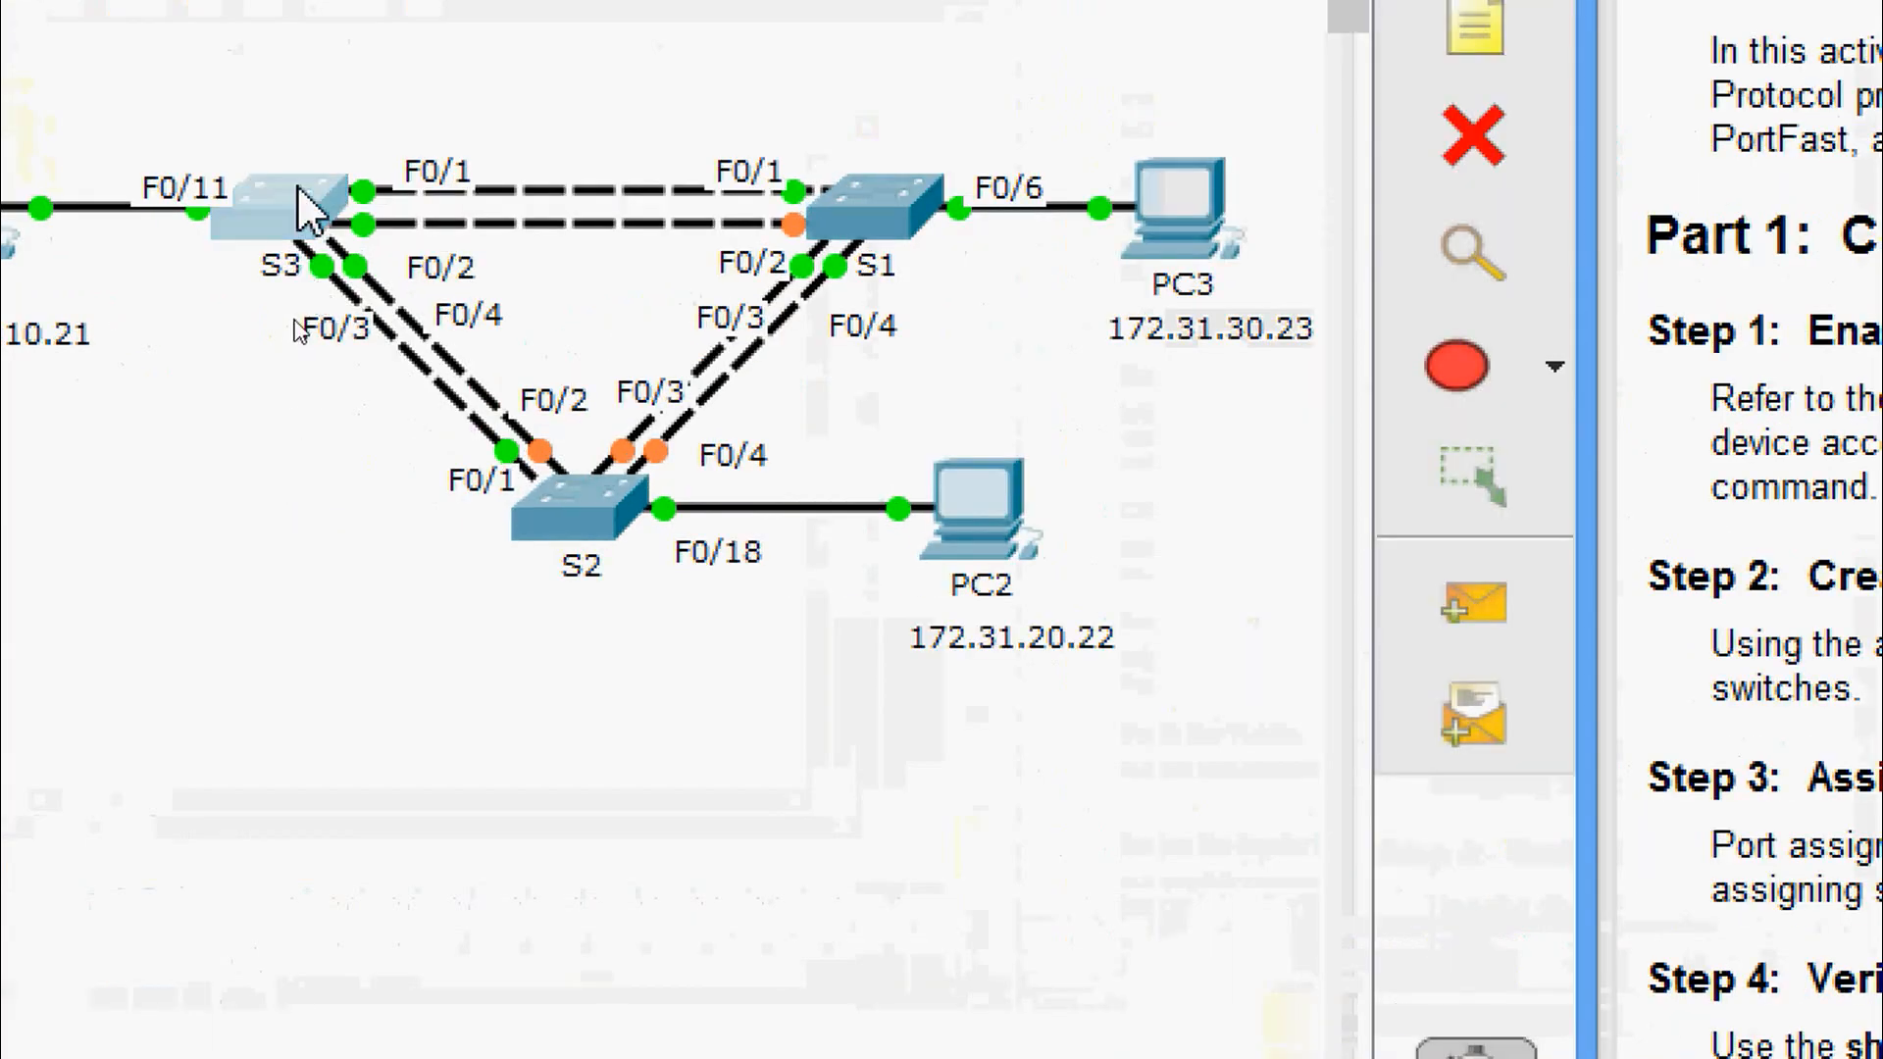
Reopen the command line of switch S3, enable privileged mode and enter global configuration mode.
click(301, 236)
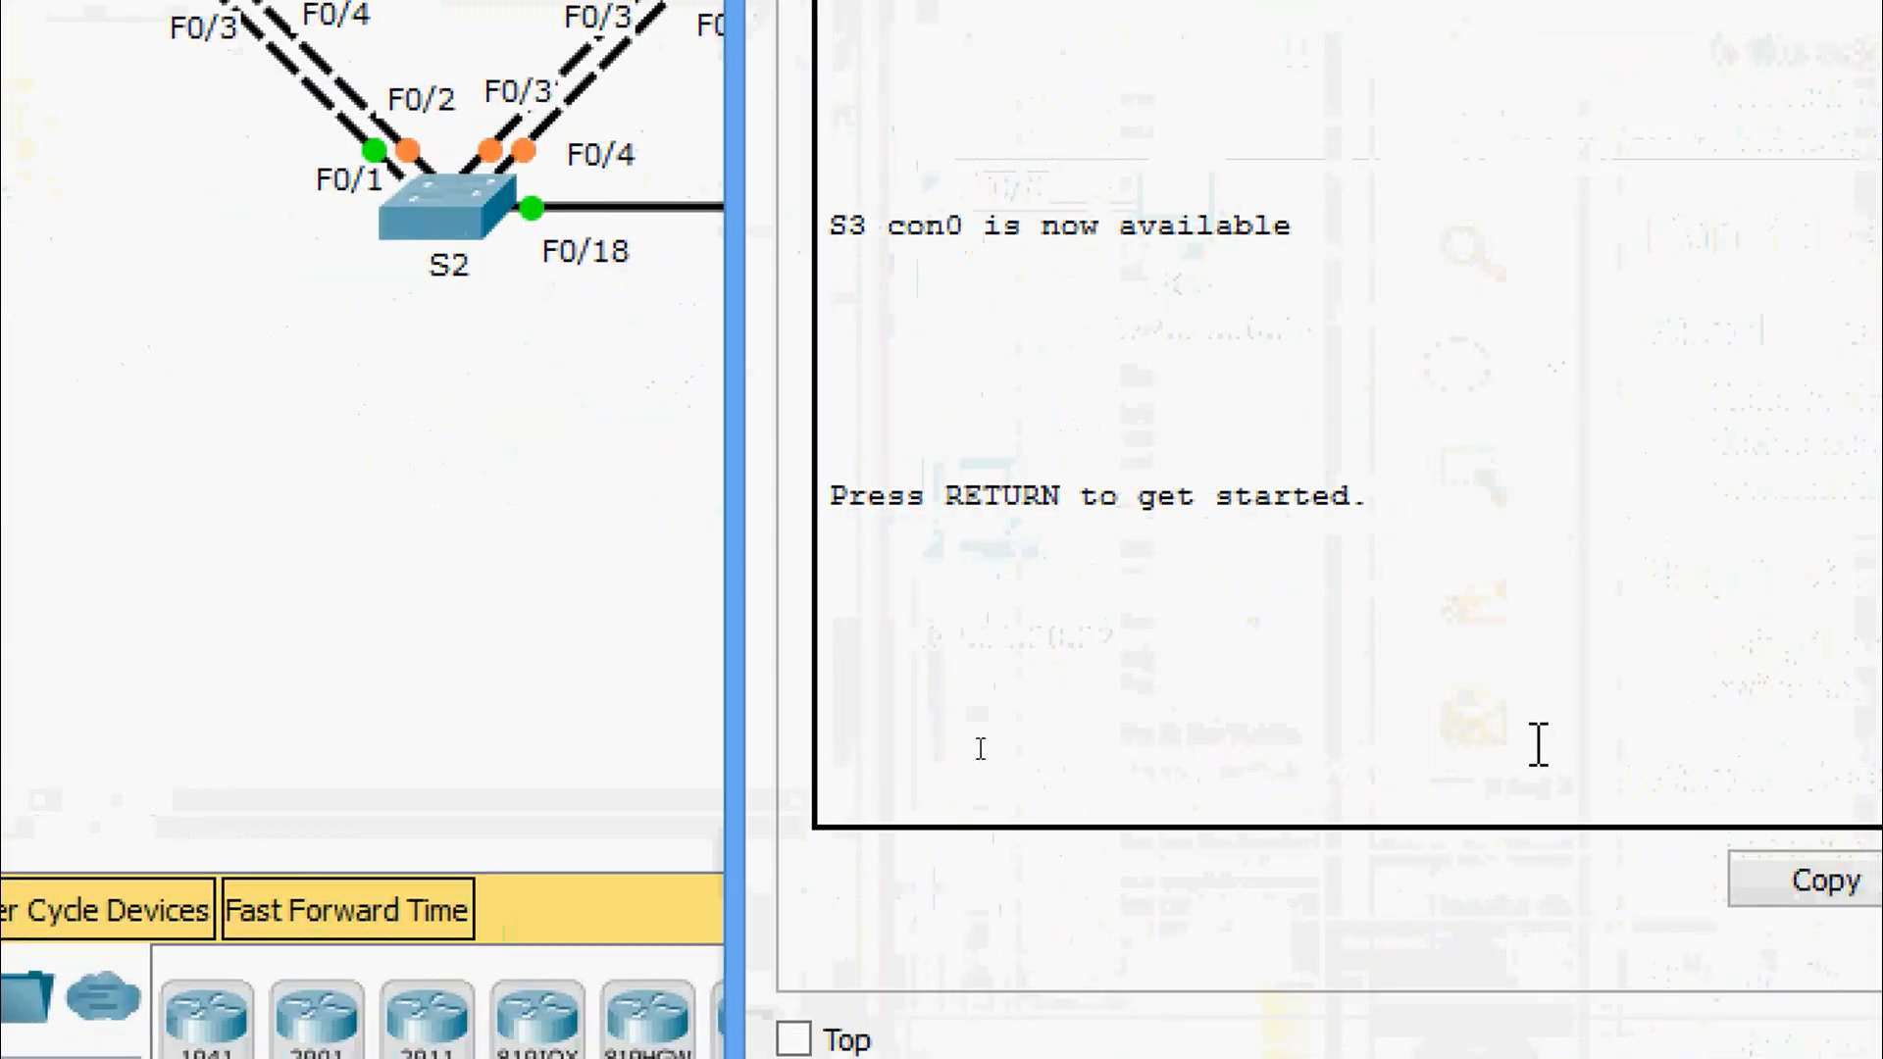
key(Return)
key(Return)
text(ena)
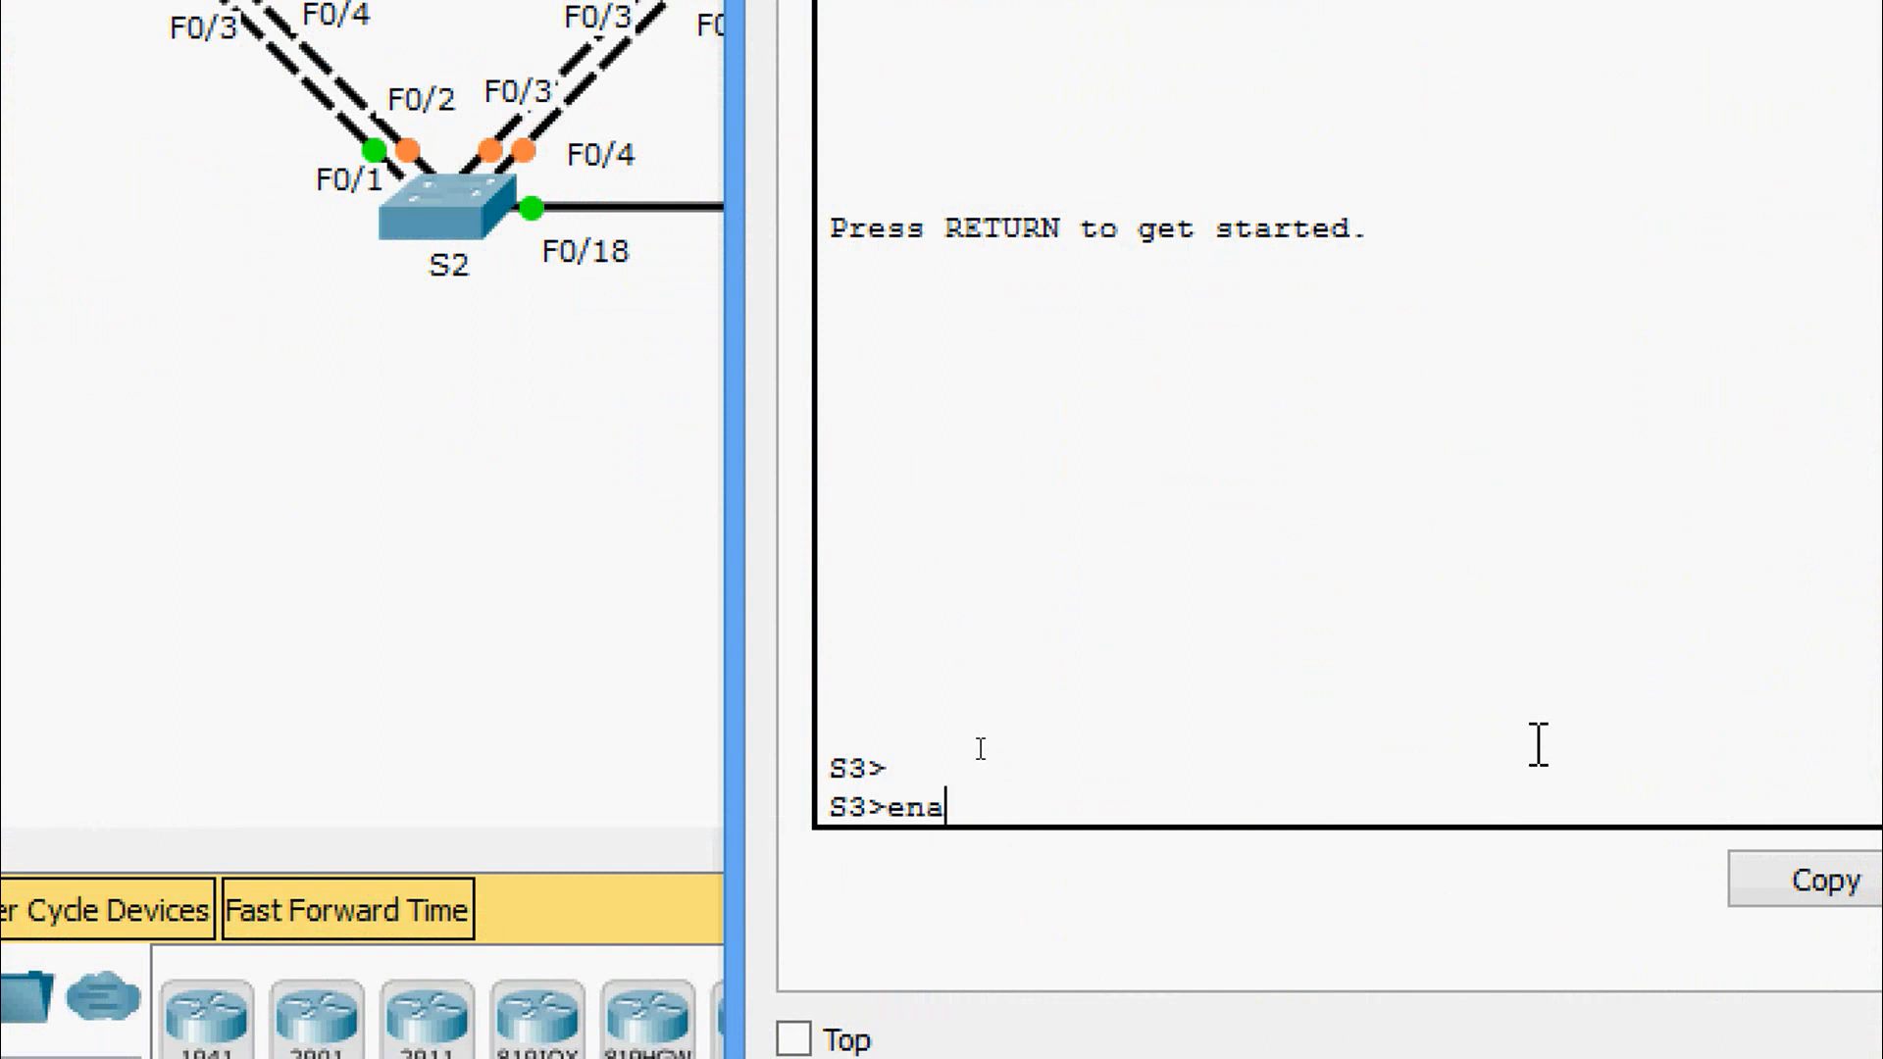
key(Return)
text(conf t)
key(Return)
Create VLANs 10, 20 and 30 on switch S3.
text(v)
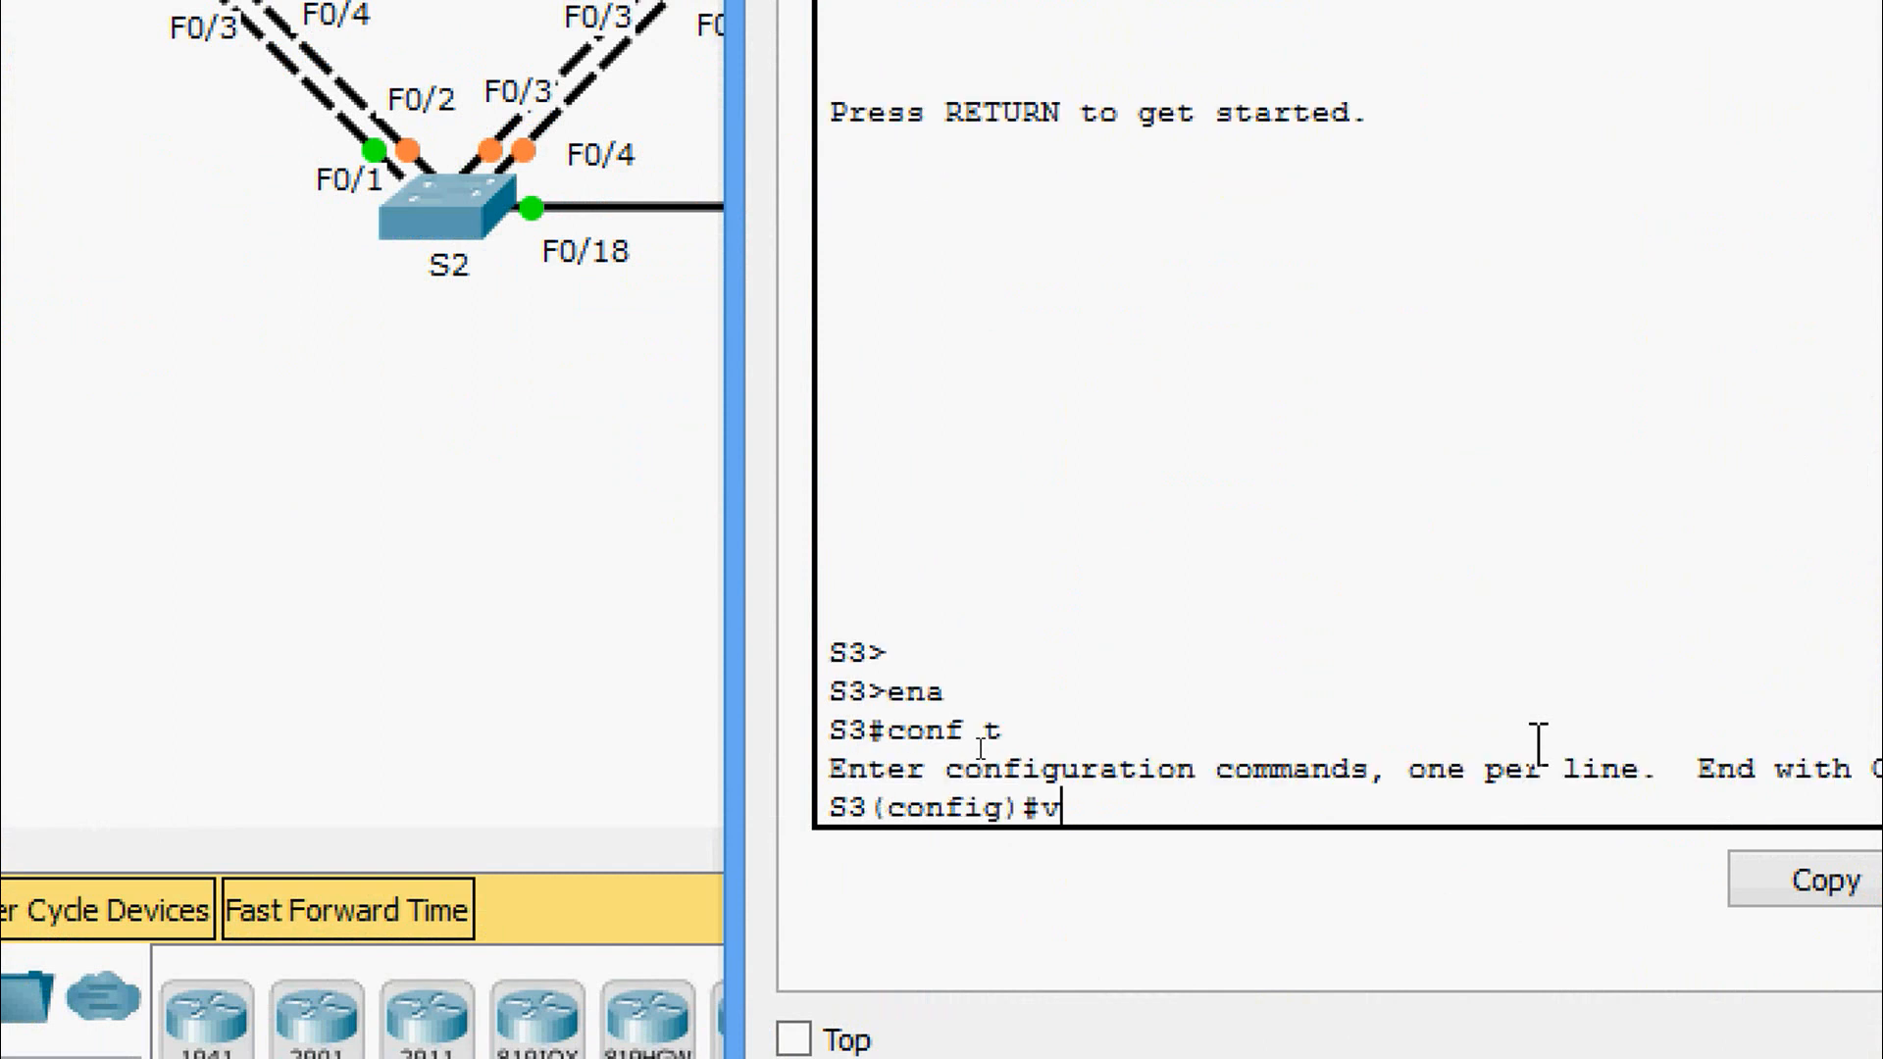
text(l 10)
key(Return)
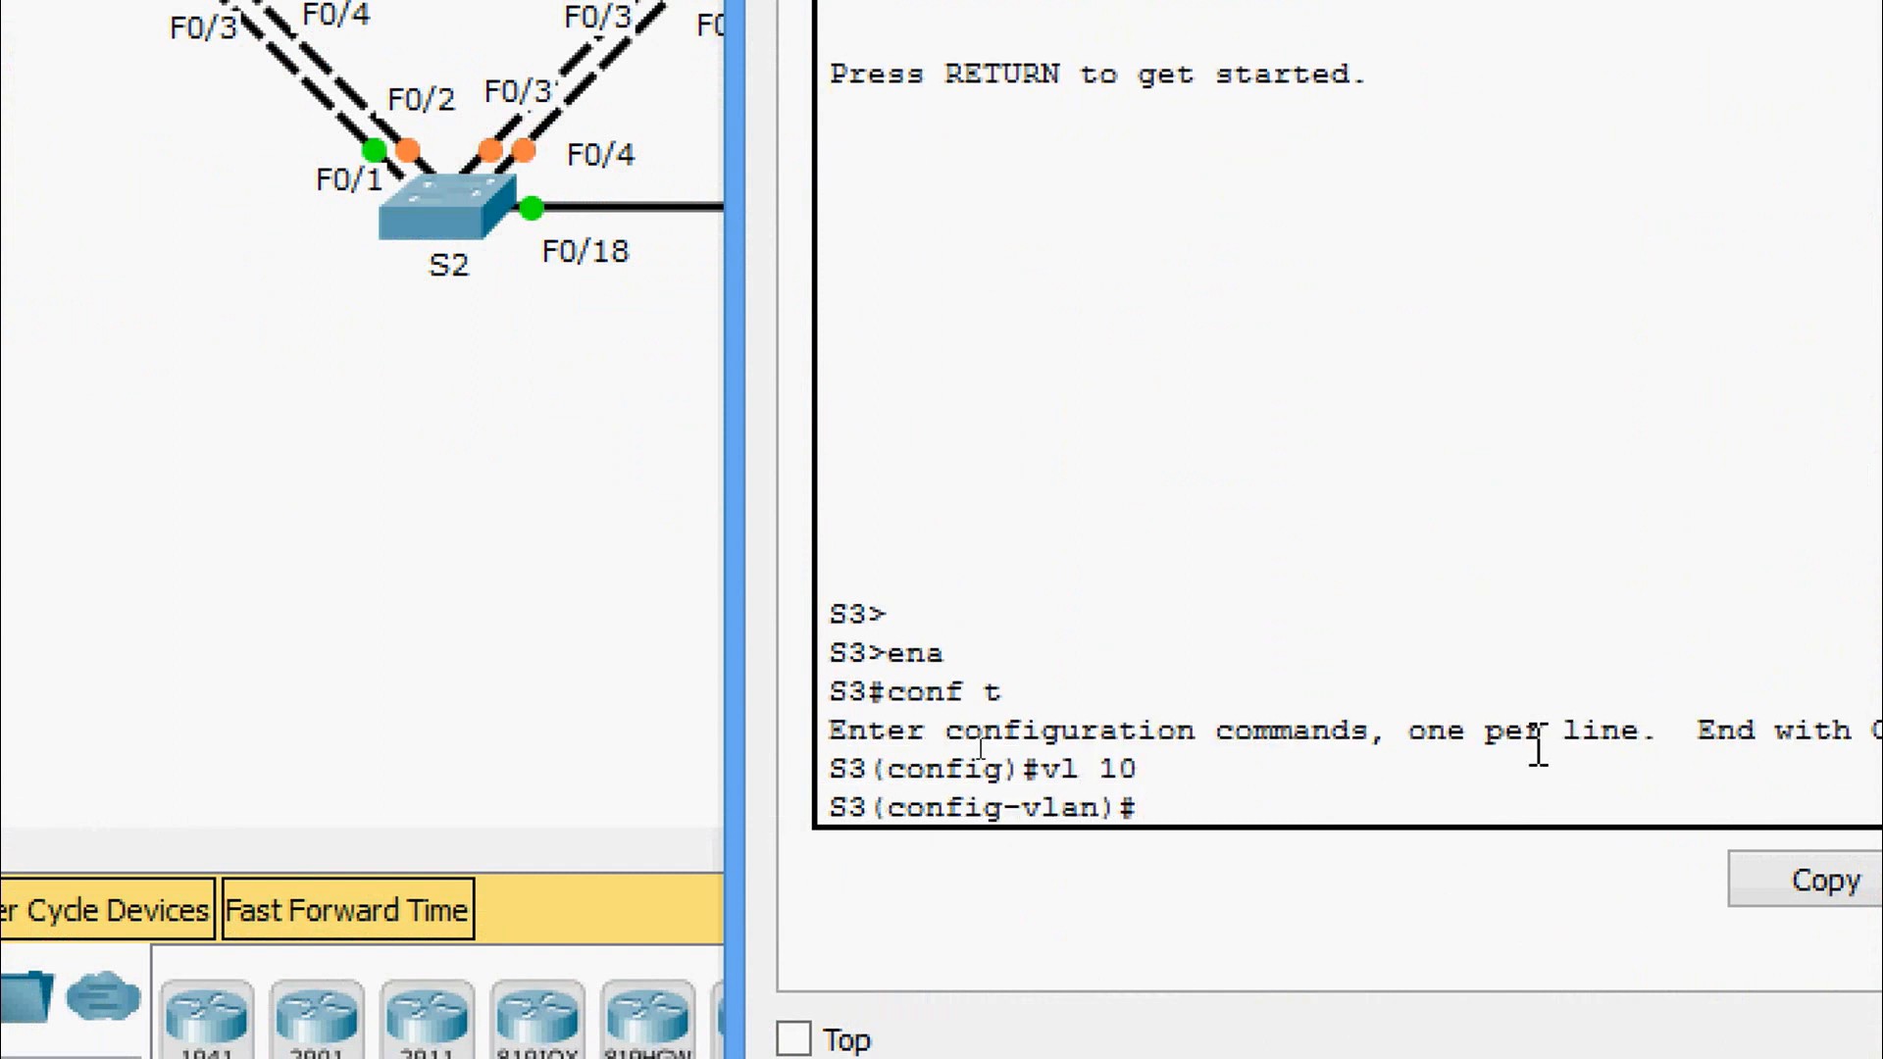
text(vl 20)
key(Return)
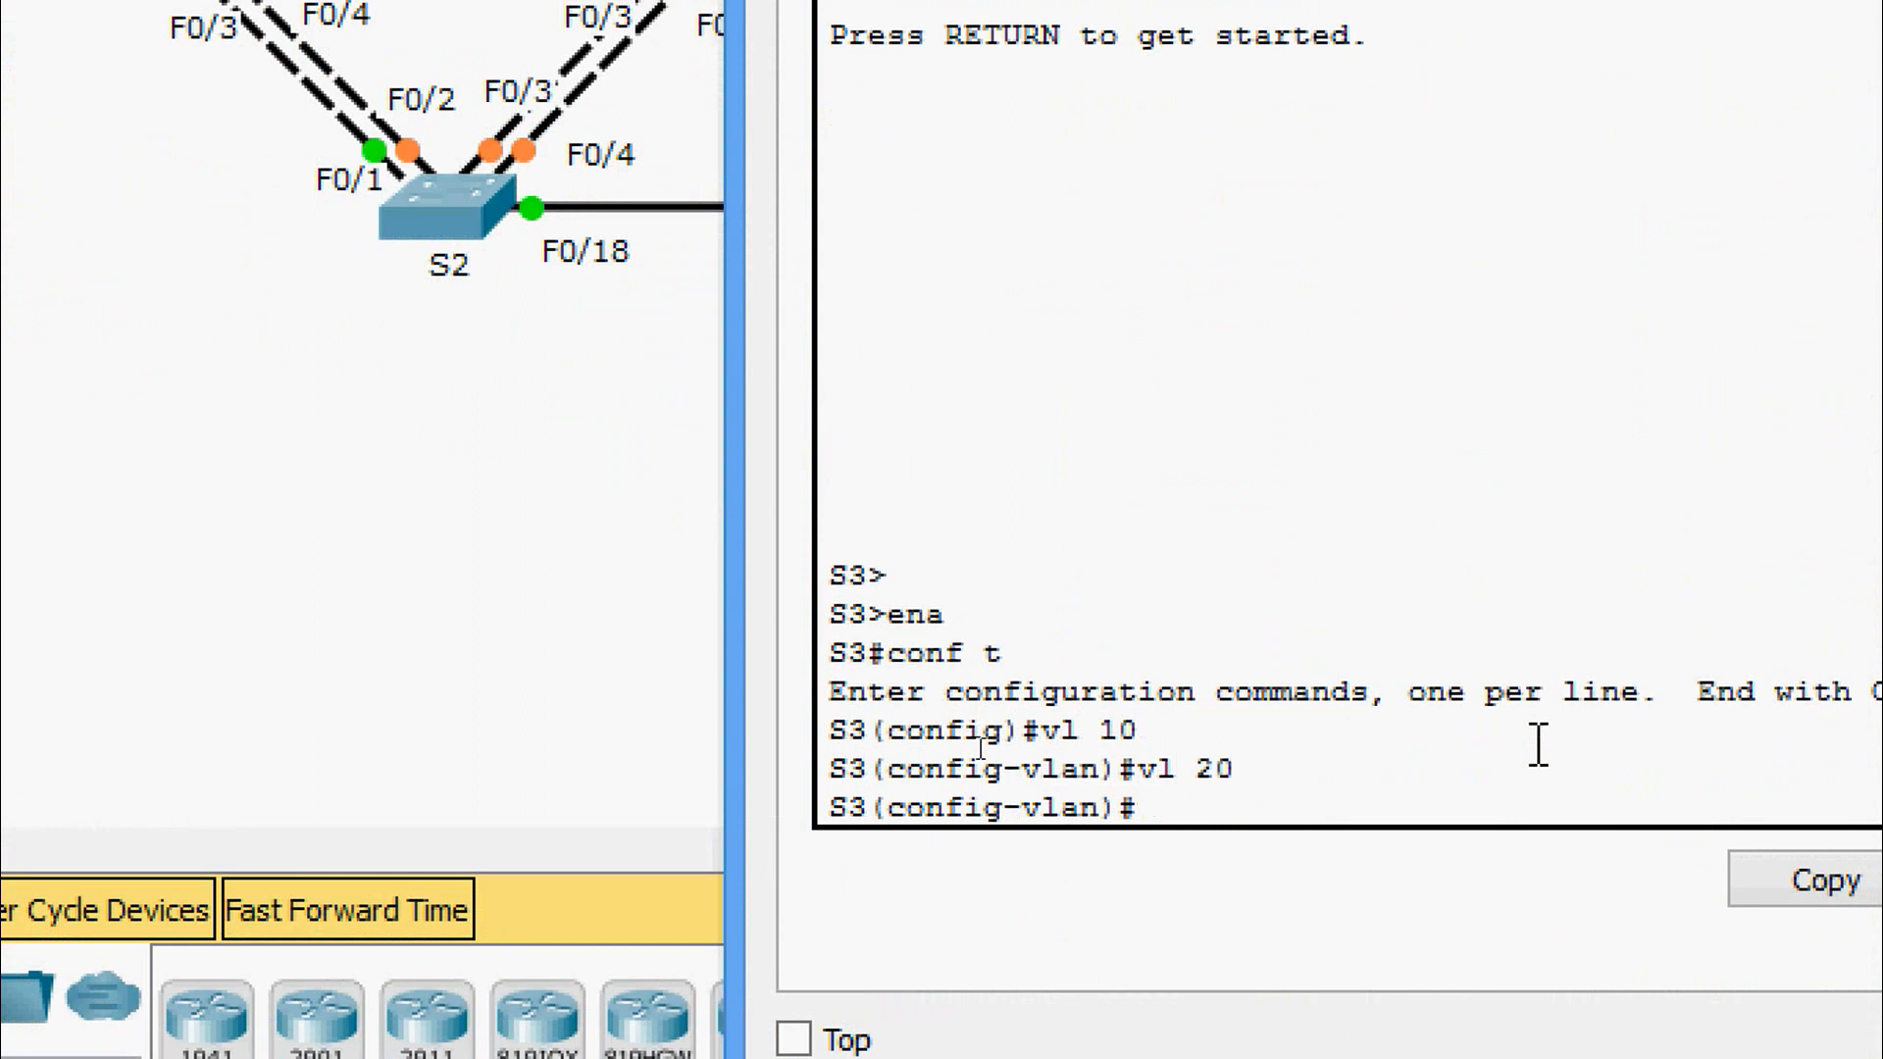
text(vl 30)
key(Return)
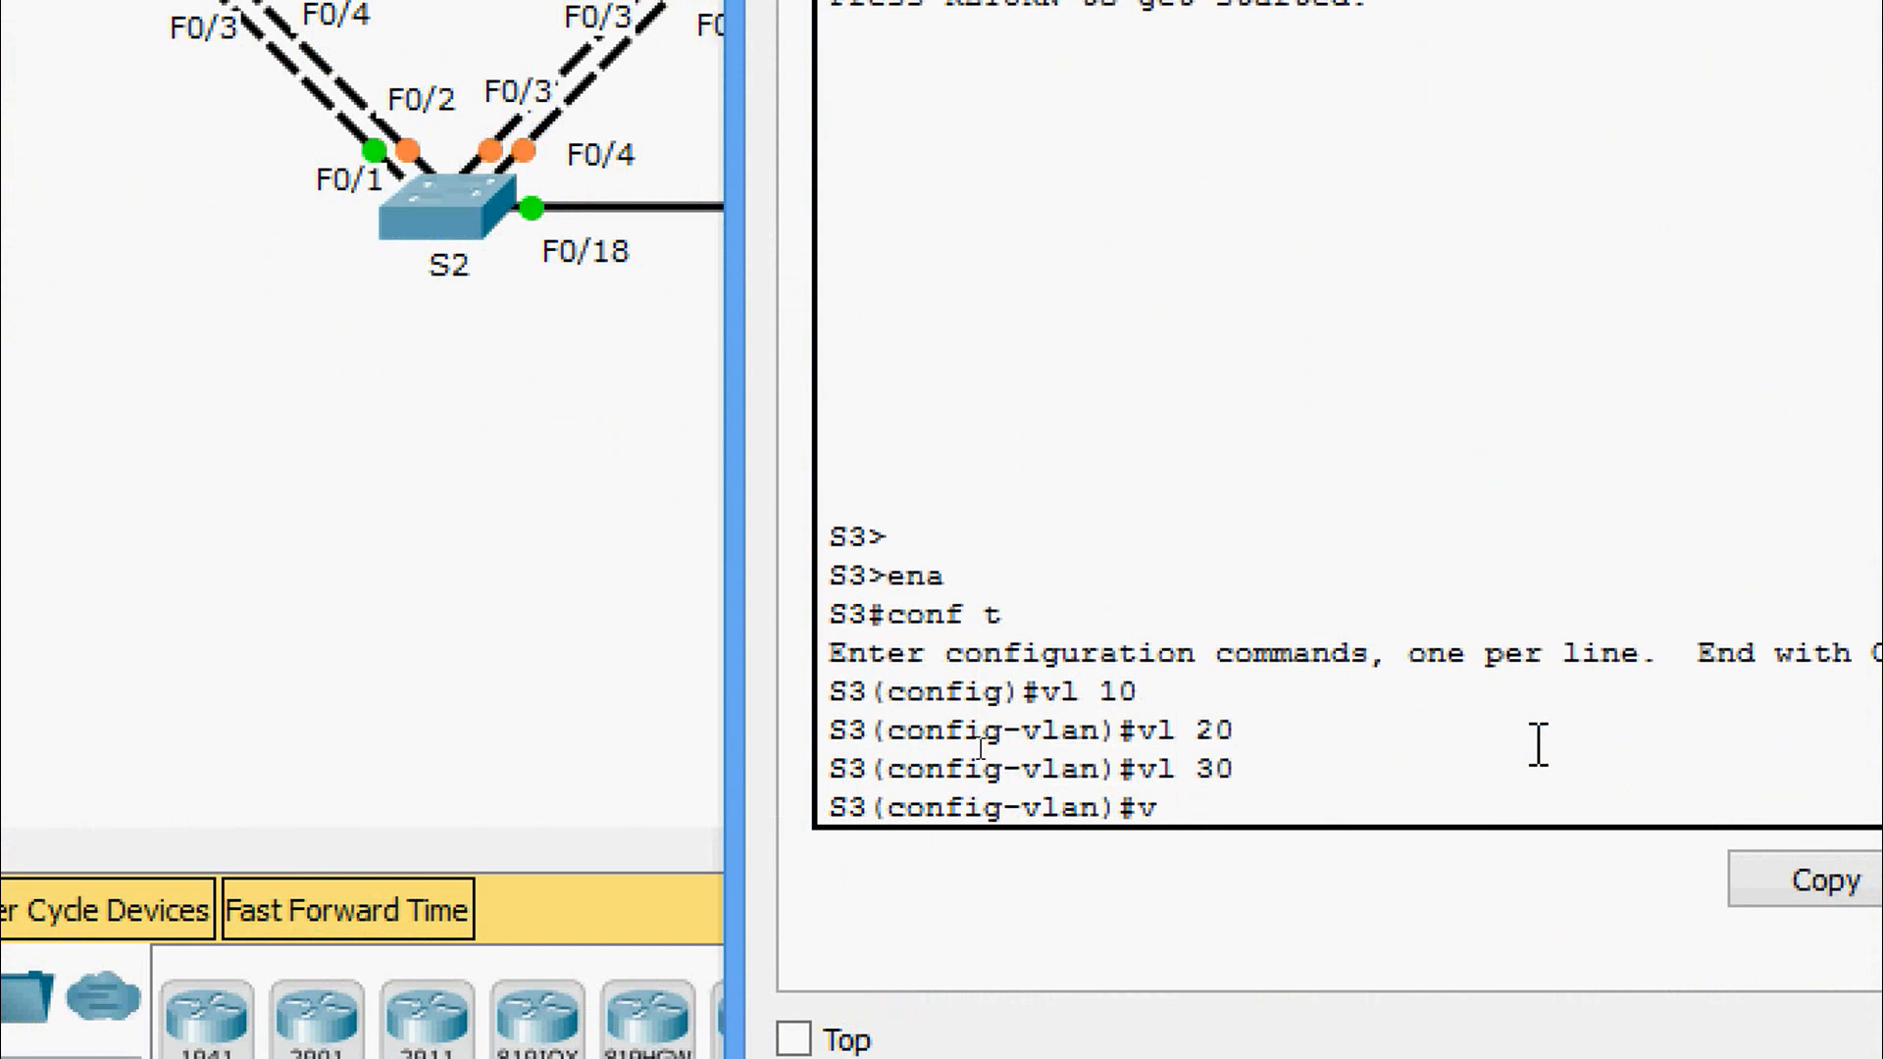
Create VLANs 40, 50 and 60 on switch S3.
text(vl 40)
key(Return)
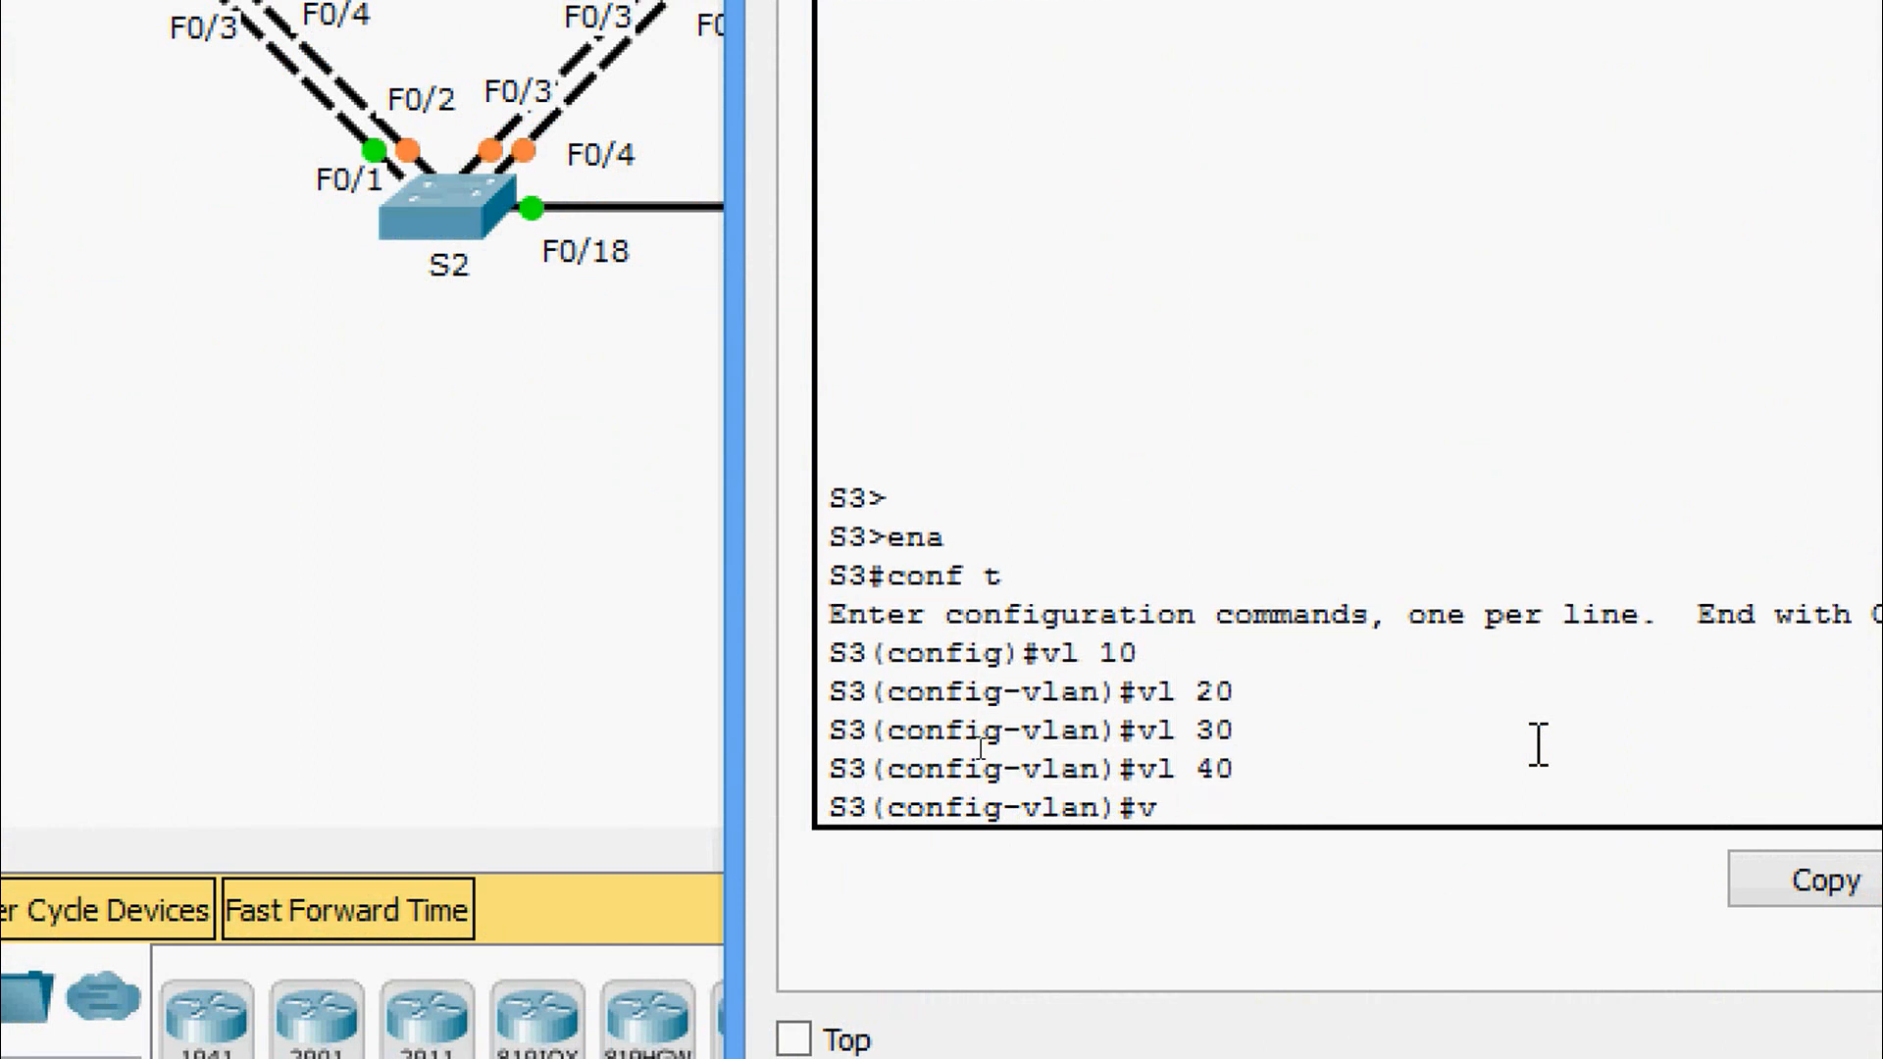
text(vl 50)
key(Return)
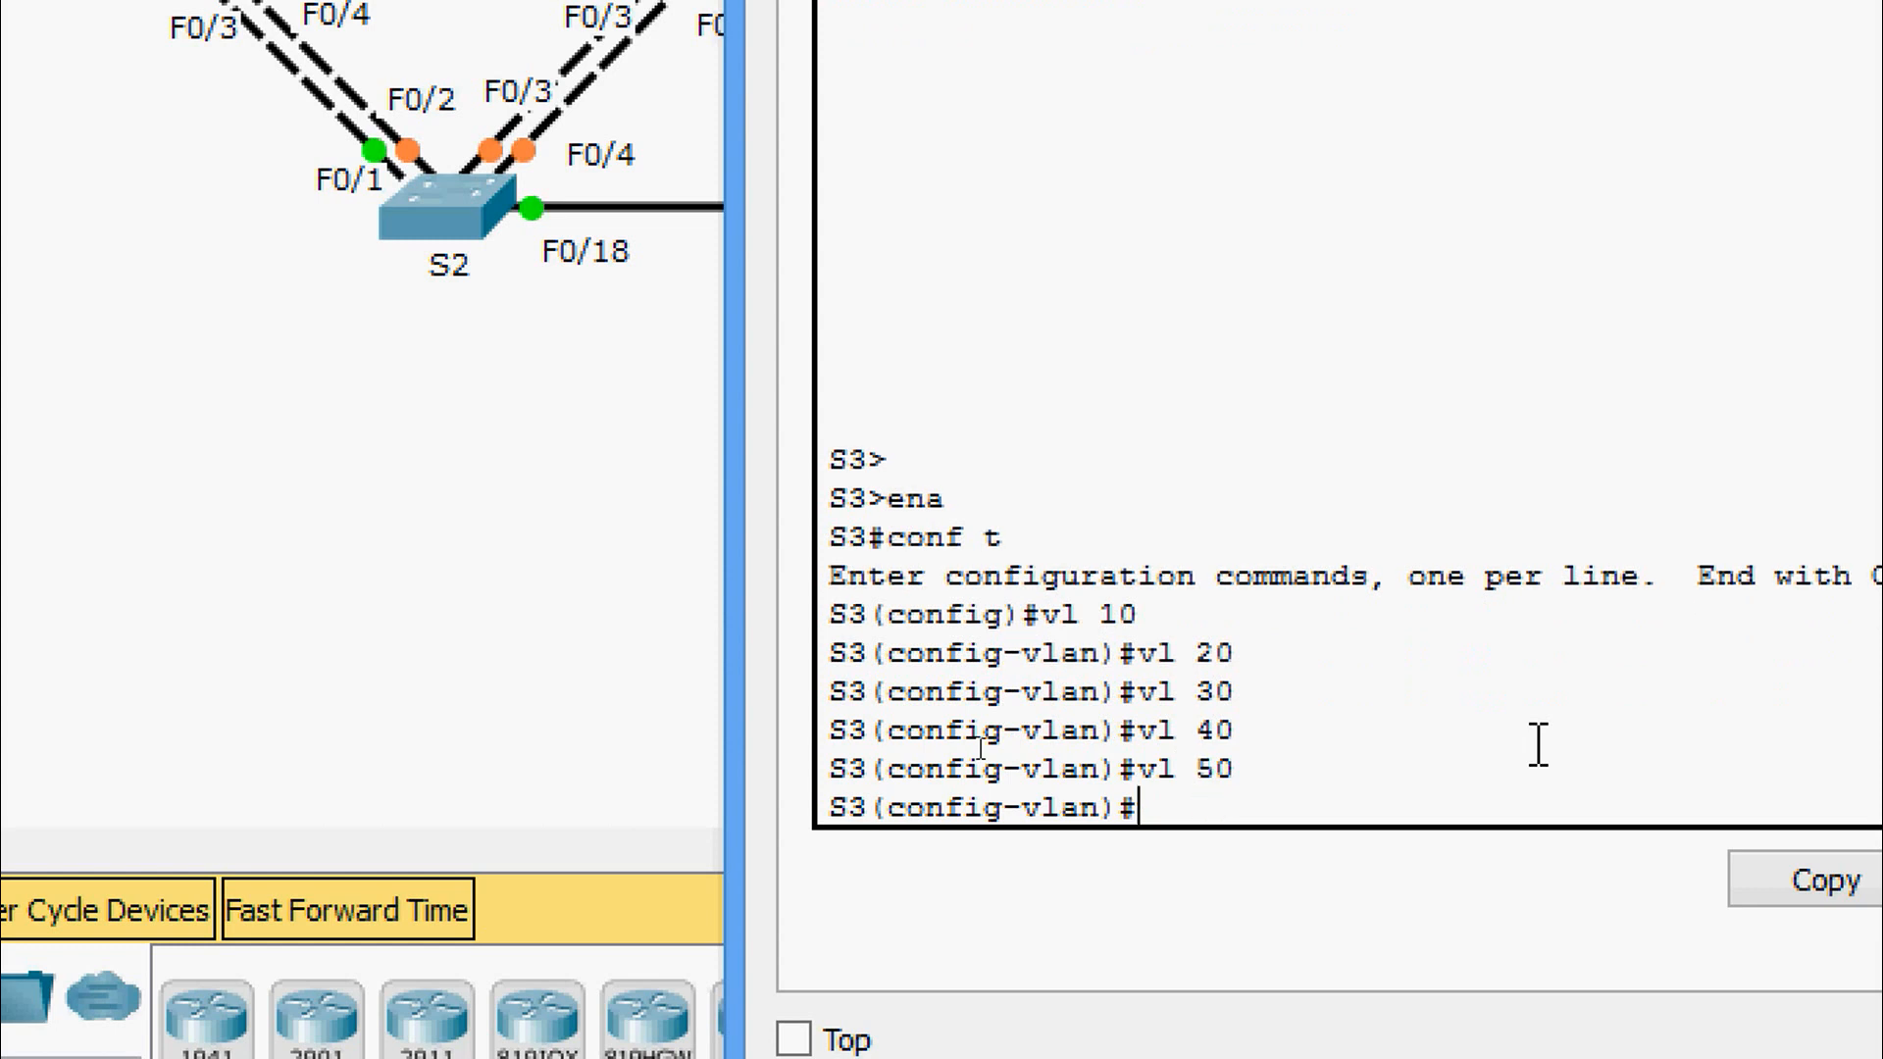
text(vl 60)
key(Return)
Create VLANs 70 and 80 on switch S3.
text(vl)
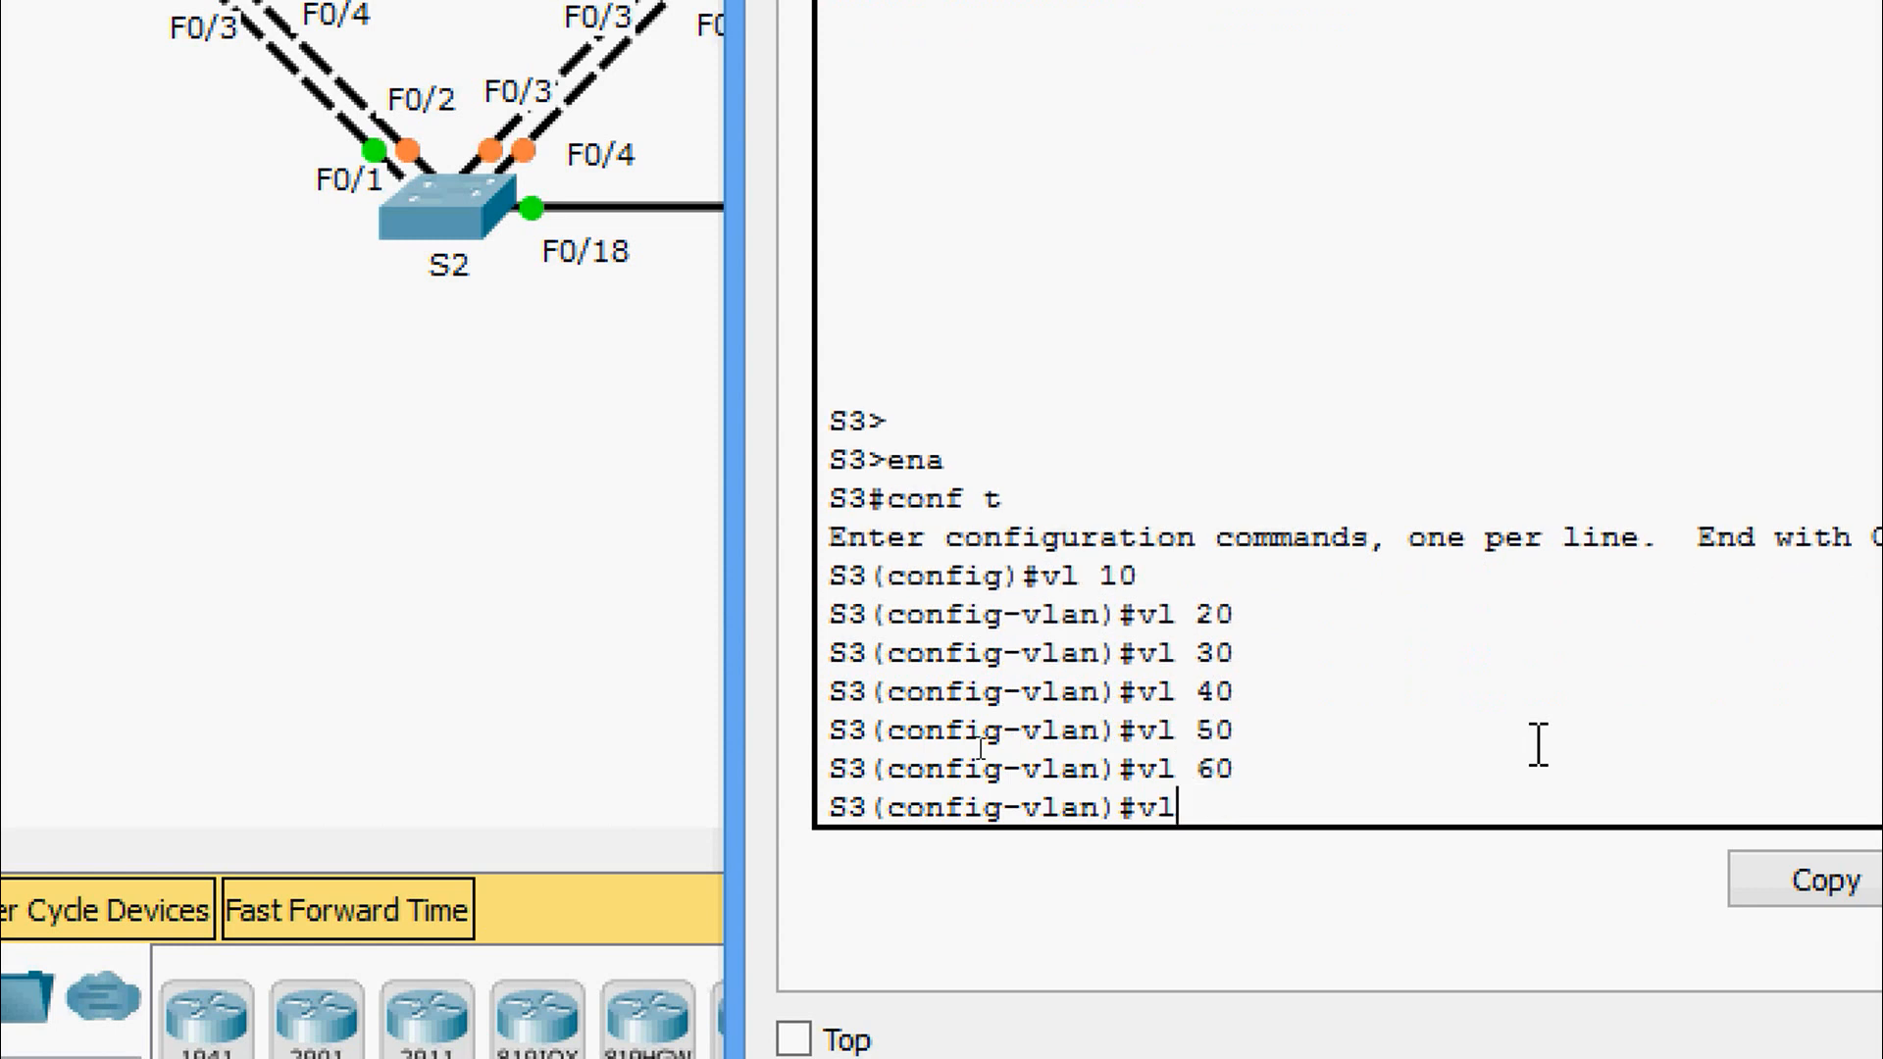
text( 70)
key(Return)
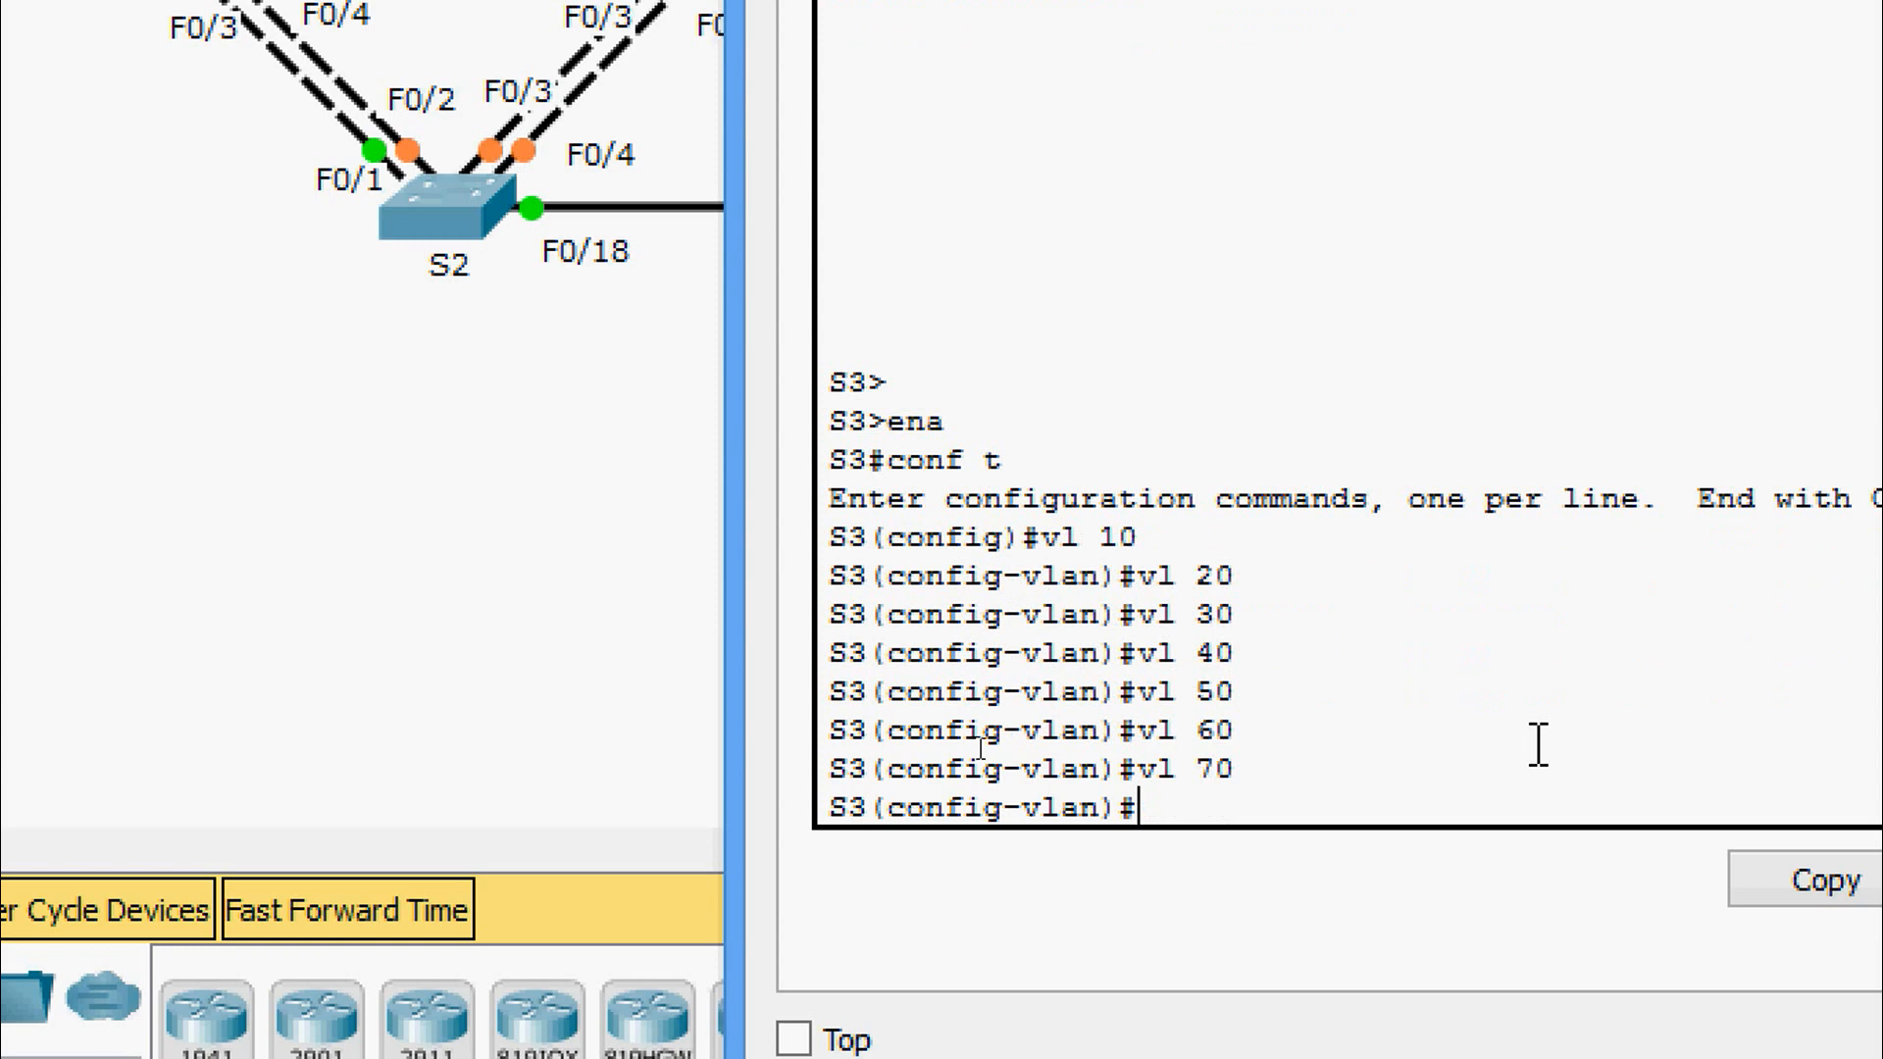
text(vl 80)
key(Return)
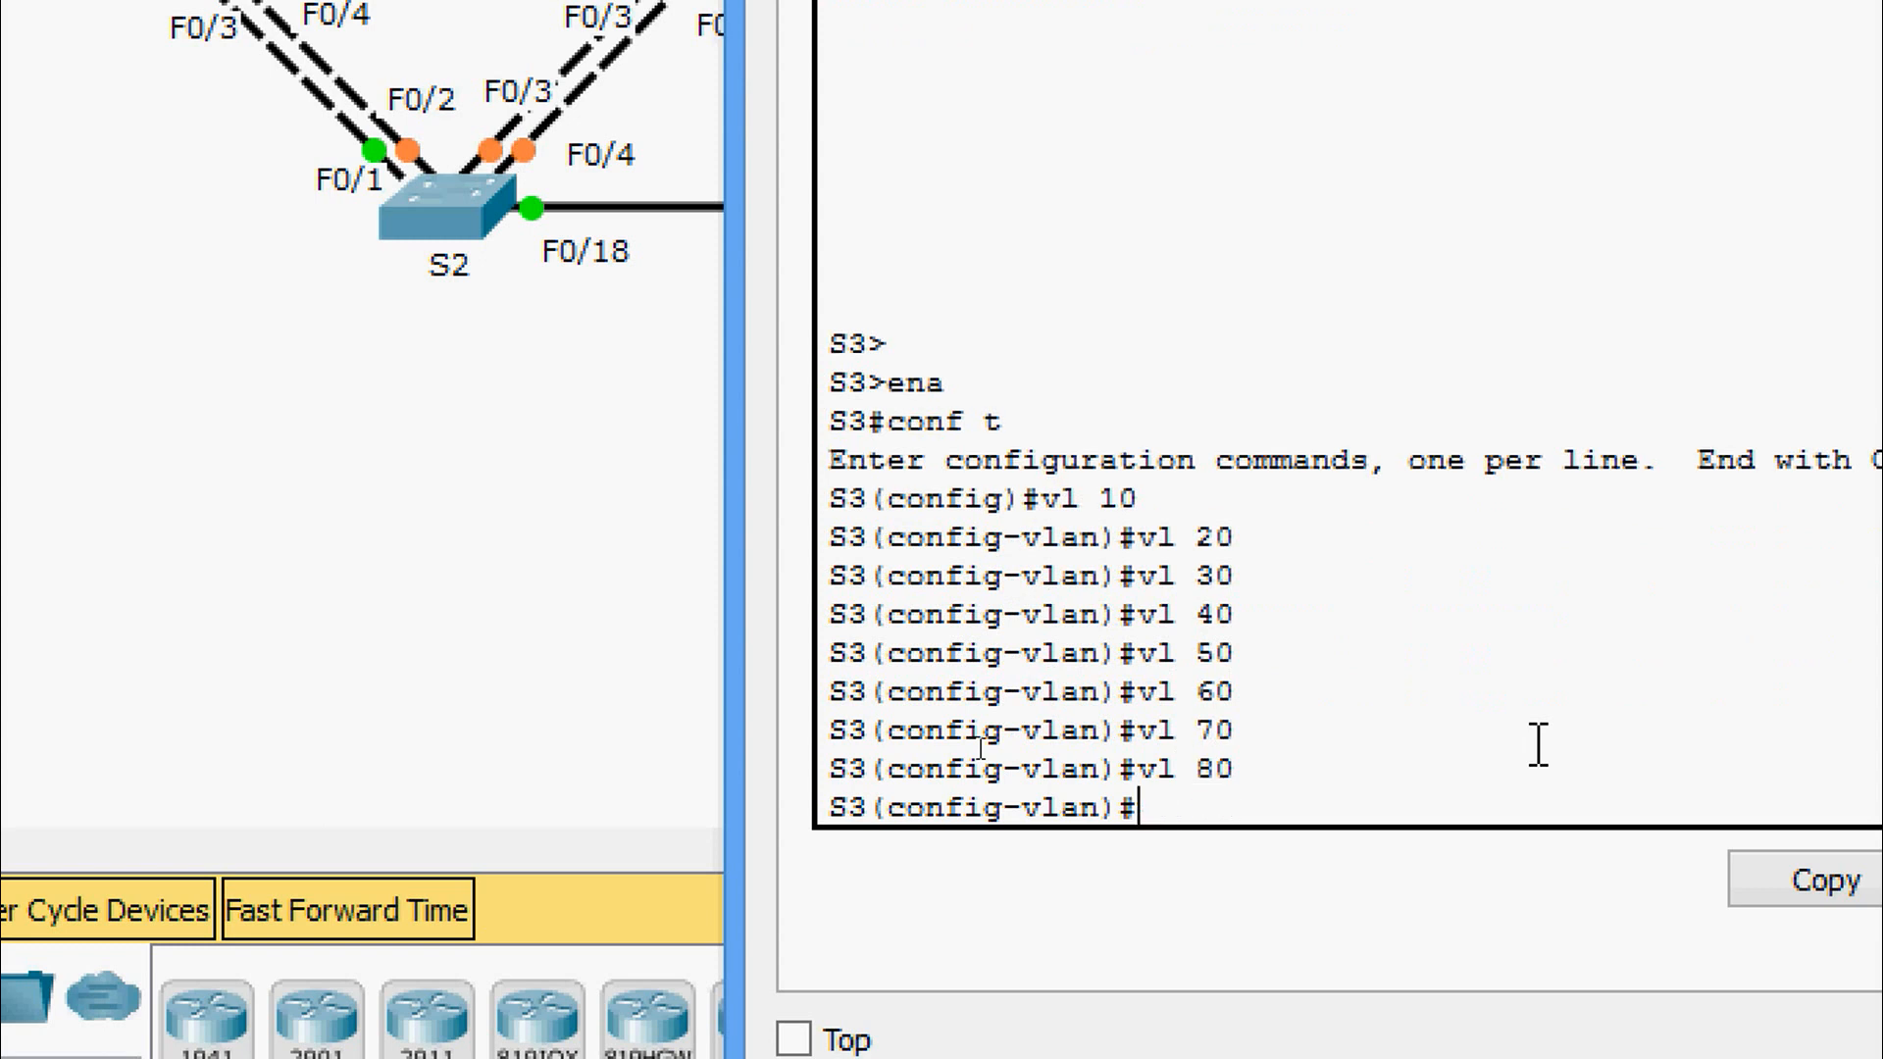
Create VLAN 99 on switch S3.
text(vl 99)
key(Return)
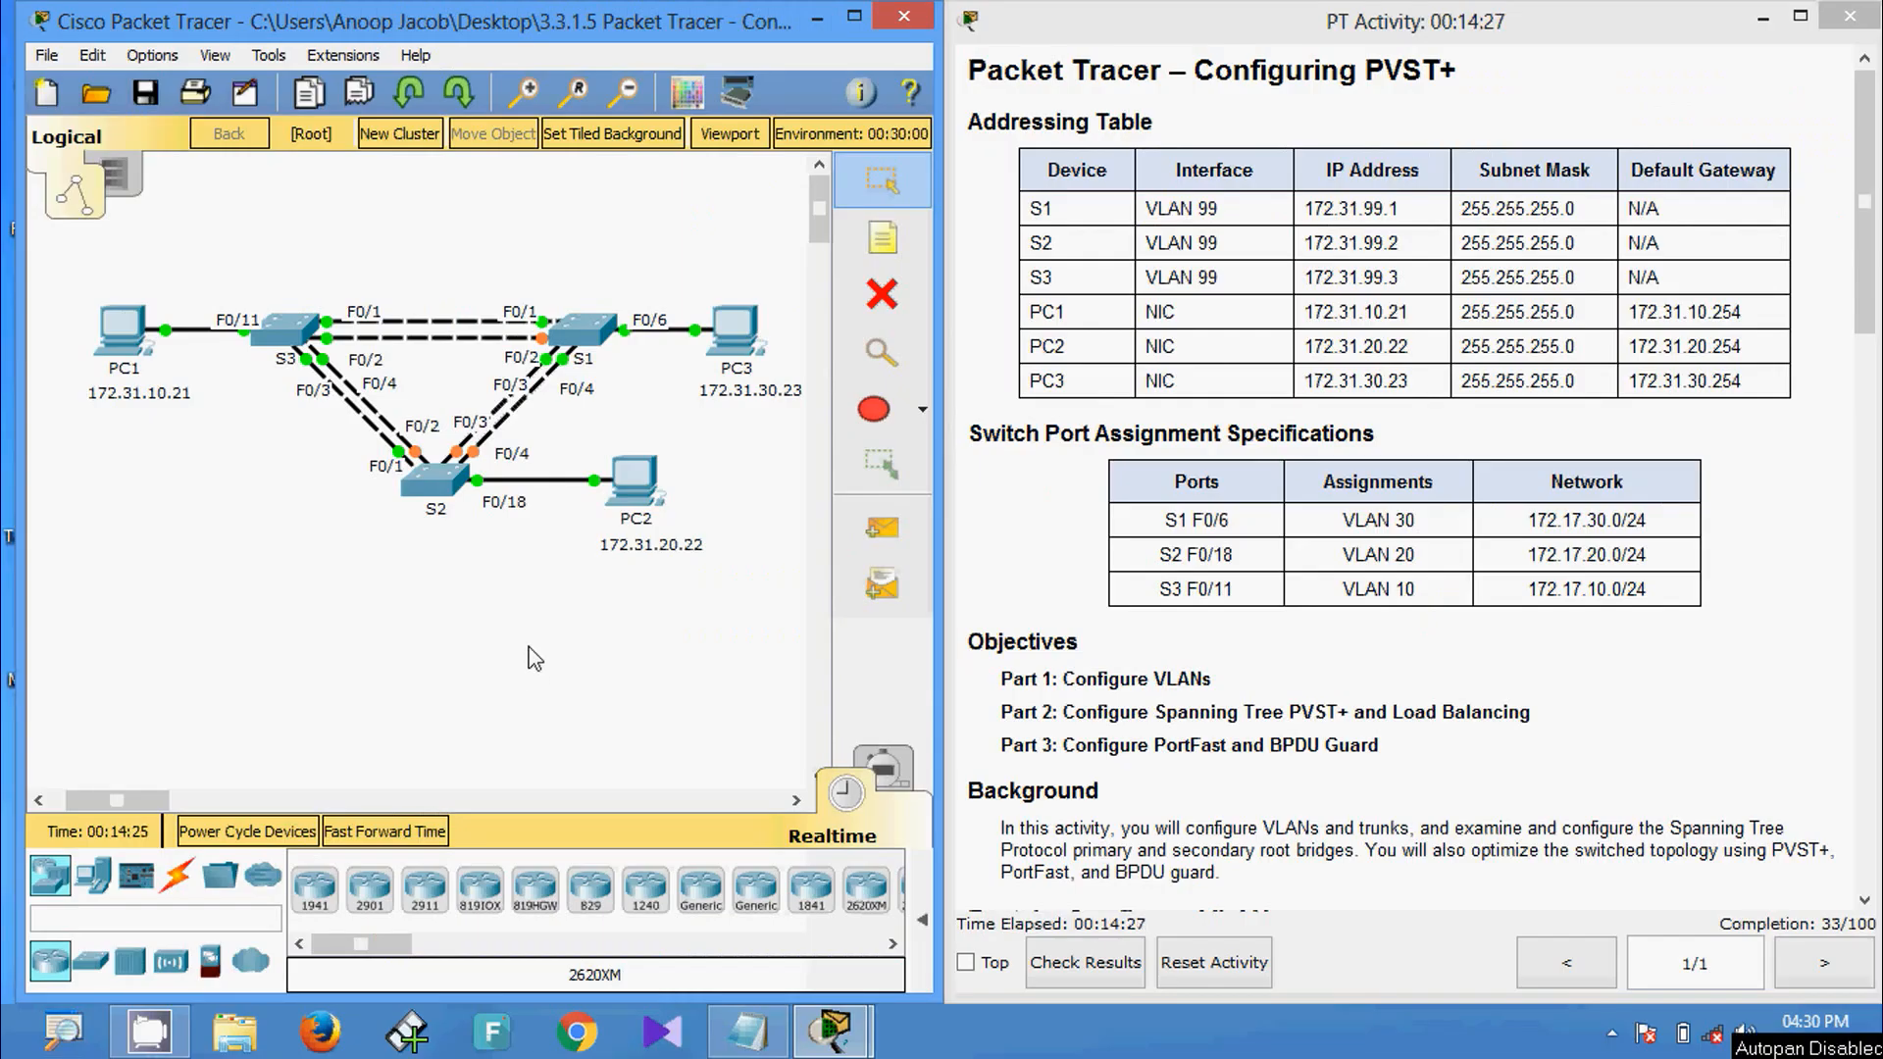
Reopen the command line of switch S1 and enter interface configuration mode for FastEthernet 0/6.
click(589, 350)
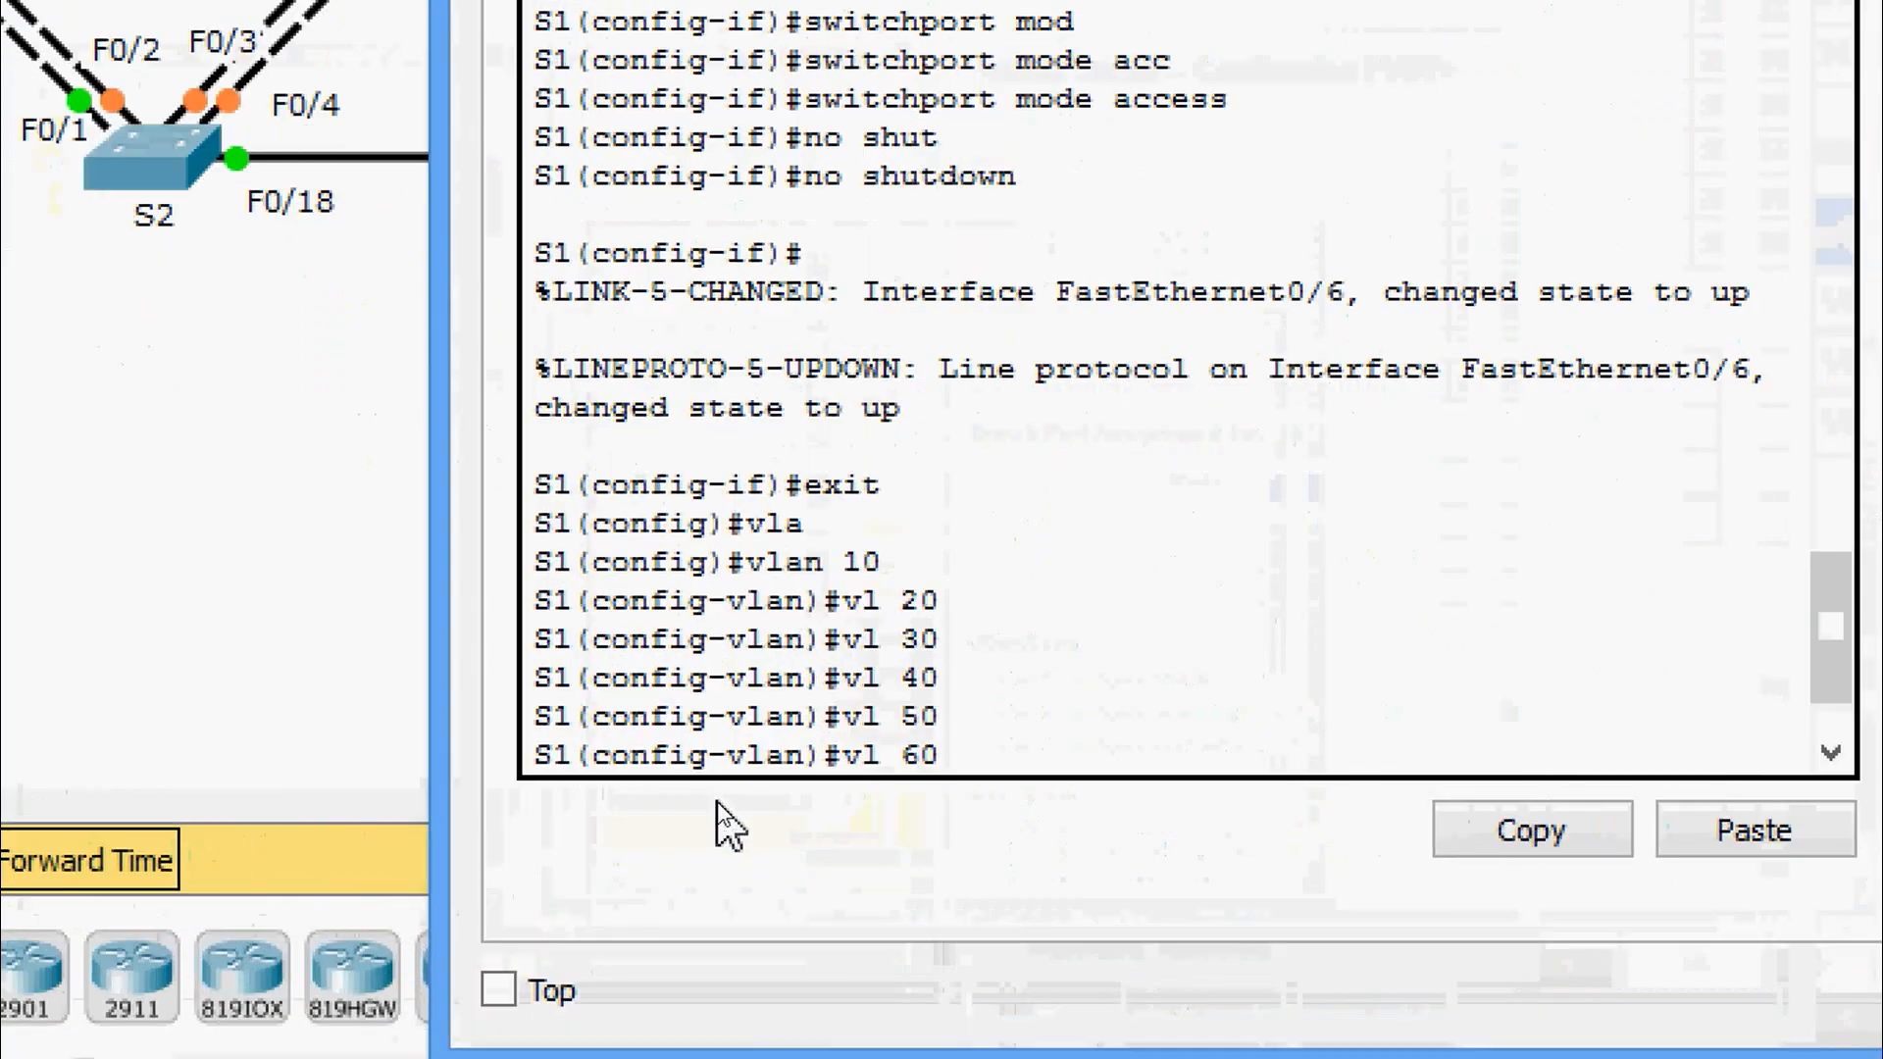
key(Return)
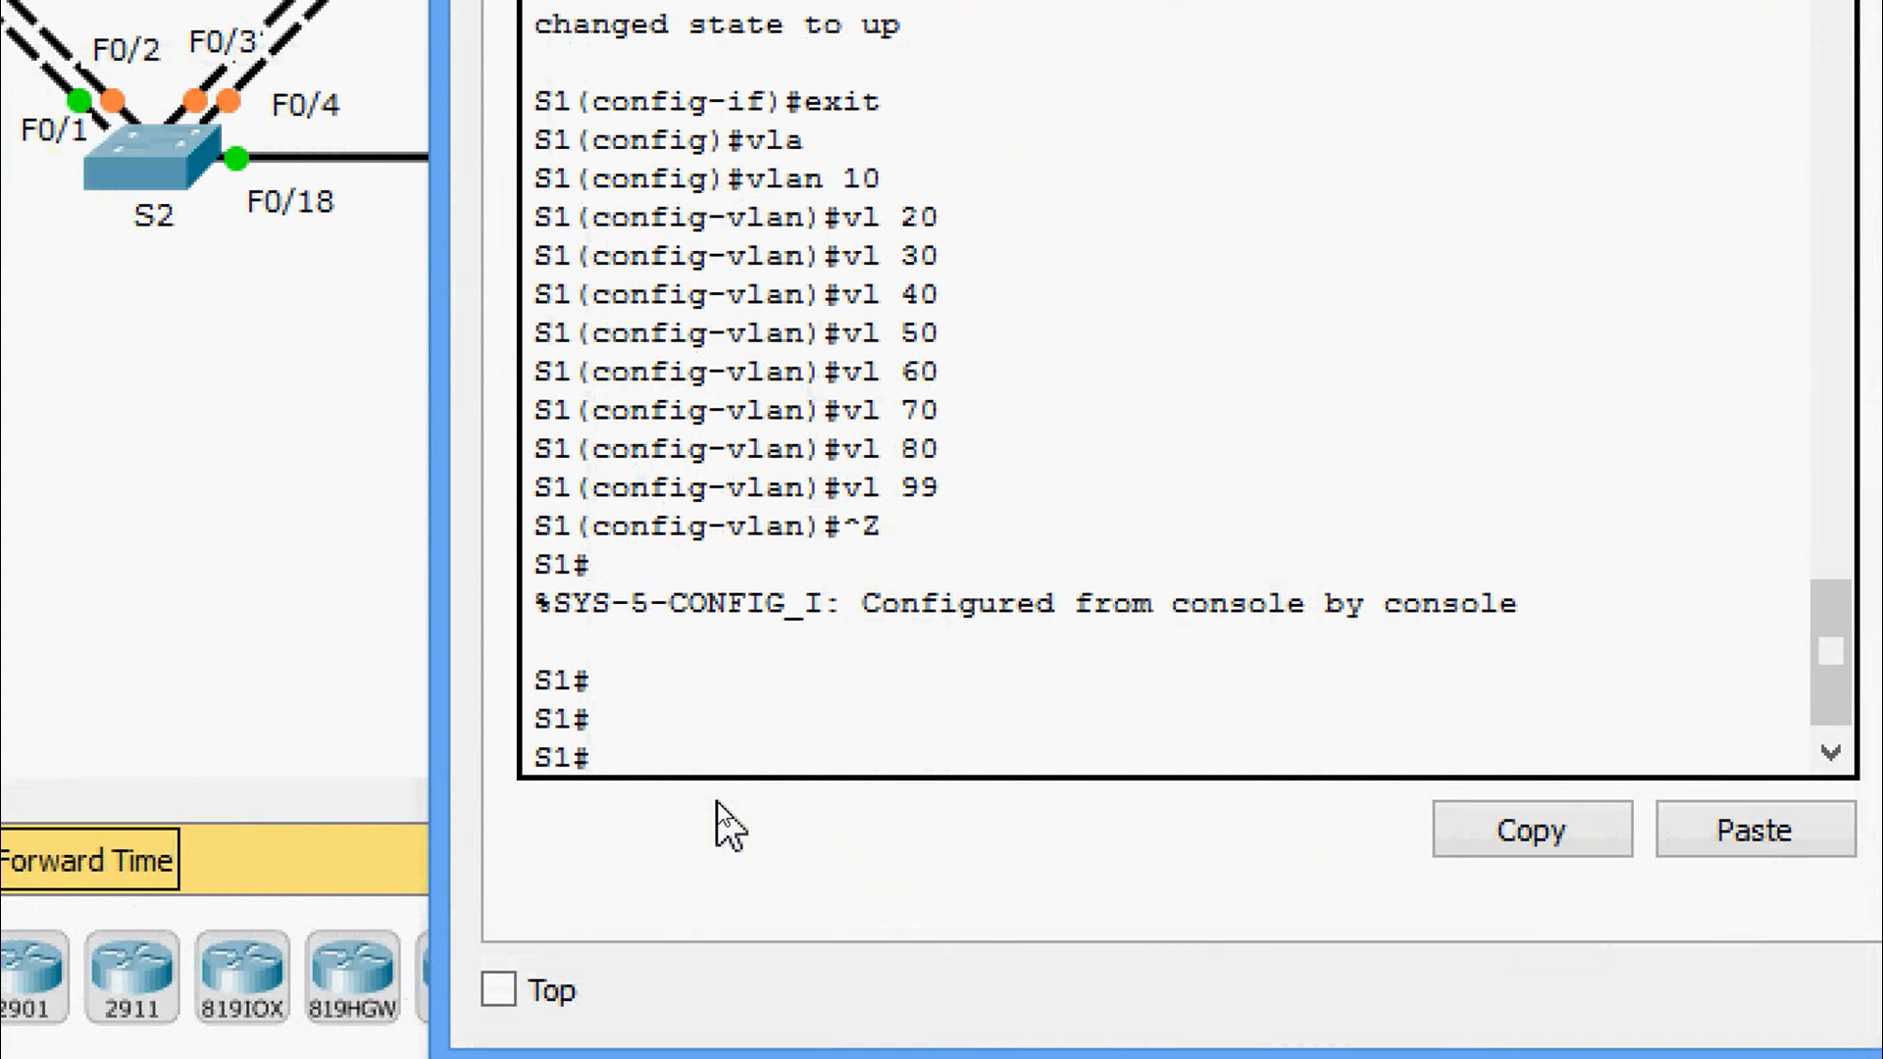
text(conf t)
key(Return)
text(inter)
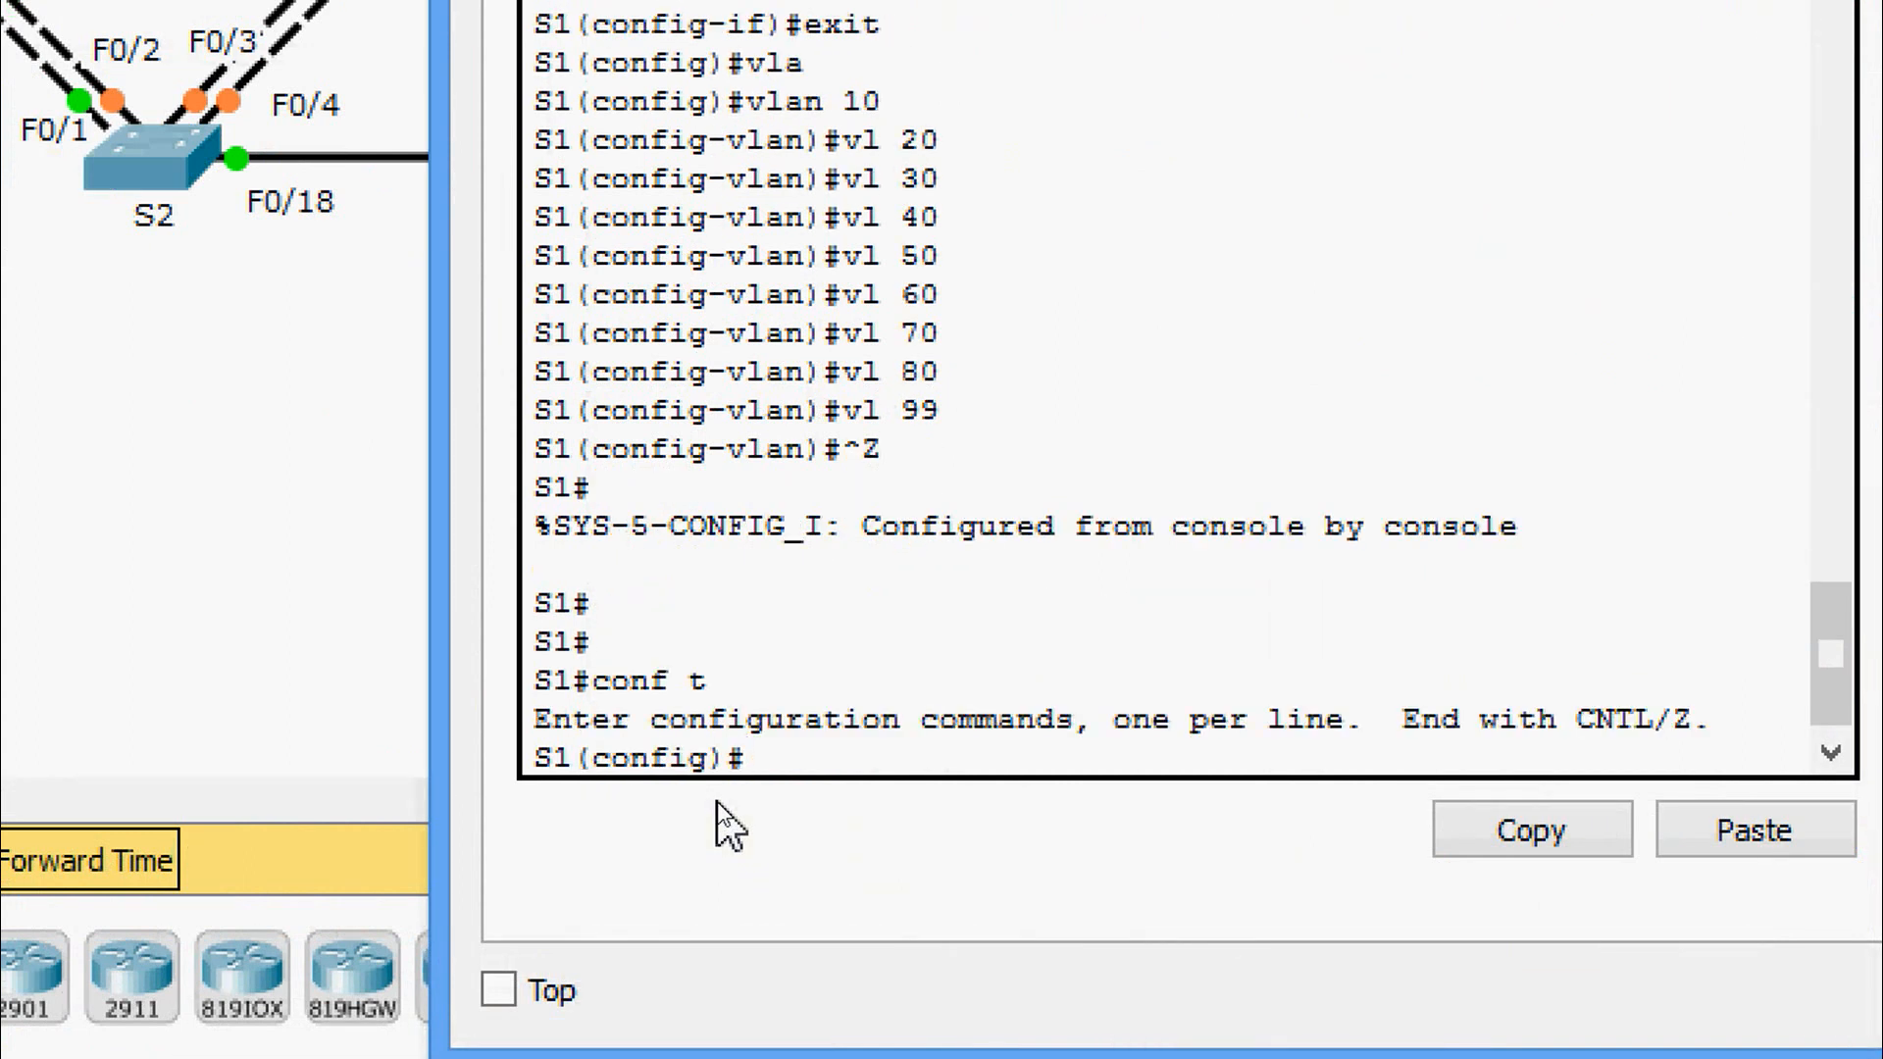
key(Tab)
text(f)
key(Tab)
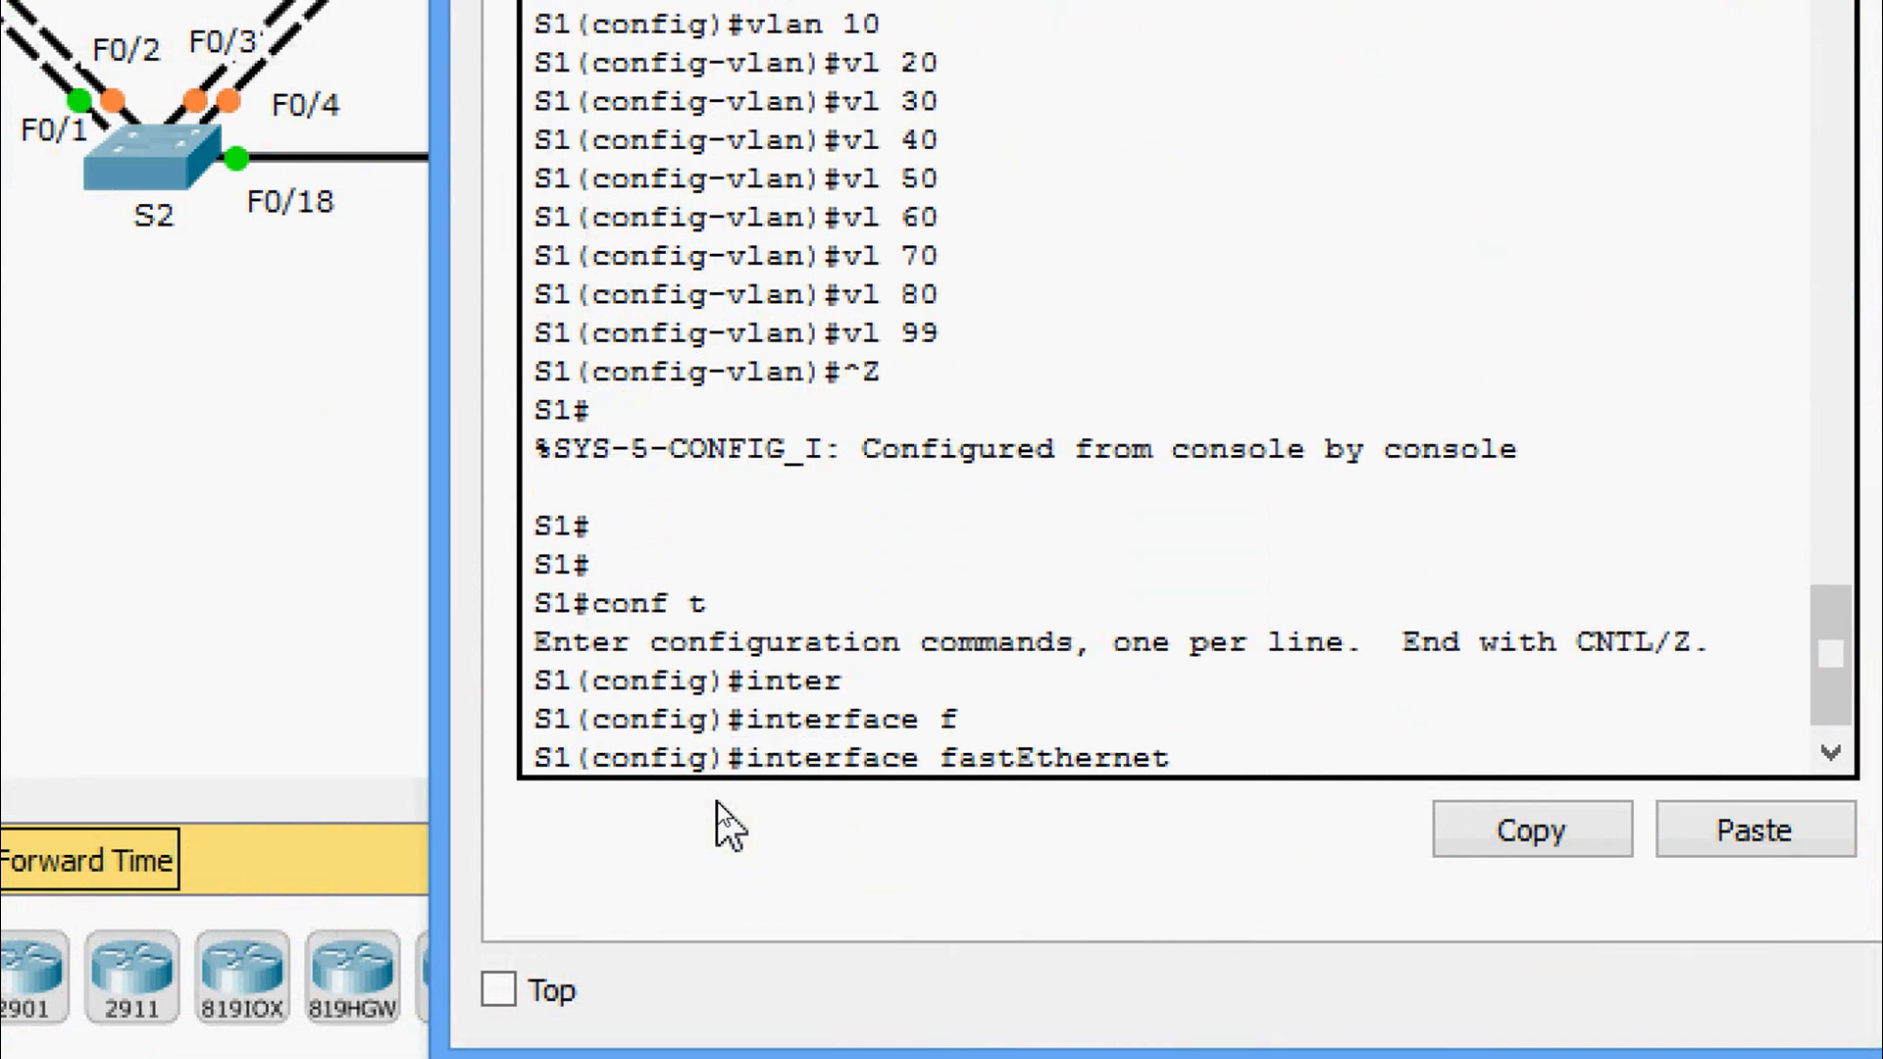
text(0/6)
key(Return)
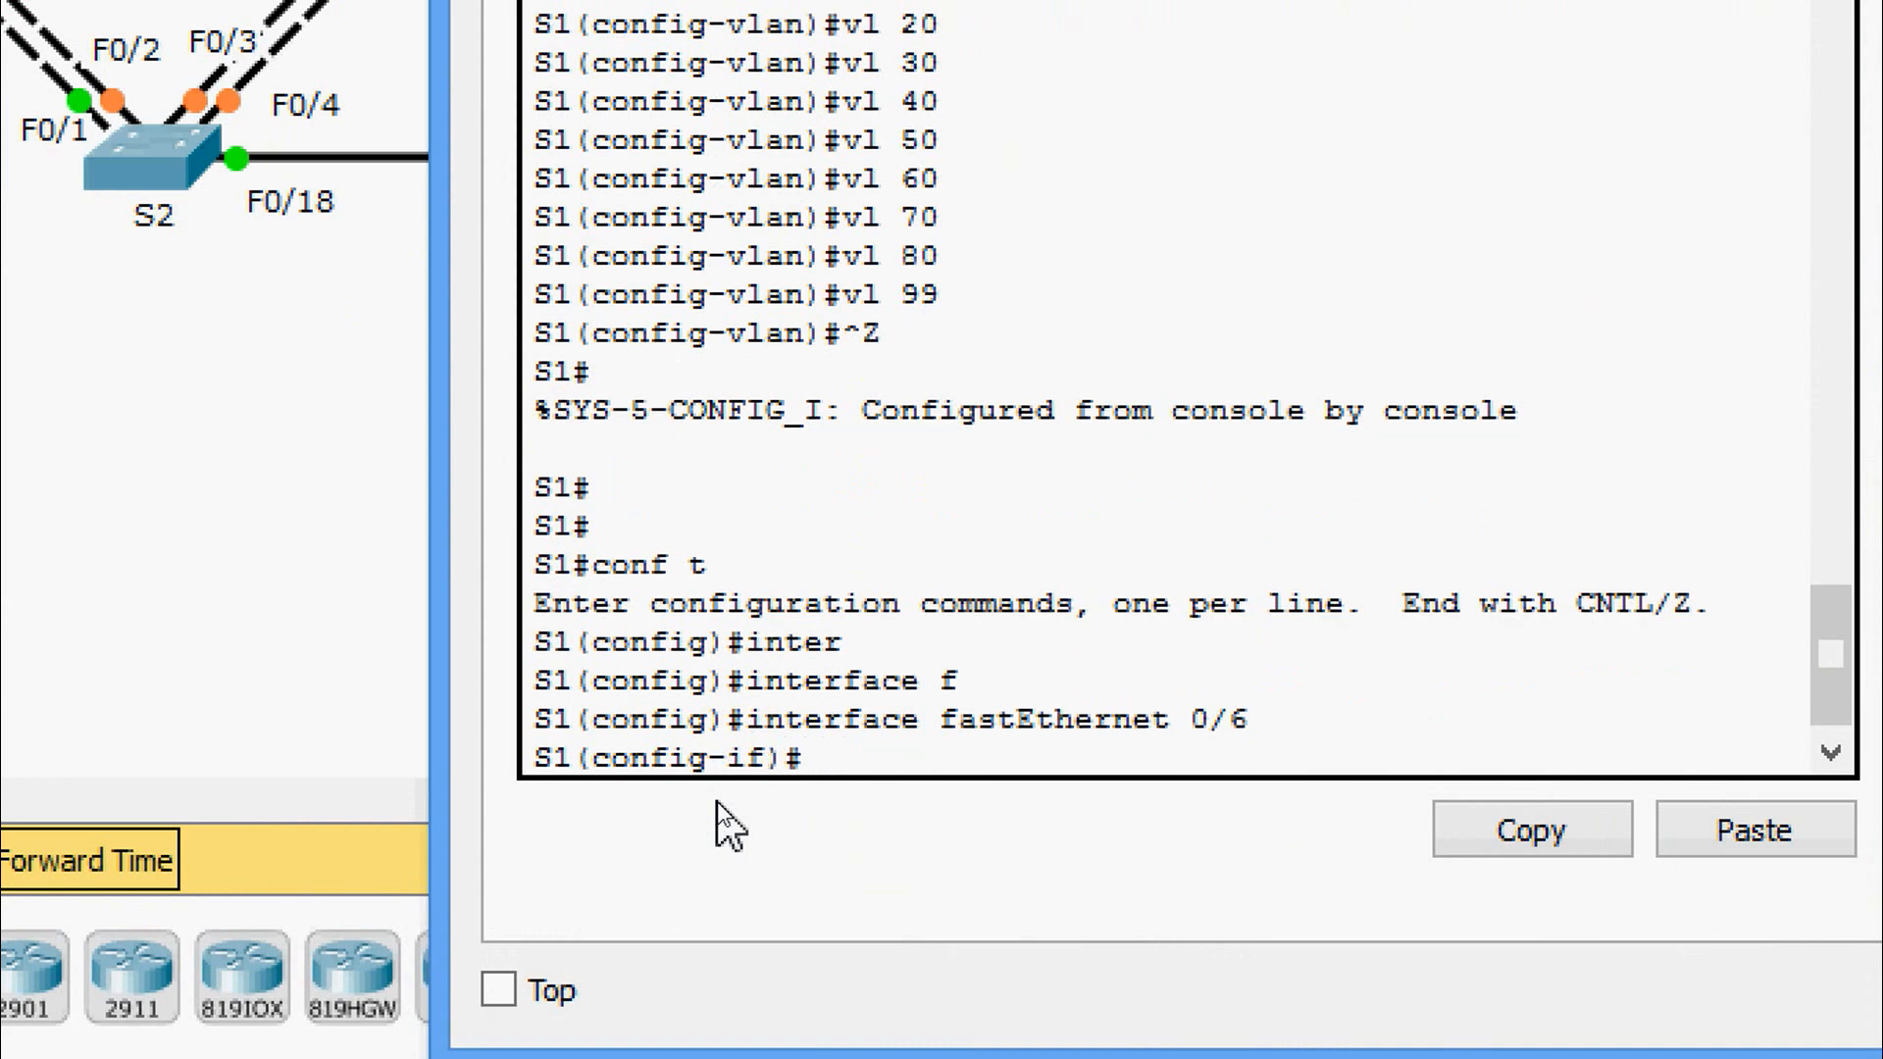
Assign port FastEthernet 0/6 of switch S1 to access VLAN 30.
text(swi)
key(Tab)
text(ac)
key(Tab)
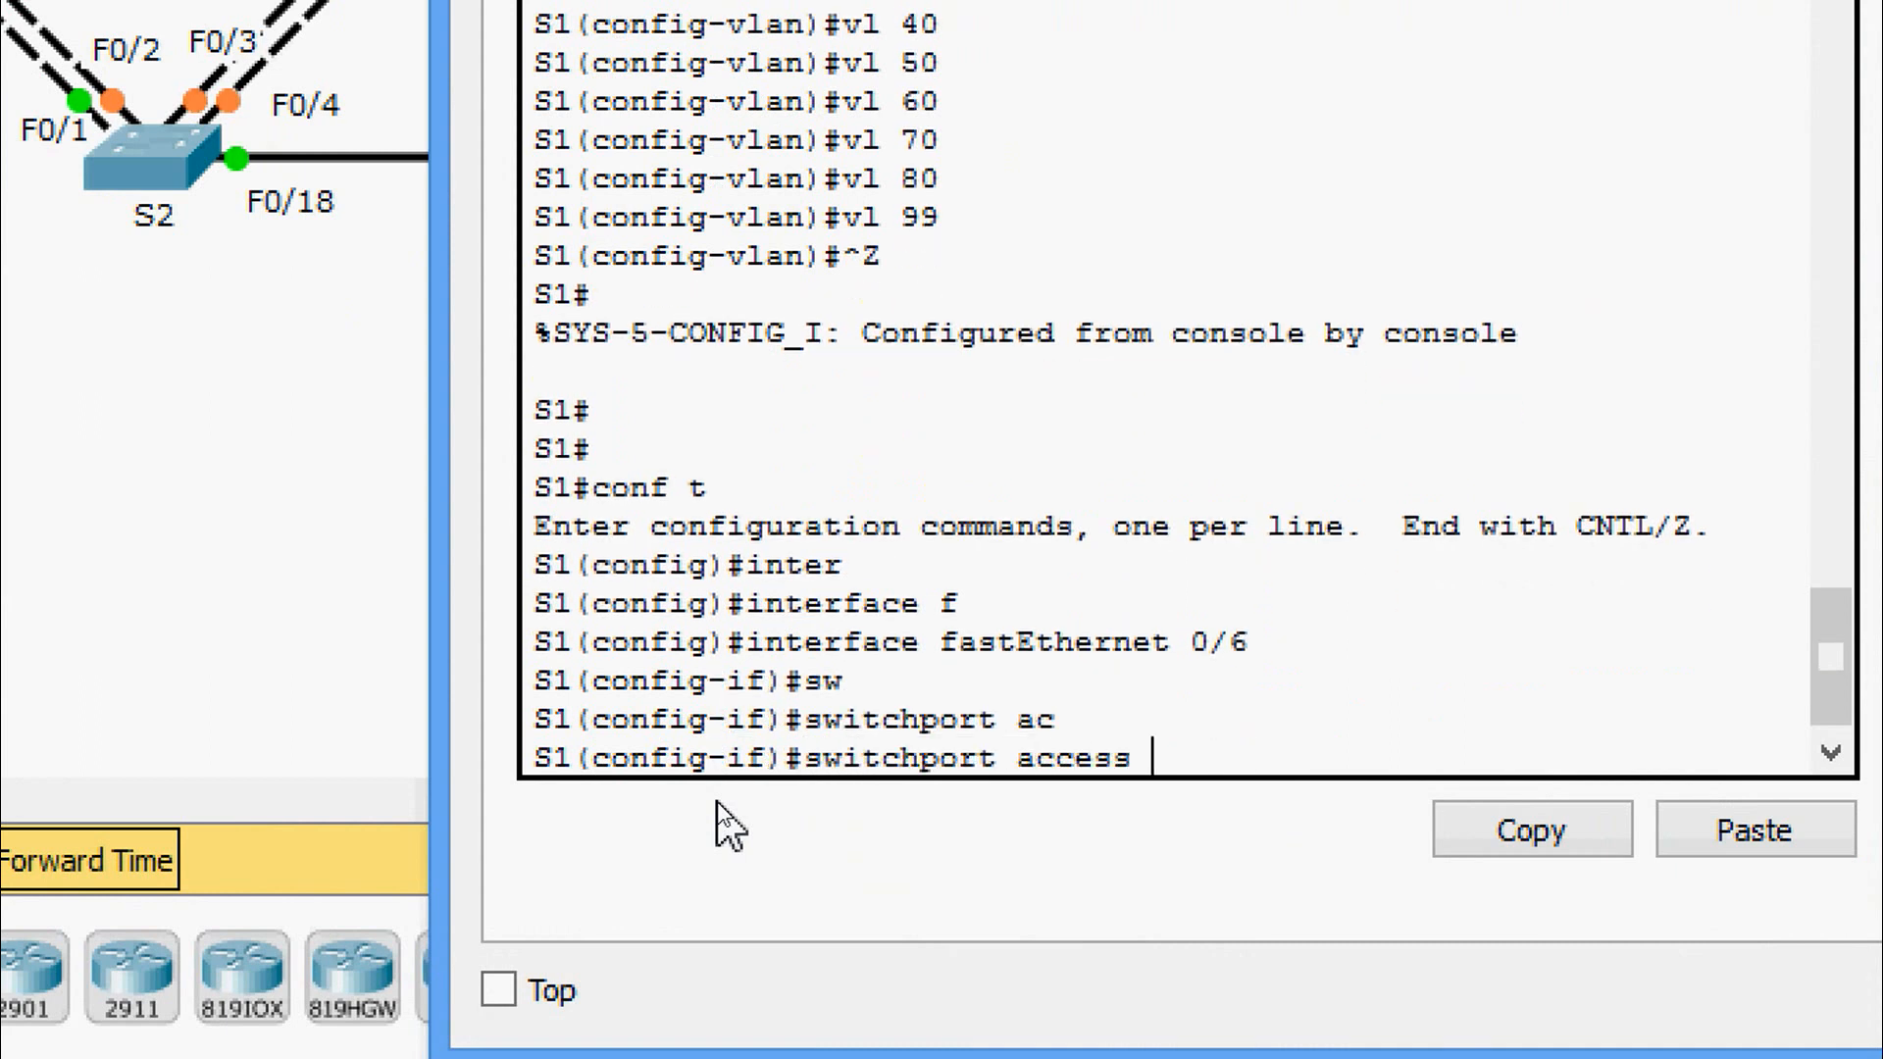
text(bvl)
key(Tab)
key(BackSpace)
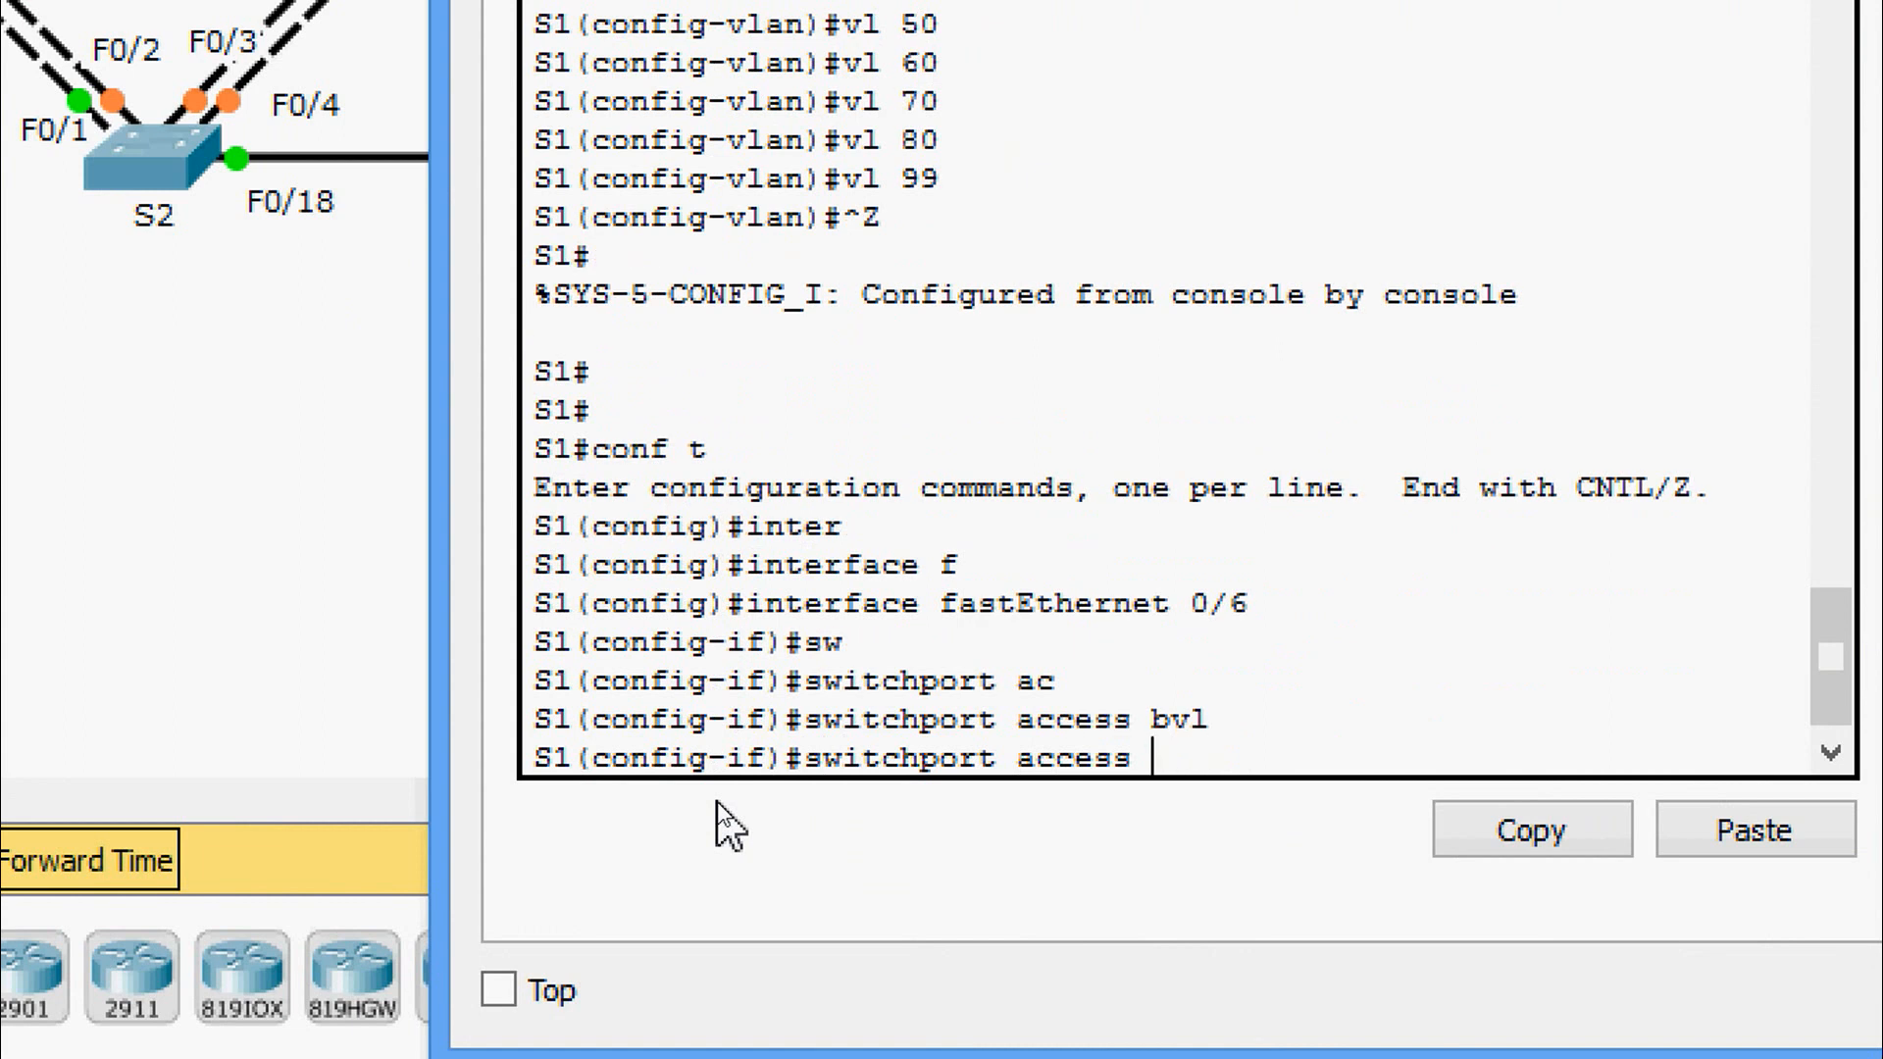
text(vl)
key(Tab)
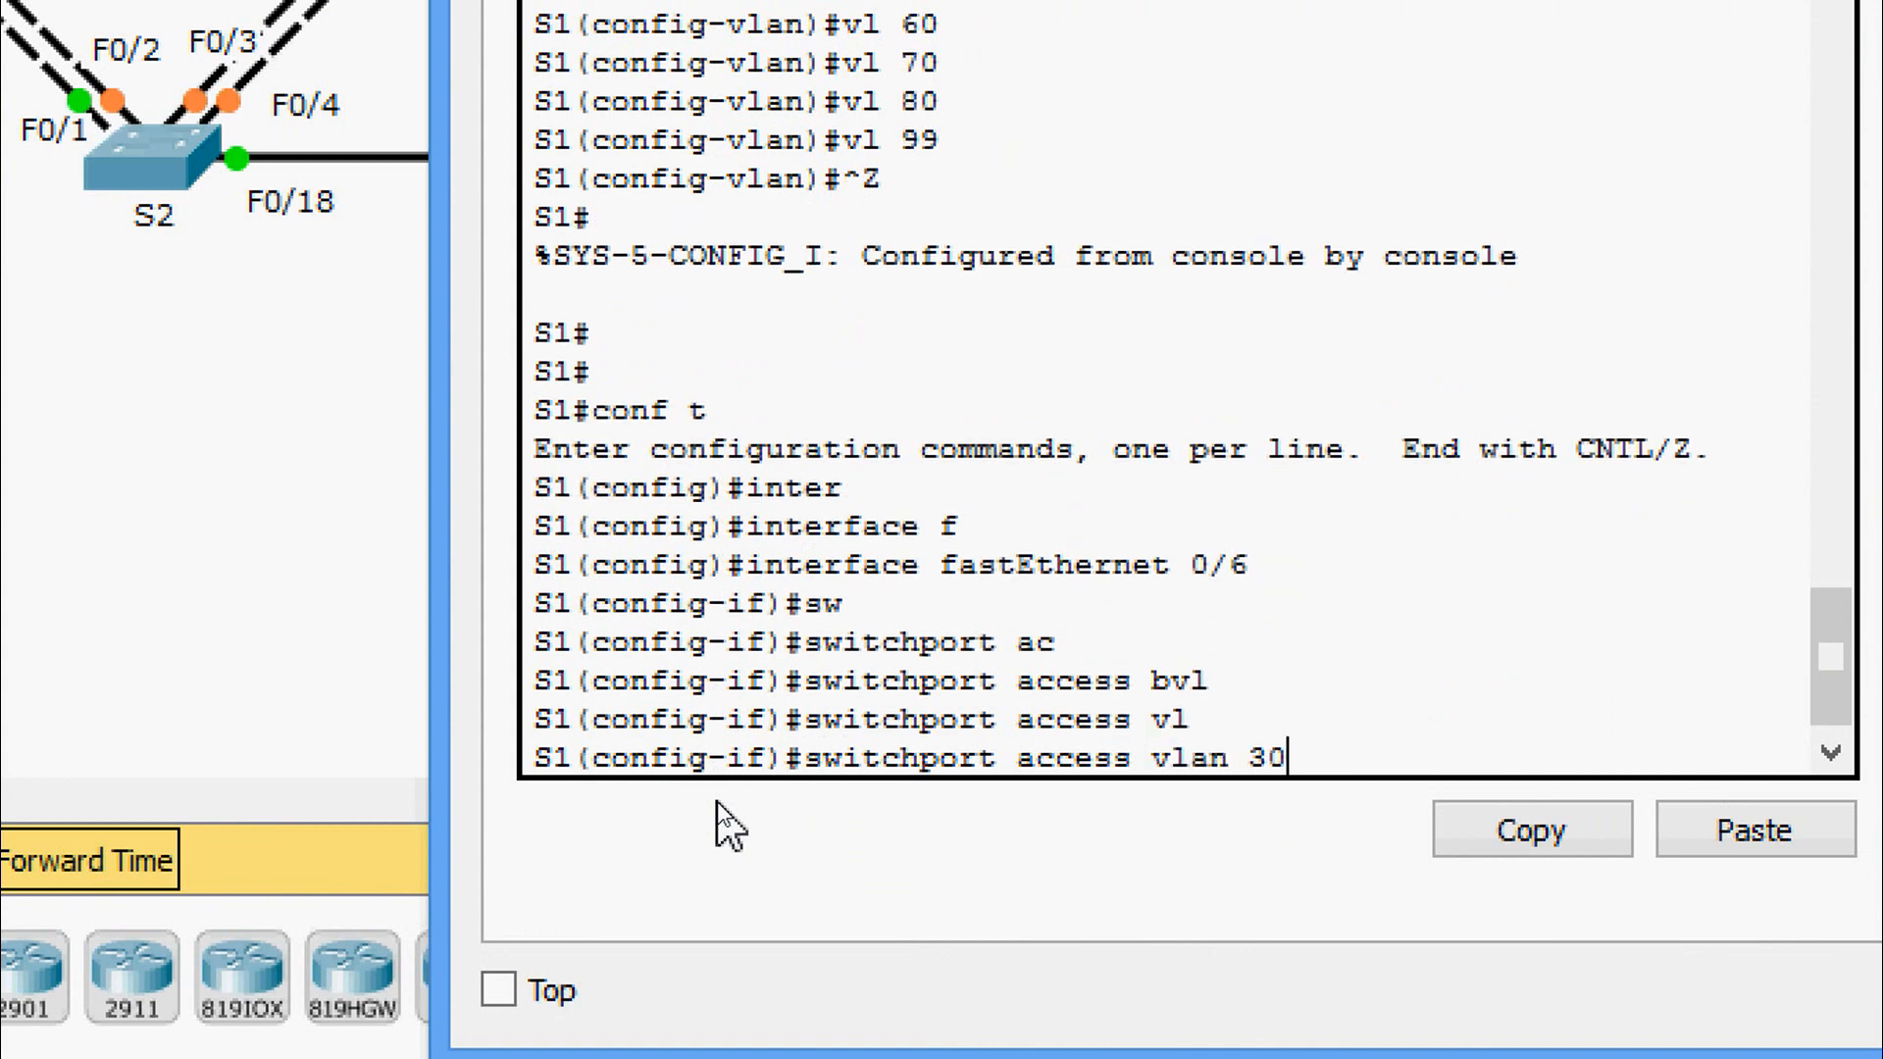
text(30)
key(Return)
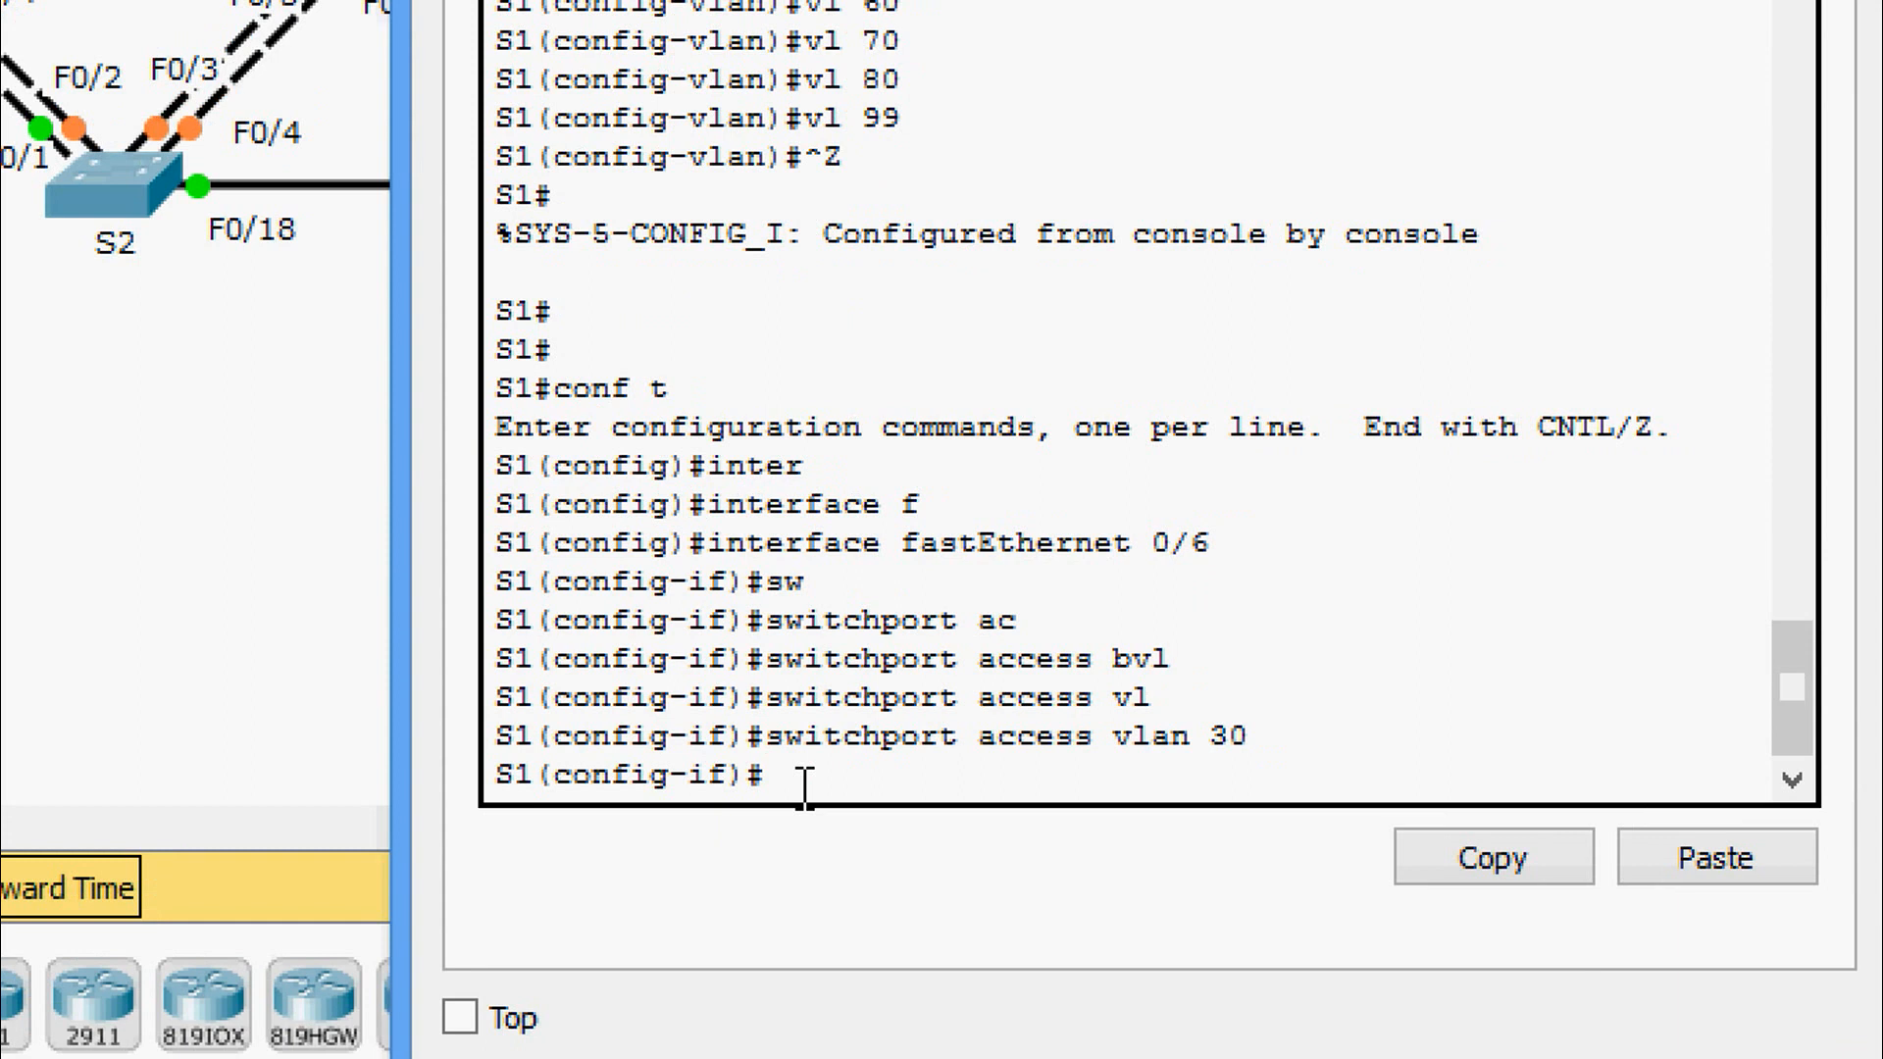
Leave configuration mode on switch S1 and save its running-config to startup-config, accepting the default destination filename.
key(ctrl+z)
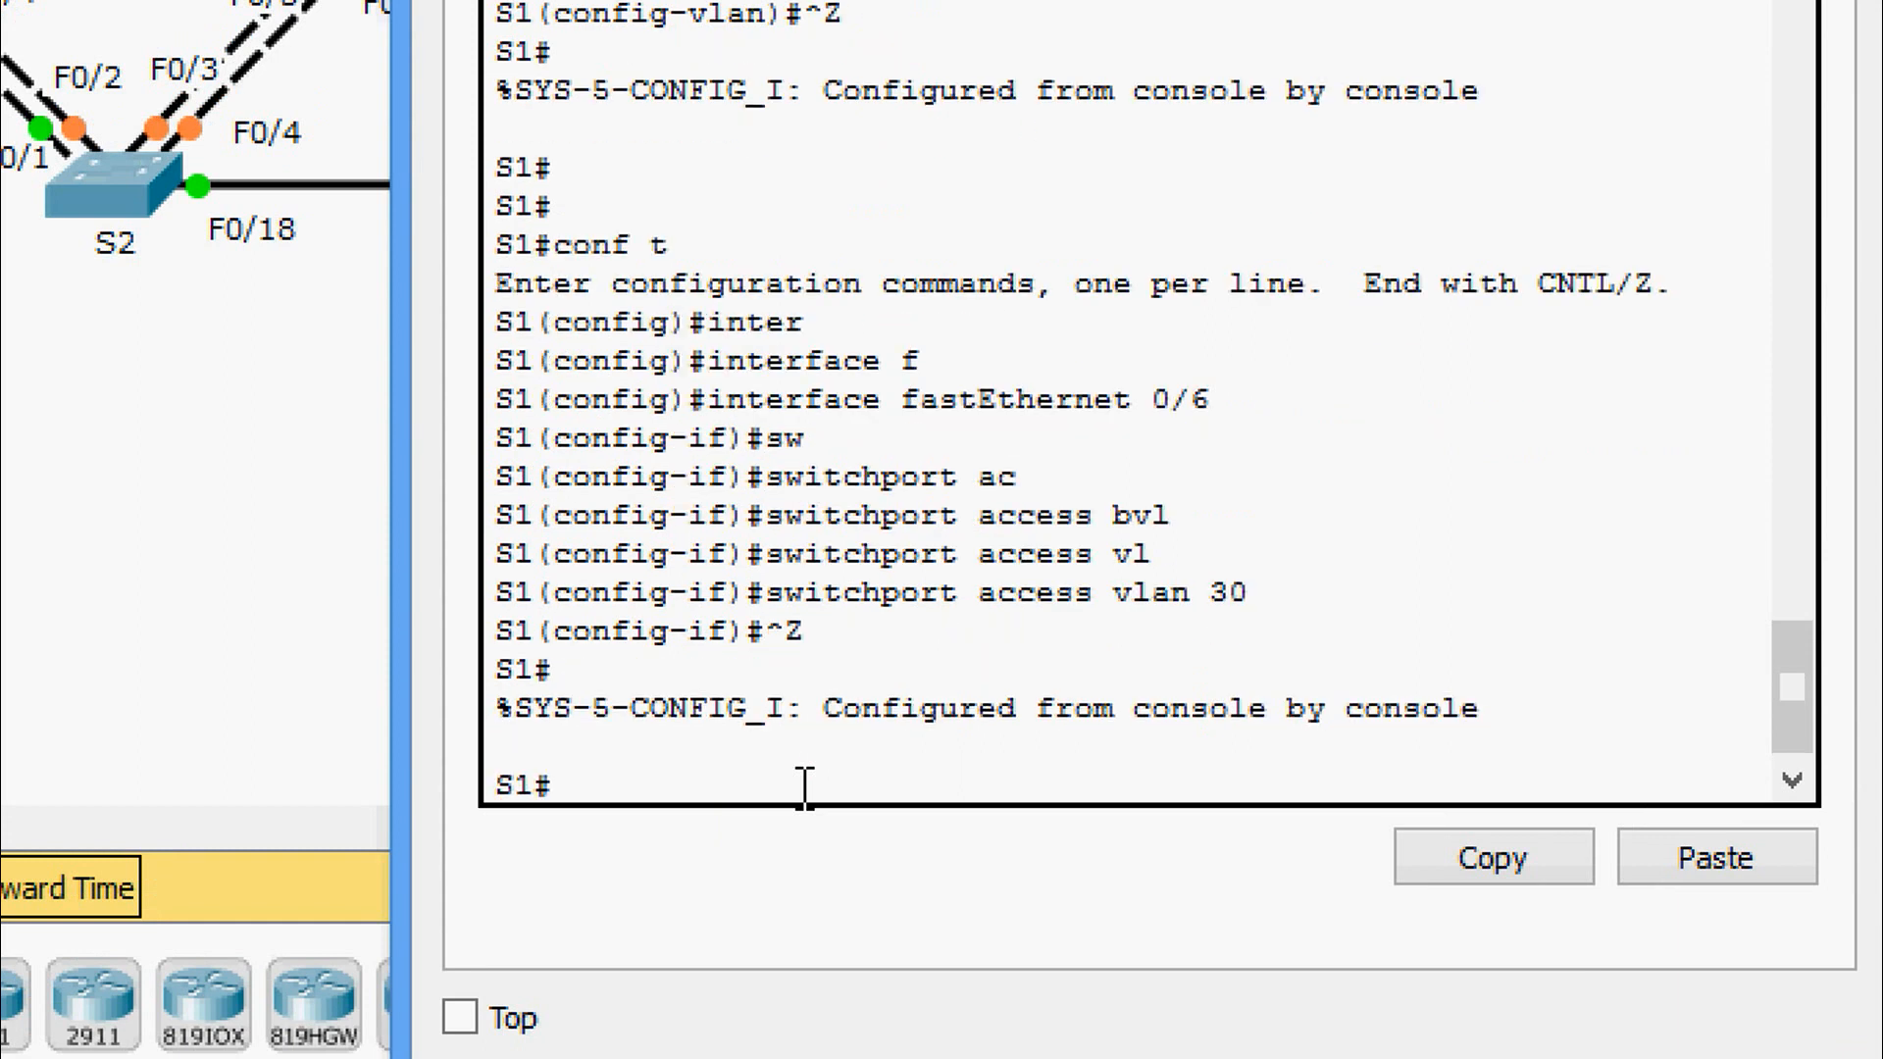
text(cop)
key(Tab)
text(ru)
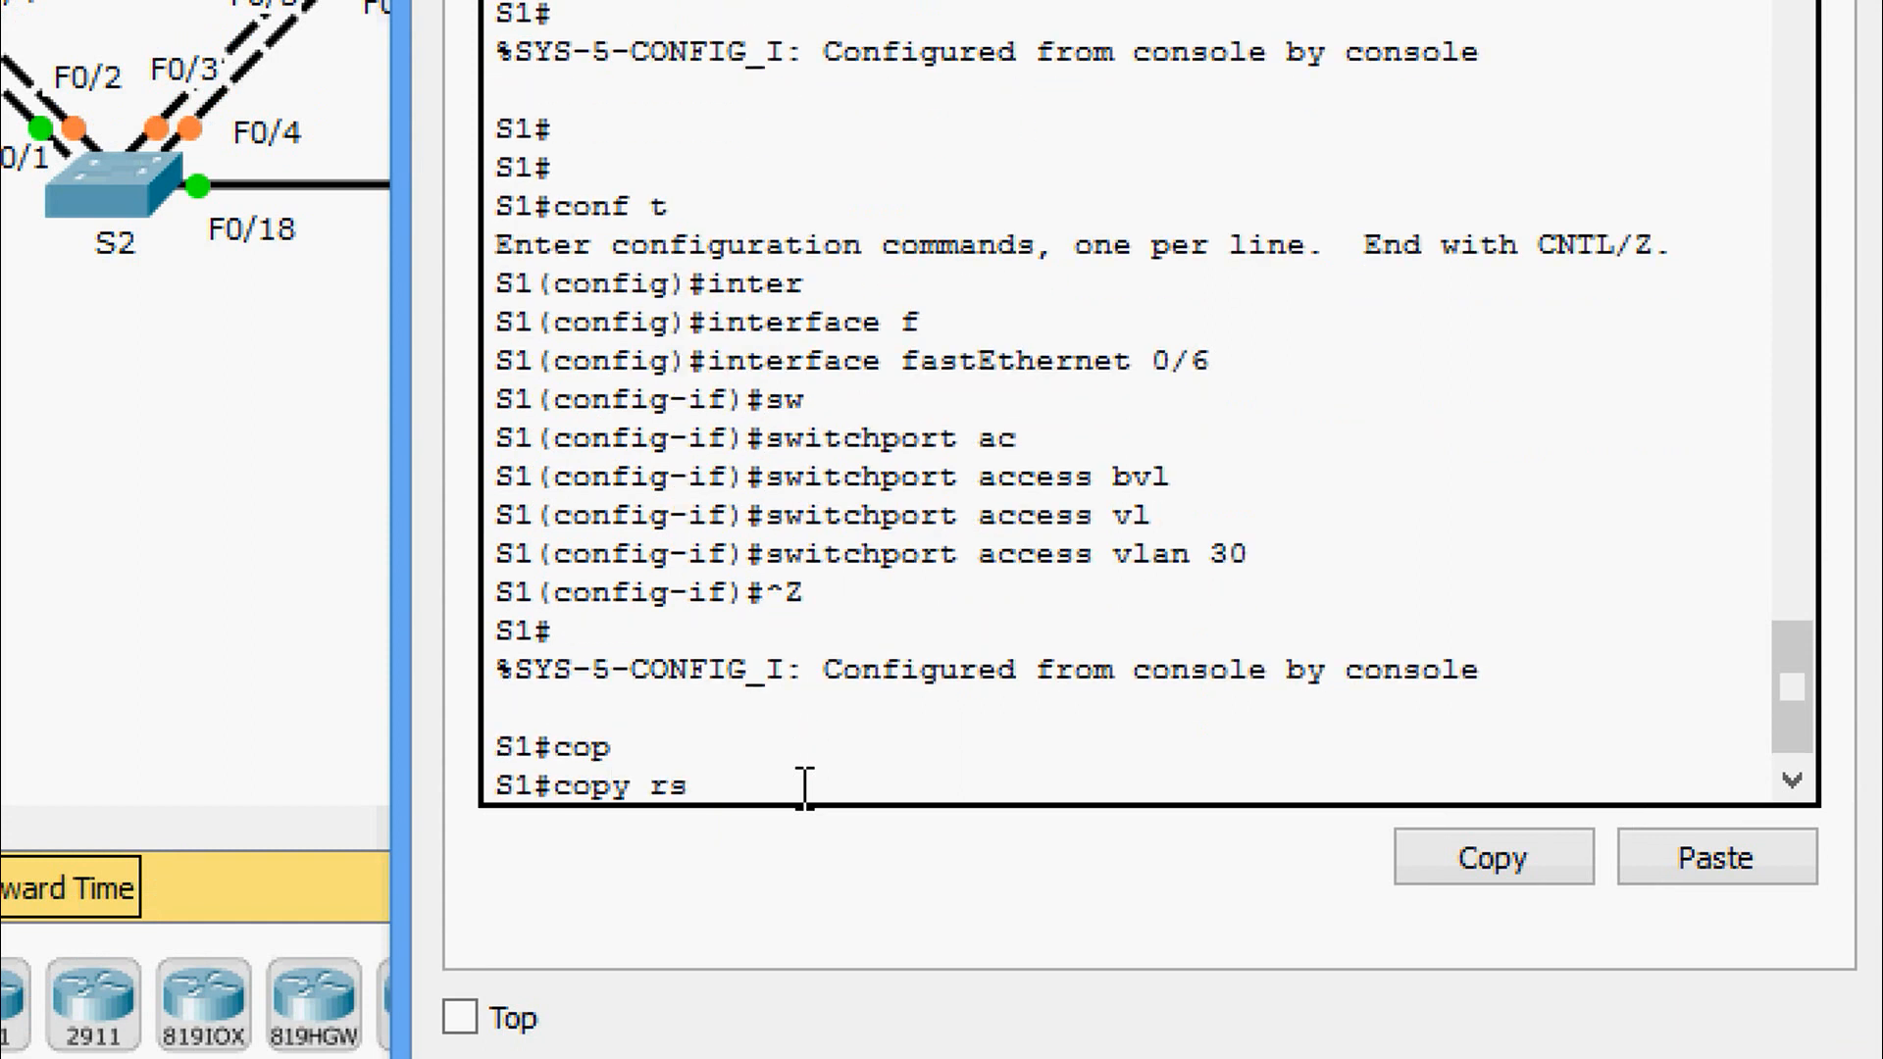
key(Tab)
text(st)
key(Tab)
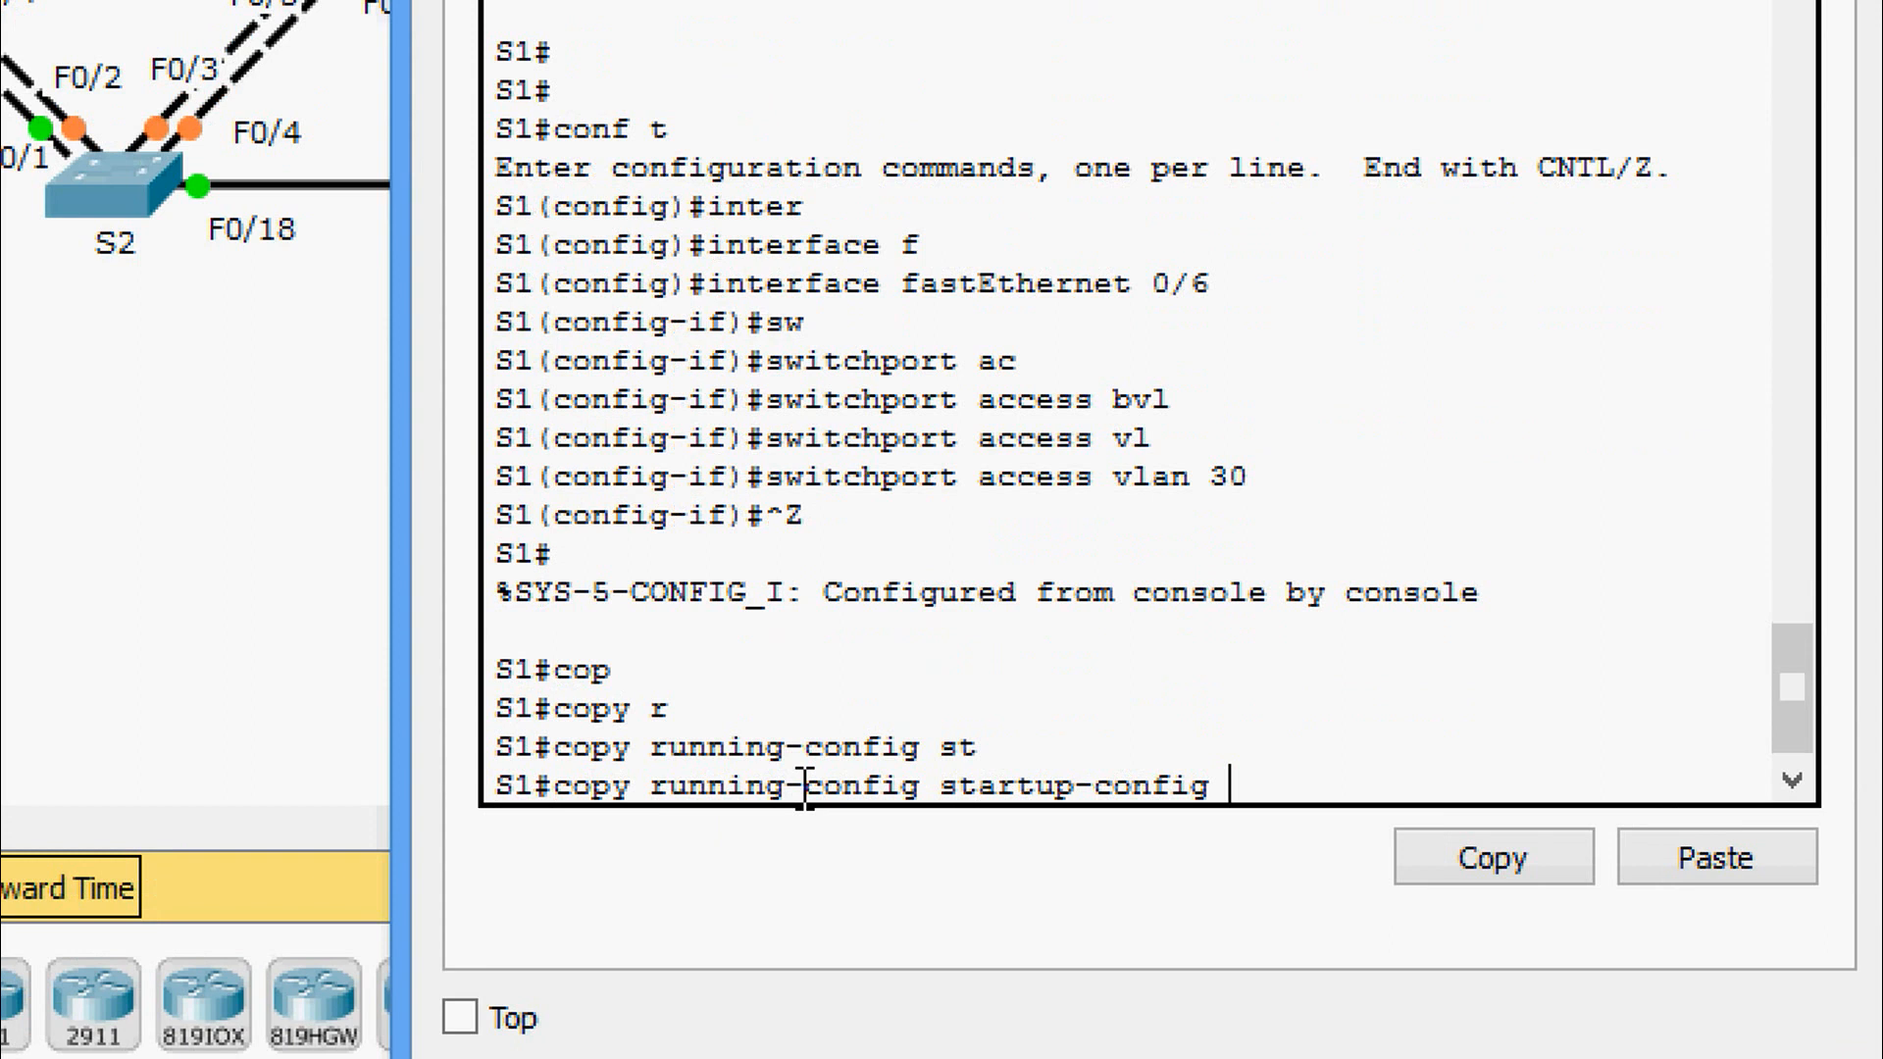
key(Return)
key(Return)
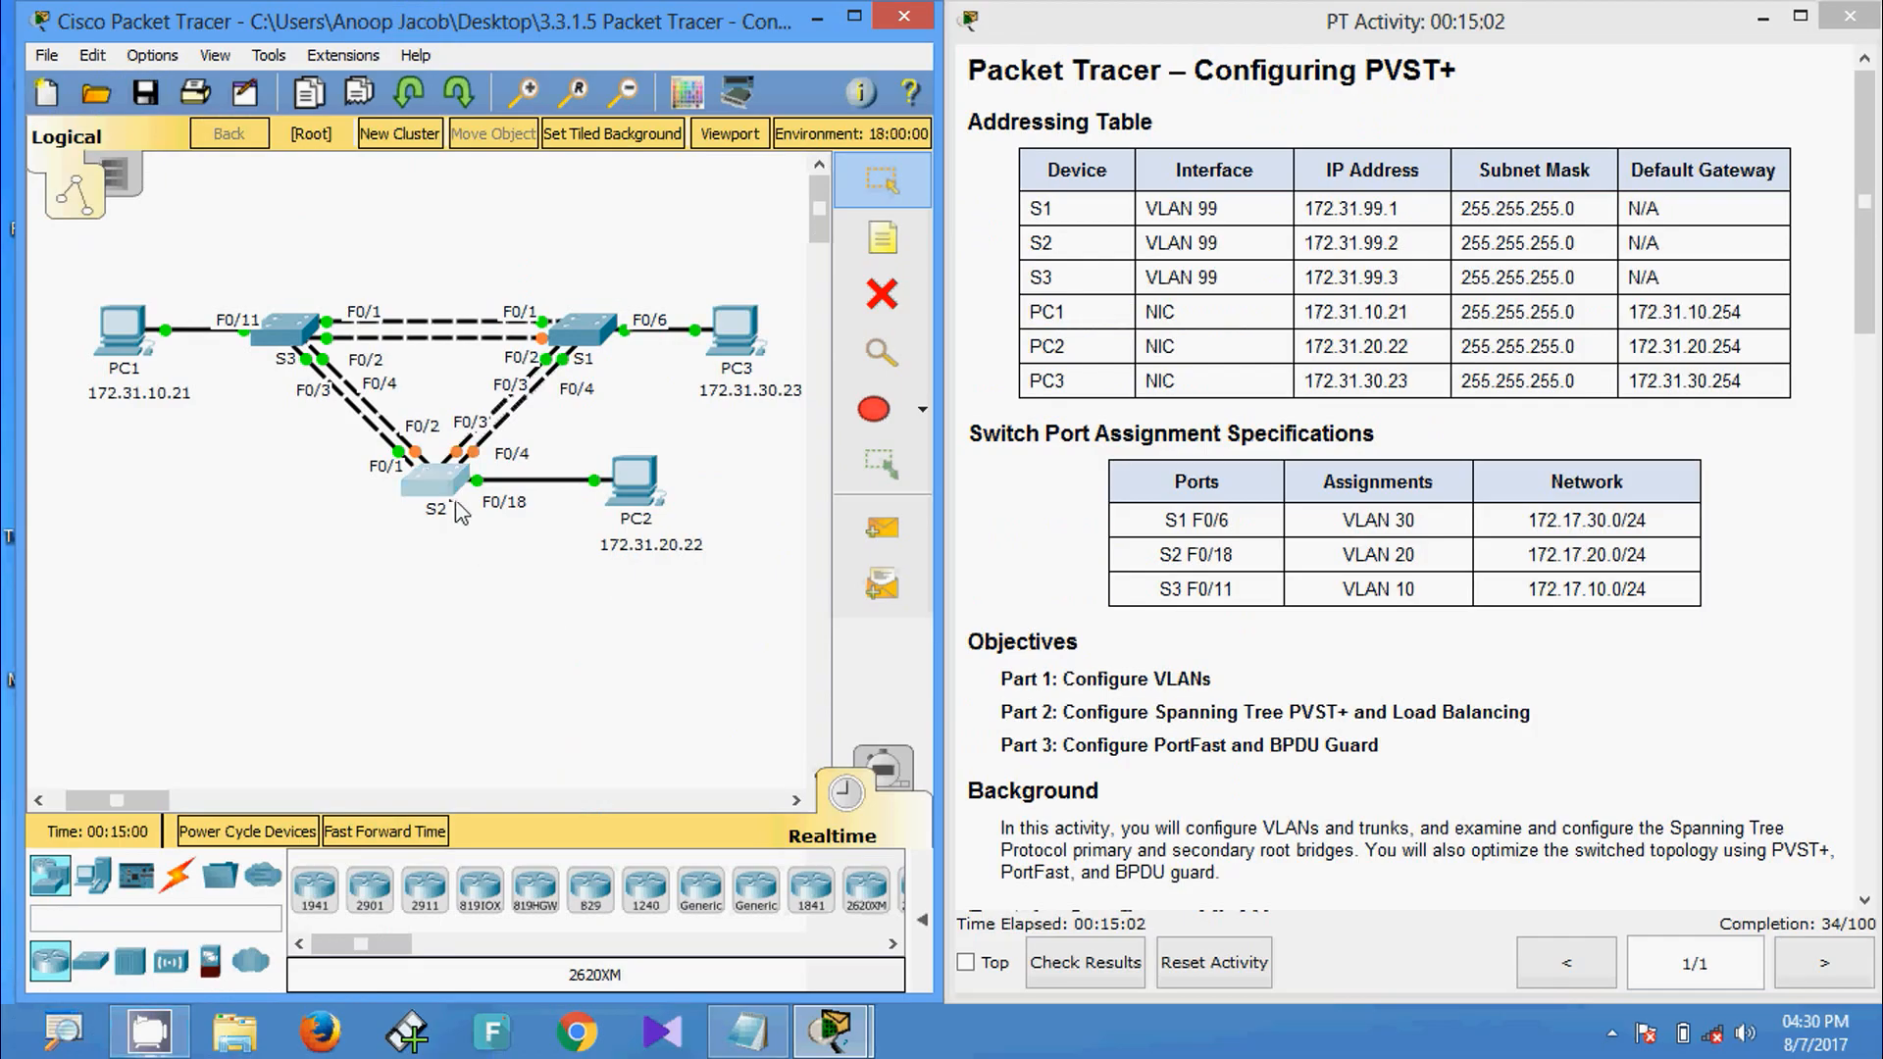
Reopen the command line of switch S2, leave VLAN configuration and enter interface configuration mode for FastEthernet 0/18.
click(434, 480)
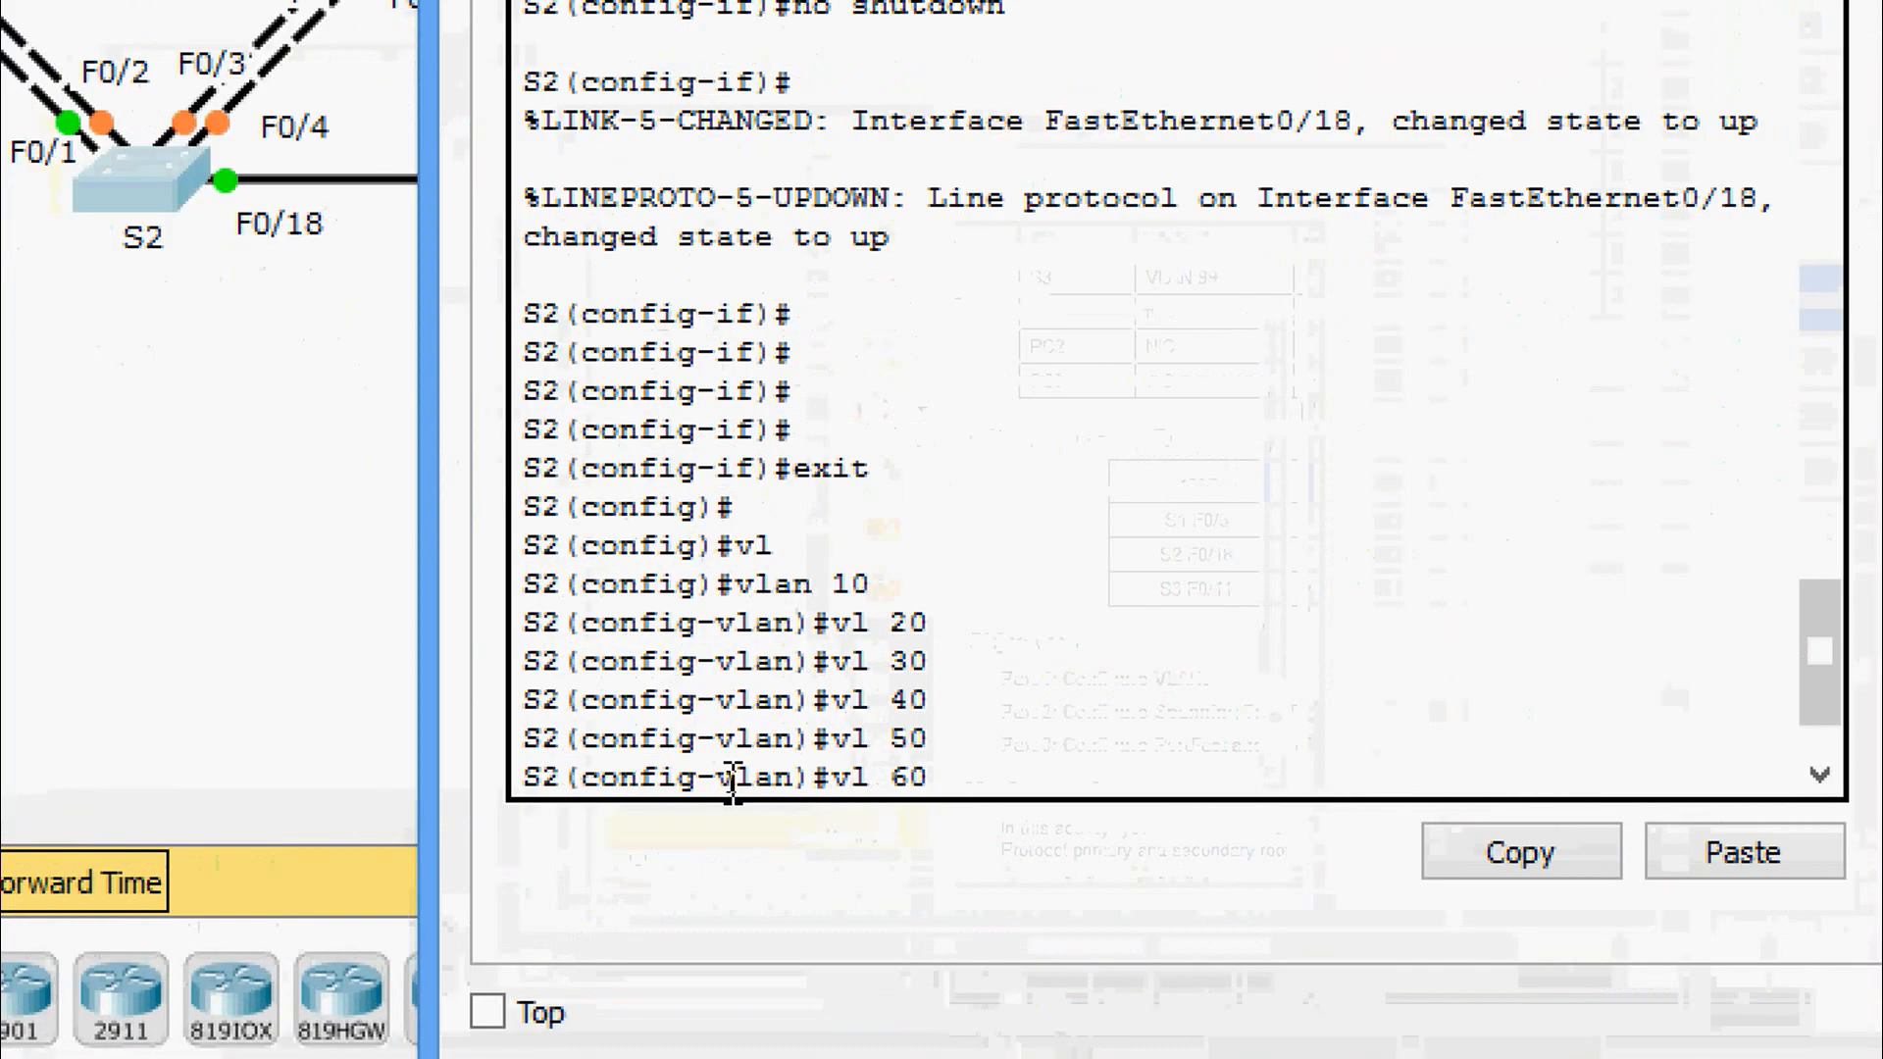
key(Return)
key(Return)
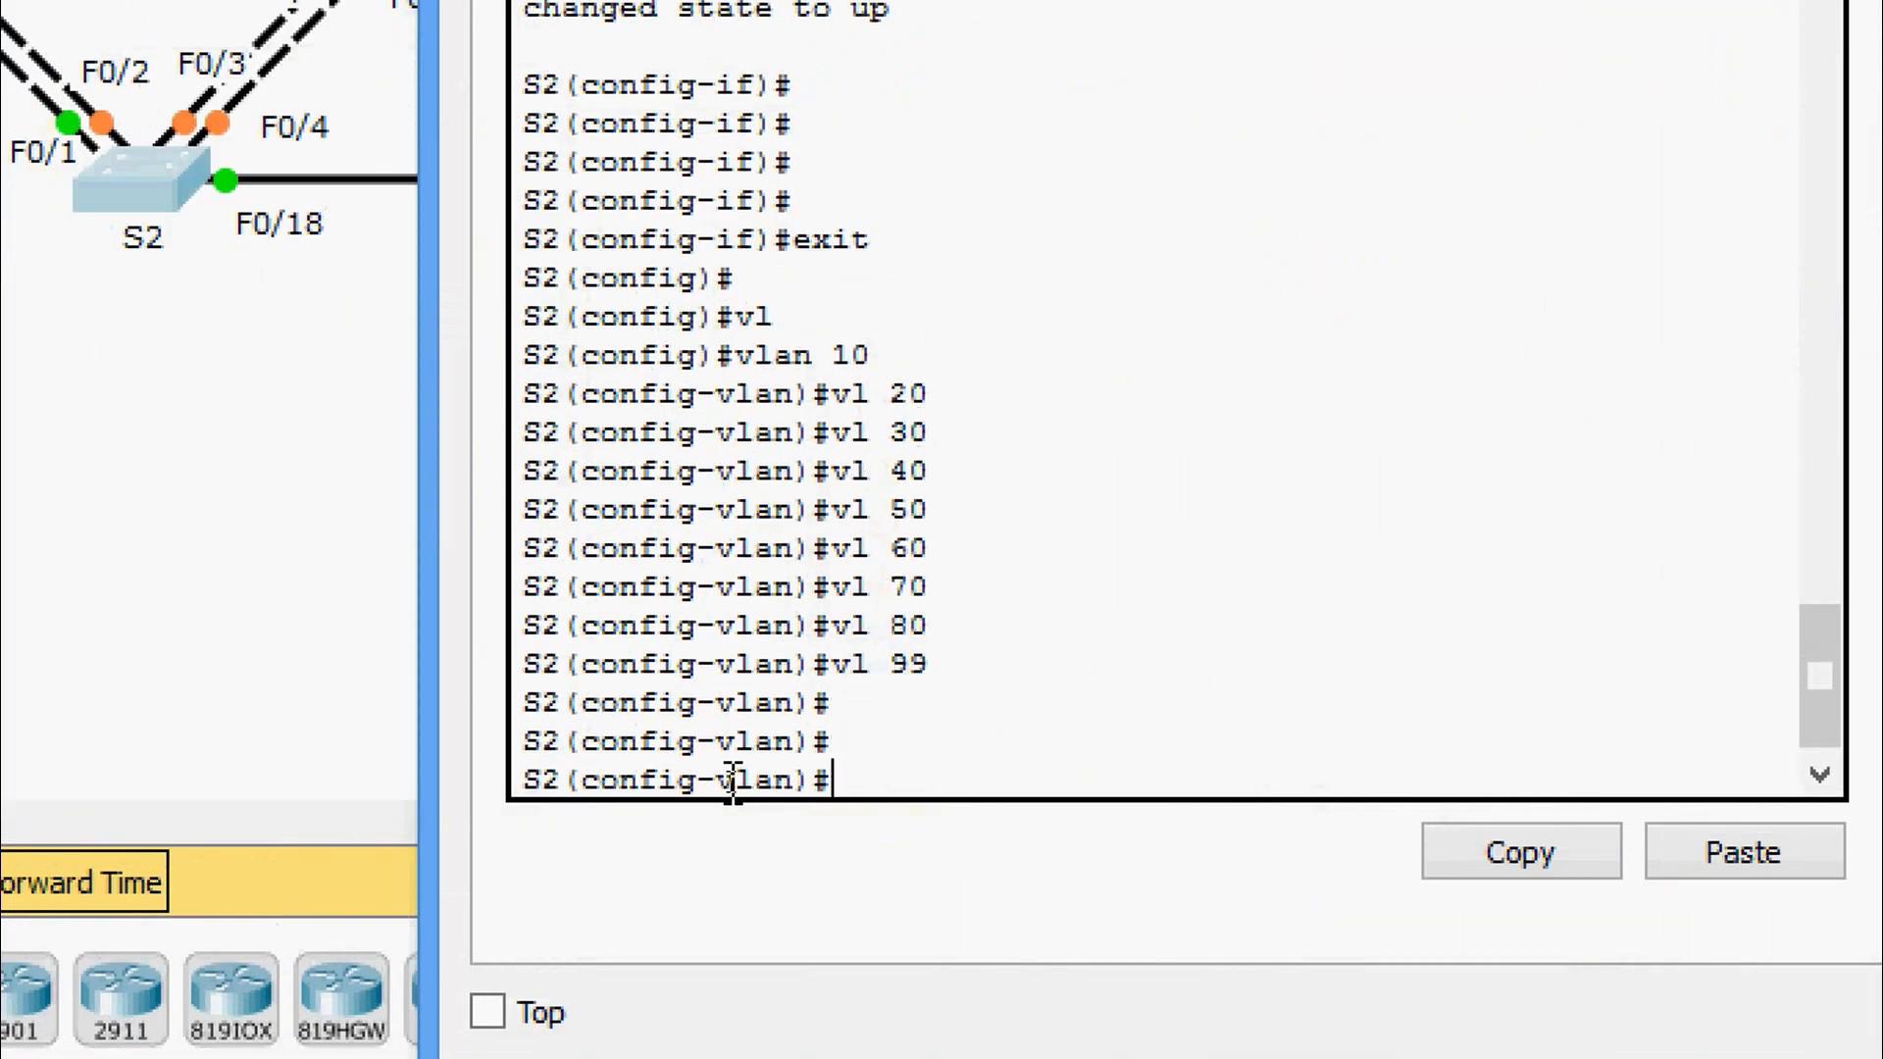
text(exit)
key(Return)
text(inter)
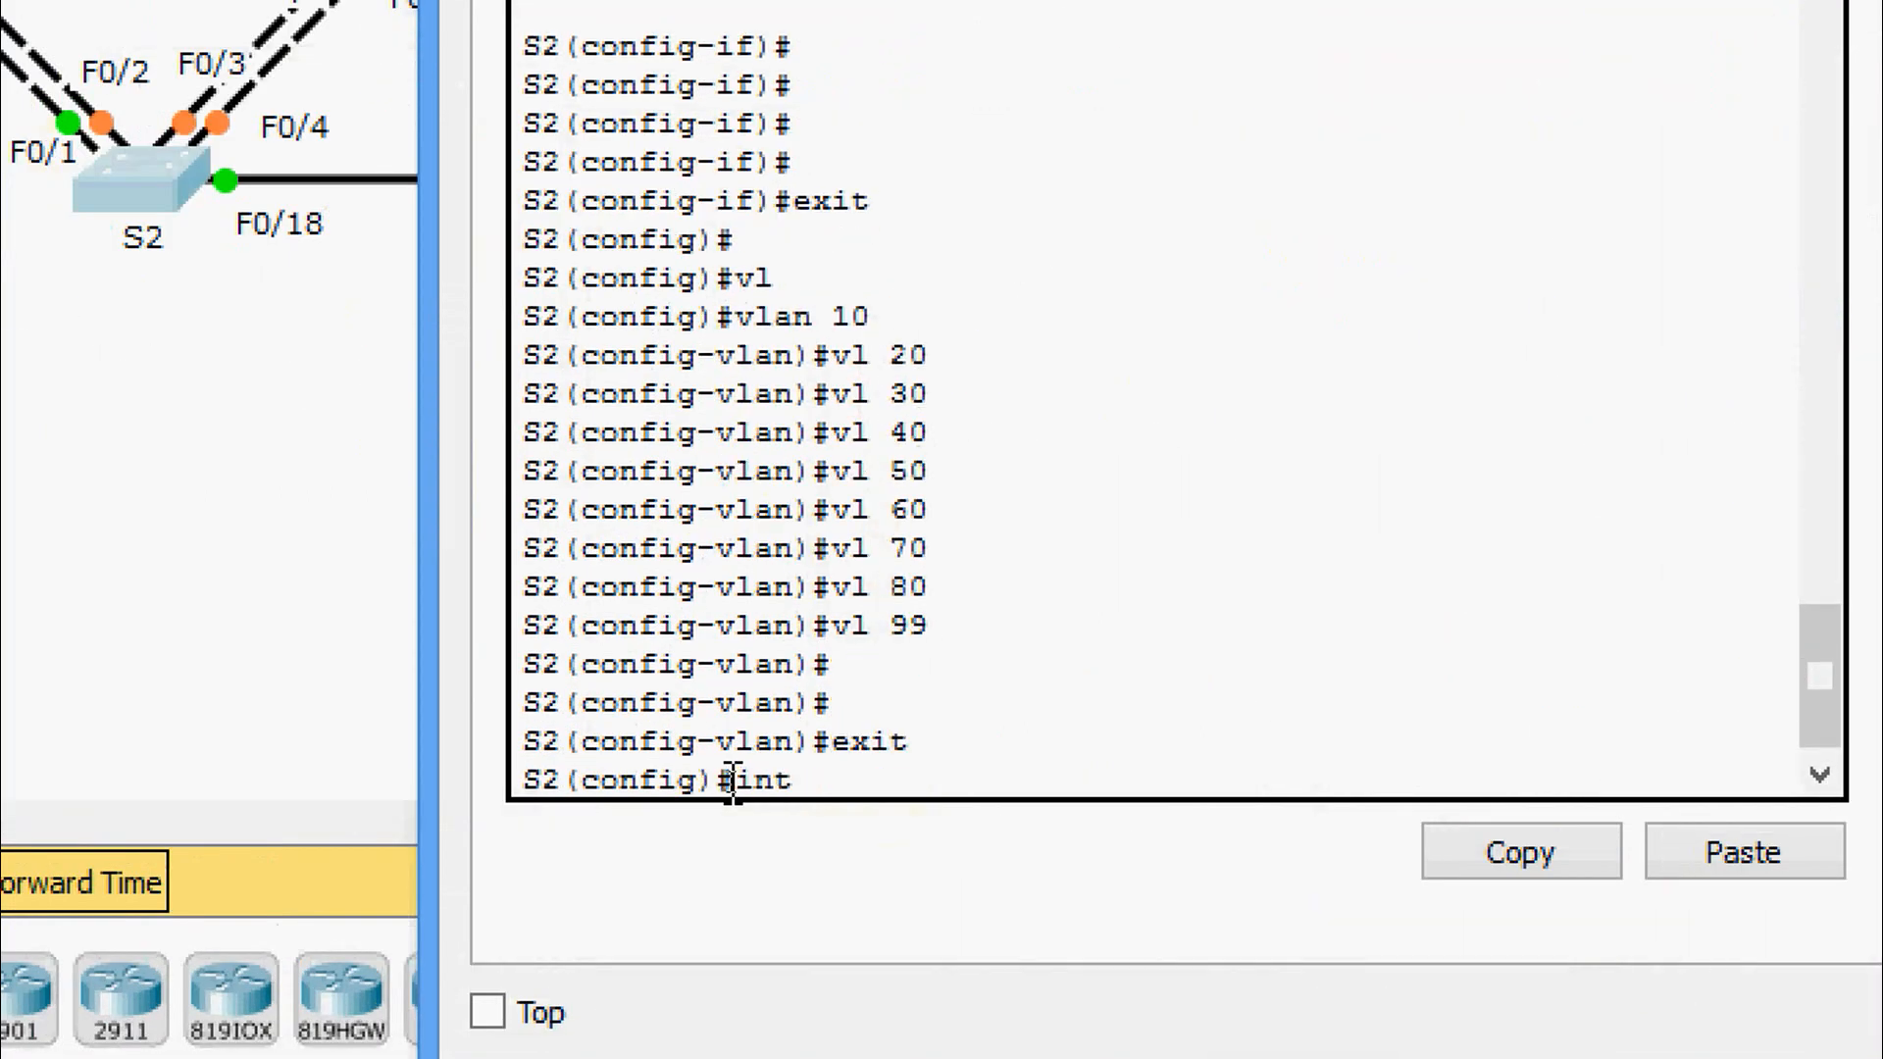
key(Tab)
text(fa)
key(Tab)
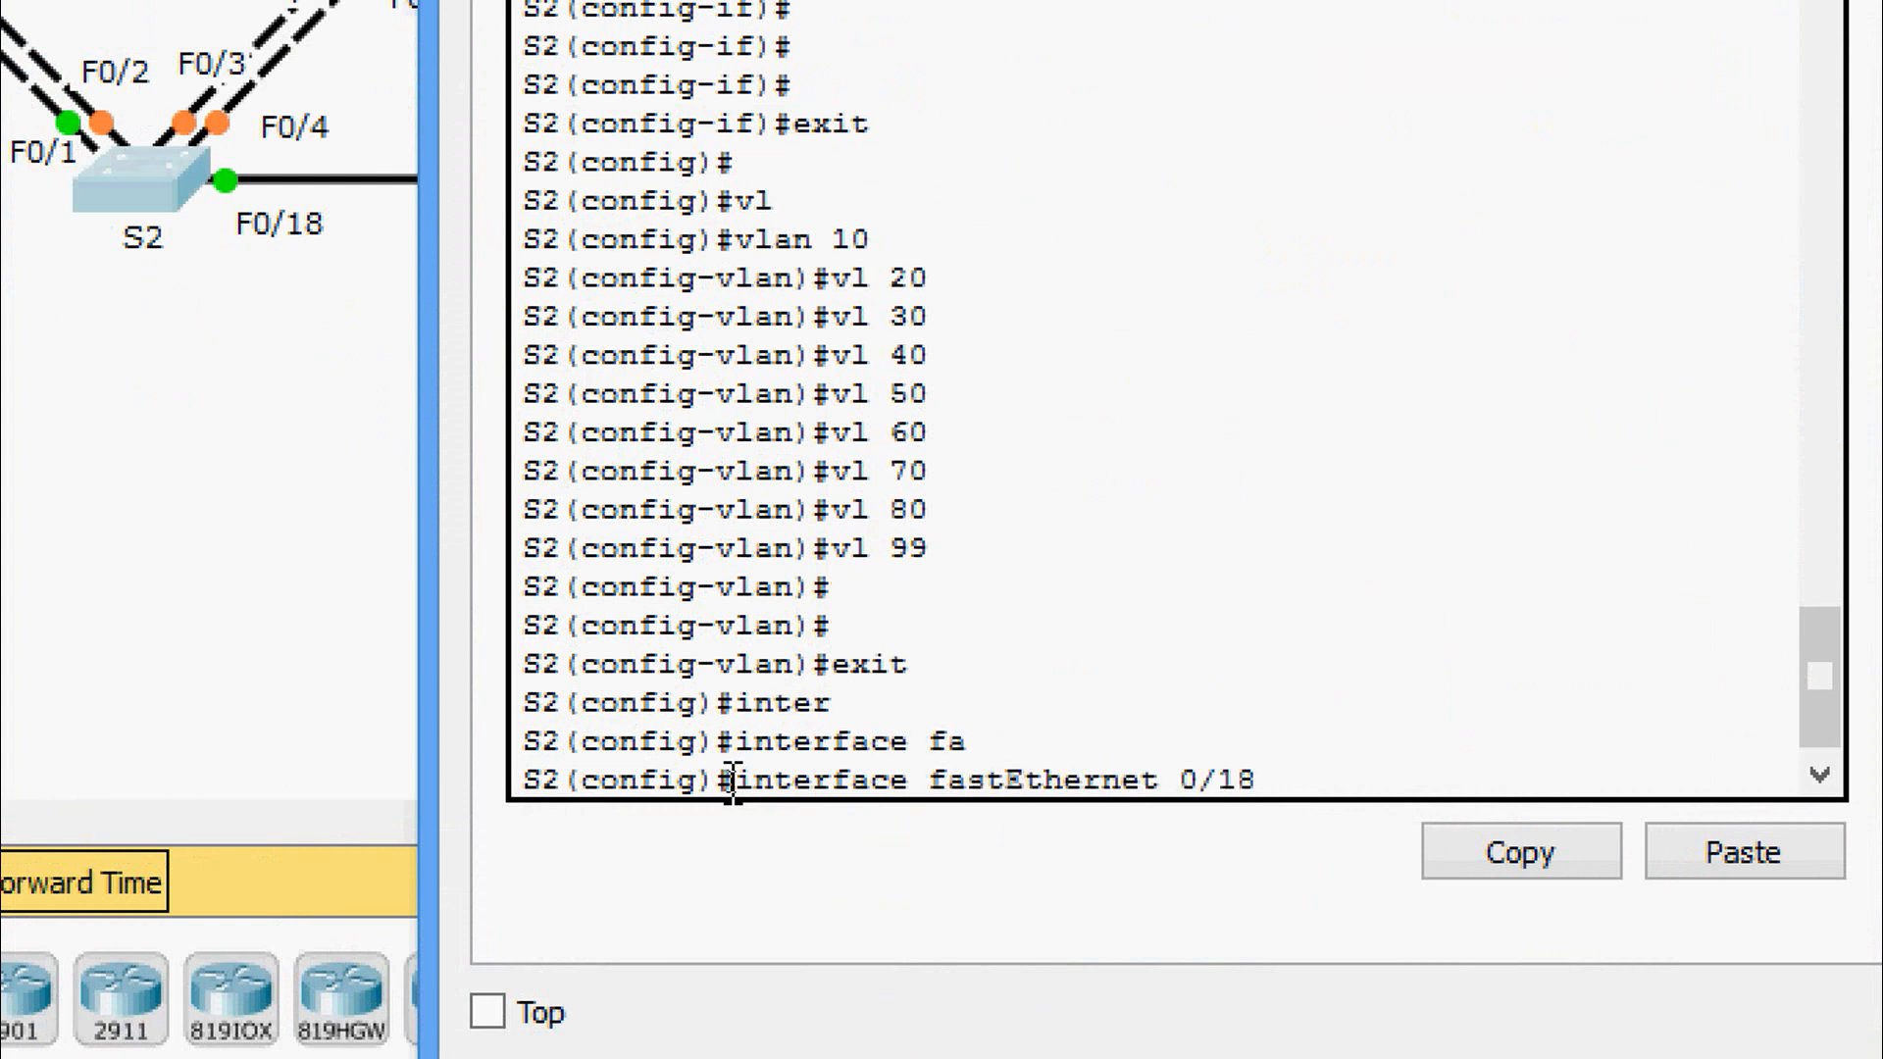
text(0/18)
key(Return)
Assign port FastEthernet 0/18 of switch S2 to access VLAN 20.
text(s)
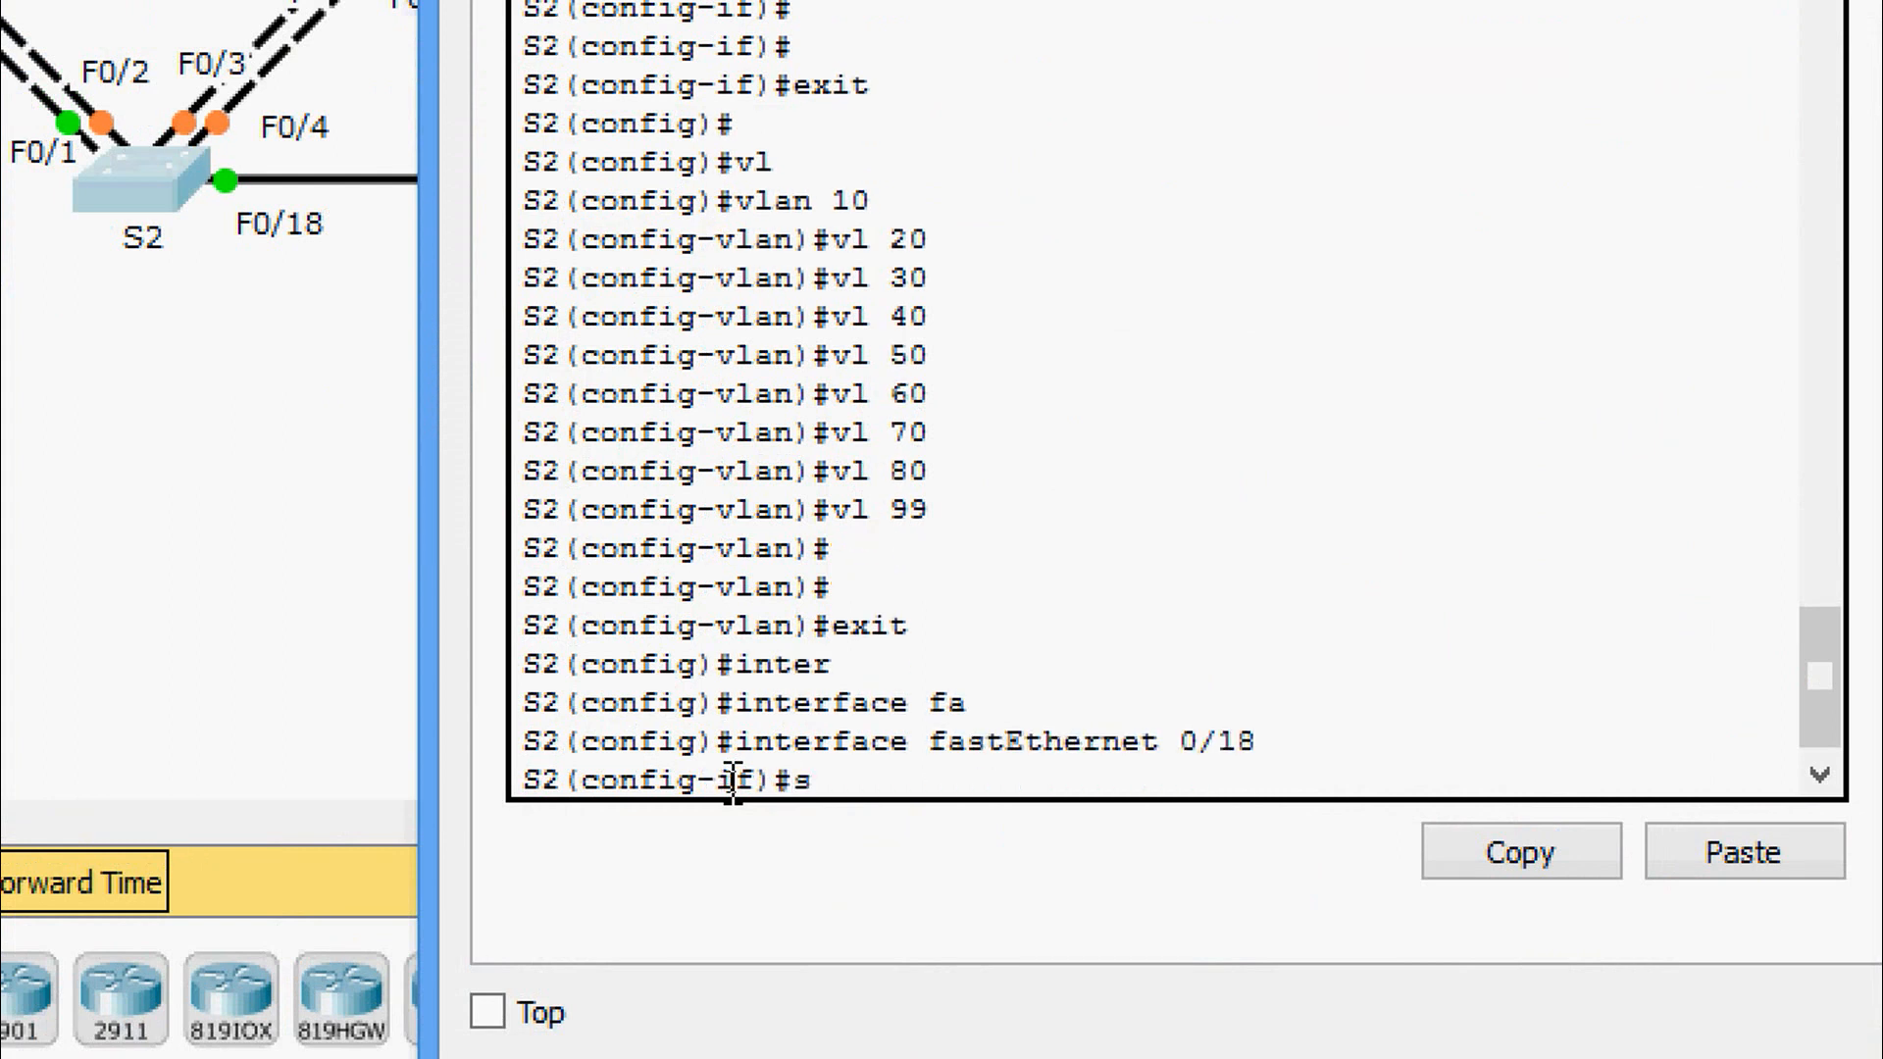
text(wi)
key(Tab)
text(ac)
key(Tab)
text(vl)
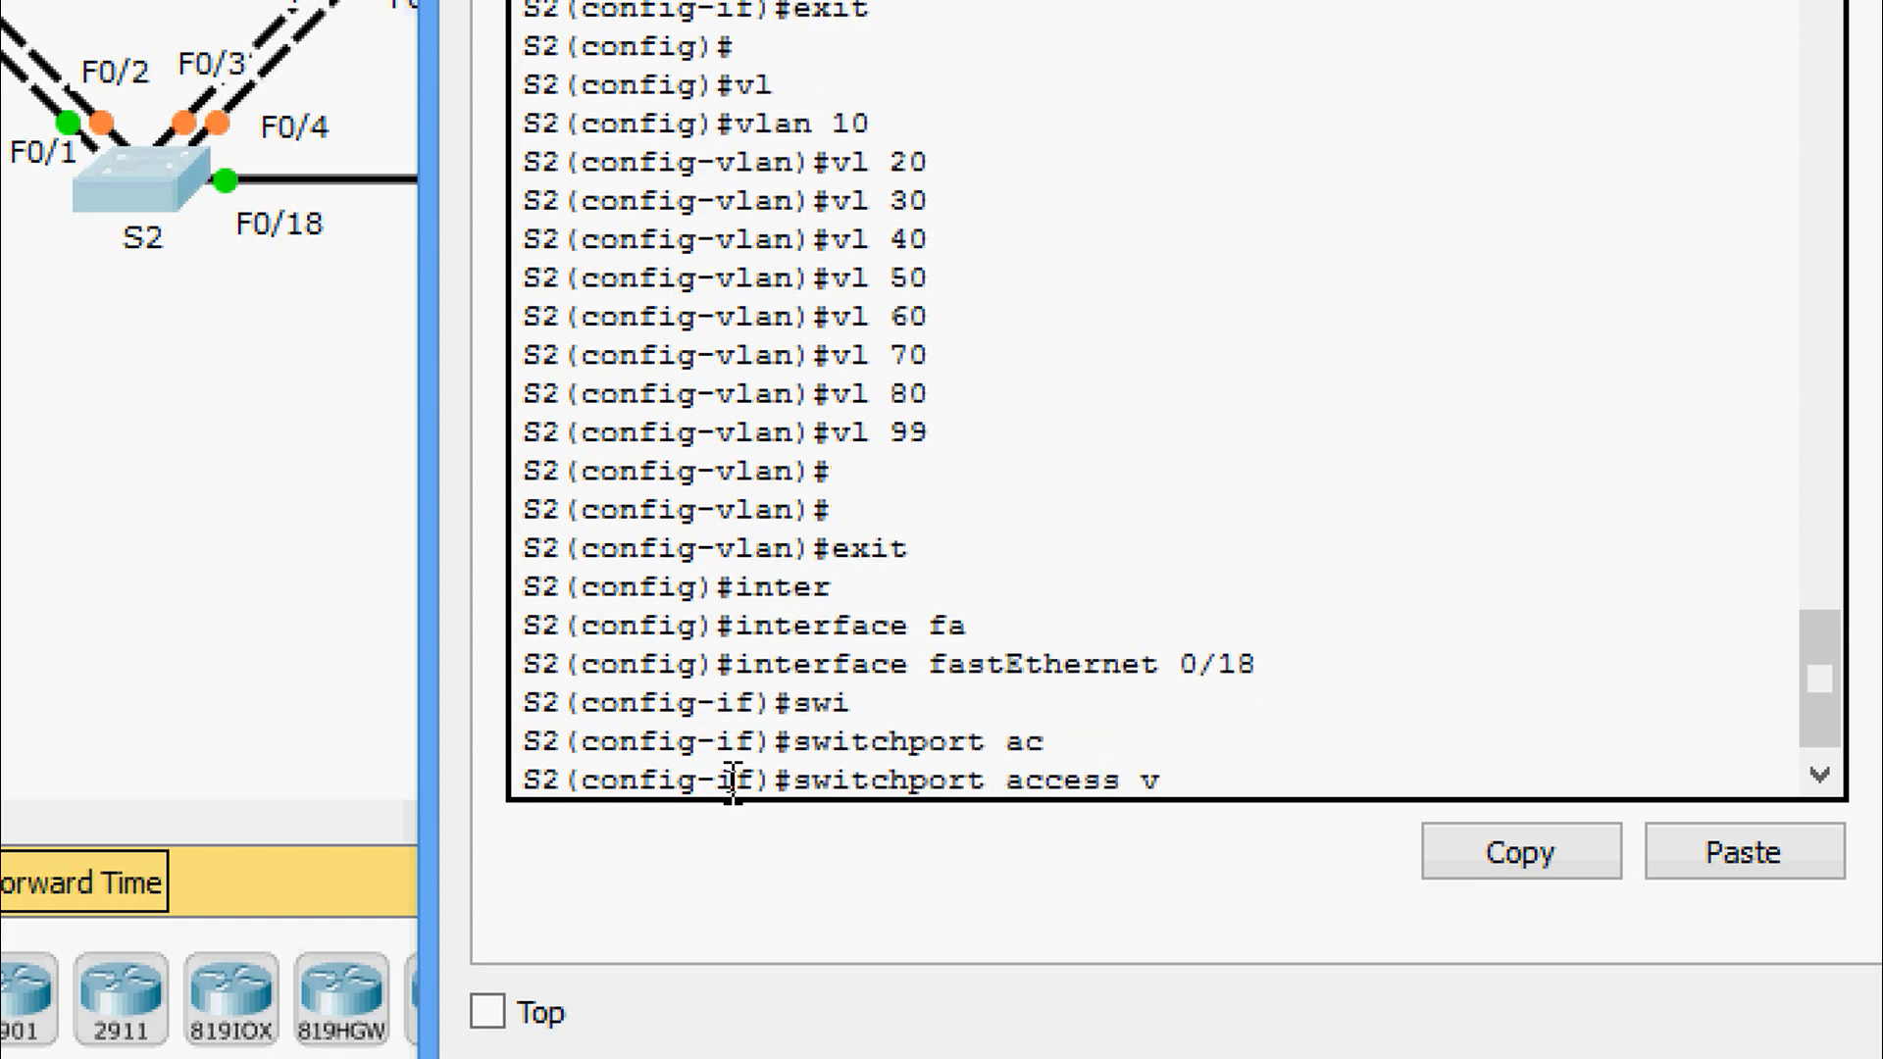
key(Tab)
text(2)
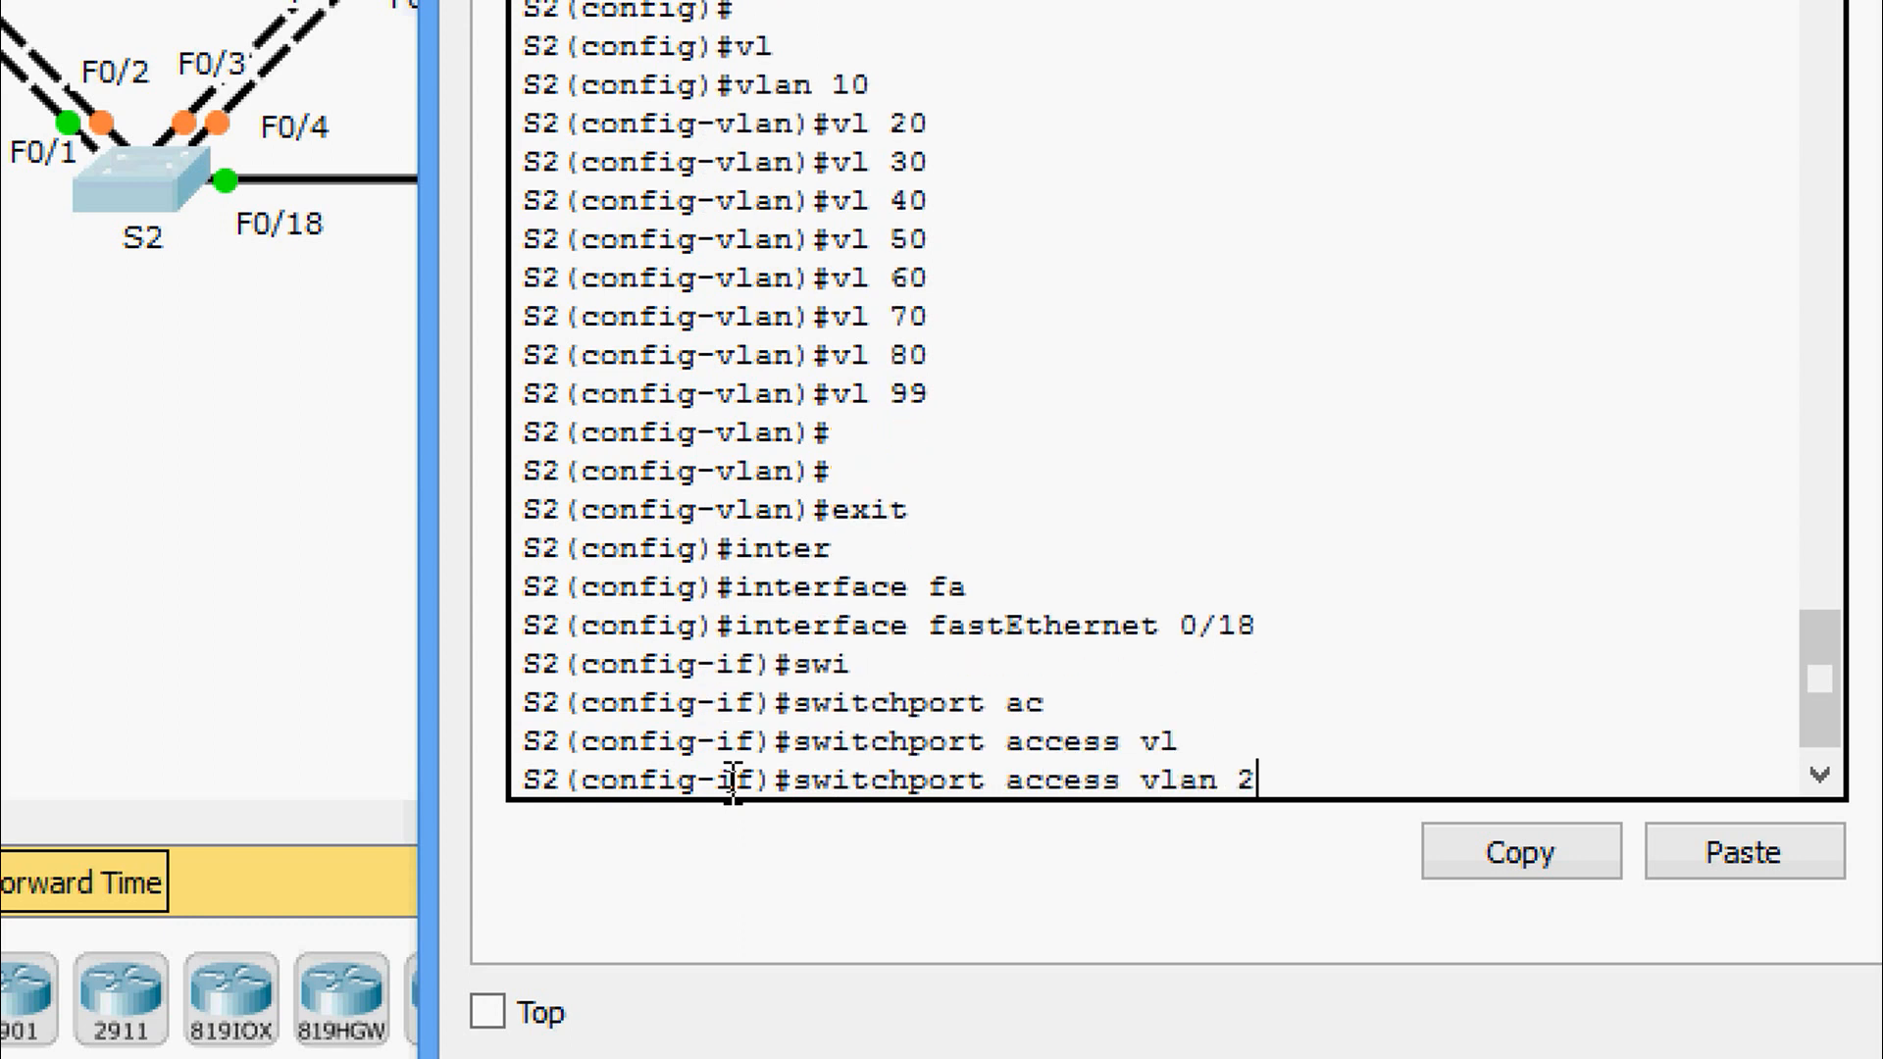
text(0)
key(Return)
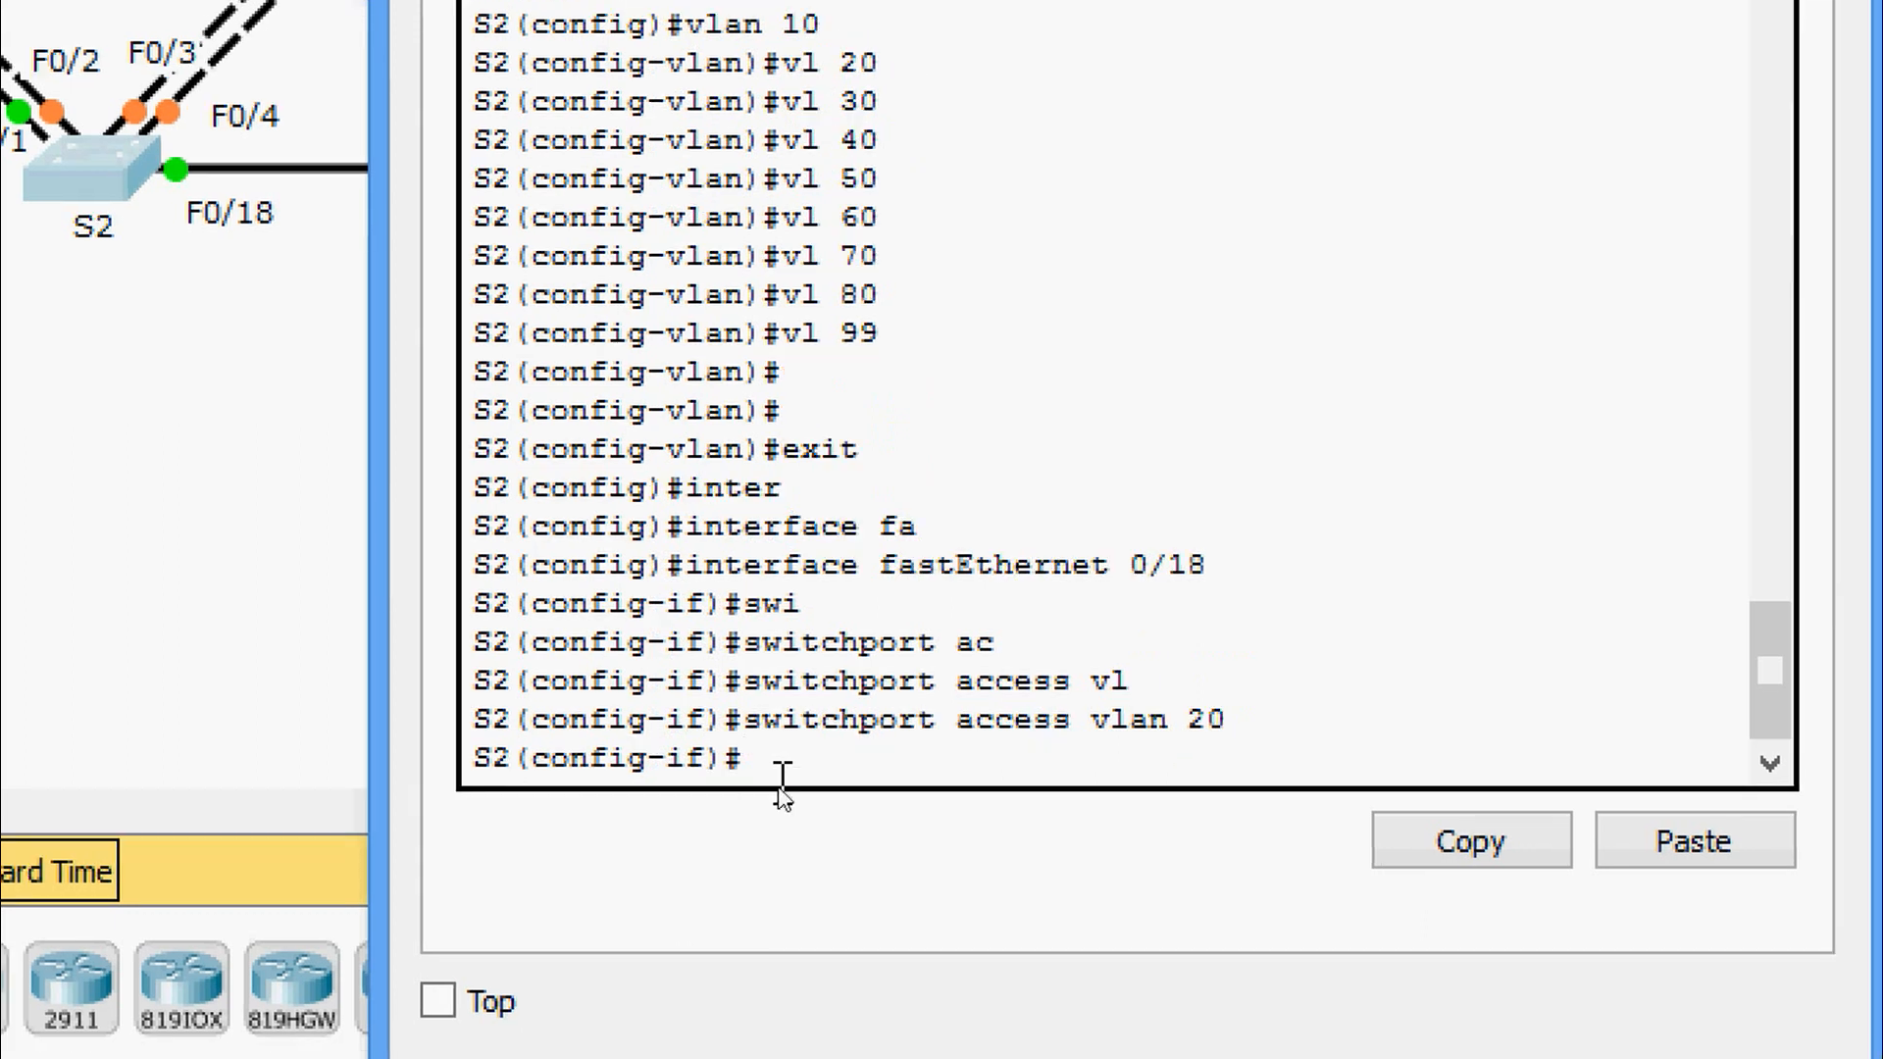
Leave configuration mode on switch S2 and save its running-config to startup-config, accepting the default destination filename.
key(ctrl+z)
key(Return)
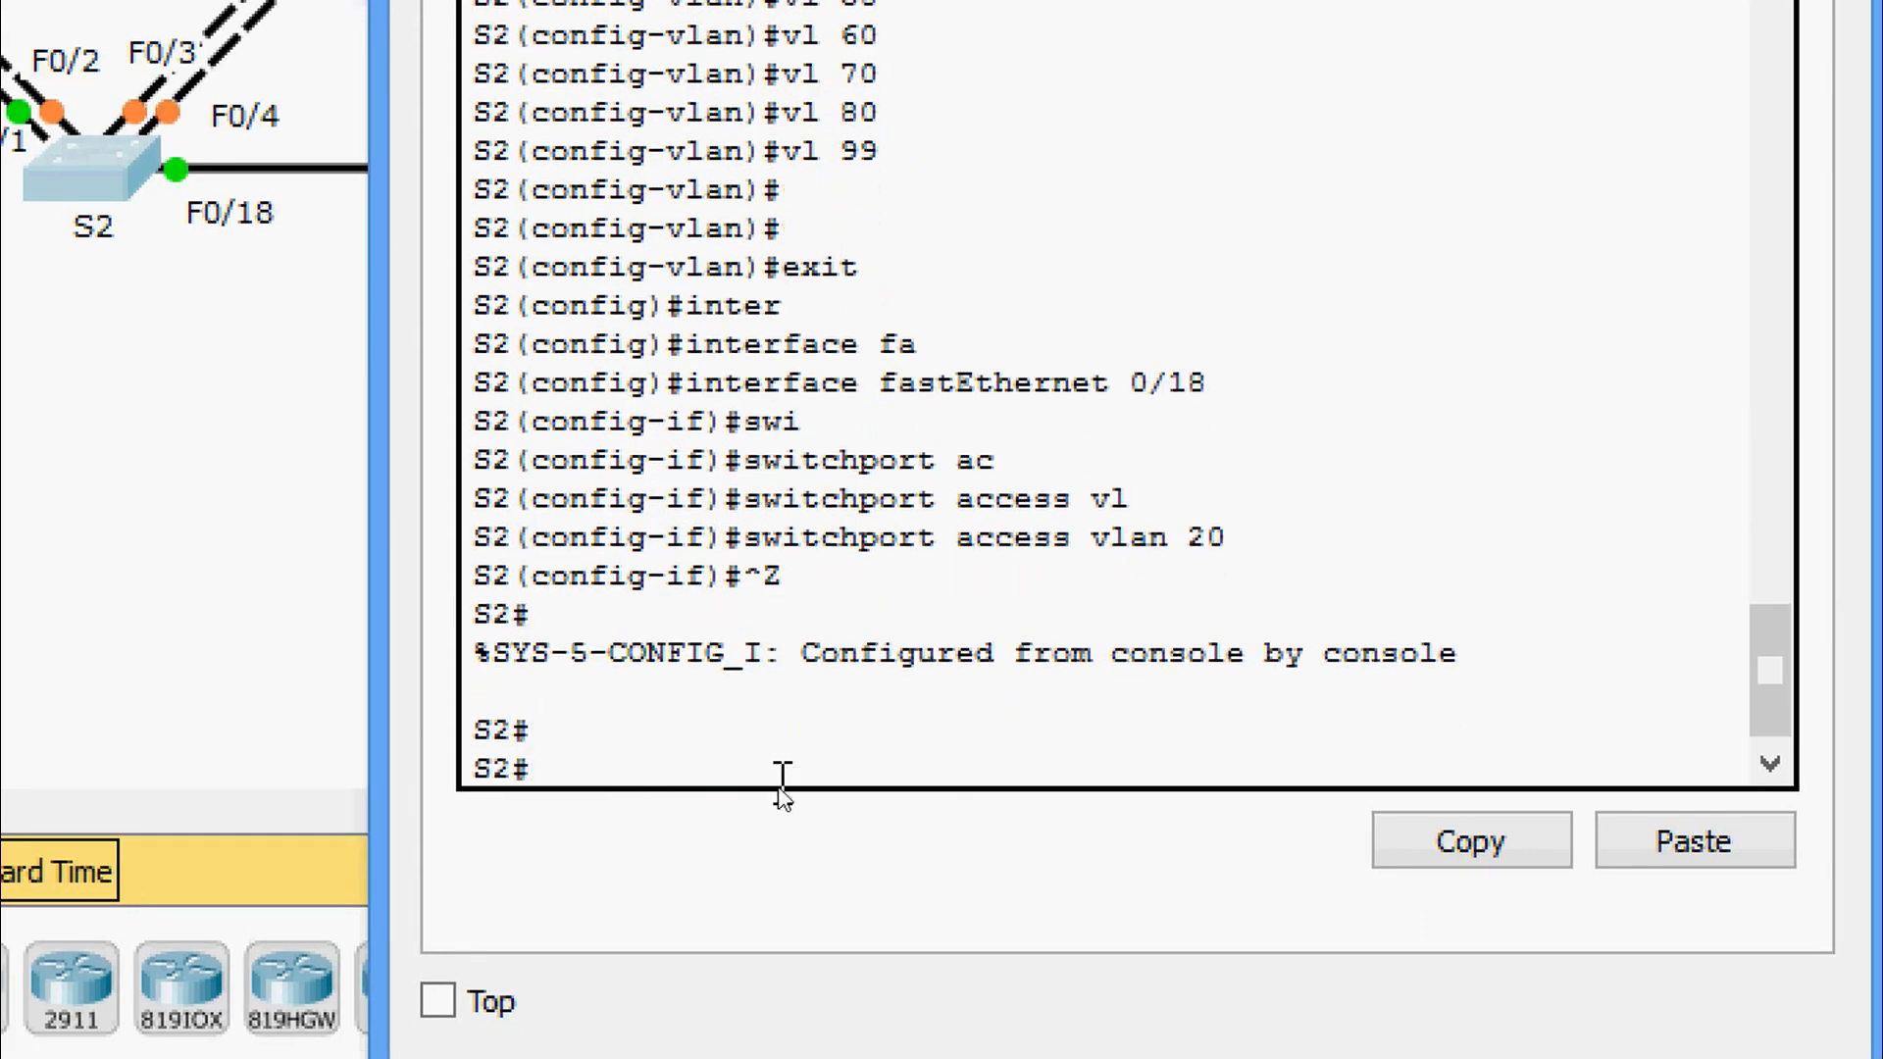
text(cop)
key(Tab)
text(r)
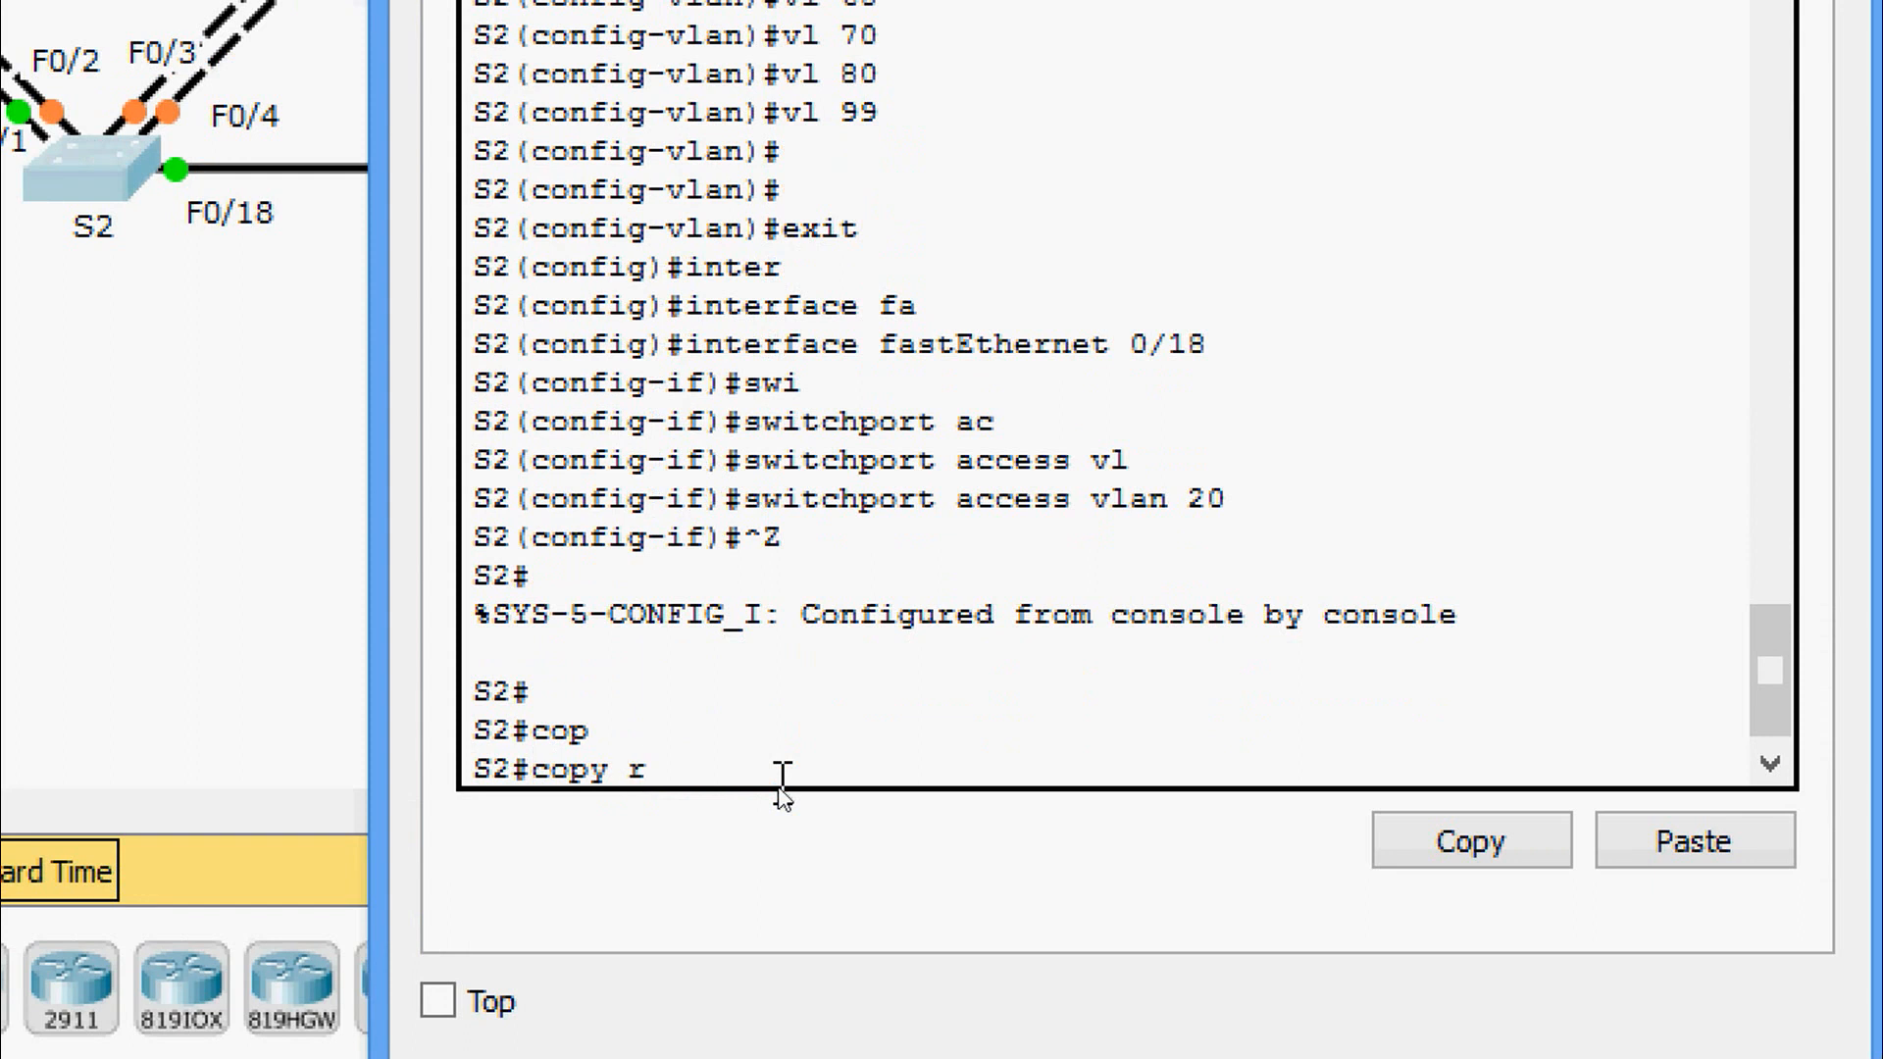
key(Tab)
text(st)
key(Tab)
key(Return)
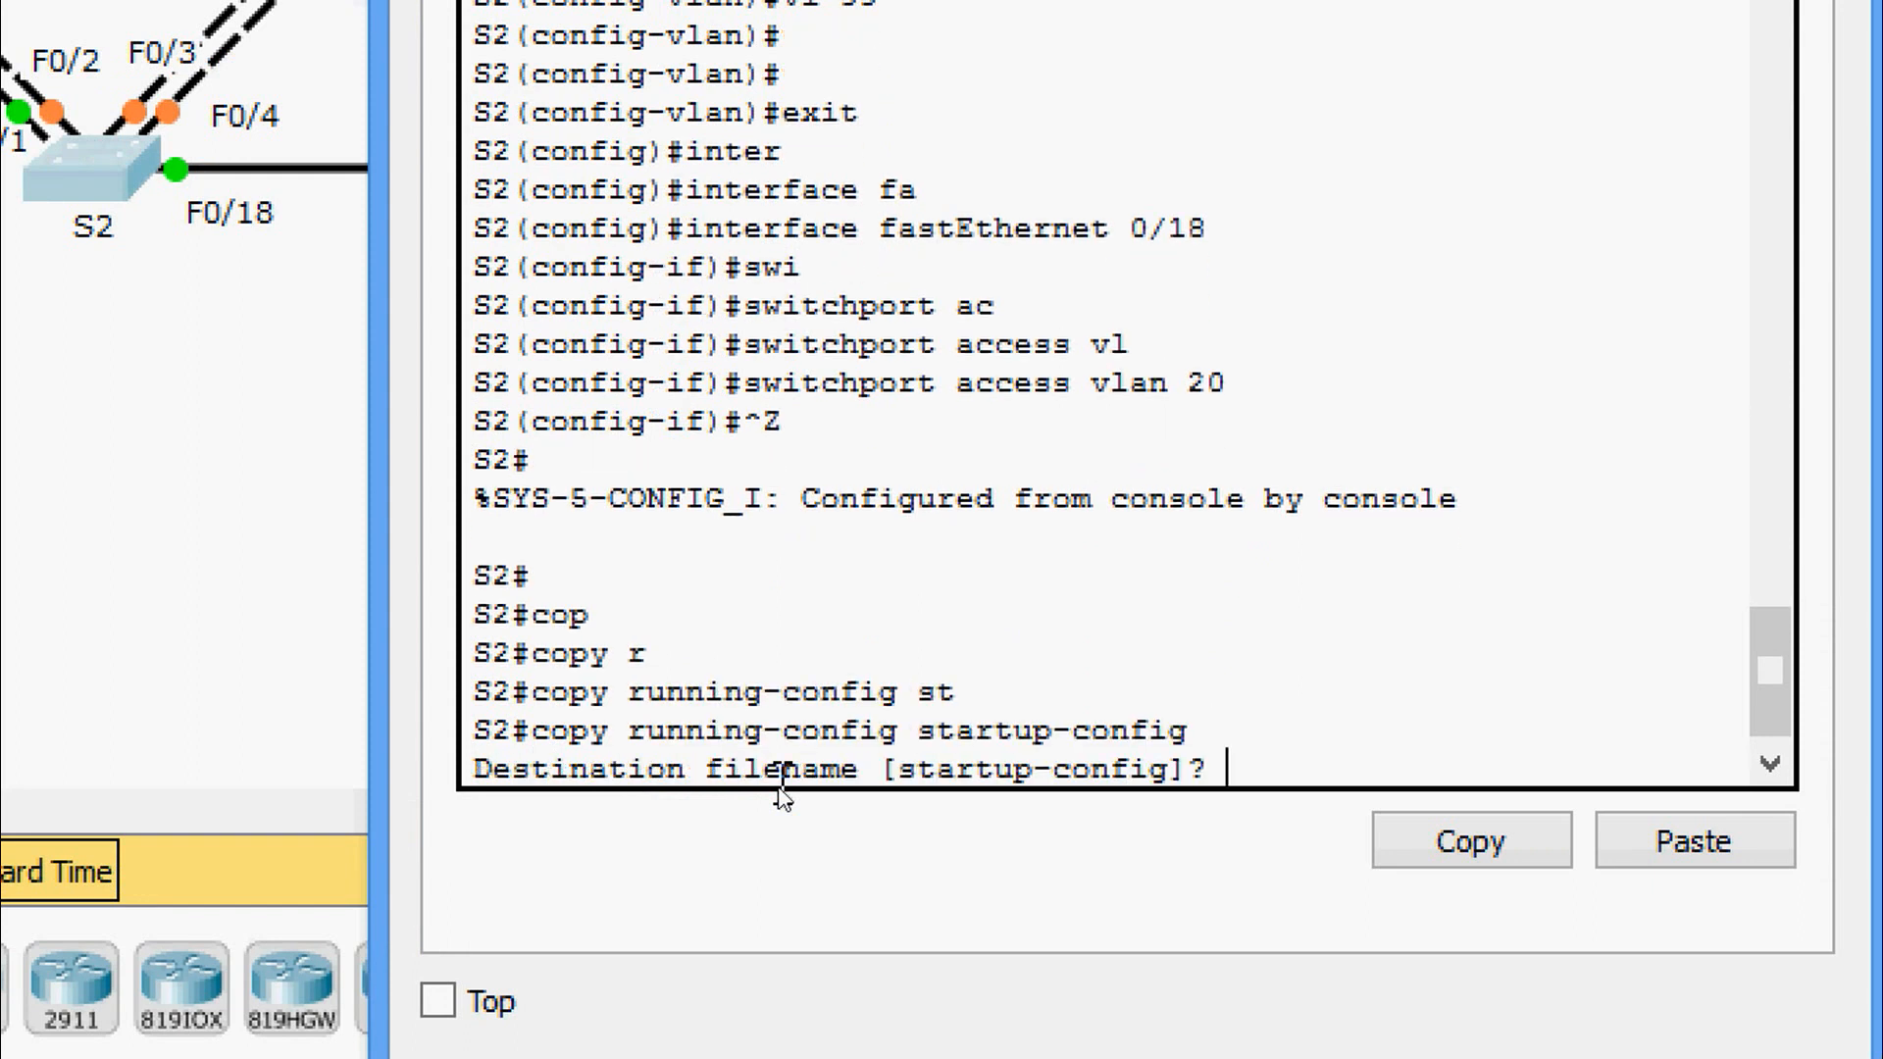
key(Return)
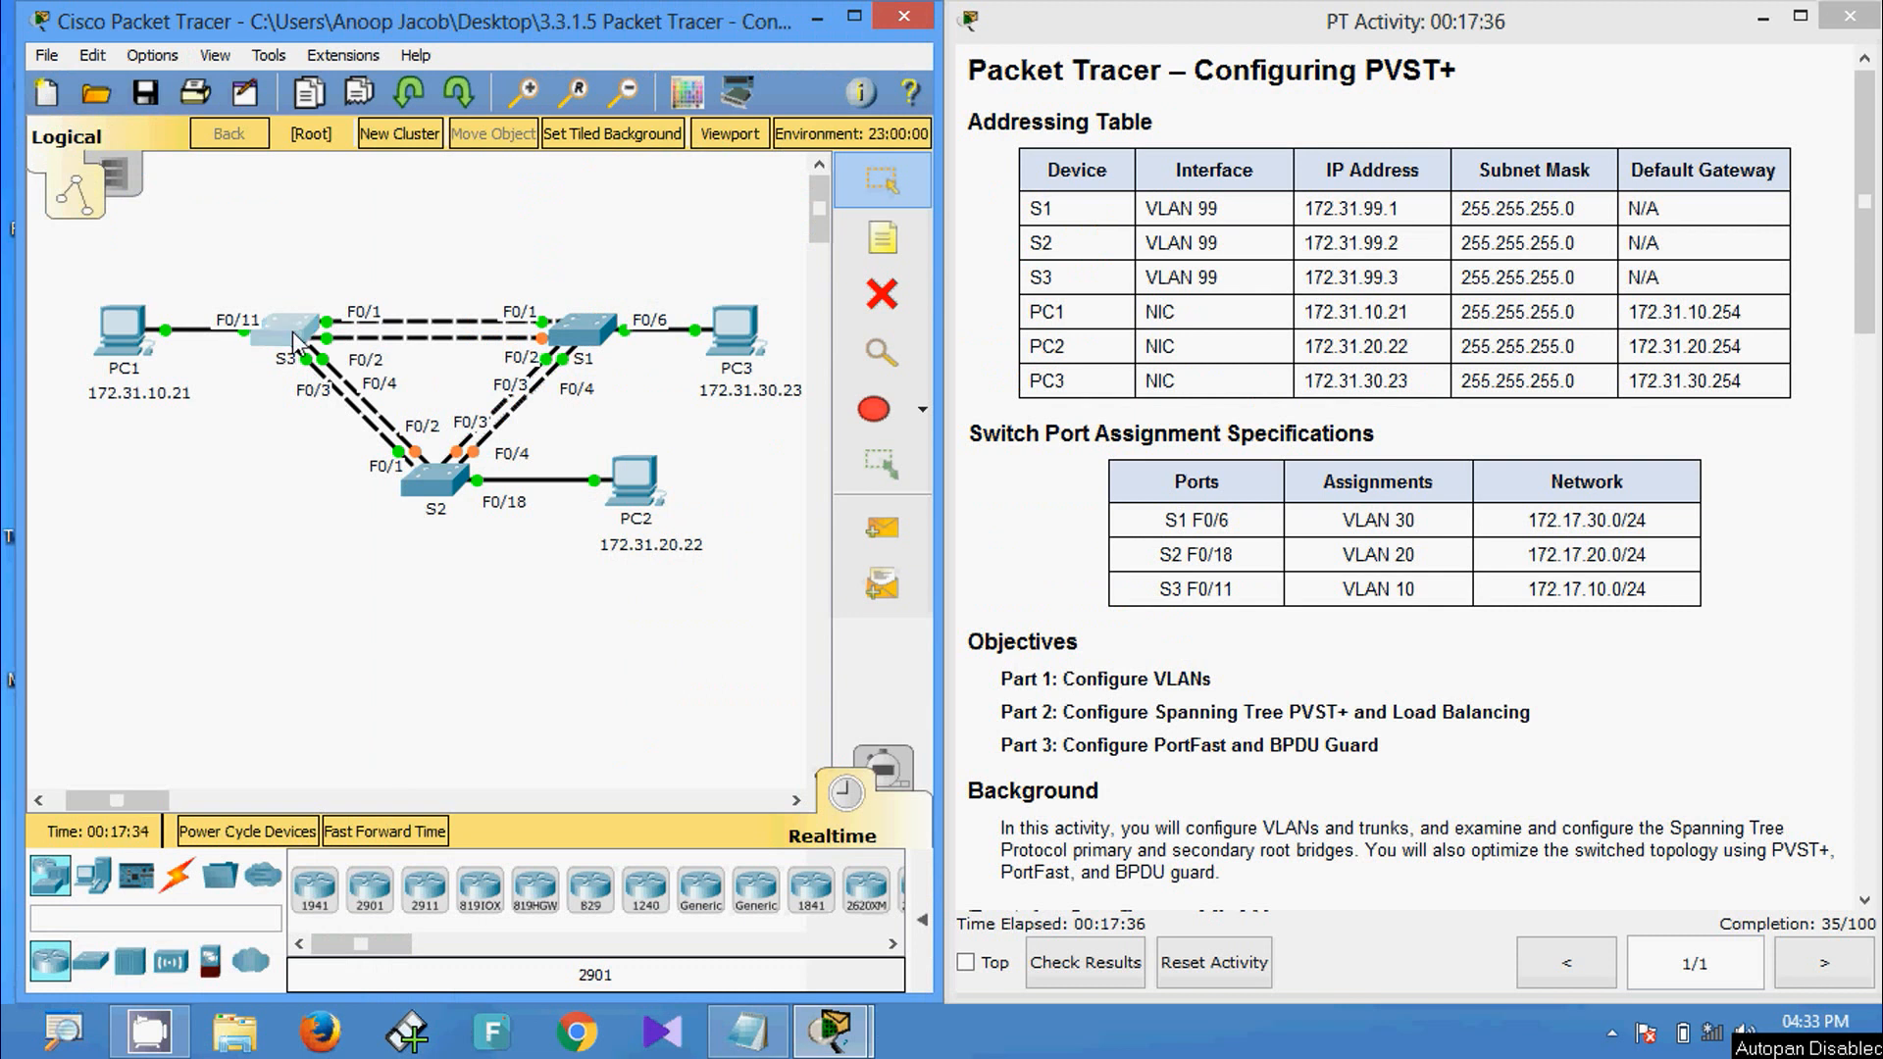
Reopen the command line of switch S3, leave VLAN configuration and enter interface configuration mode for FastEthernet 0/11.
click(287, 332)
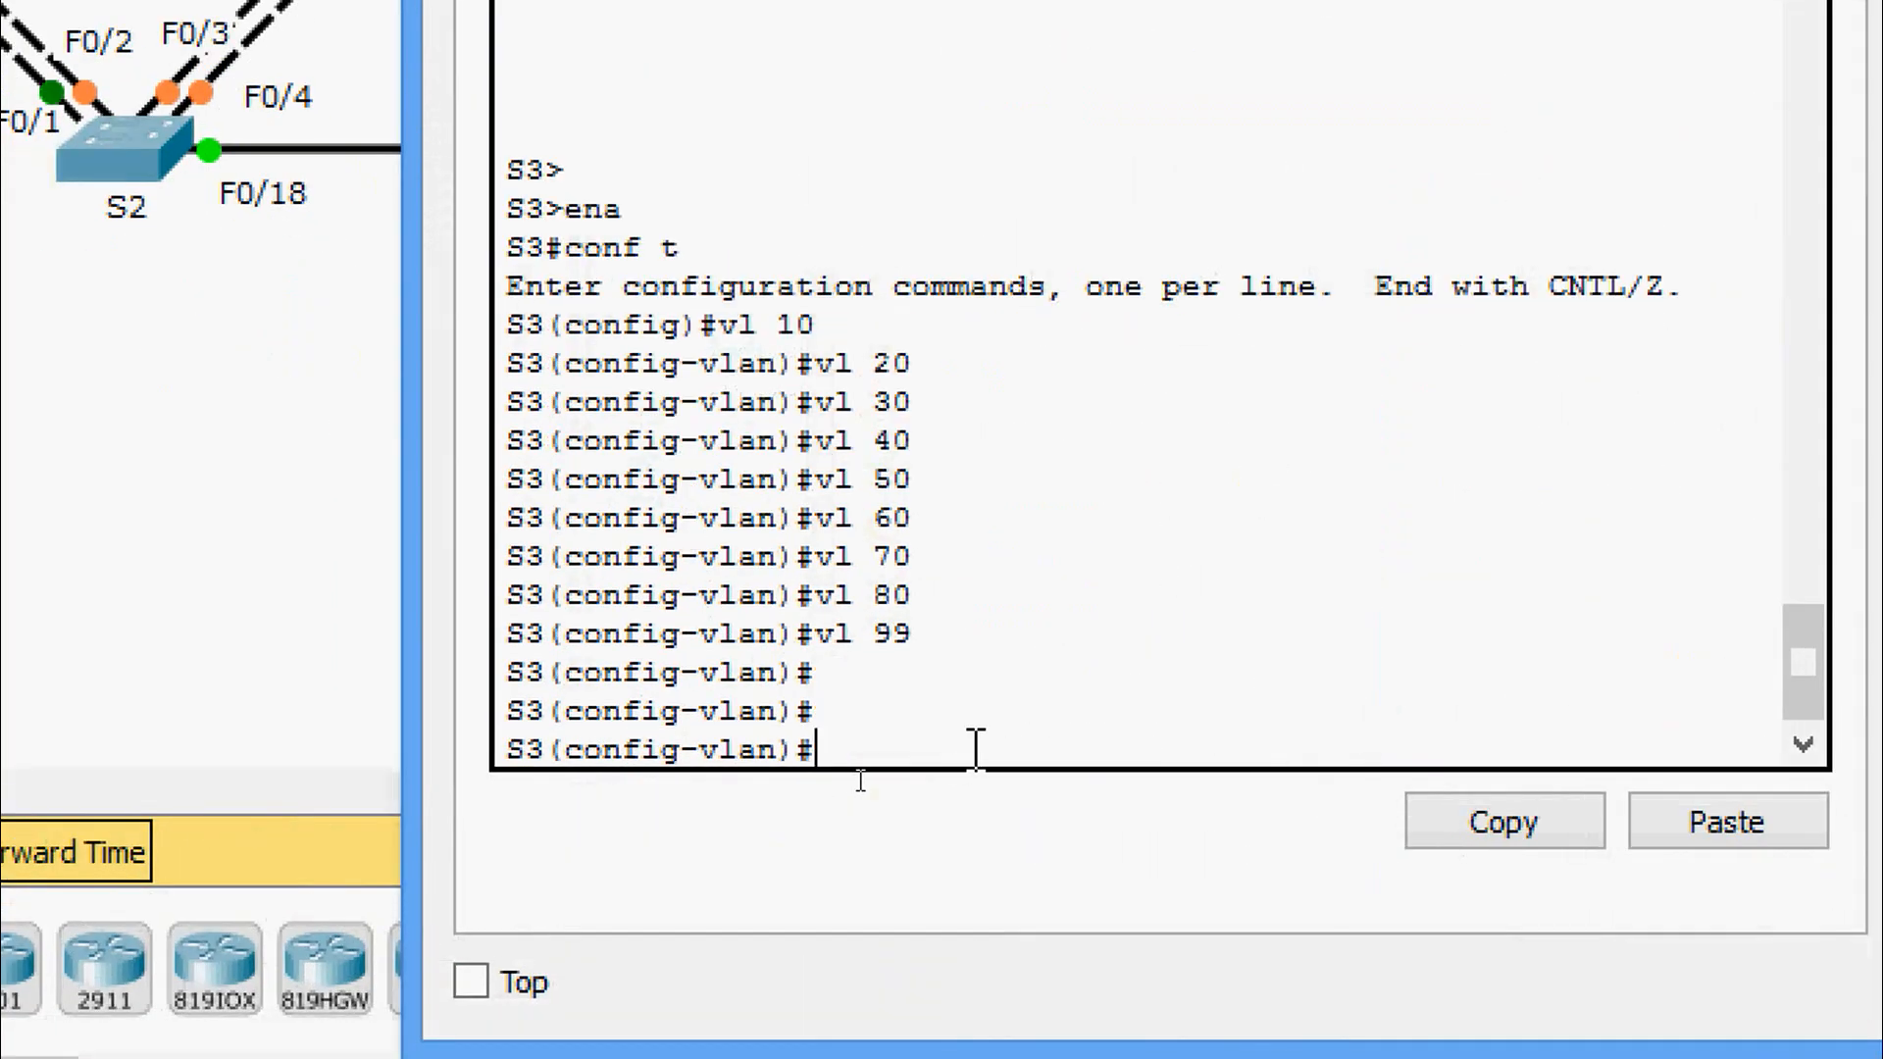
text(exit)
key(Return)
text(inter)
key(Tab)
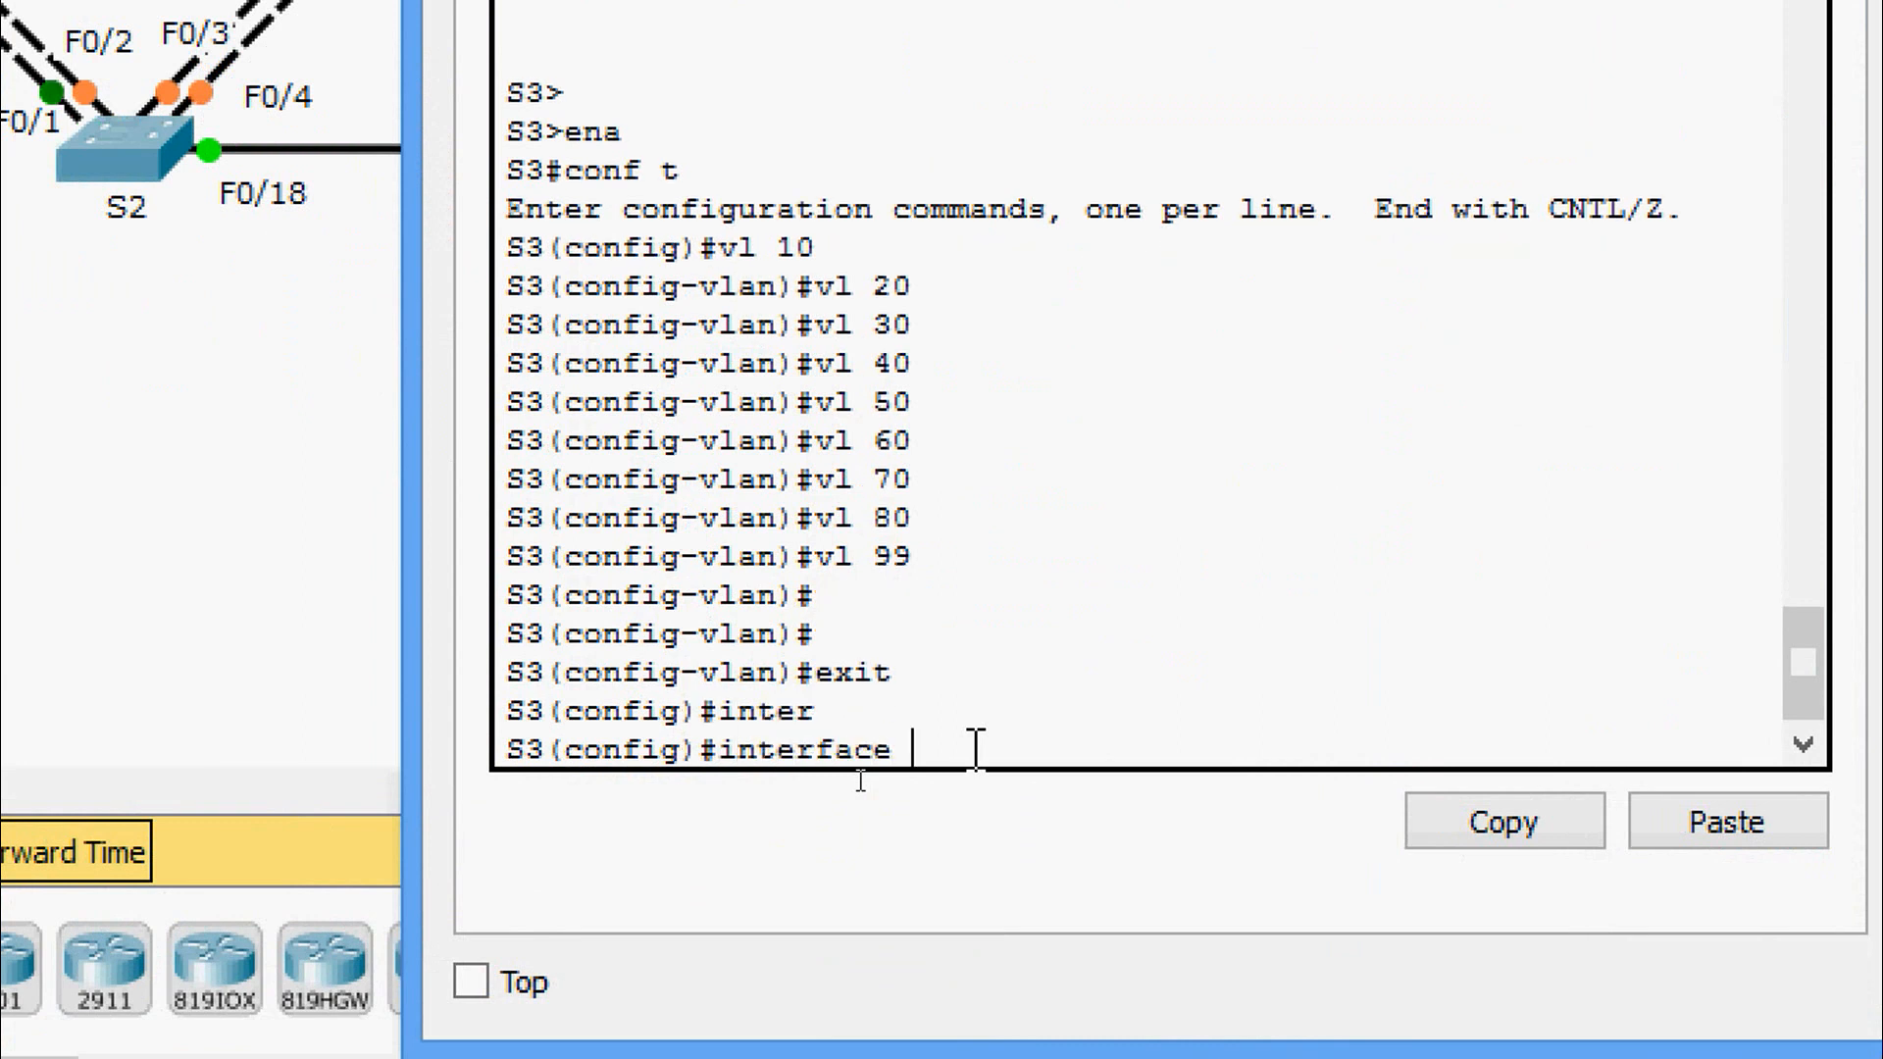
text(fa)
key(Tab)
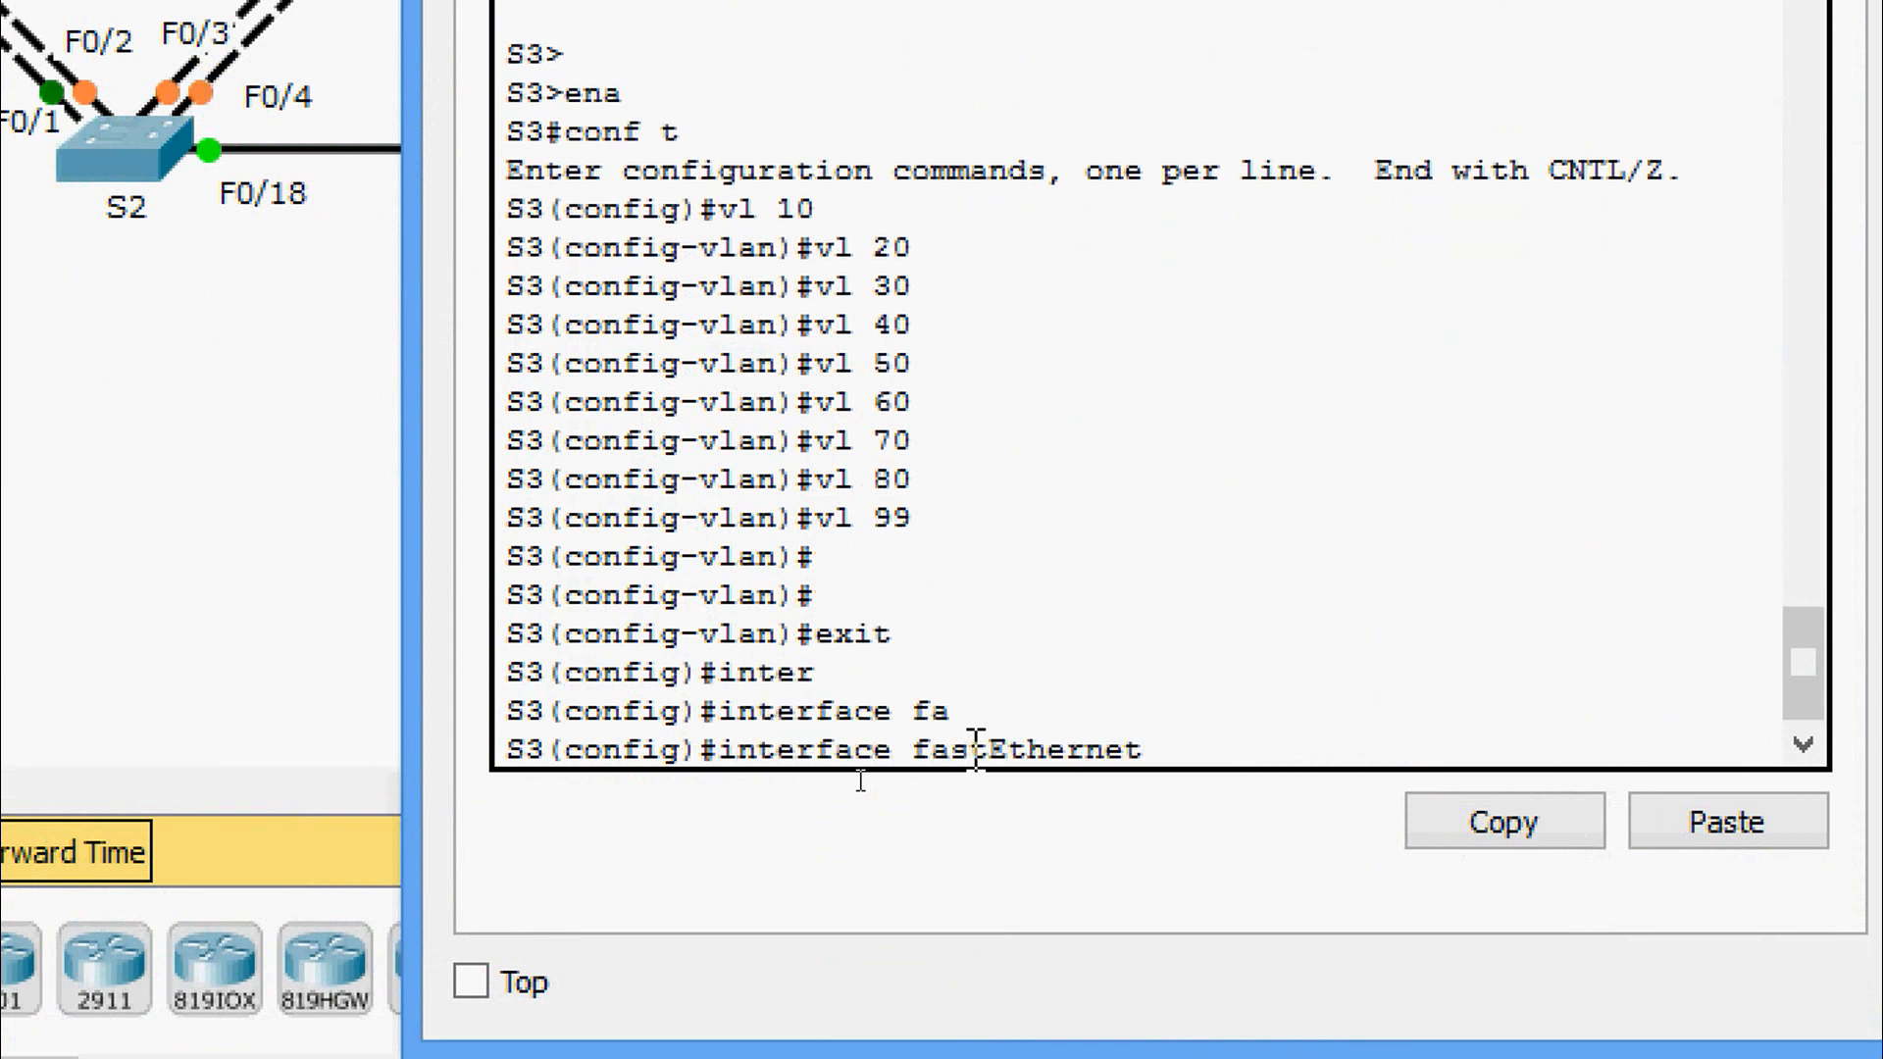
text(0/11)
key(Return)
Assign port FastEthernet 0/11 of switch S3 to access VLAN 10.
text(swi)
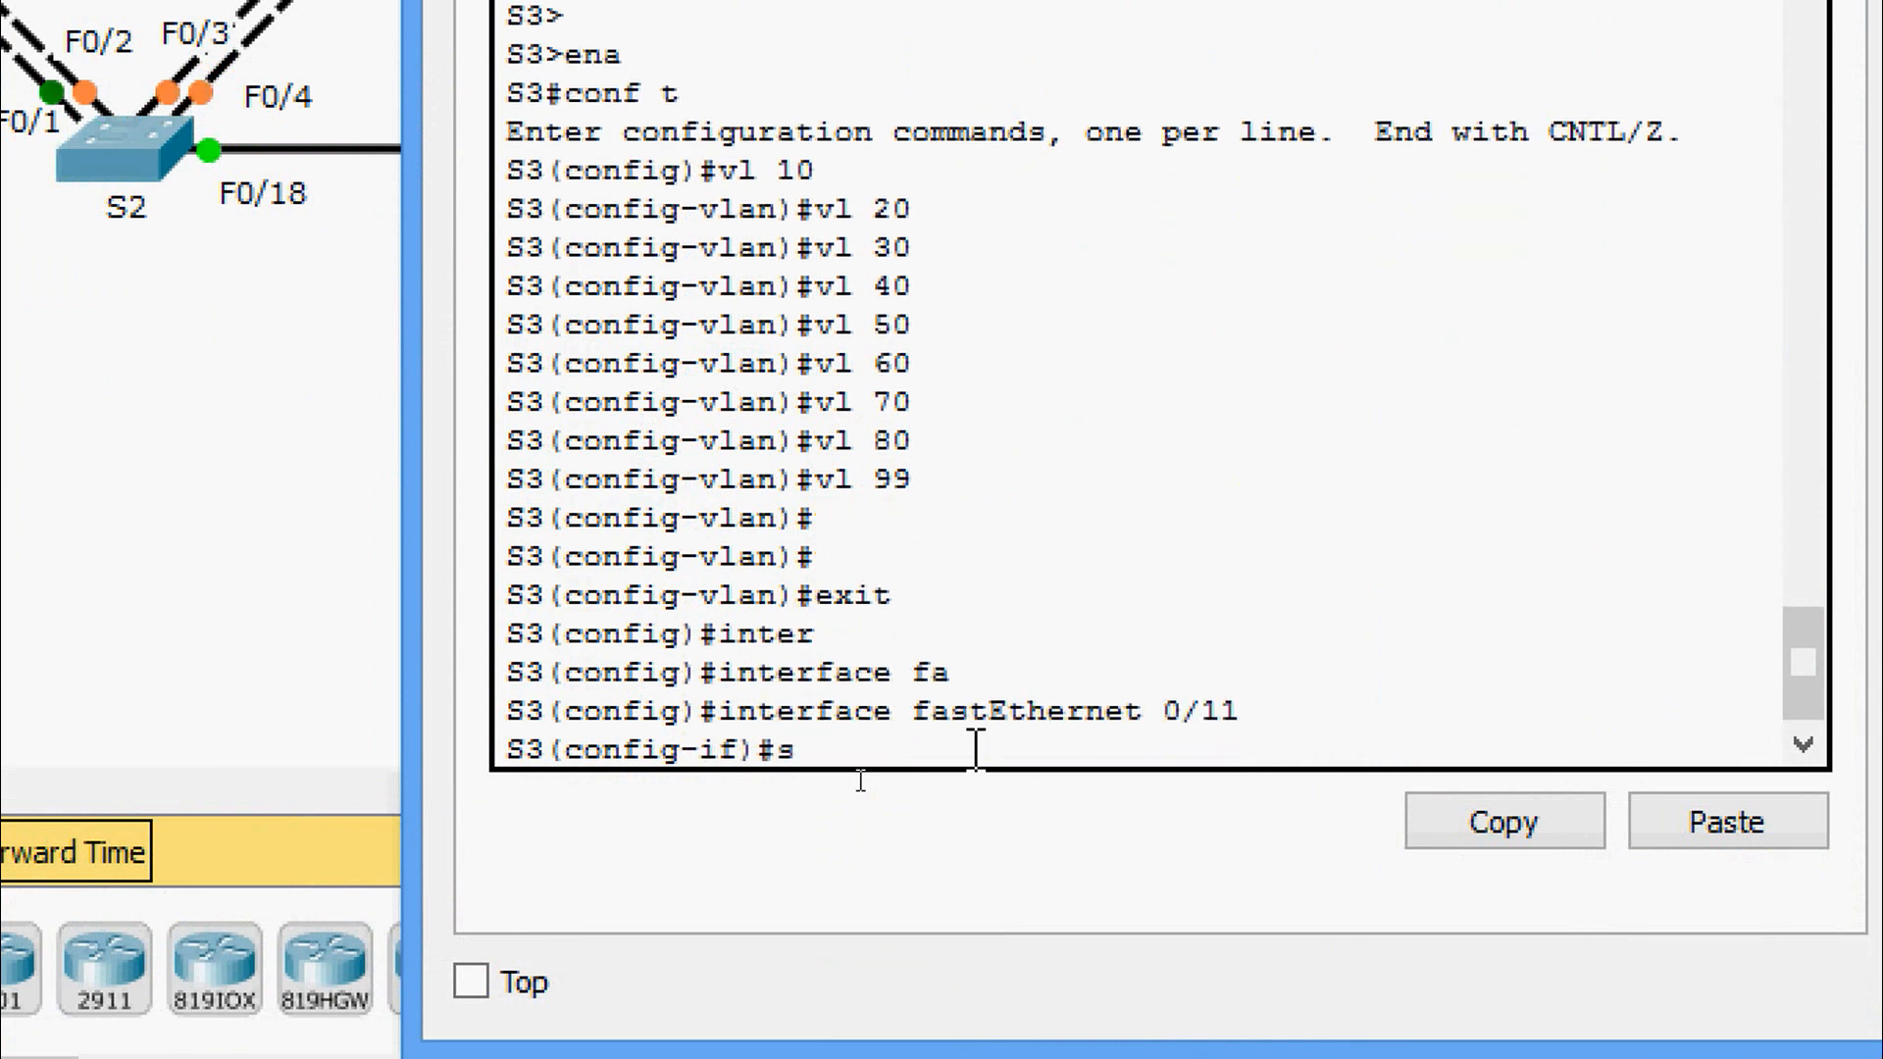
key(Tab)
text(ac)
key(Tab)
text(vl)
key(Tab)
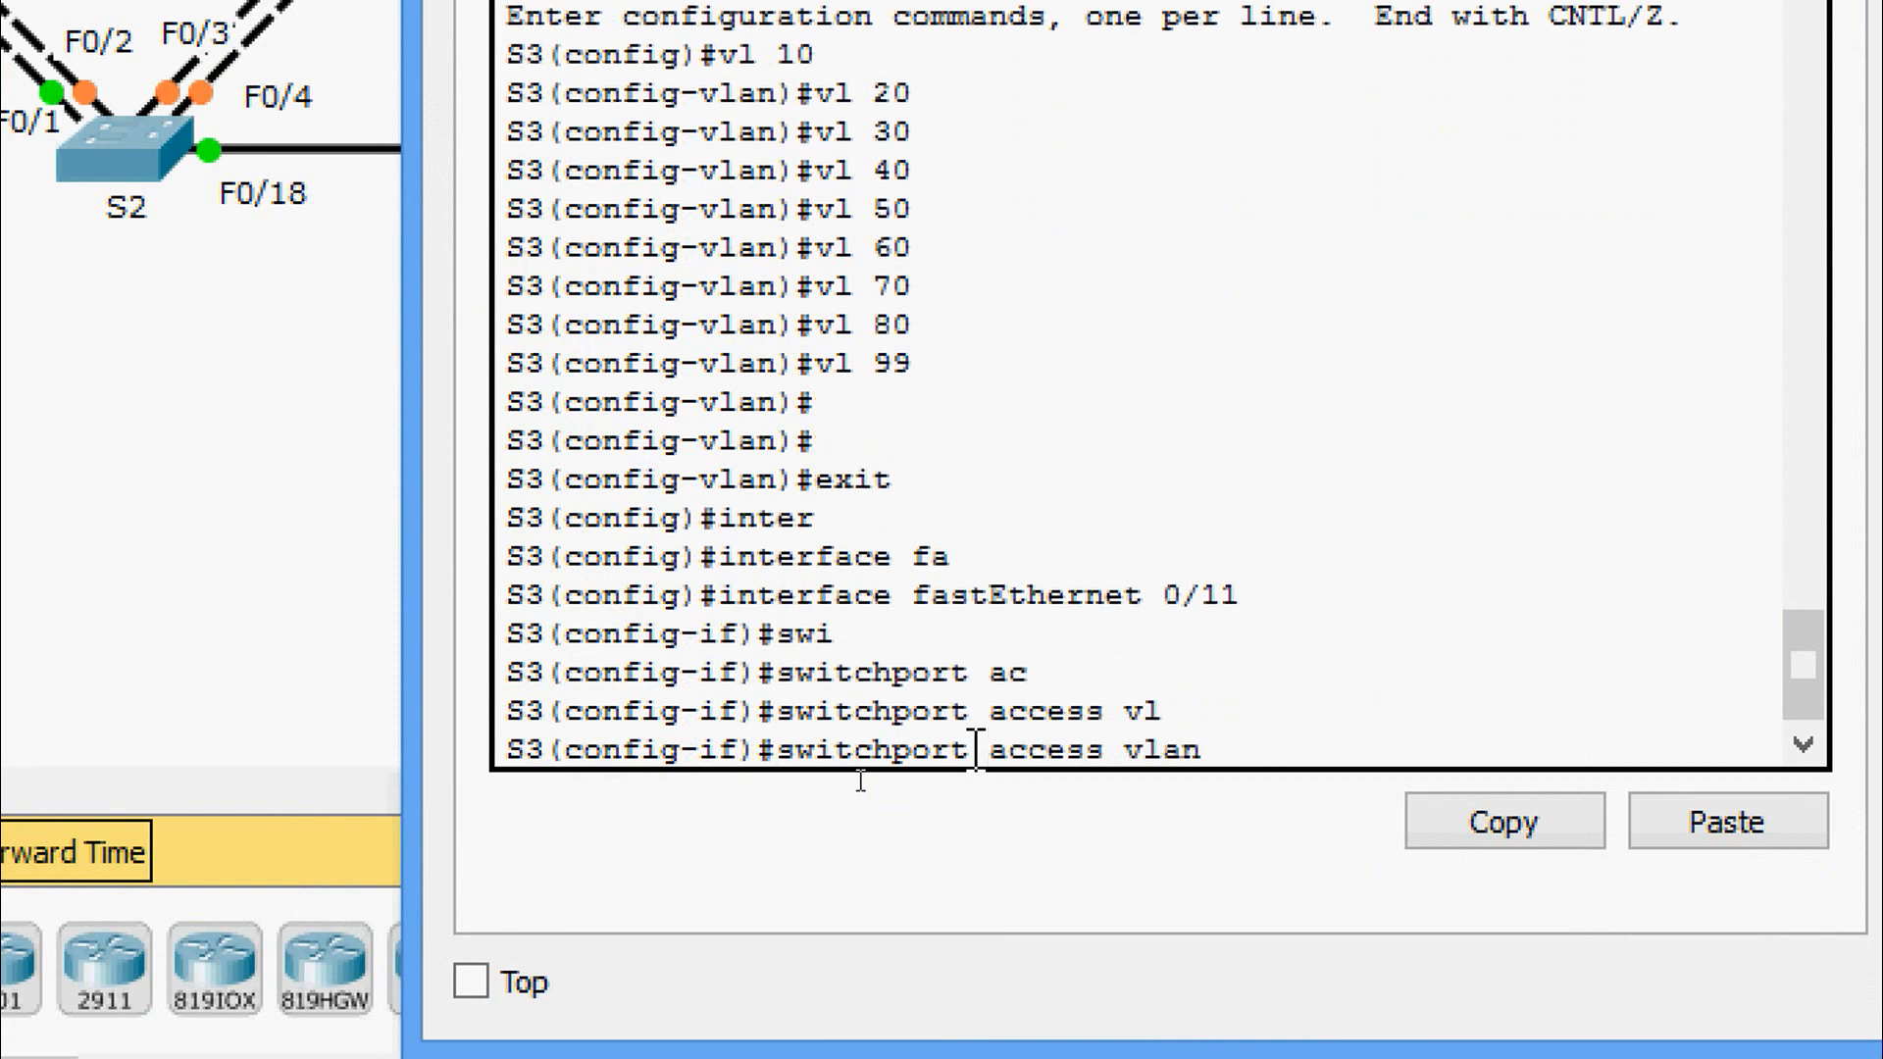
text(10)
key(Return)
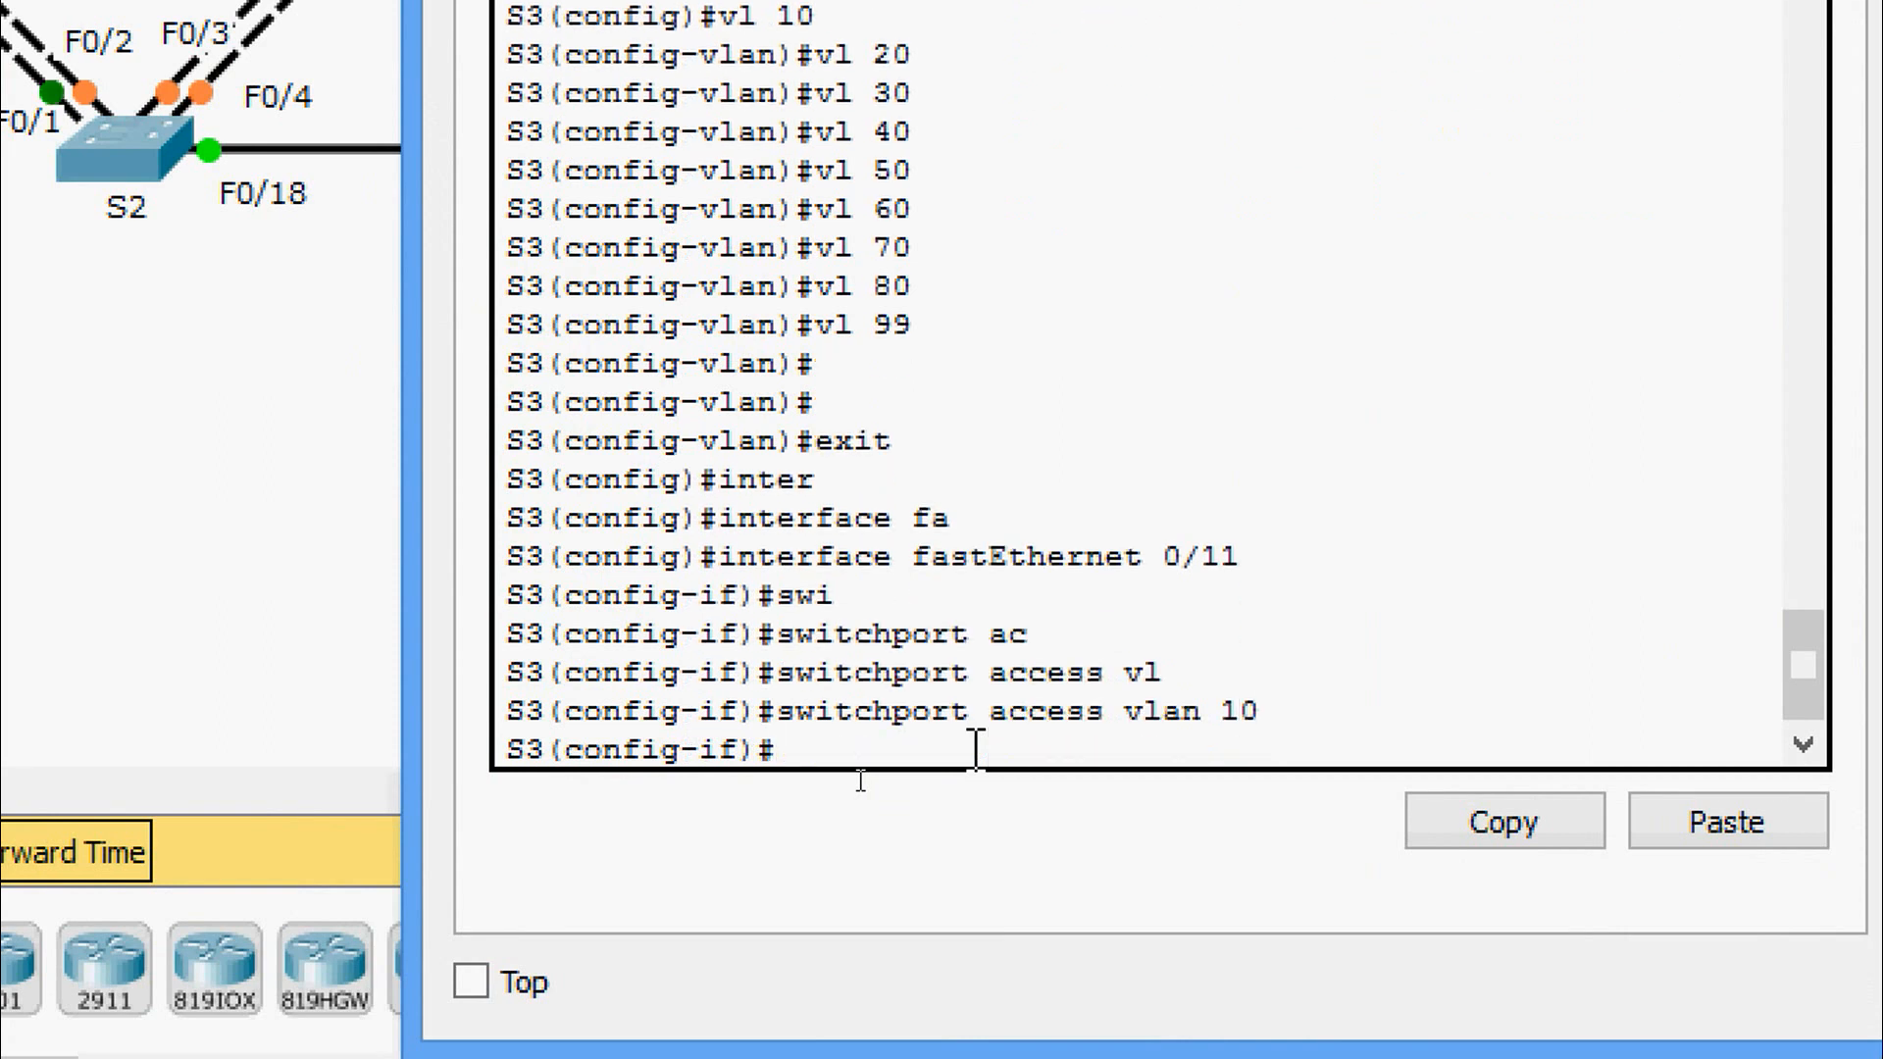
Leave configuration mode on switch S3 and save its running-config to startup-config, accepting the default destination filename.
key(ctrl+z)
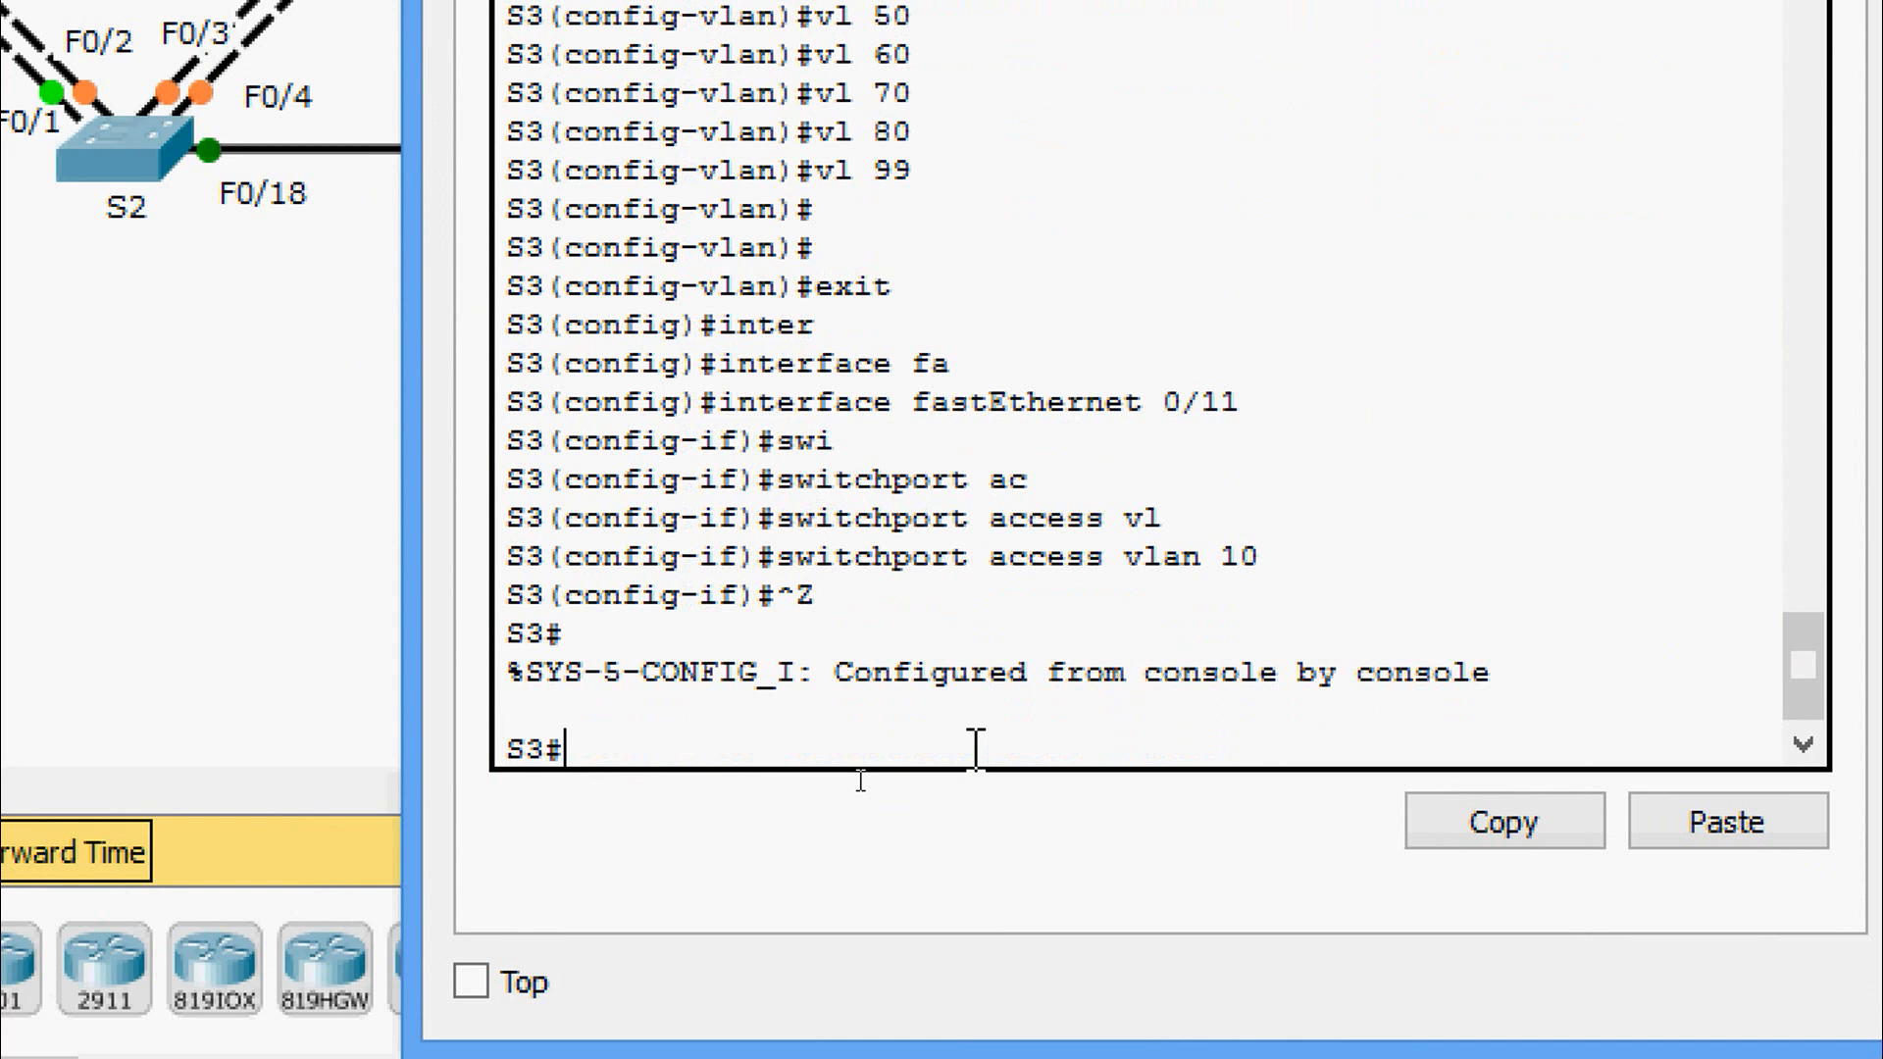
text(cop)
key(Tab)
text(r)
key(Tab)
text(st)
key(Tab)
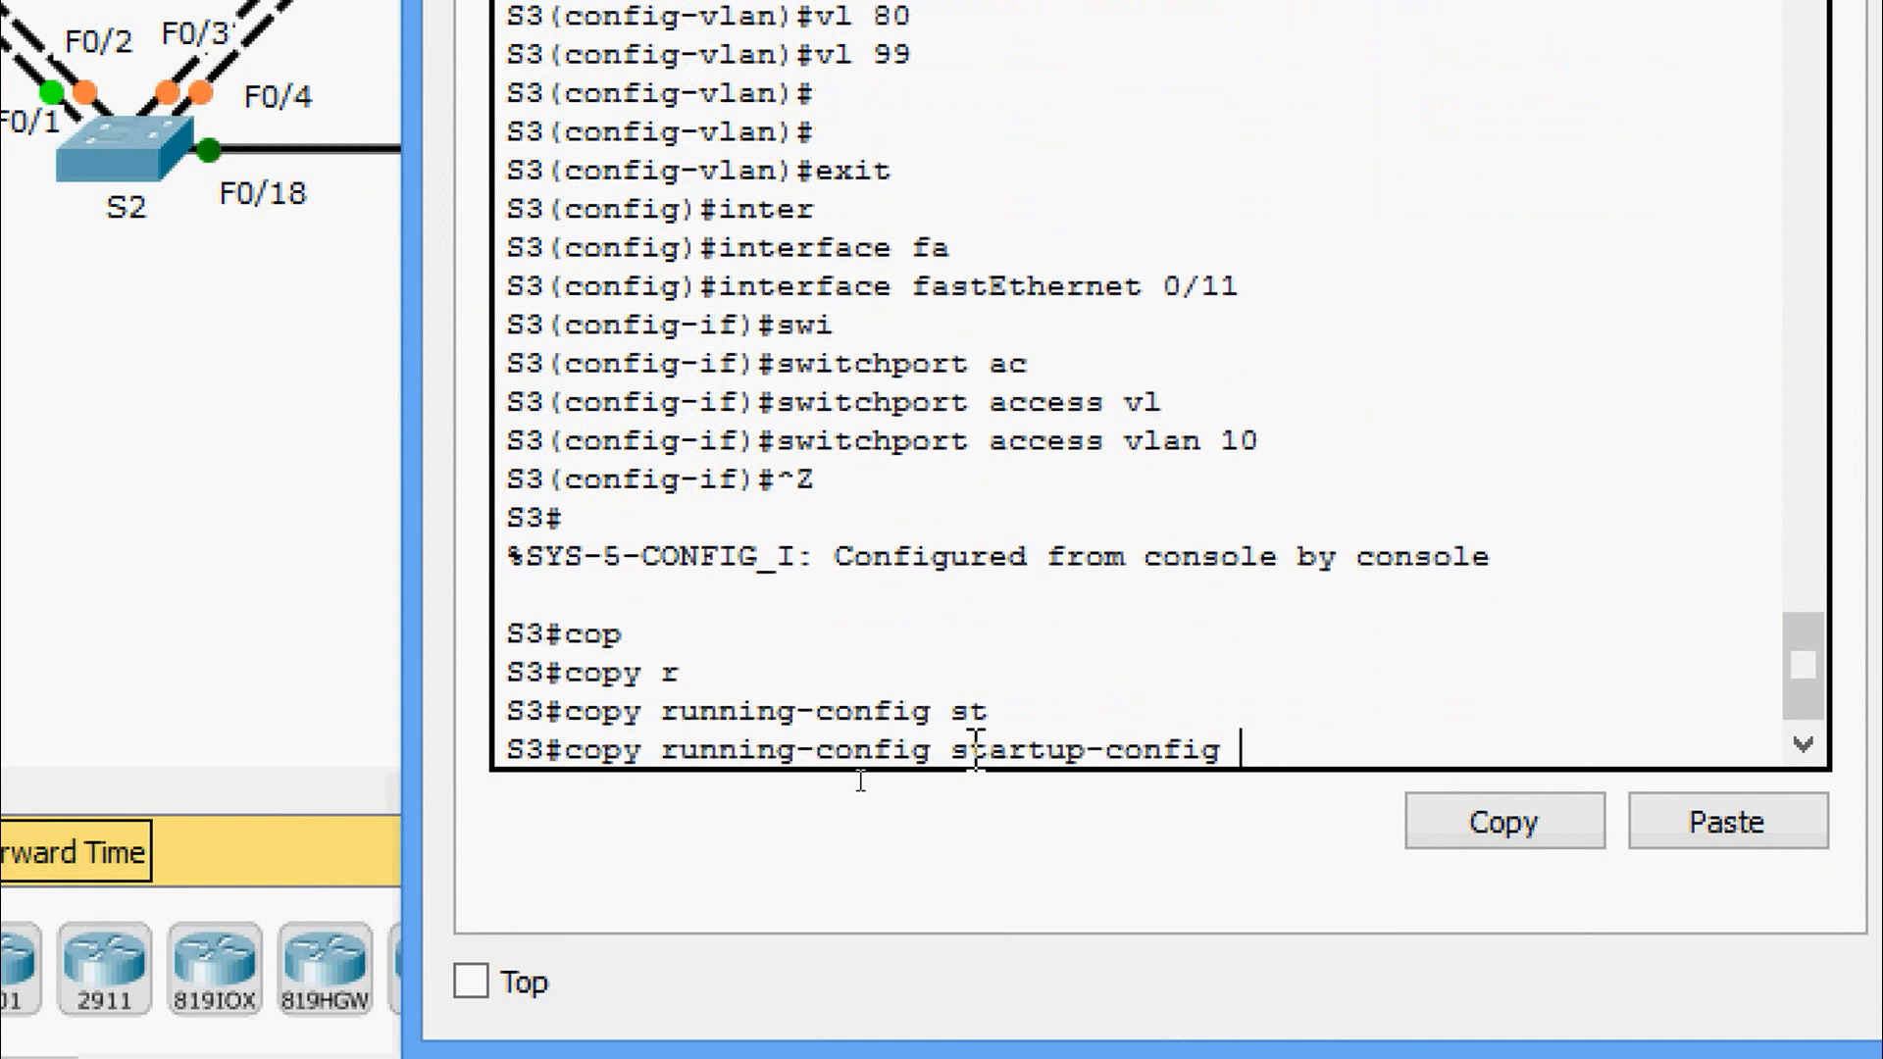
key(Return)
key(Return)
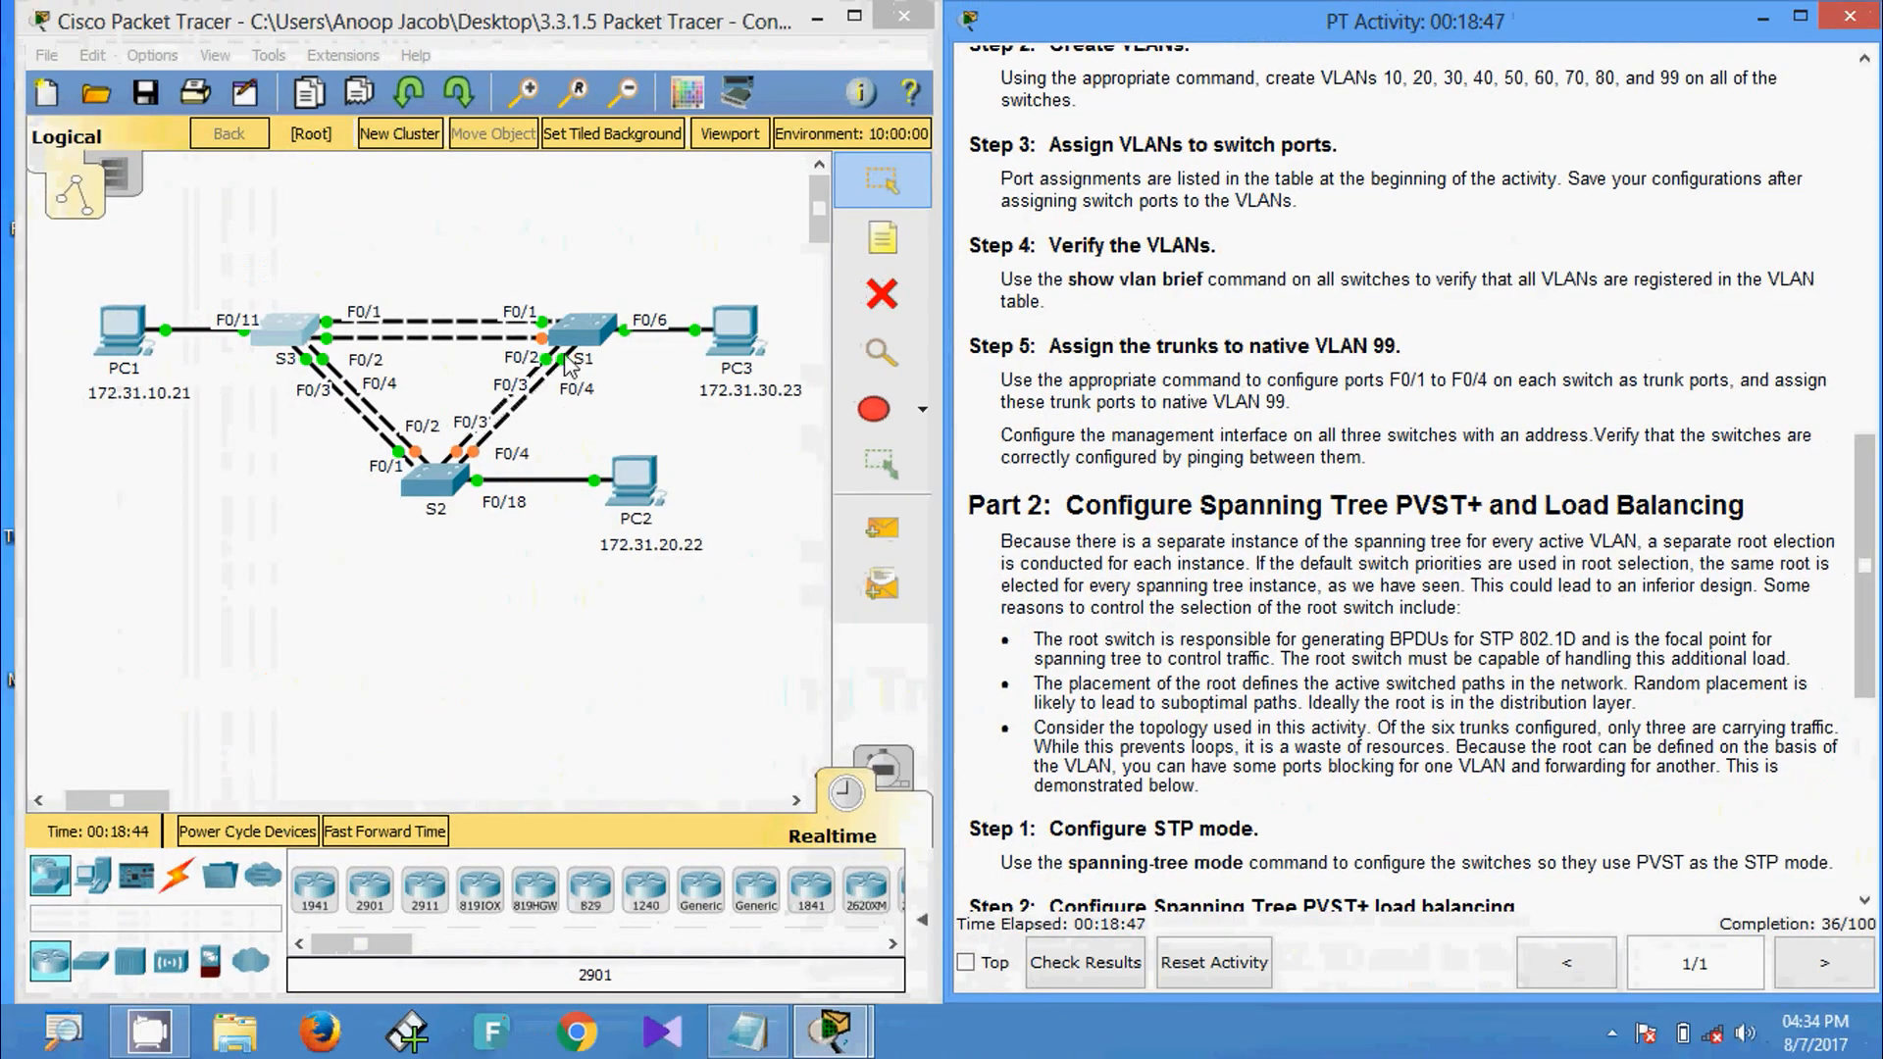
Reopen the command line of switch S1 and run show vlan brief.
click(608, 339)
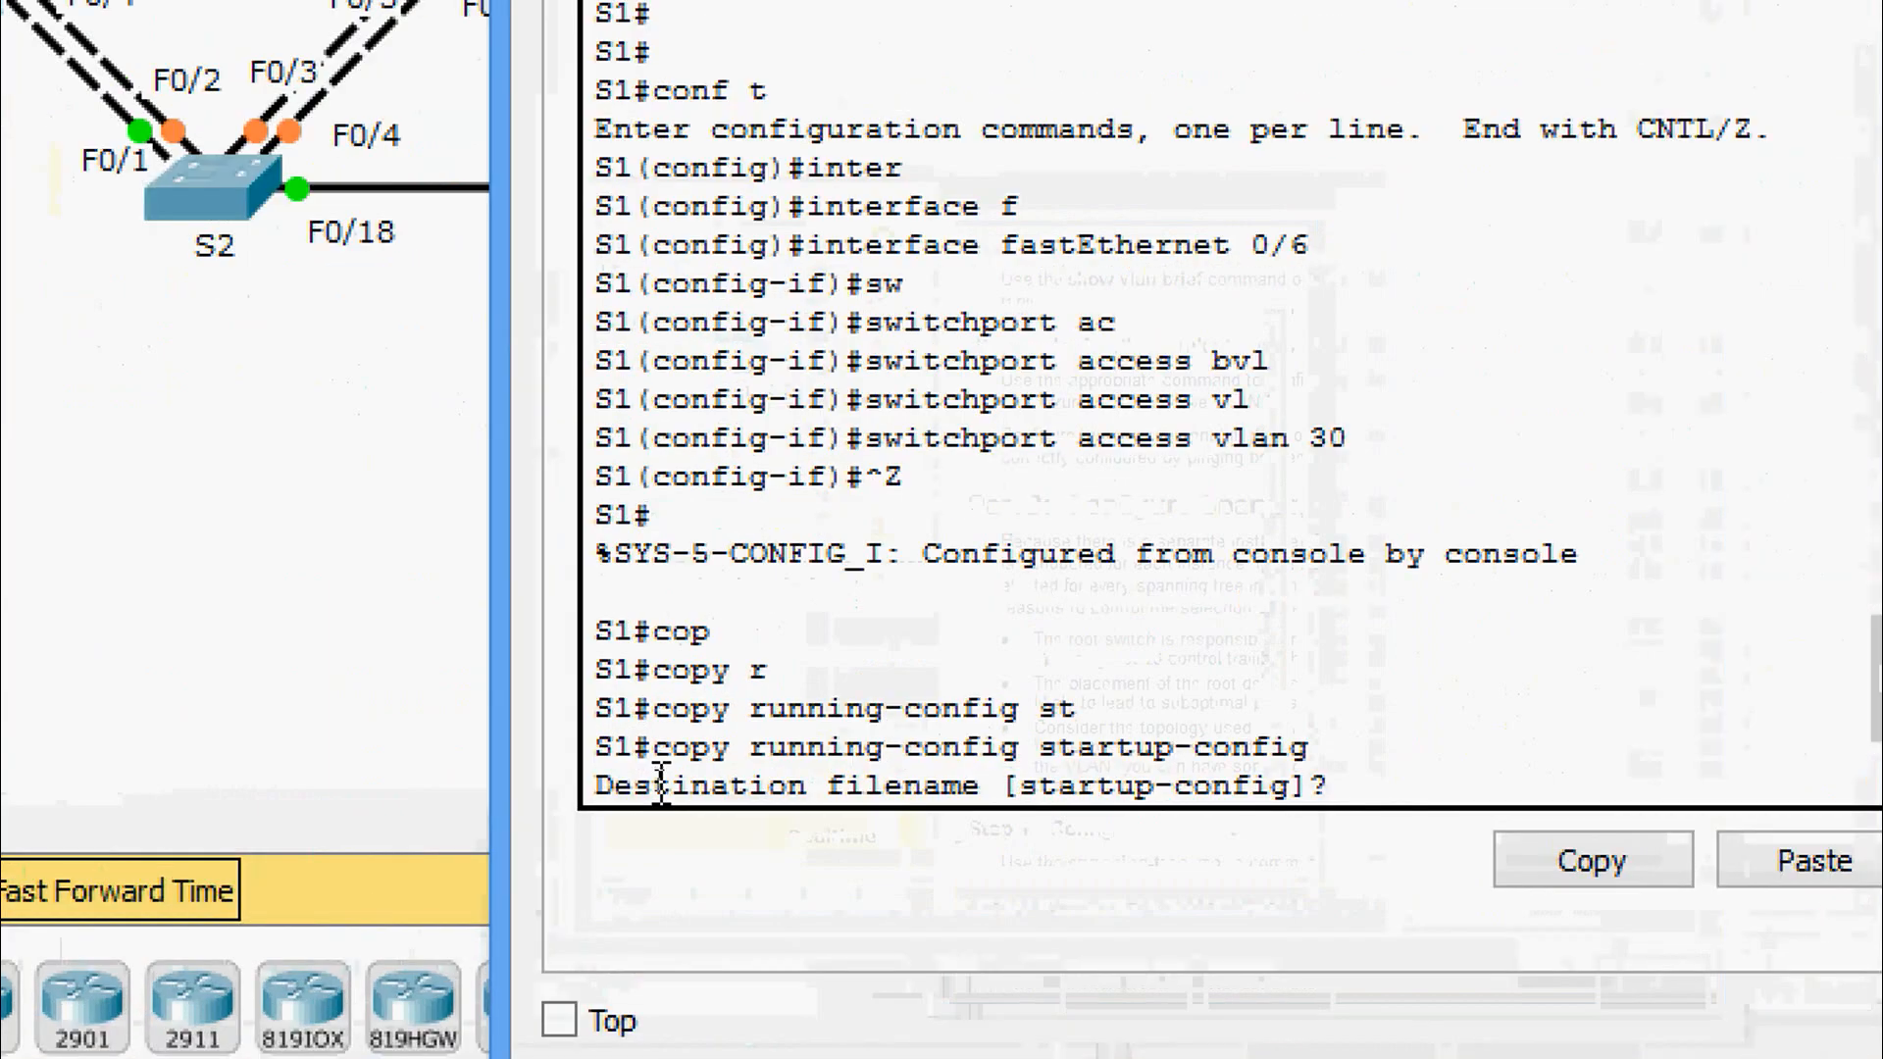
key(Return)
key(Return)
key(Return)
key(Return)
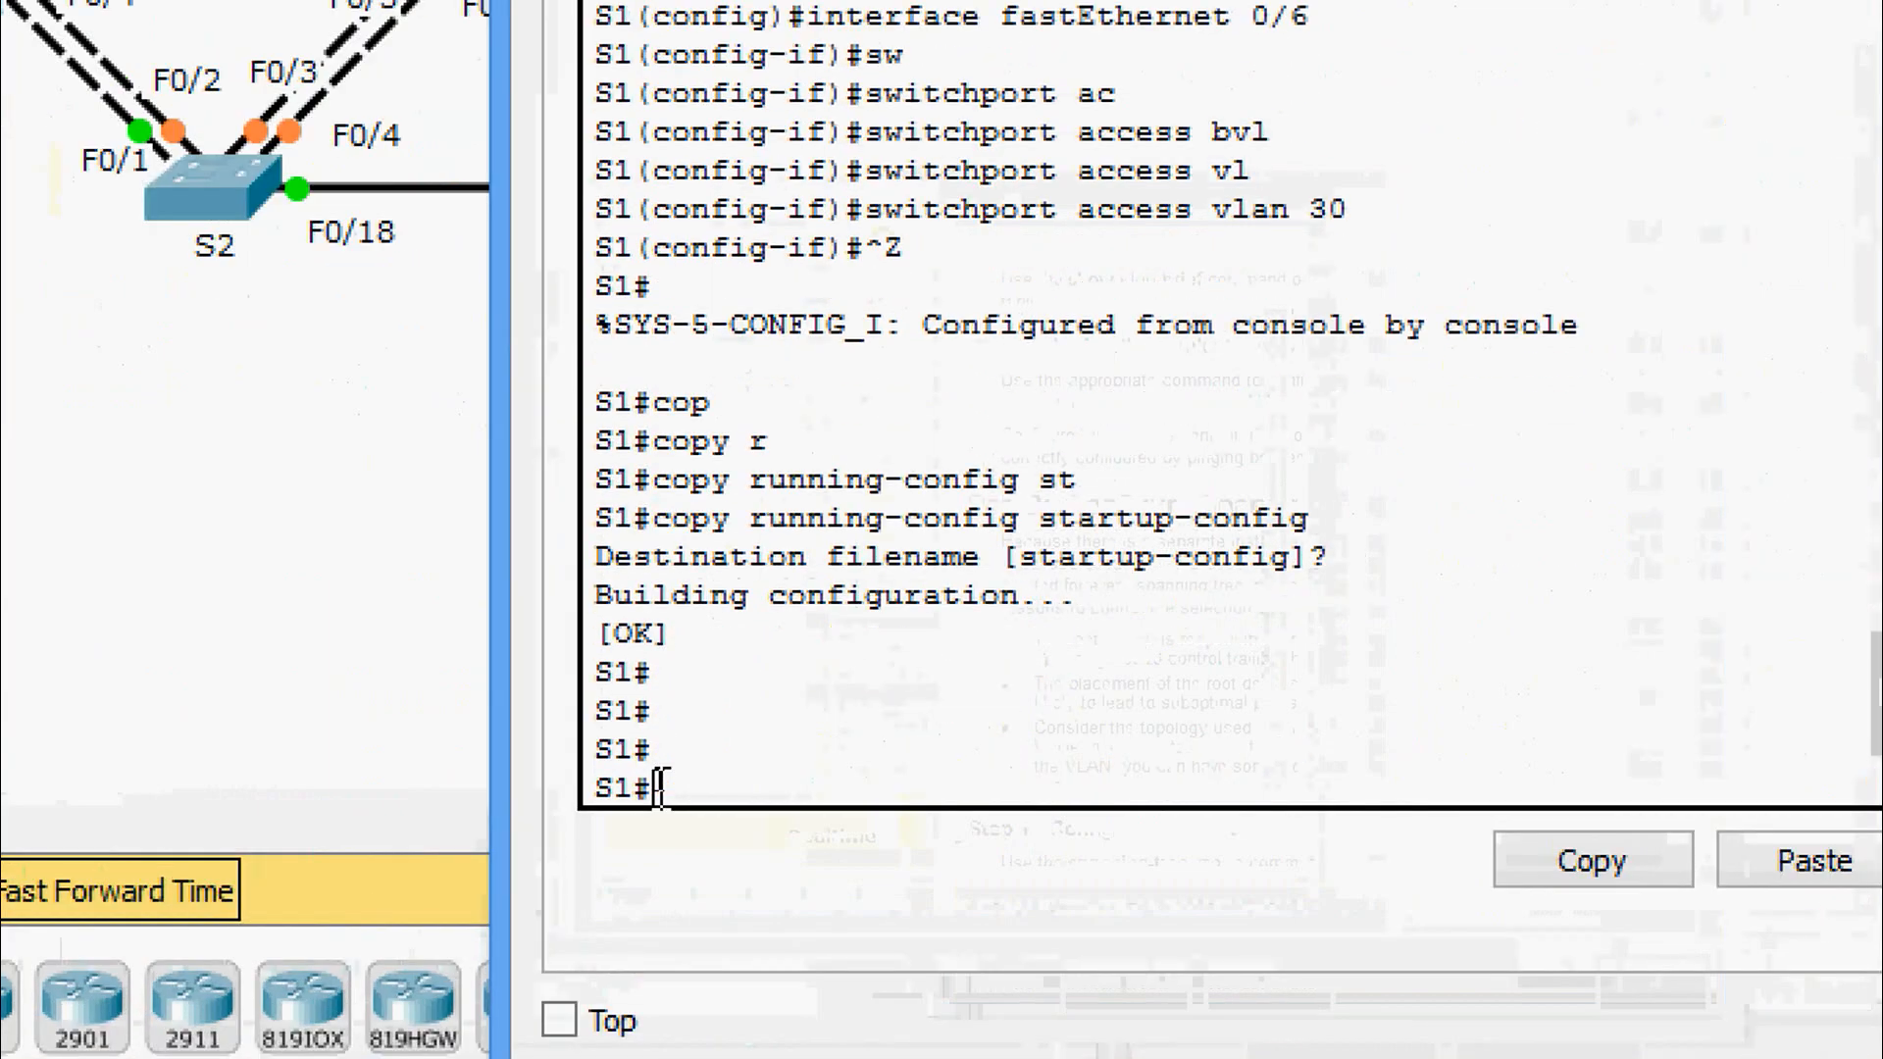
text(sh)
key(Tab)
text(vl)
key(Tab)
text(br)
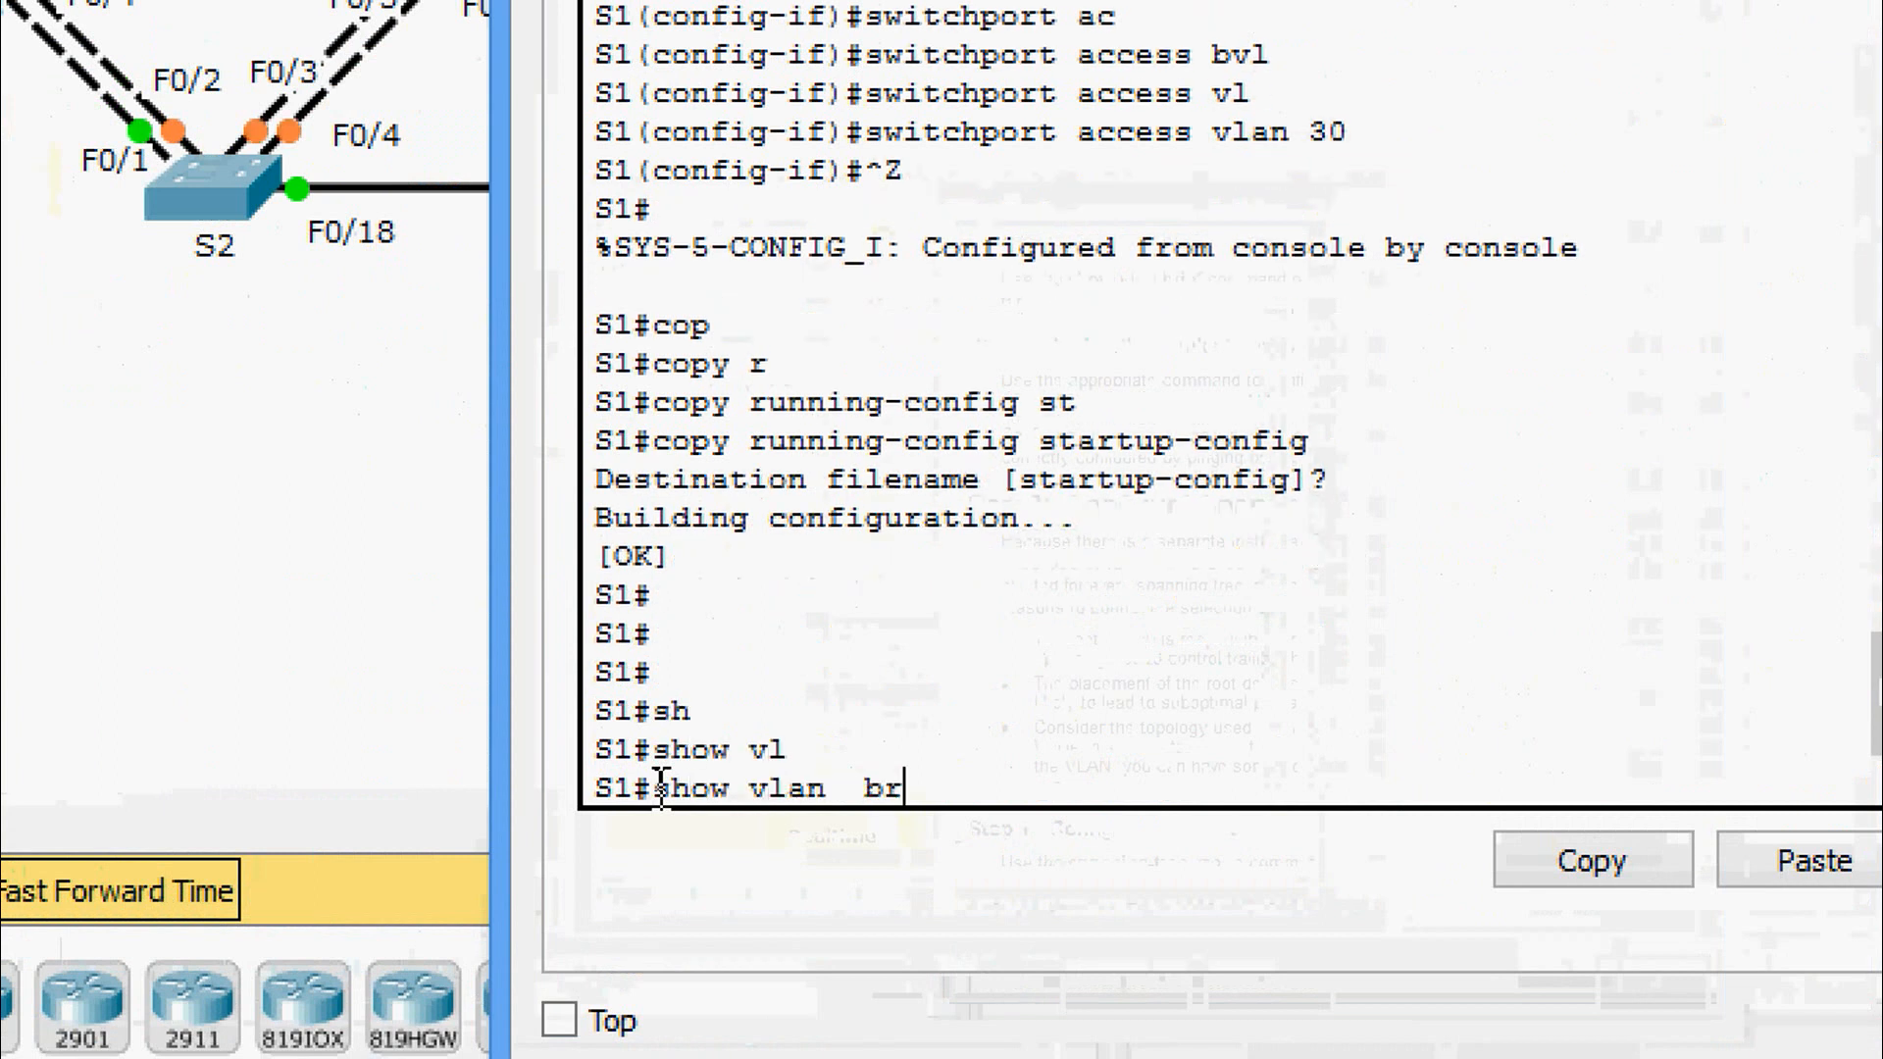
key(Return)
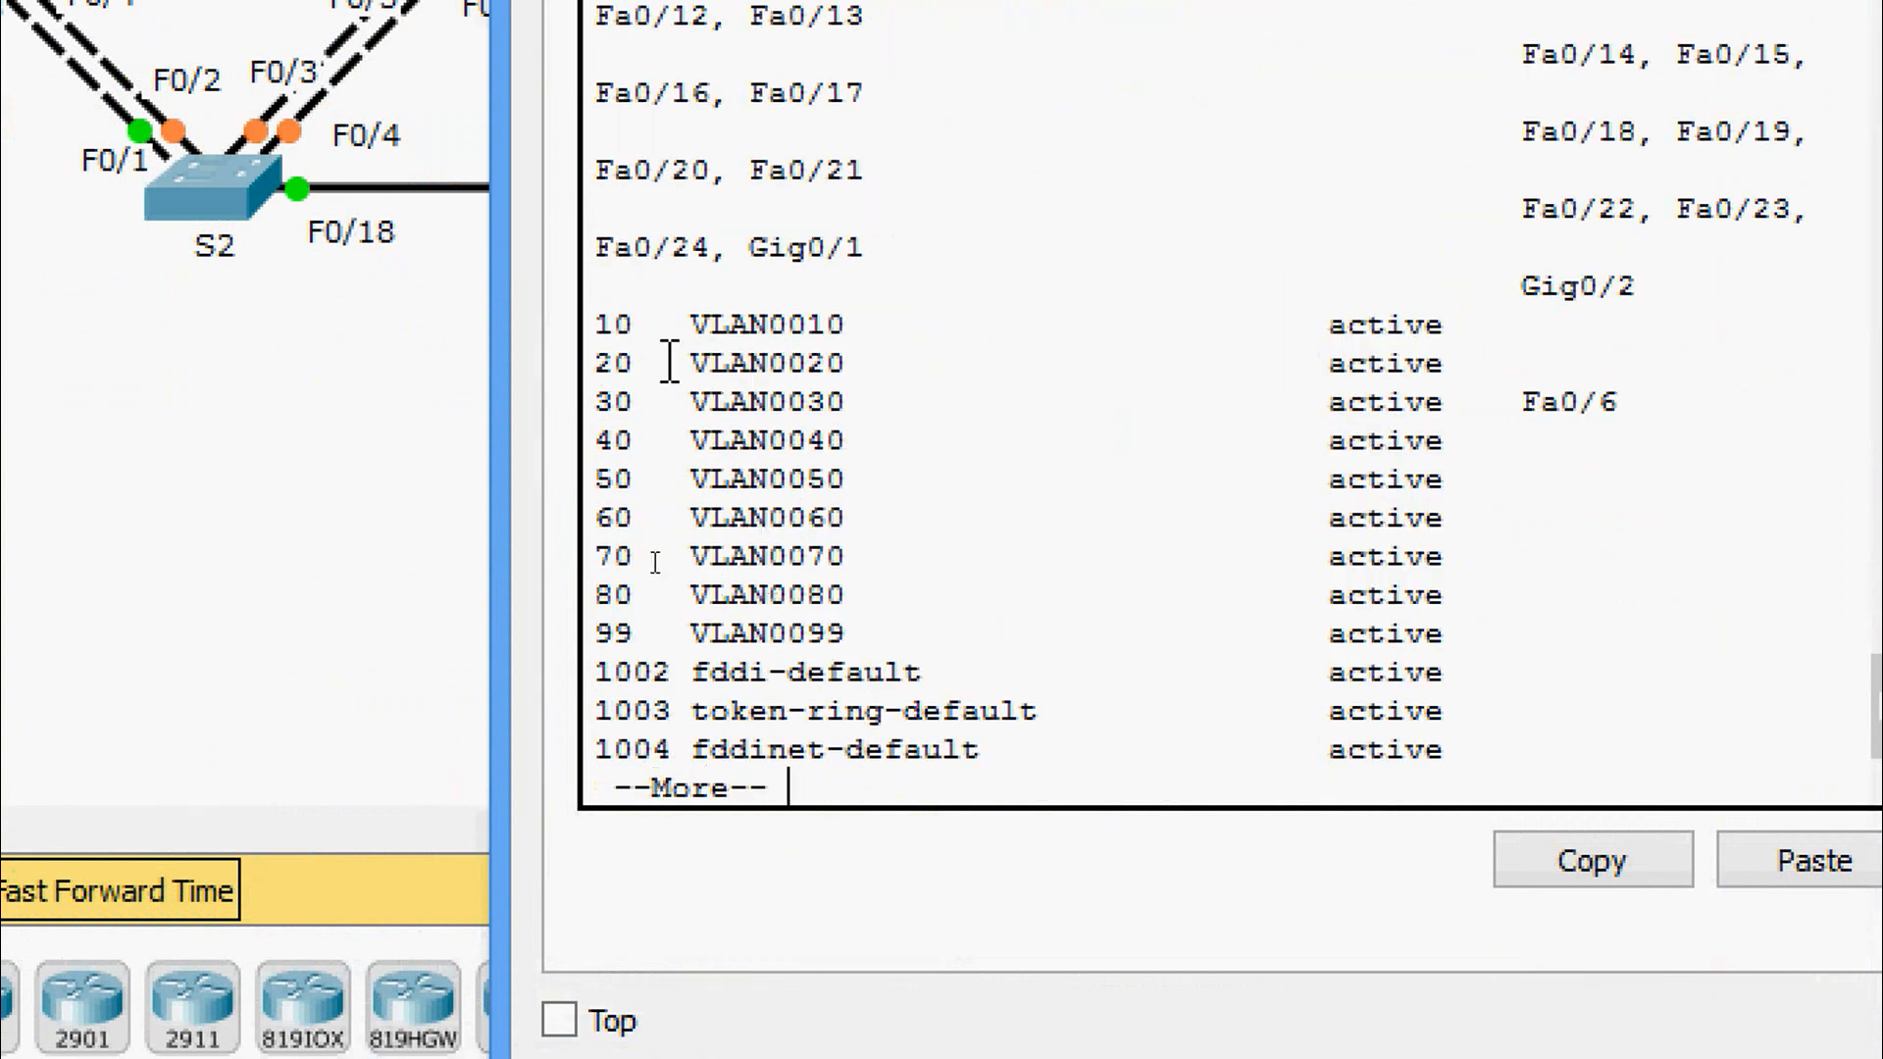
Examine VLANs 10 to 99 and the VLAN 30 port assignment in S1's VLAN table, and close the switch window.
drag(595, 324, 1530, 632)
drag(1648, 398, 587, 404)
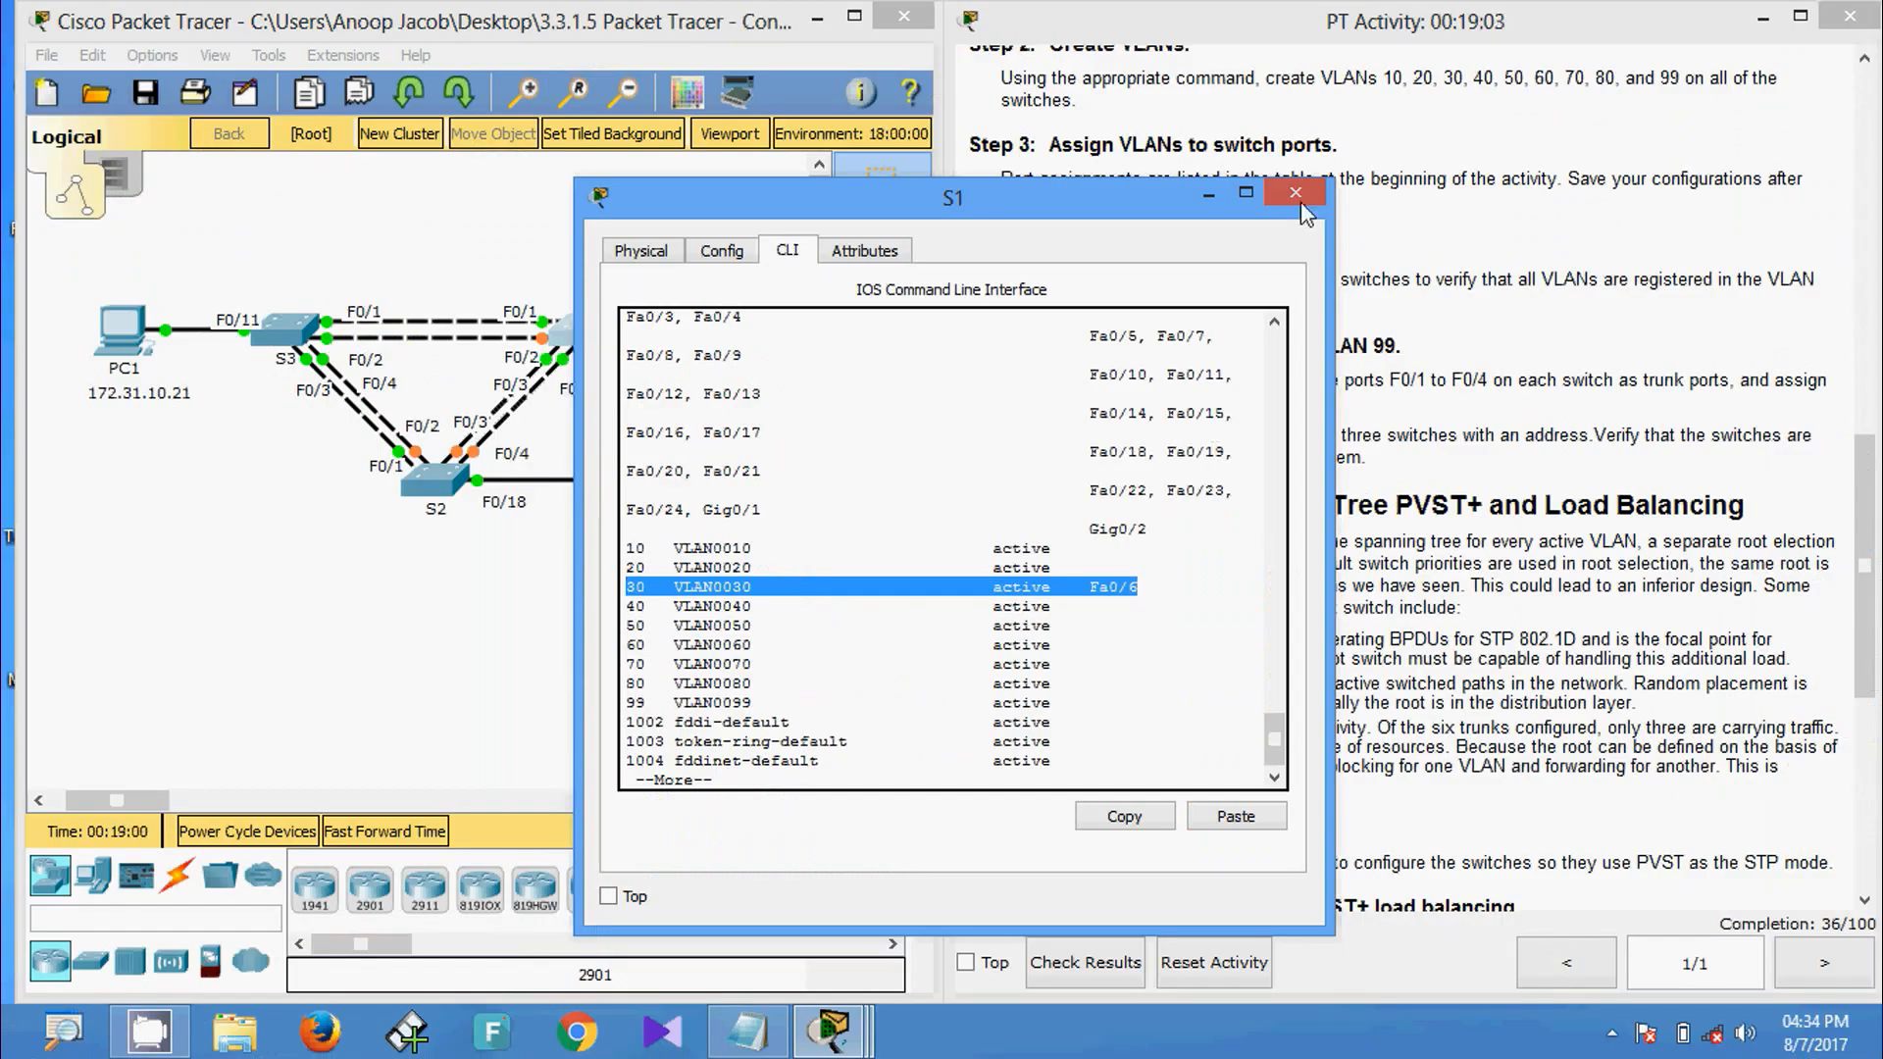
click(1301, 204)
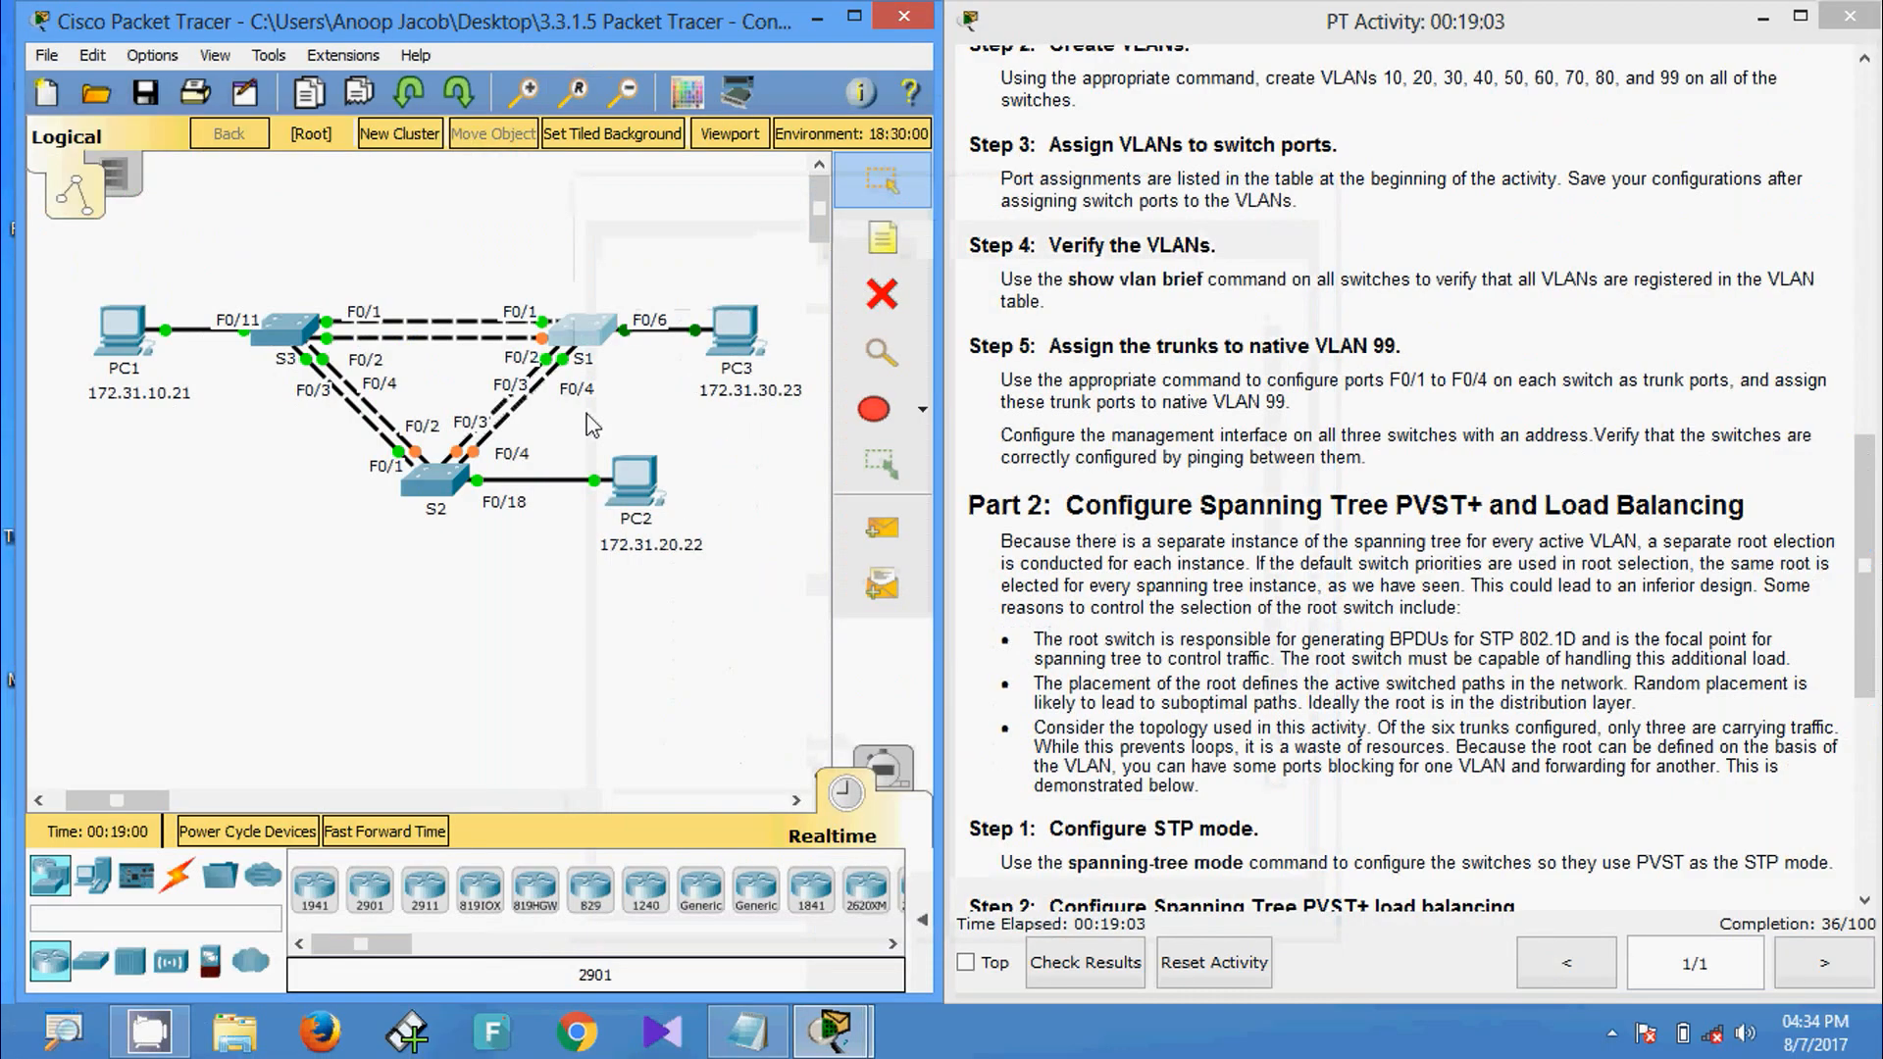
Reopen the command line of switch S2 and run show vlan brief.
click(432, 481)
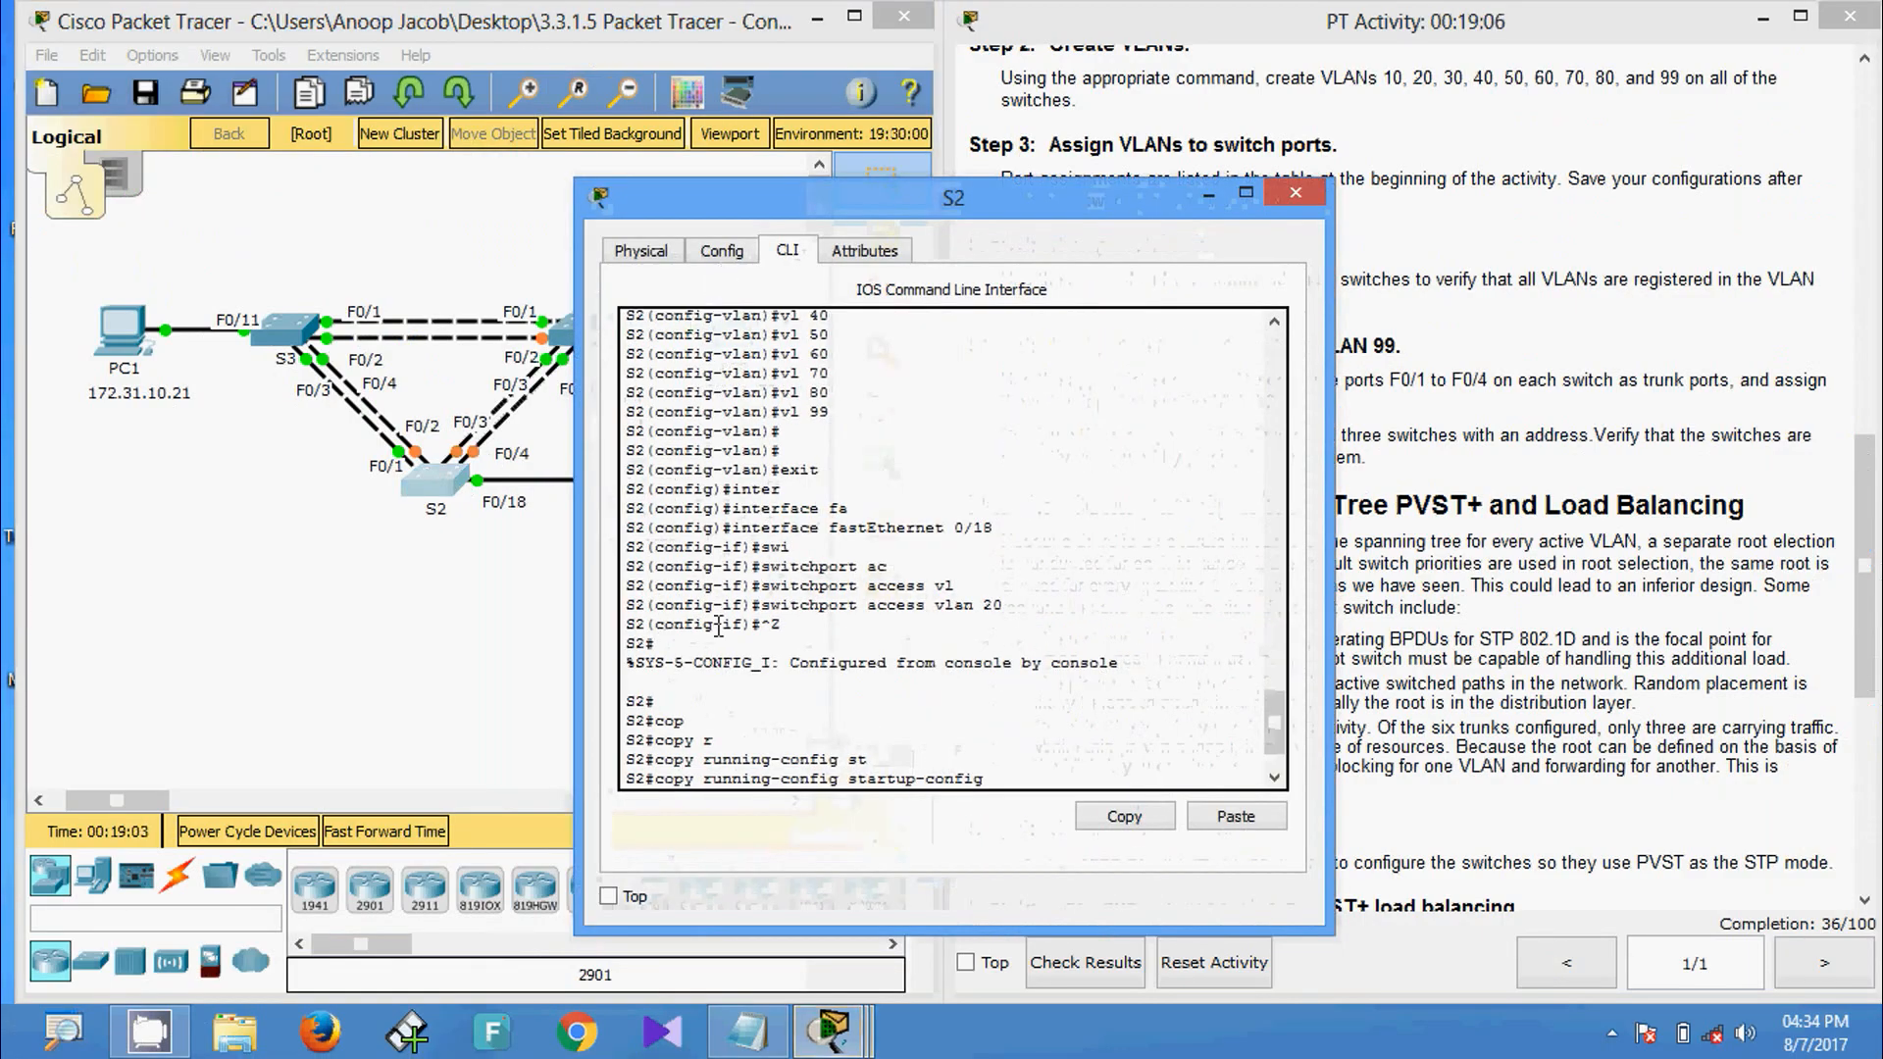
key(Return)
key(Return)
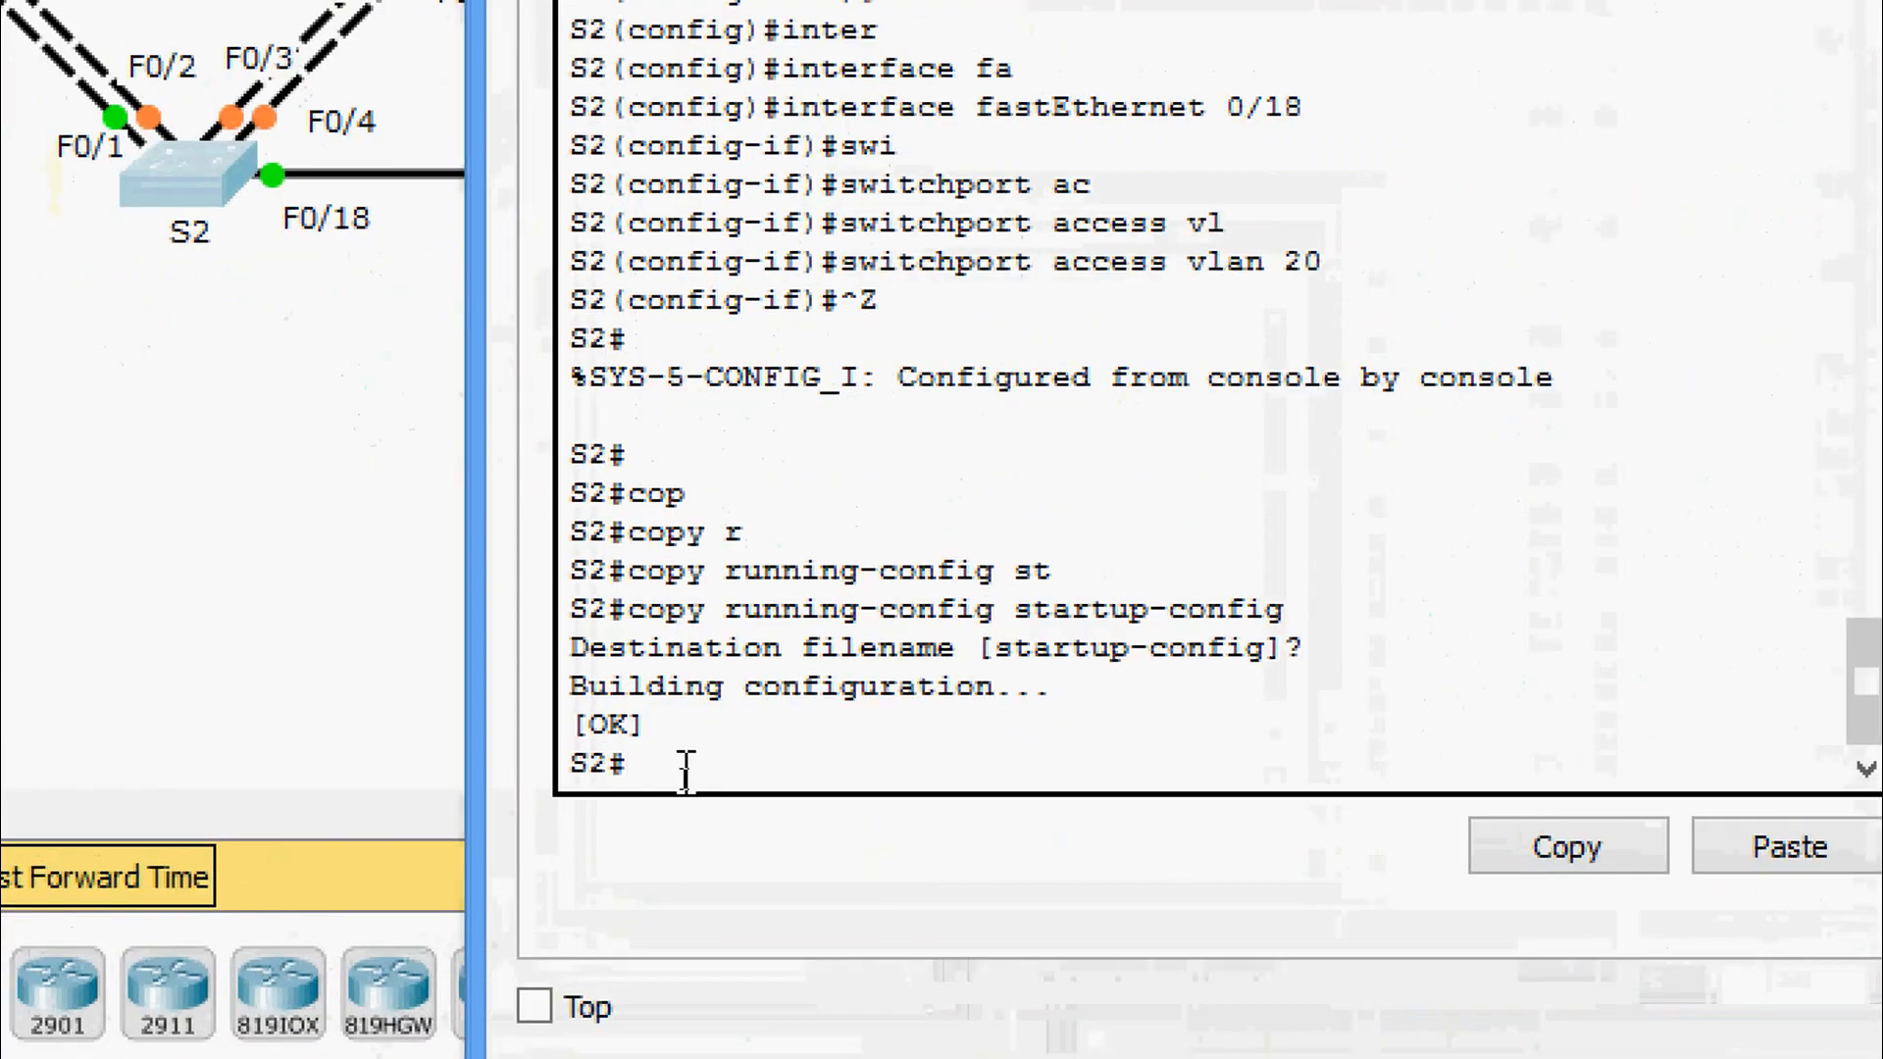
text(sh)
key(Tab)
text(b)
key(Tab)
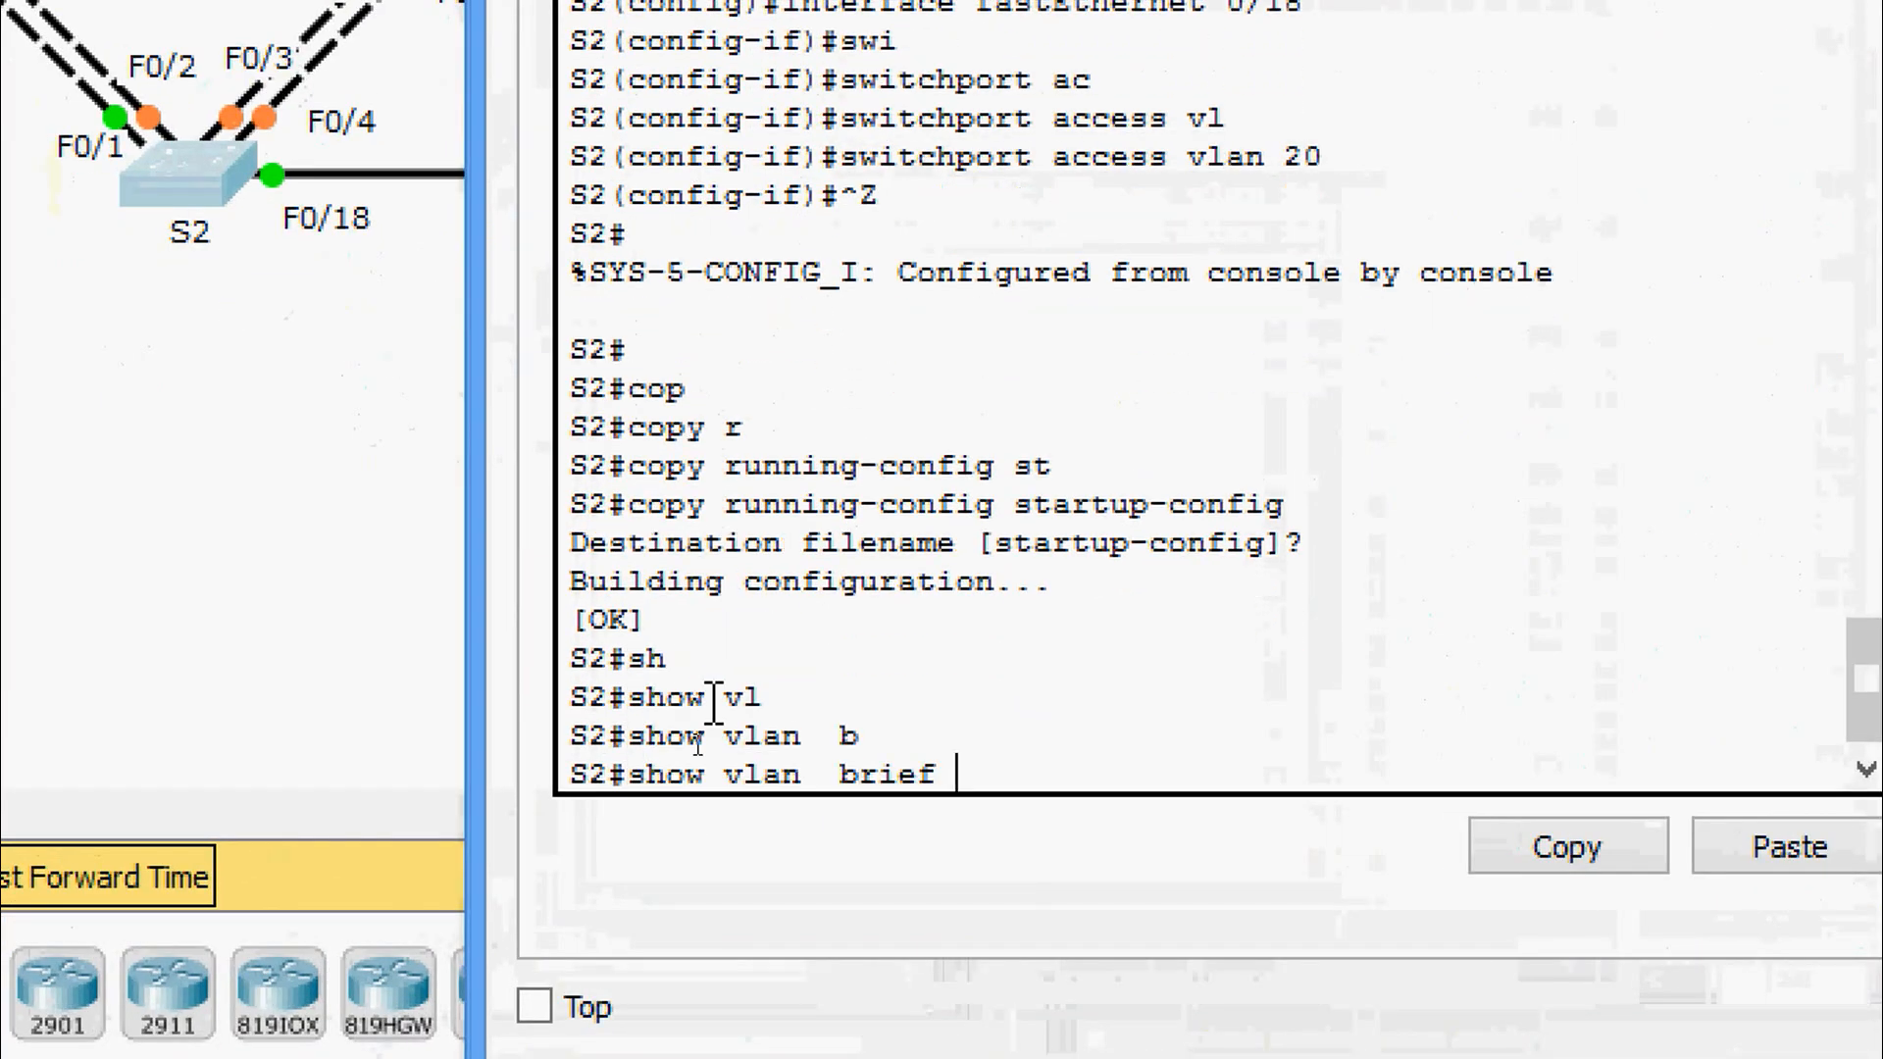
key(Return)
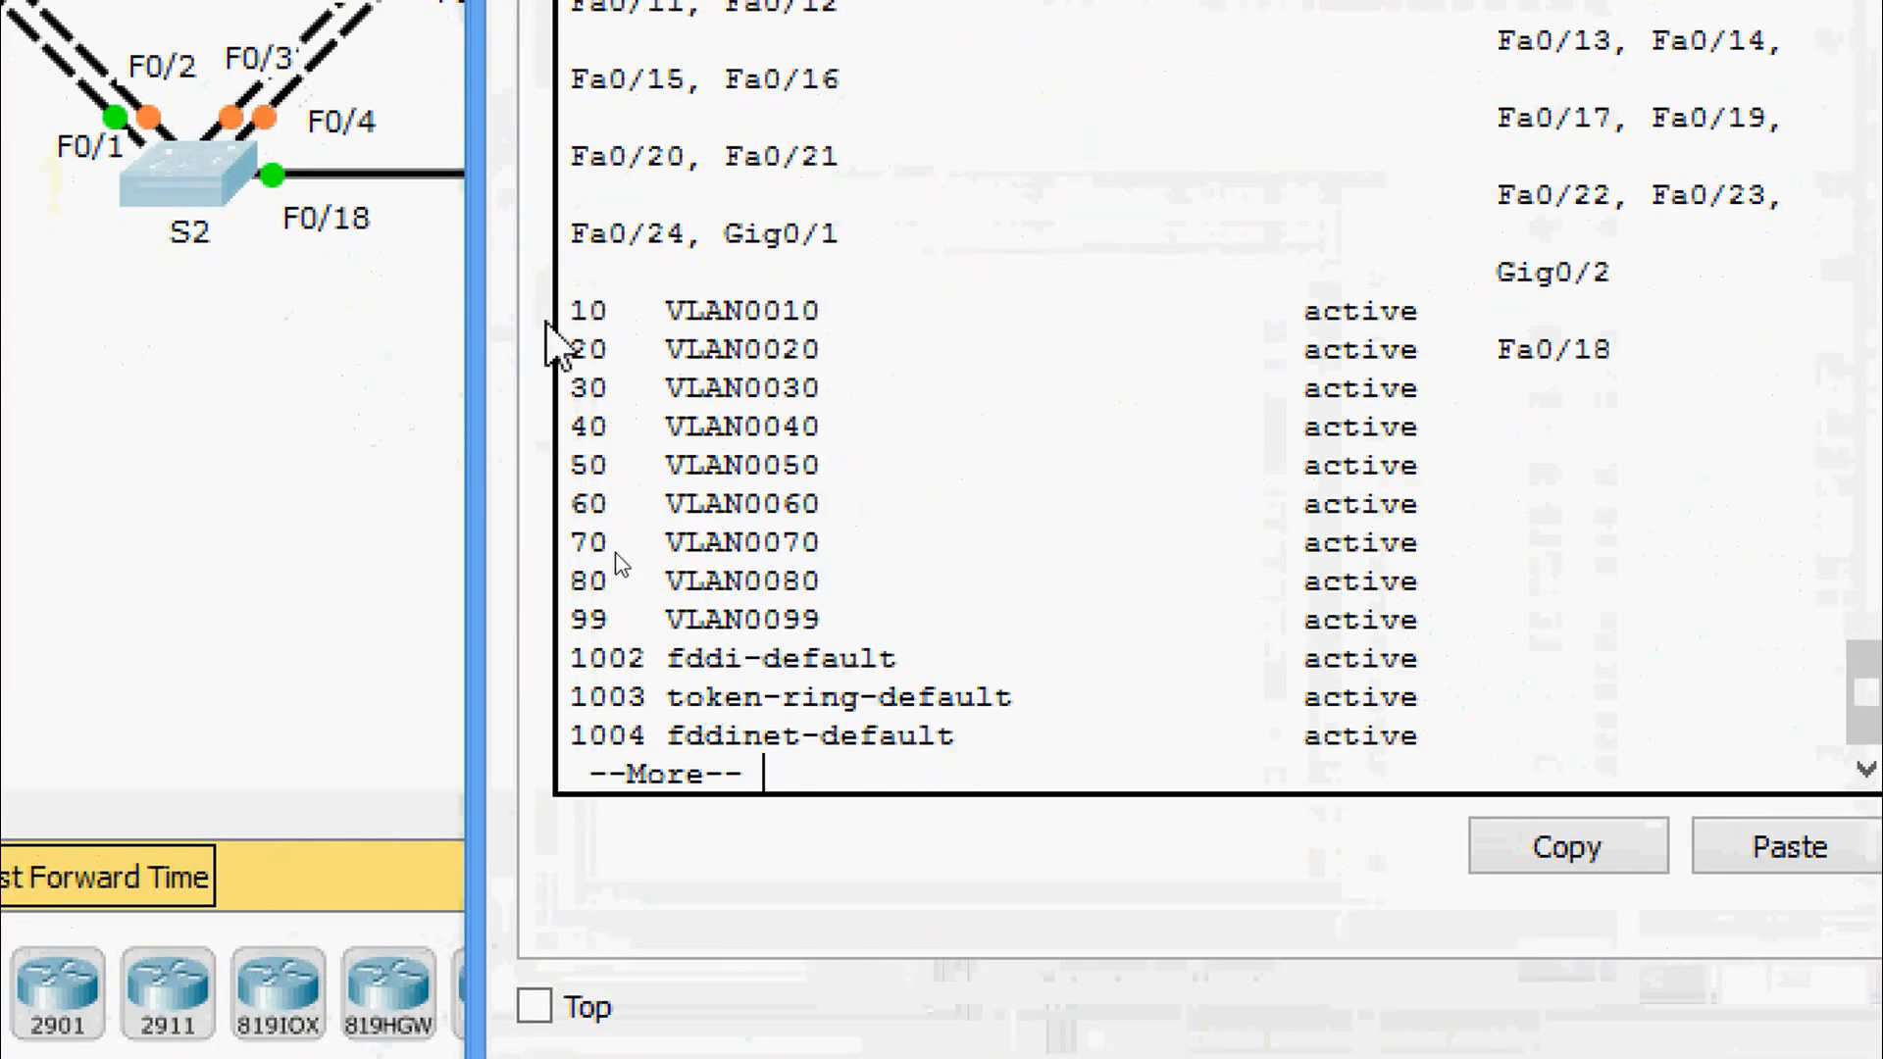
Examine VLANs 10 to 99 and the VLAN 20 port assignment in S2's VLAN table, and close the switch window.
drag(569, 304, 1439, 620)
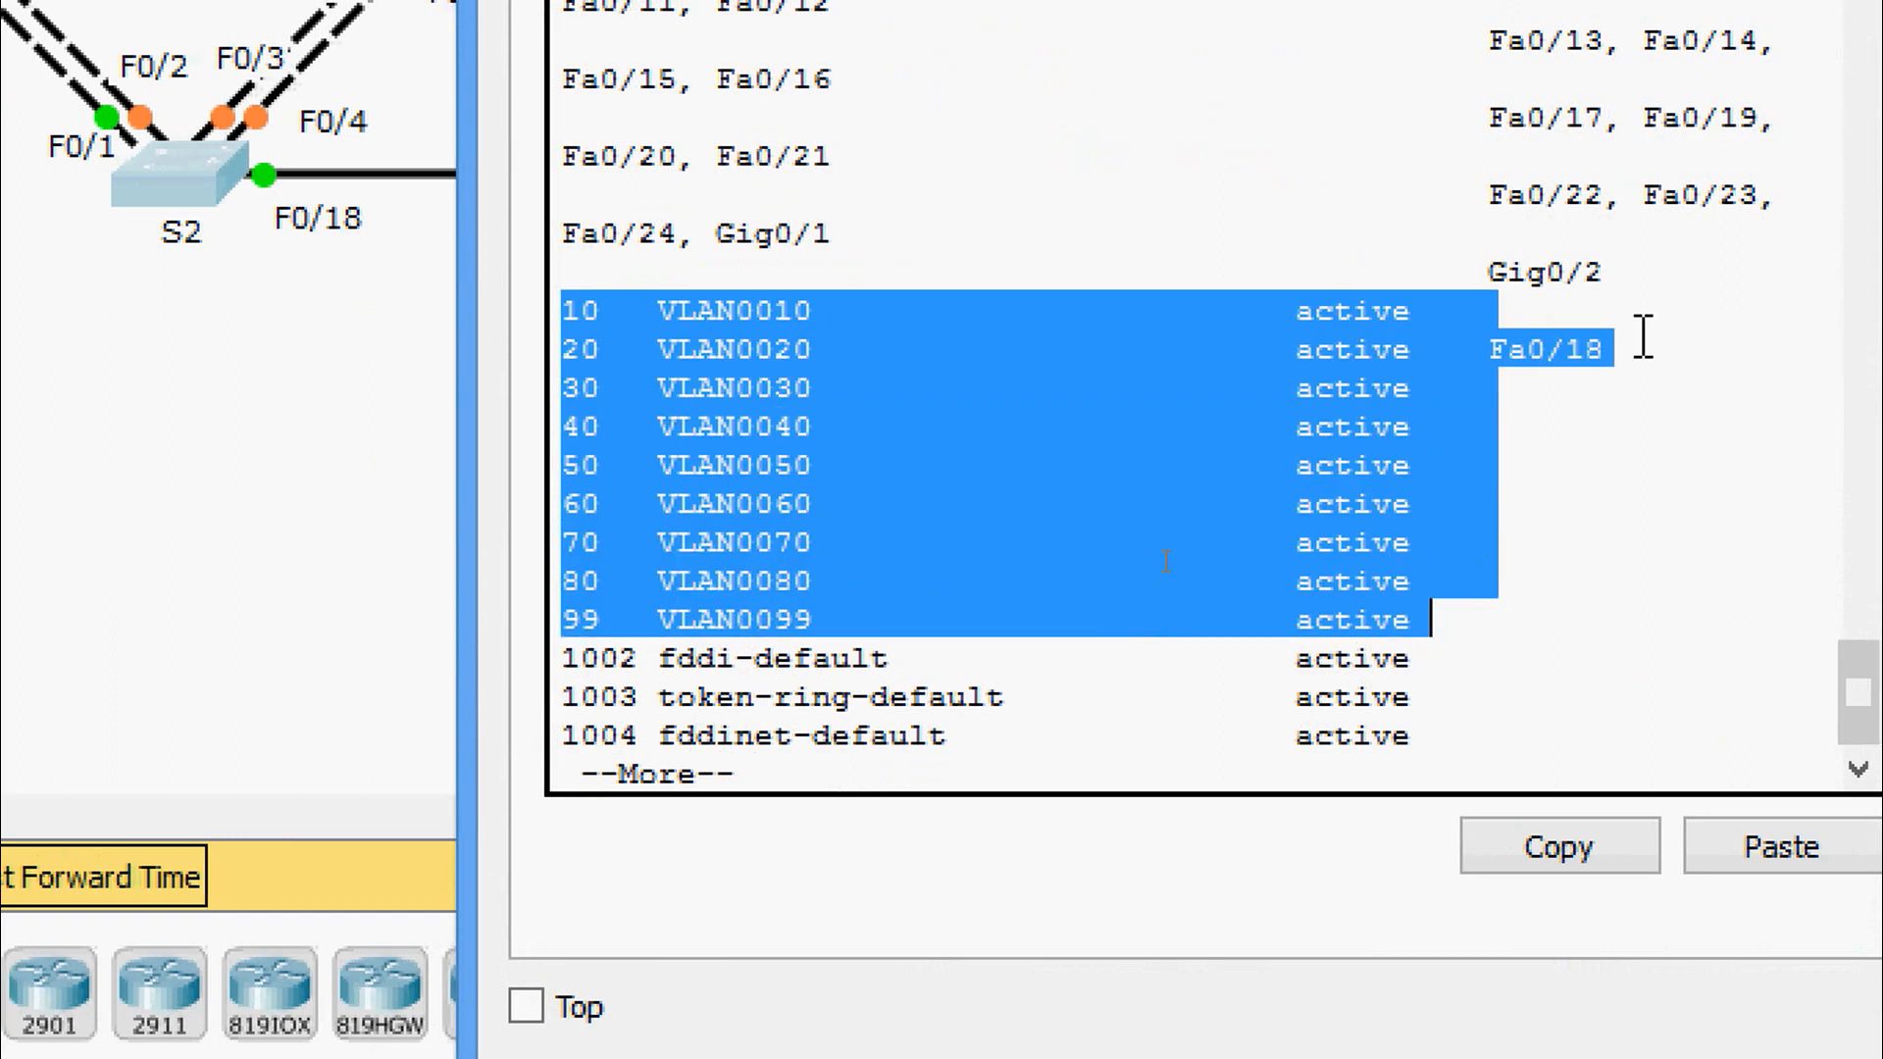
click(1651, 343)
drag(1626, 345, 526, 349)
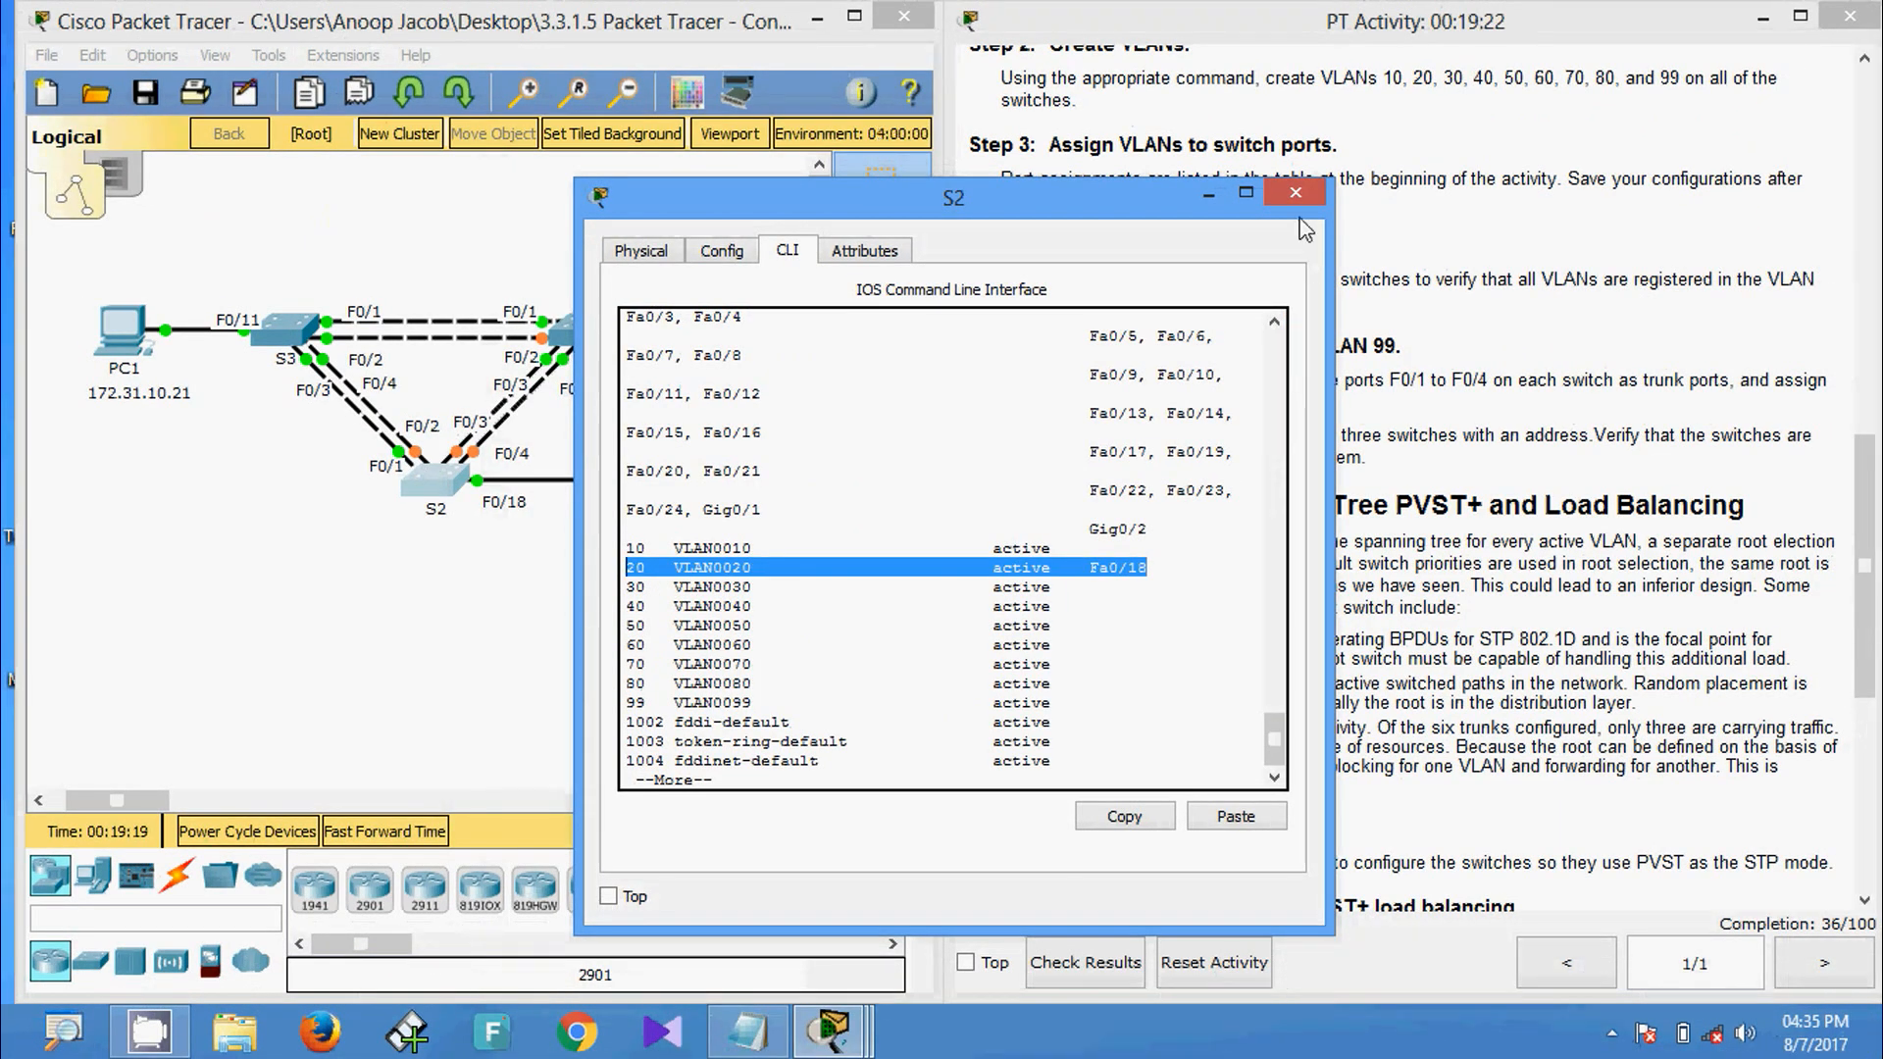
click(1296, 193)
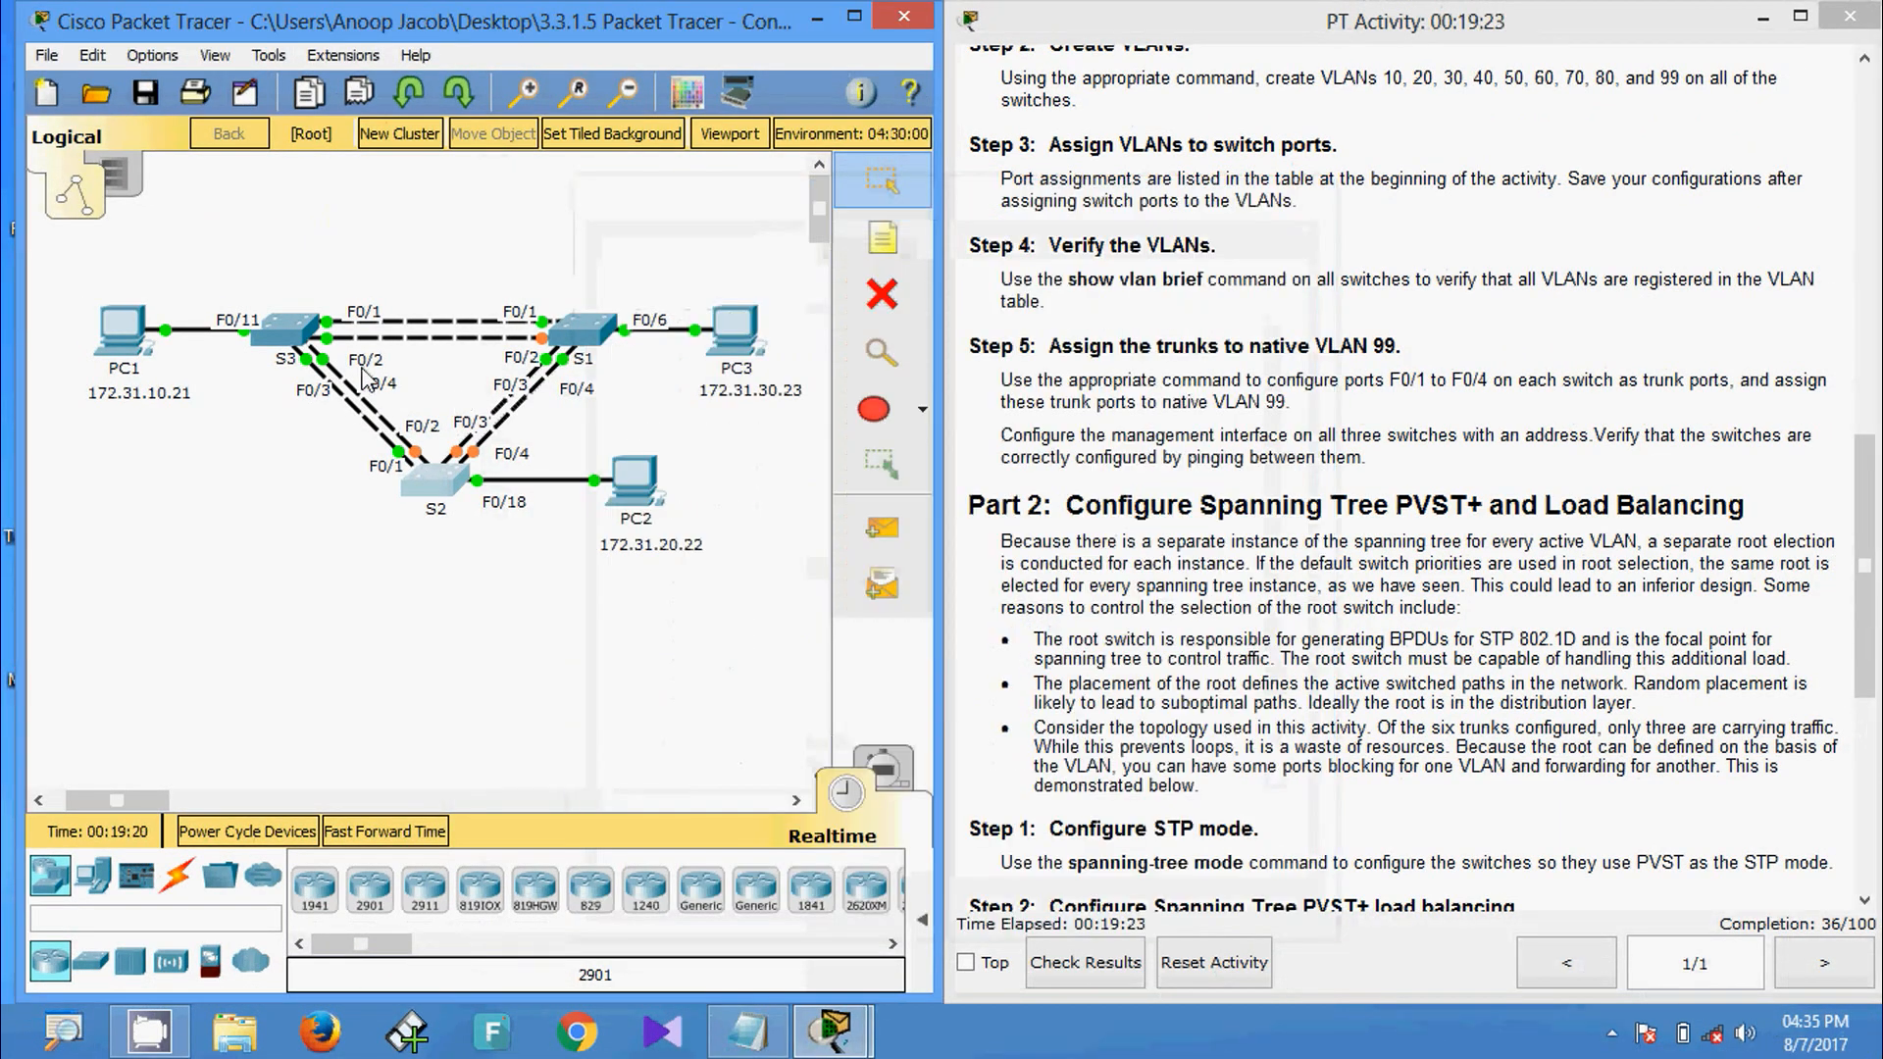
Reopen the command line of switch S3 and run show vlan brief.
click(289, 338)
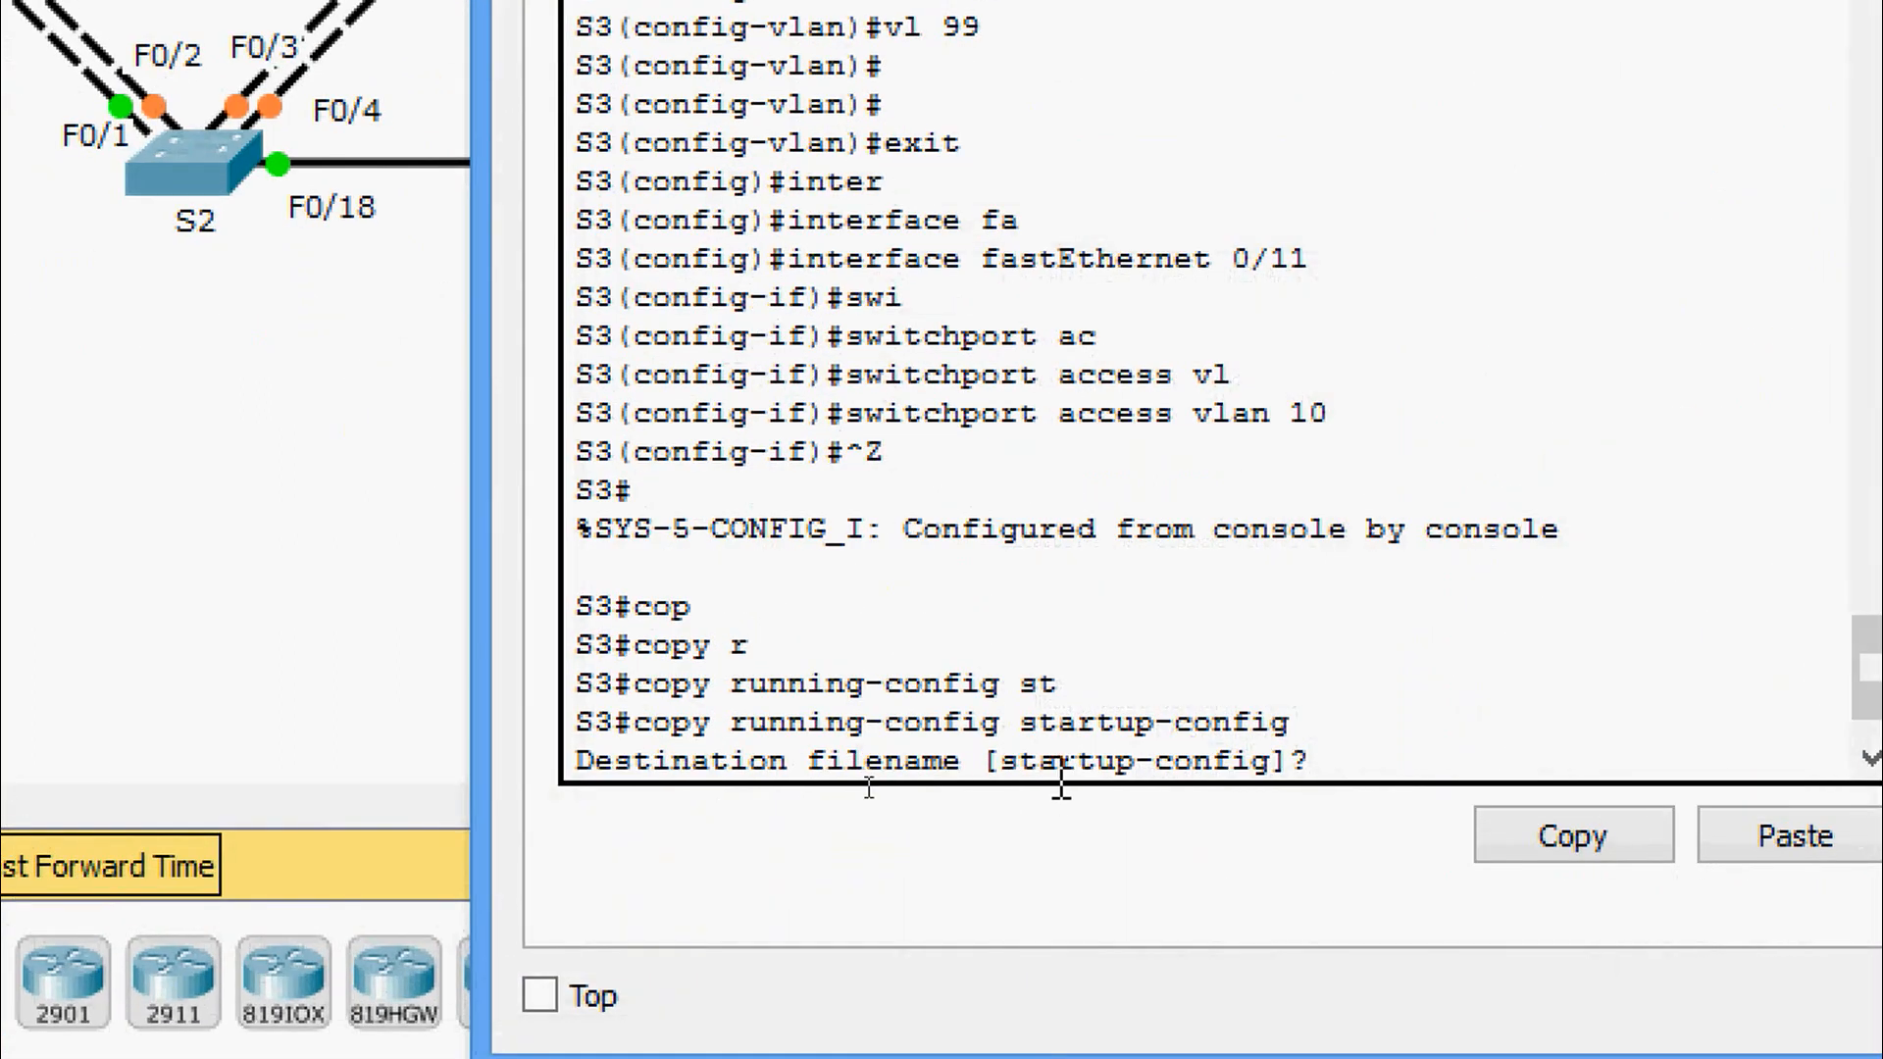
key(Return)
key(Return)
key(Return)
text(sh)
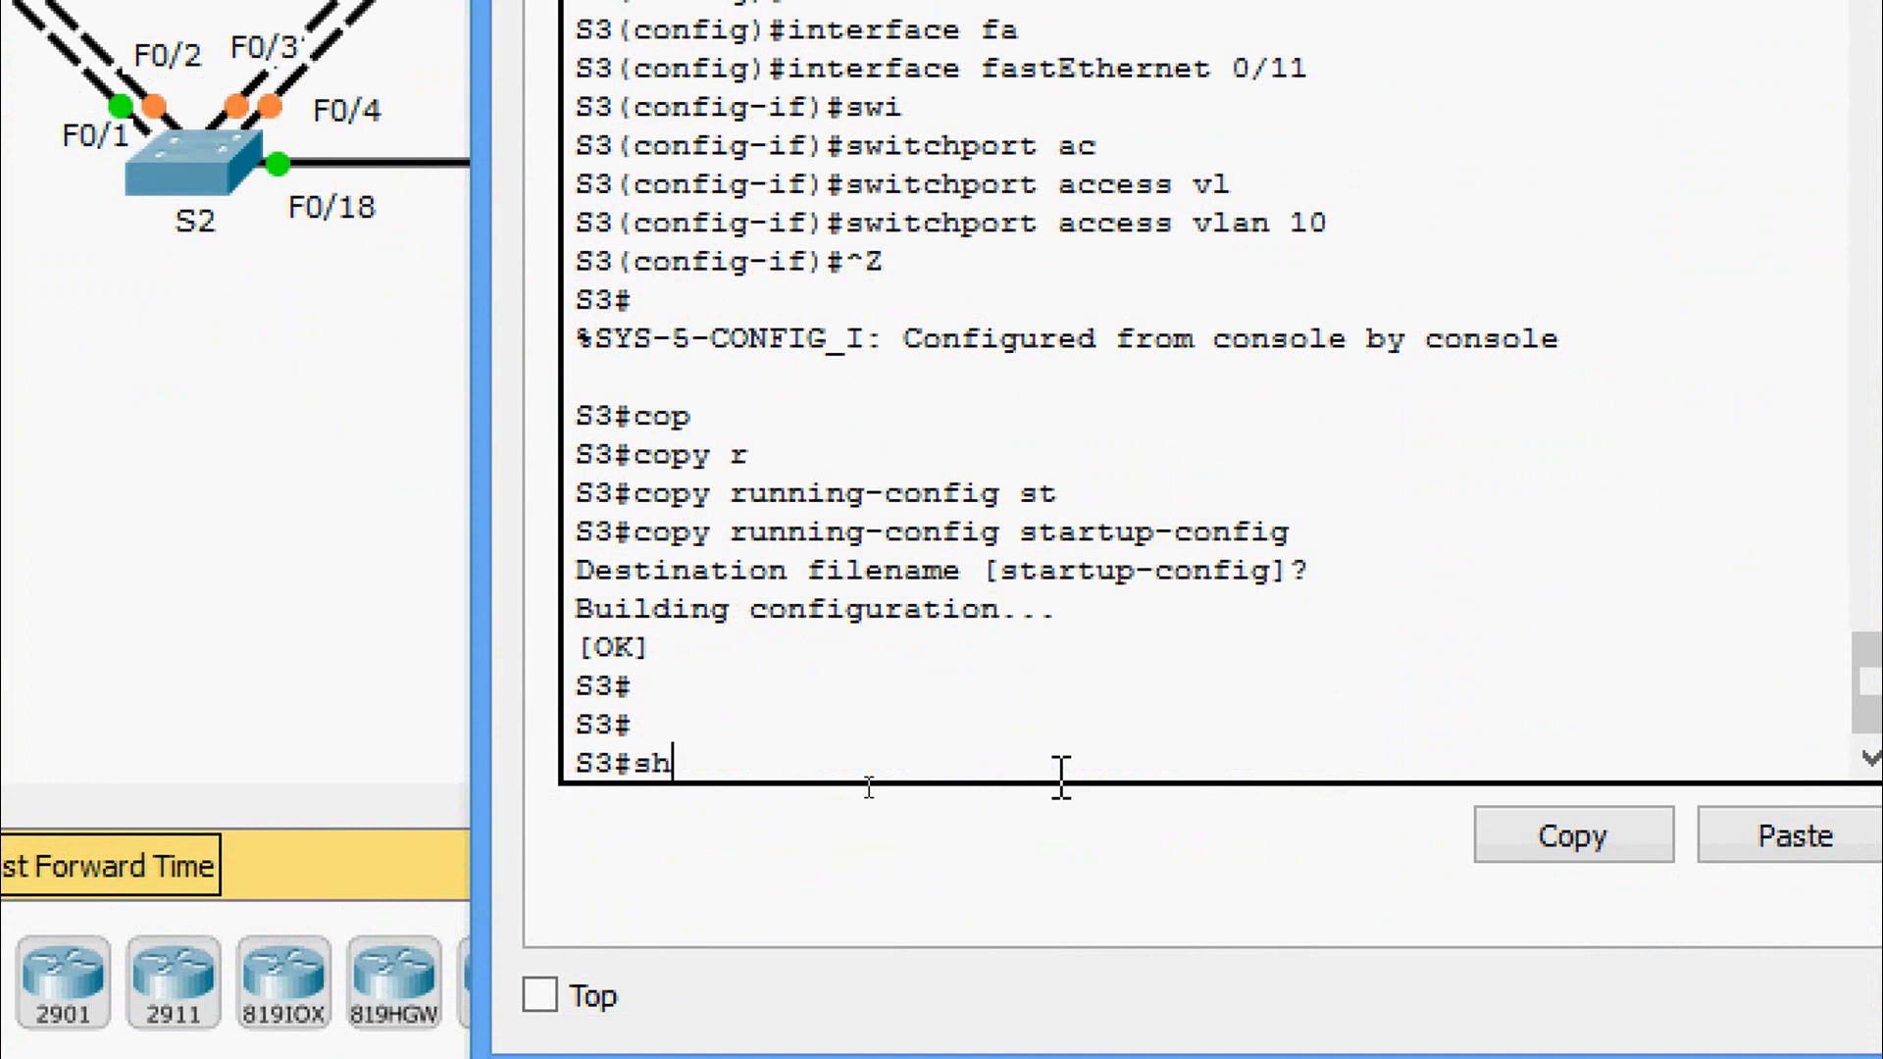
key(Tab)
text(vl)
key(Tab)
text(b)
key(Tab)
key(Return)
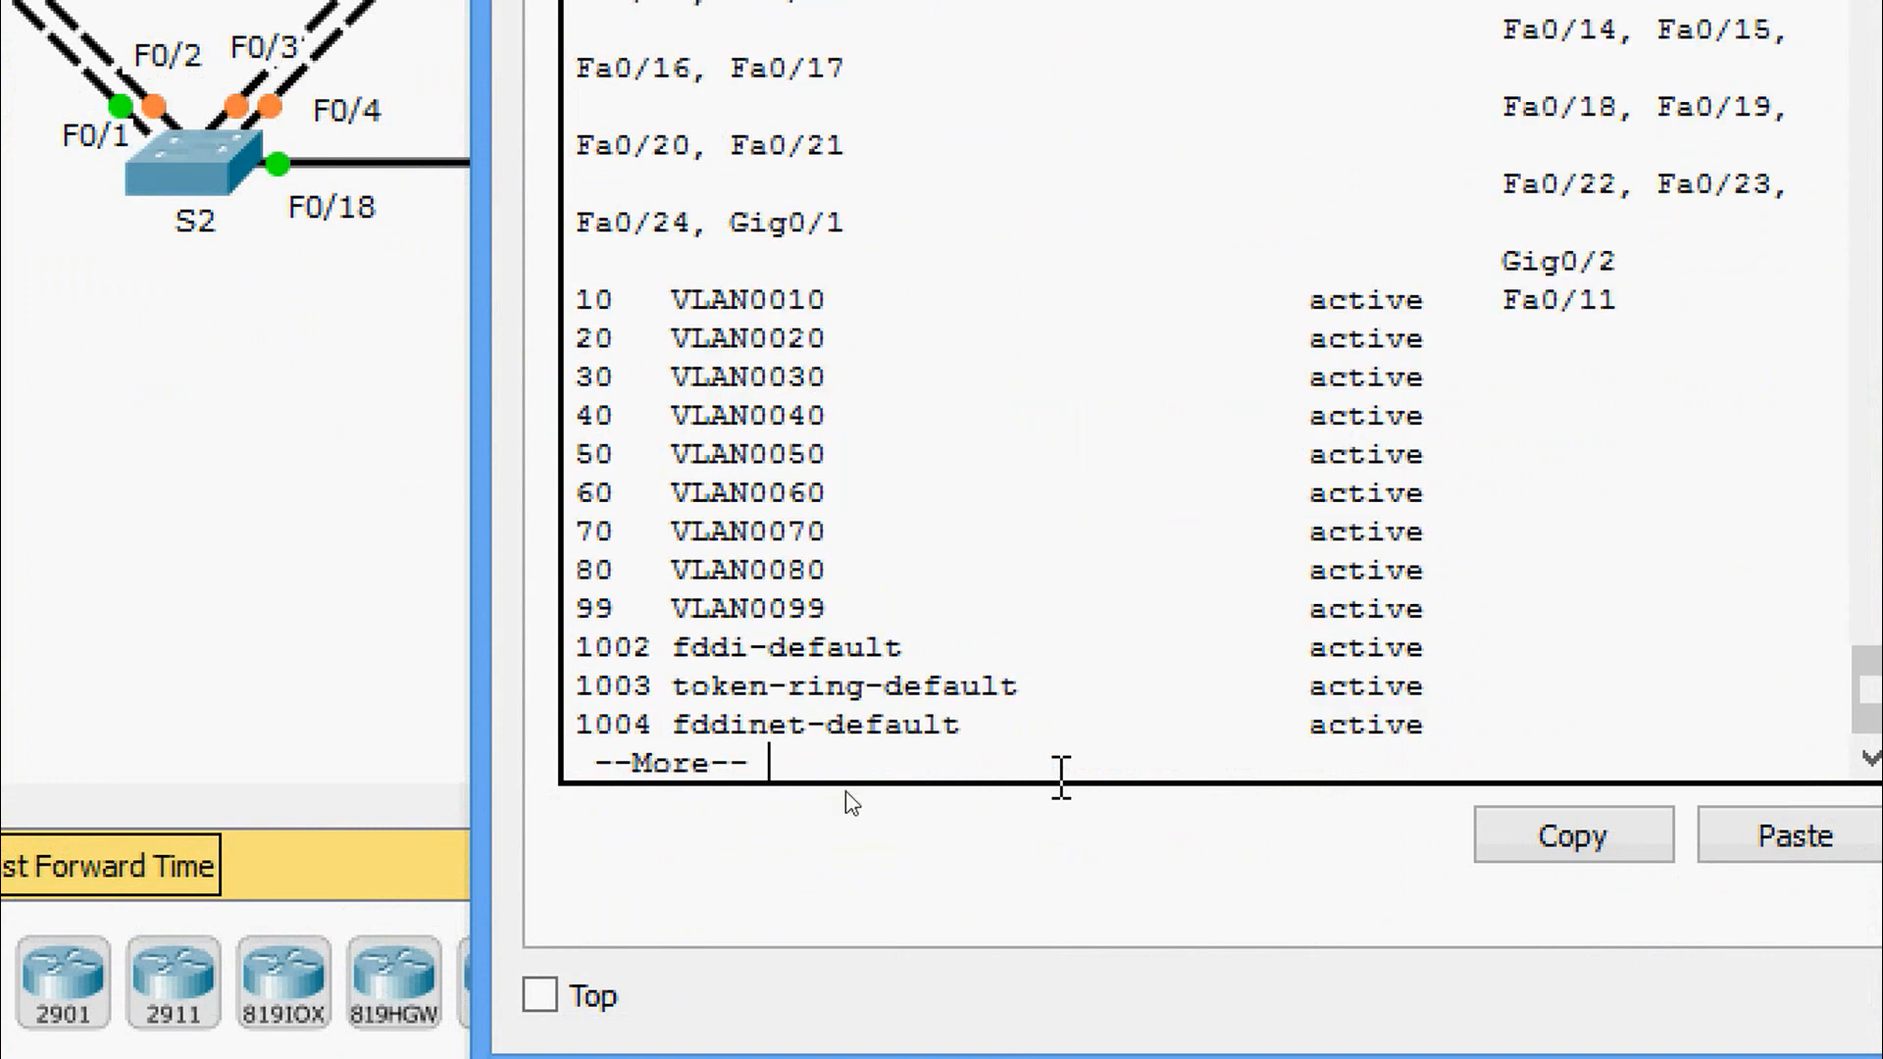
Examine VLANs 10 to 99 and the VLAN 10 port assignment in S3's VLAN table.
drag(576, 286, 1543, 572)
drag(1618, 299, 1517, 295)
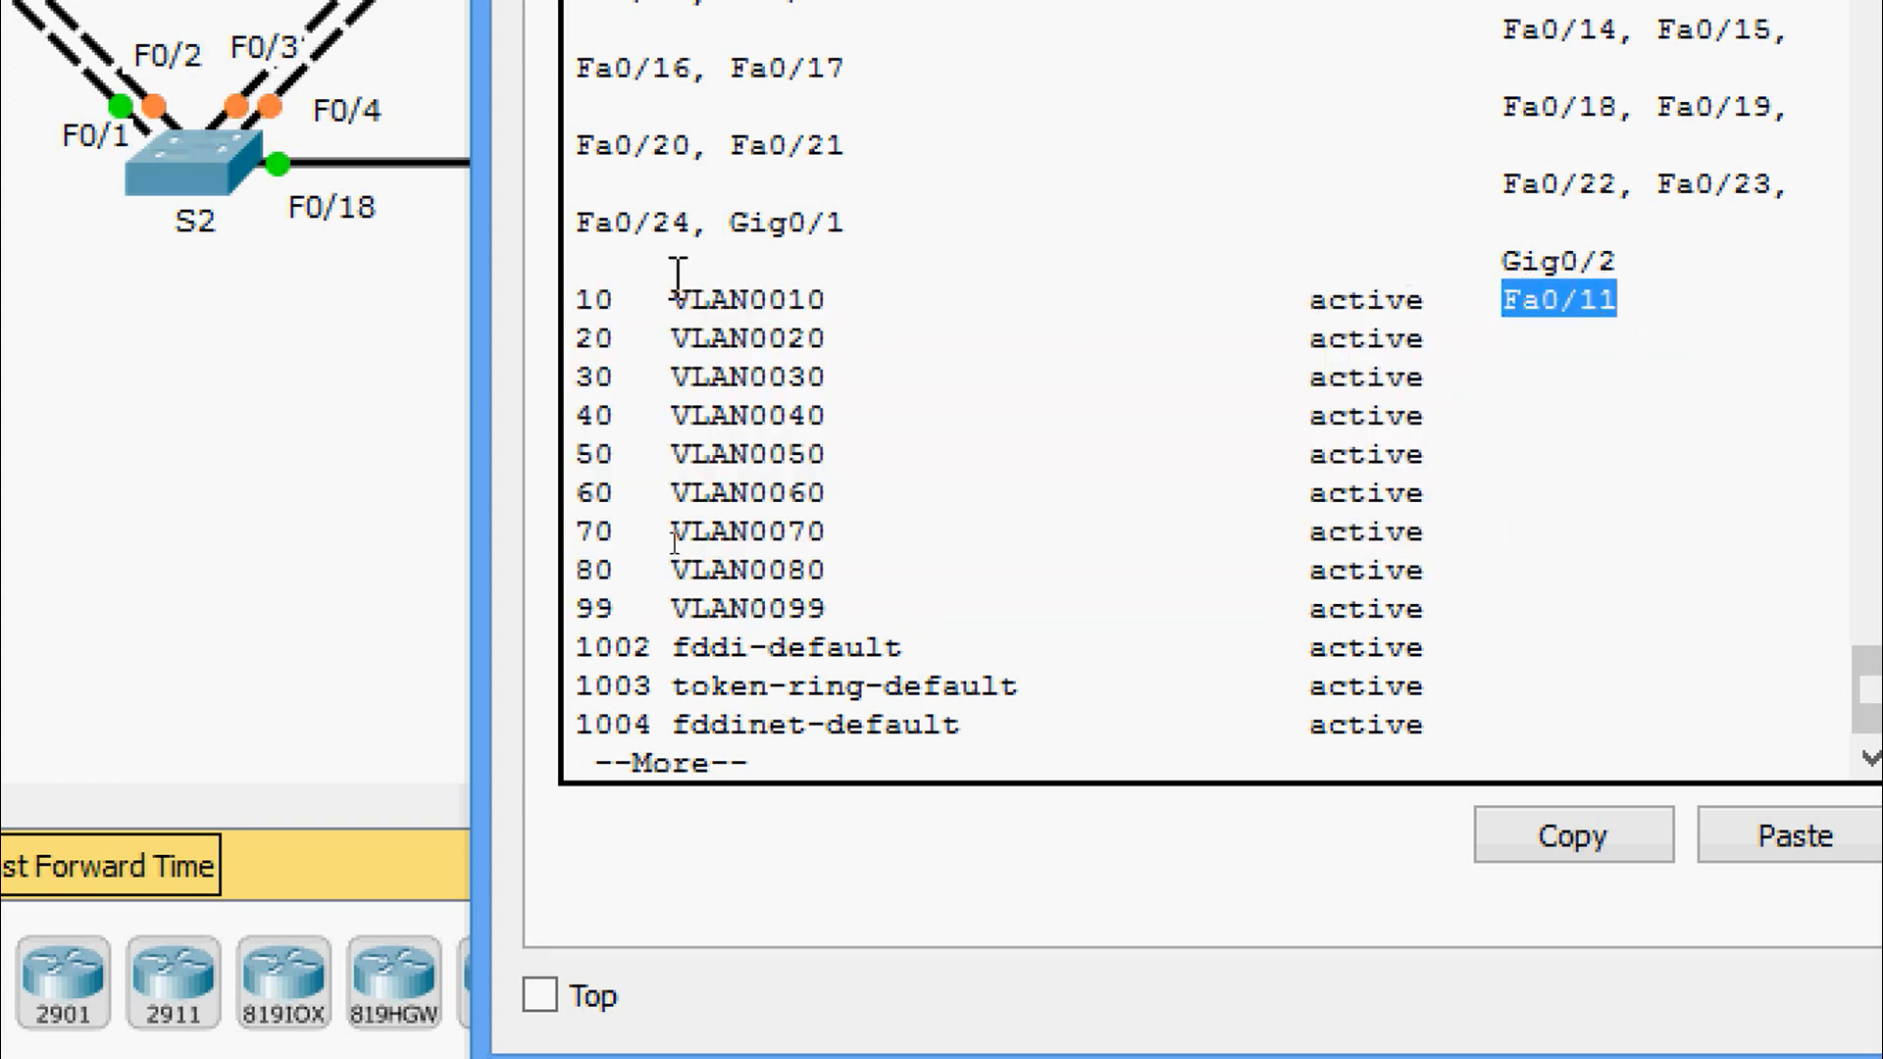
drag(657, 300, 547, 297)
click(644, 301)
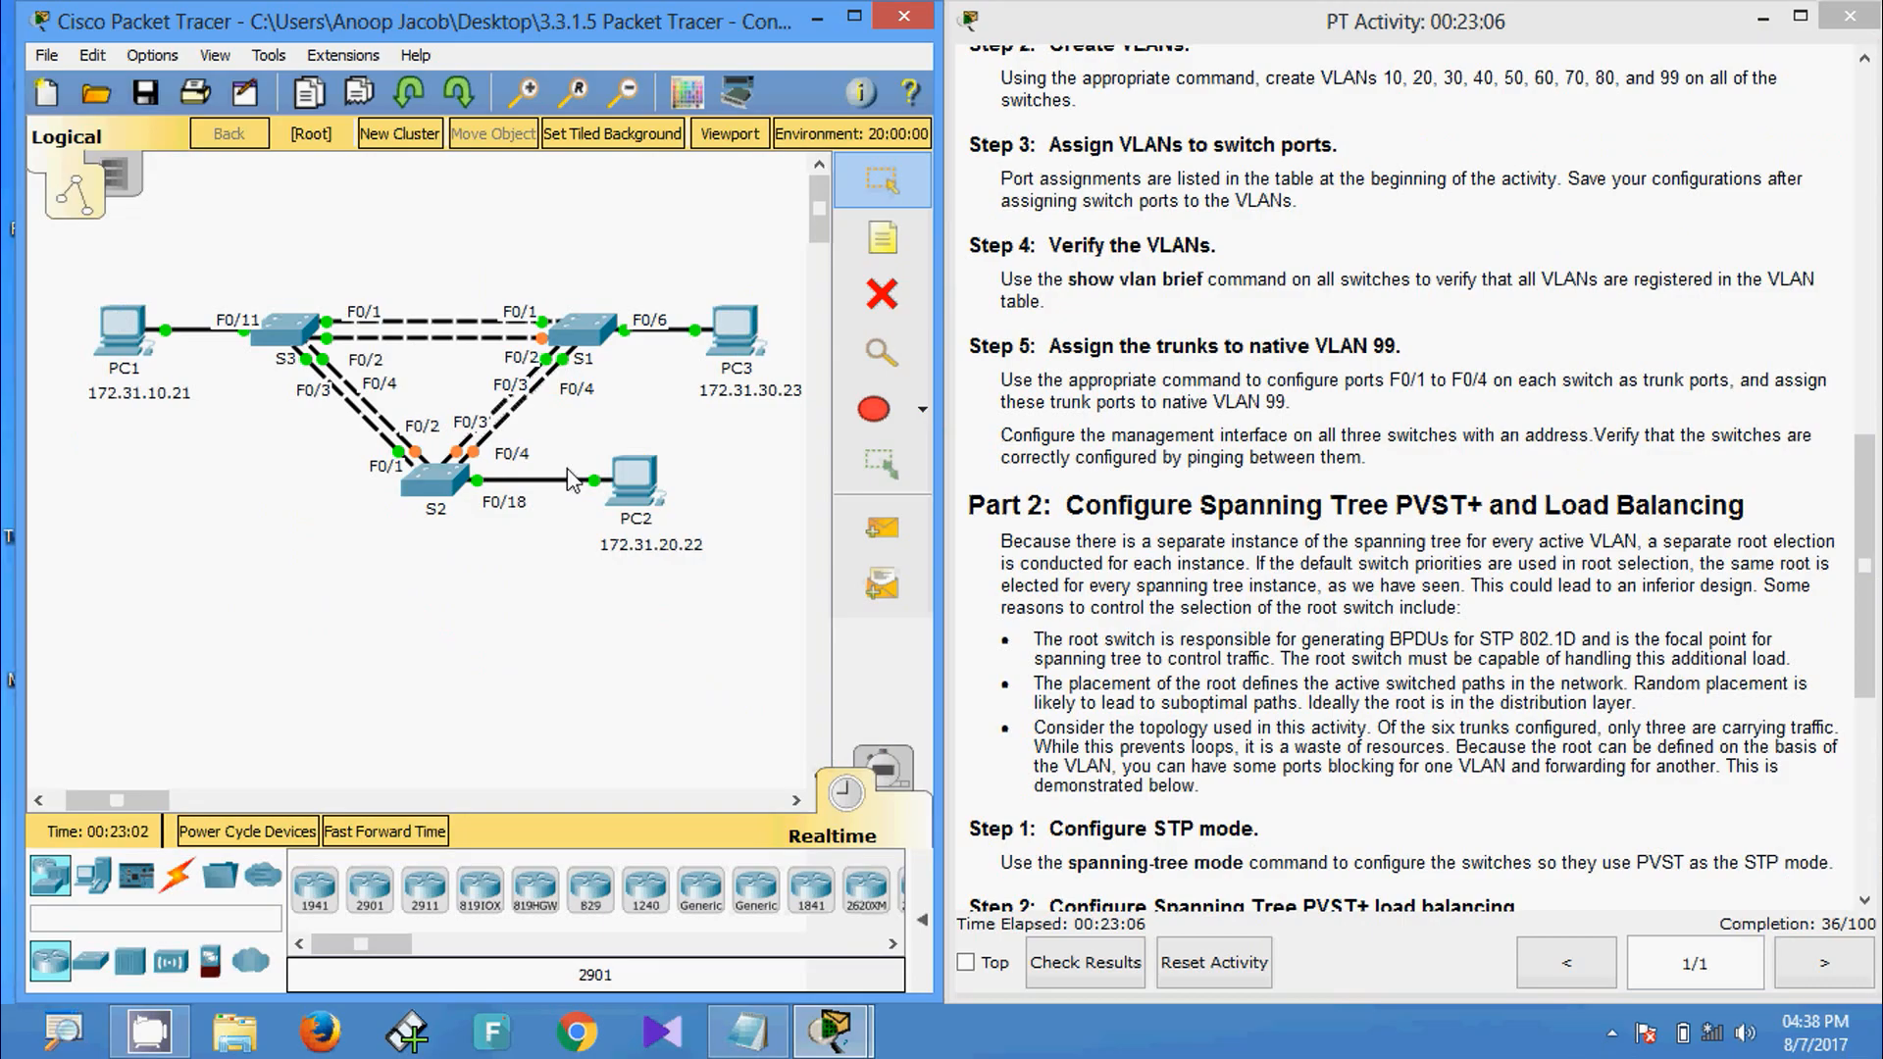
Reopen the command line of switch S1 and enter interface range configuration mode for FastEthernet 0/1-4.
click(643, 319)
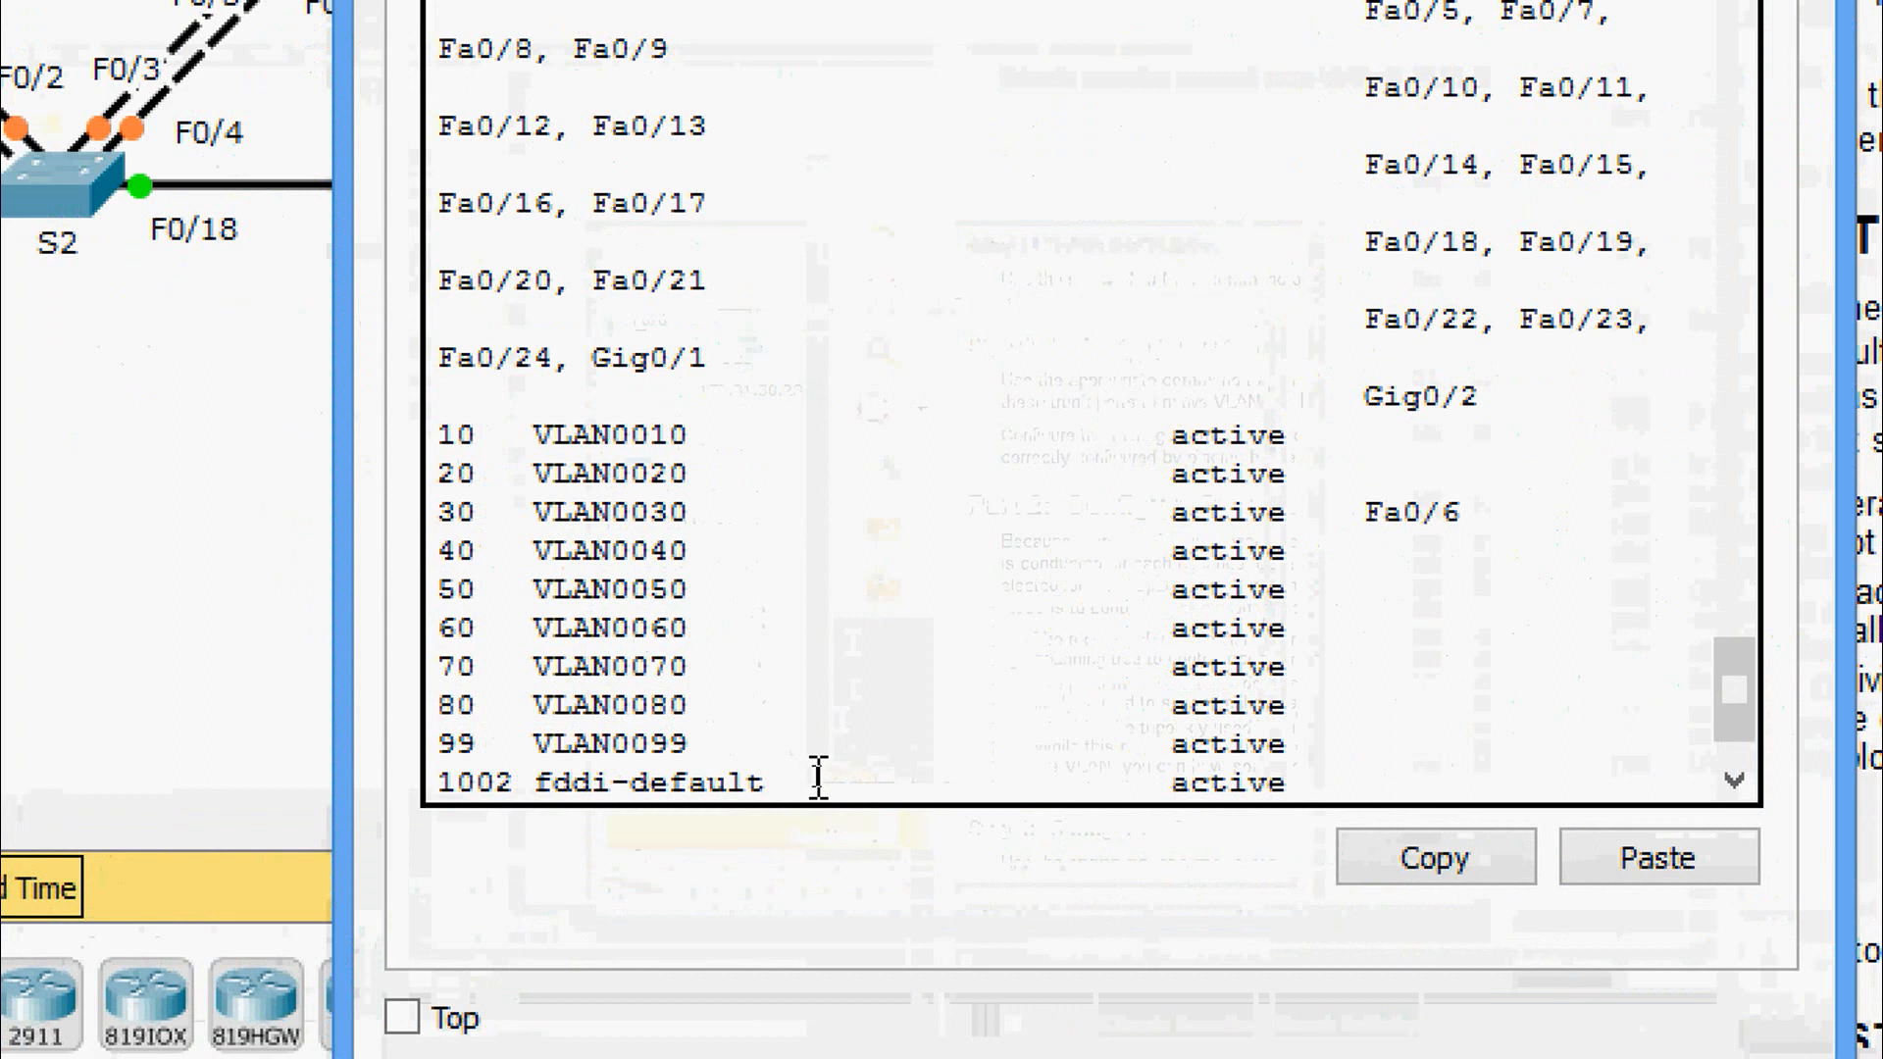
key(Return)
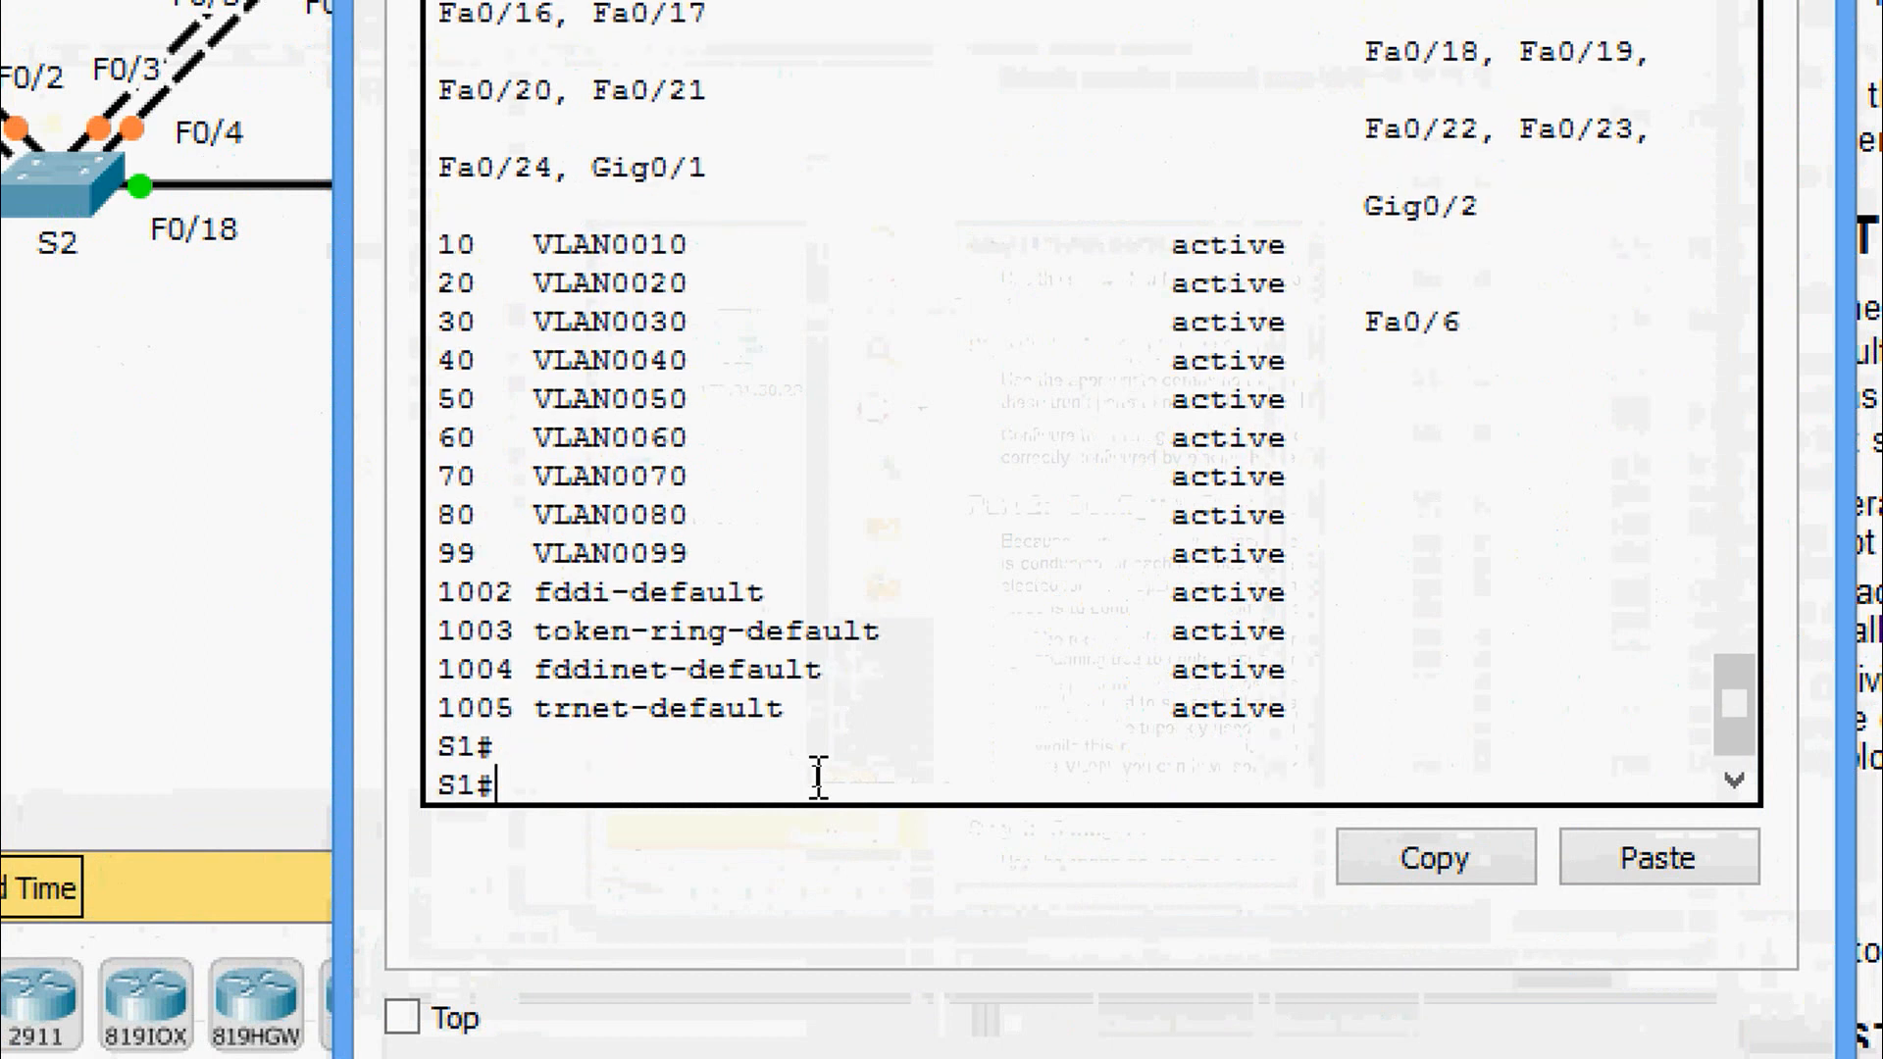
text(conf t)
key(Return)
text(inter)
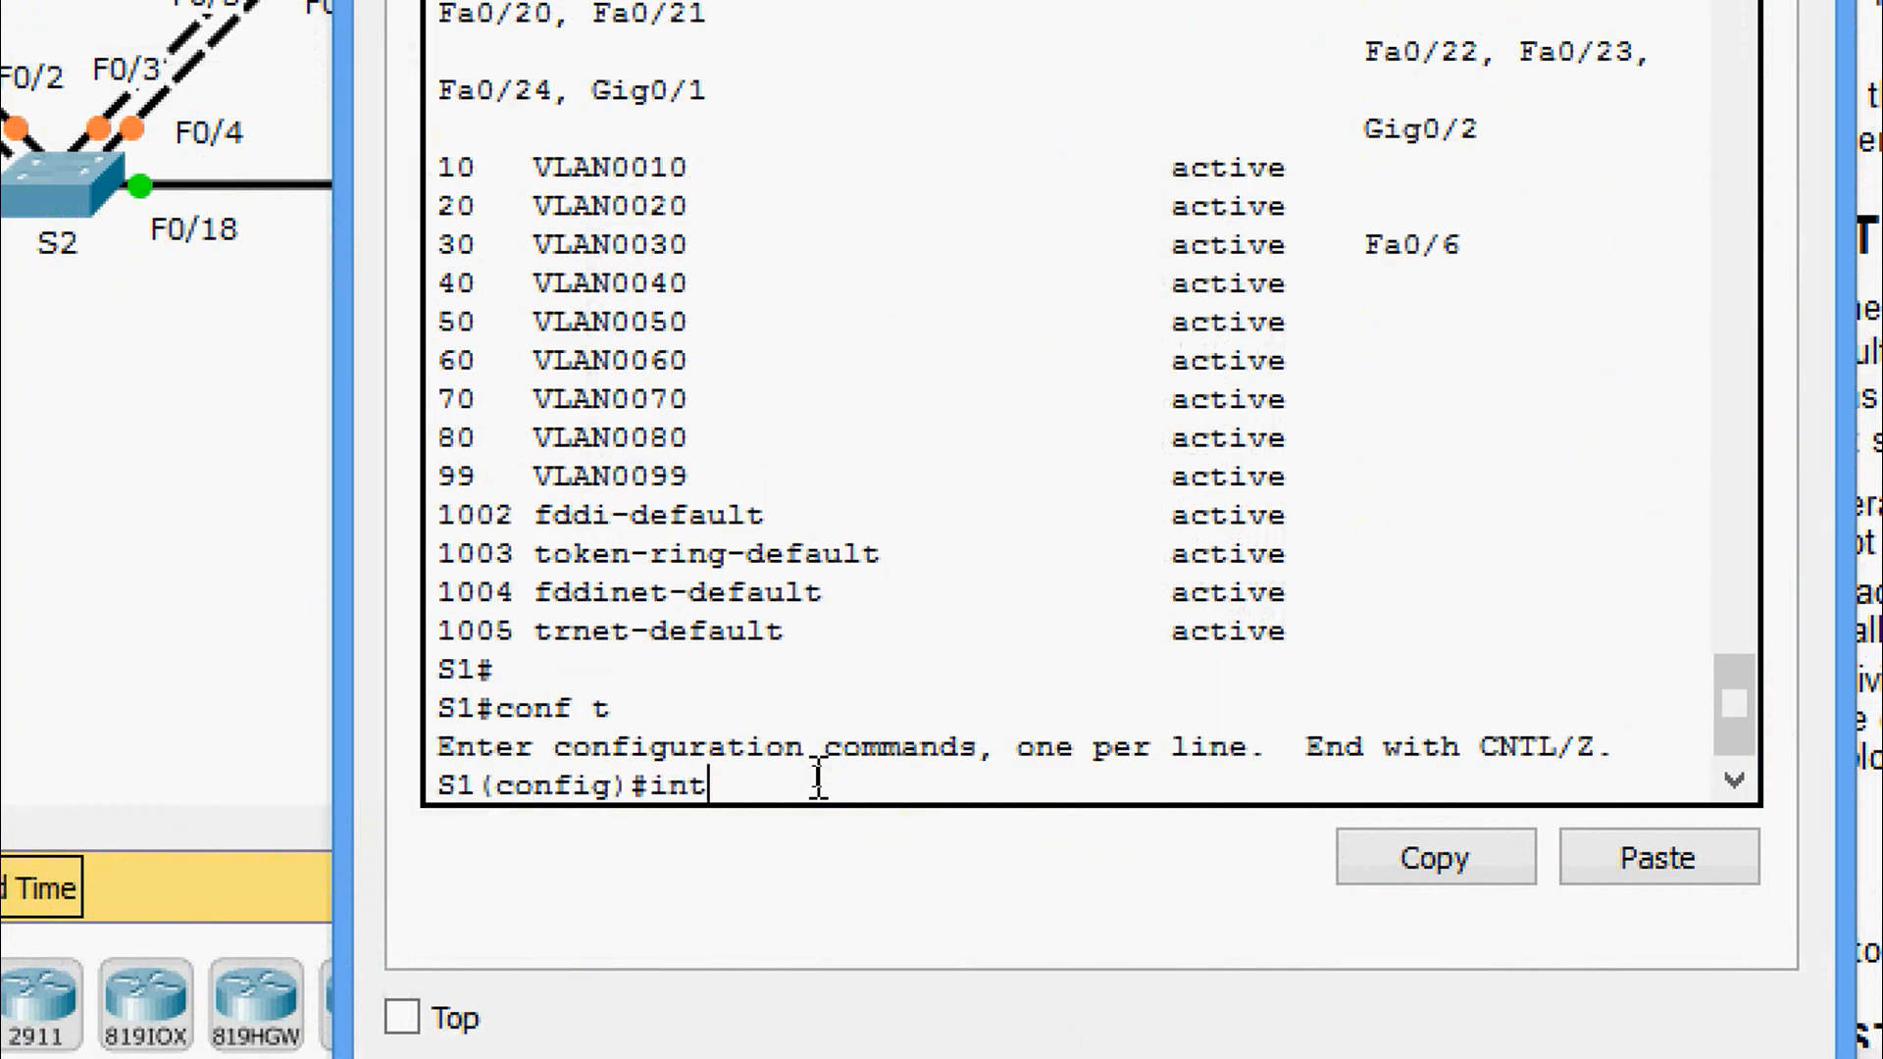
key(Tab)
text(ra)
key(Tab)
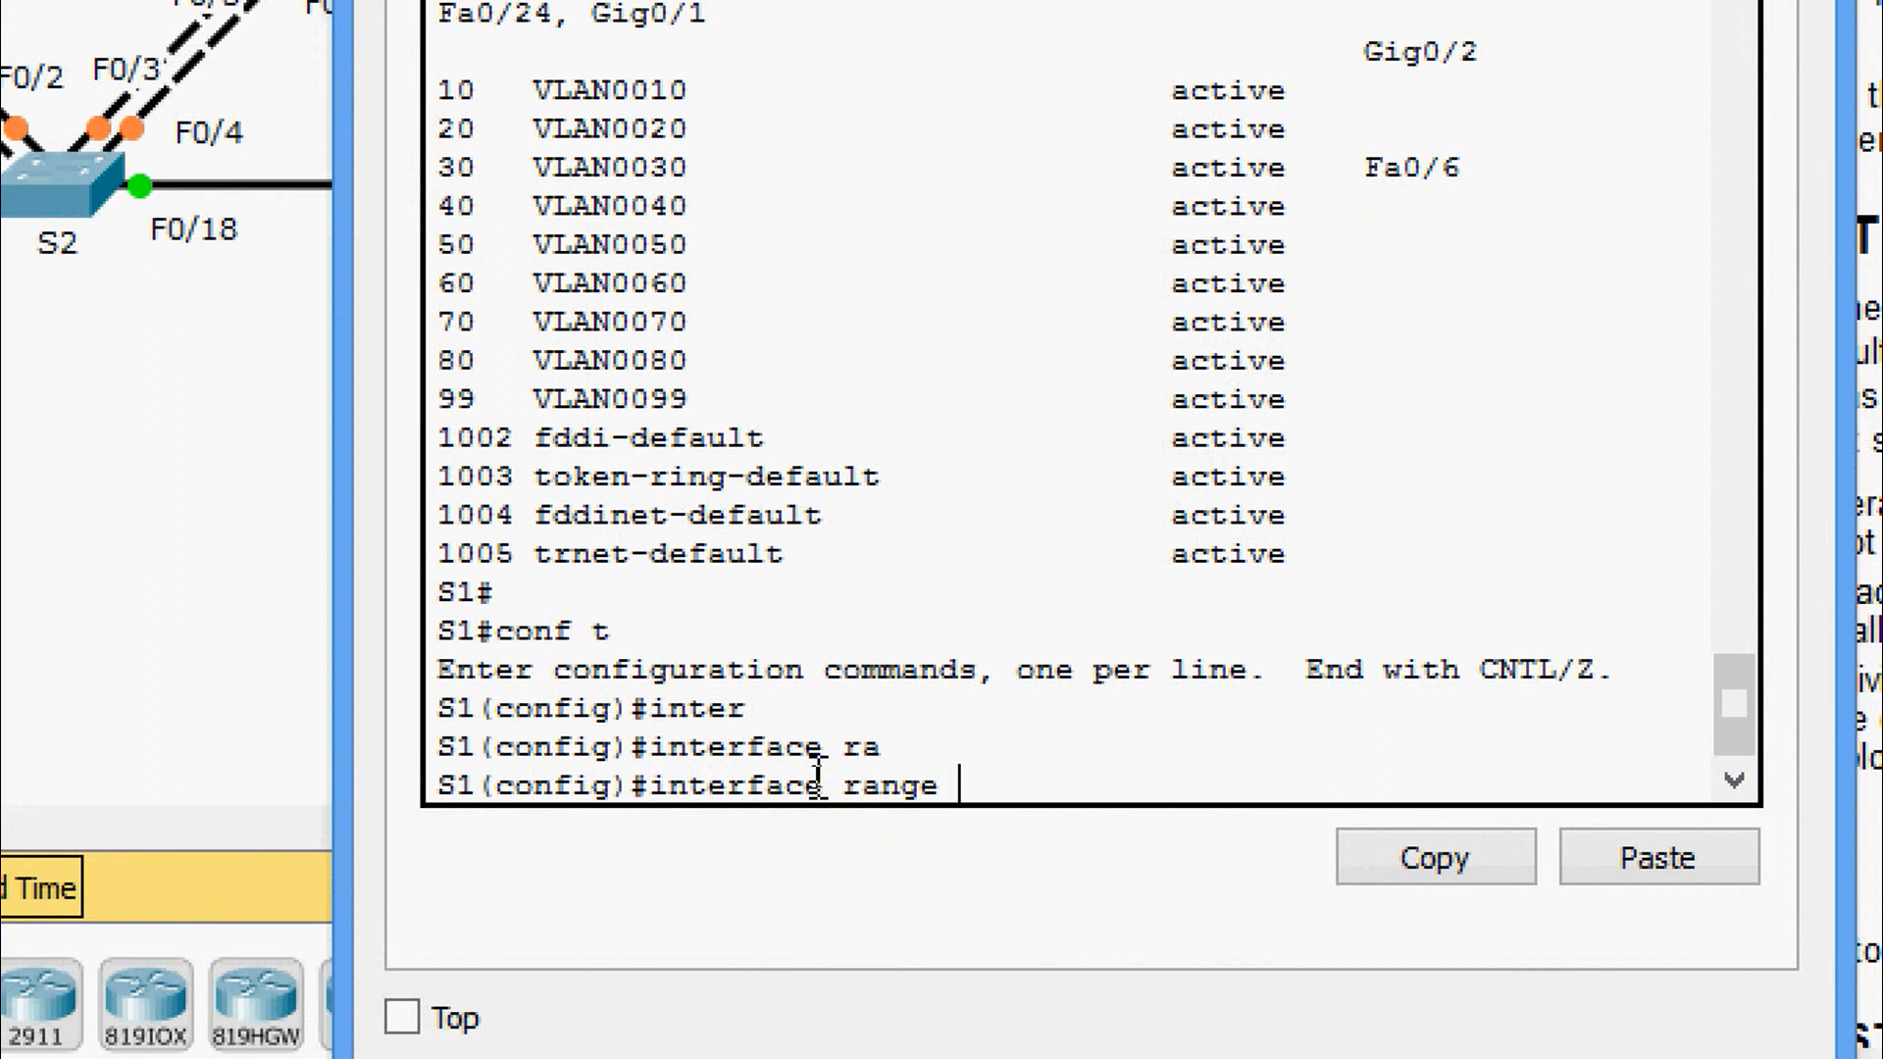
text(fa)
key(Tab)
text(0)
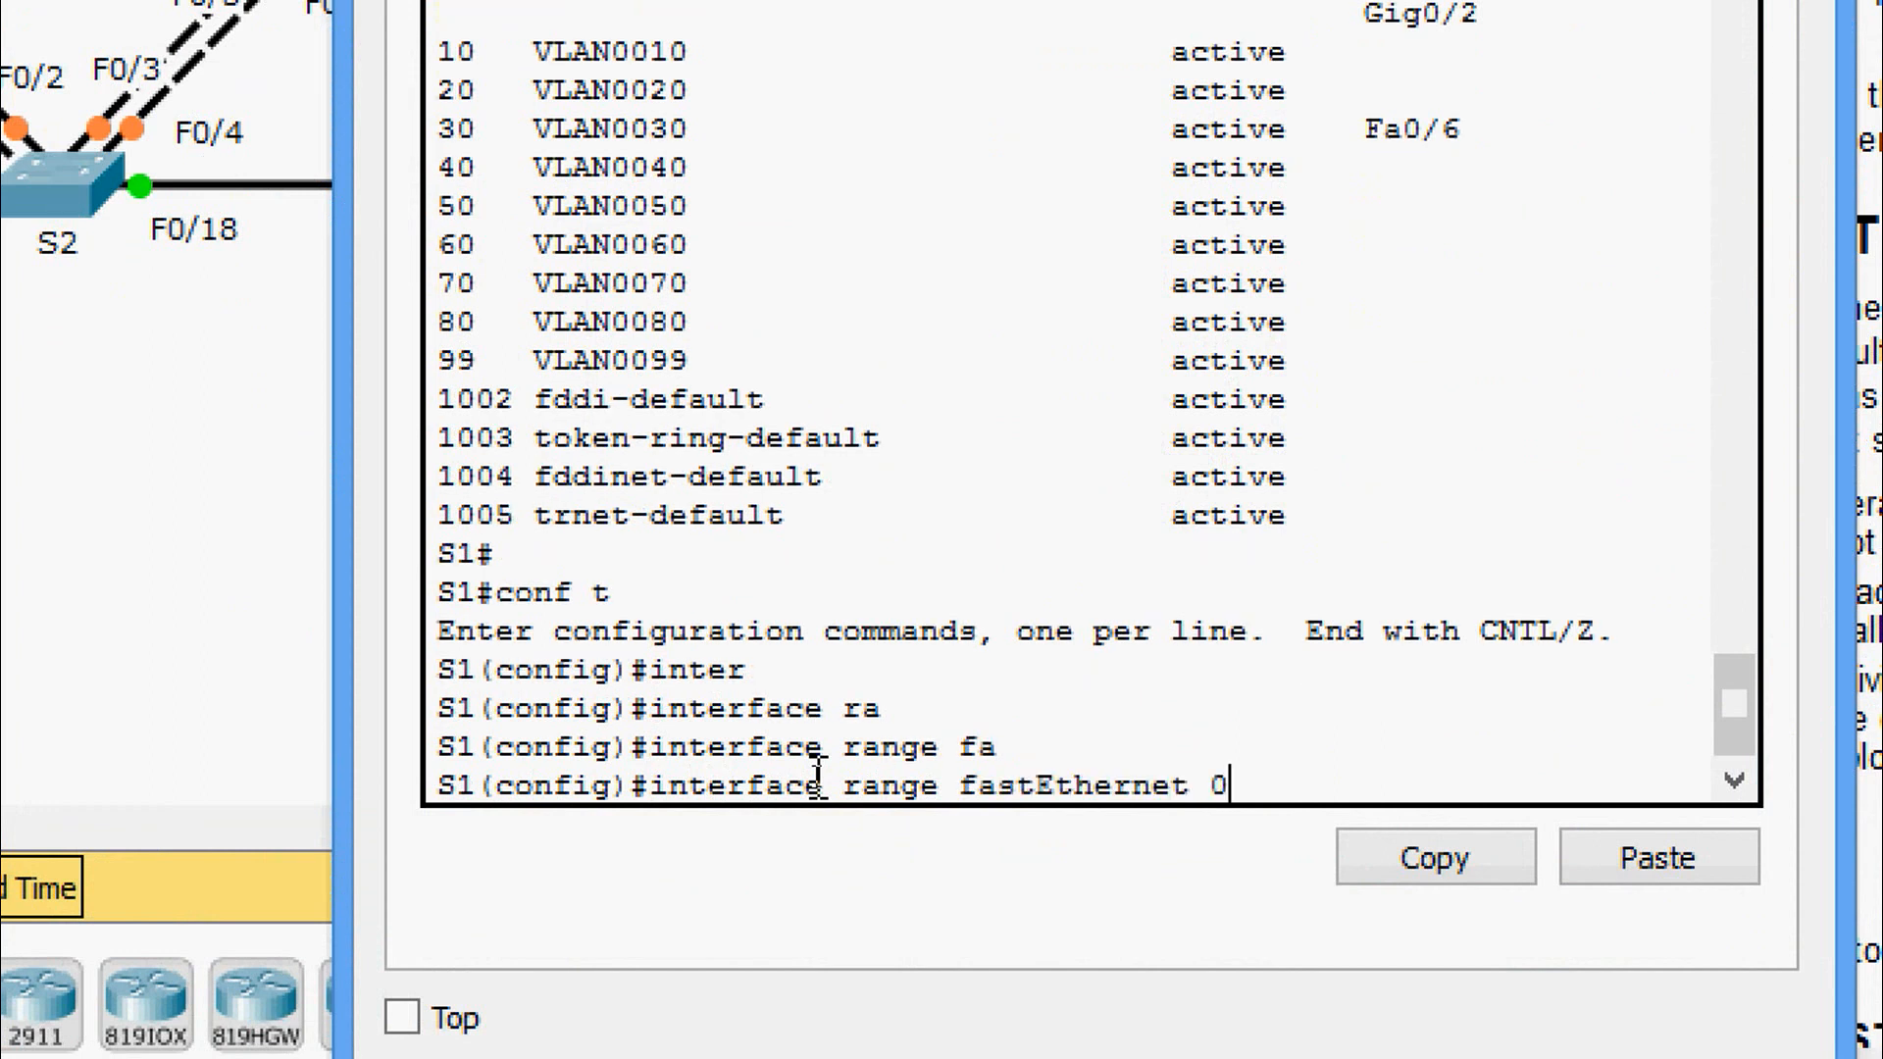
text(/1-4)
key(Return)
Set ports FastEthernet 0/1-4 of switch S1 to trunk mode.
text(swi)
key(Tab)
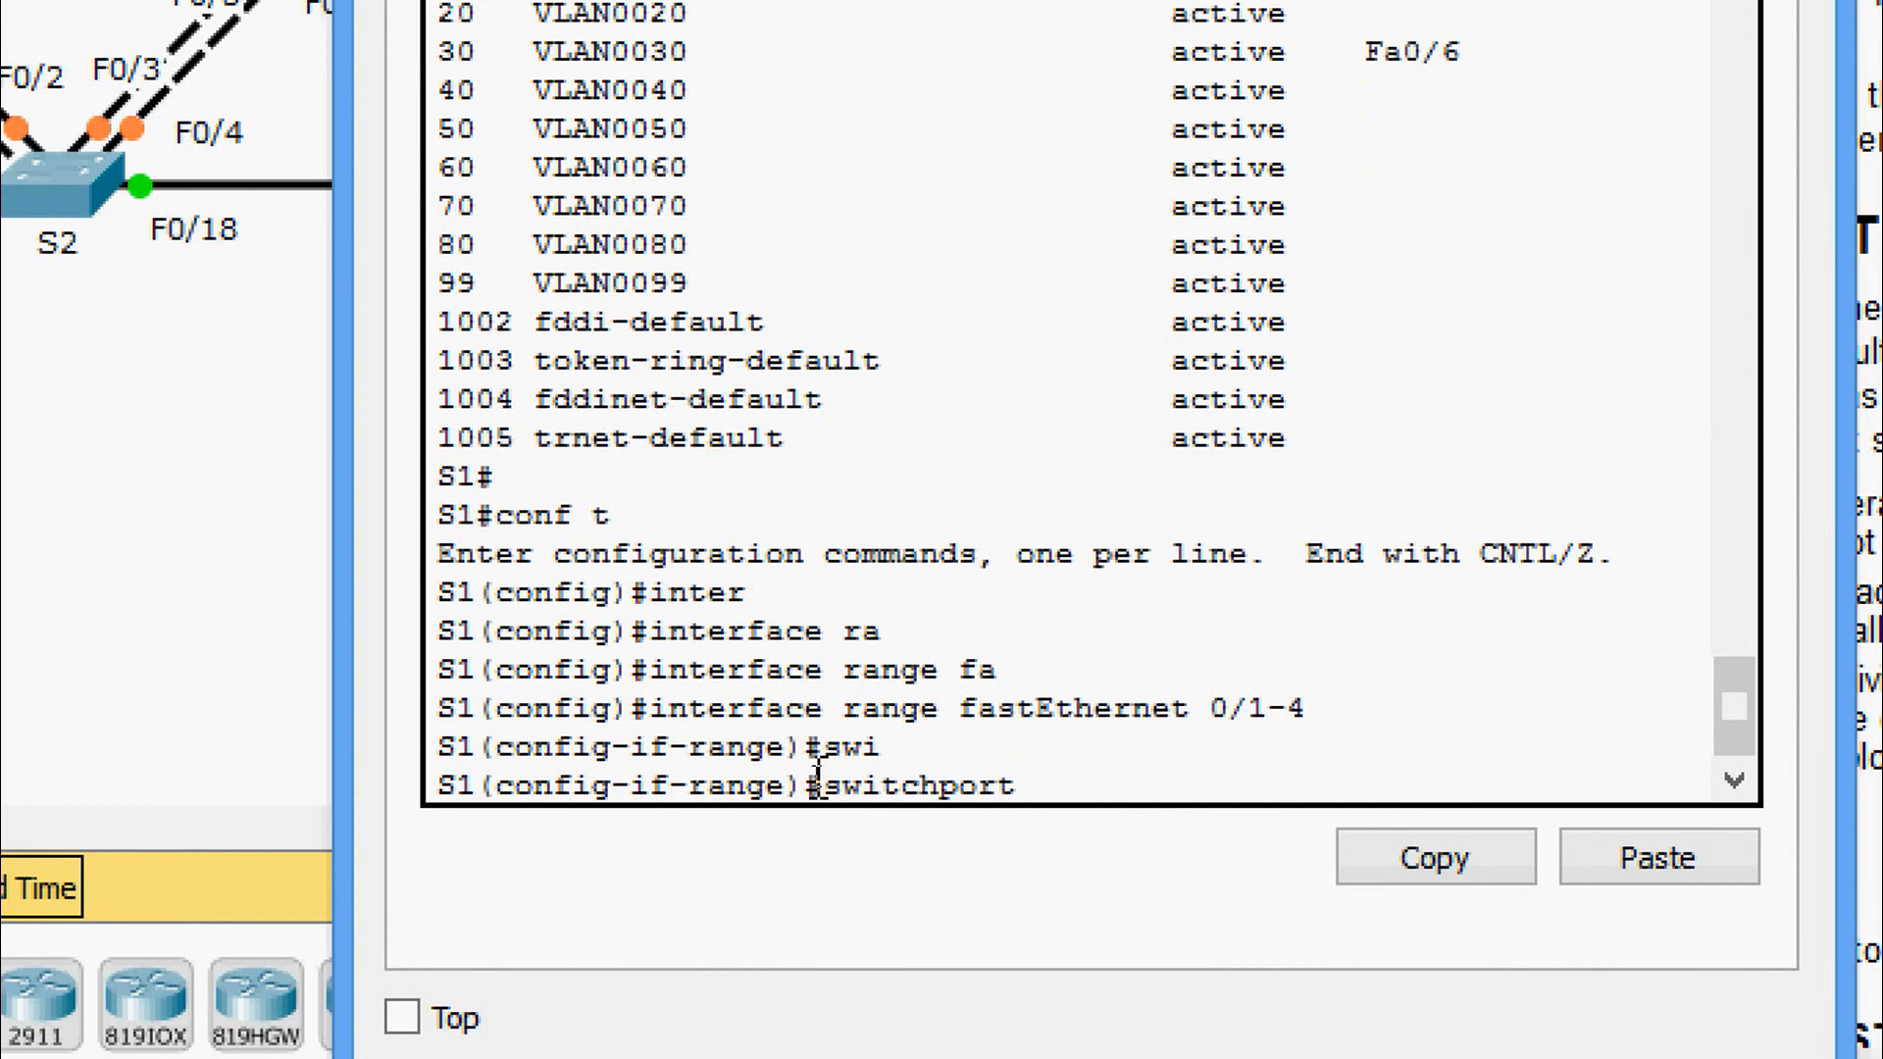
text(mod)
key(Tab)
text(t)
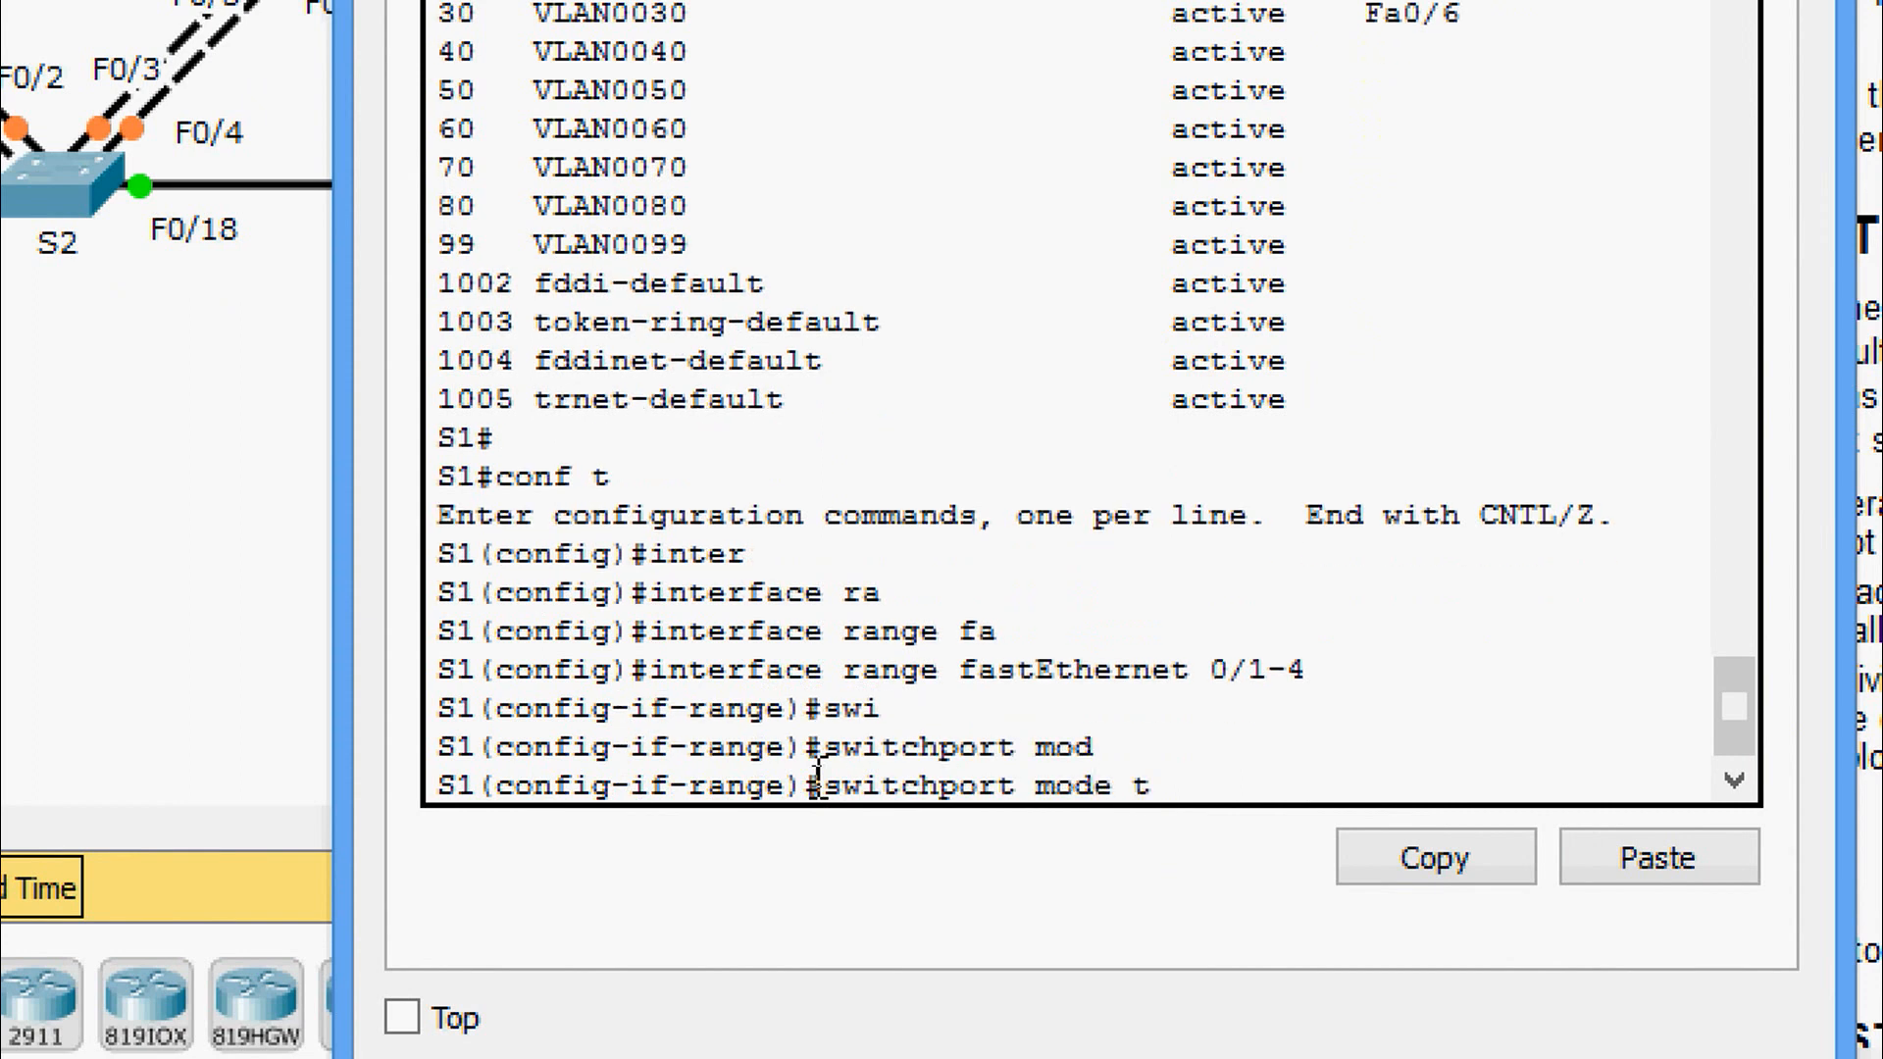
text(r)
key(Tab)
key(Return)
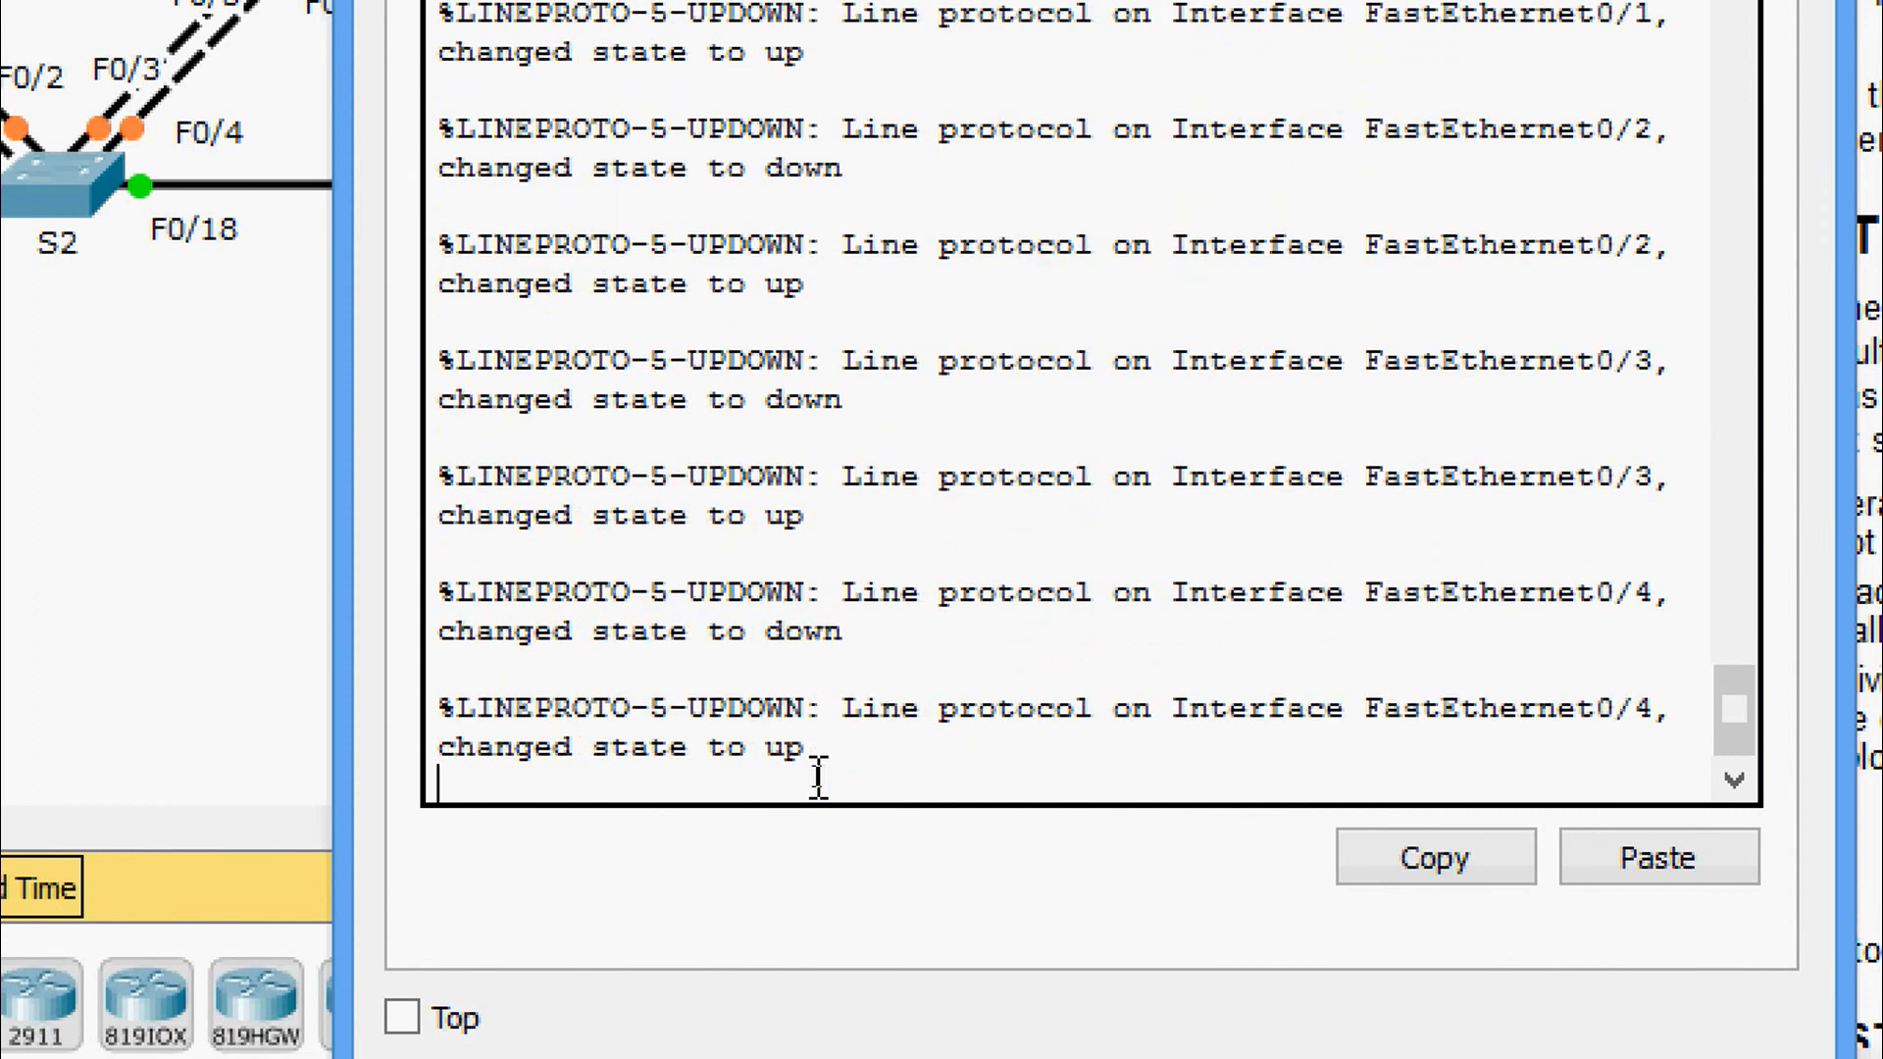
Assign native VLAN 99 to the trunk ports FastEthernet 0/1-4 of switch S1.
key(Return)
key(Return)
text(swi)
key(Tab)
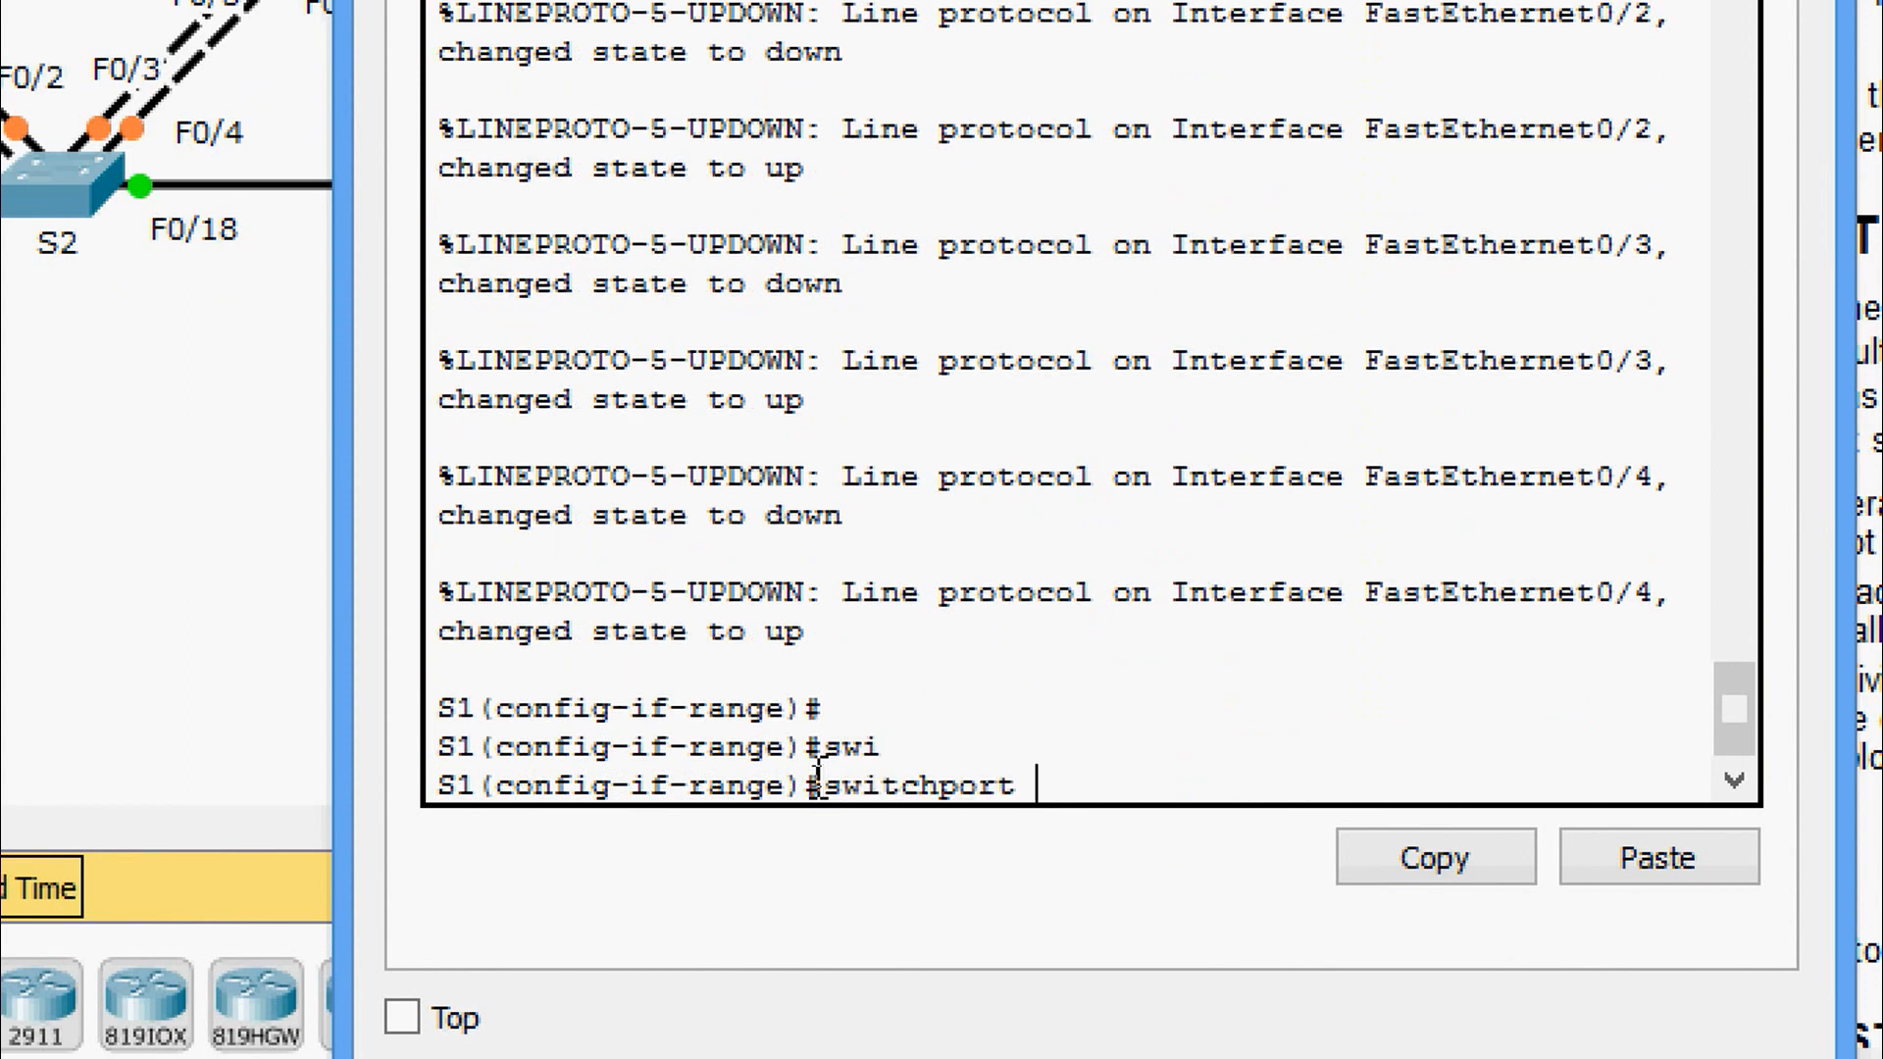
text(tr)
key(Tab)
text(na)
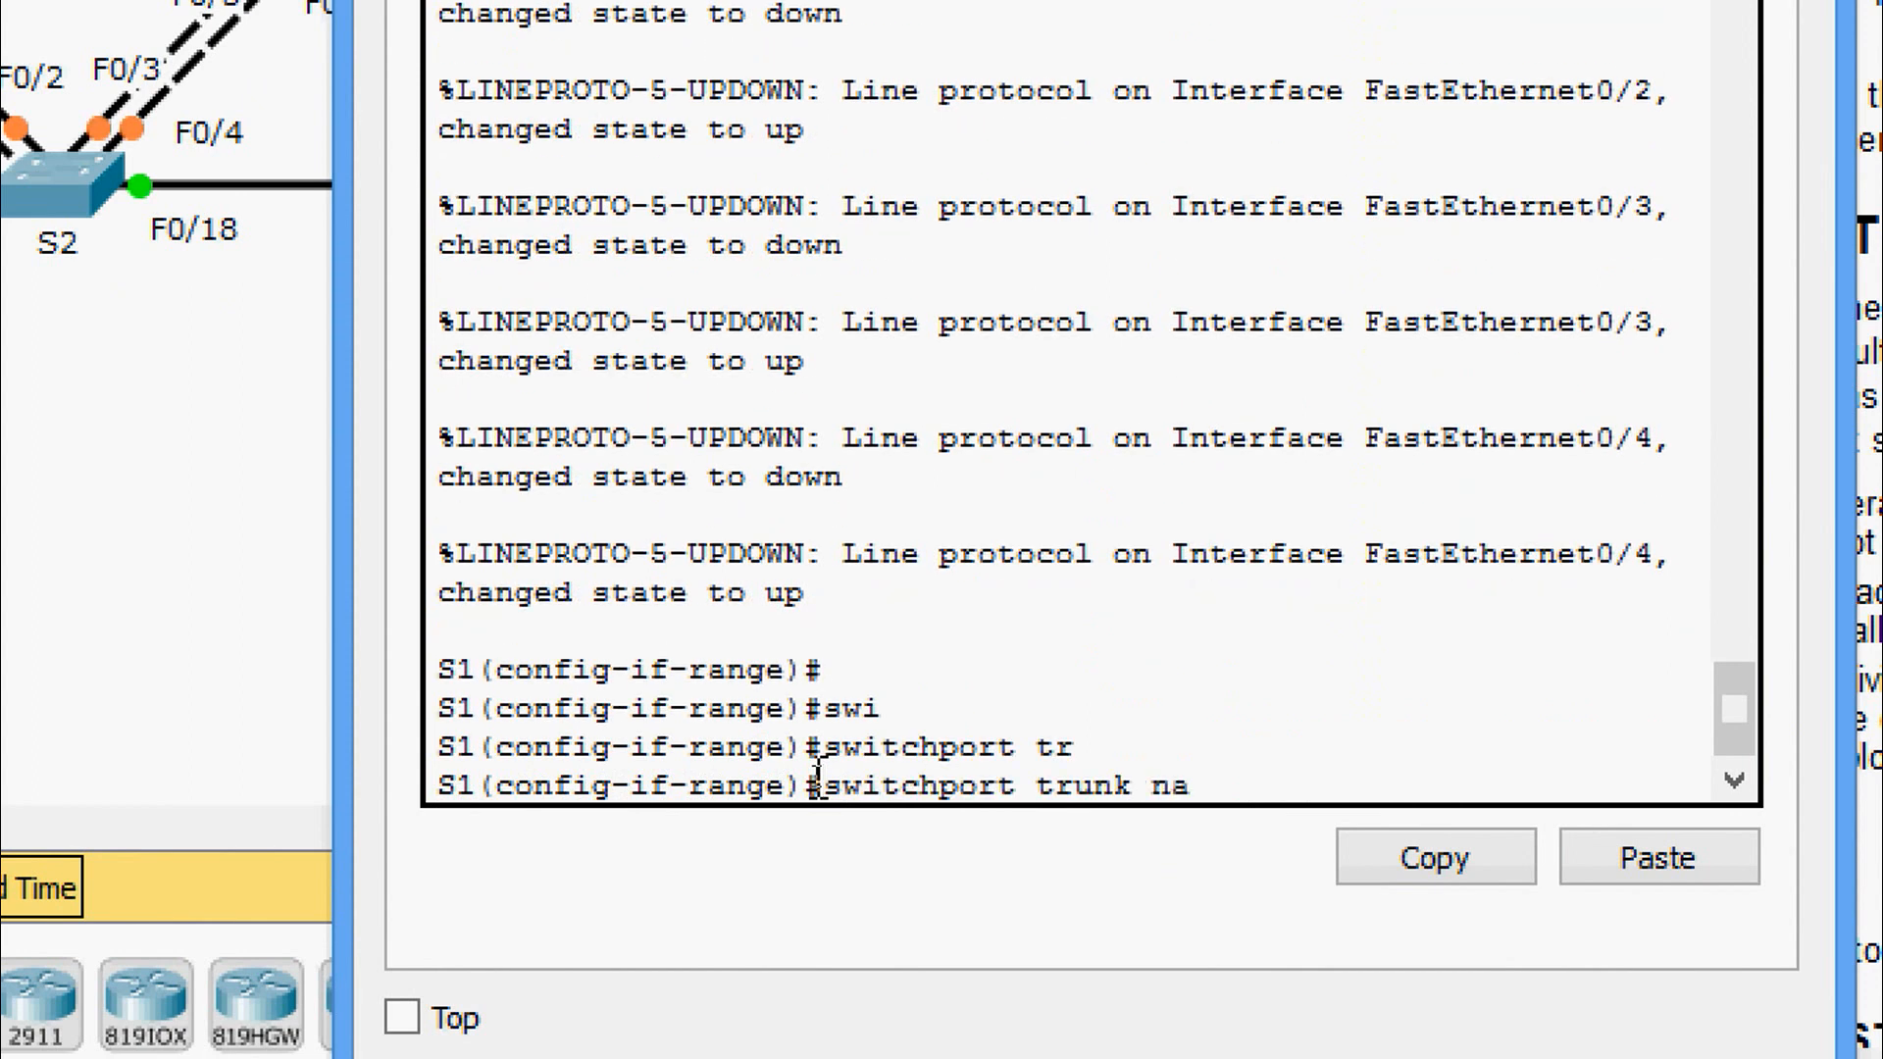
key(Tab)
text(vl)
key(Tab)
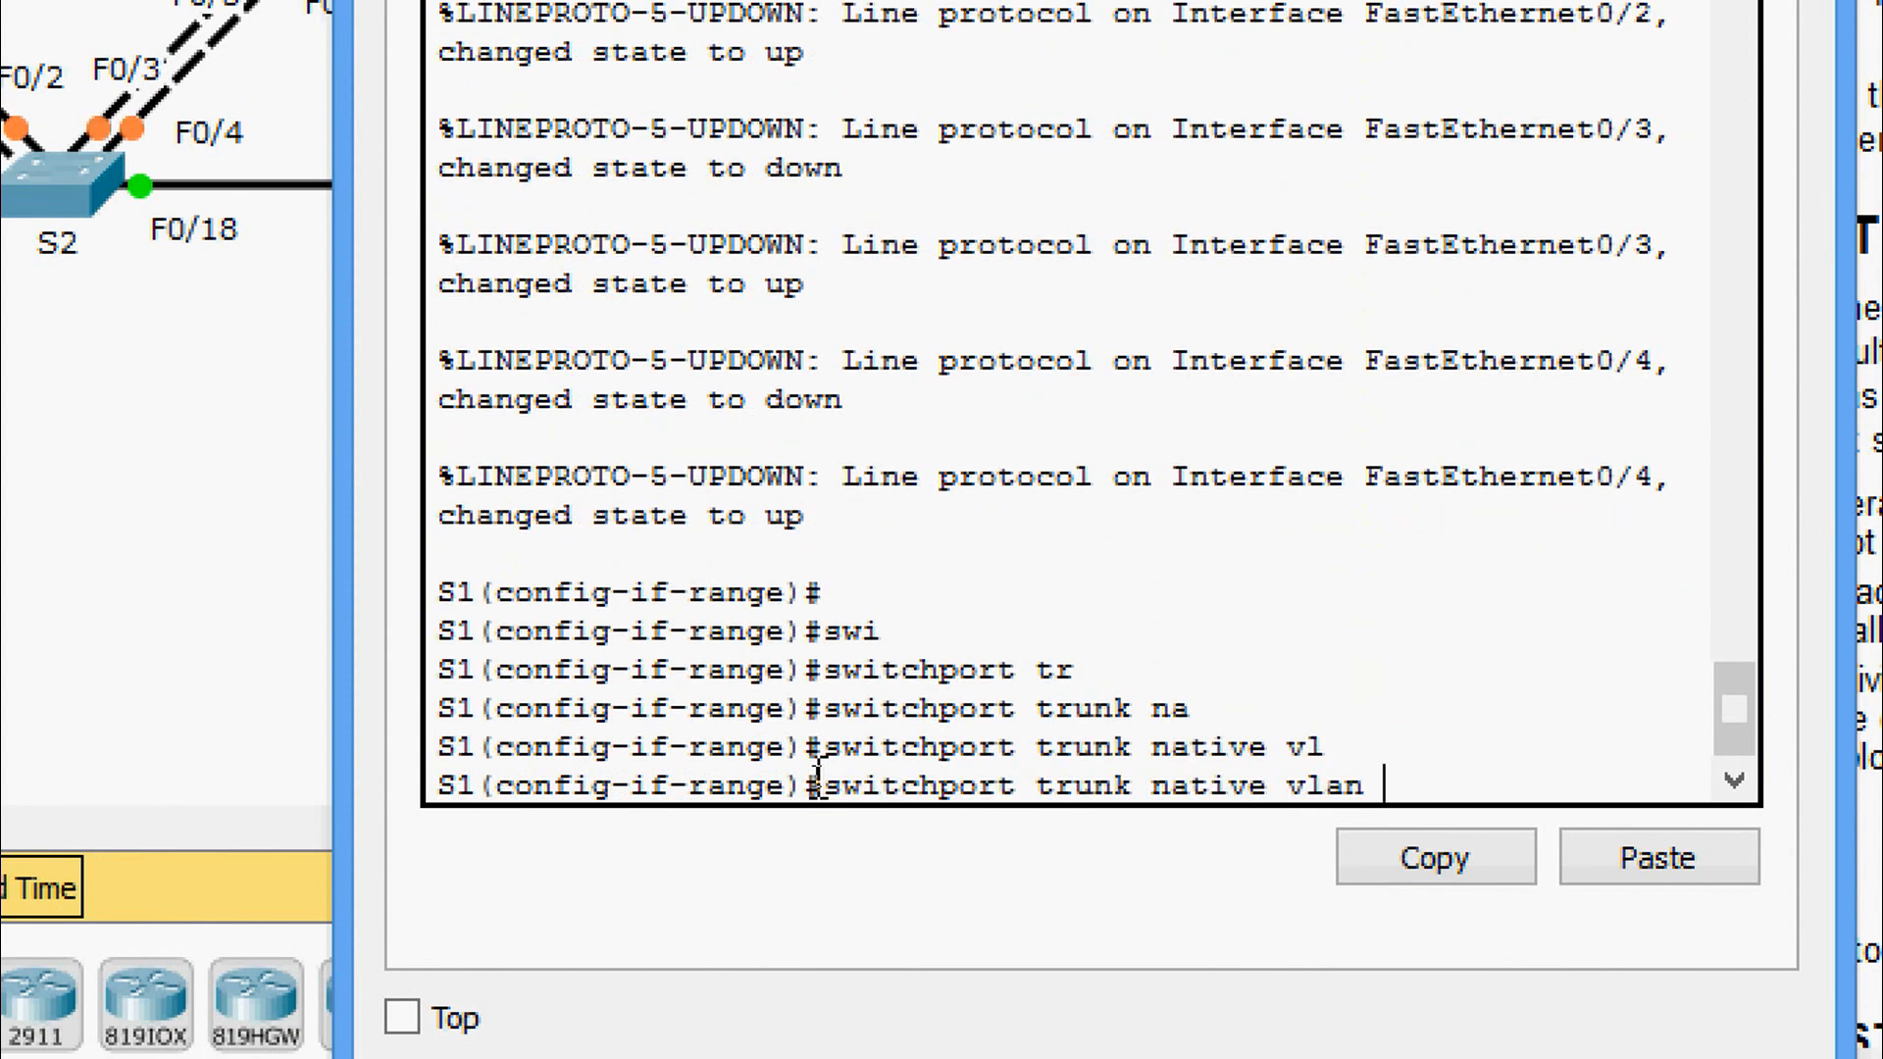
text(99)
key(Return)
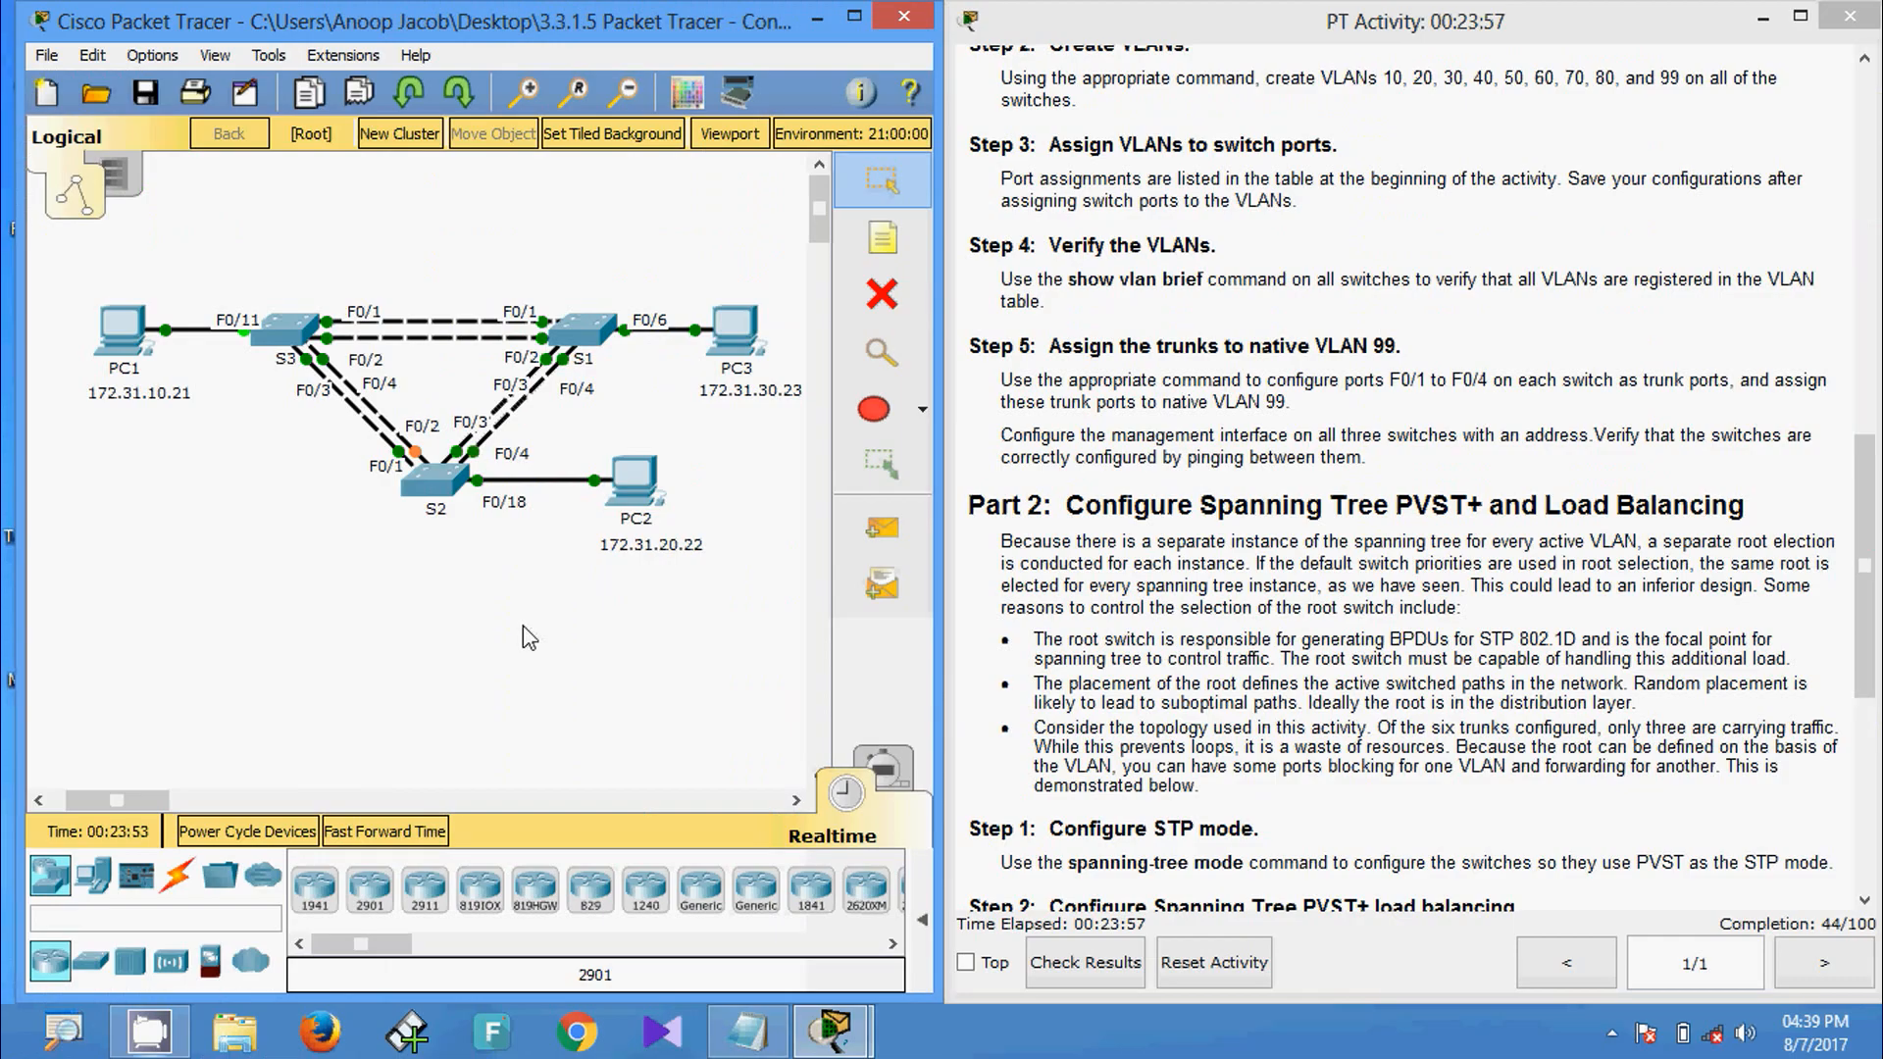
Open the command line of switch S2, finish the paused VLAN listing and enter global configuration mode.
drag(444, 489, 454, 496)
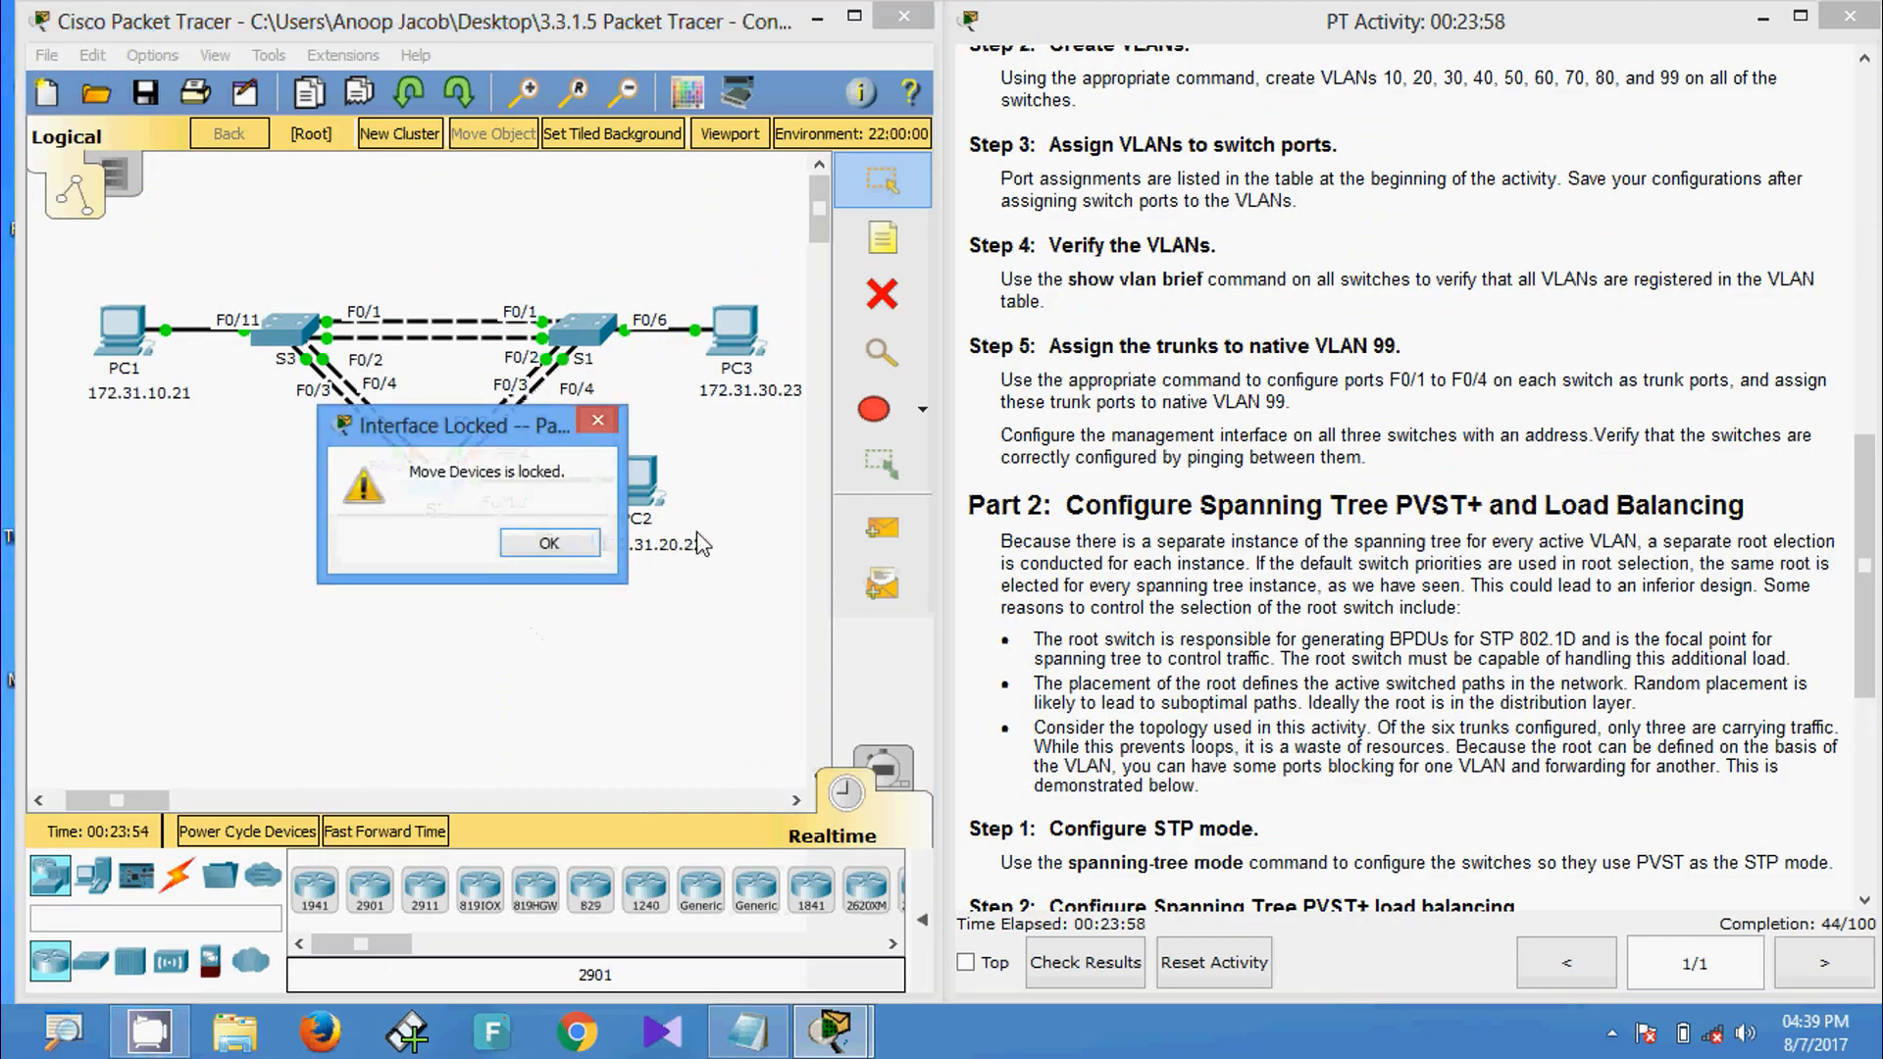
click(550, 545)
click(440, 485)
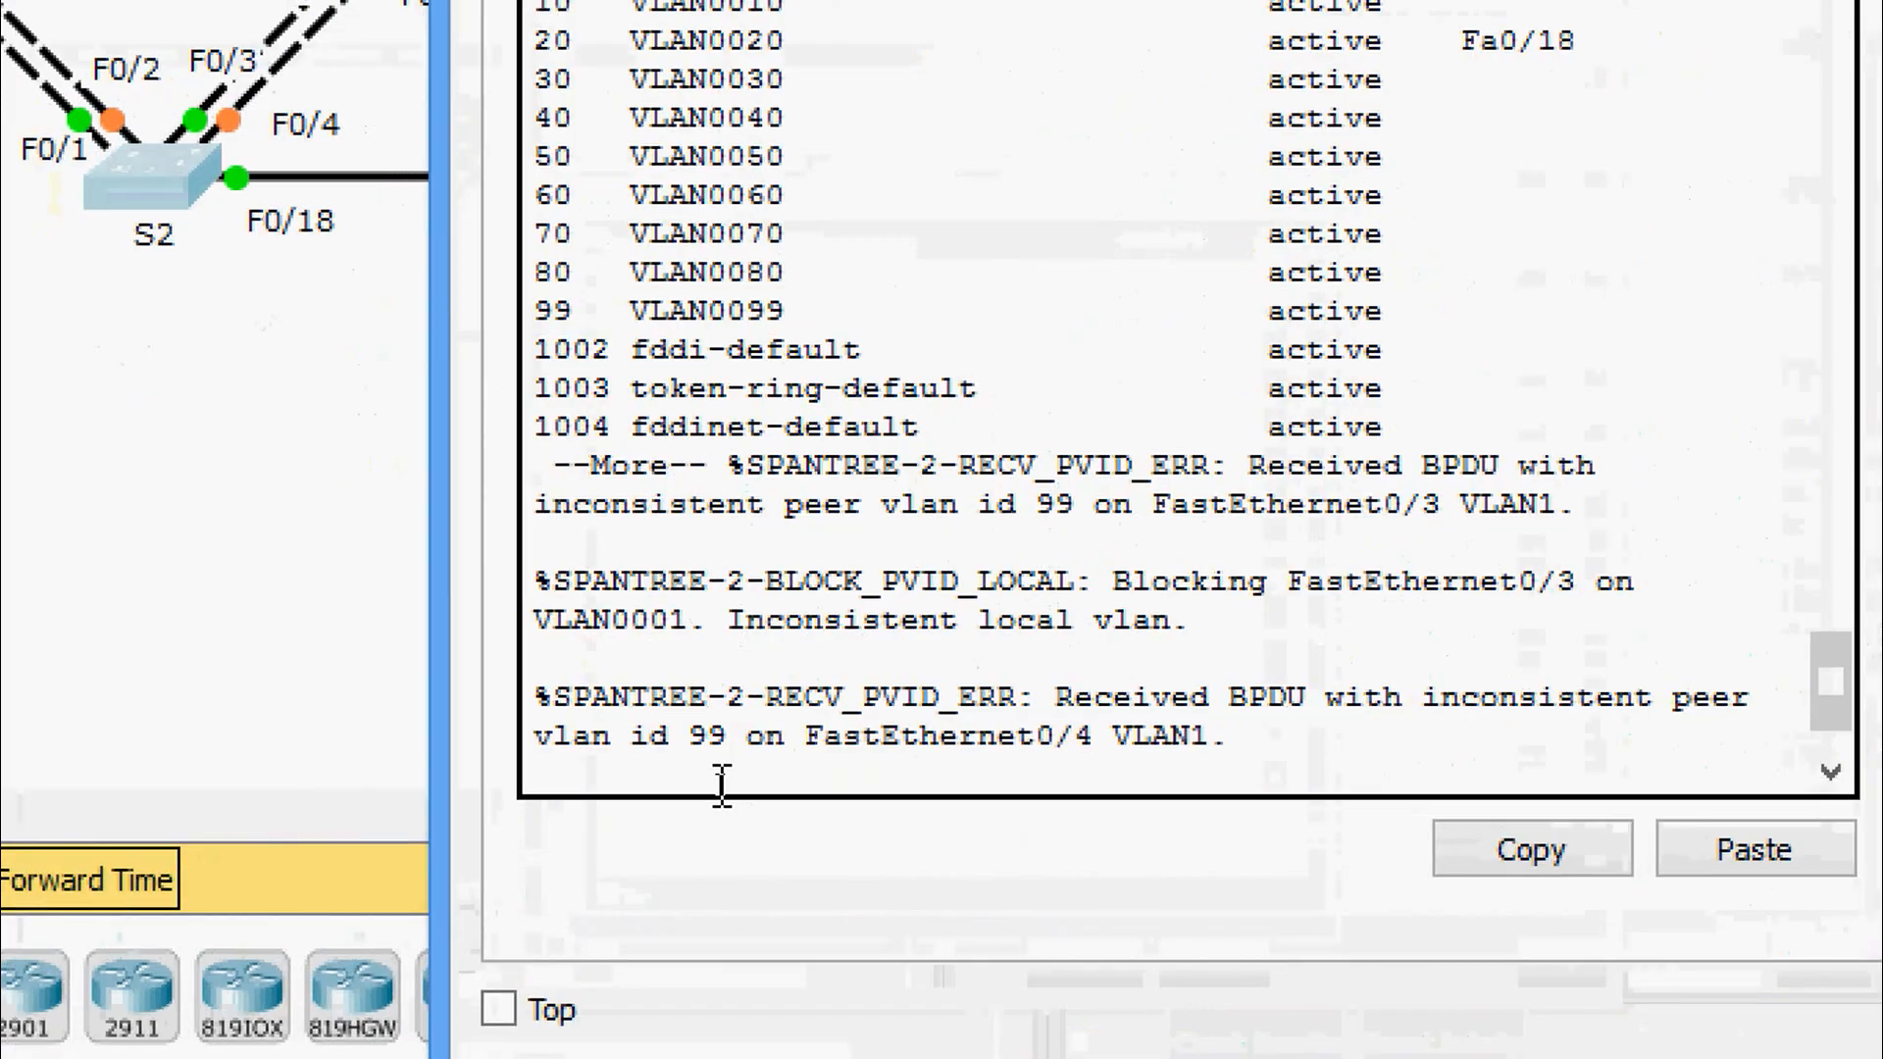
key(Return)
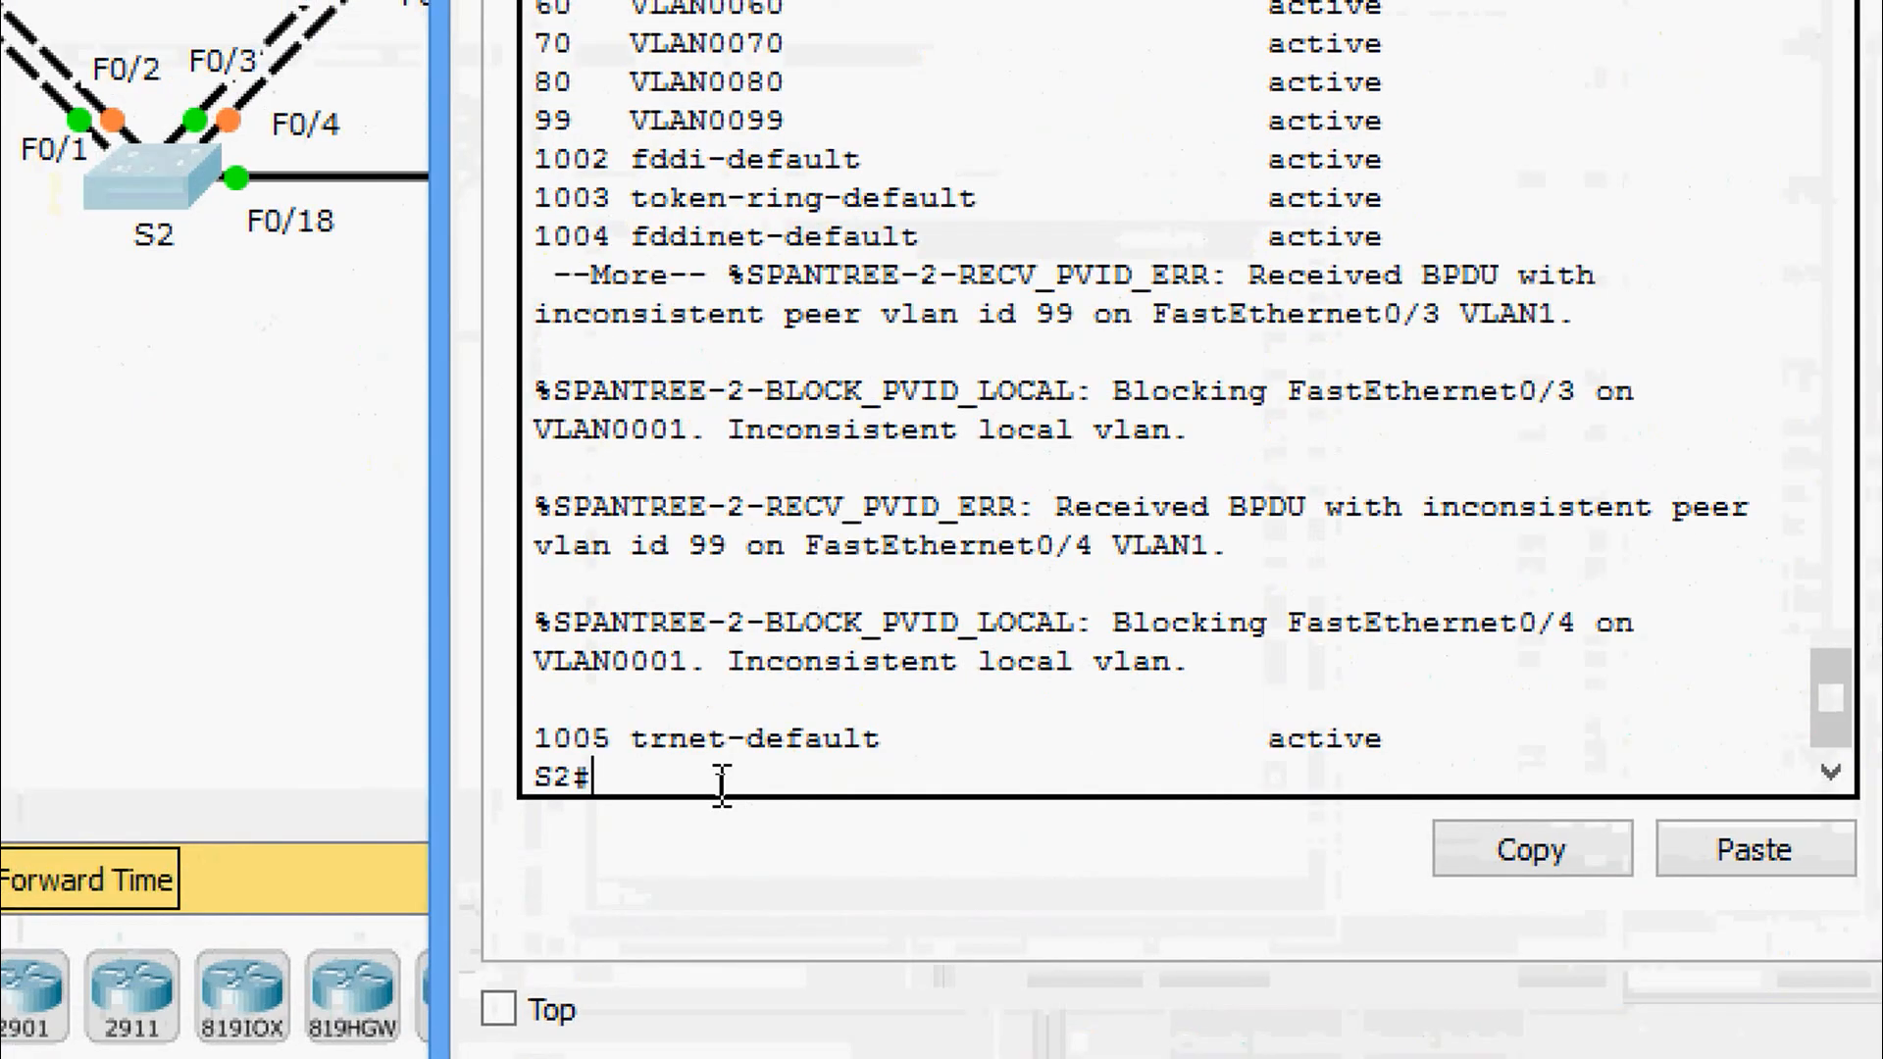
key(Return)
text(conf t)
key(Return)
Enter interface range configuration mode for FastEthernet 0/1-4 on switch S2.
text(ig)#i)
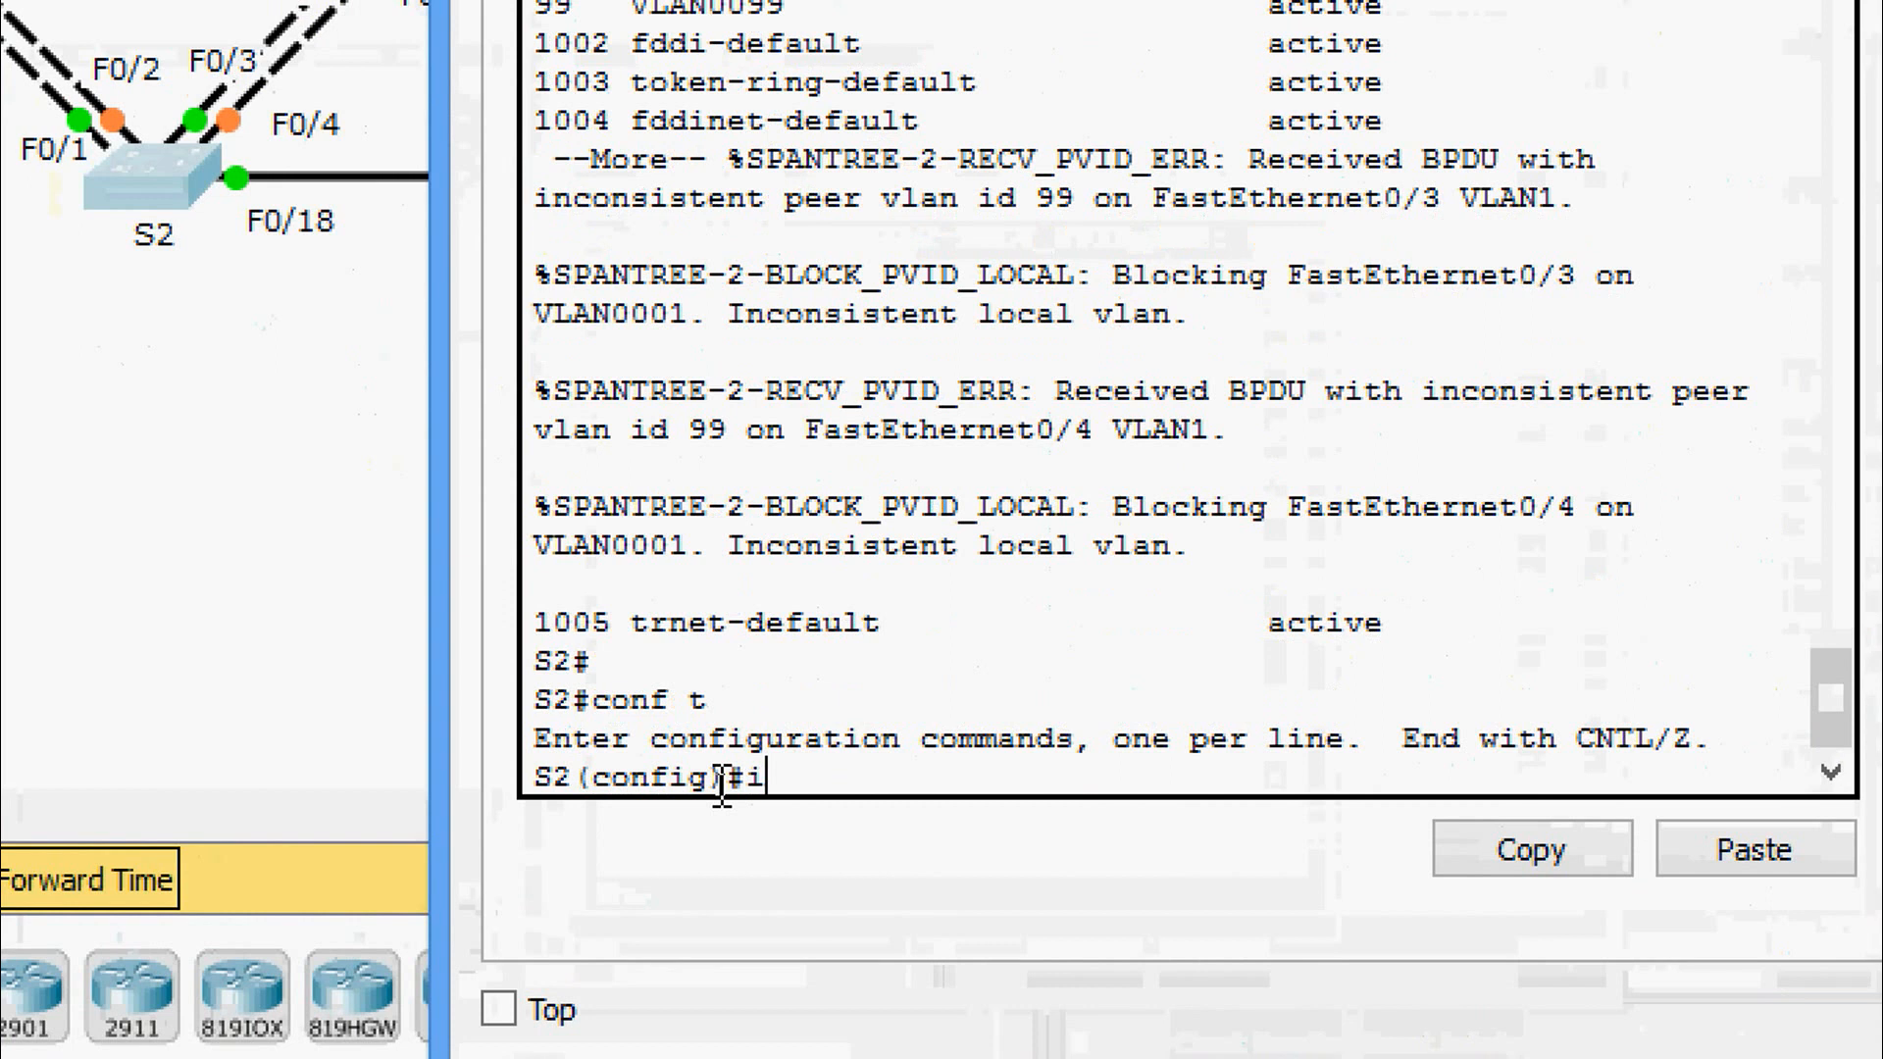
text(nter)
key(Tab)
text(ra)
key(Tab)
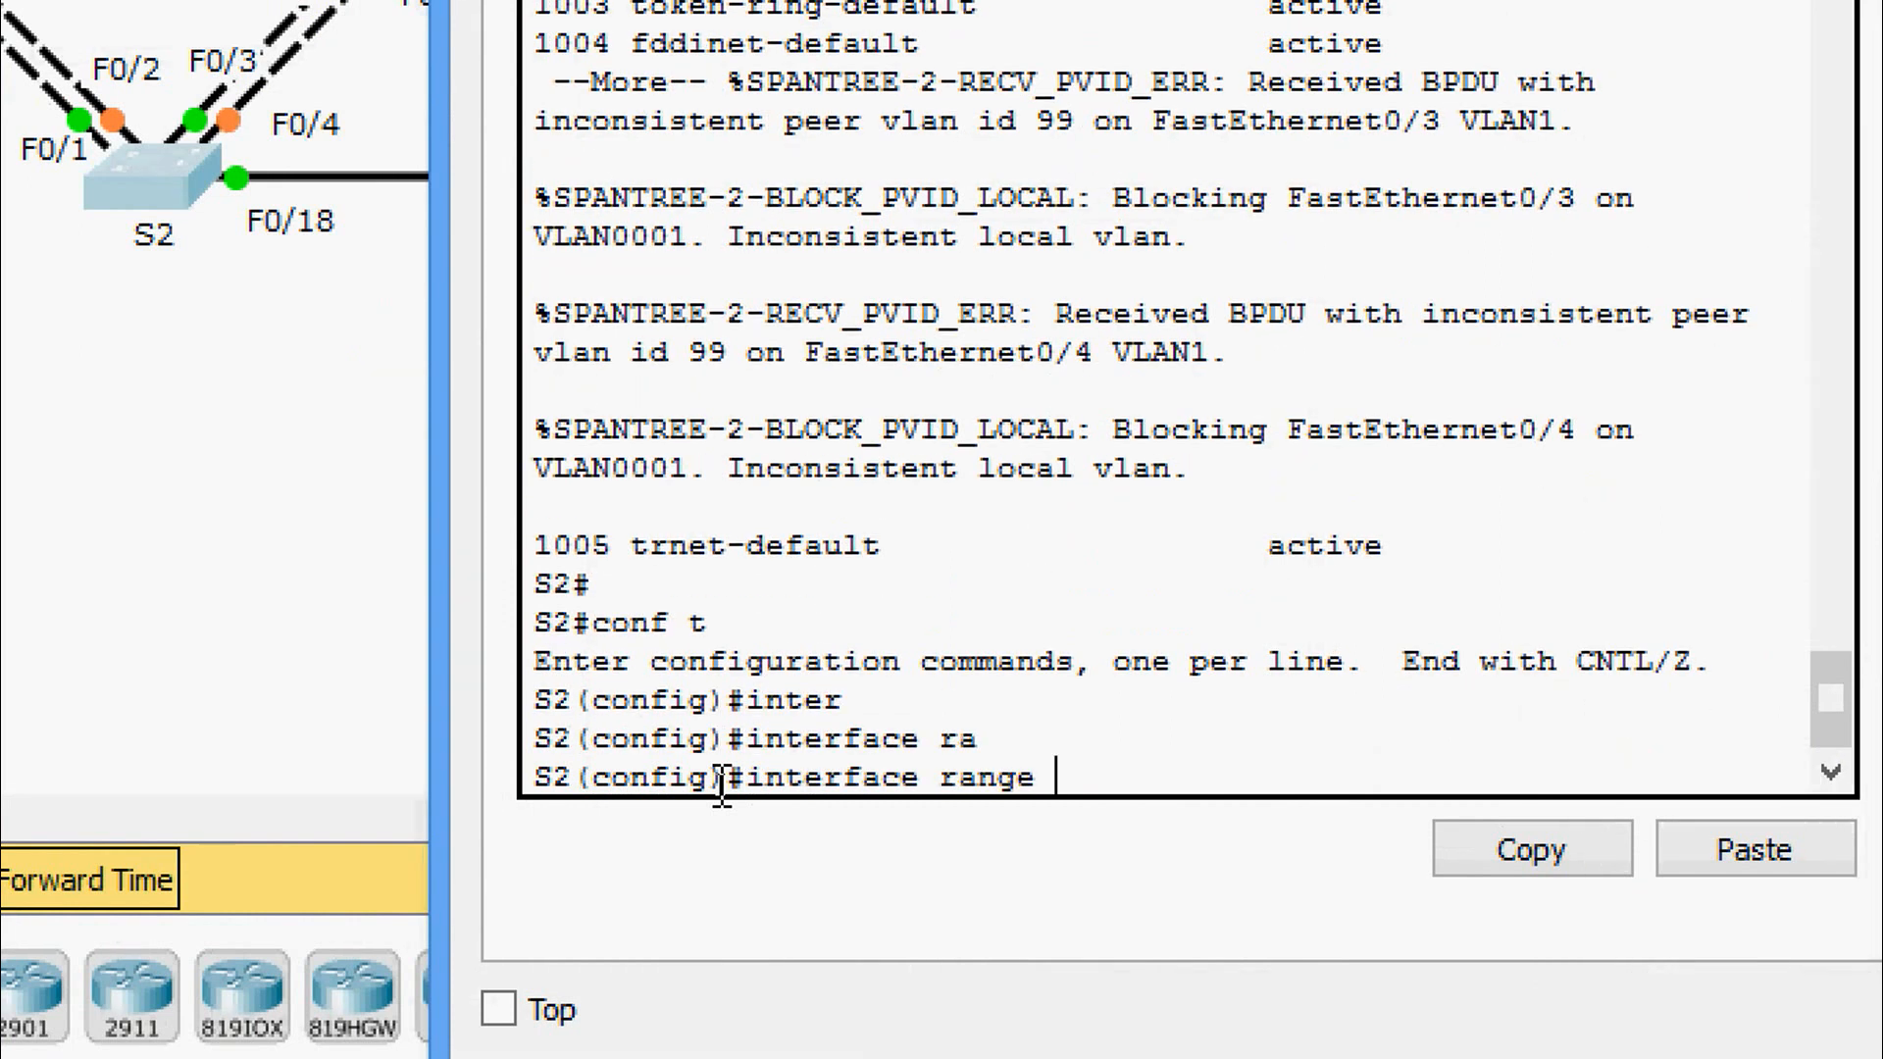
text(fa)
key(Tab)
text(0/)
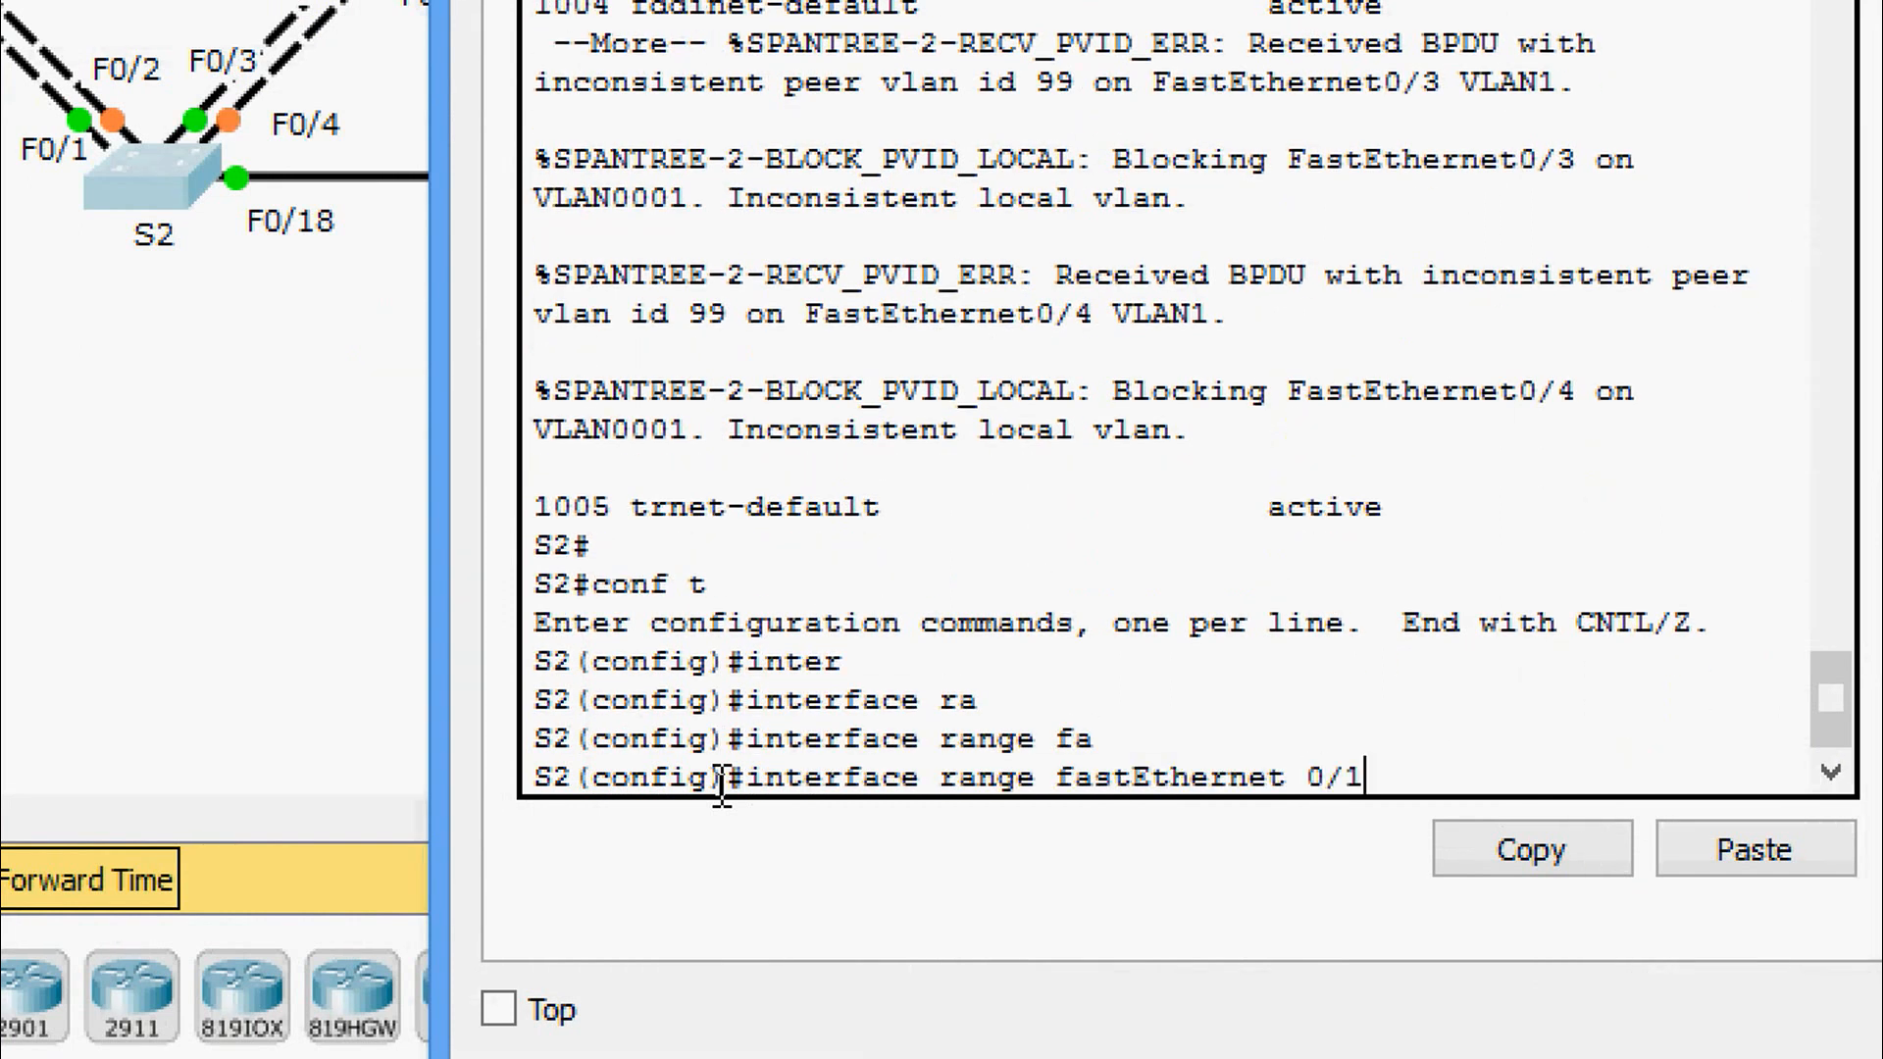
text(1-4)
key(Return)
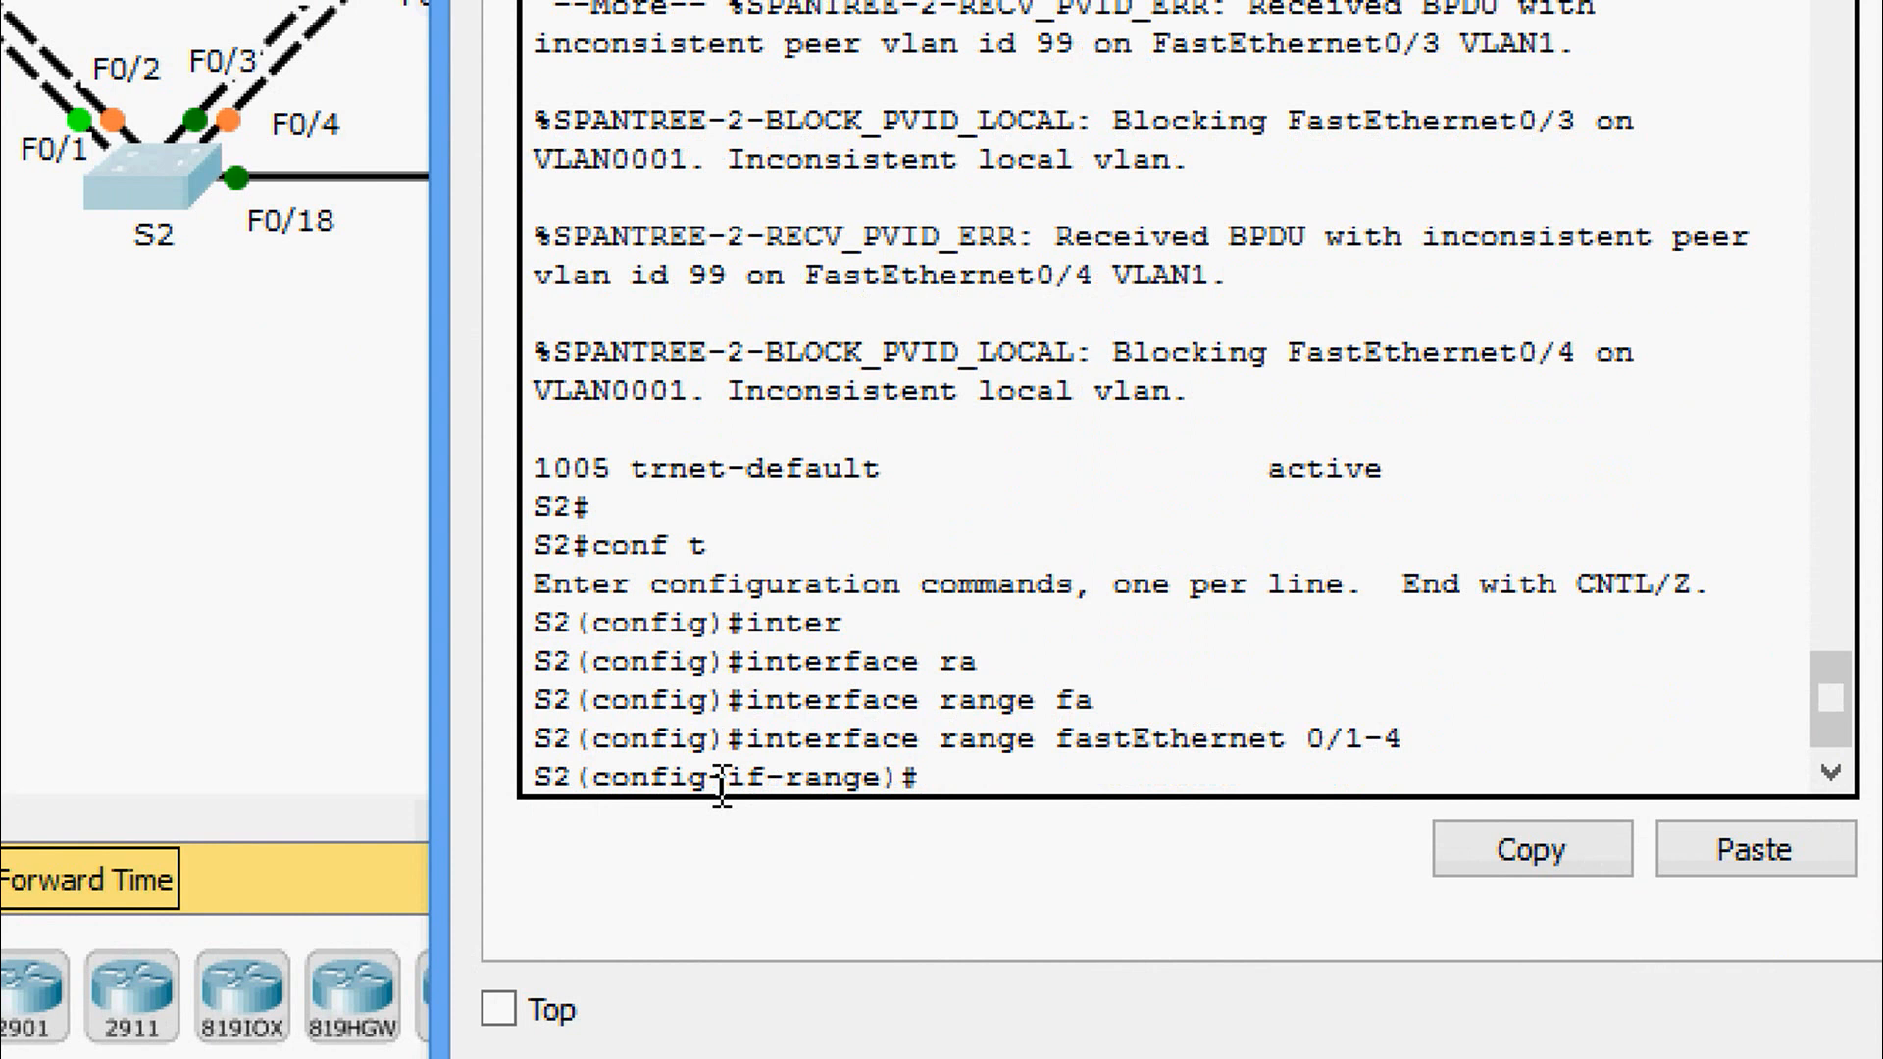
Set ports FastEthernet 0/1-4 of switch S2 to trunk mode.
text(swi)
key(Tab)
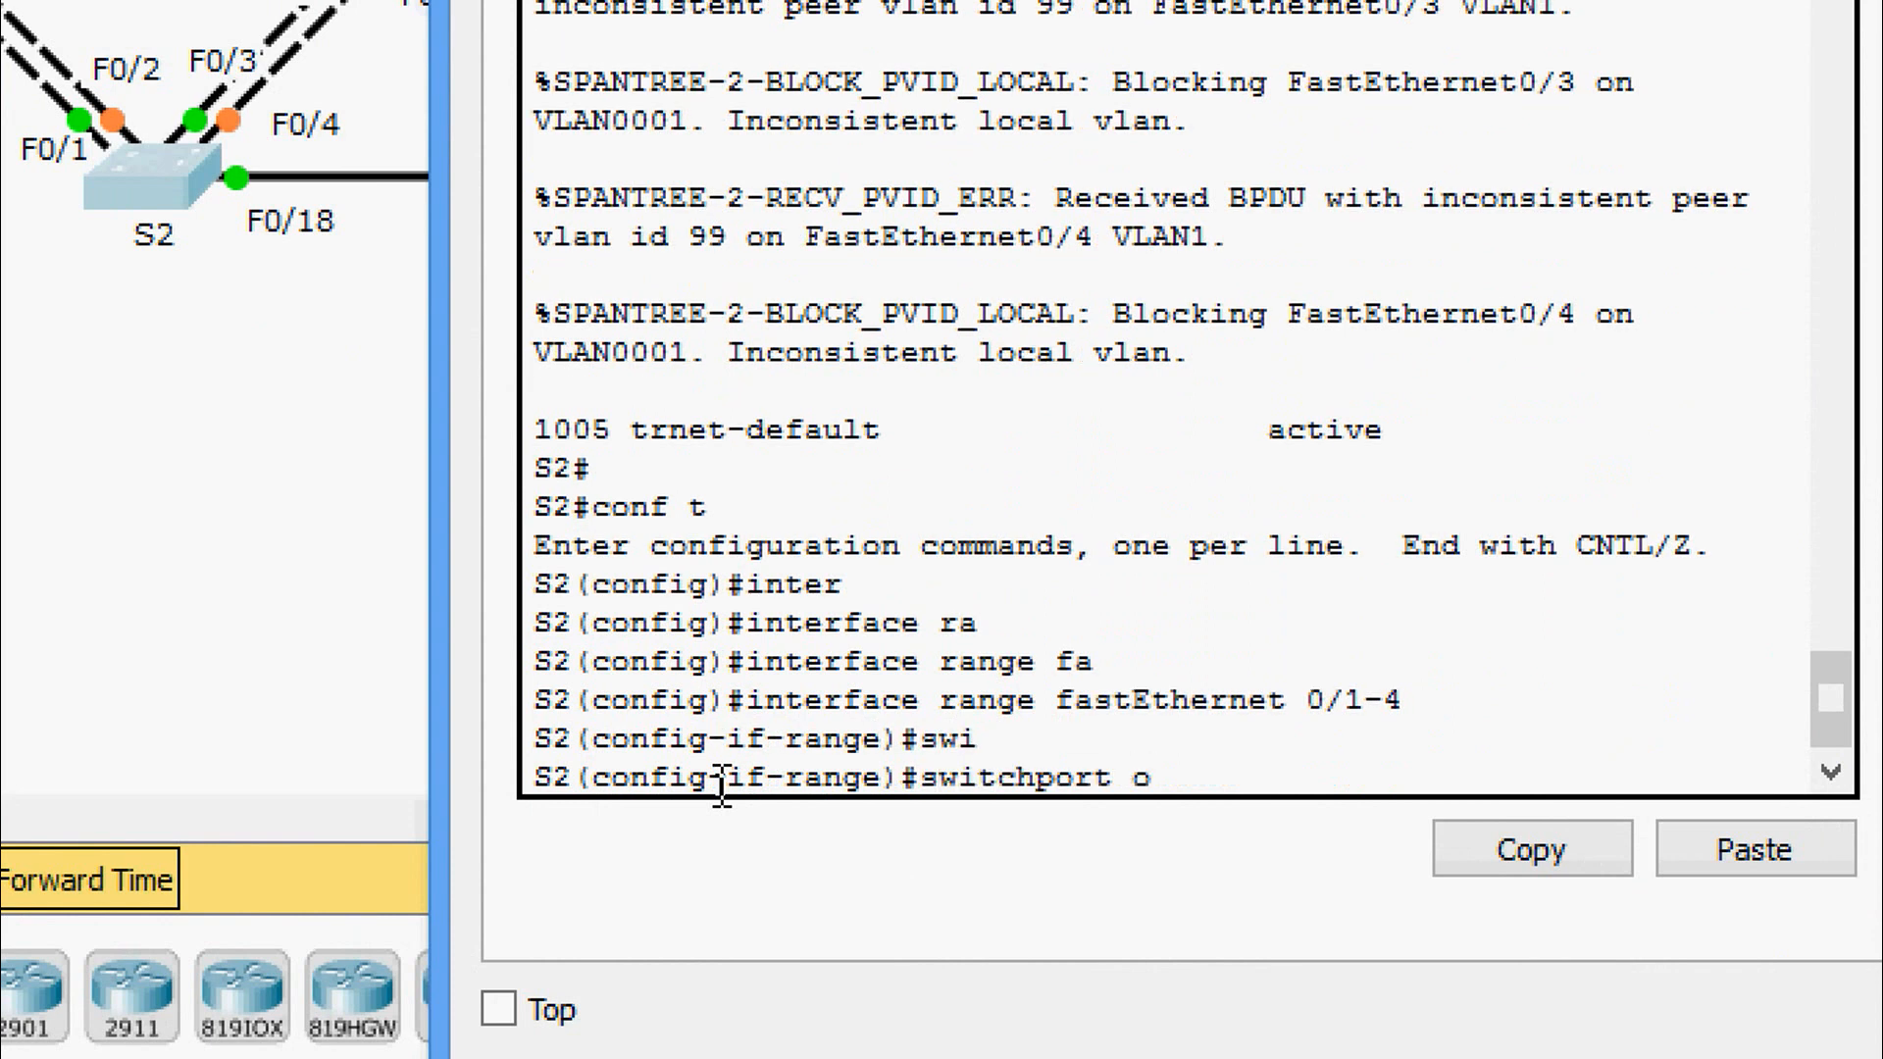
text(mod)
key(Tab)
text(tr)
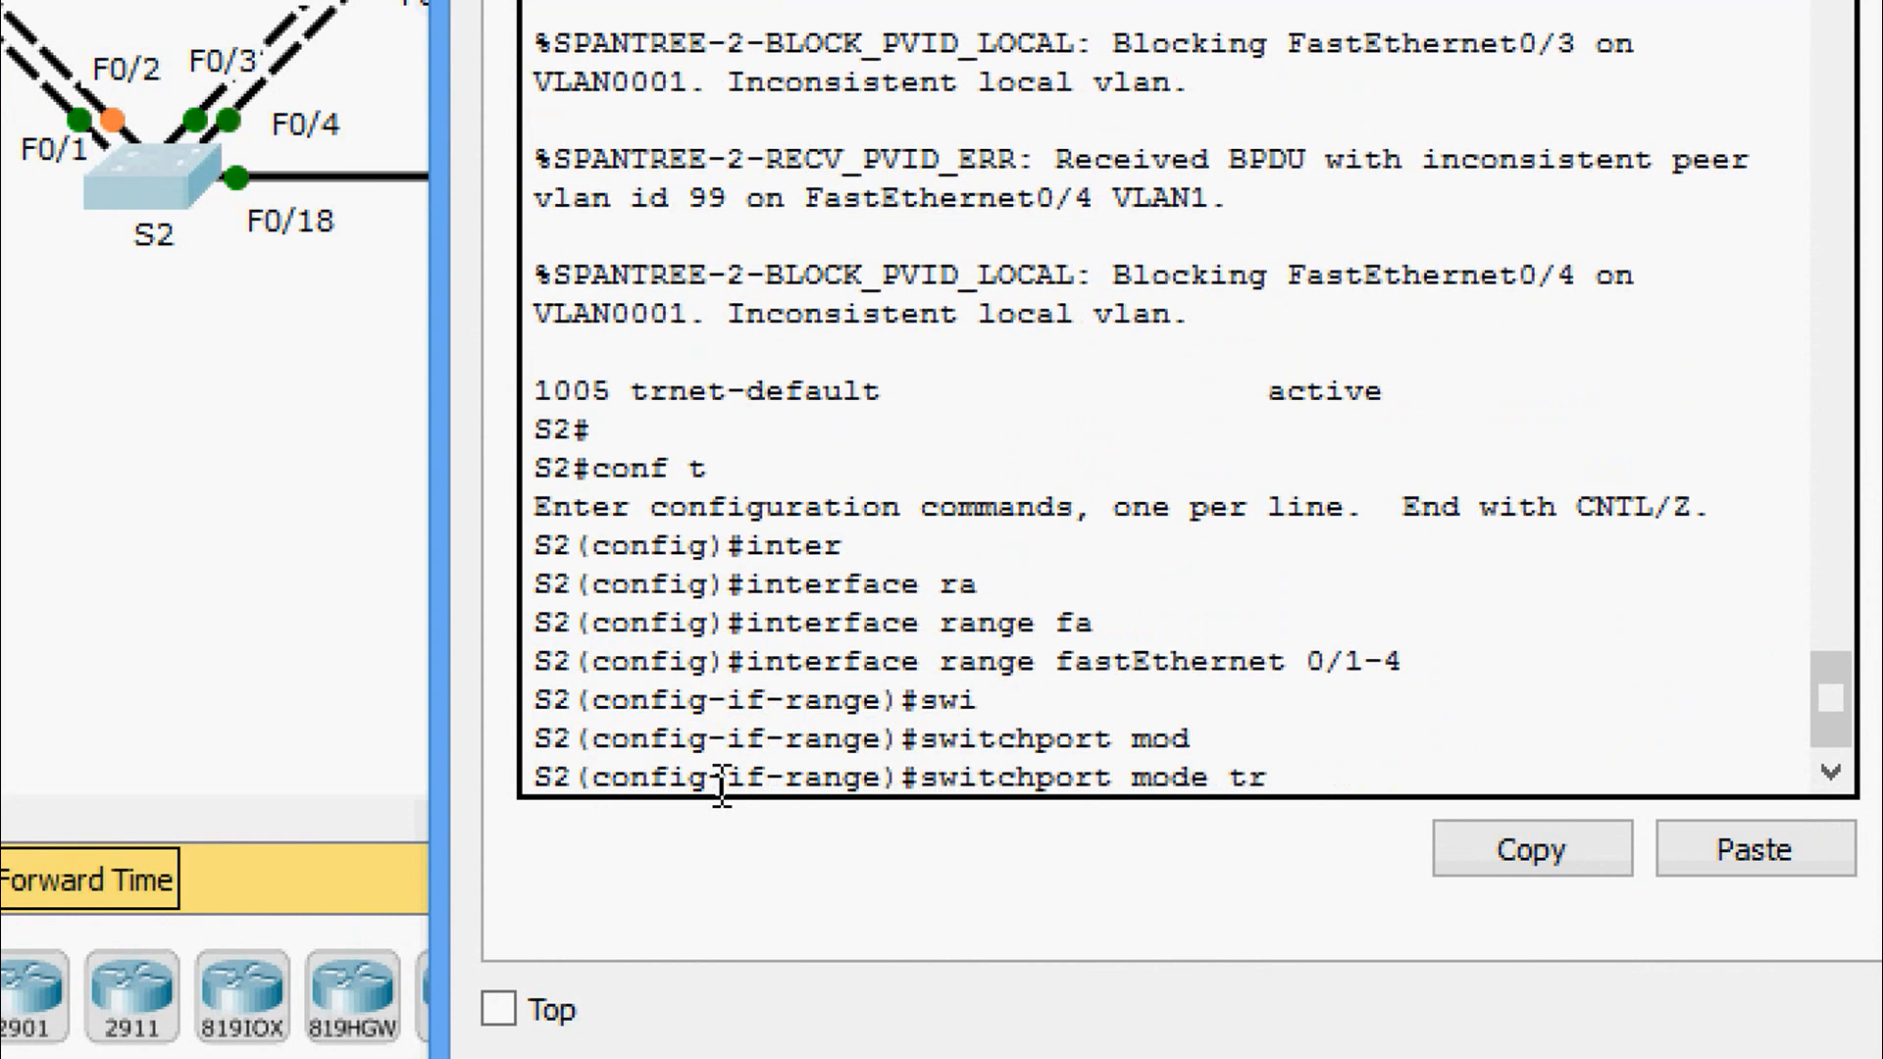
key(Tab)
key(Return)
key(Return)
key(Return)
key(Return)
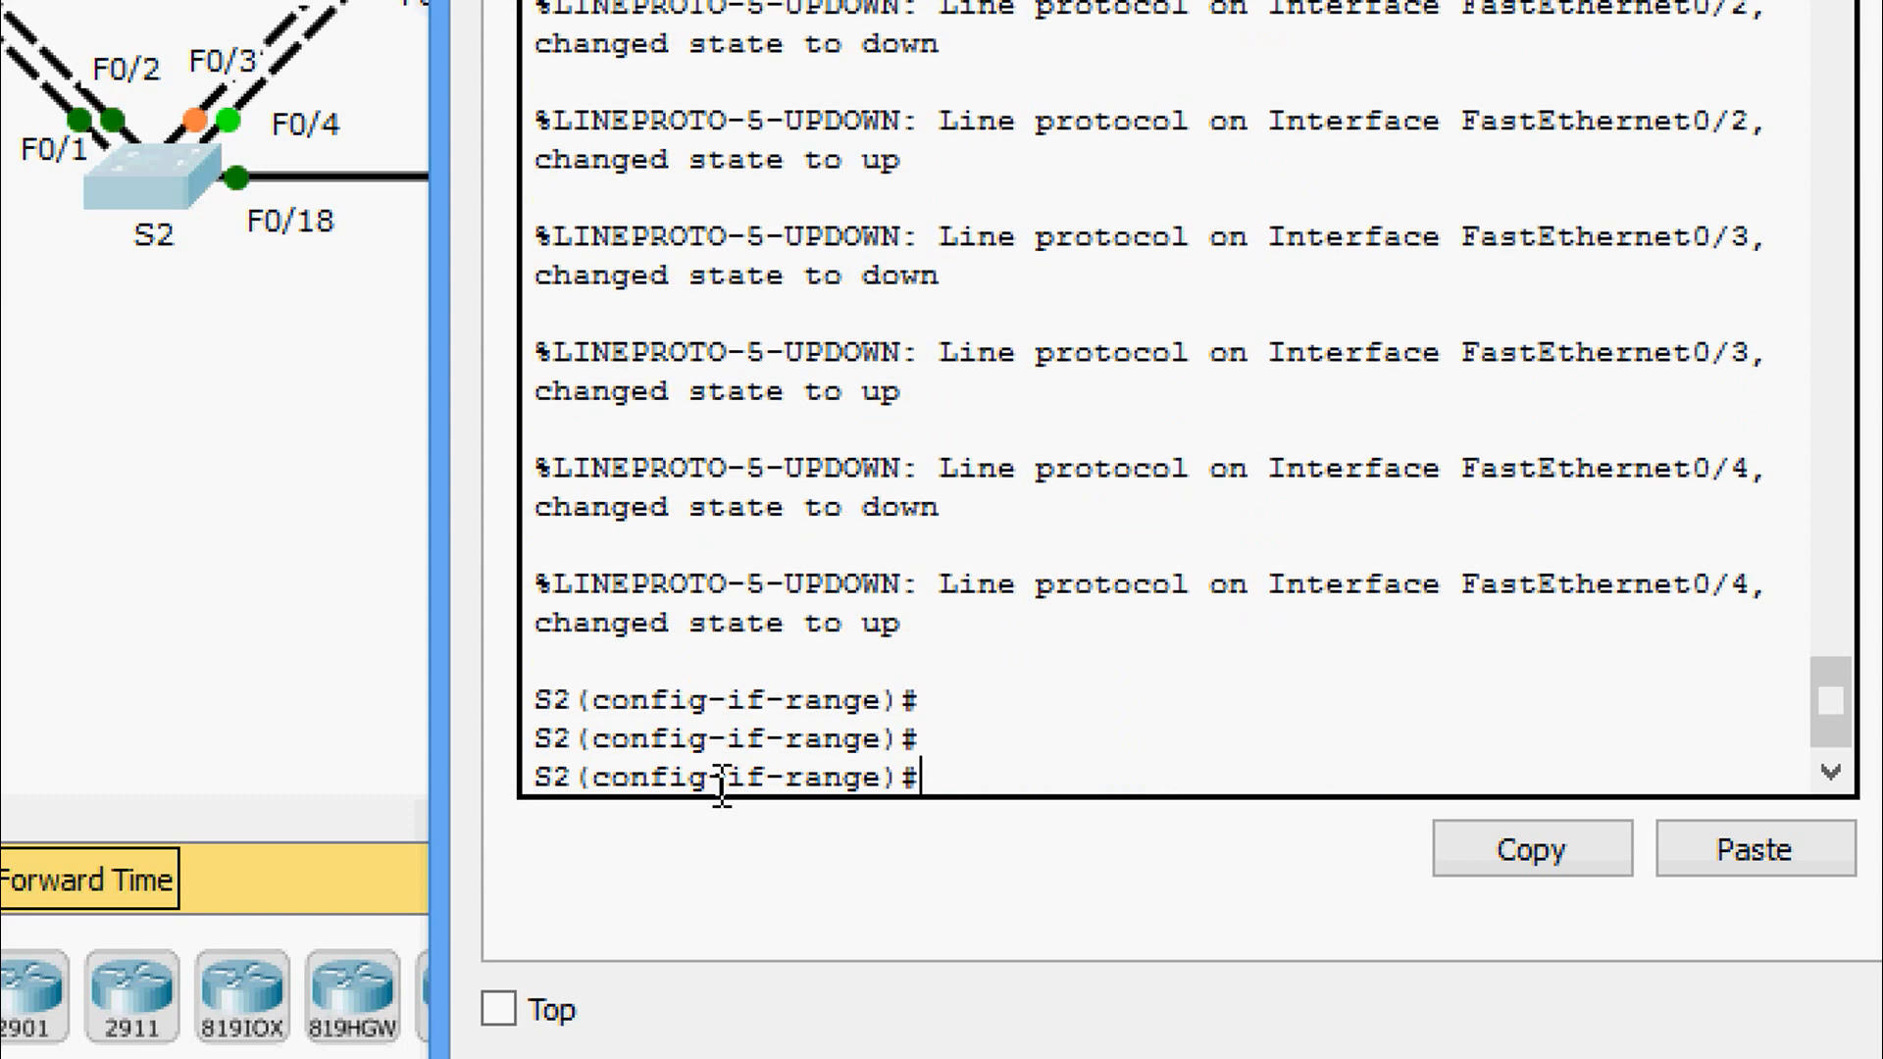
Assign native VLAN 99 to the trunk ports FastEthernet 0/1-4 of switch S2.
text(sii)
key(Tab)
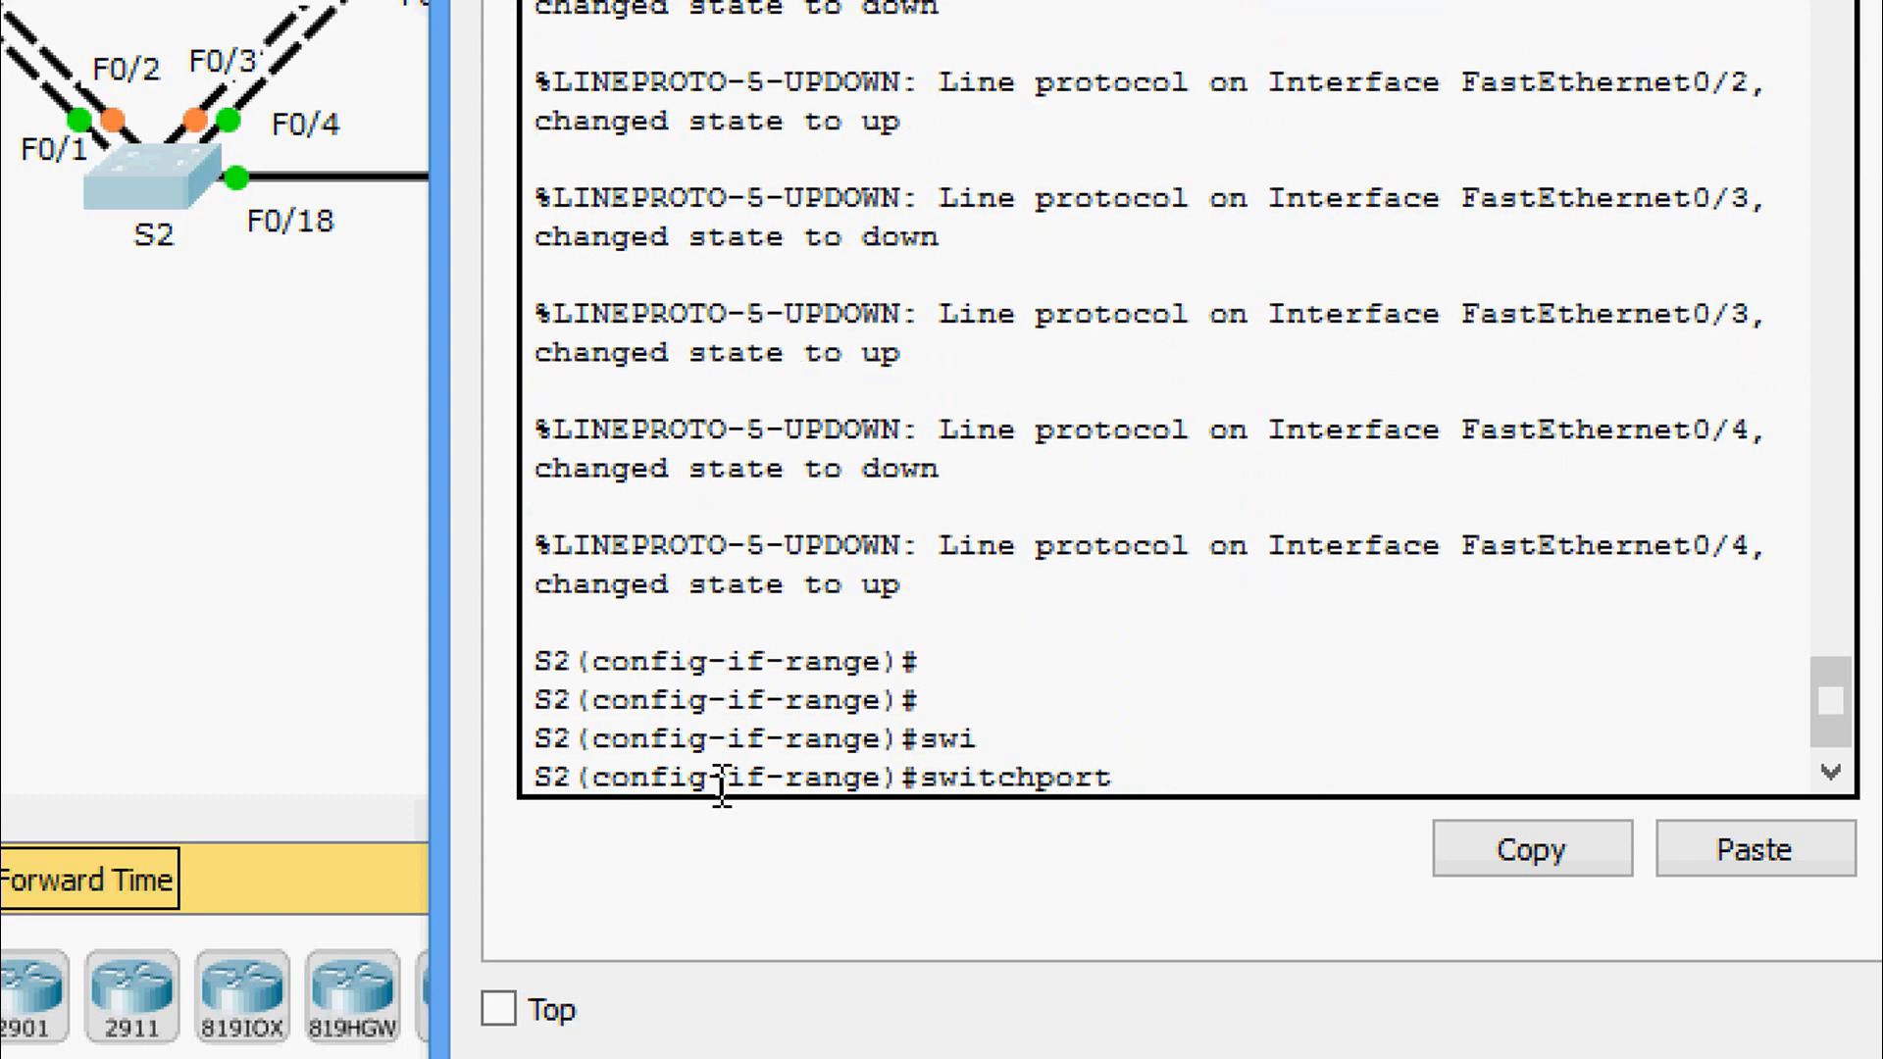
text(tru)
key(Tab)
text(nat)
key(Tab)
text(vl)
key(Tab)
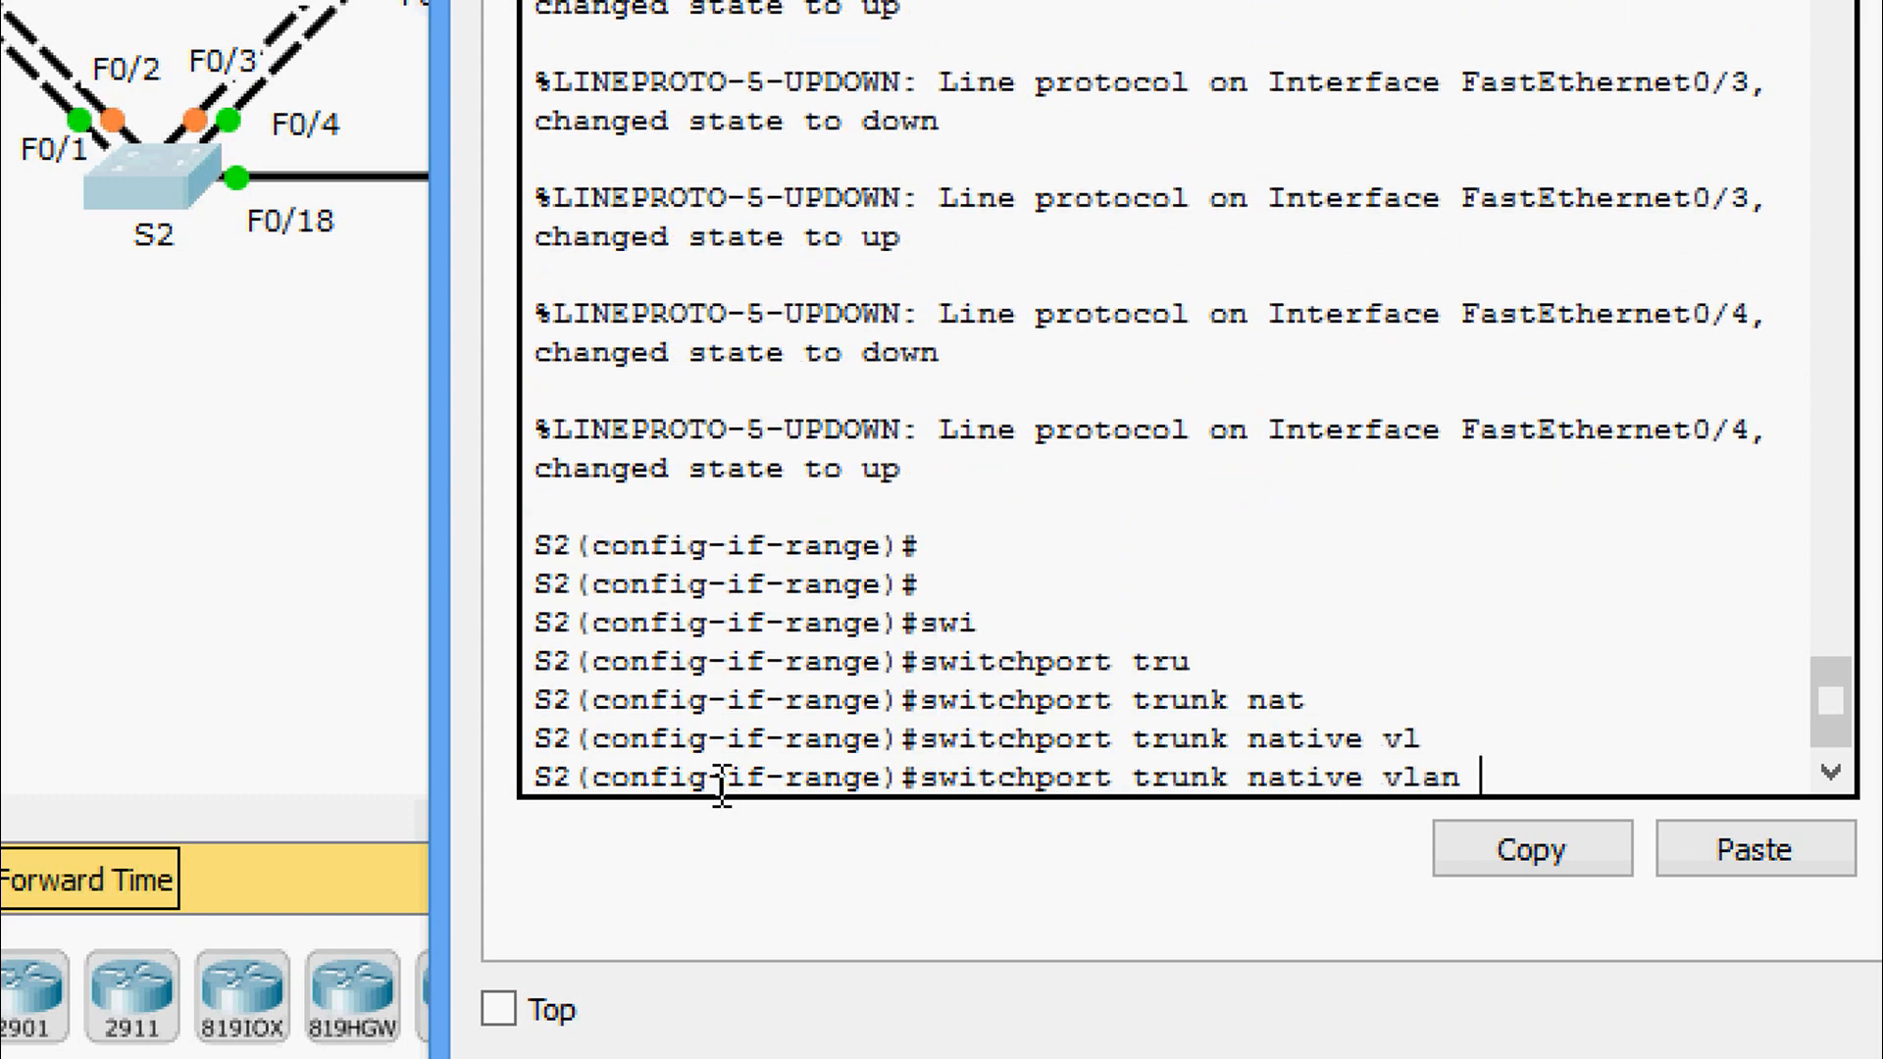
text(99)
key(Return)
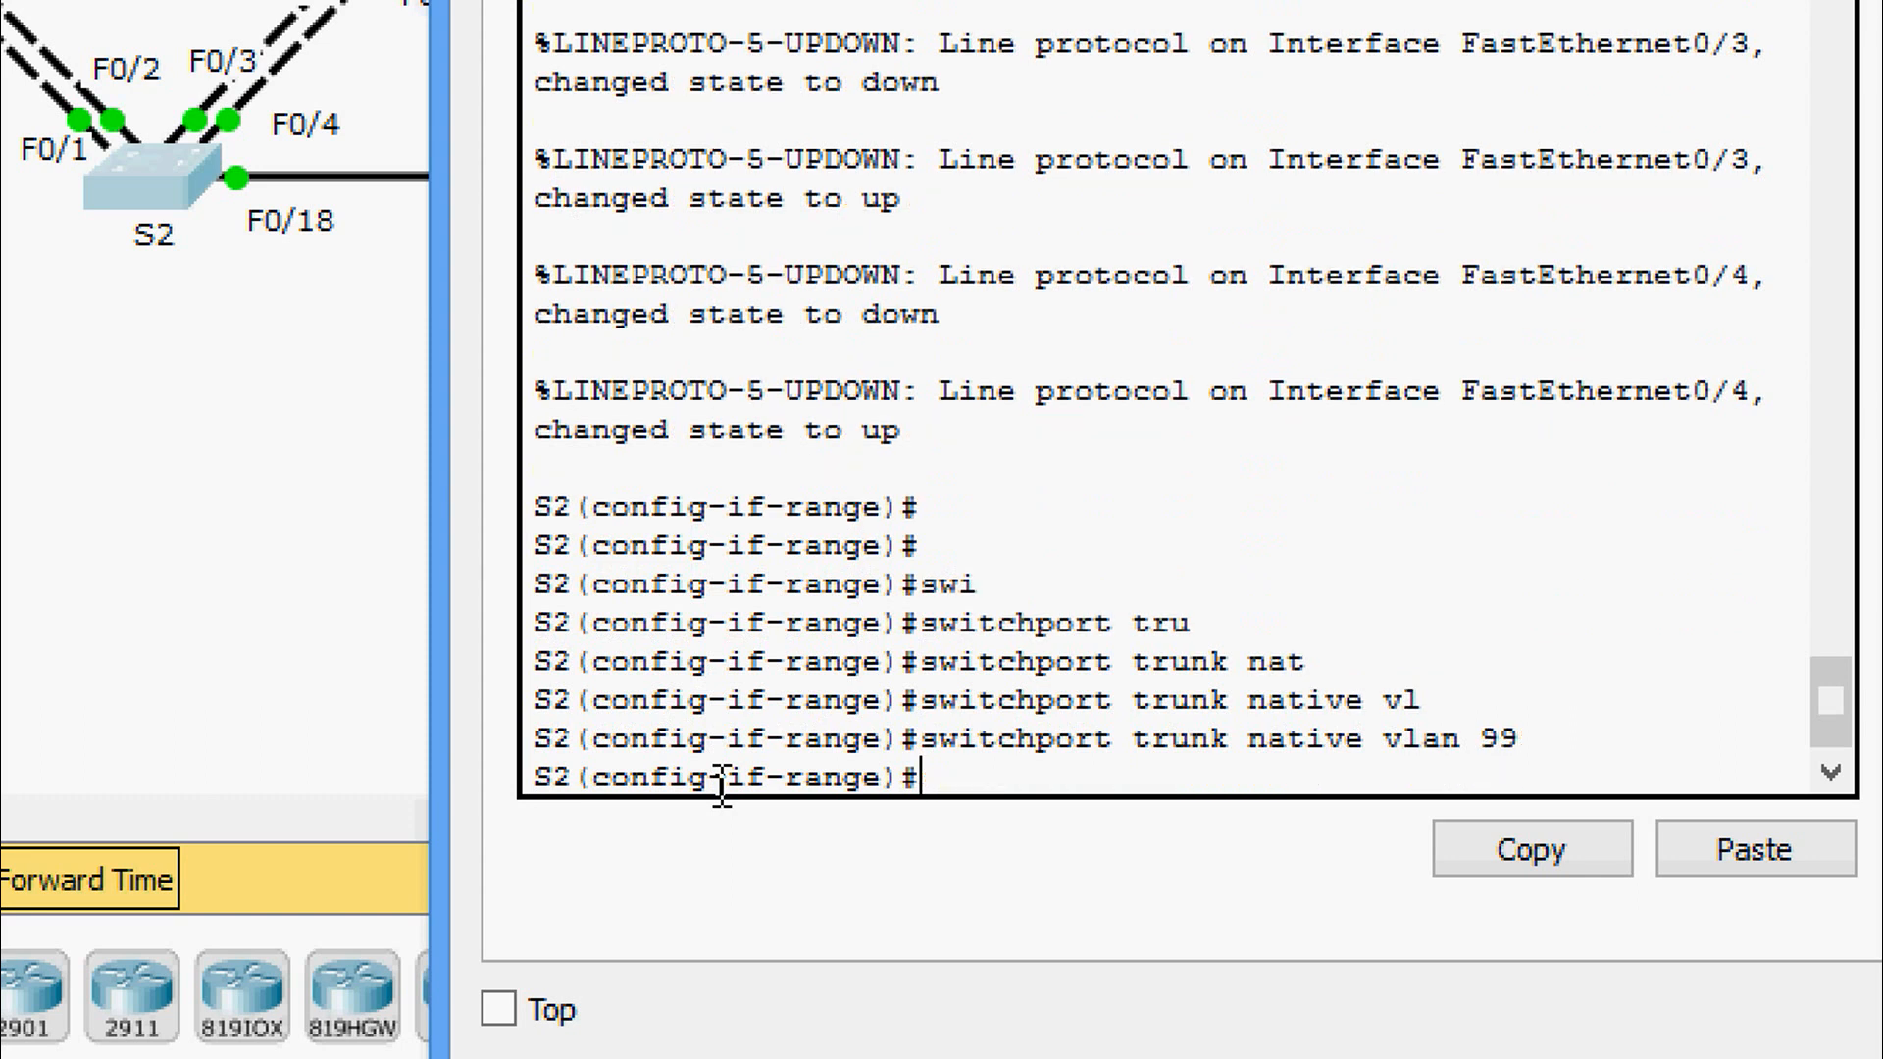
key(Return)
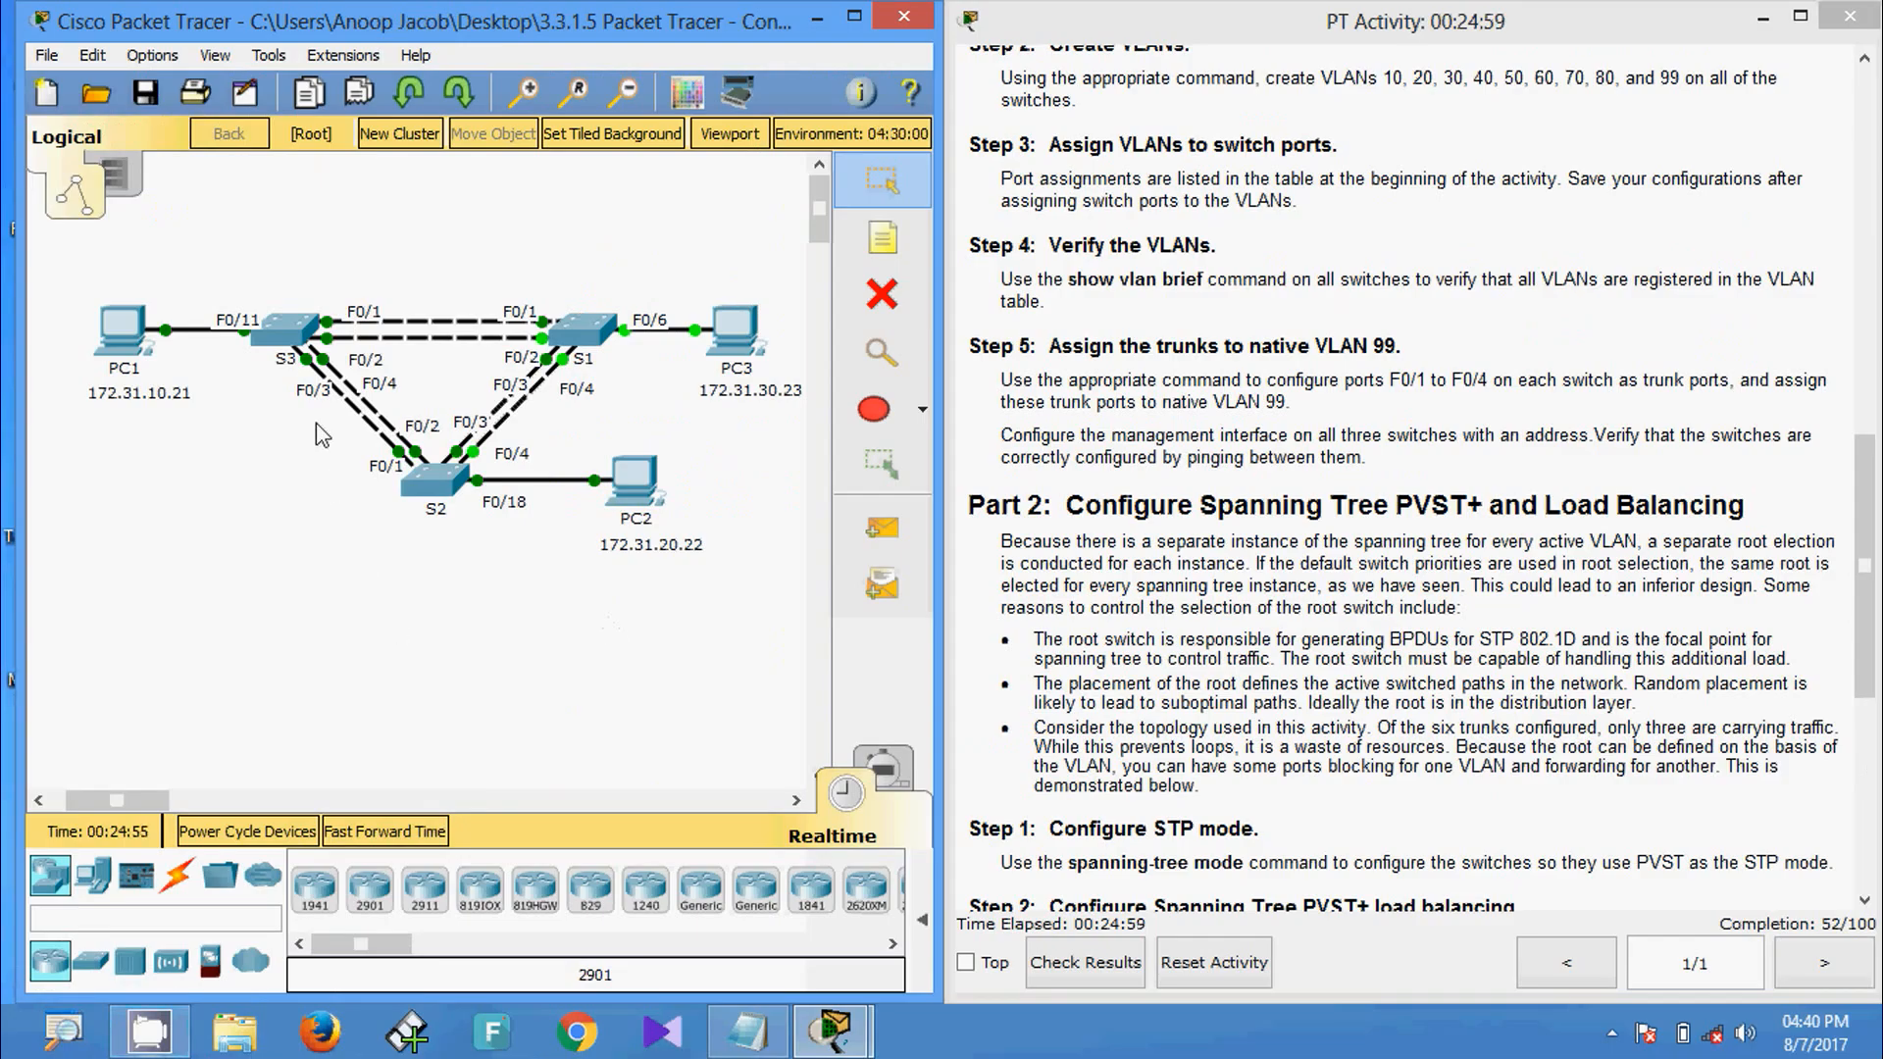
Open the command line of switch S3, finish the paused VLAN listing and enter global configuration mode.
click(285, 327)
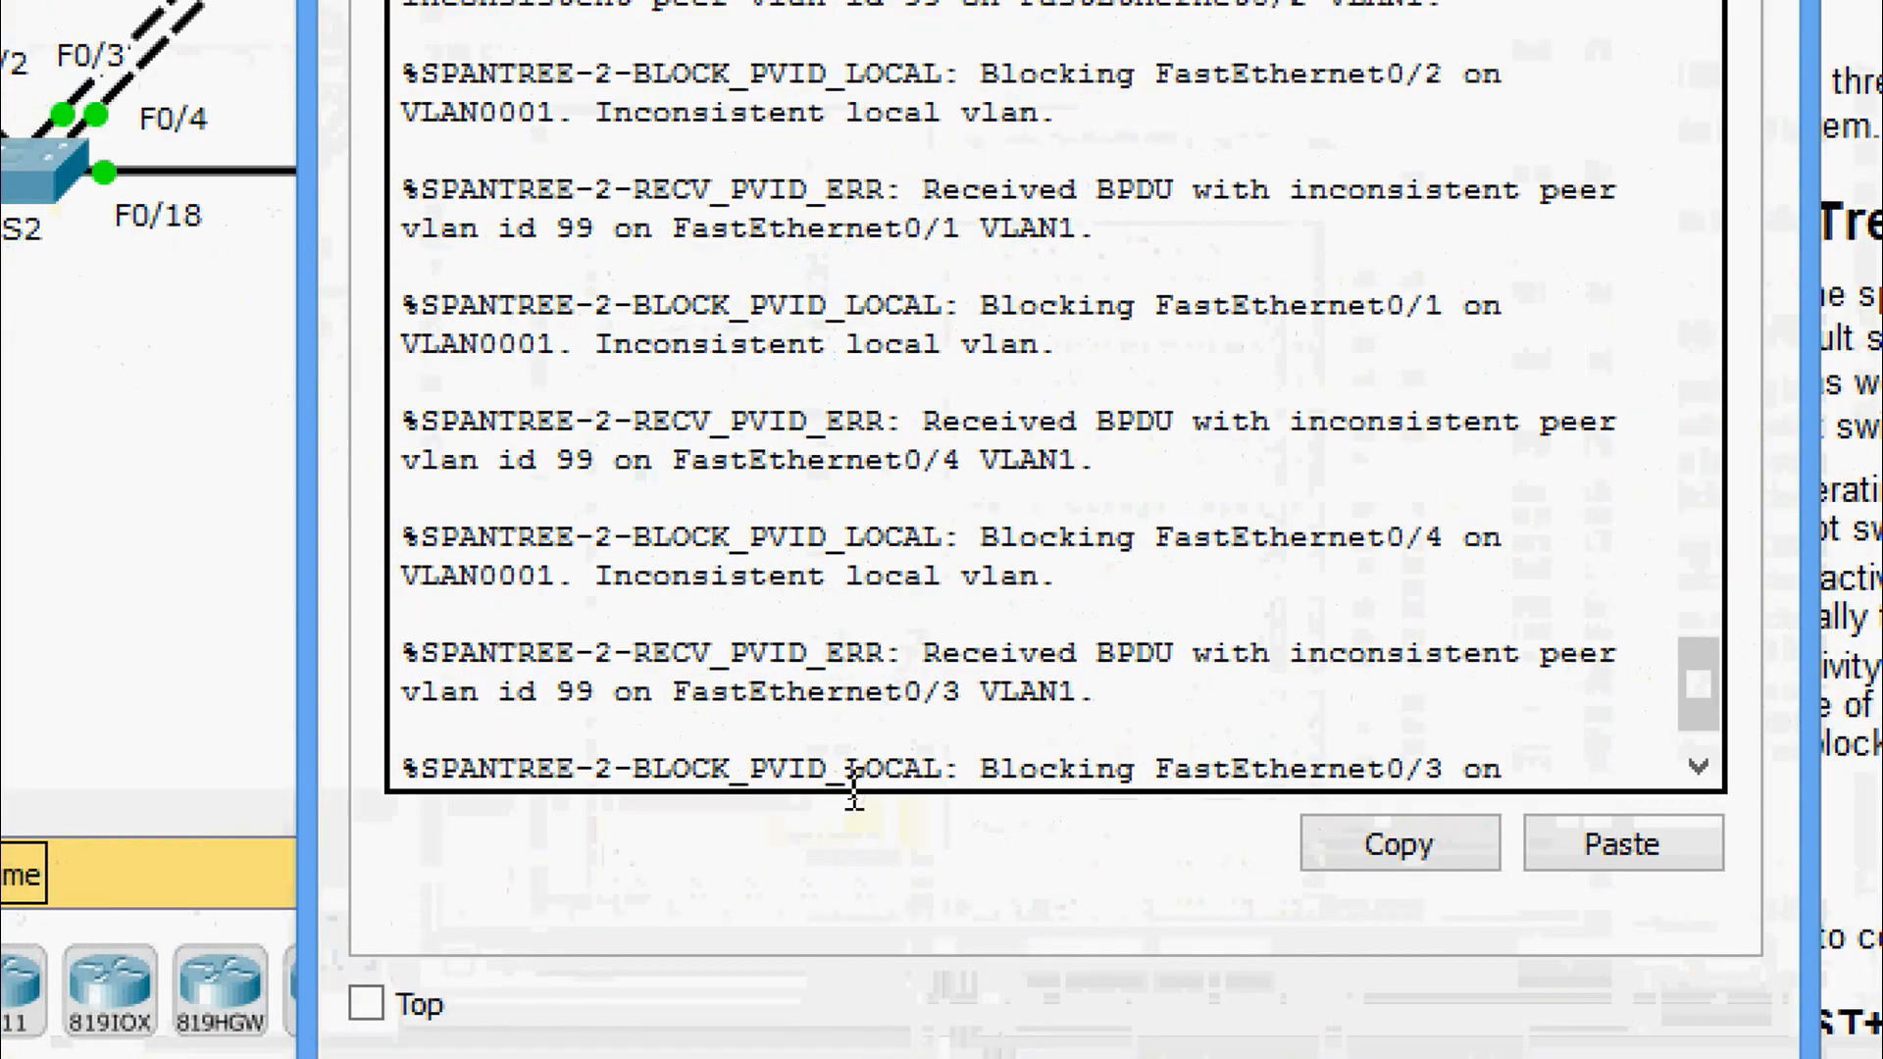
key(space)
text(conf t)
key(Return)
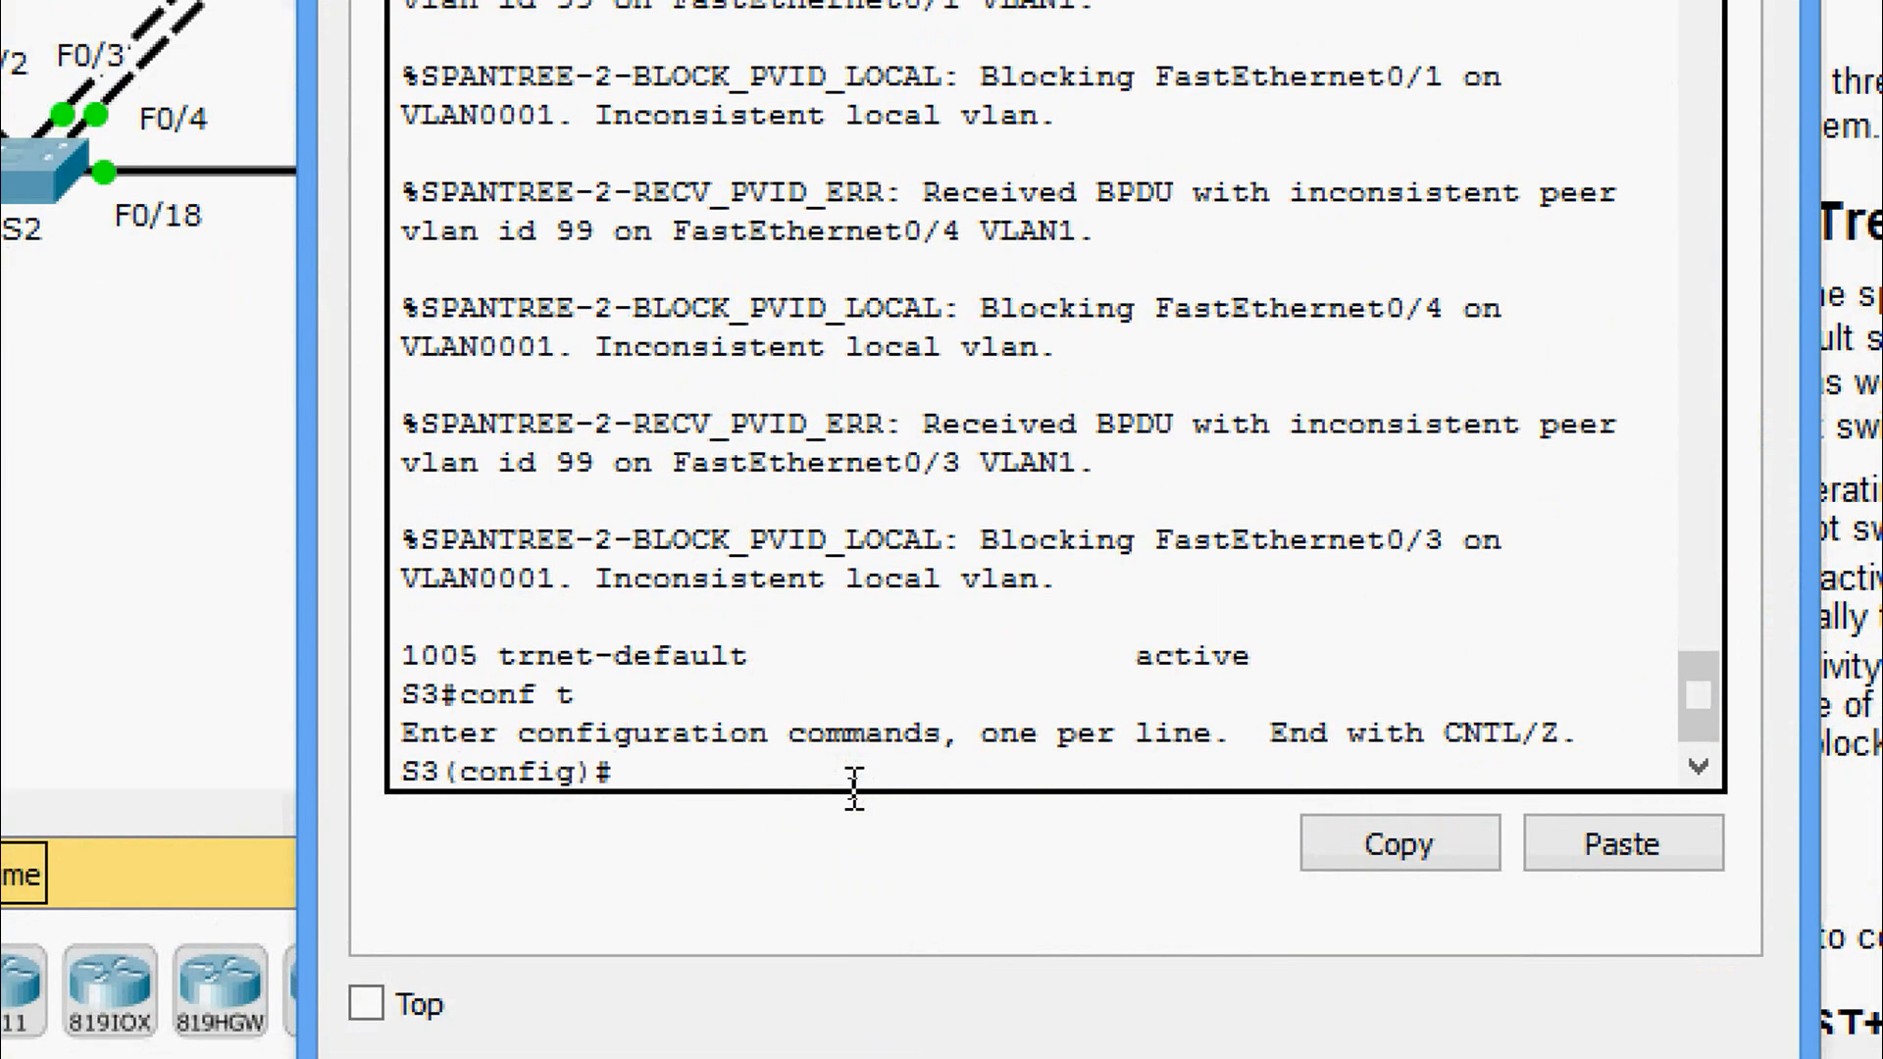
Enter interface range configuration mode for FastEthernet 0/1-4 on switch S3.
text(inter)
key(Tab)
text(r)
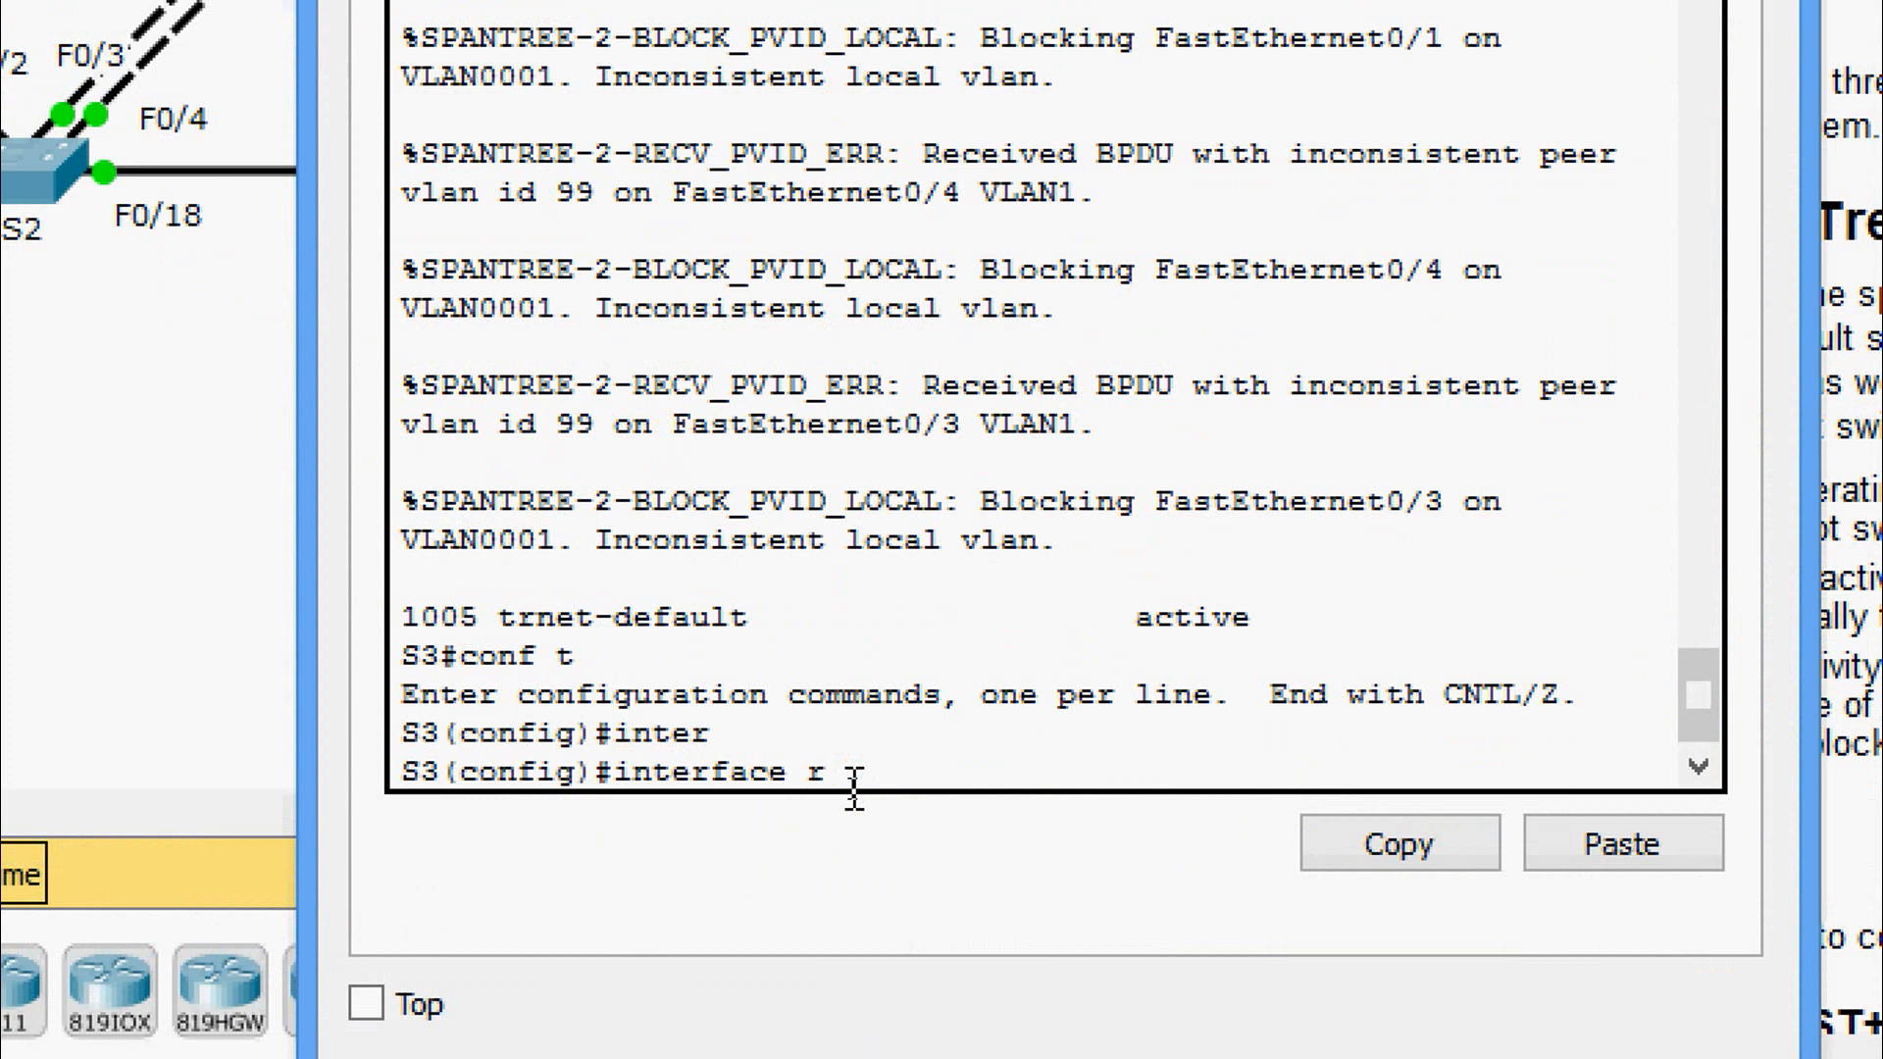
text(a)
key(Tab)
text(fa)
key(Tab)
text(0/)
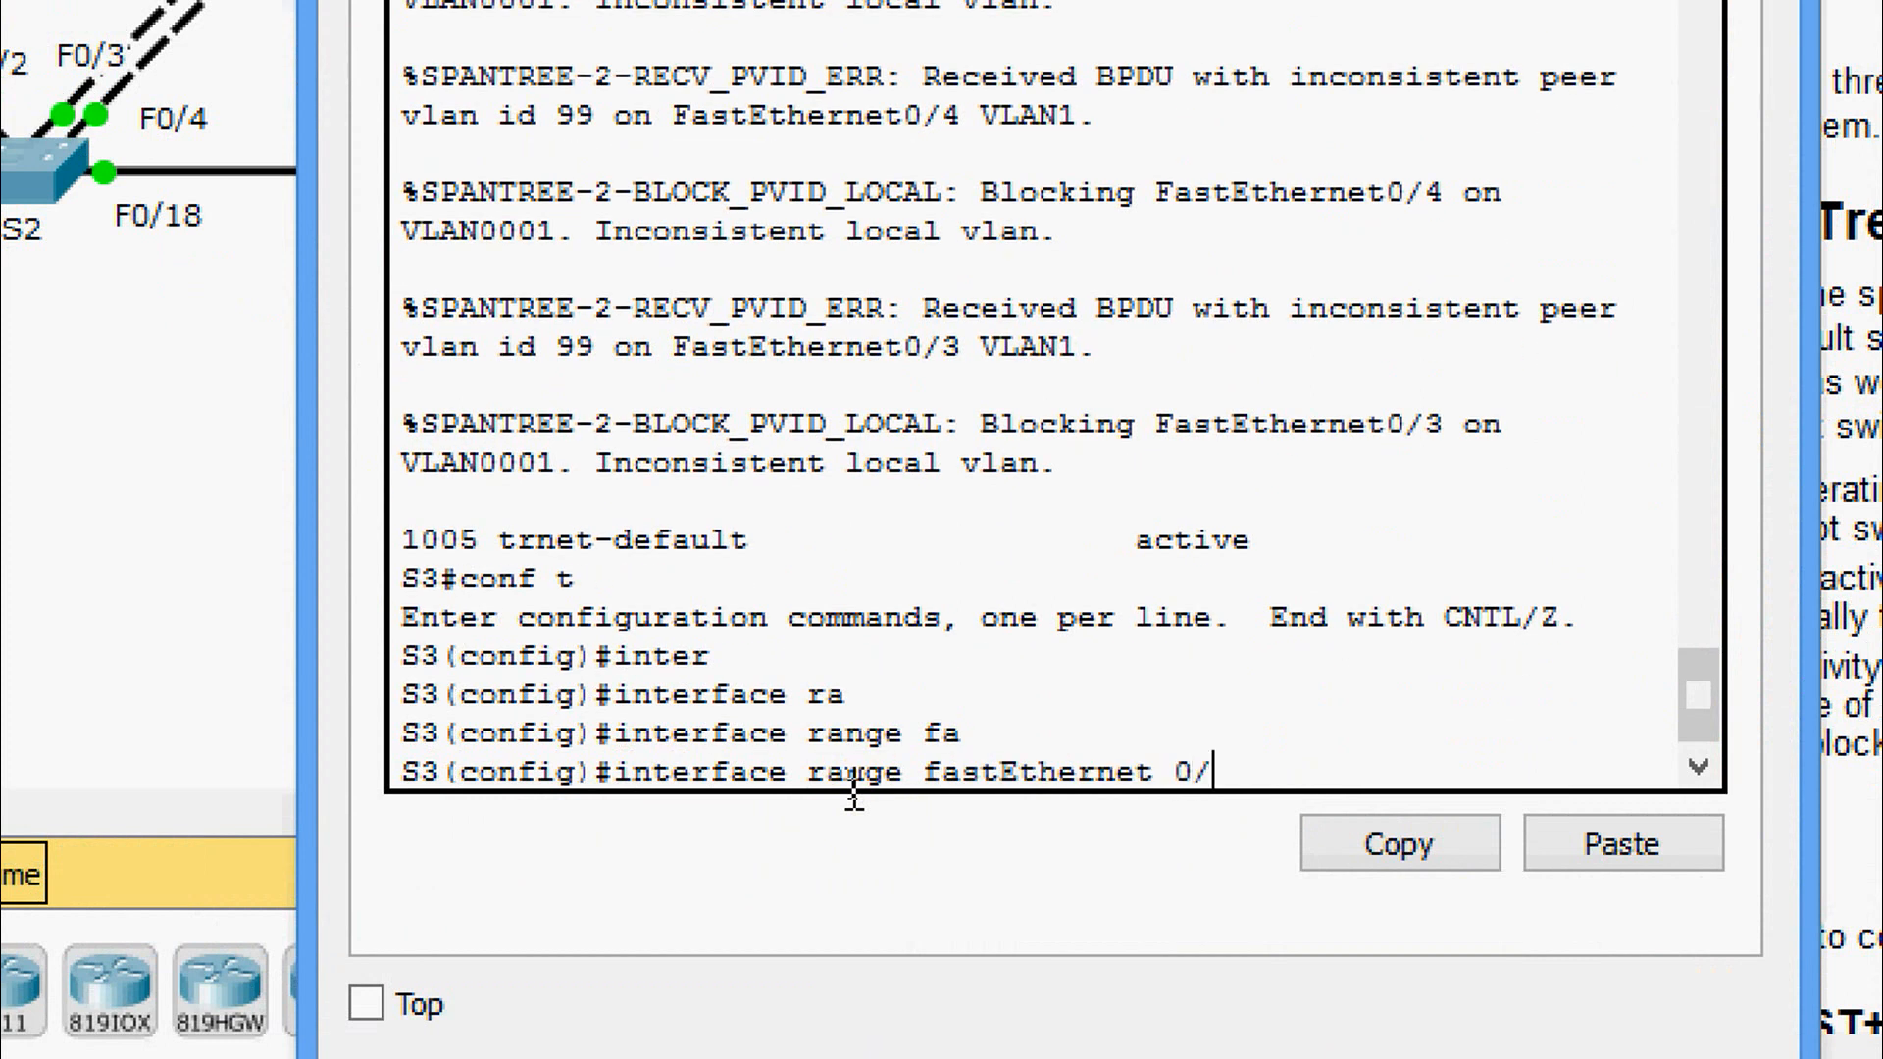
key(Return)
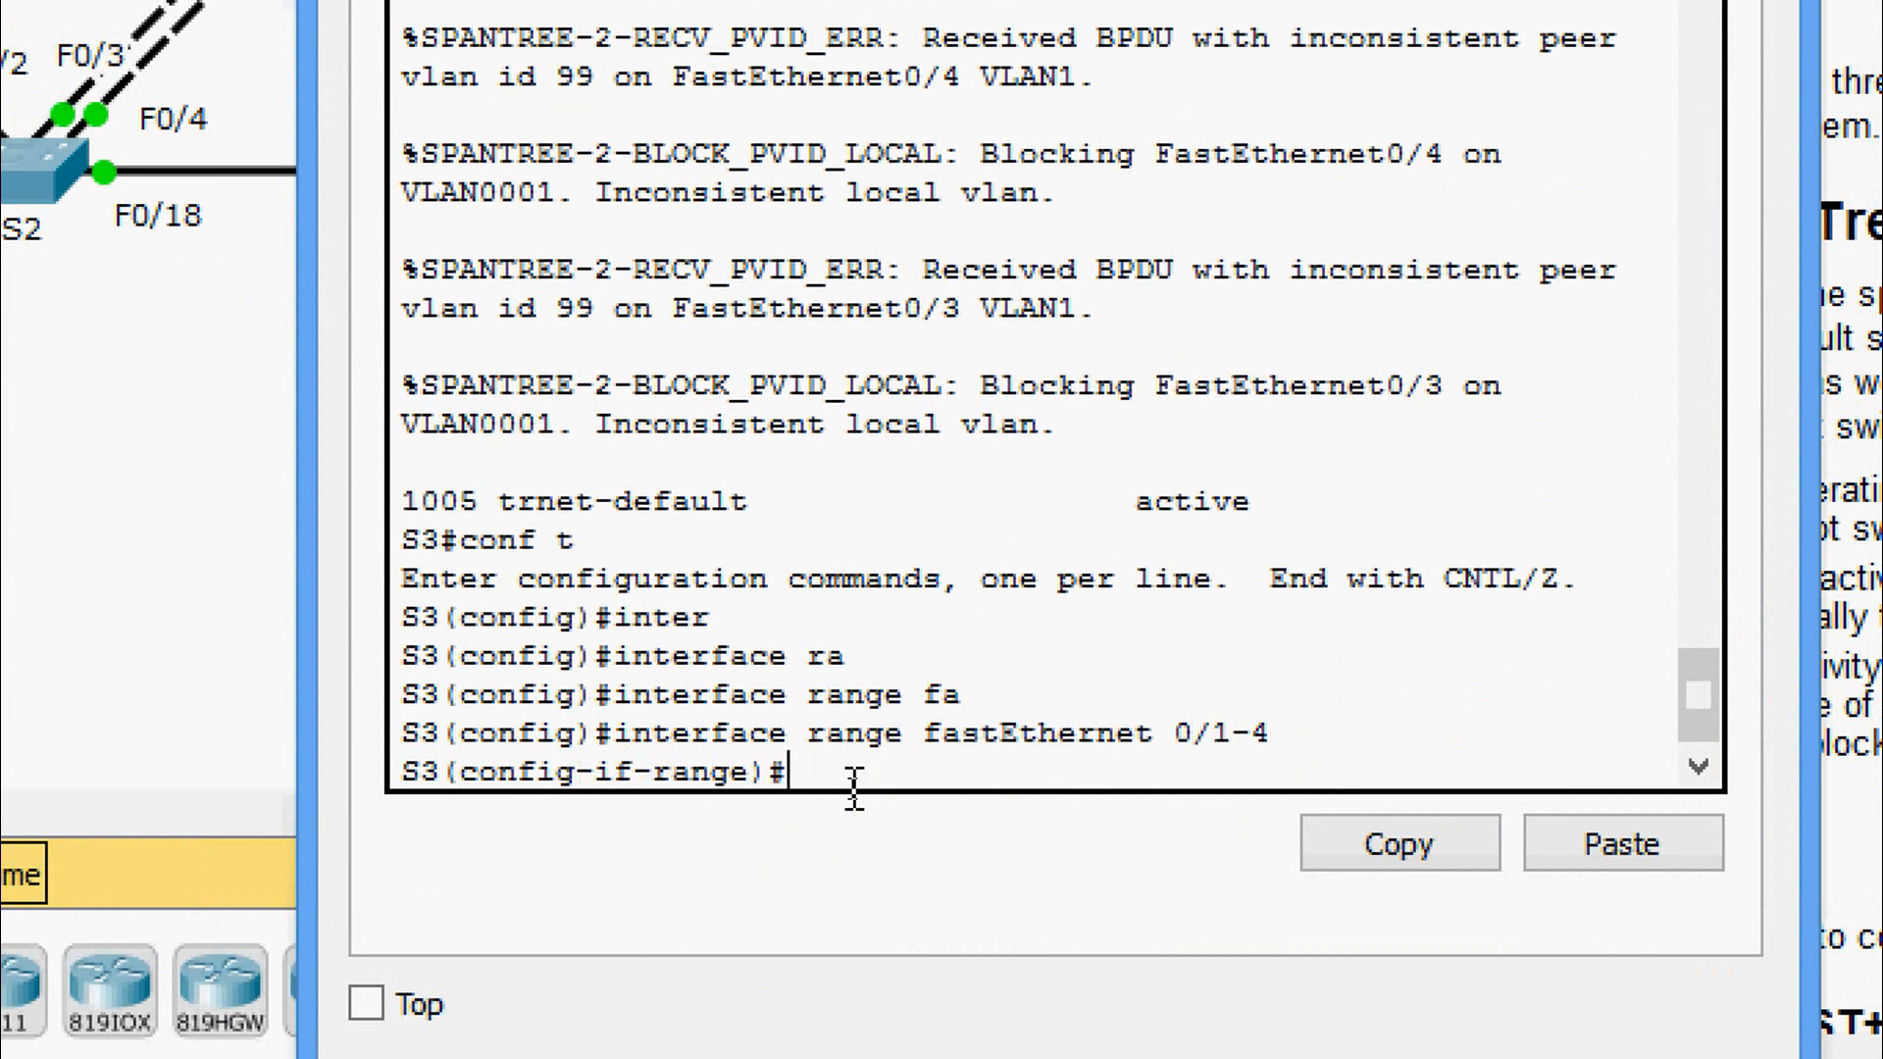
Set ports FastEthernet 0/1-4 of switch S3 to trunk mode.
text(swi)
key(Tab)
text(mod)
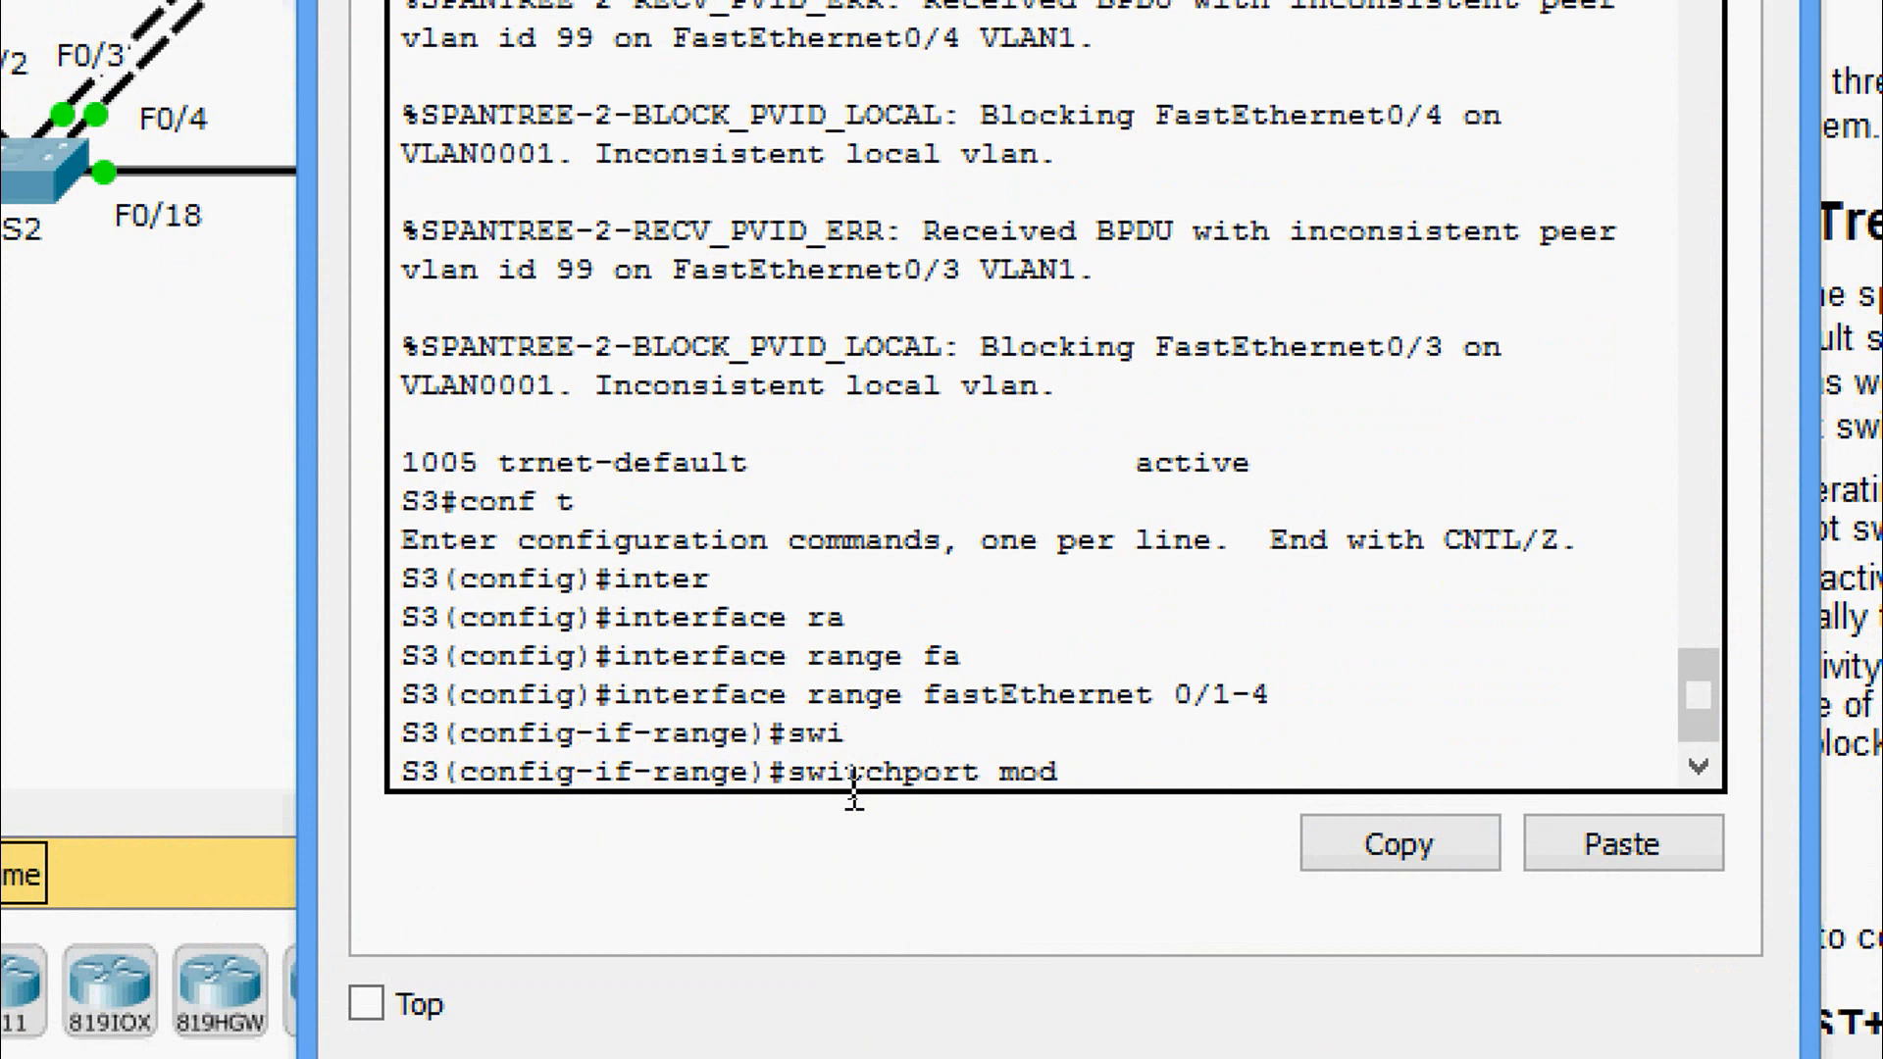
key(Tab)
key(Return)
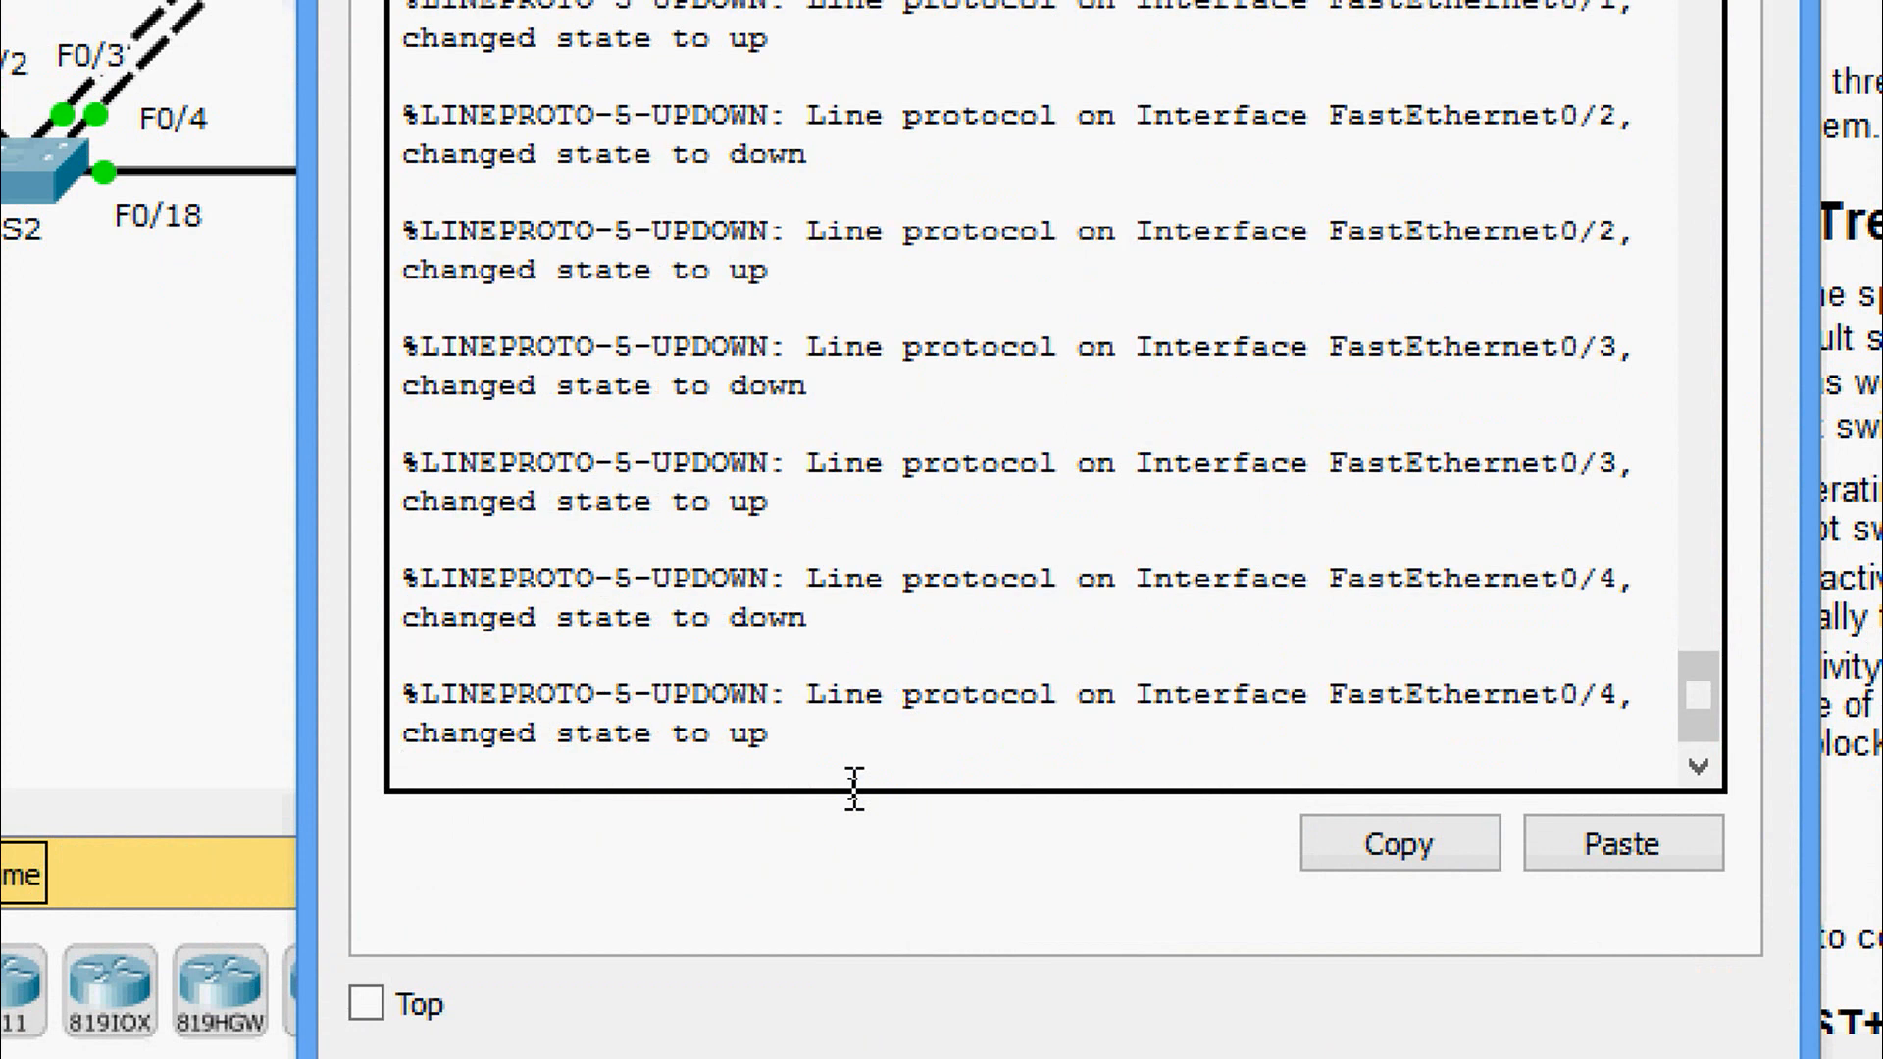
key(Return)
Assign native VLAN 99 to the trunk ports FastEthernet 0/1-4 of switch S3.
text(swi)
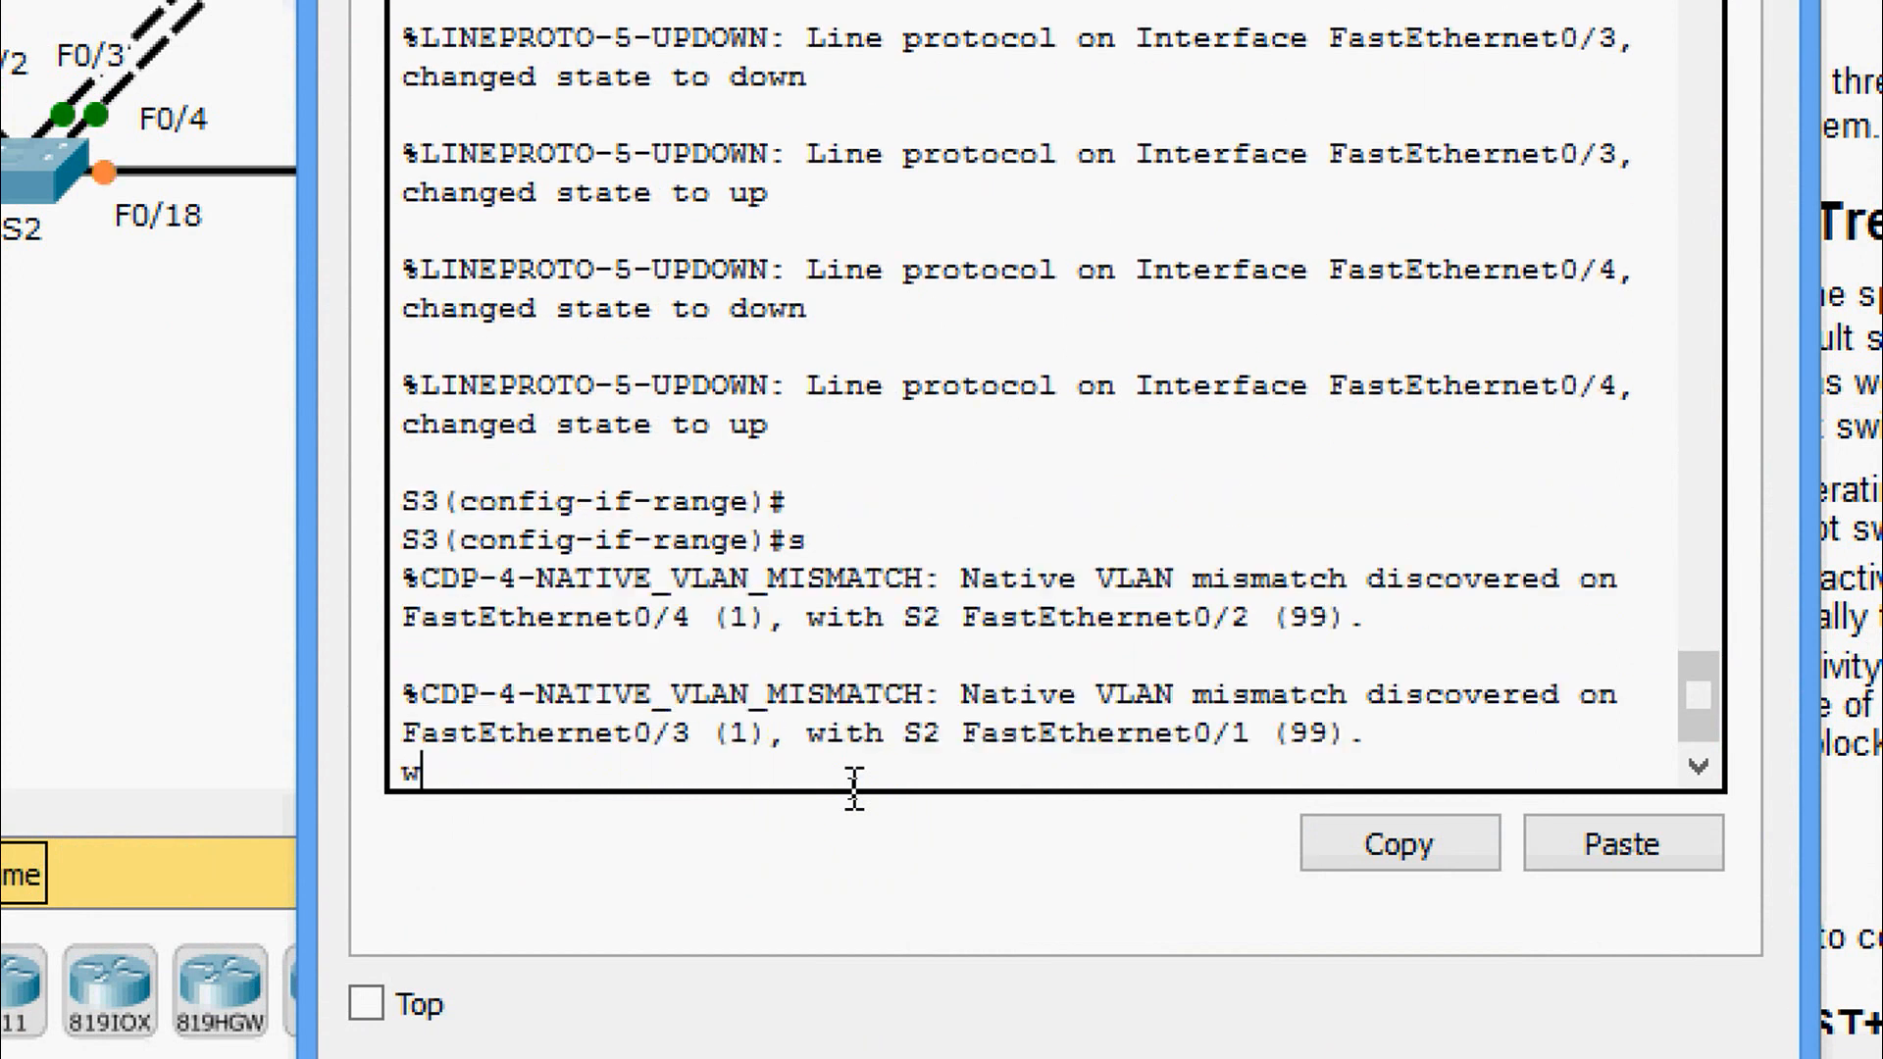
key(Tab)
text(tr)
key(Tab)
text(na)
key(Tab)
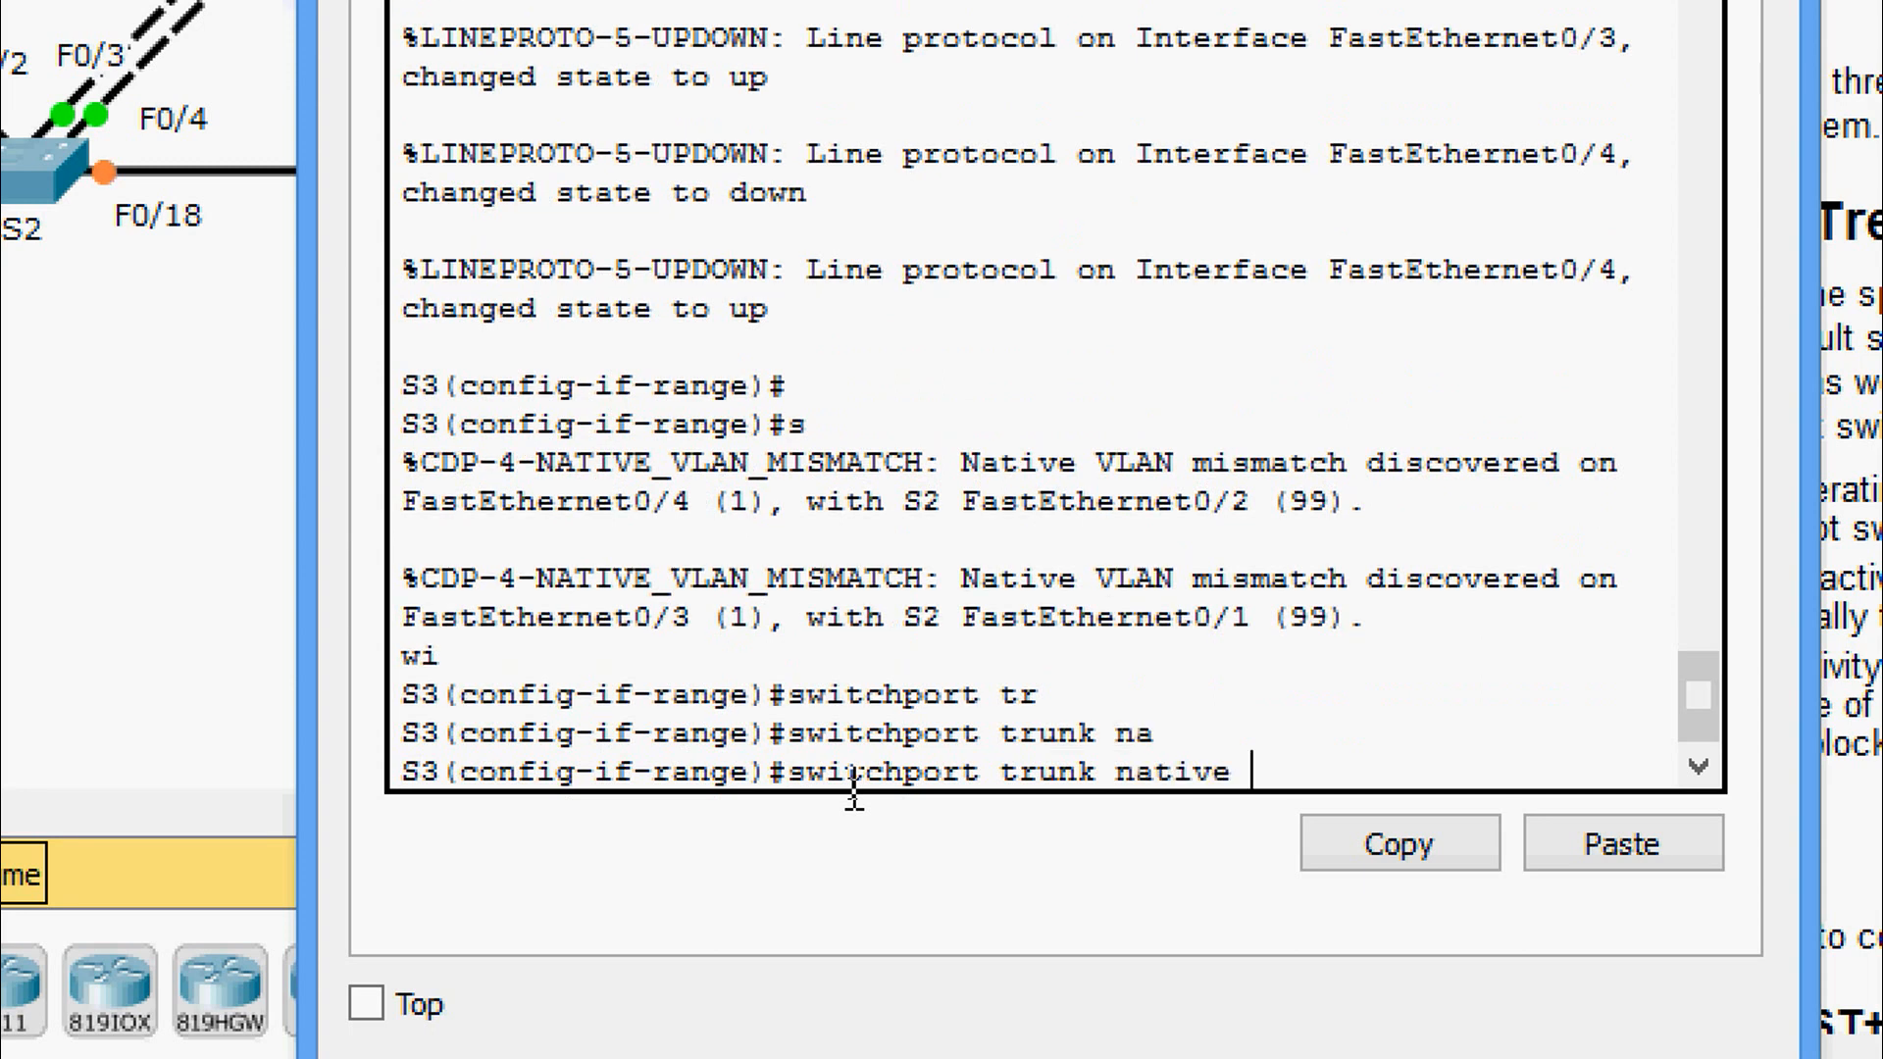
text(vl)
key(Tab)
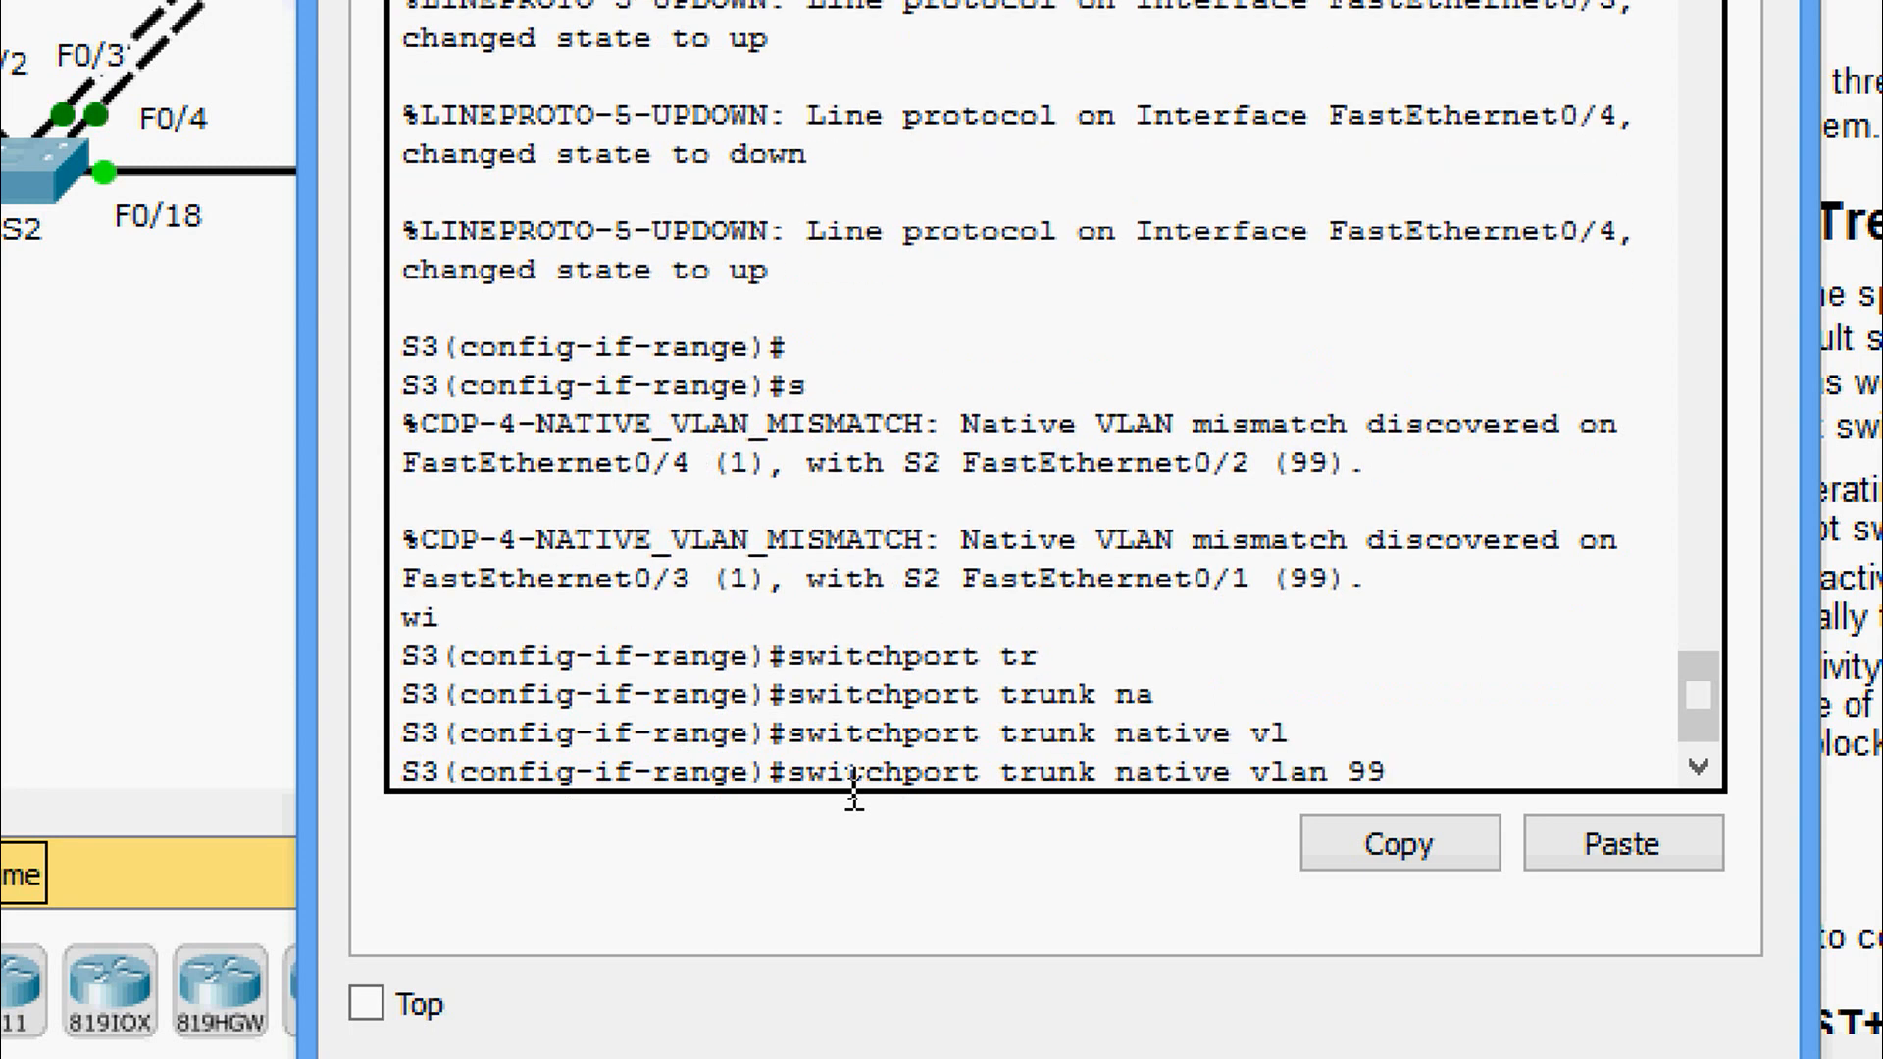
key(Return)
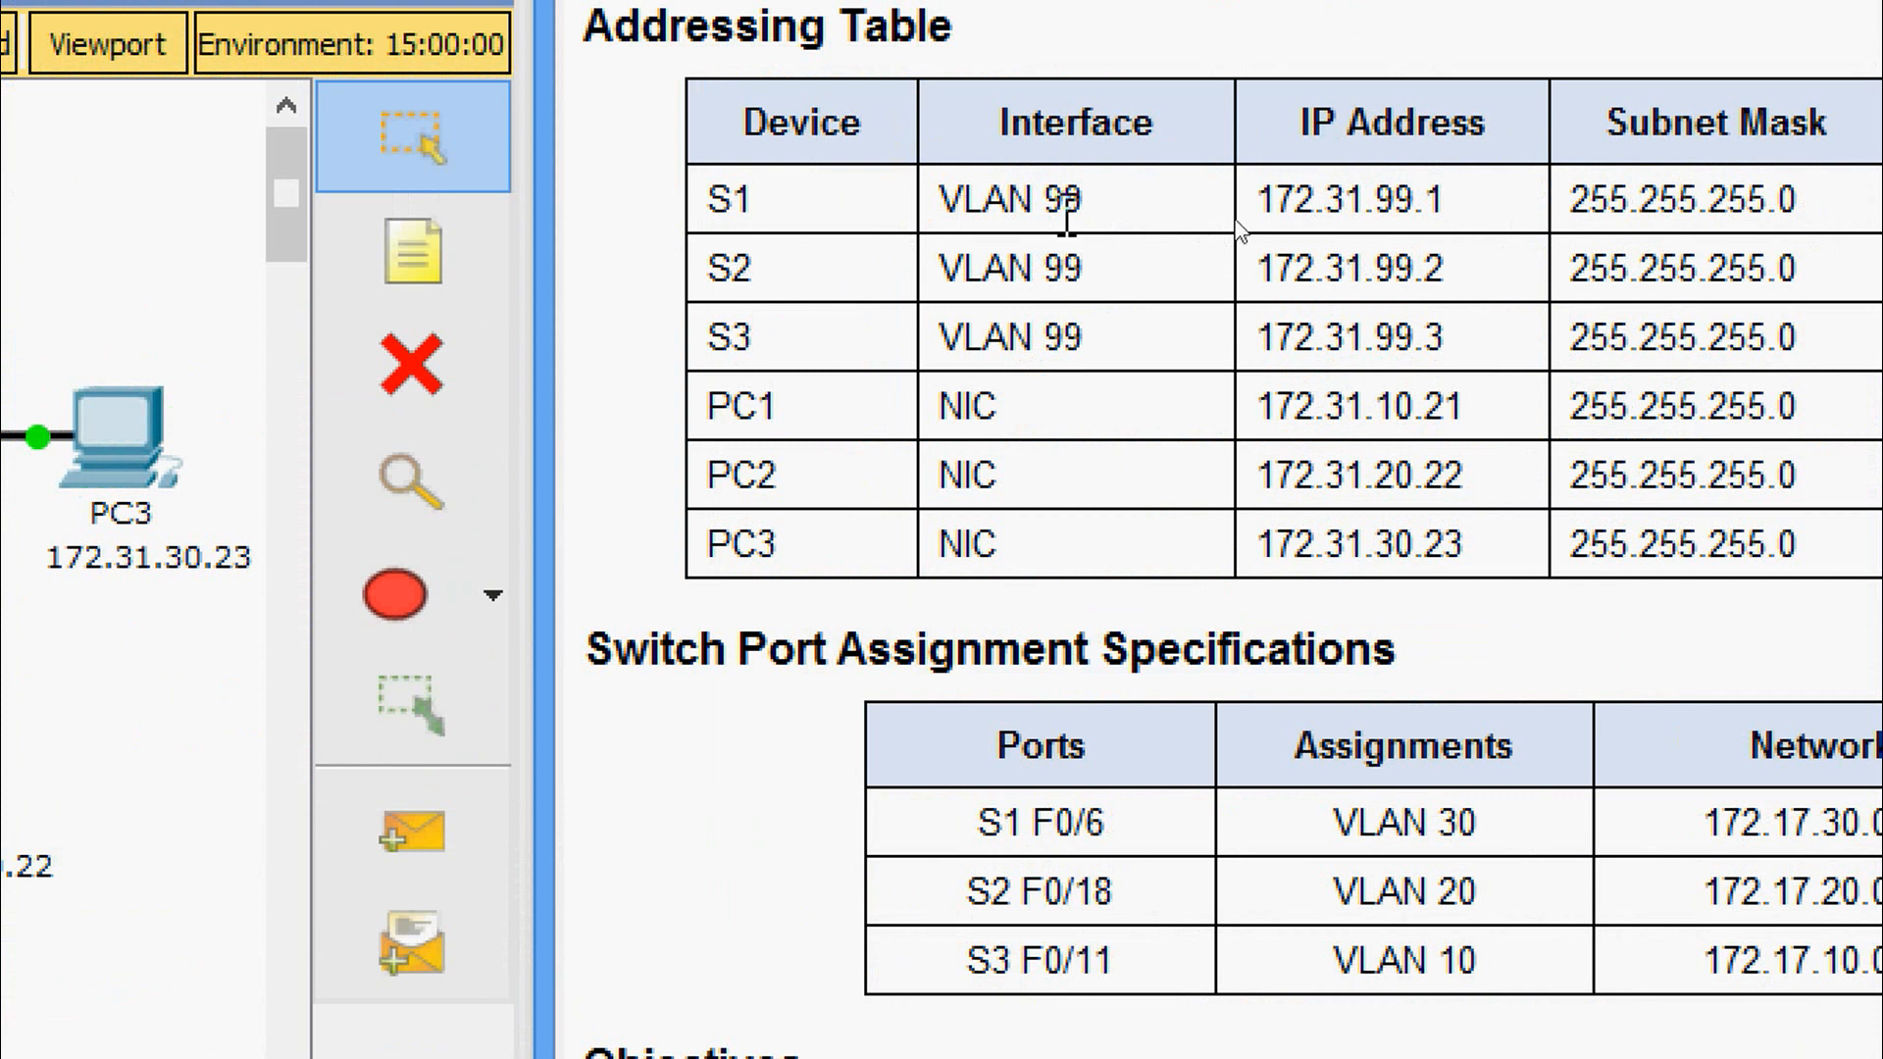
Copy S1's VLAN 99 address 172.31.99.1 from the addressing table and review the S2 and S3 addresses.
drag(1258, 197, 1460, 211)
key(ctrl+c)
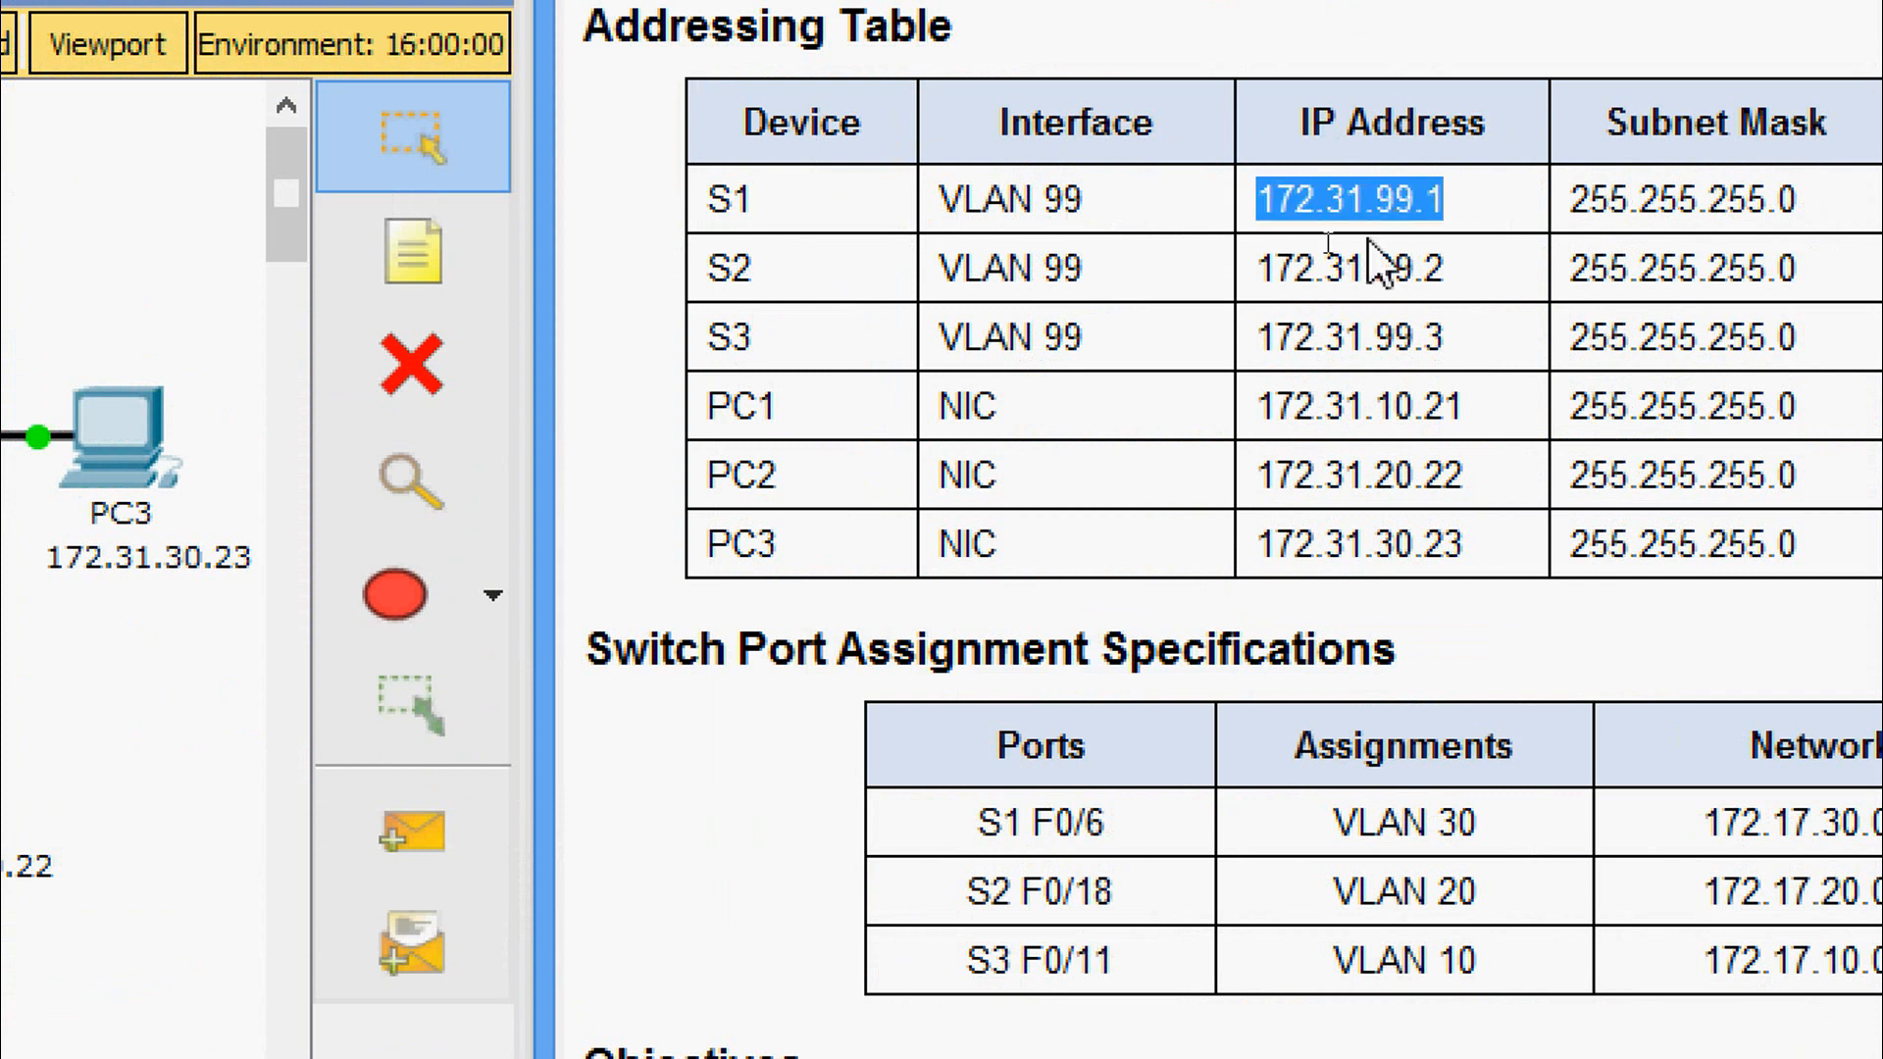
drag(1262, 272, 1469, 267)
drag(1262, 339, 1467, 333)
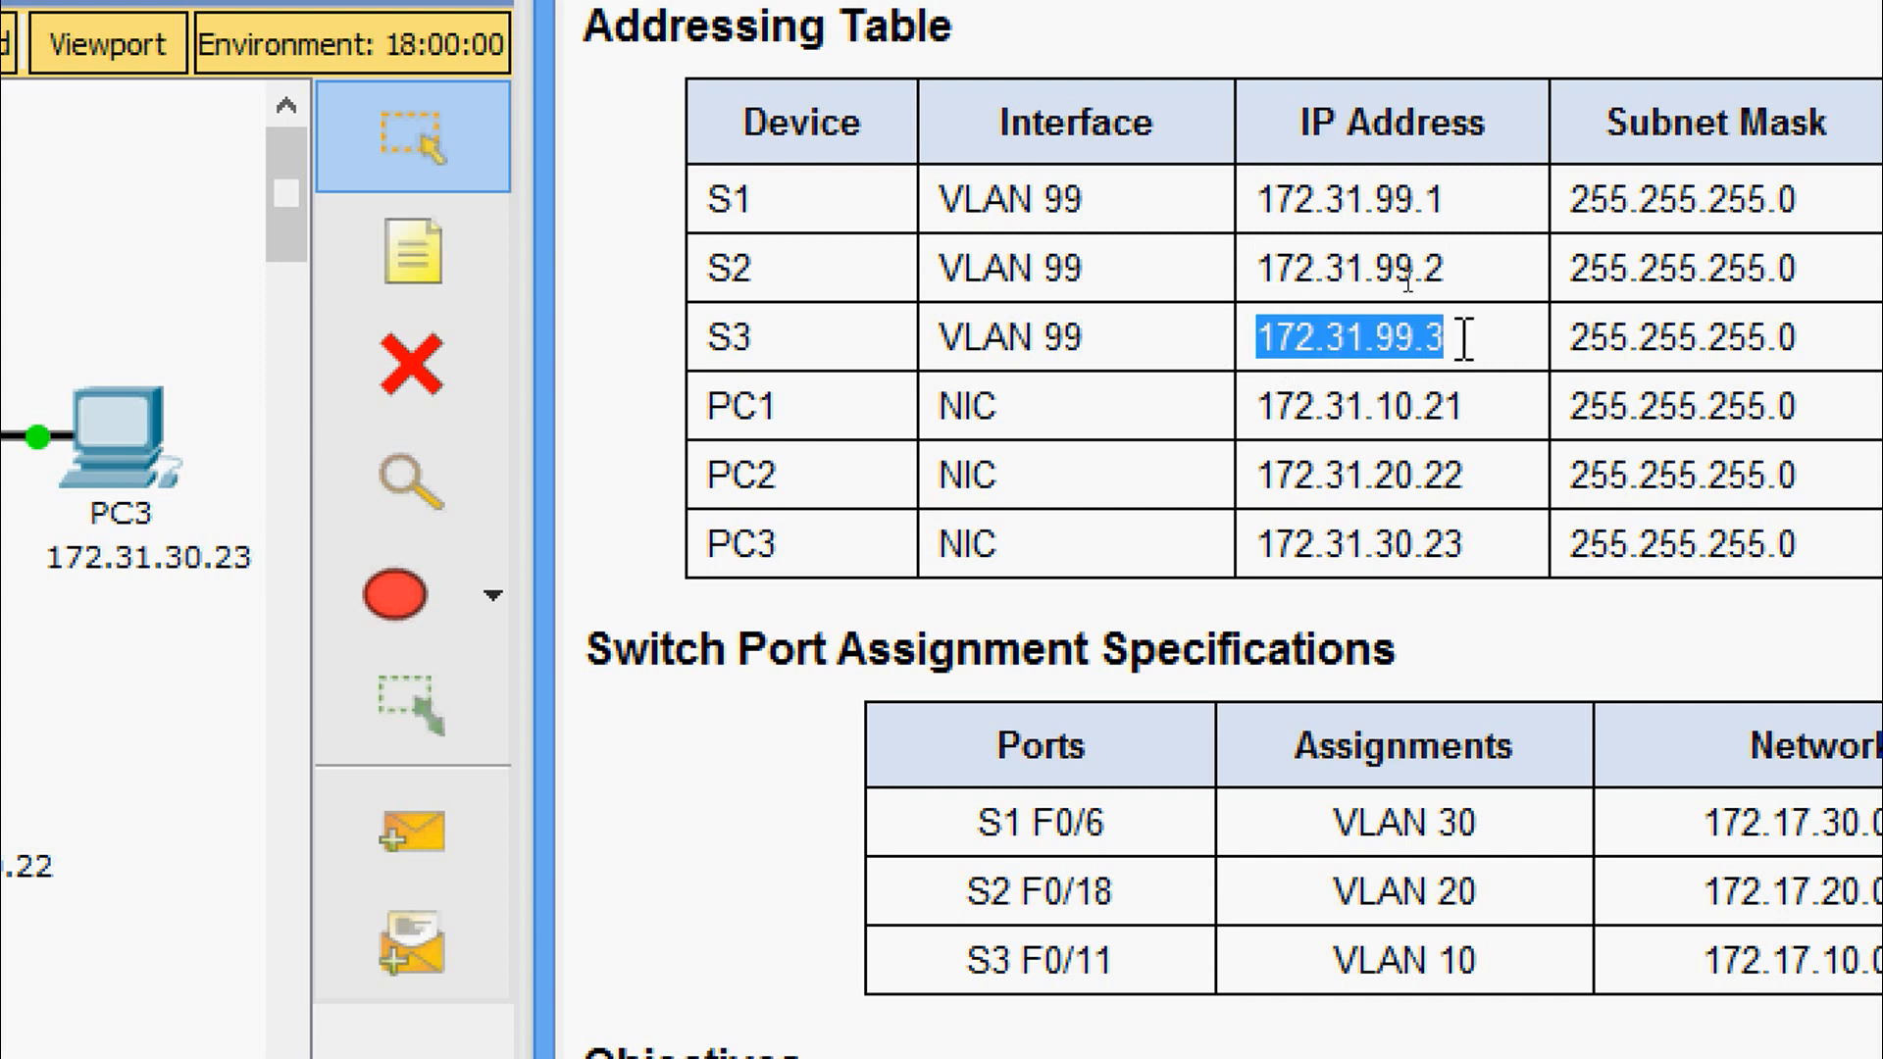
click(1453, 367)
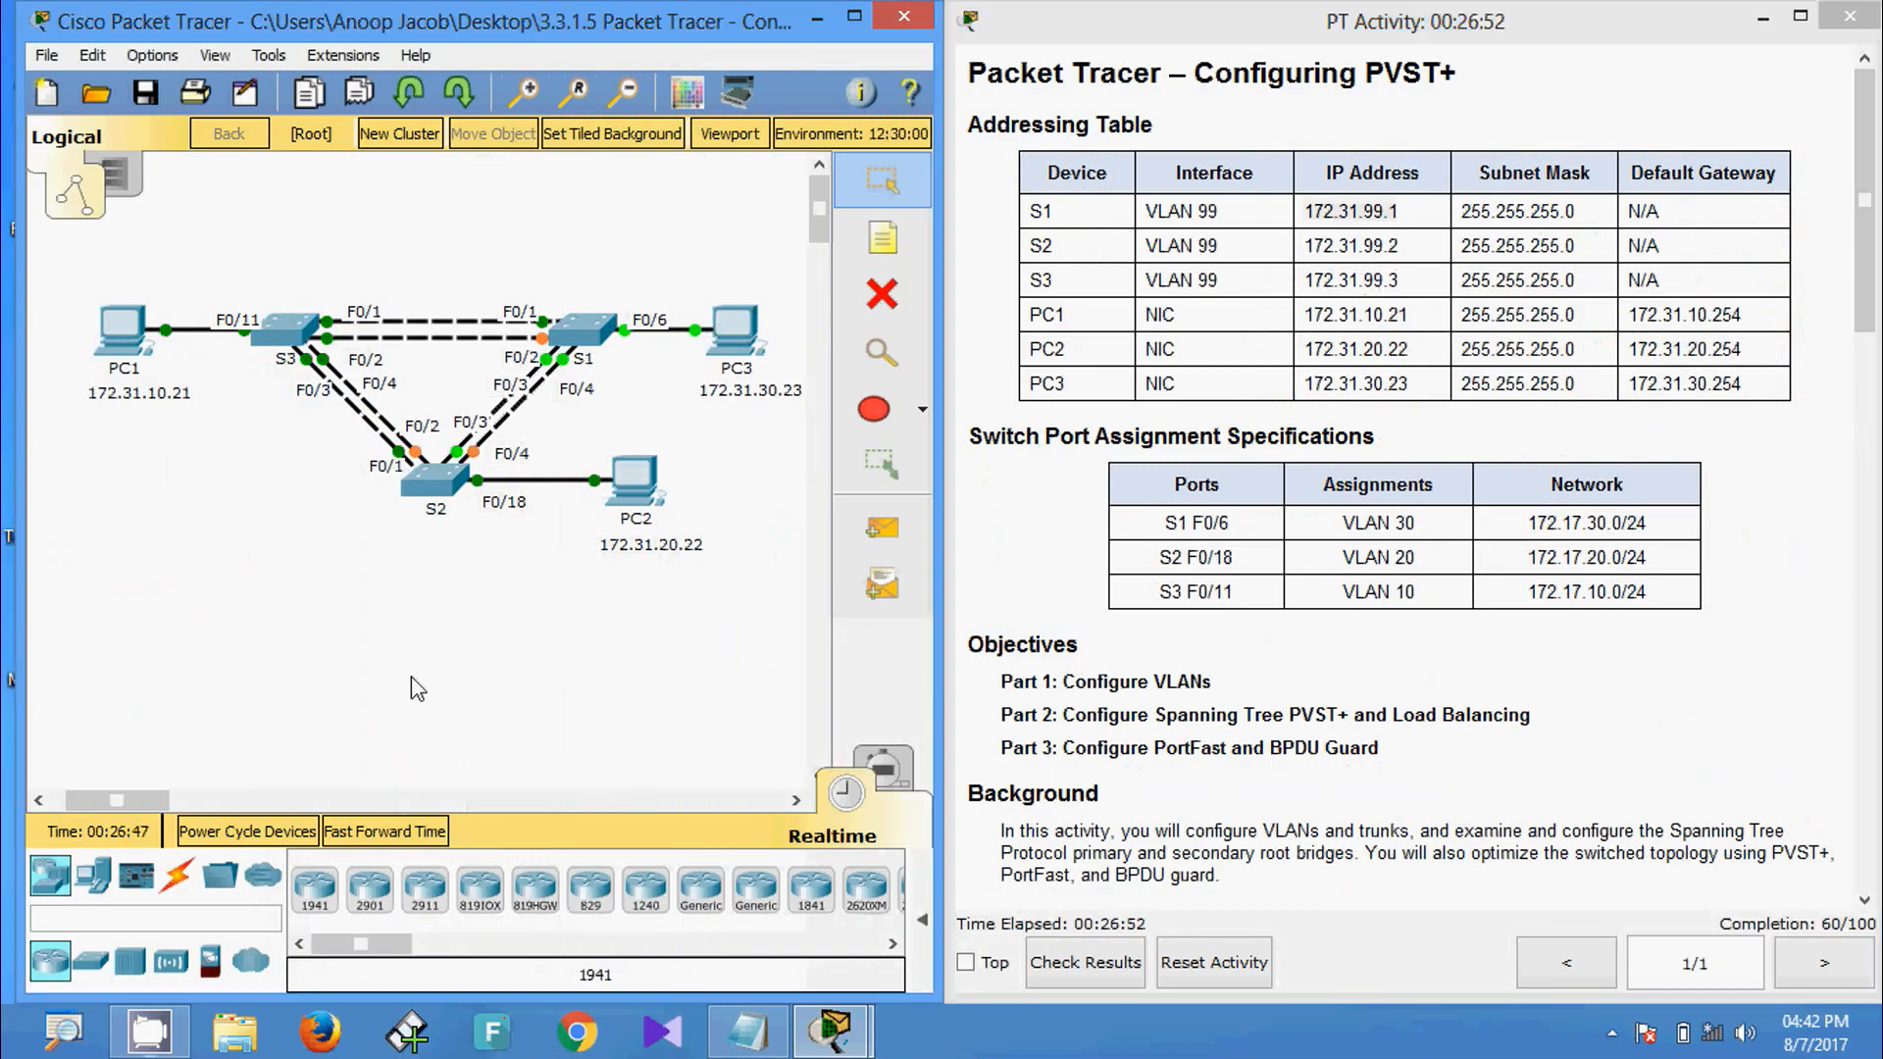
Reopen the command line of switch S1, leave interface range mode and enter configuration of interface VLAN 99.
click(586, 331)
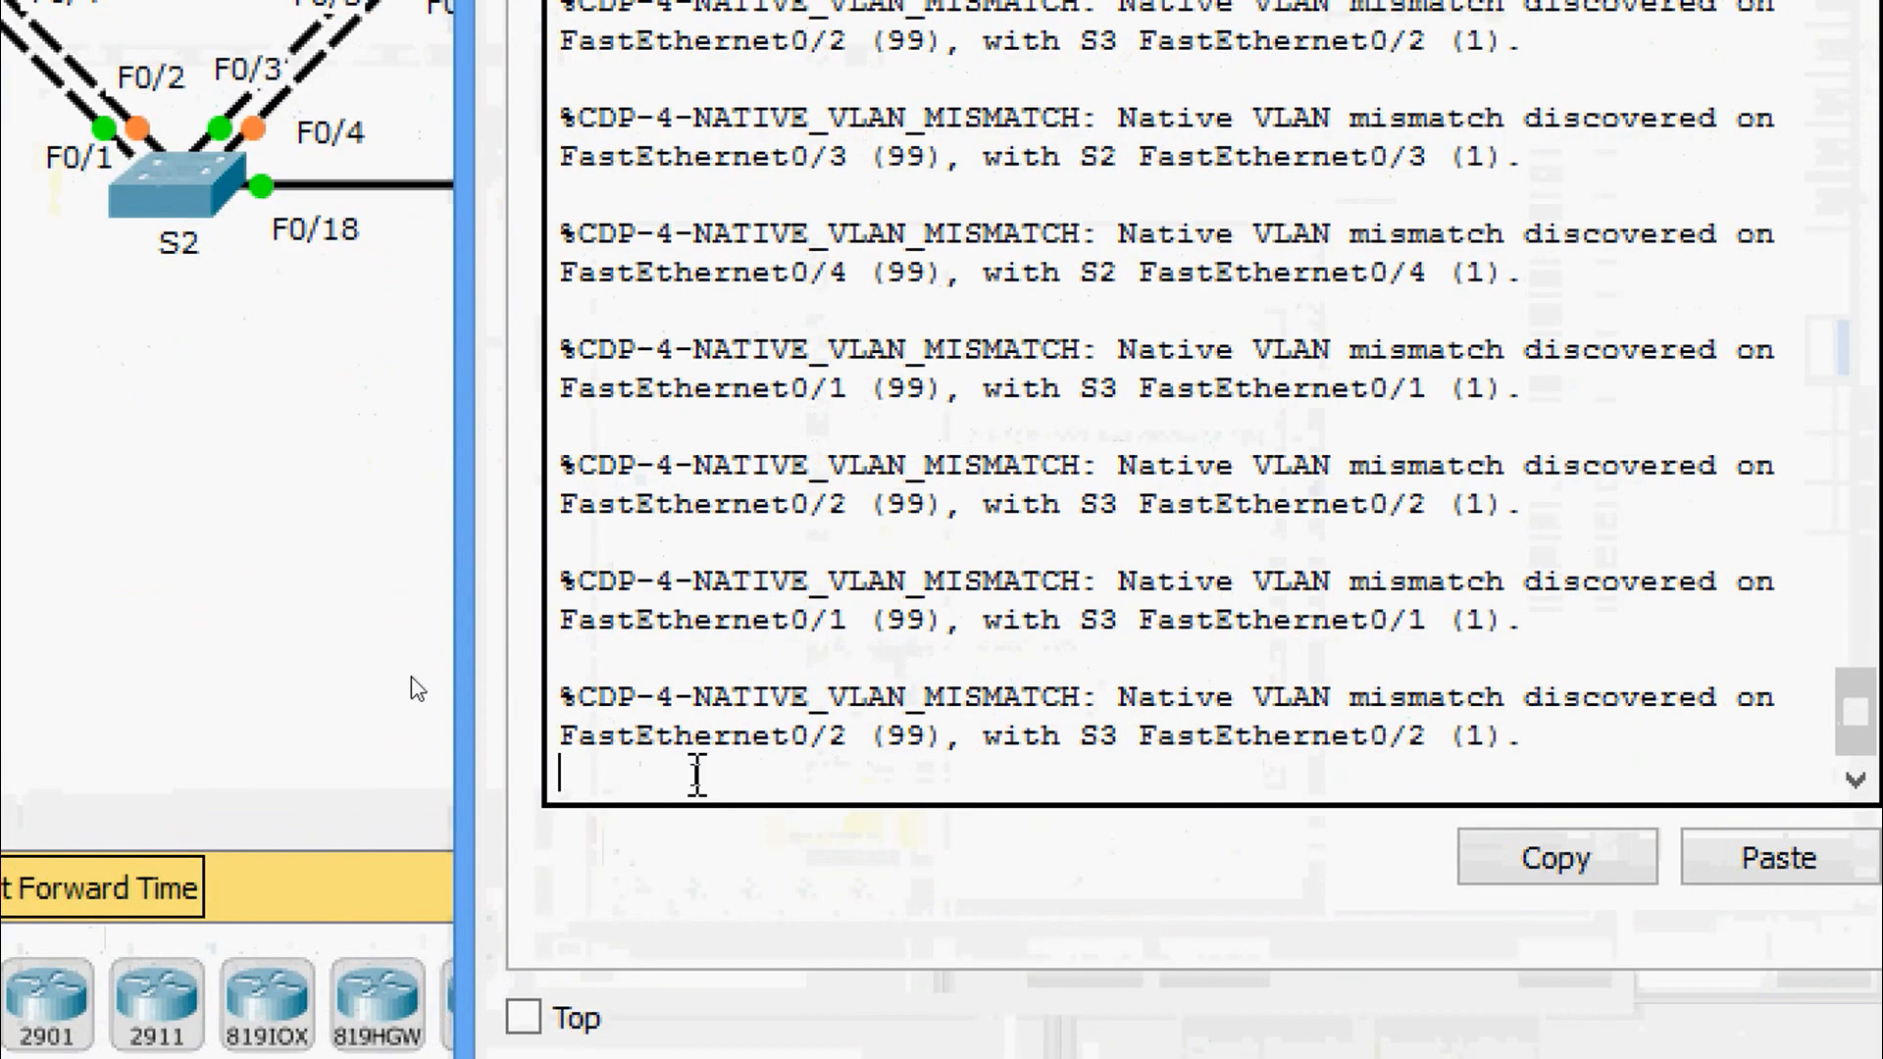
key(Return)
key(Return)
text(exit)
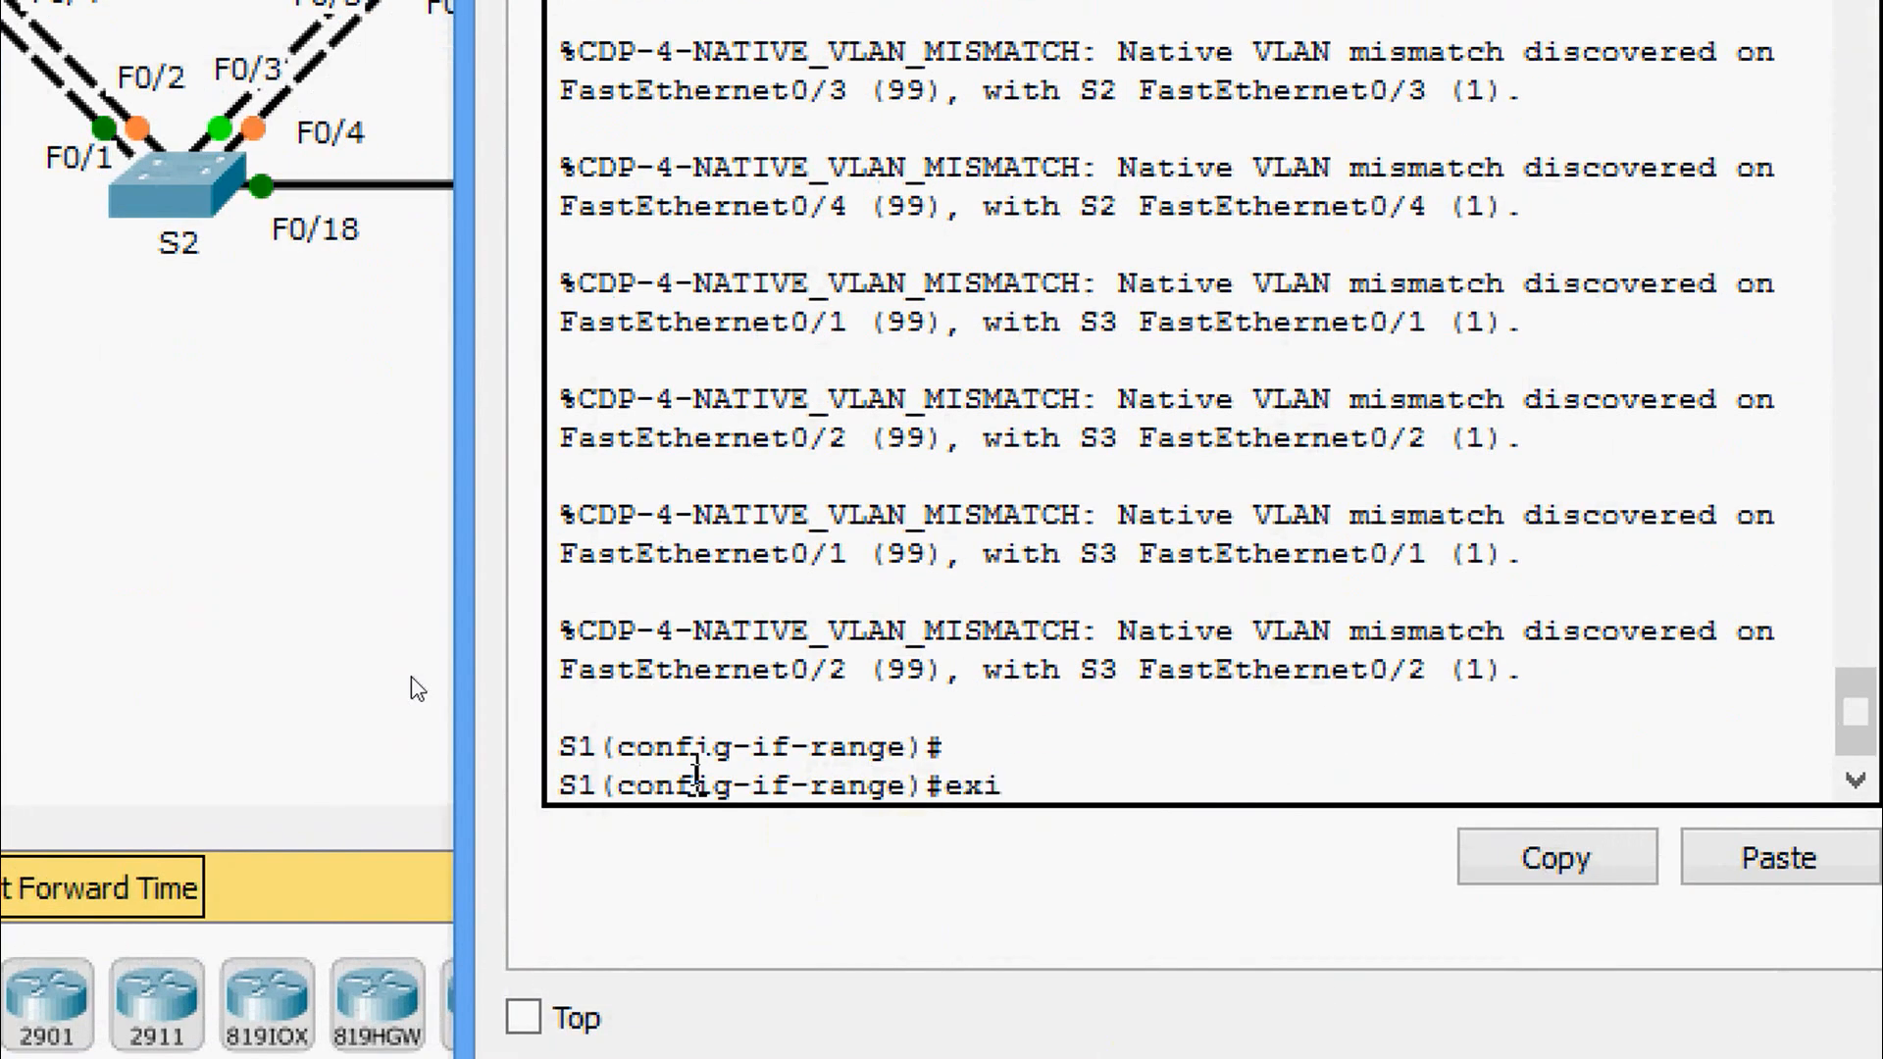
key(Return)
text(interface vl)
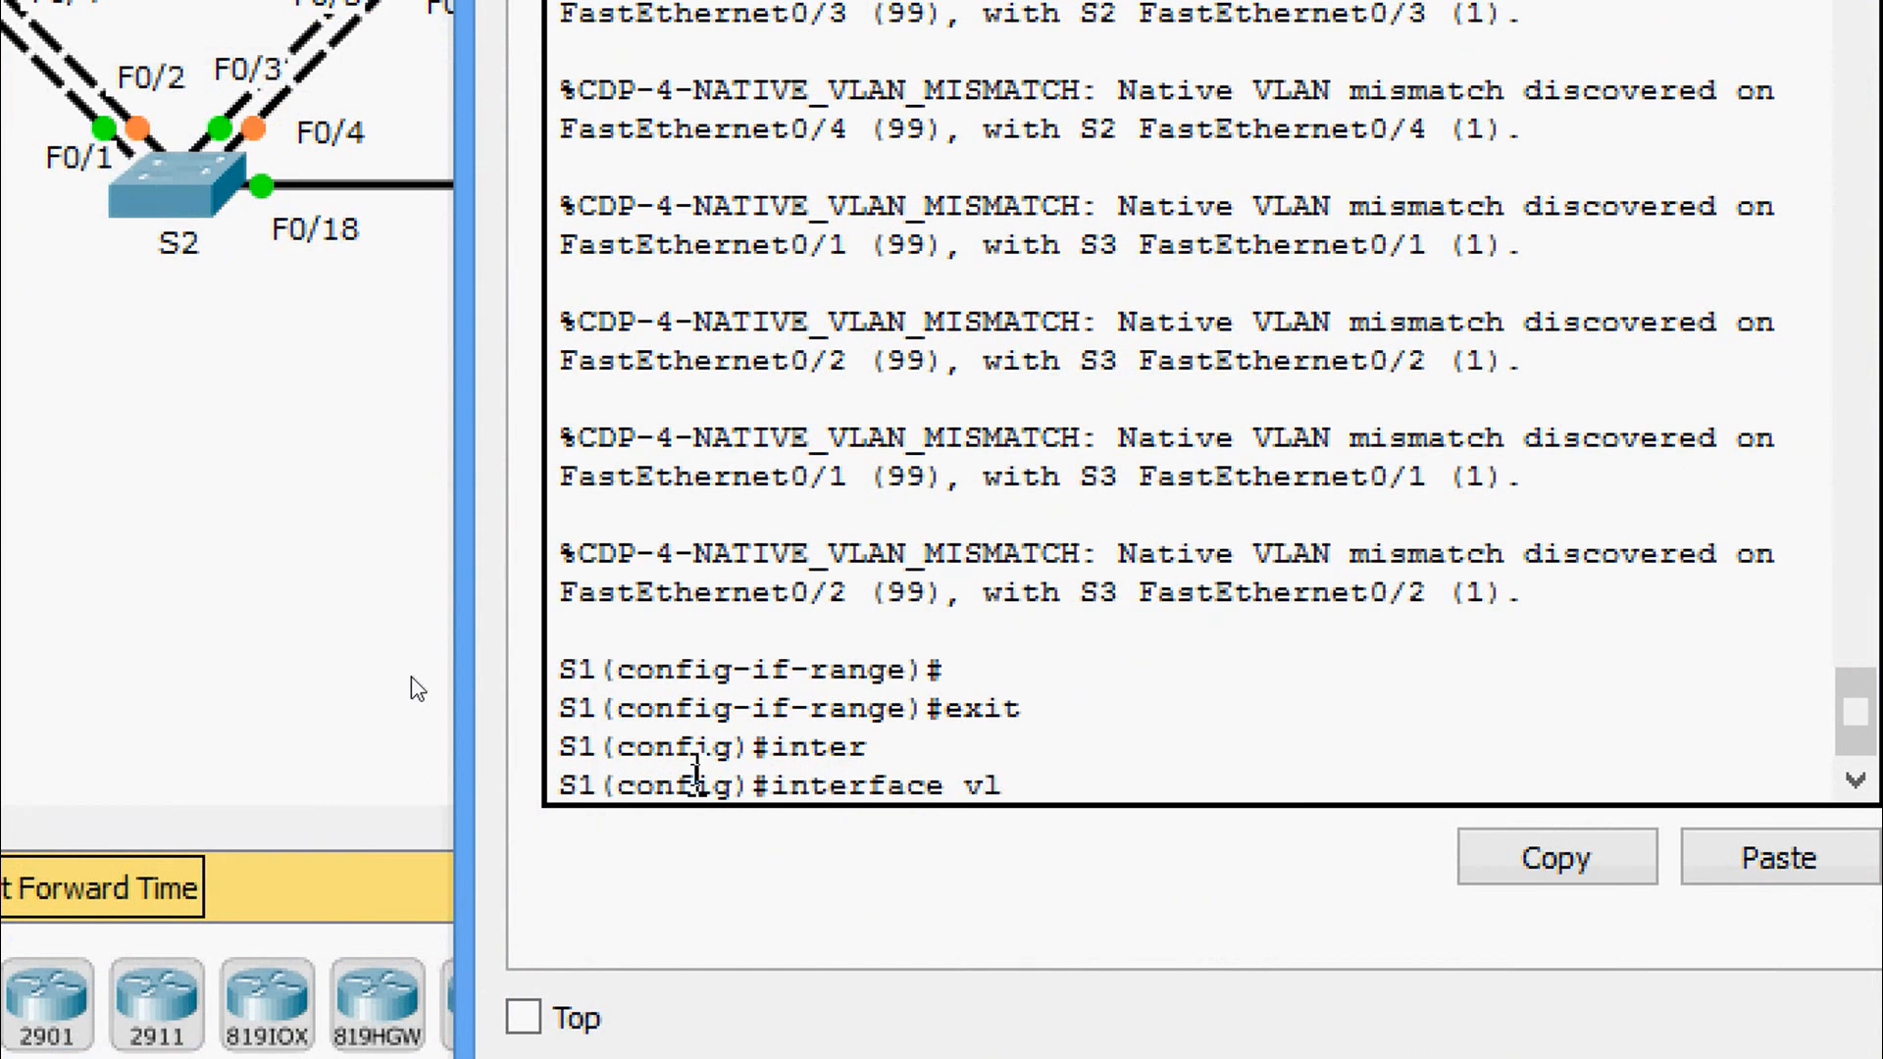
key(Tab)
text(99)
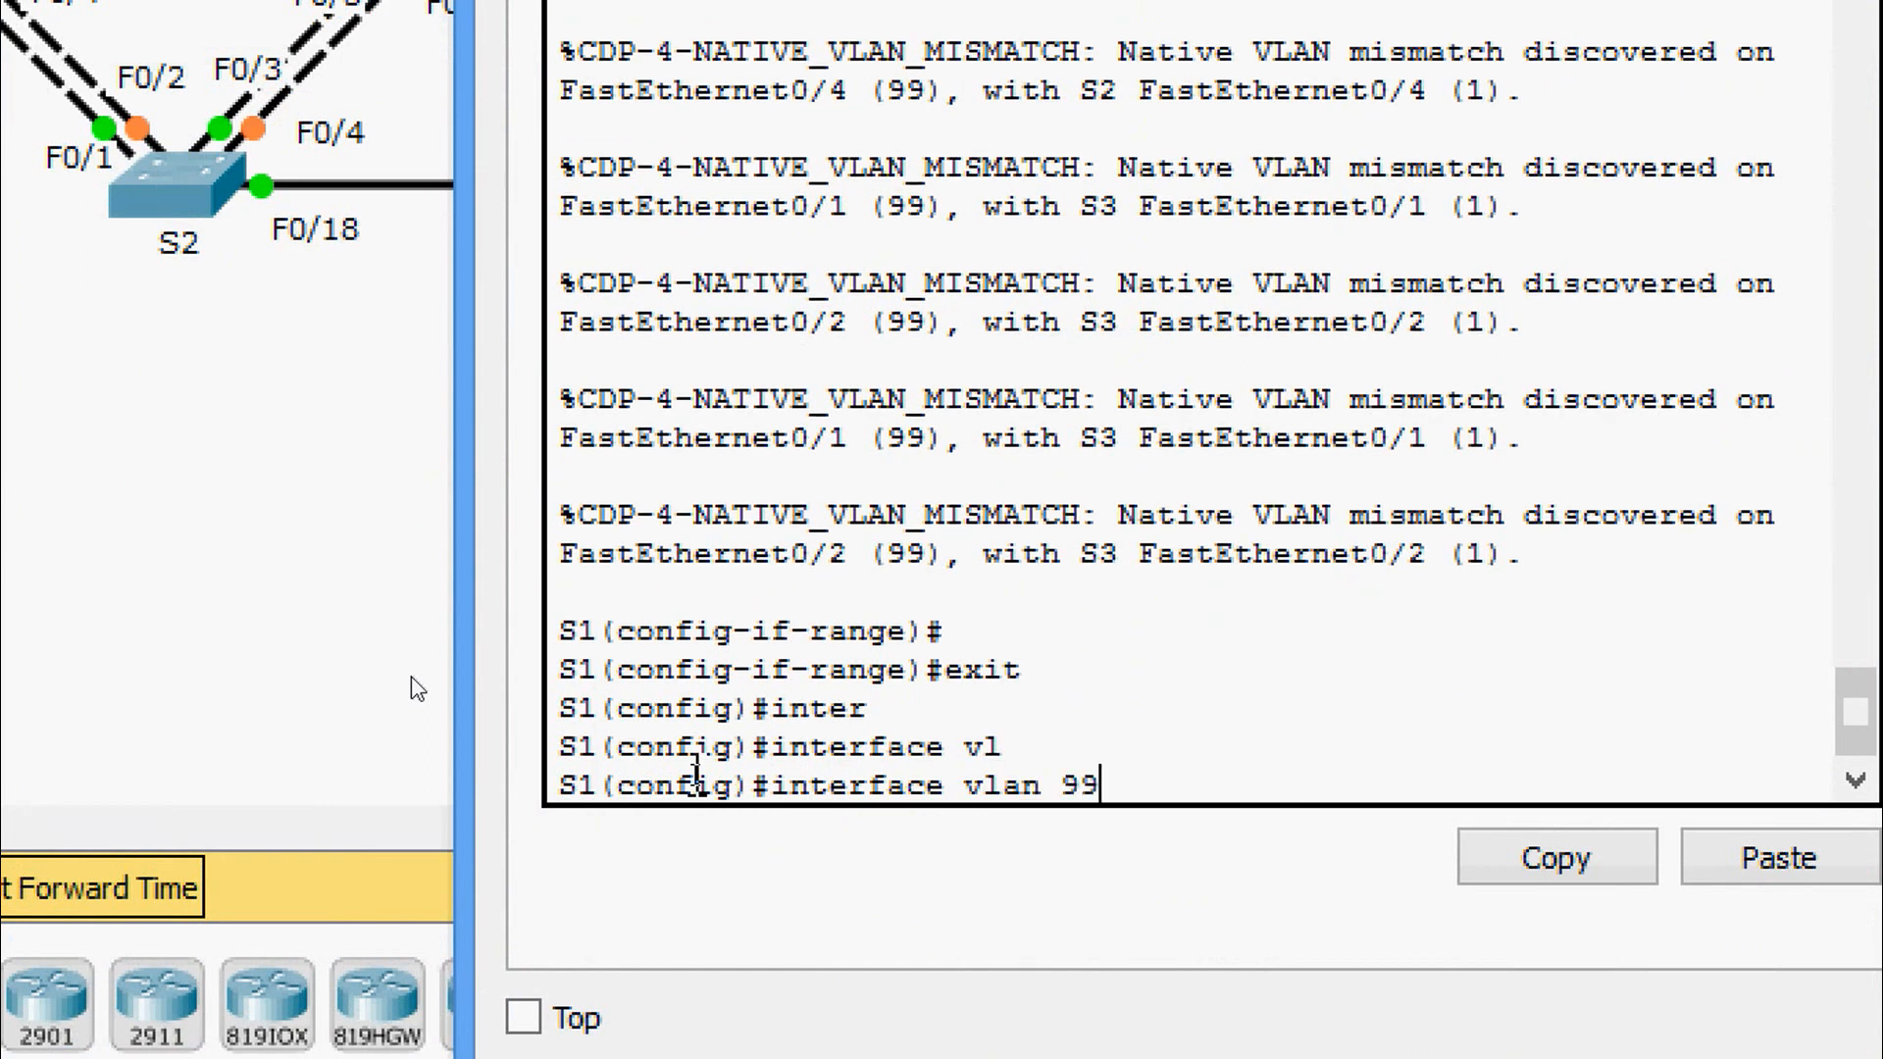
key(Return)
key(Return)
Assign IP address 172.31.99.1 with subnet mask 255.255.255.0 to interface VLAN 99 of switch S1.
text(ig-if)#i)
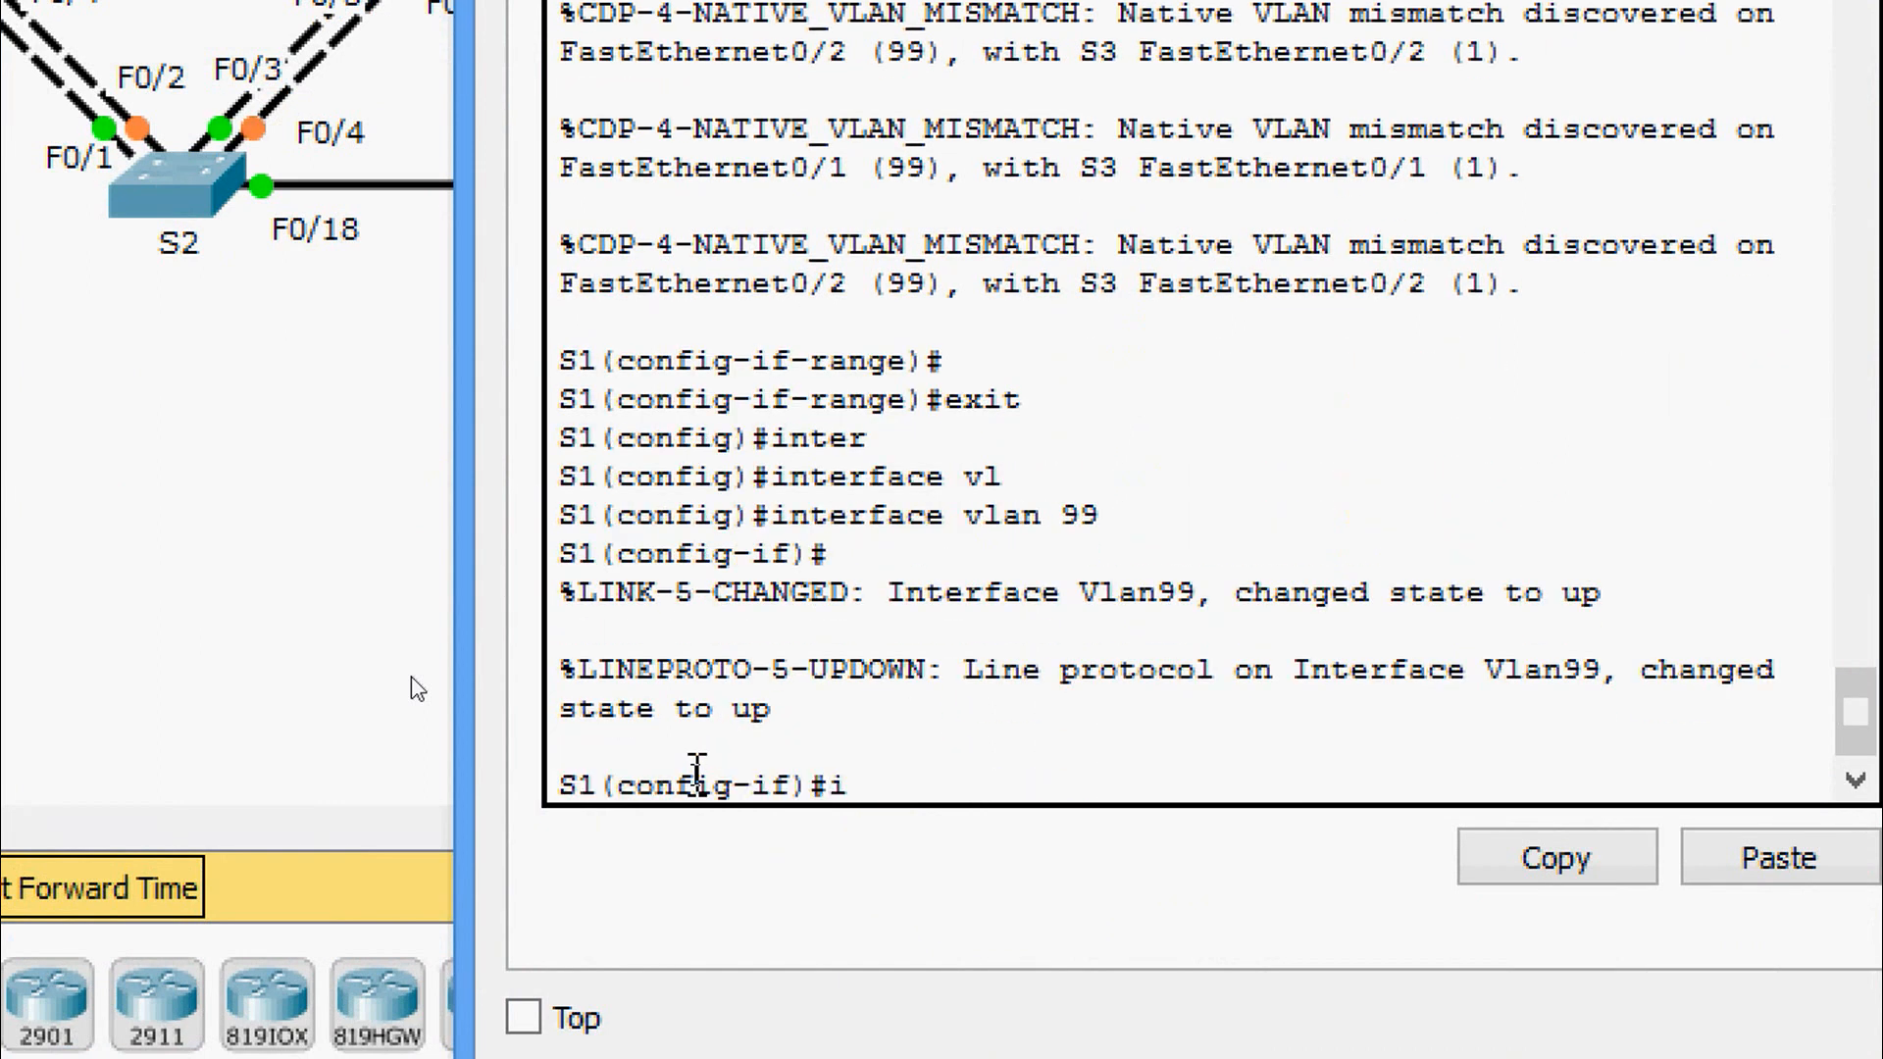
text(p add)
key(Tab)
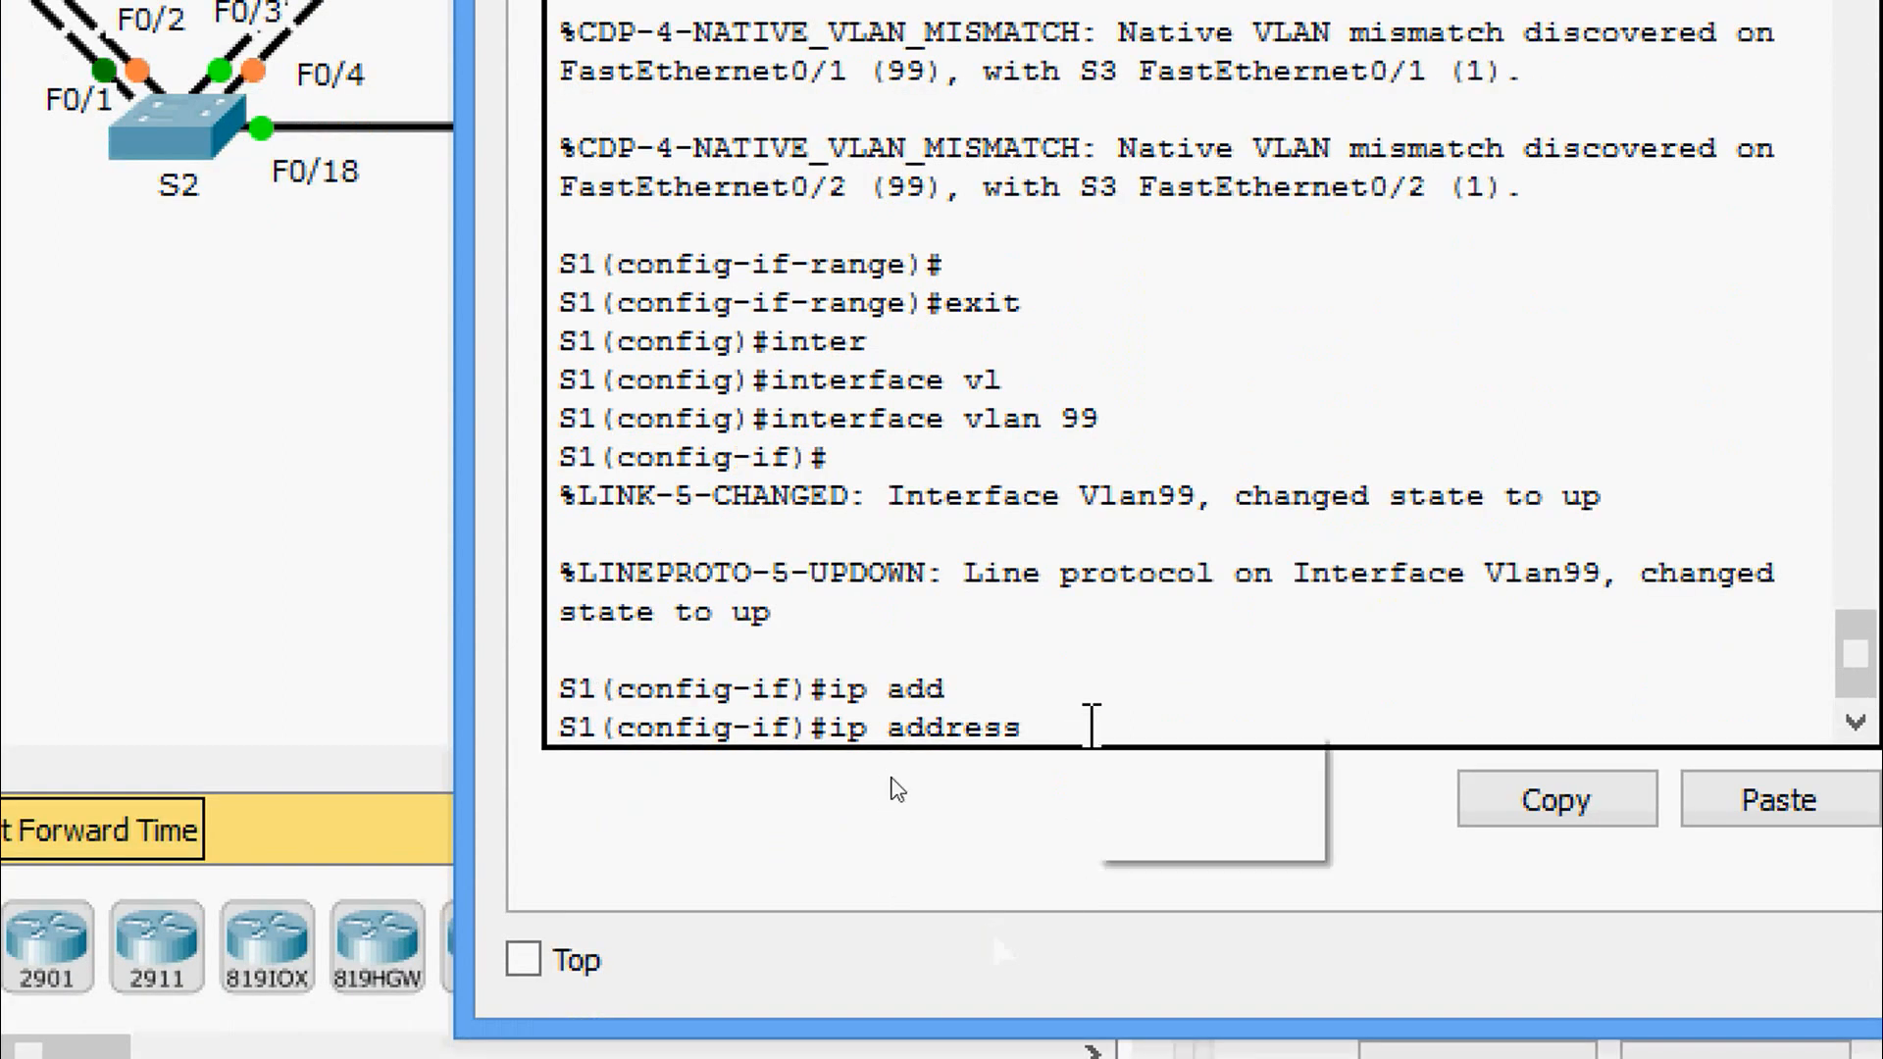
right_click(1091, 731)
click(1116, 819)
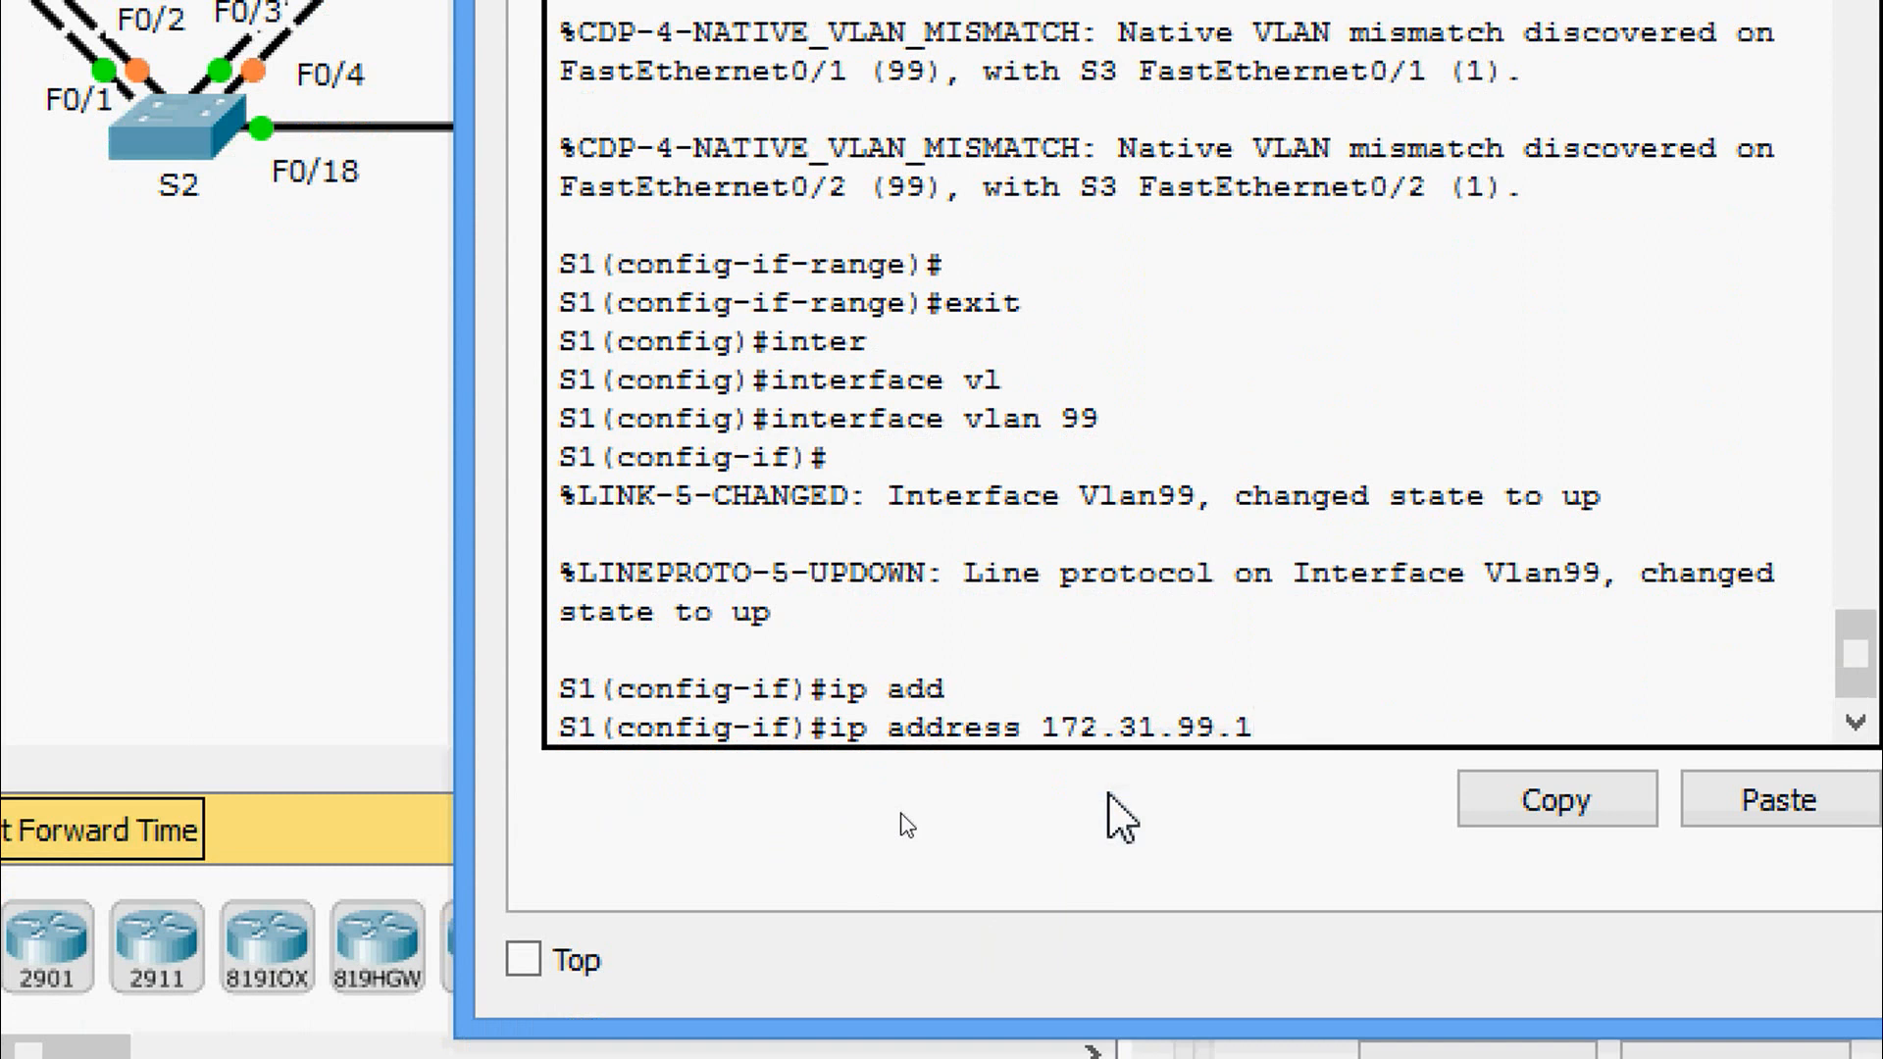
text(?255)
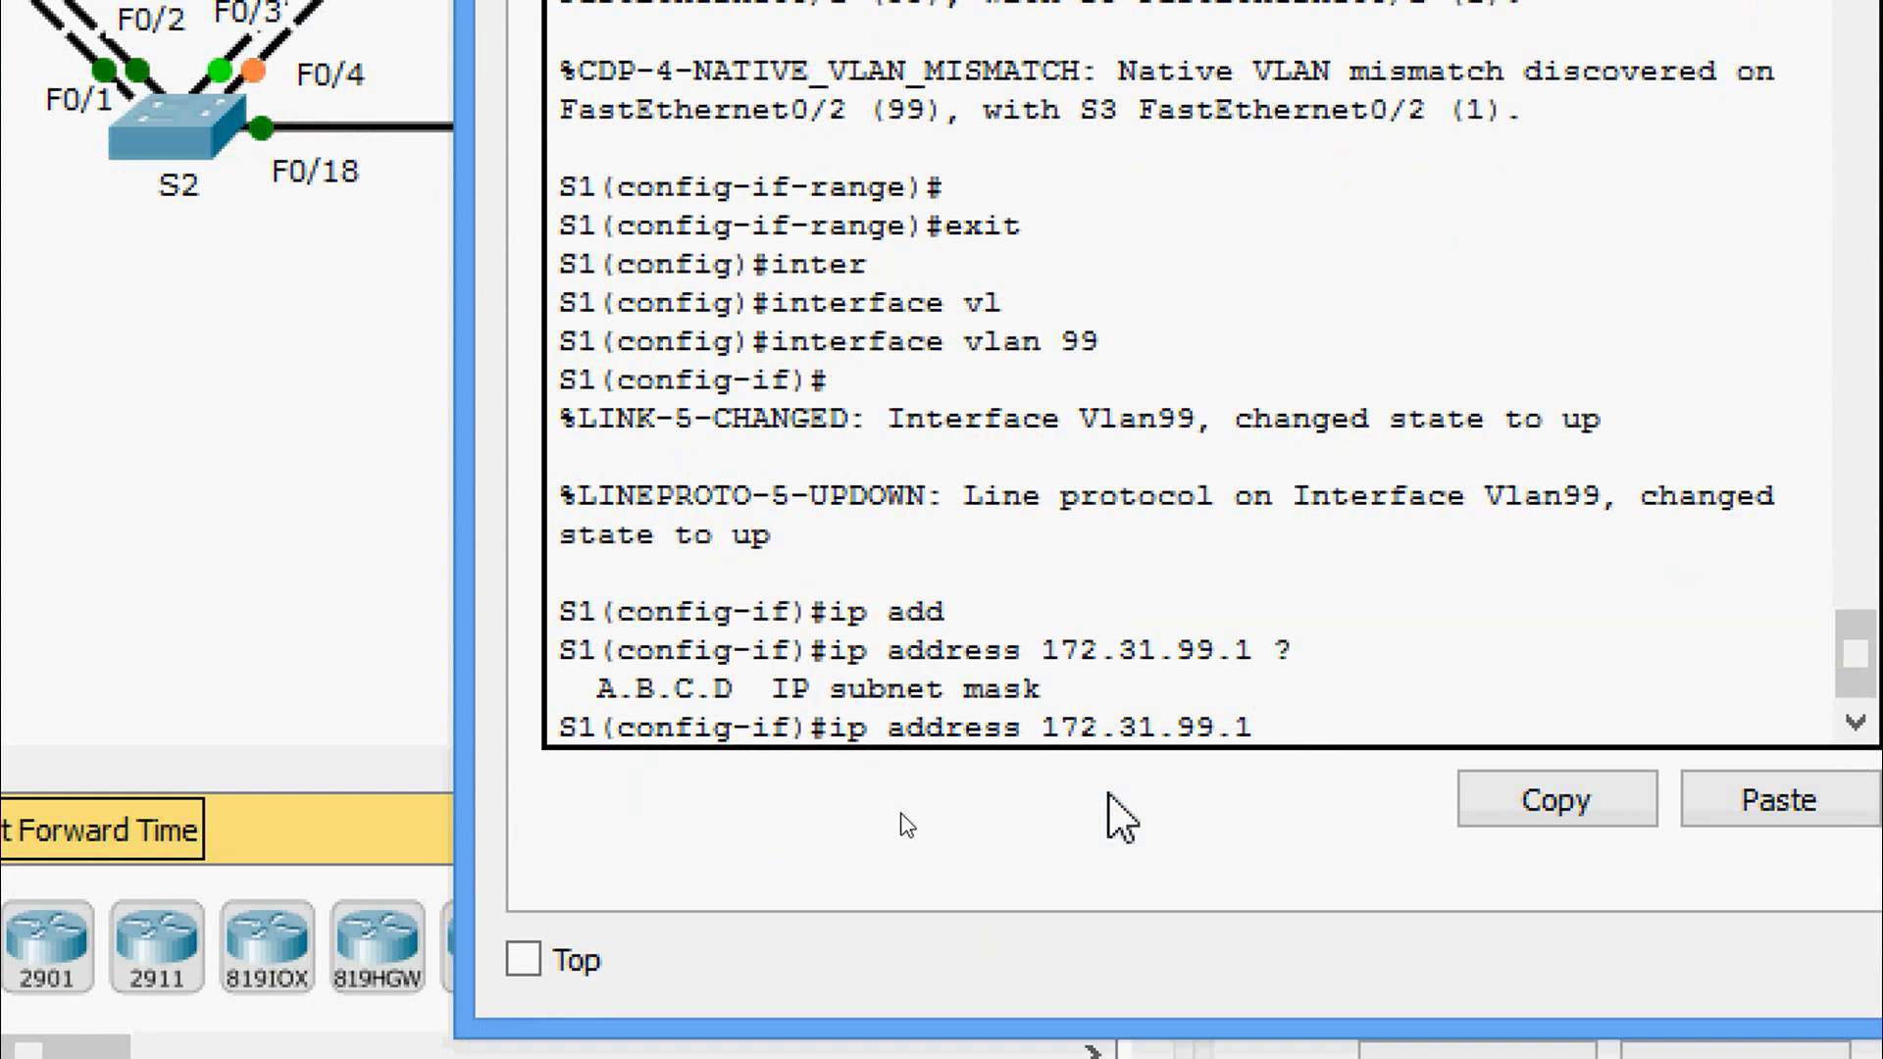
text(.255.255)
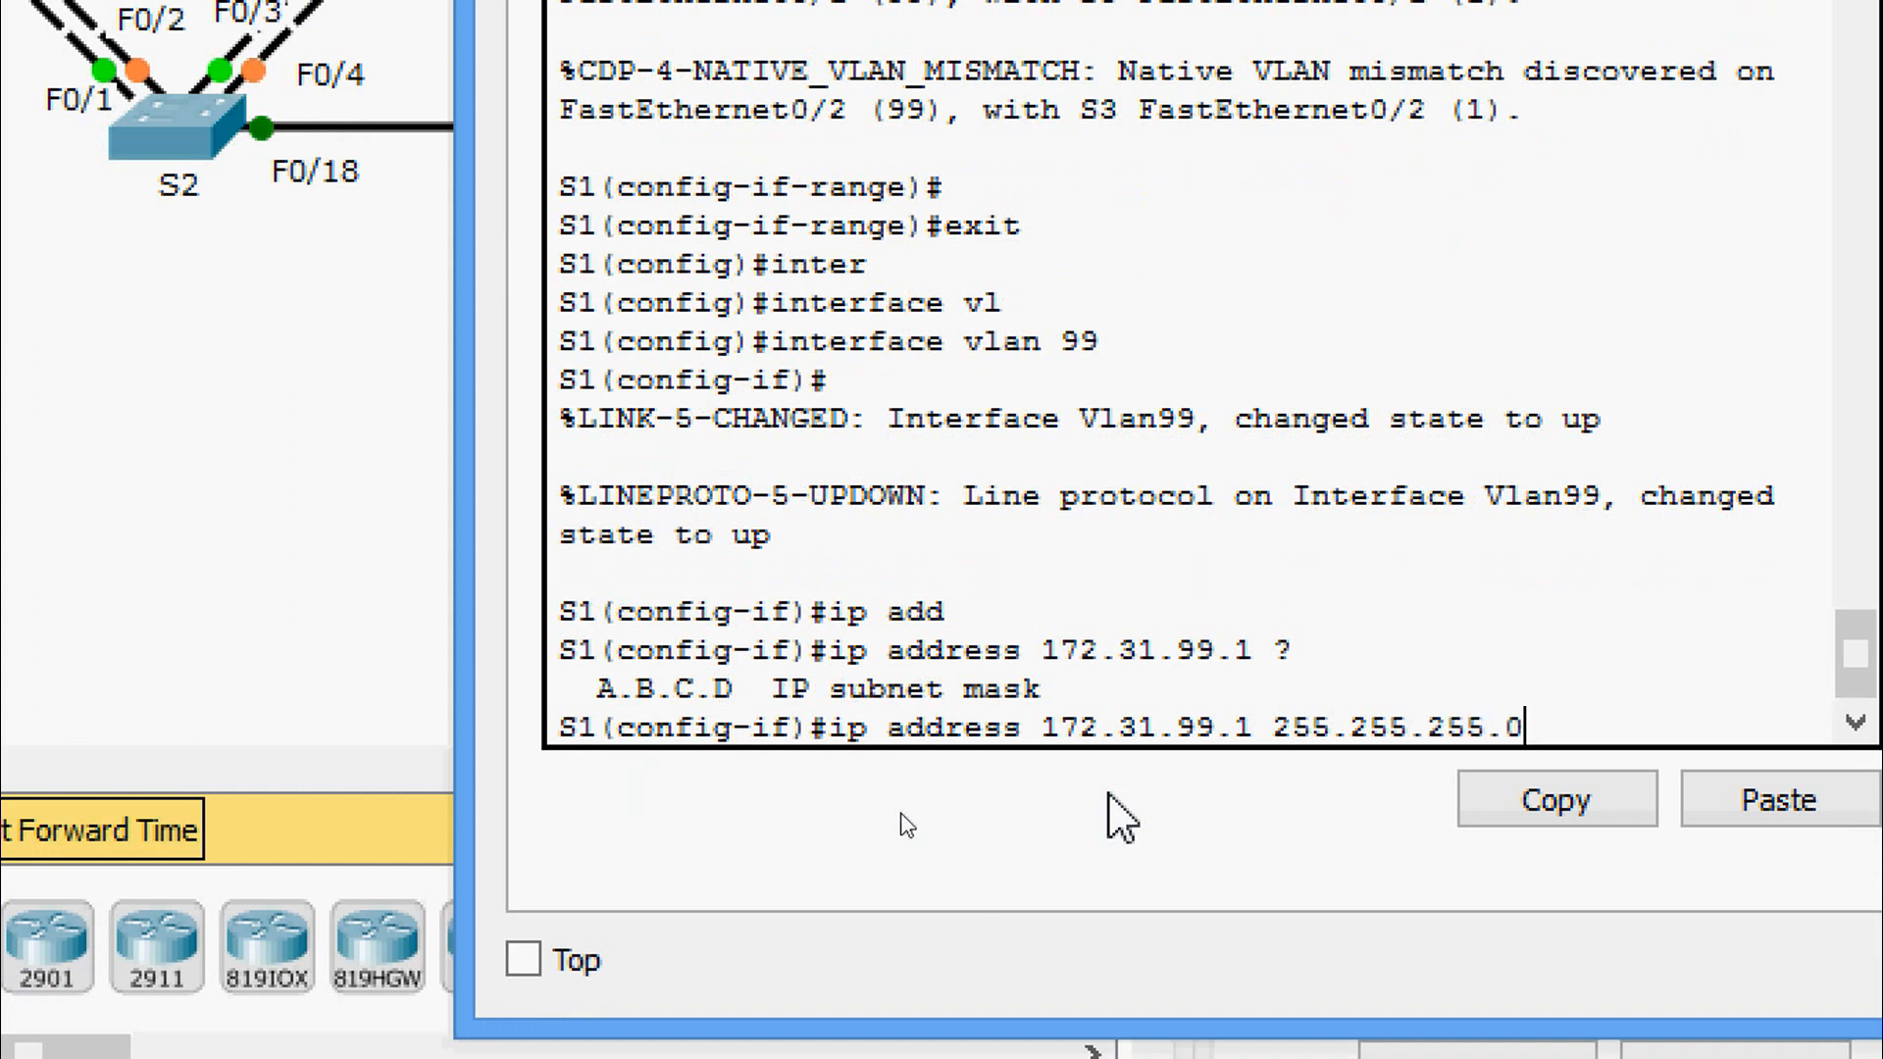
text(.0)
key(Return)
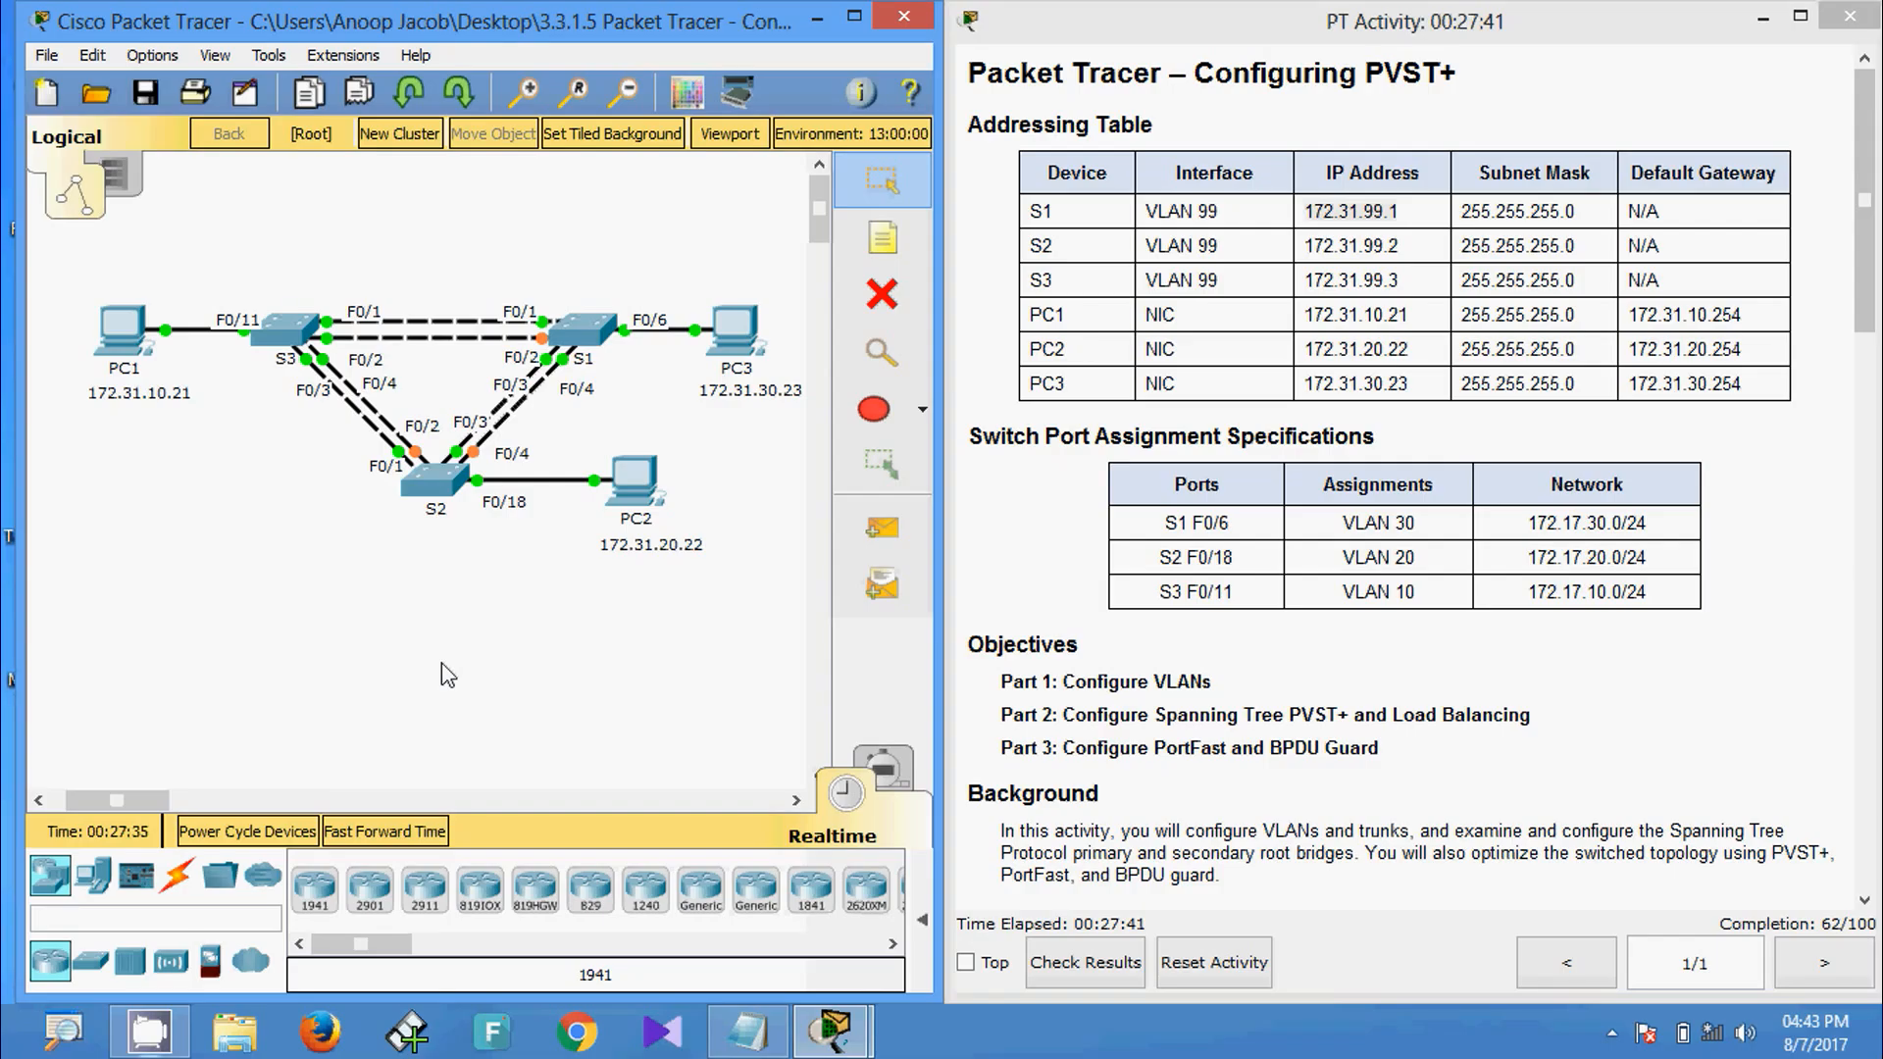
Open the command line of switch S2, leave interface range mode and enter configuration of interface VLAN 99.
click(438, 506)
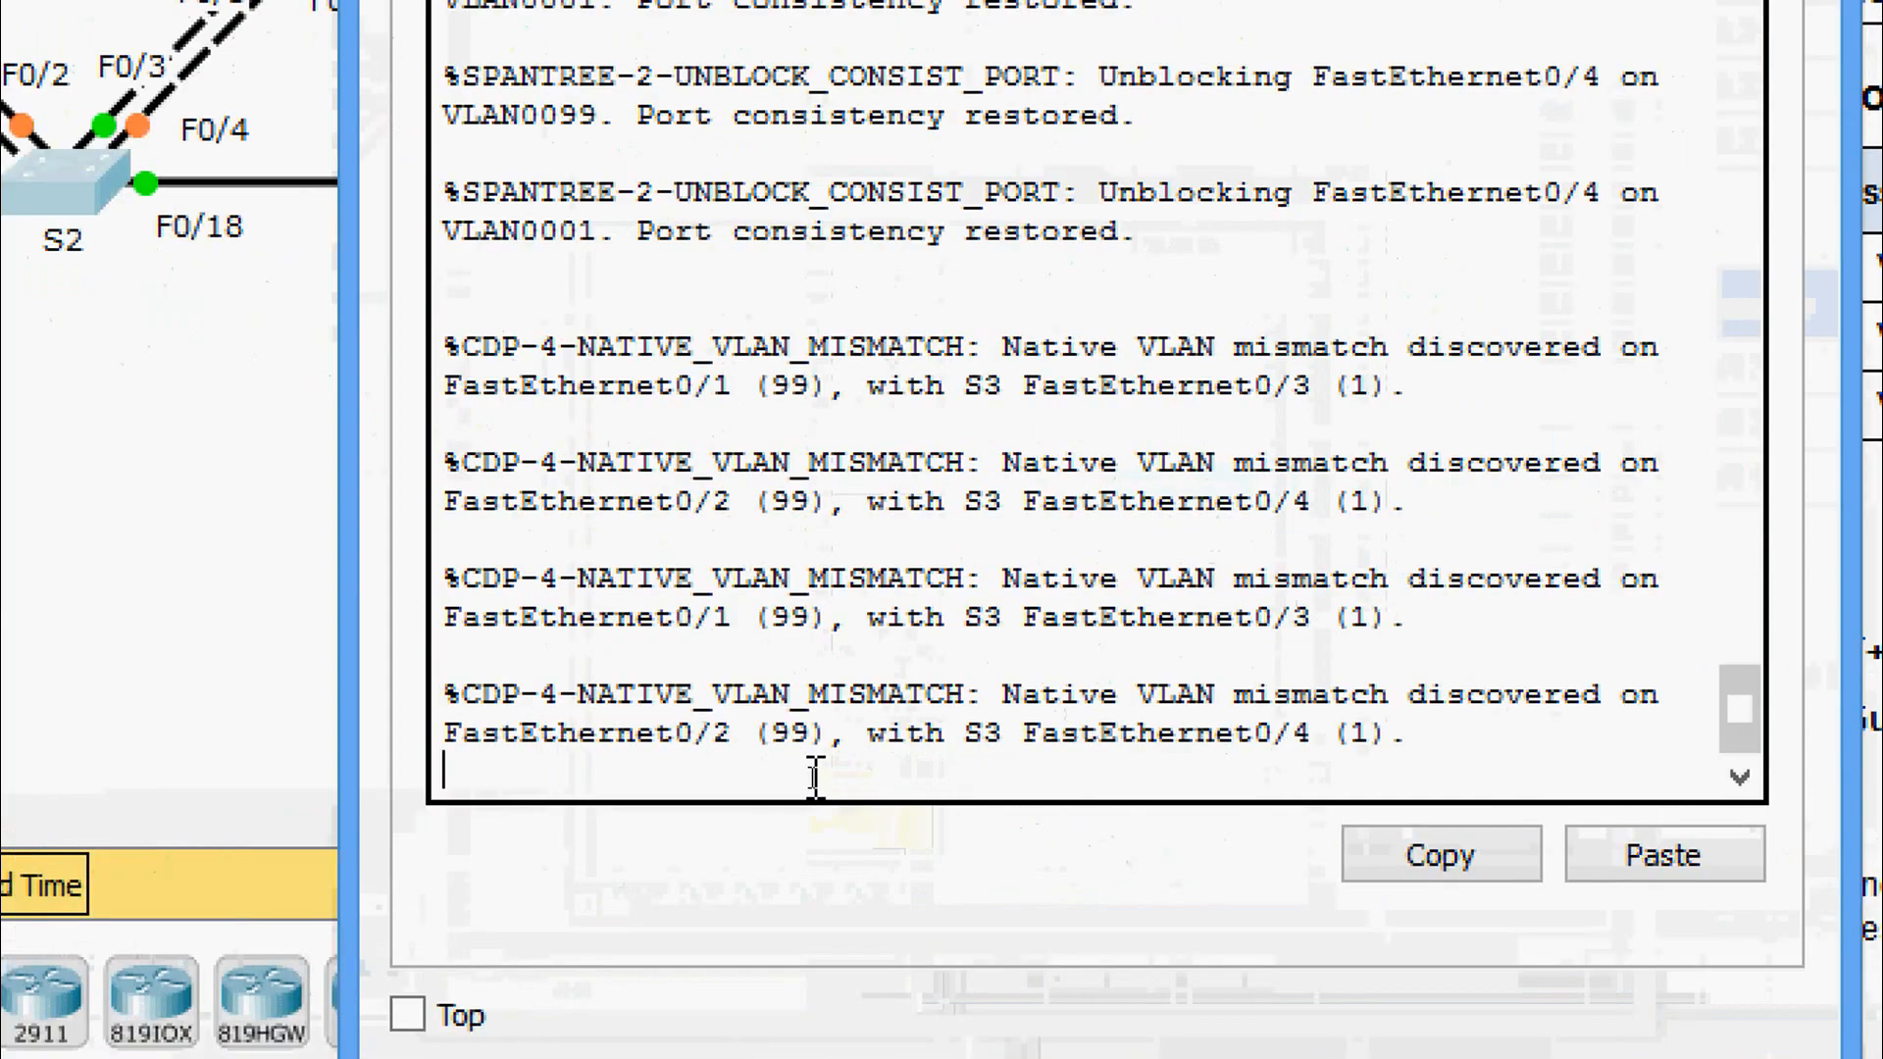
key(Return)
key(Return)
key(Return)
text(exit)
key(Return)
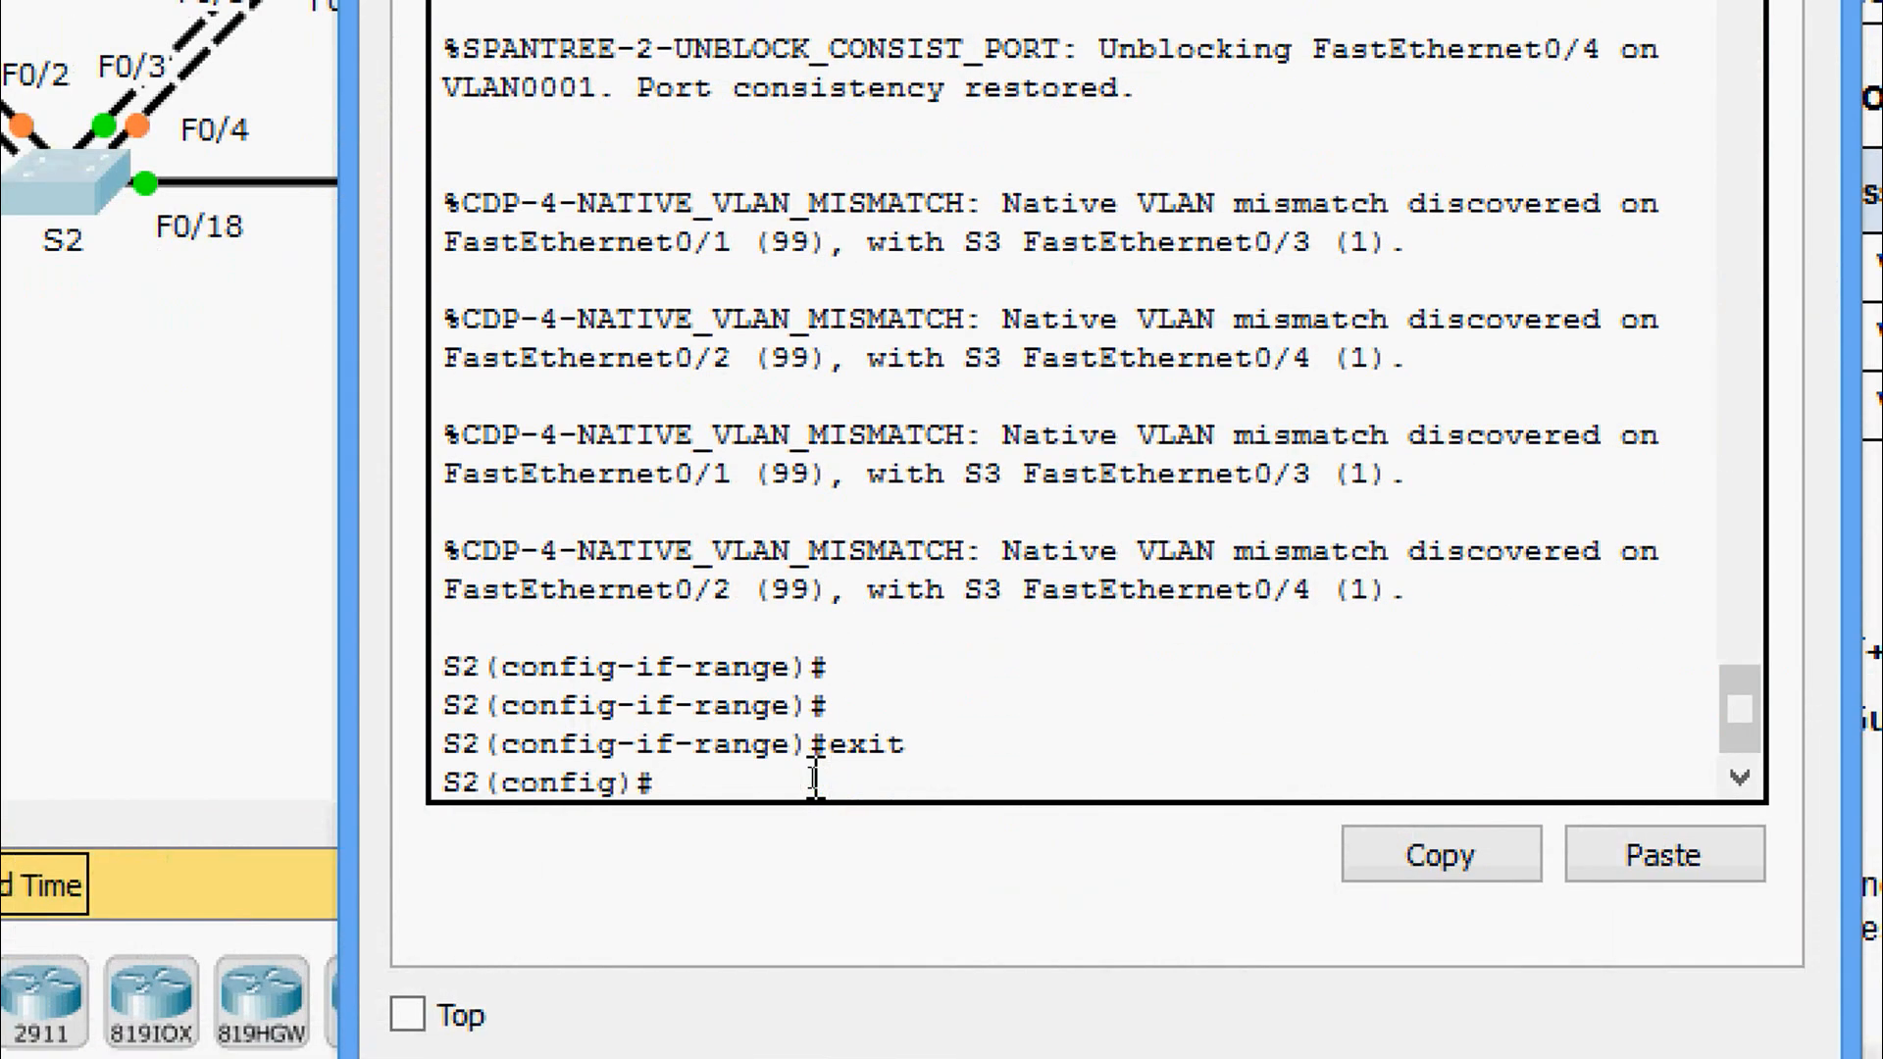
text(inter)
key(Tab)
text(vl)
key(Tab)
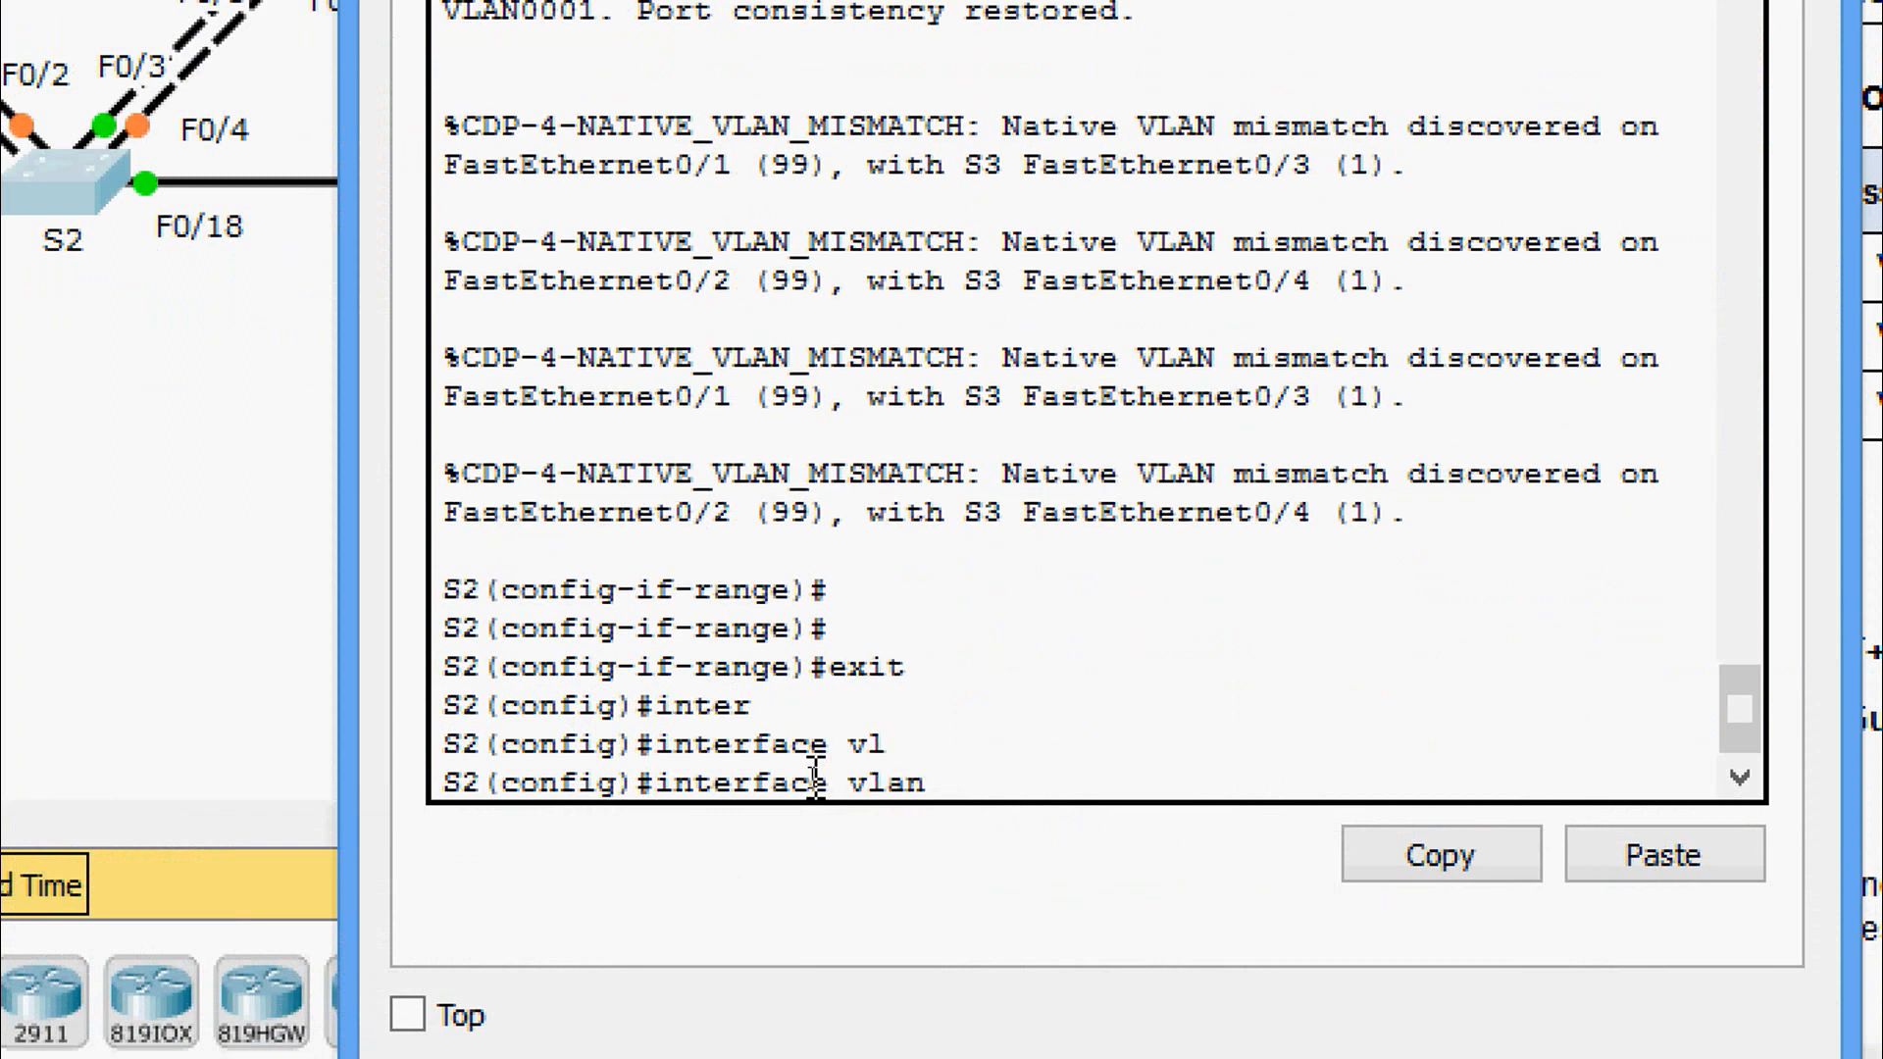
text(99)
key(Return)
key(Return)
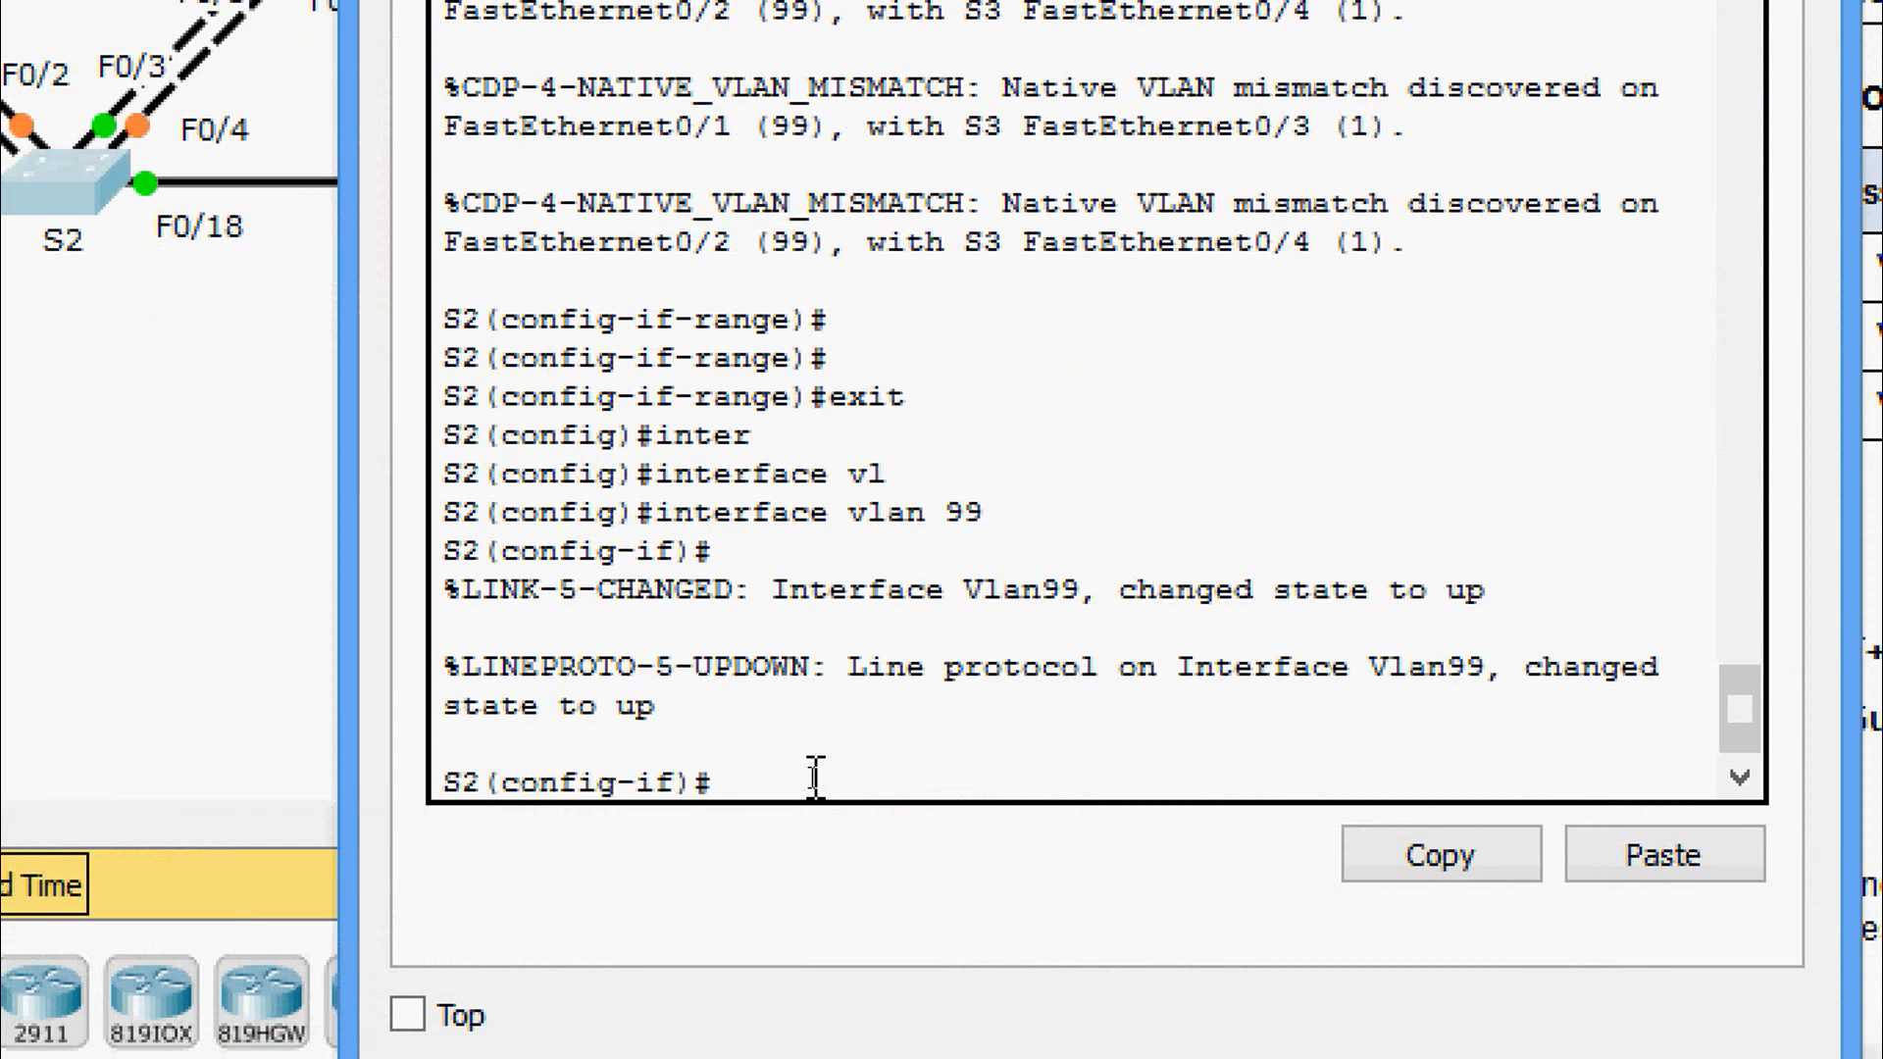
Assign IP address 172.31.99.2 with subnet mask 255.255.255.0 to interface VLAN 99 of switch S2.
text(ip add)
key(Tab)
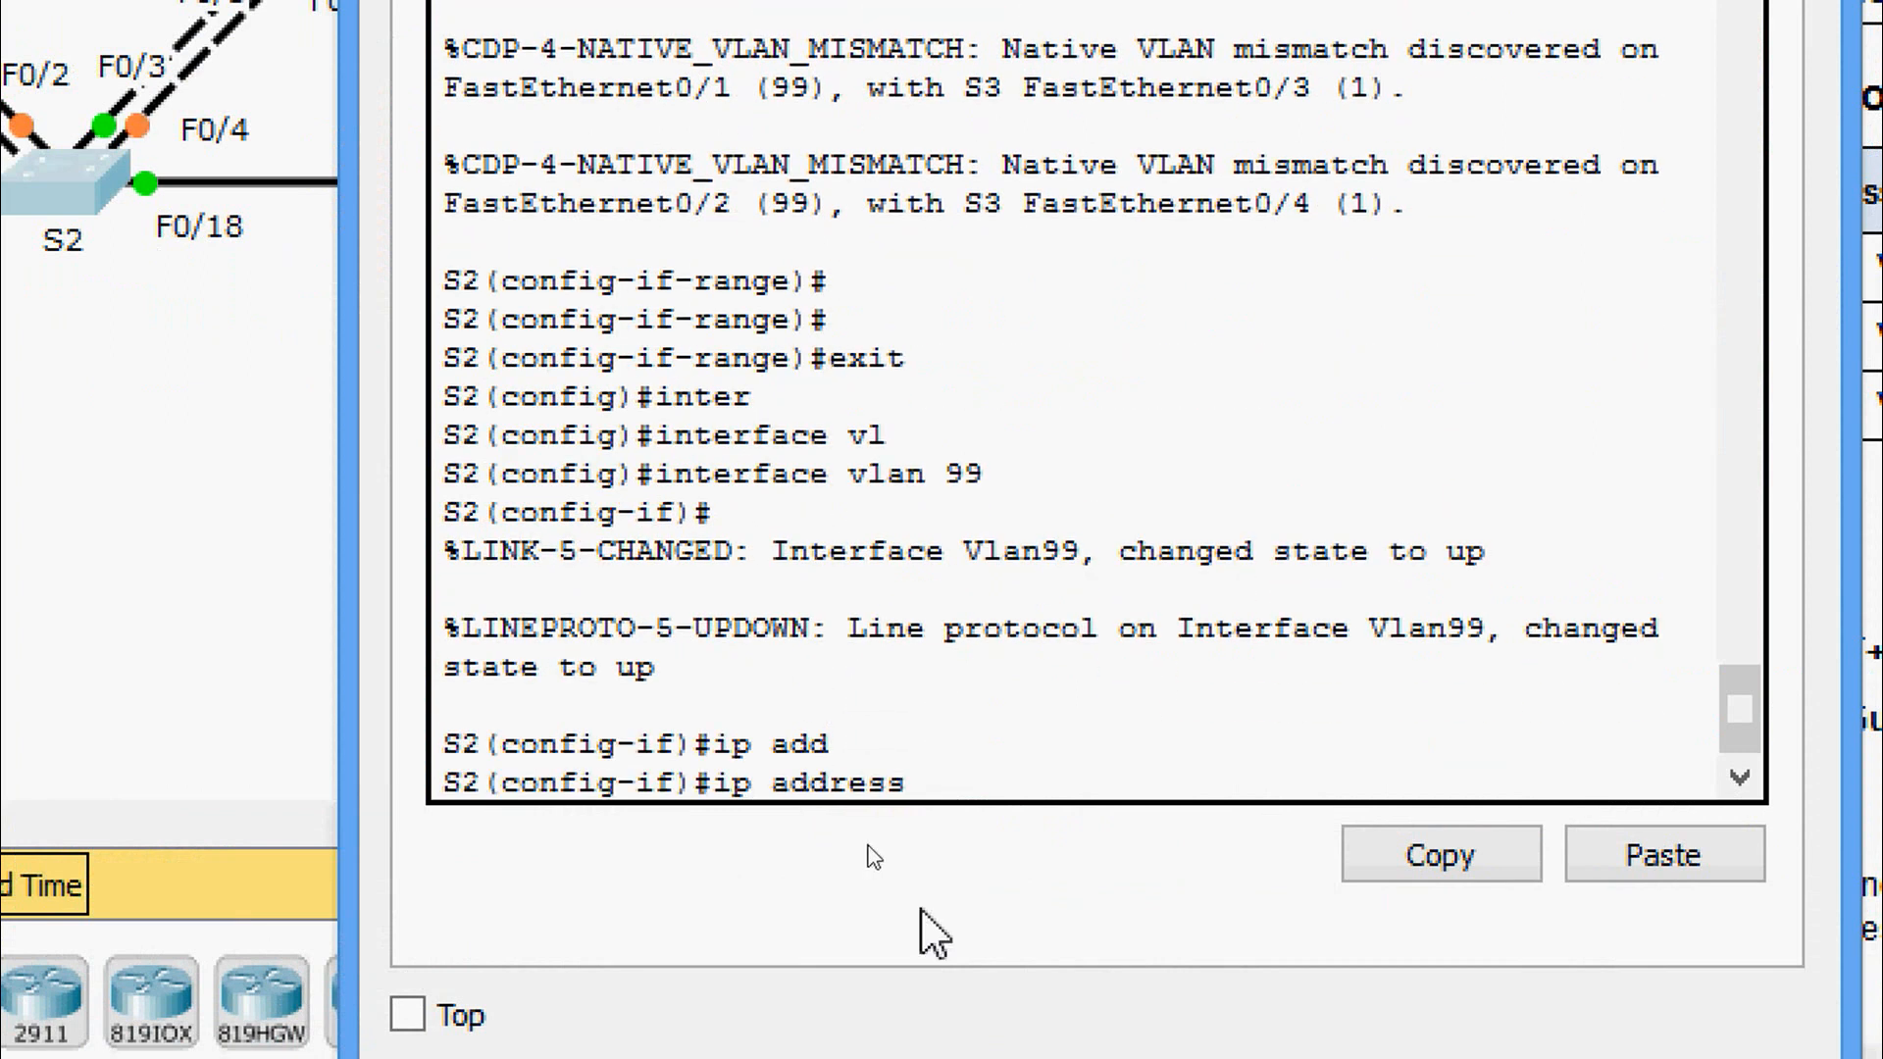
right_click(968, 770)
click(1020, 865)
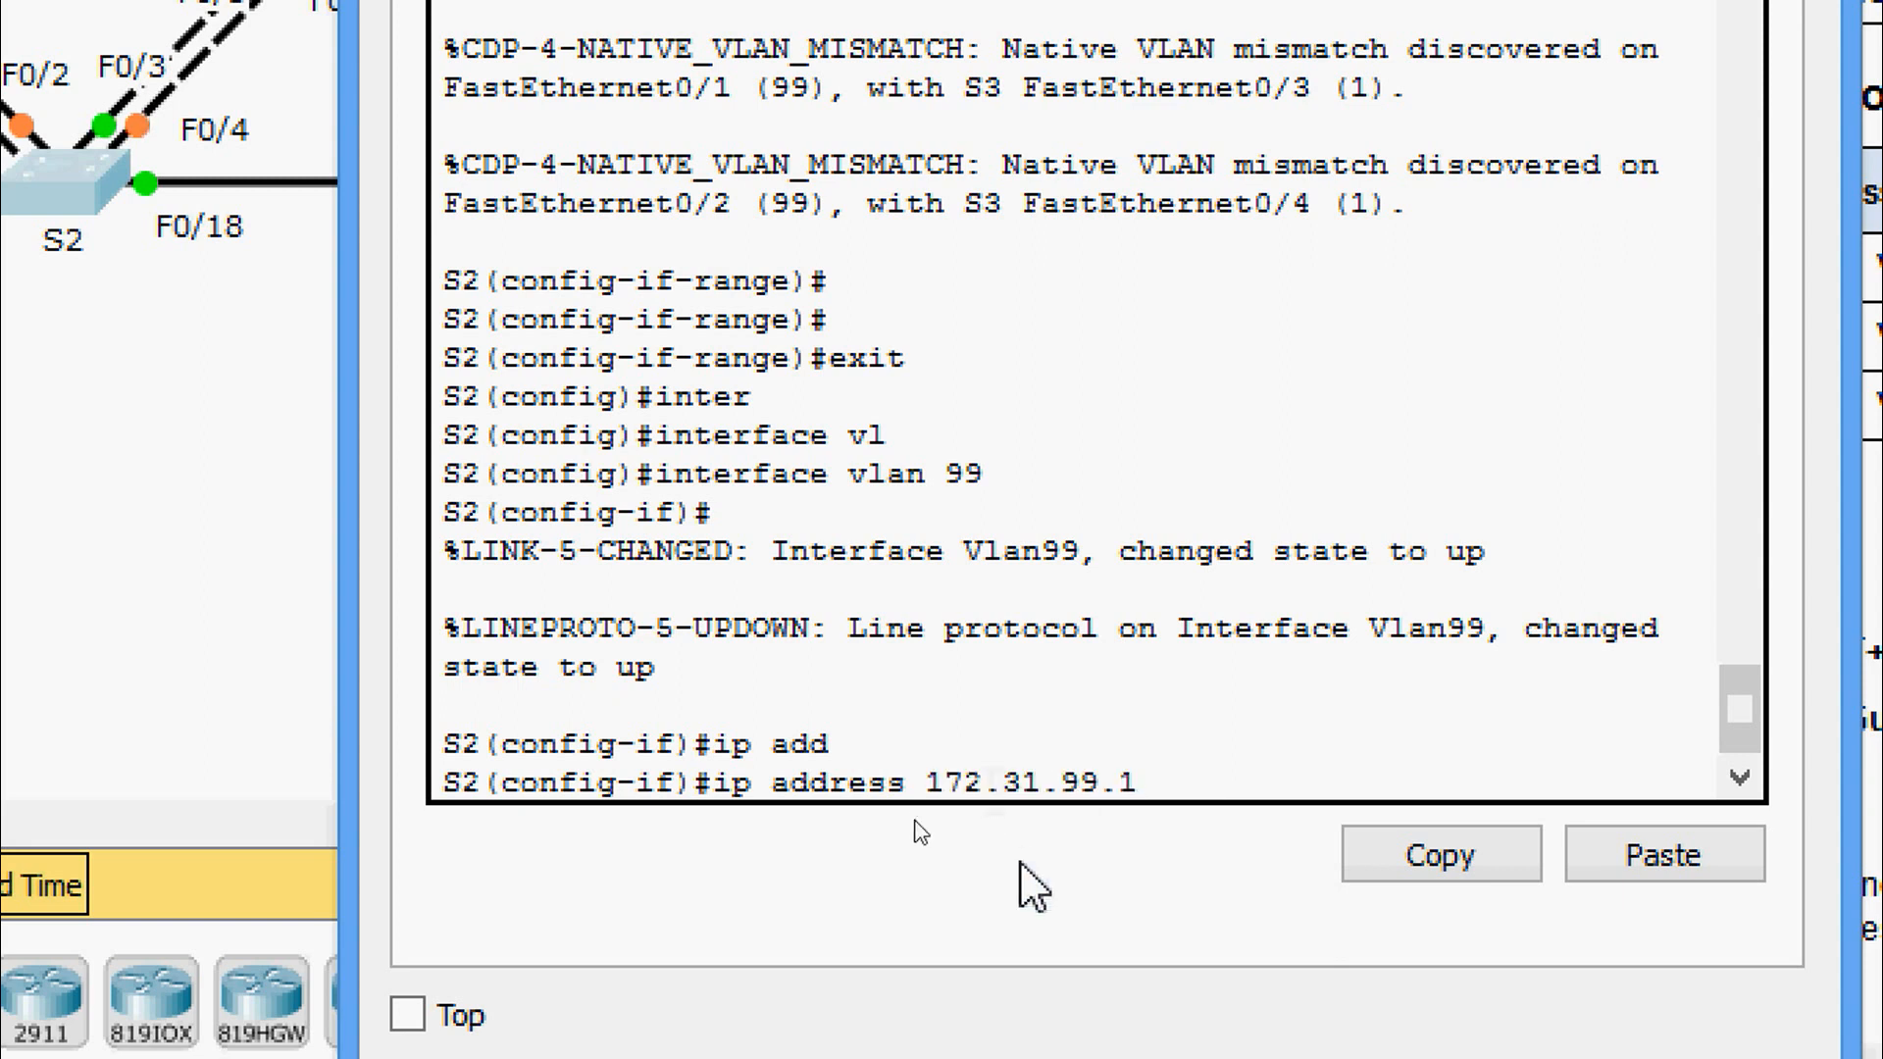
key(BackSpace)
text(2 255.255)
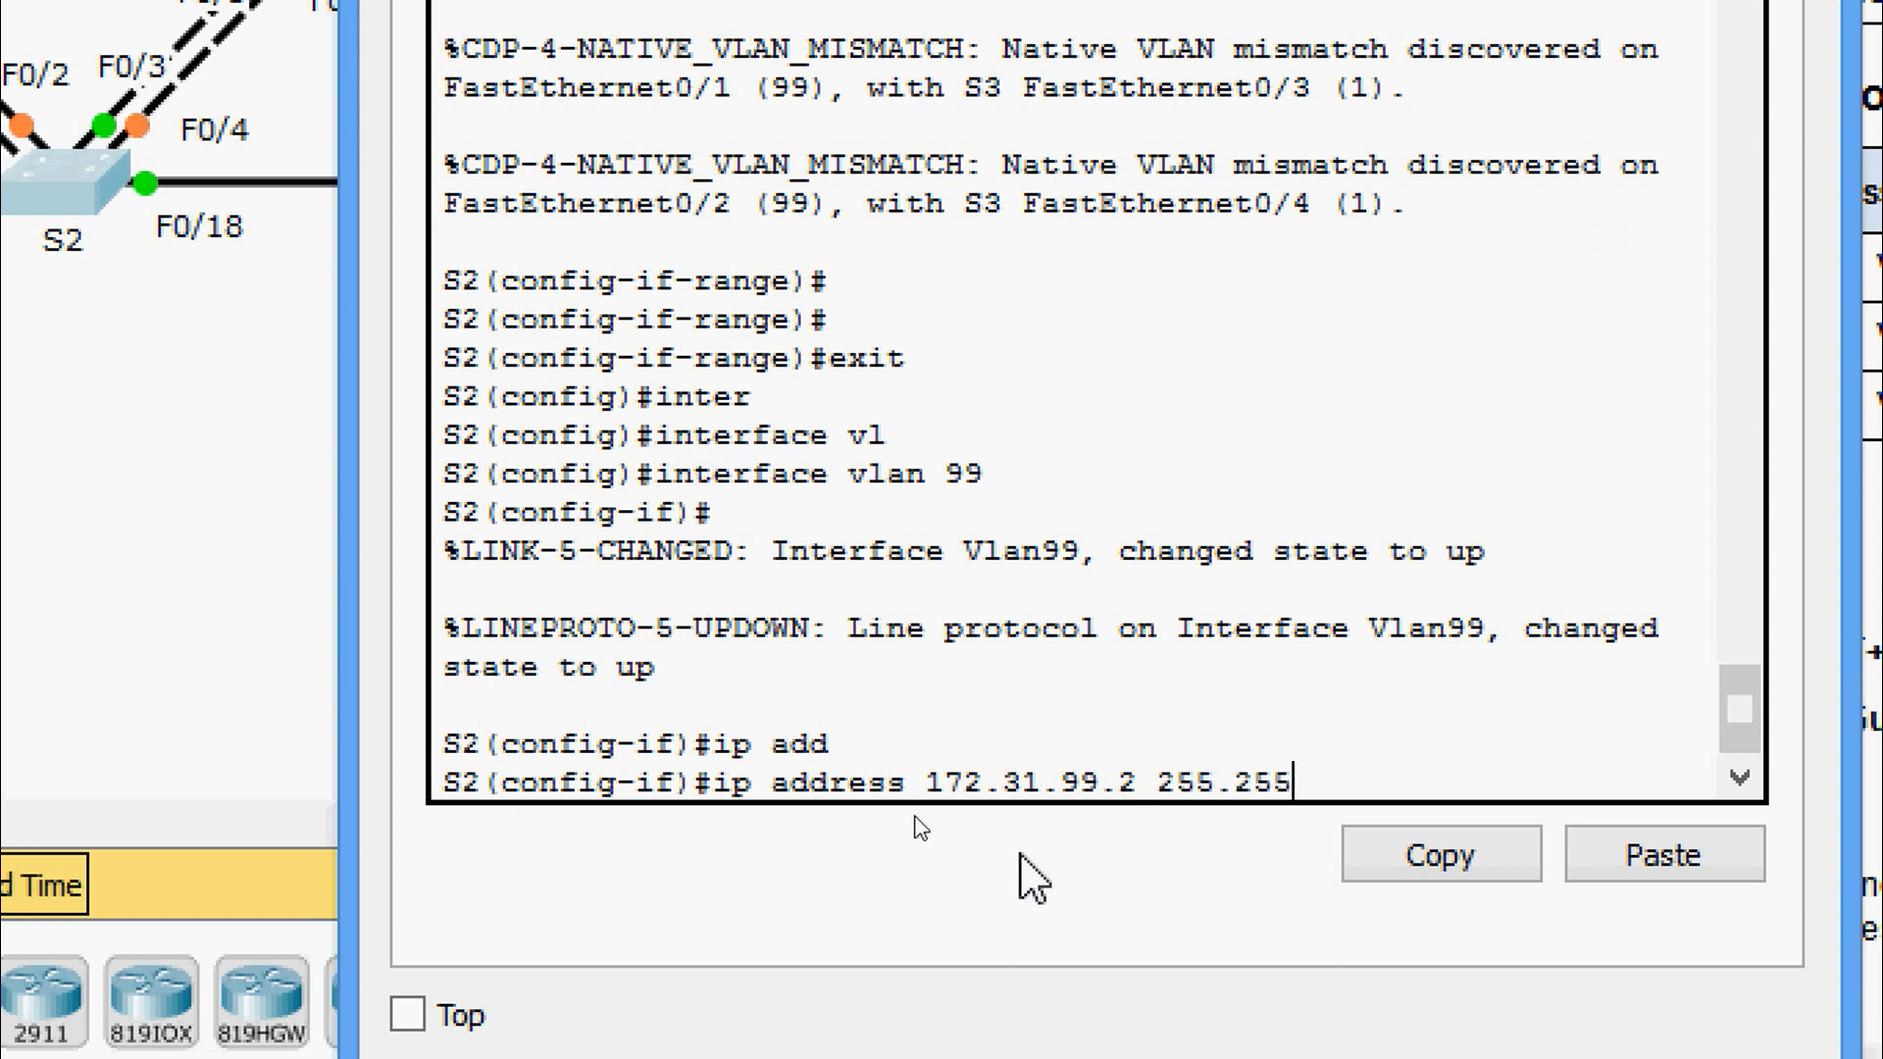
text(.255.0)
key(Return)
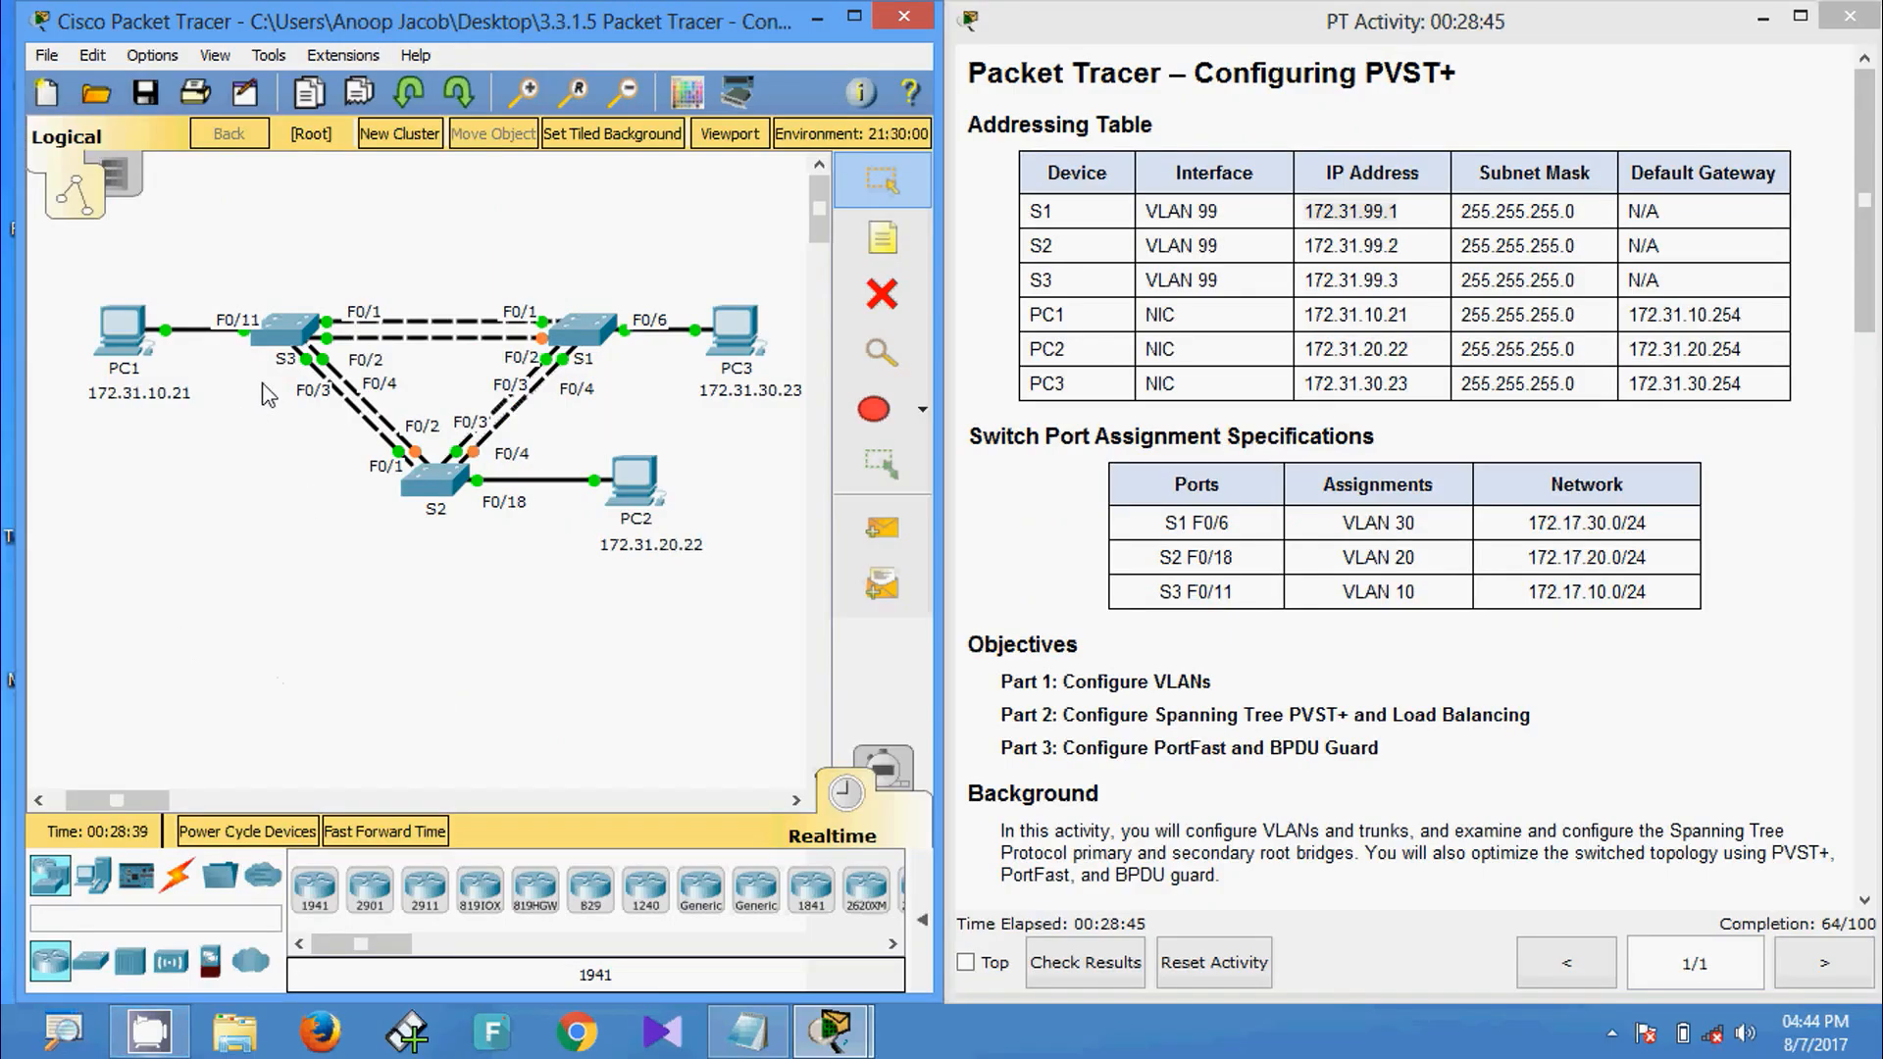
Open the command line of switch S3, leave interface range mode and enter configuration of interface VLAN 99.
click(287, 330)
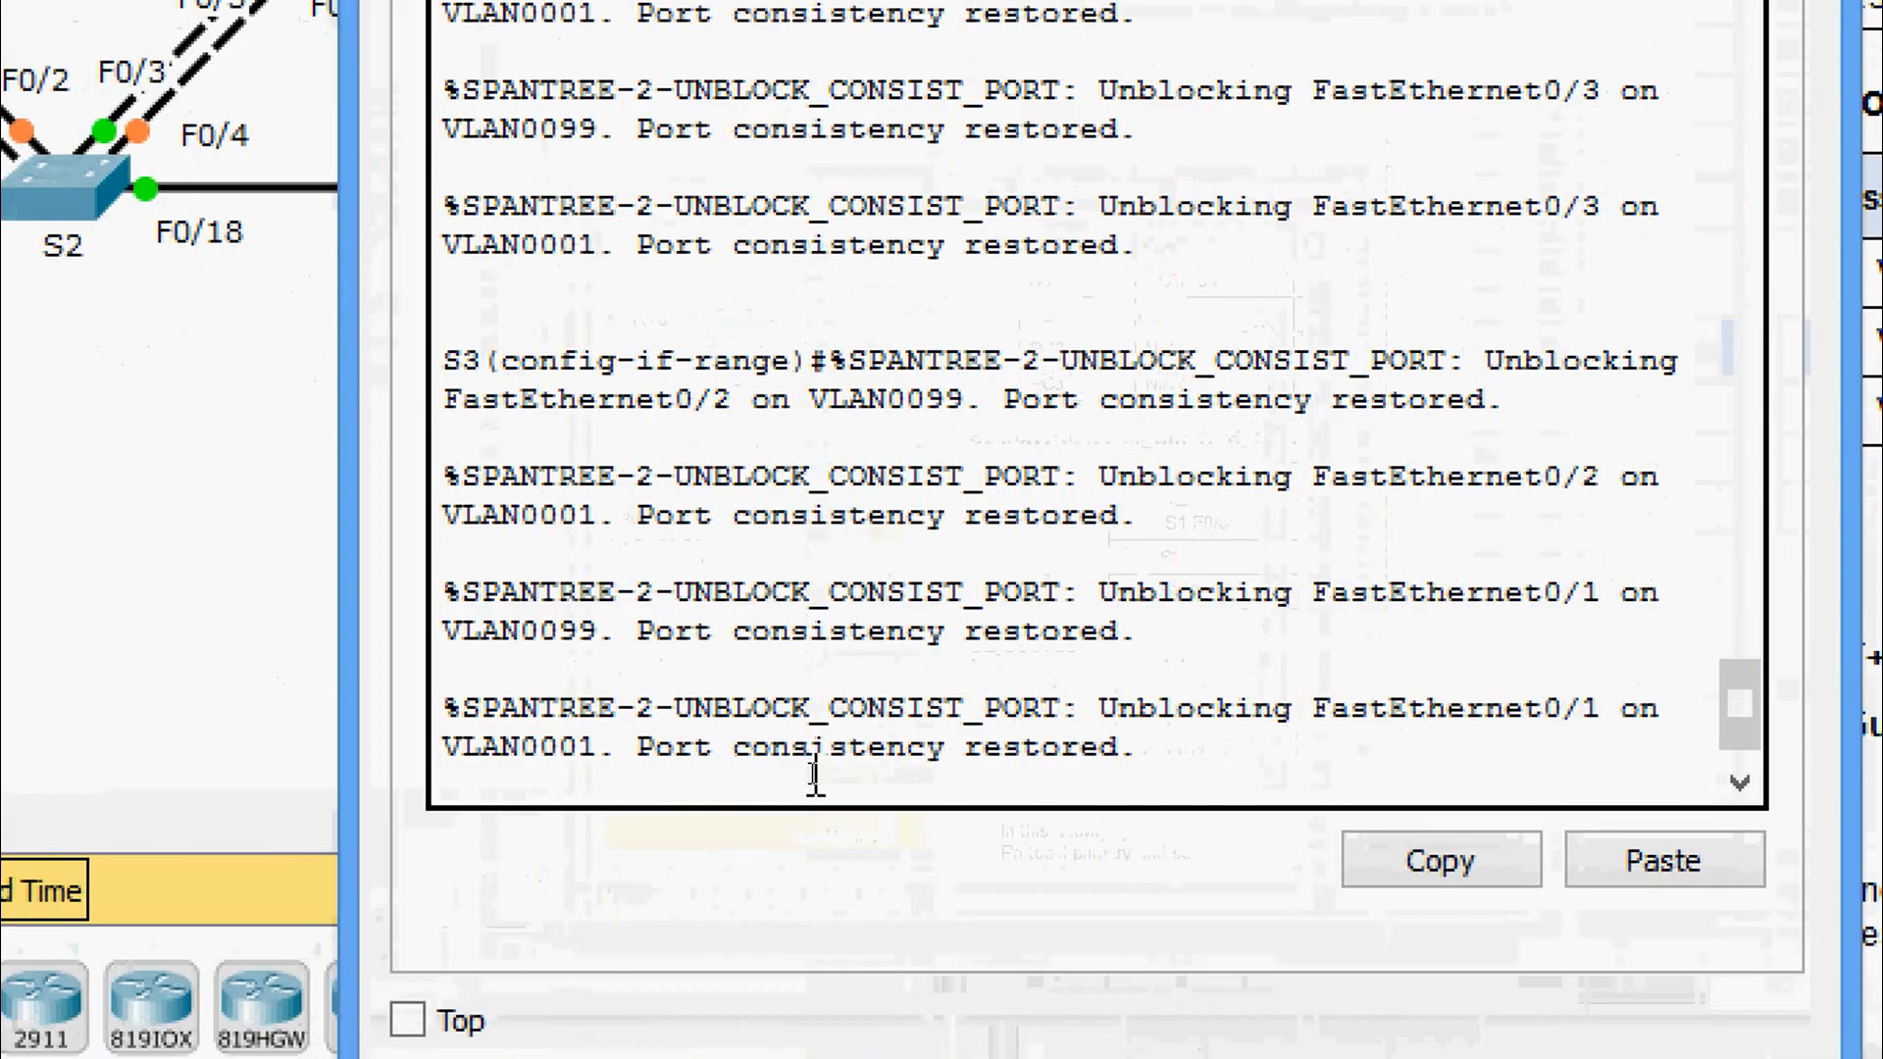
key(Return)
key(Return)
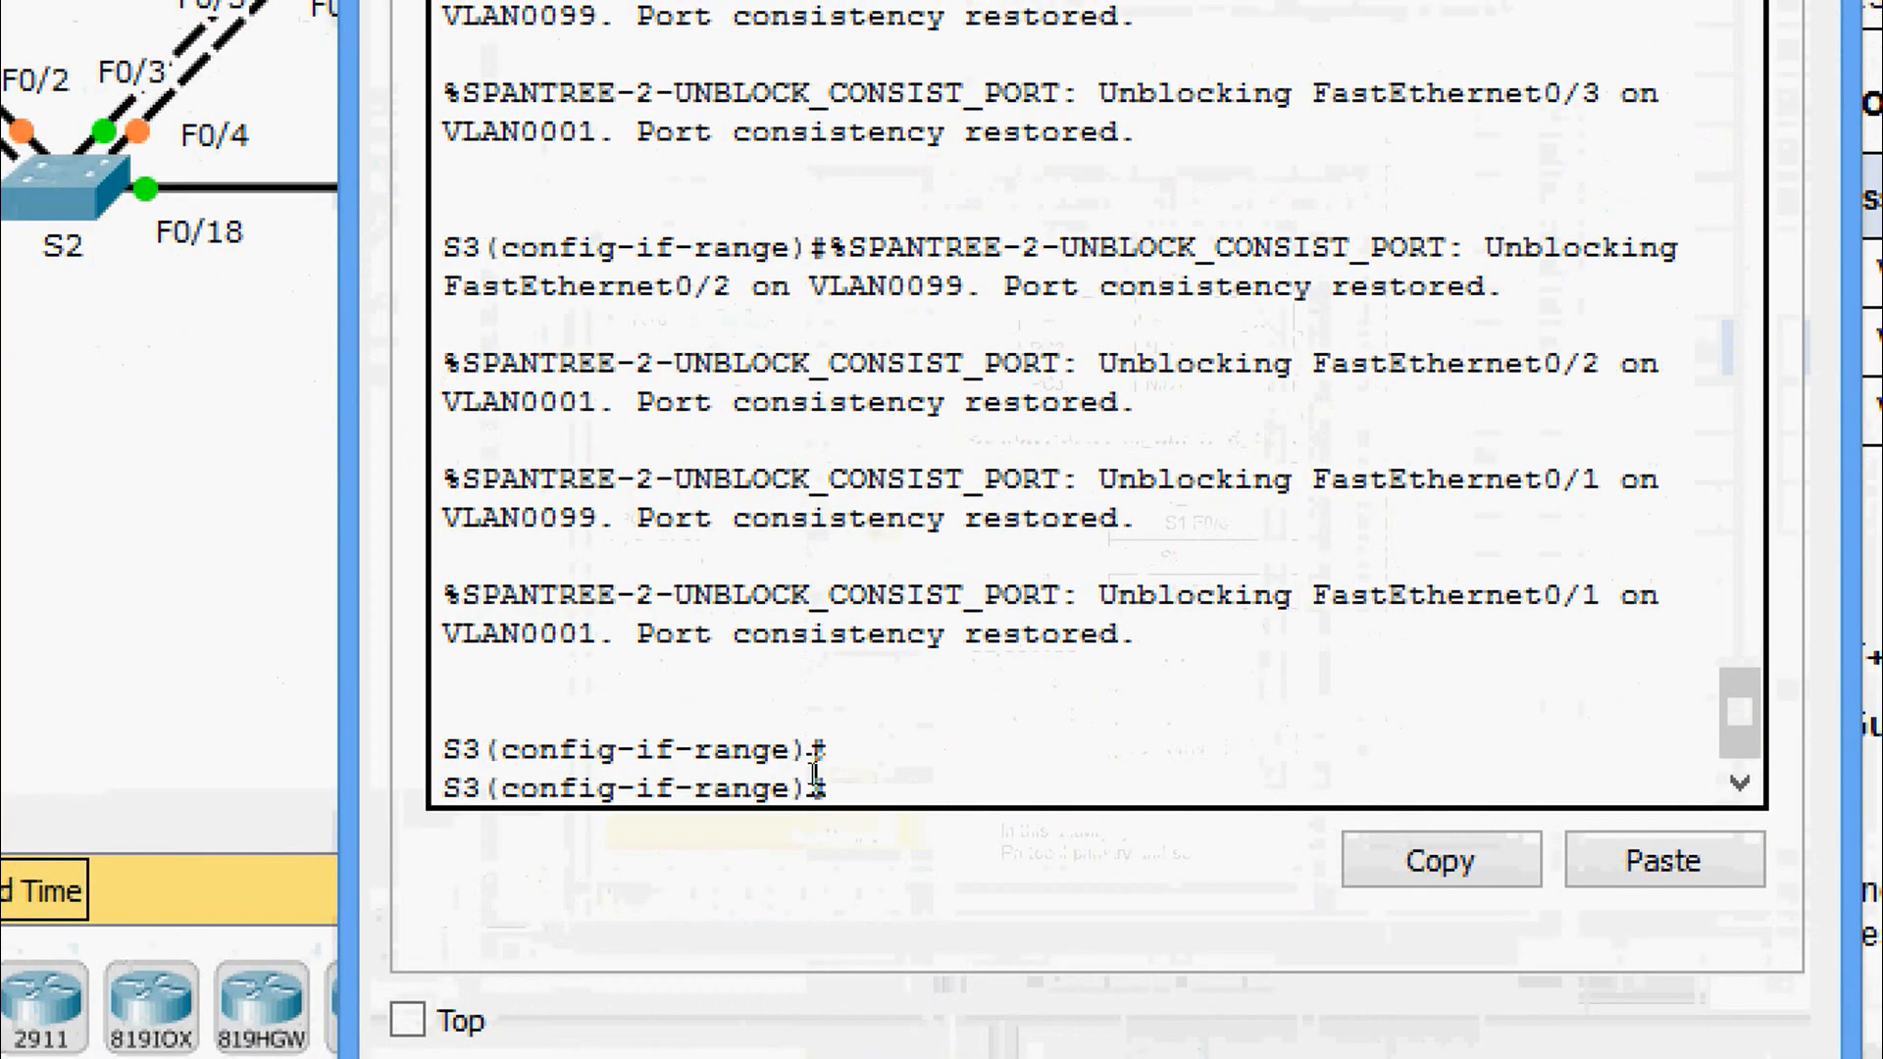
key(Return)
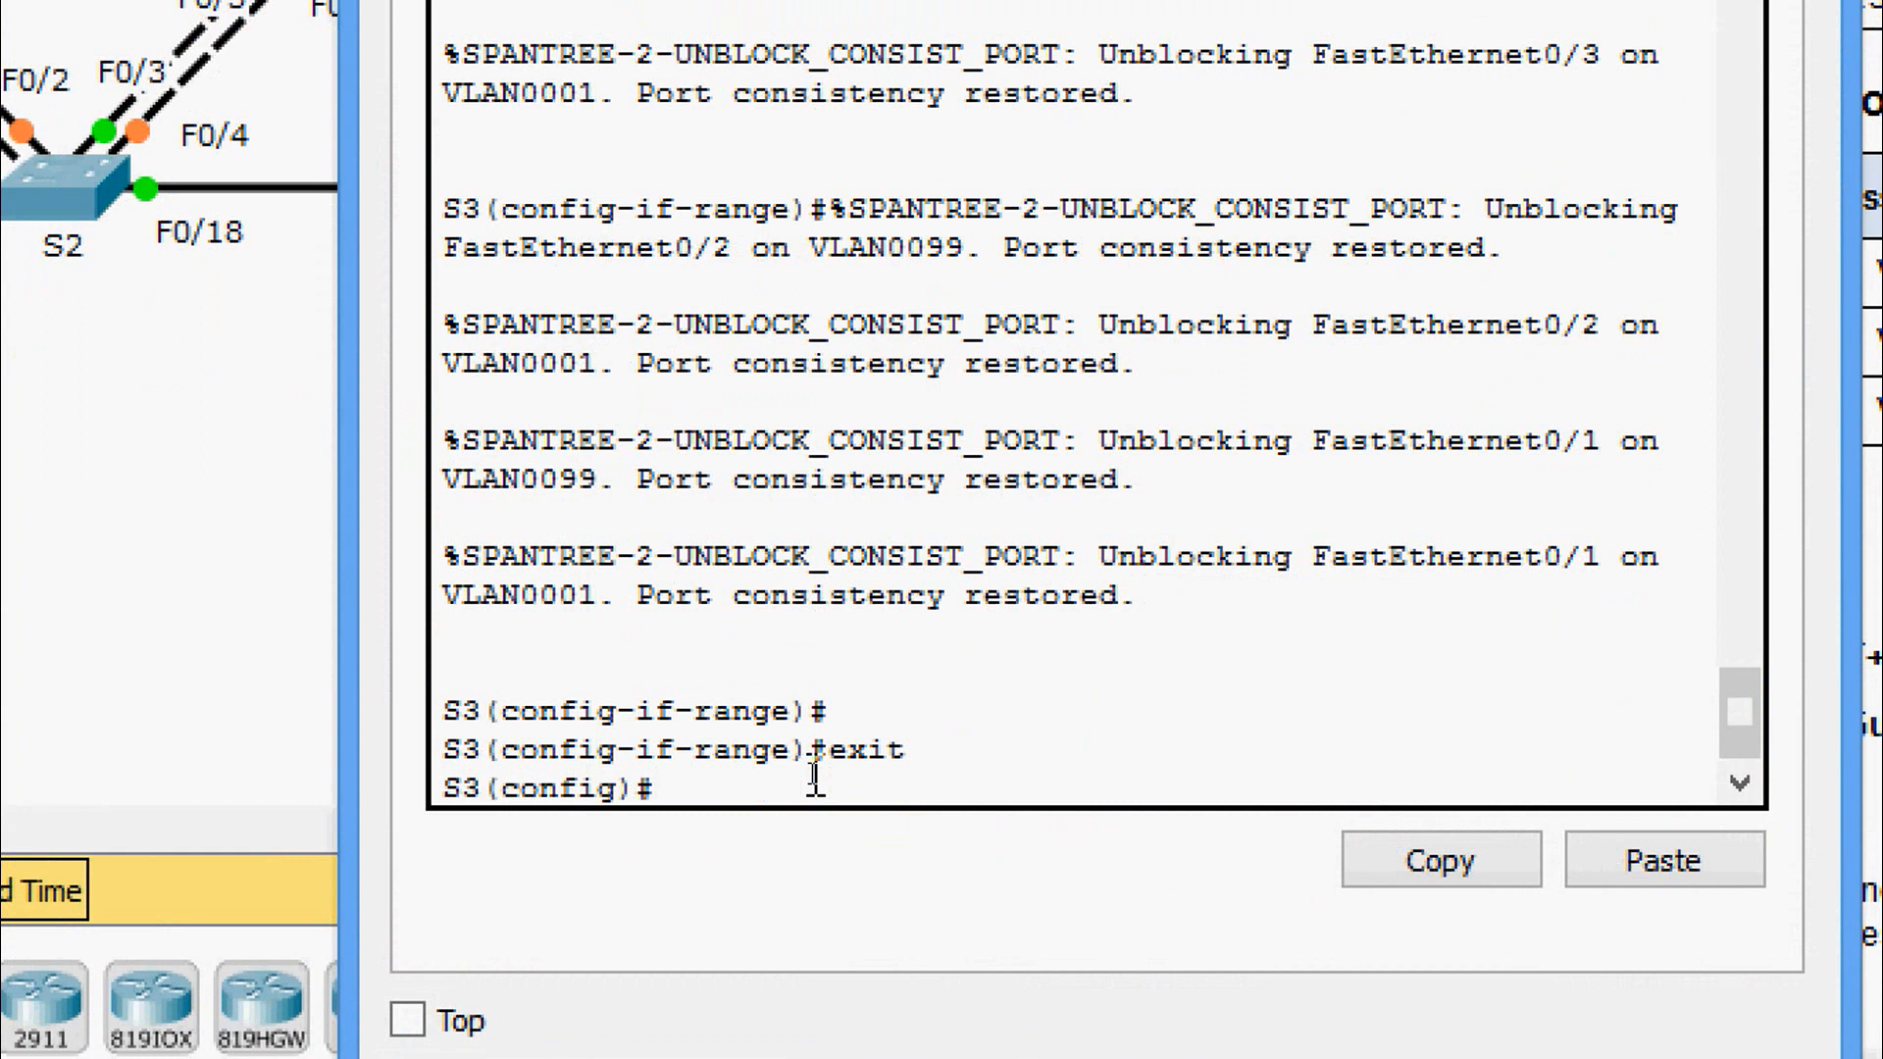
text(ig)#inter)
key(Tab)
text(vl)
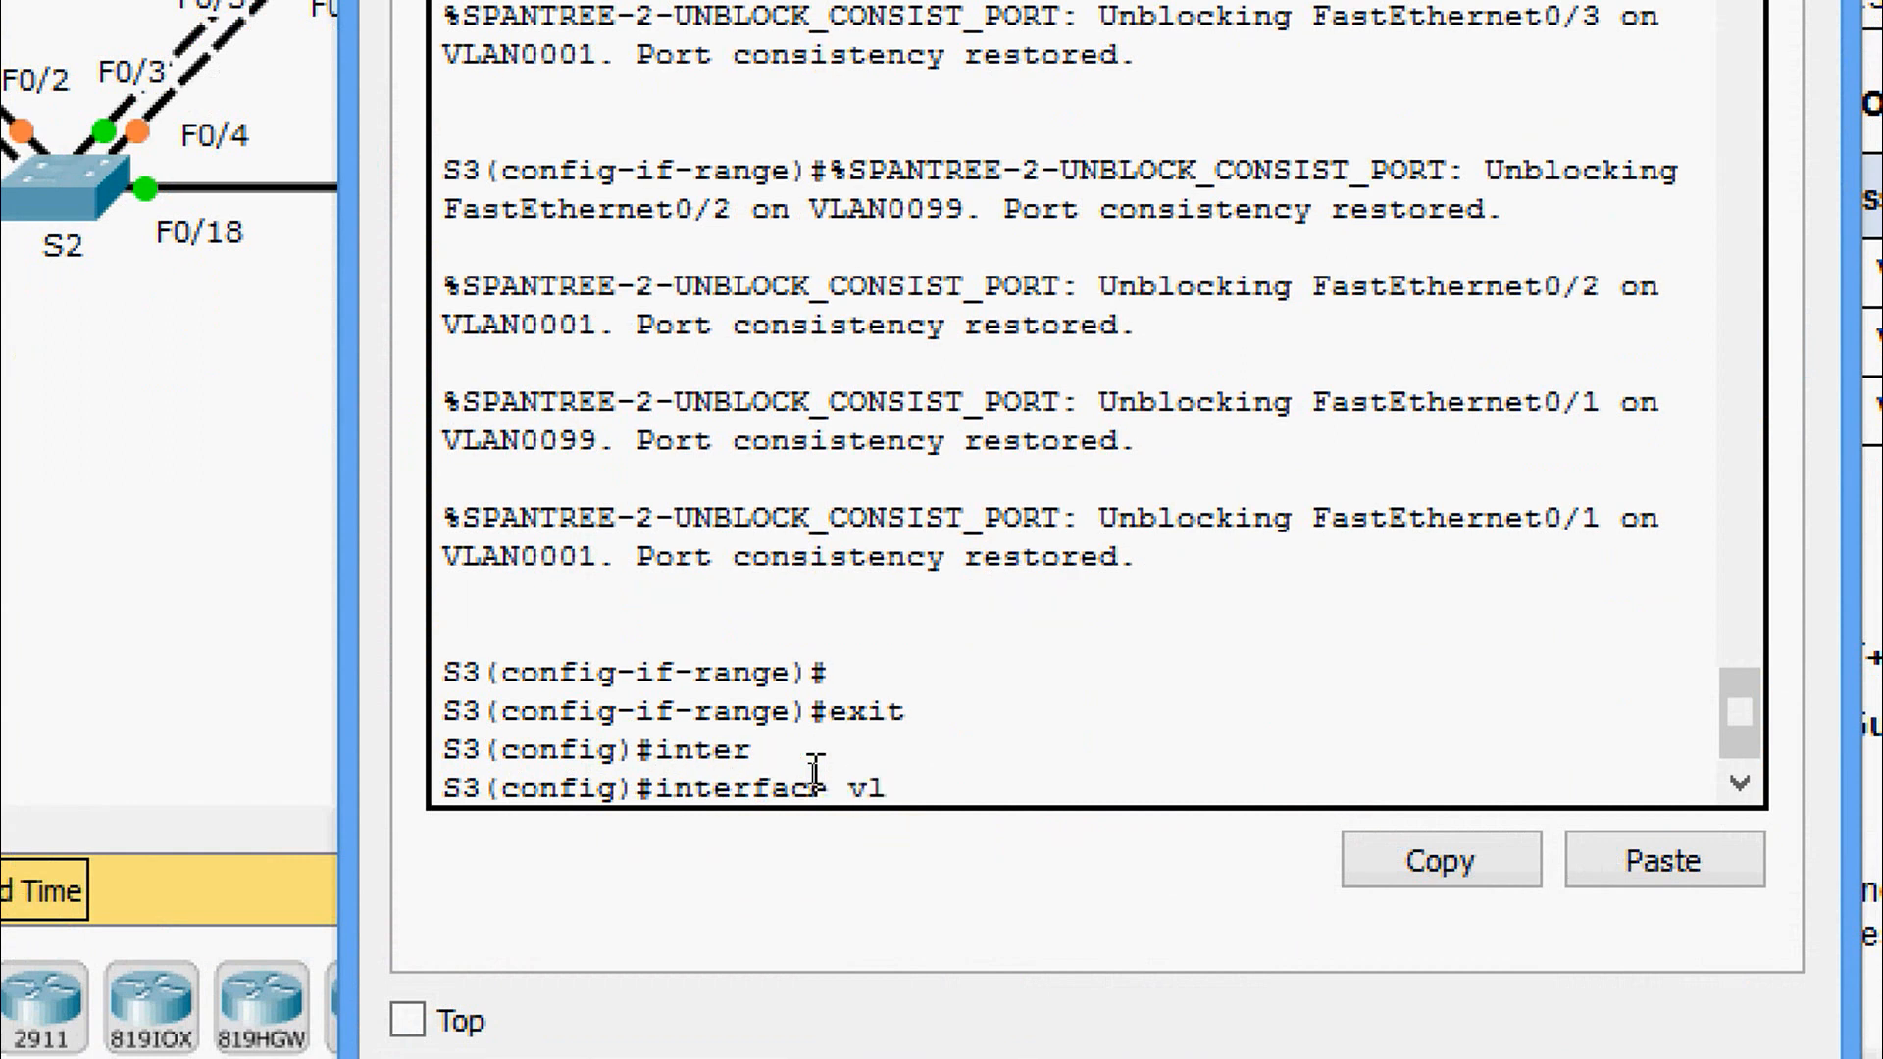
key(Tab)
text(99)
key(Return)
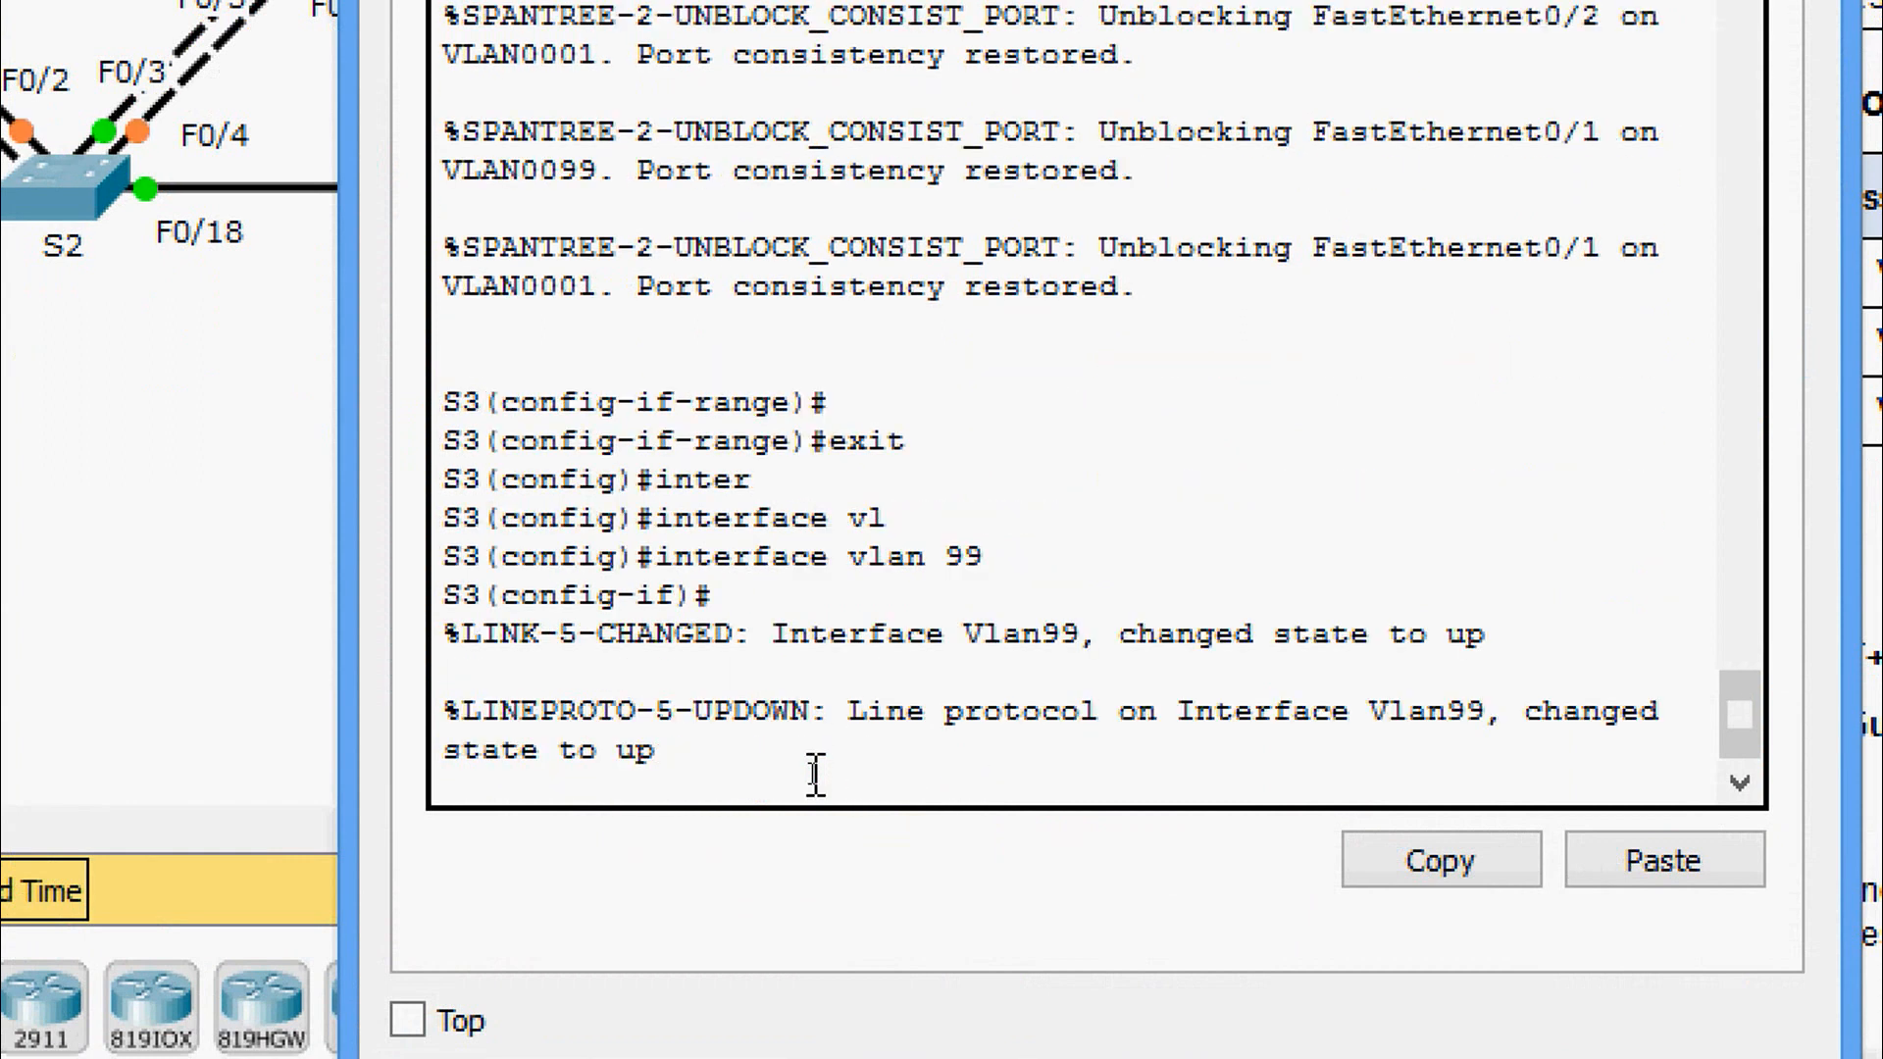
key(Return)
Assign IP address 172.31.99.3 with subnet mask 255.255.255.0 to interface VLAN 99 of switch S3.
text(ip ad)
key(Tab)
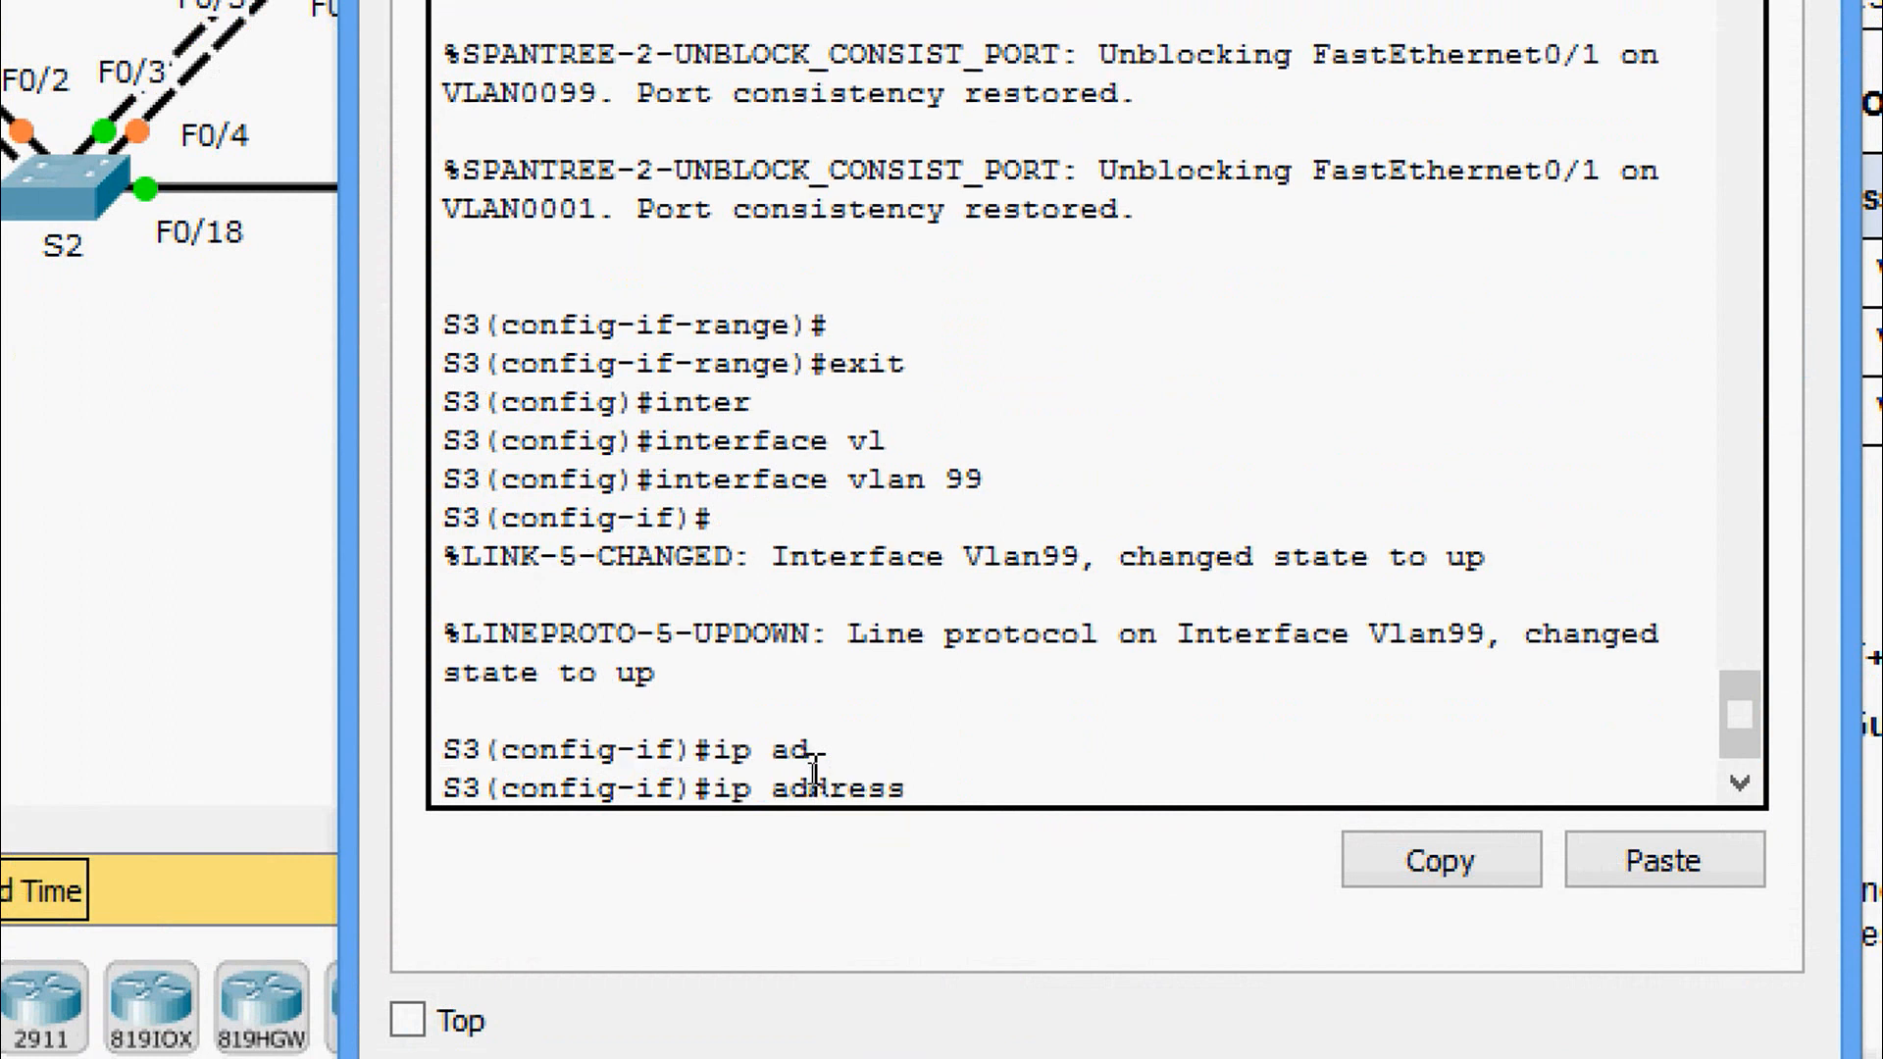
right_click(934, 799)
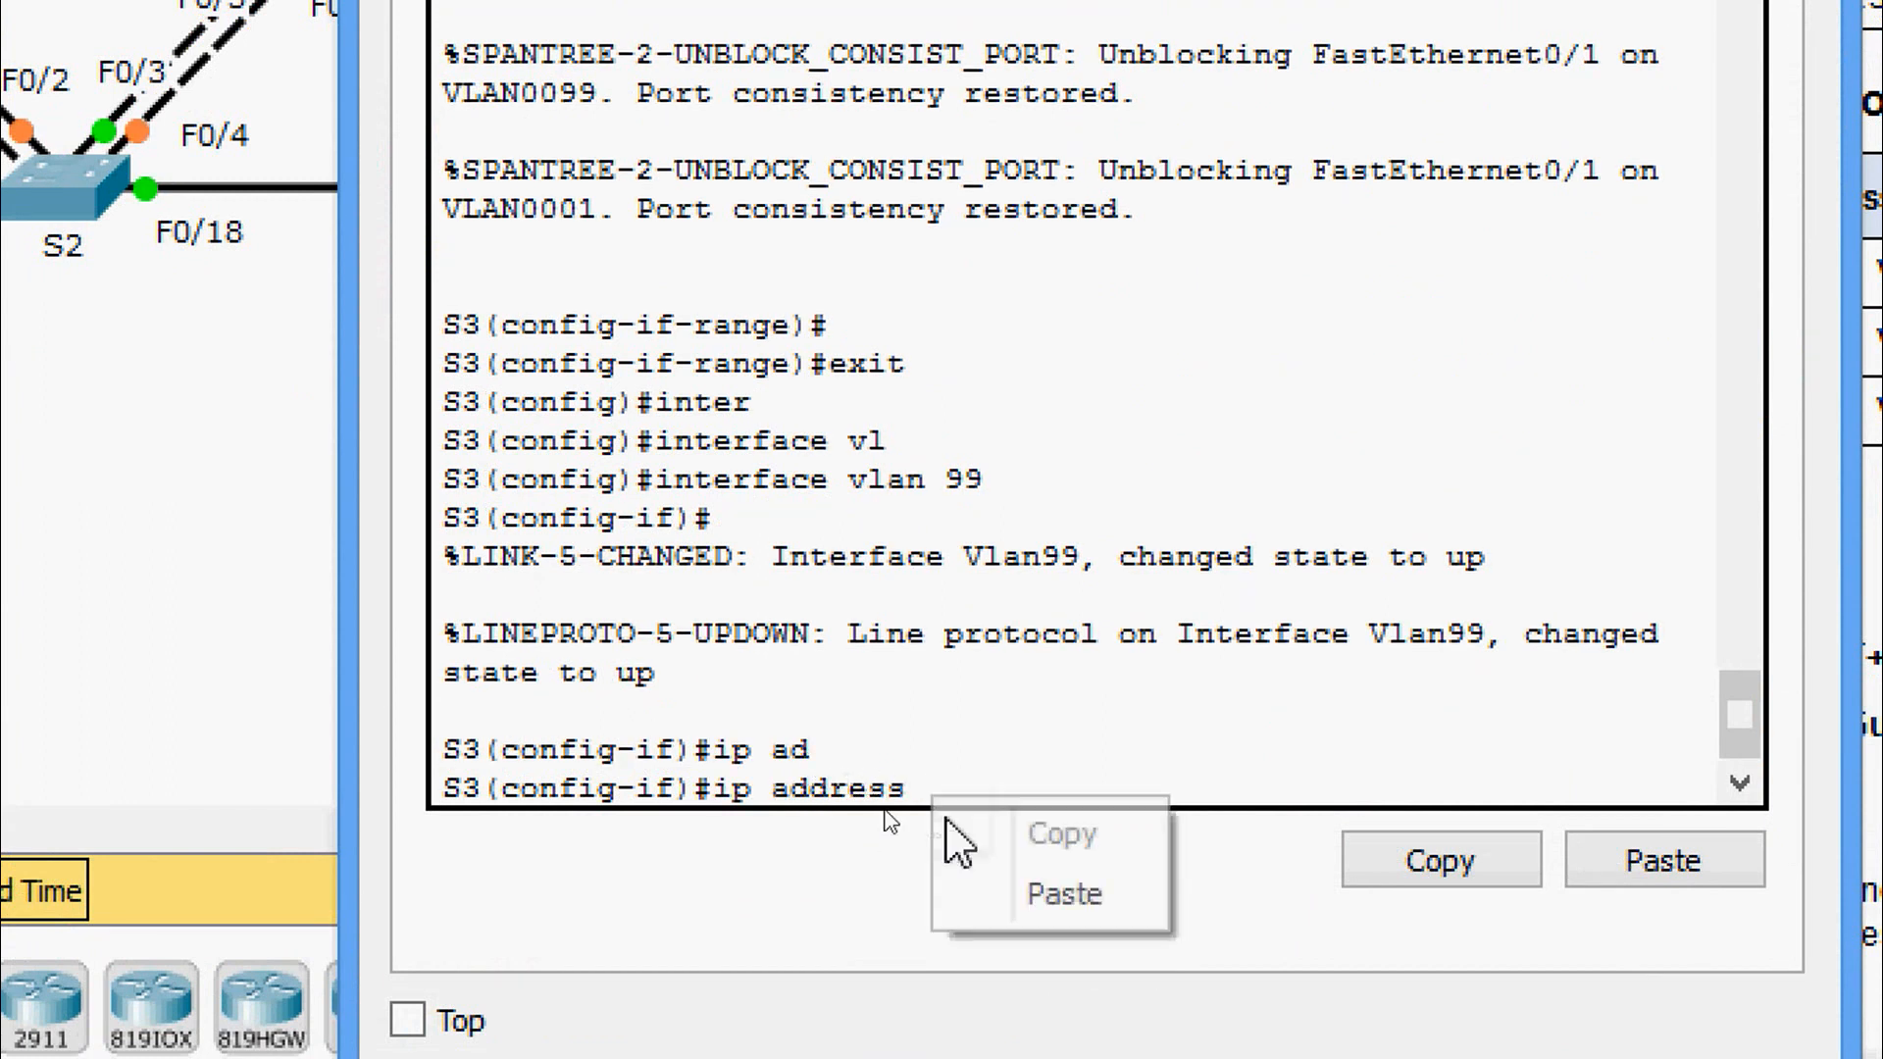
click(976, 891)
key(BackSpace)
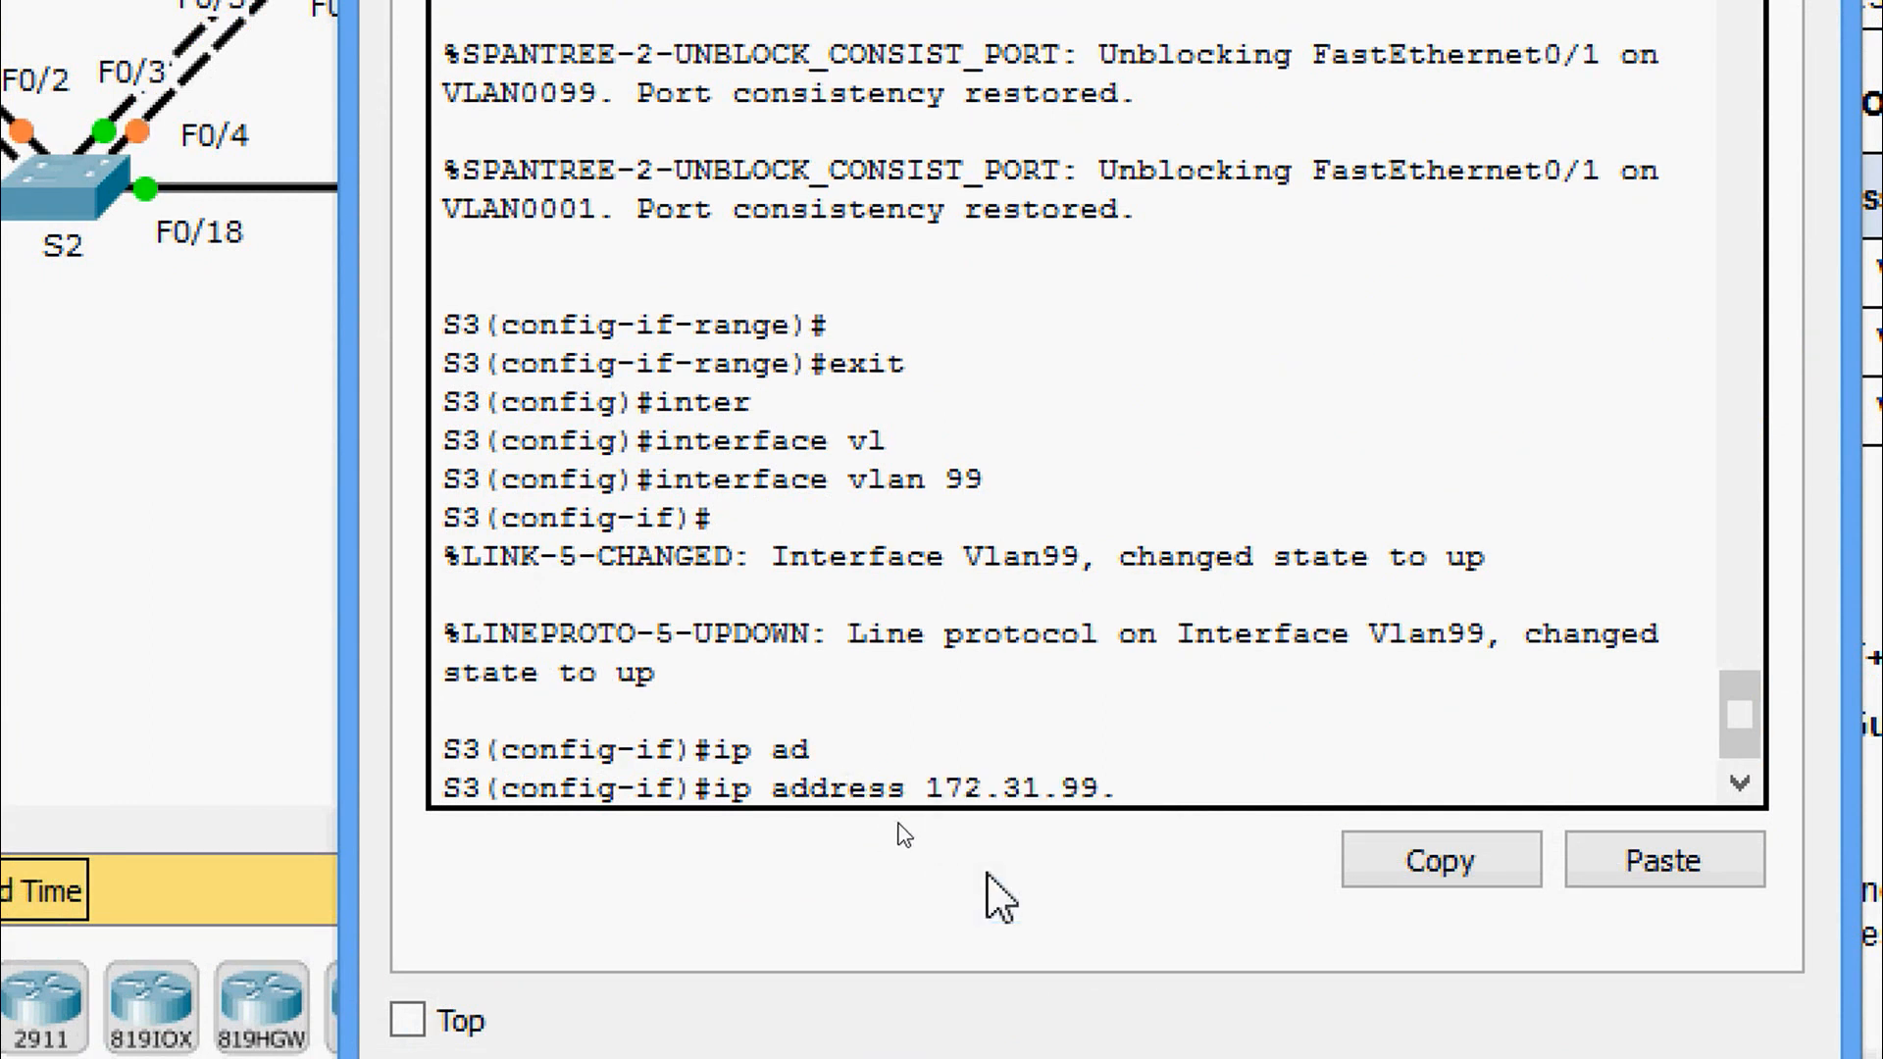
text(3 255.255)
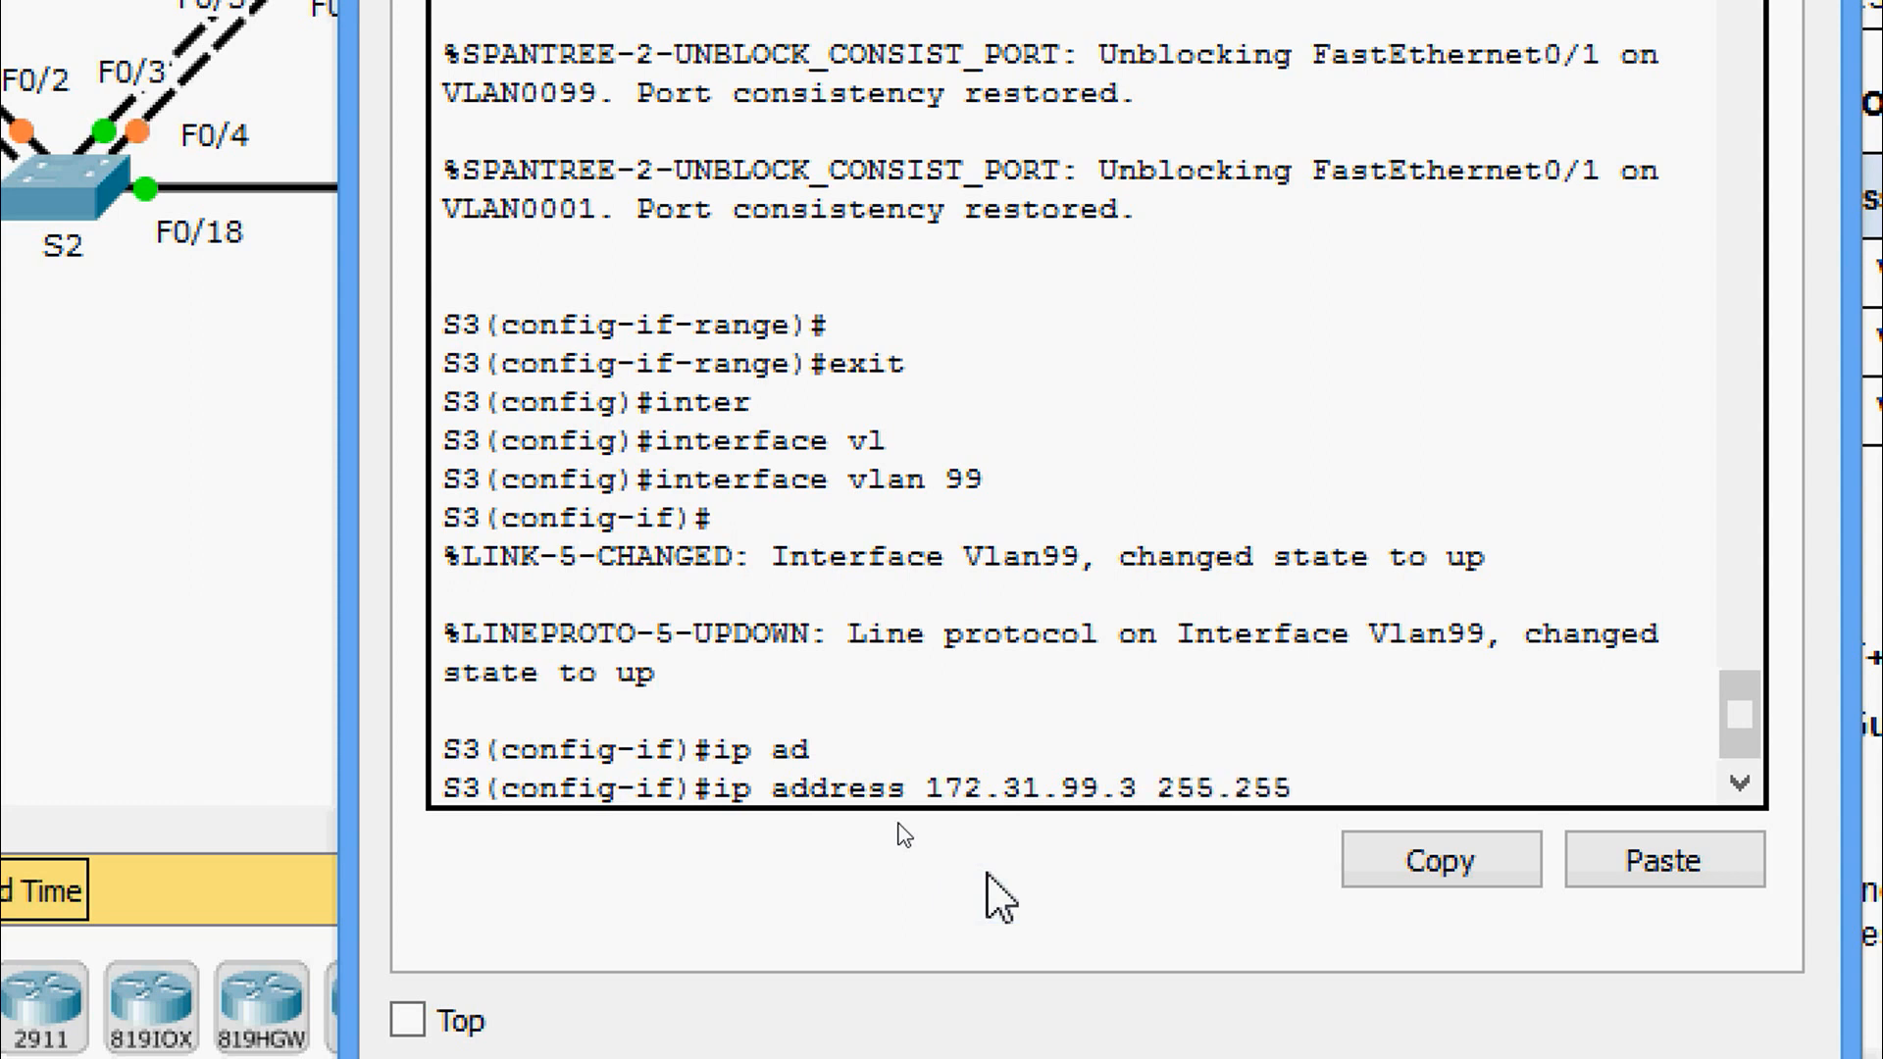
text(.255.)
key(Return)
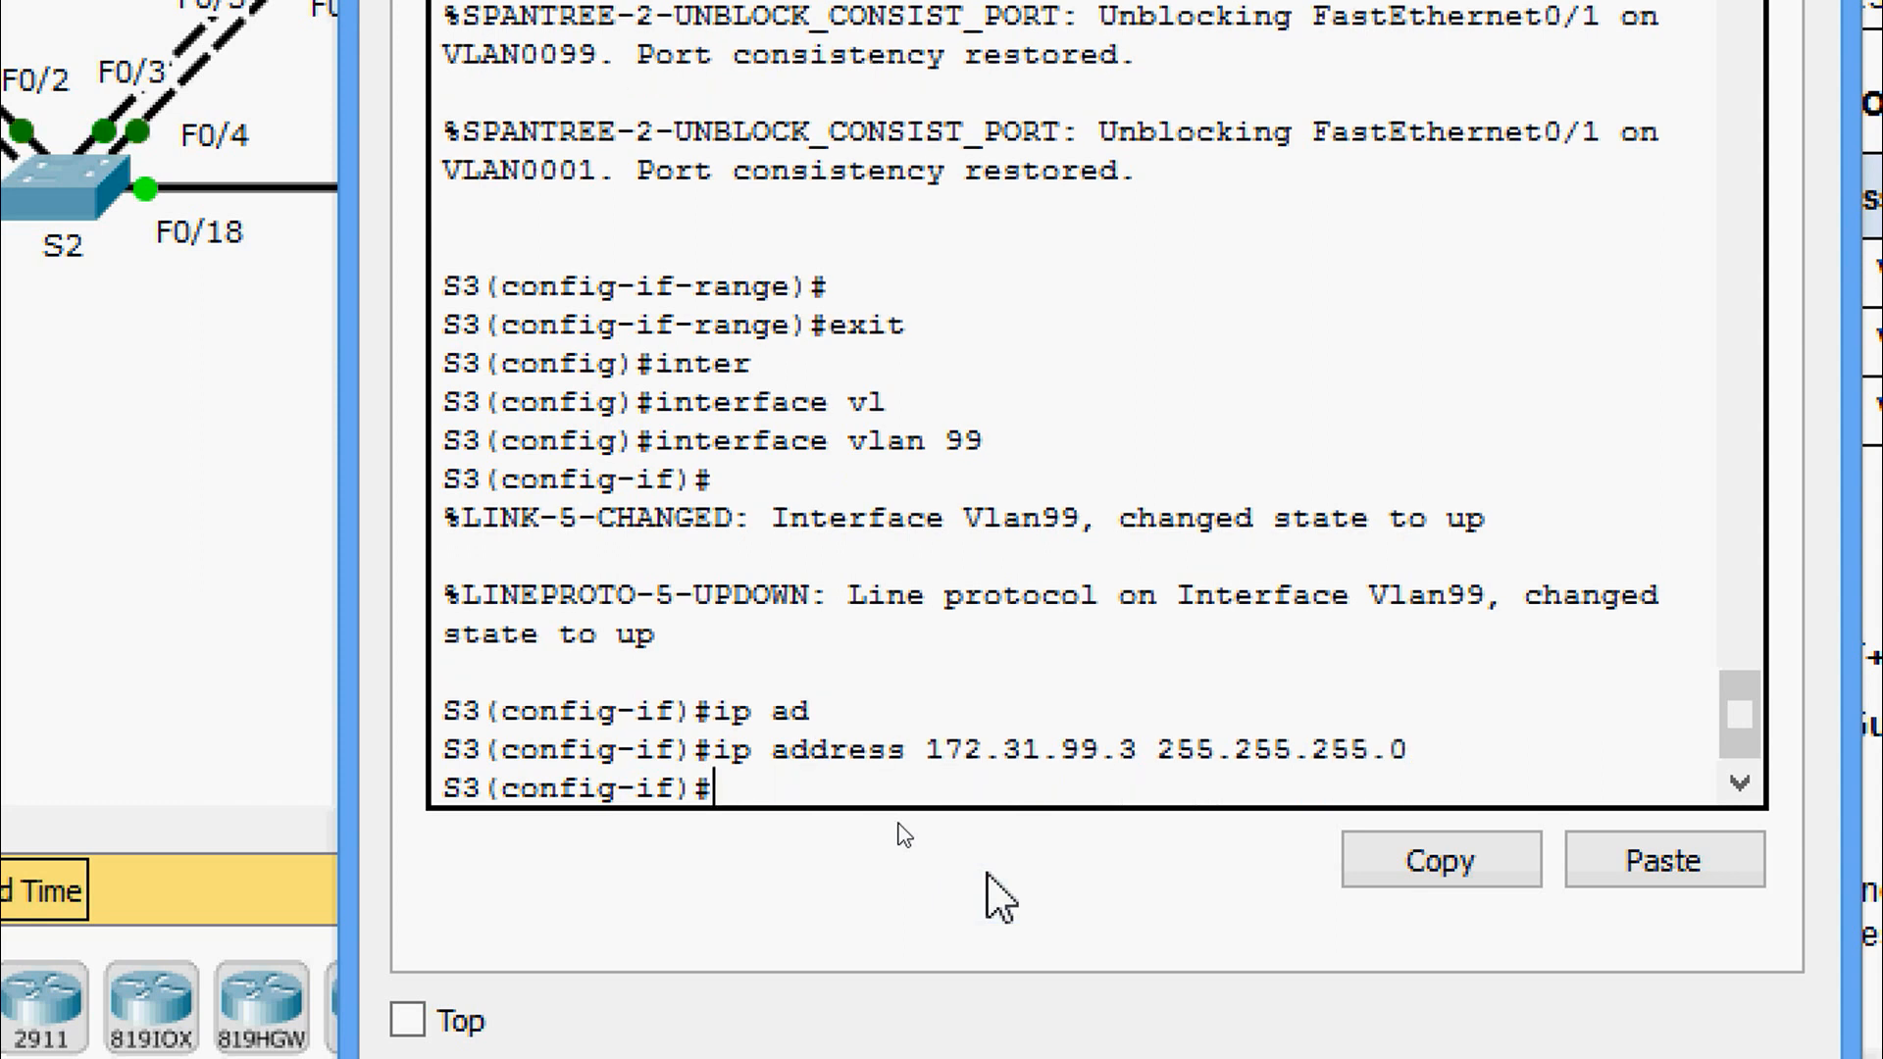
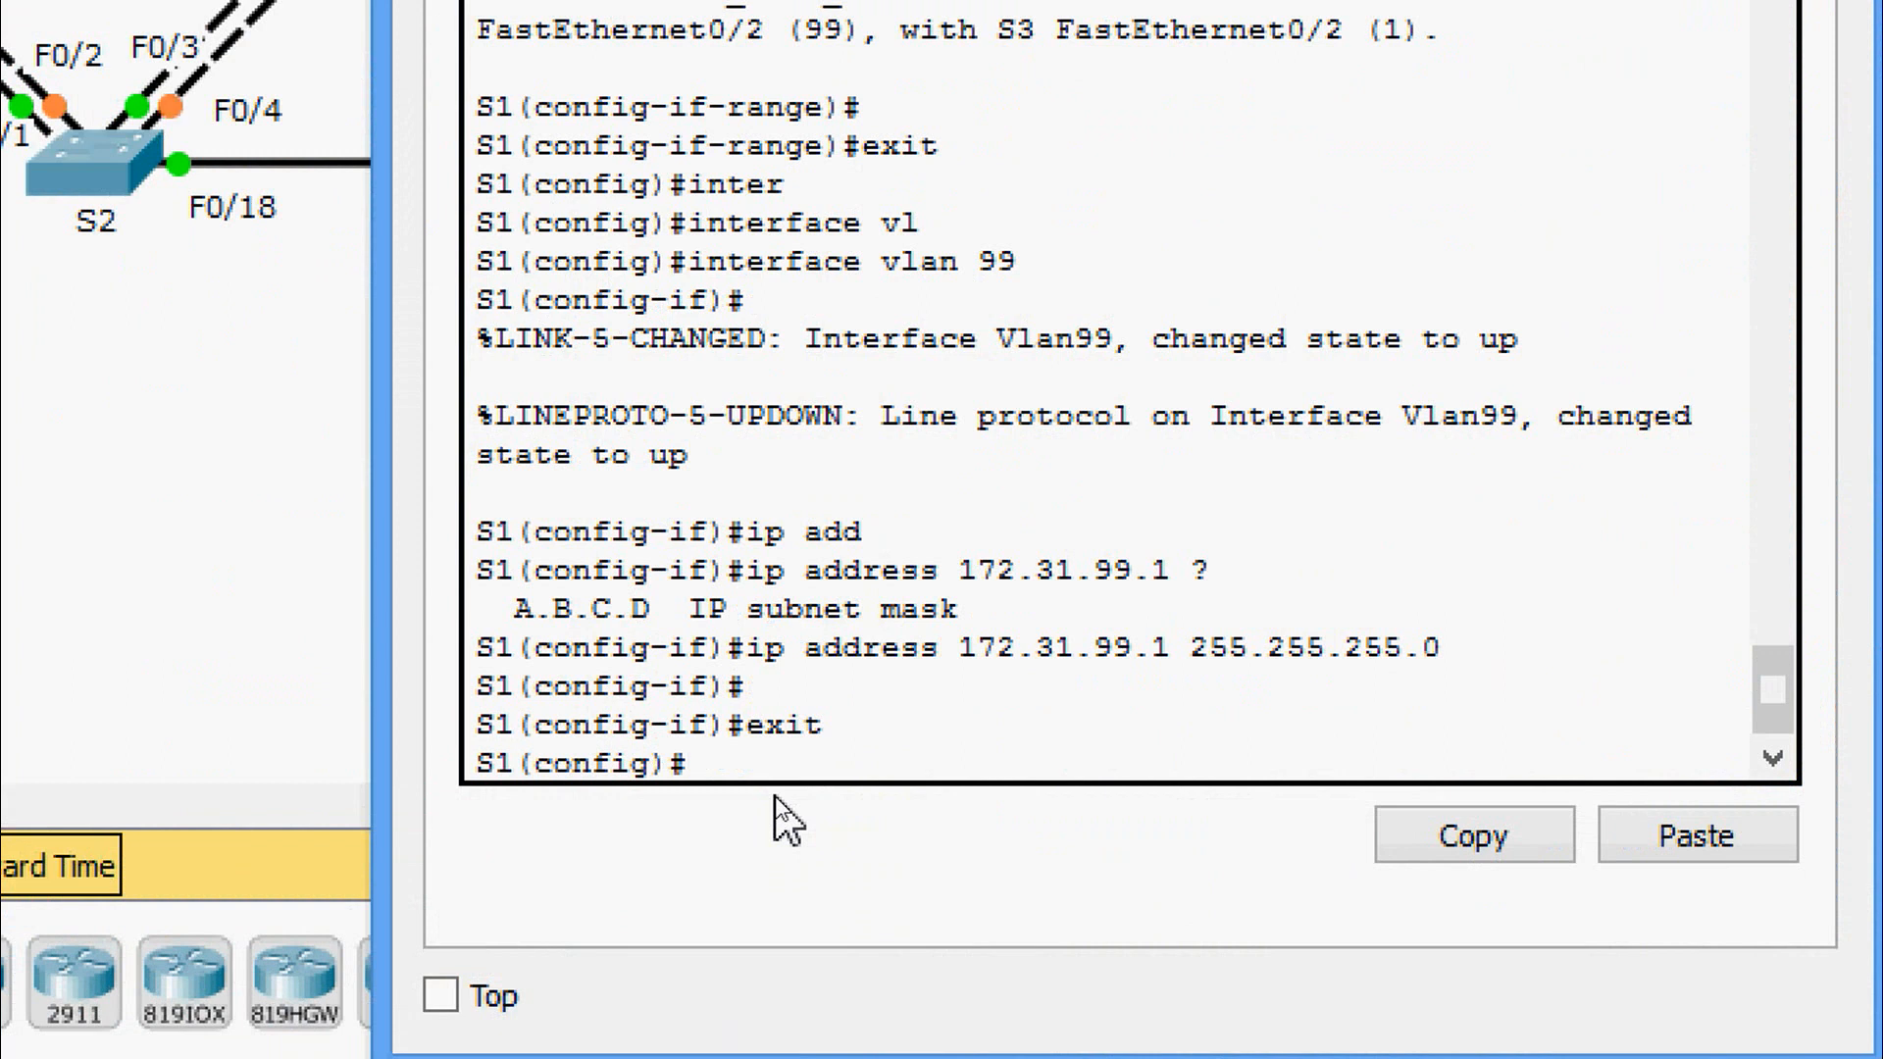
Set the spanning-tree mode of switch S1 to pvst in global configuration and close the switch's window.
key(Tab)
text(p)
key(Tab)
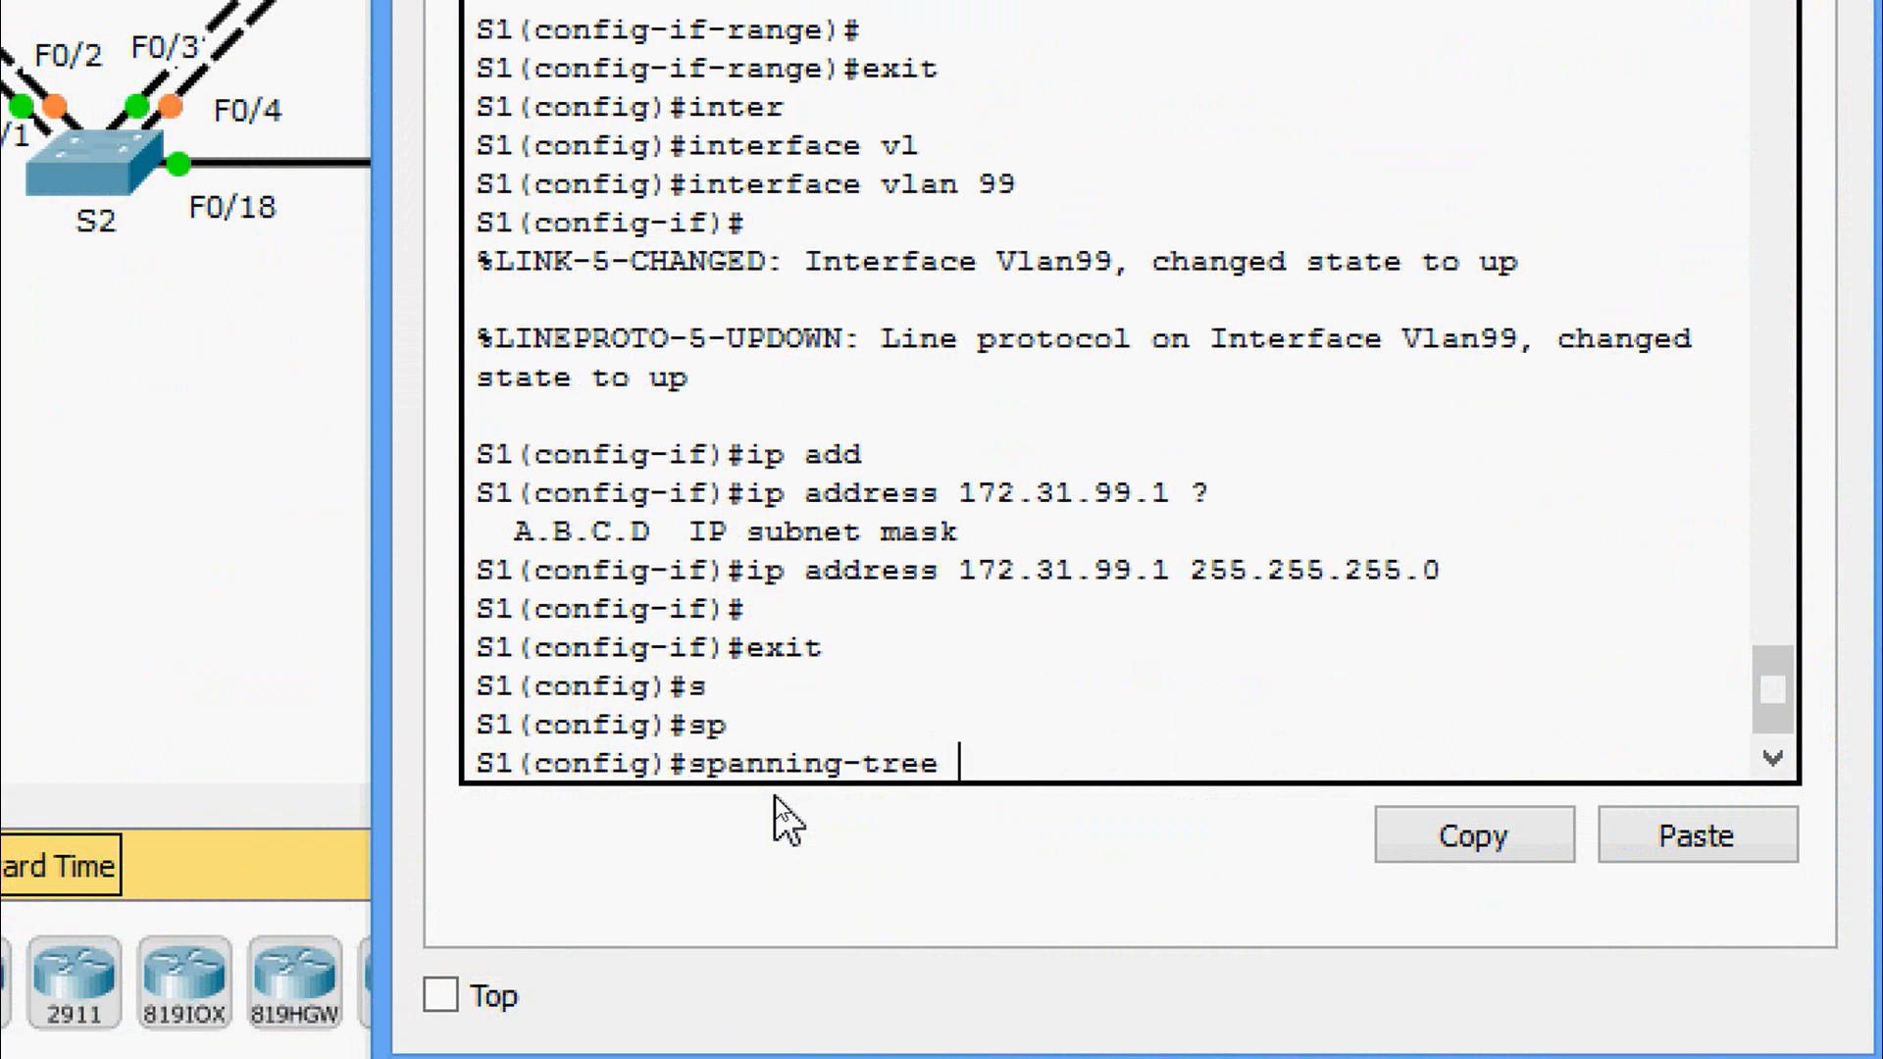
text(mod)
key(Tab)
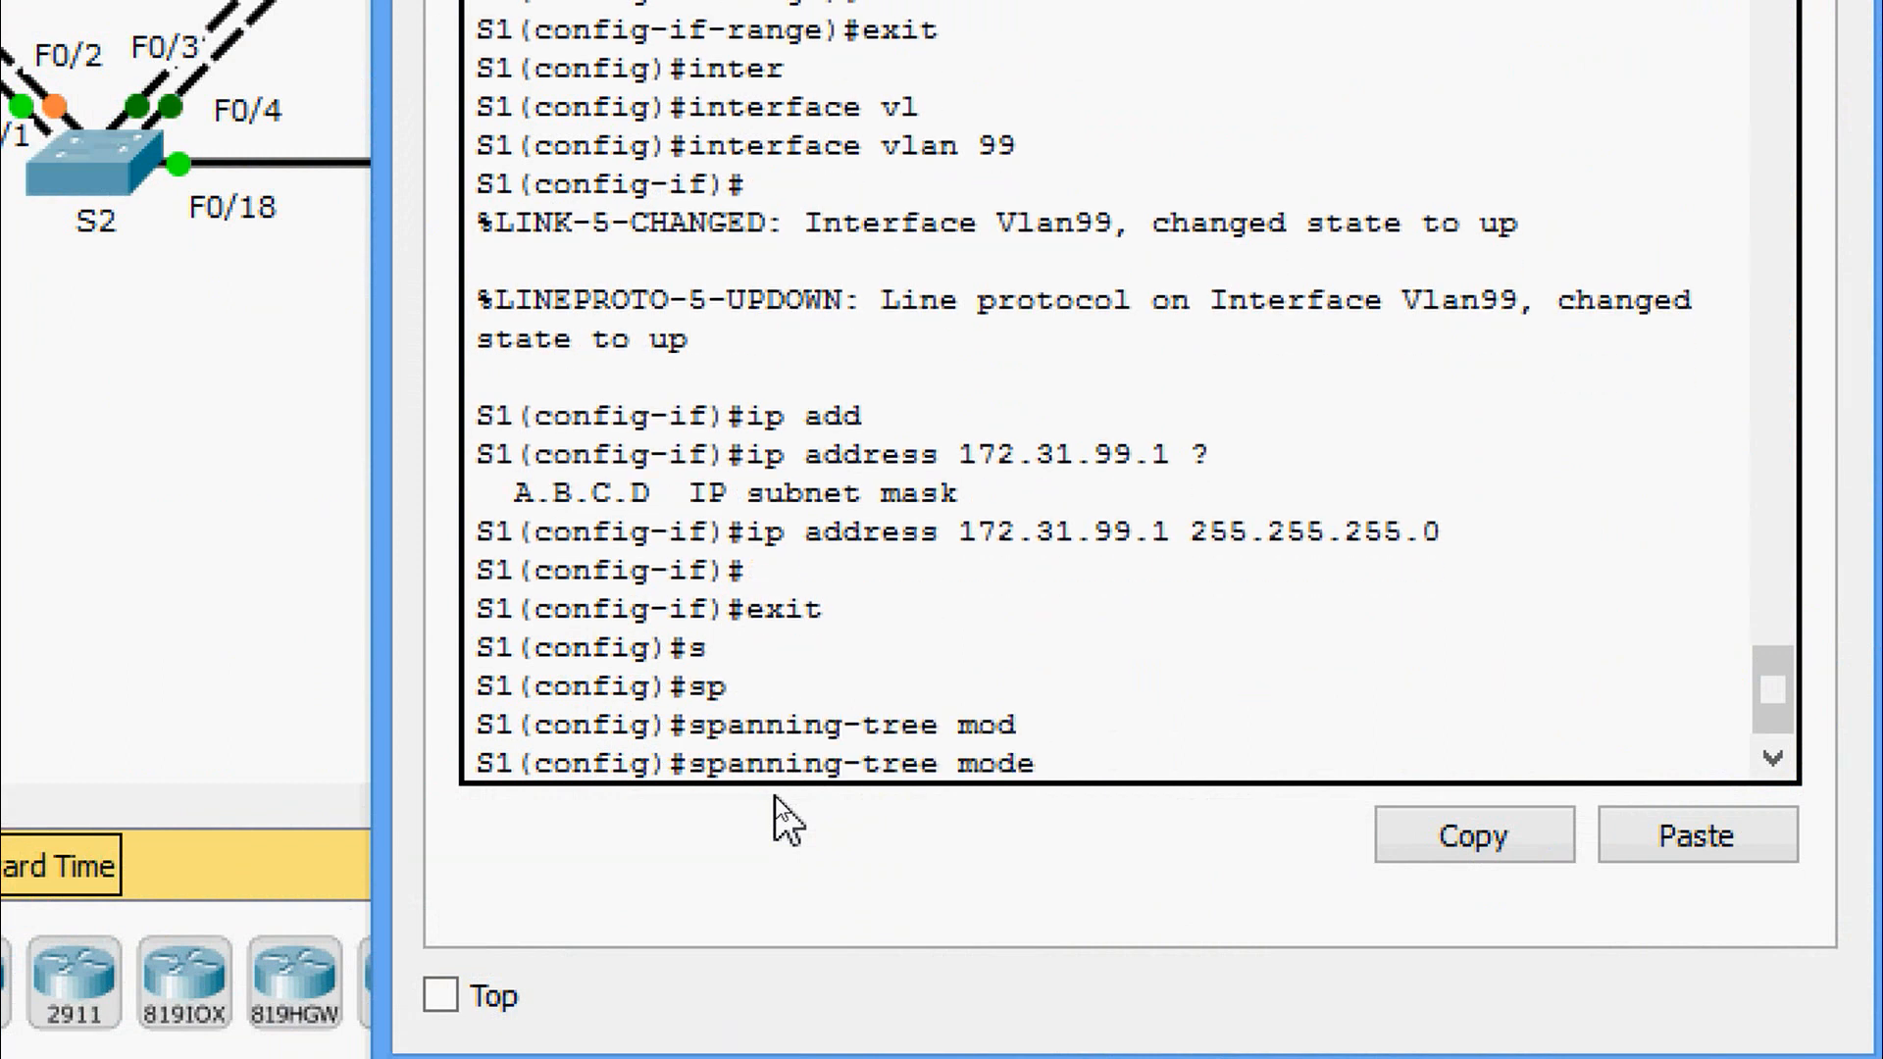
text(?)
text(pv)
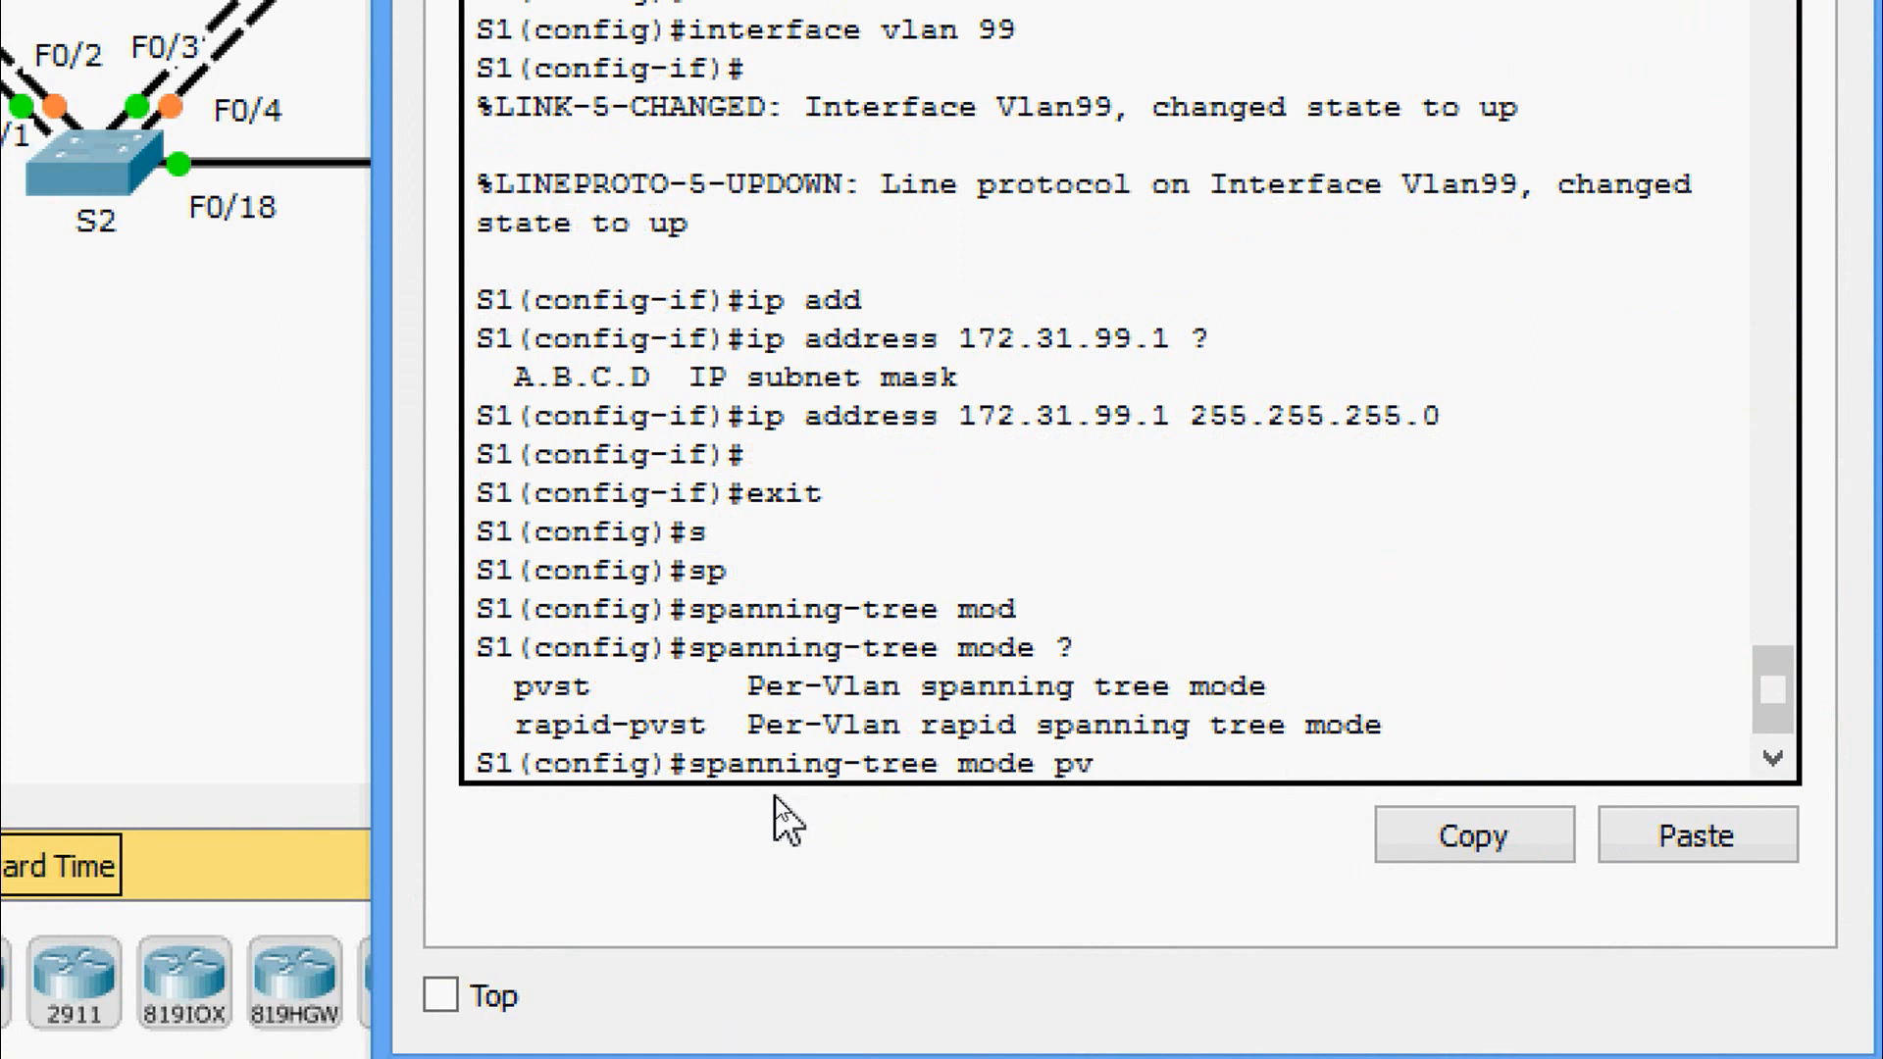
text(s)
key(Tab)
key(Return)
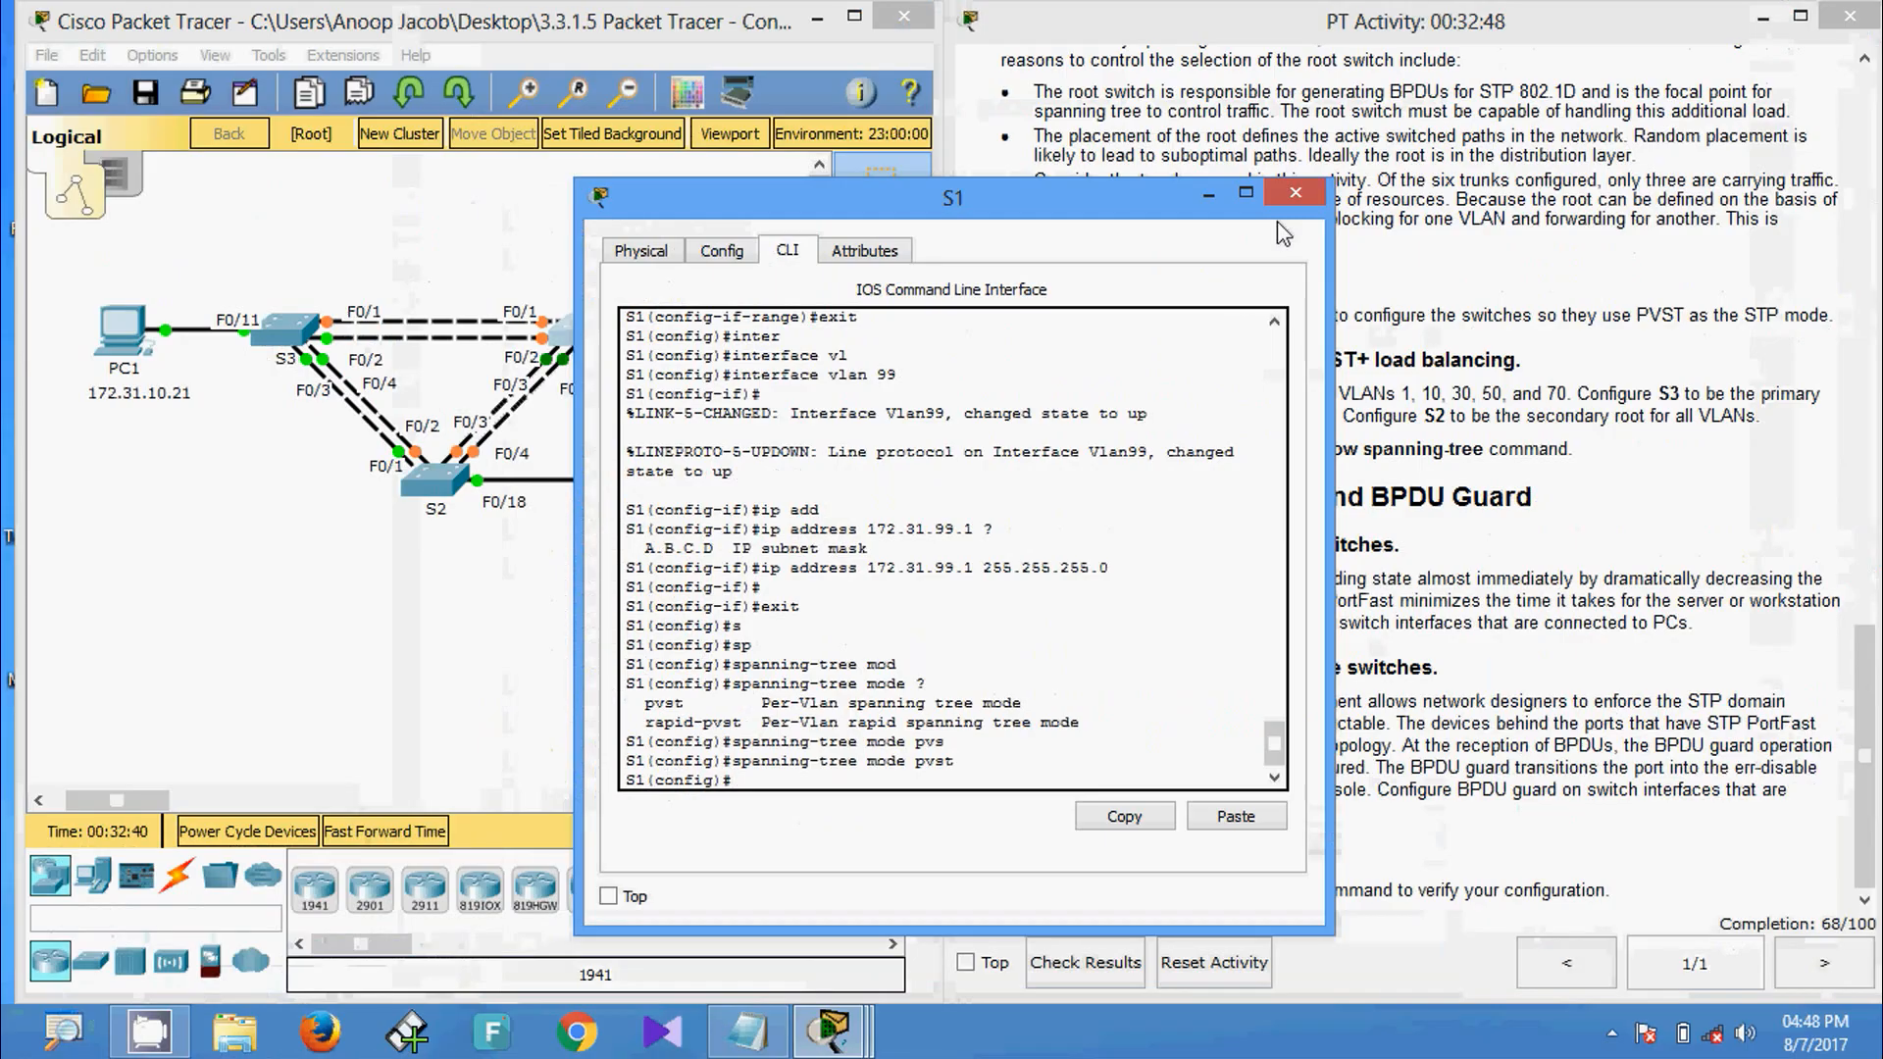
click(1295, 193)
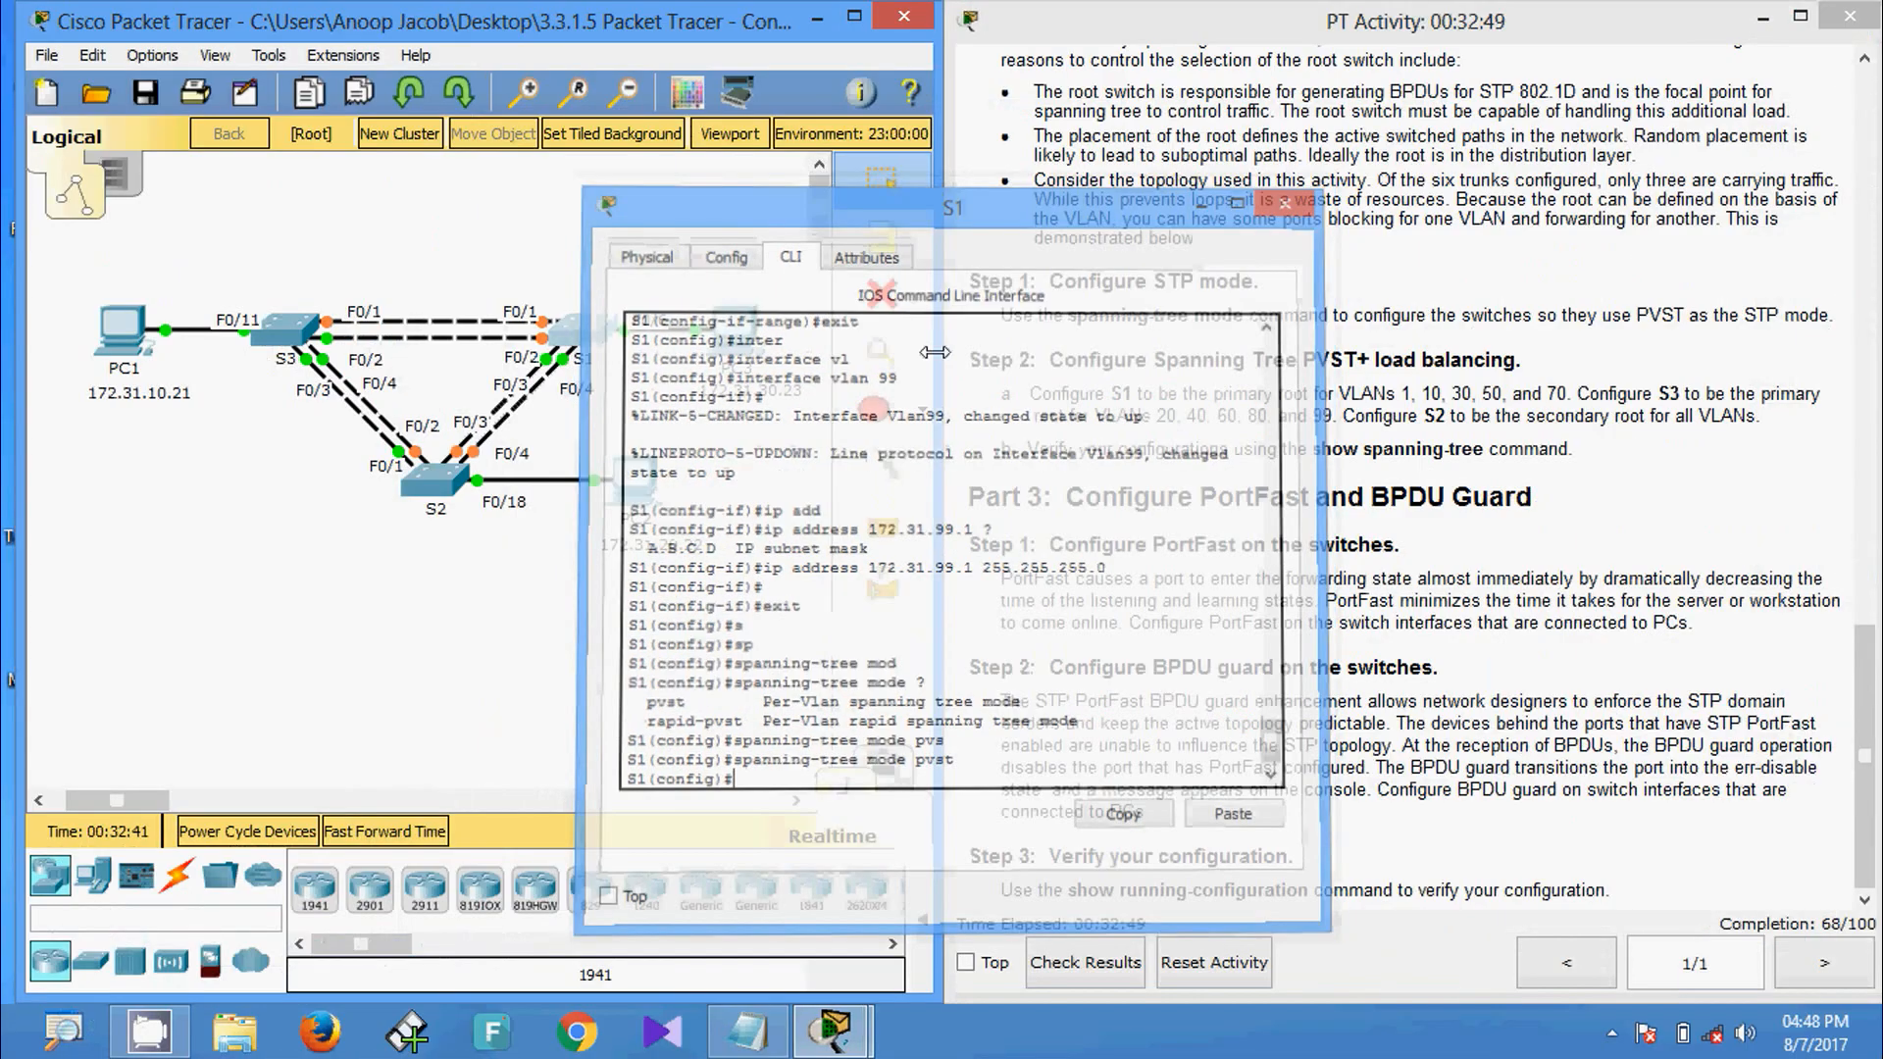
Open the command line of switch S2, leave interface configuration and set the spanning-tree mode to pvst.
click(428, 480)
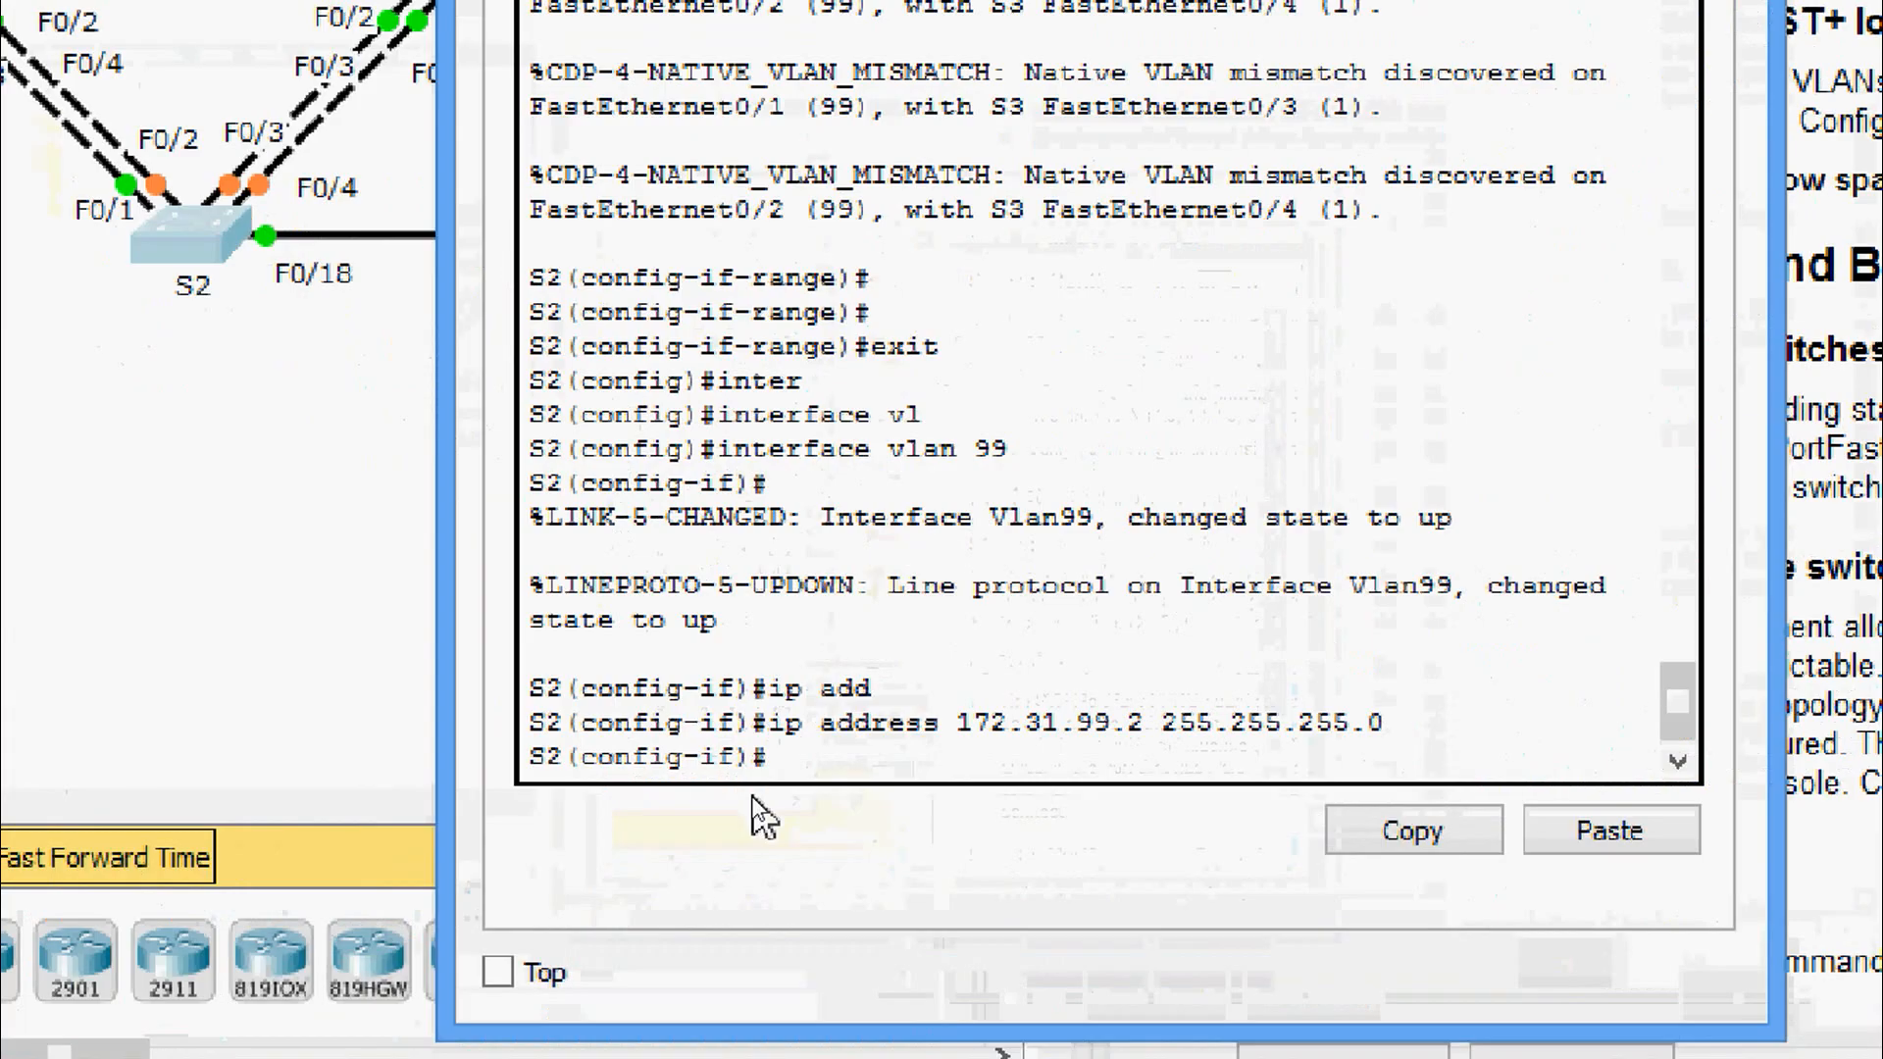
text(exit)
key(Return)
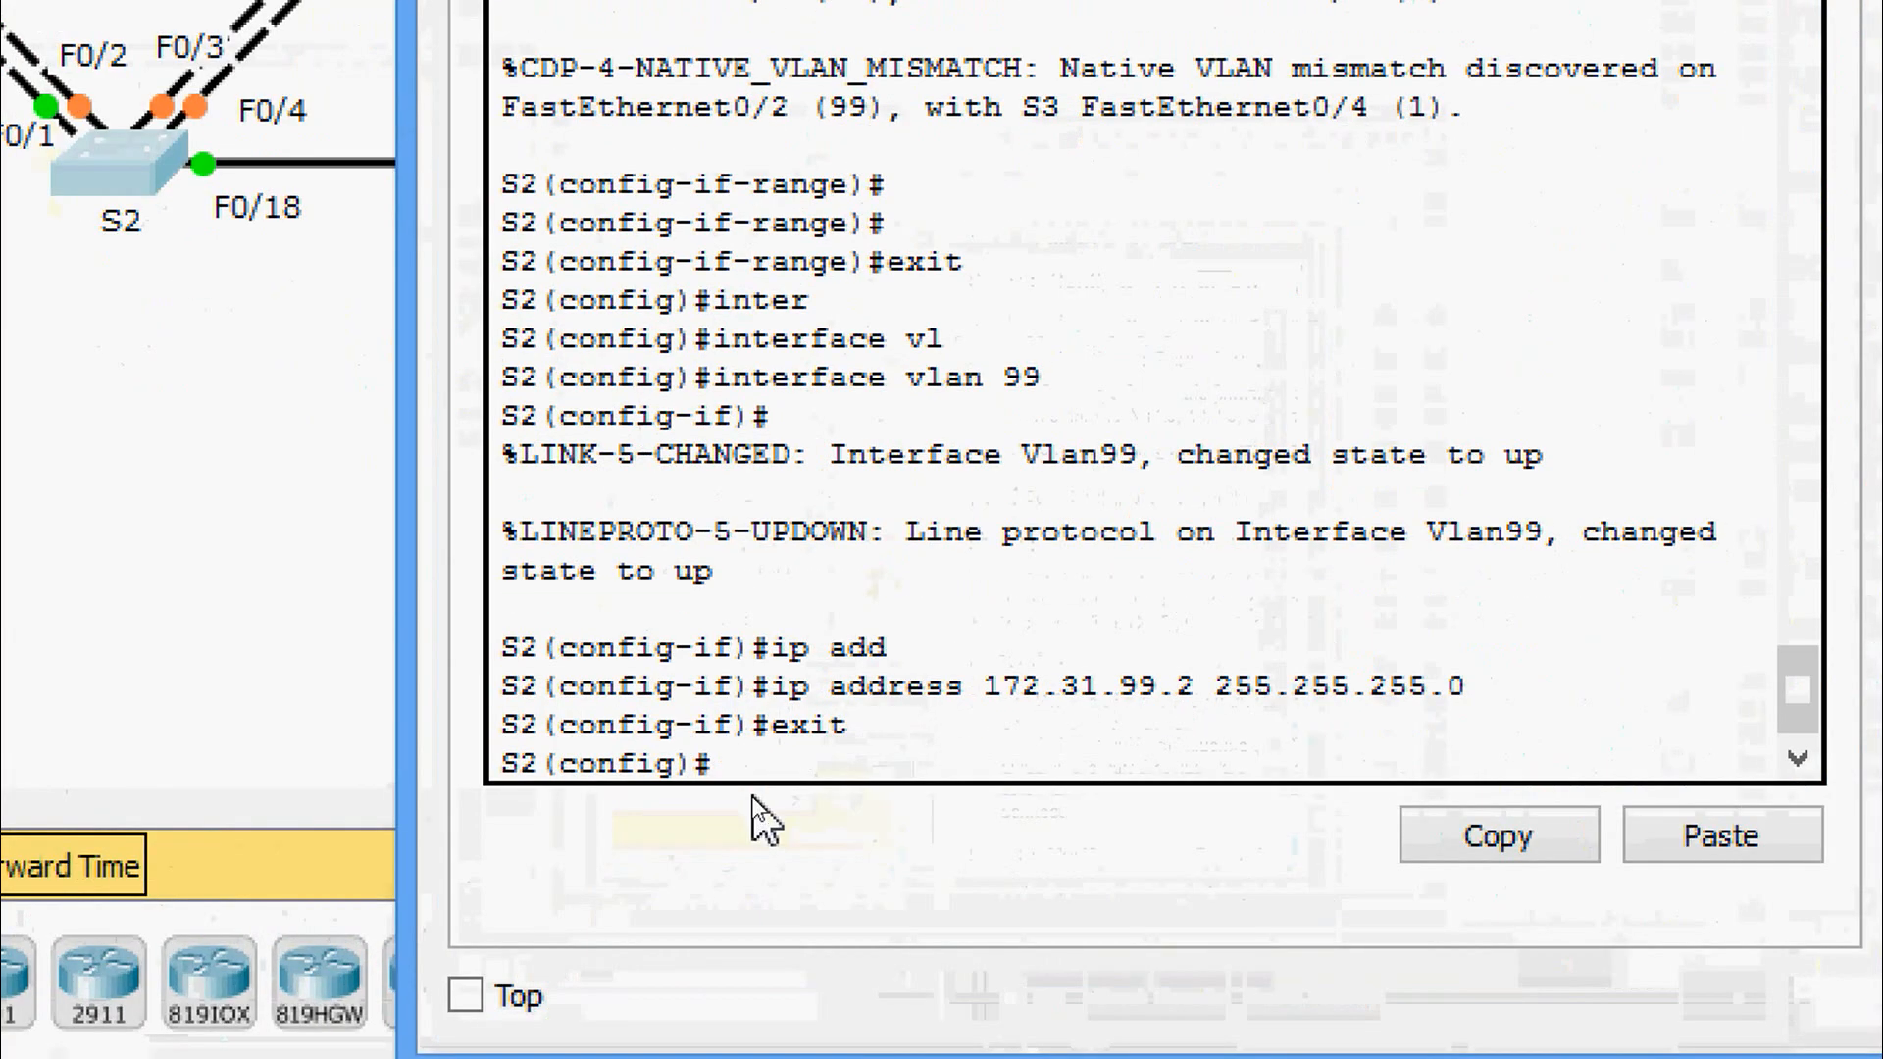
text(sp)
key(Tab)
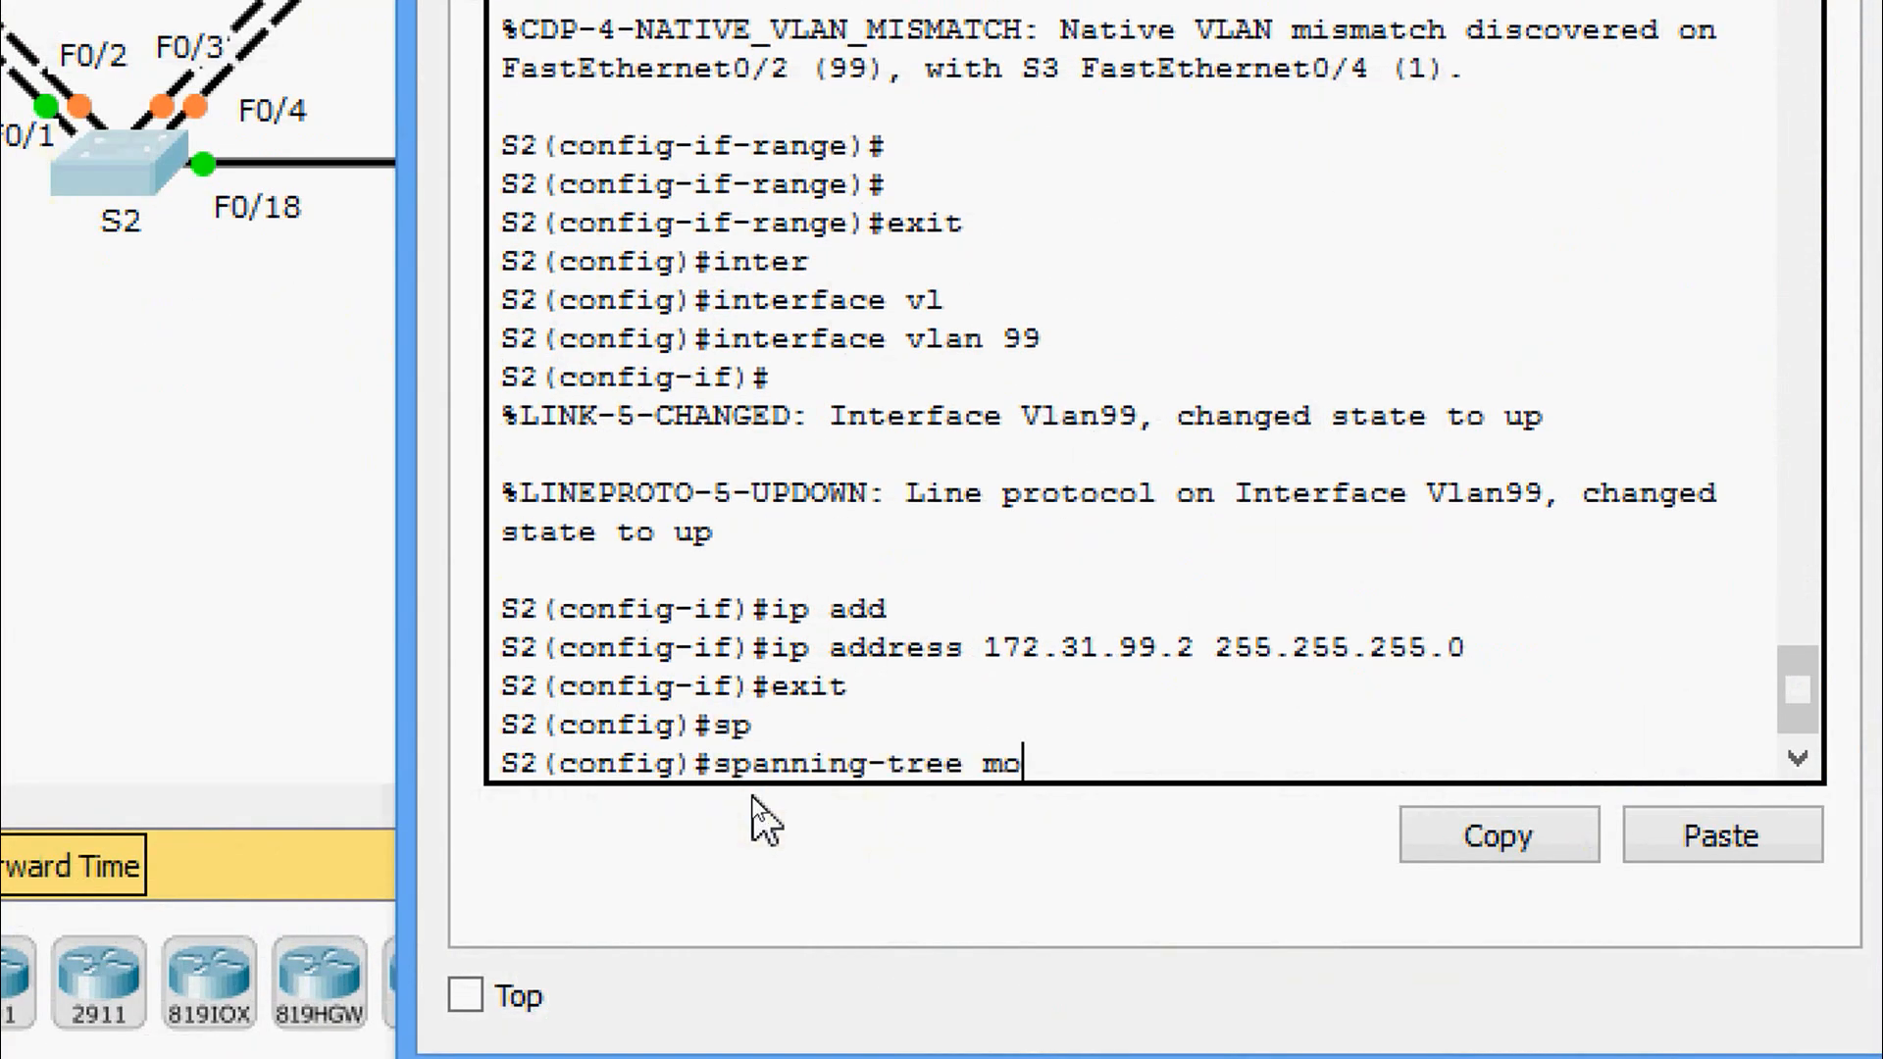
text(mo)
key(Tab)
text(pa)
key(Tab)
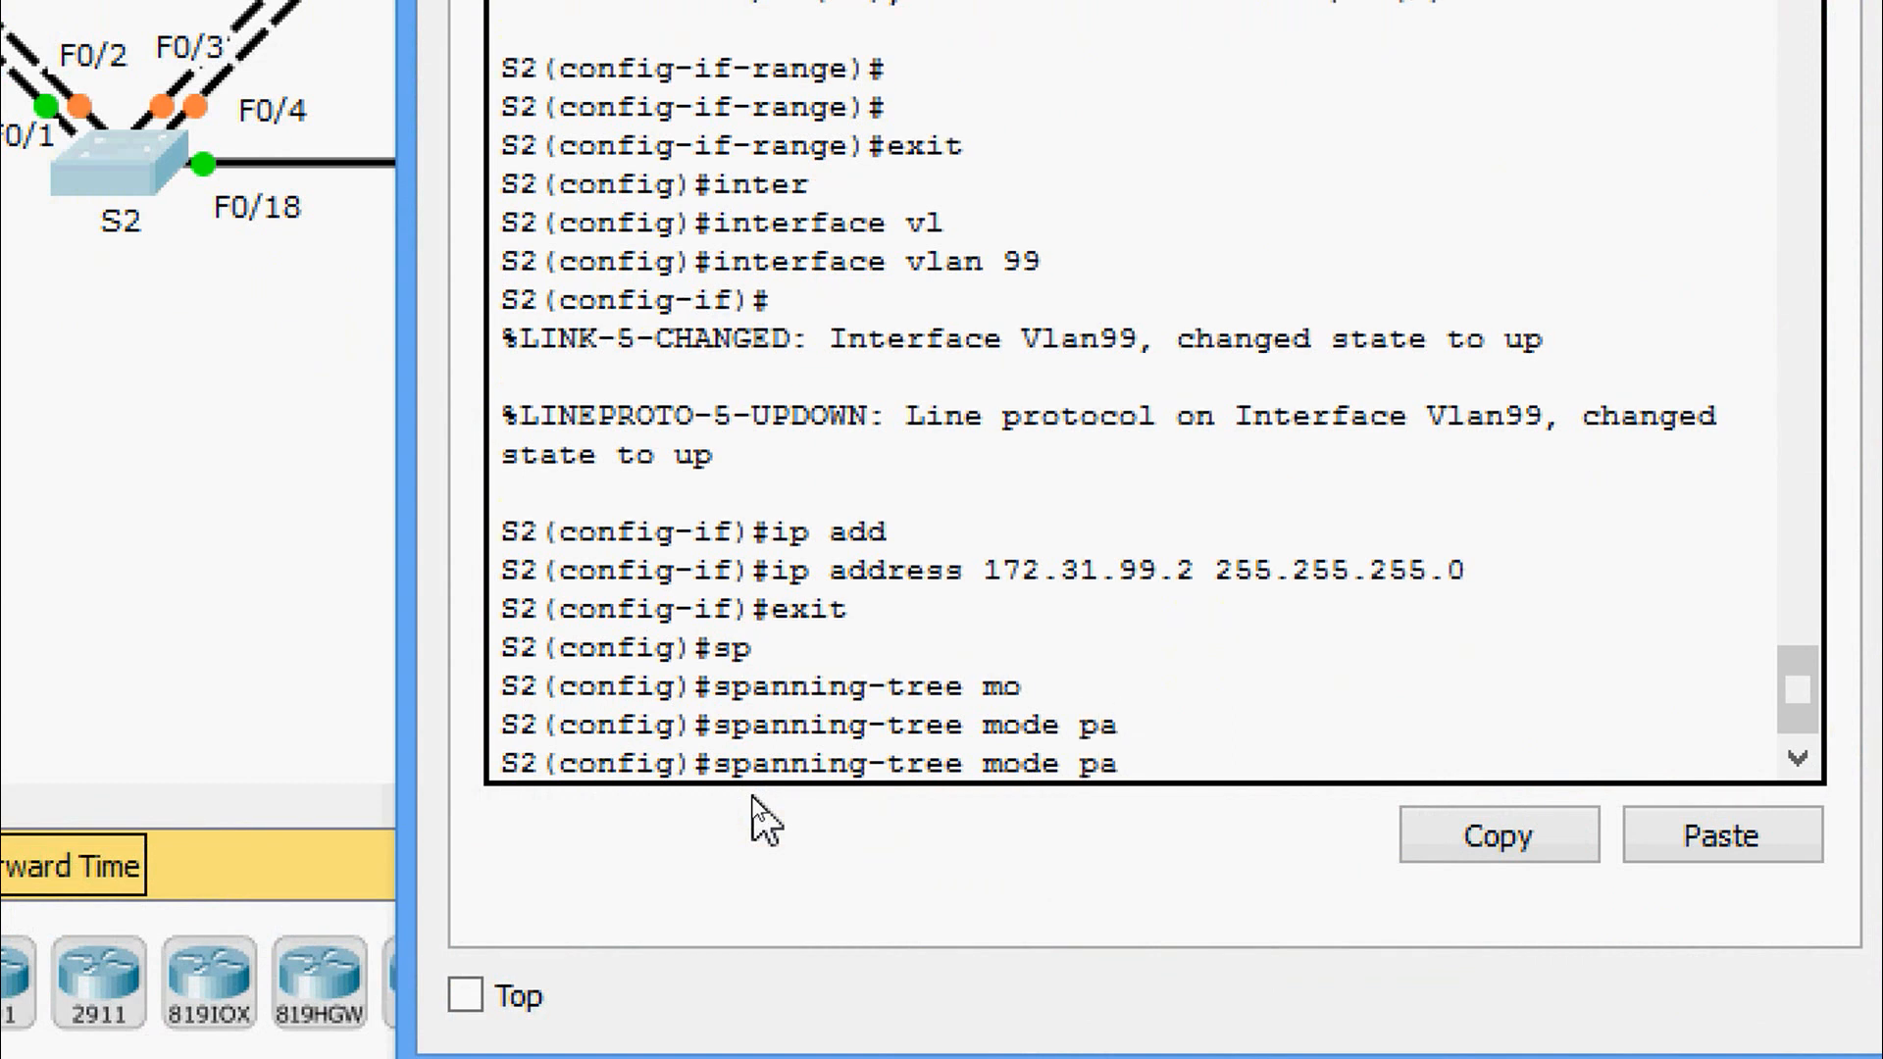
text(v)
key(Tab)
key(Return)
key(Return)
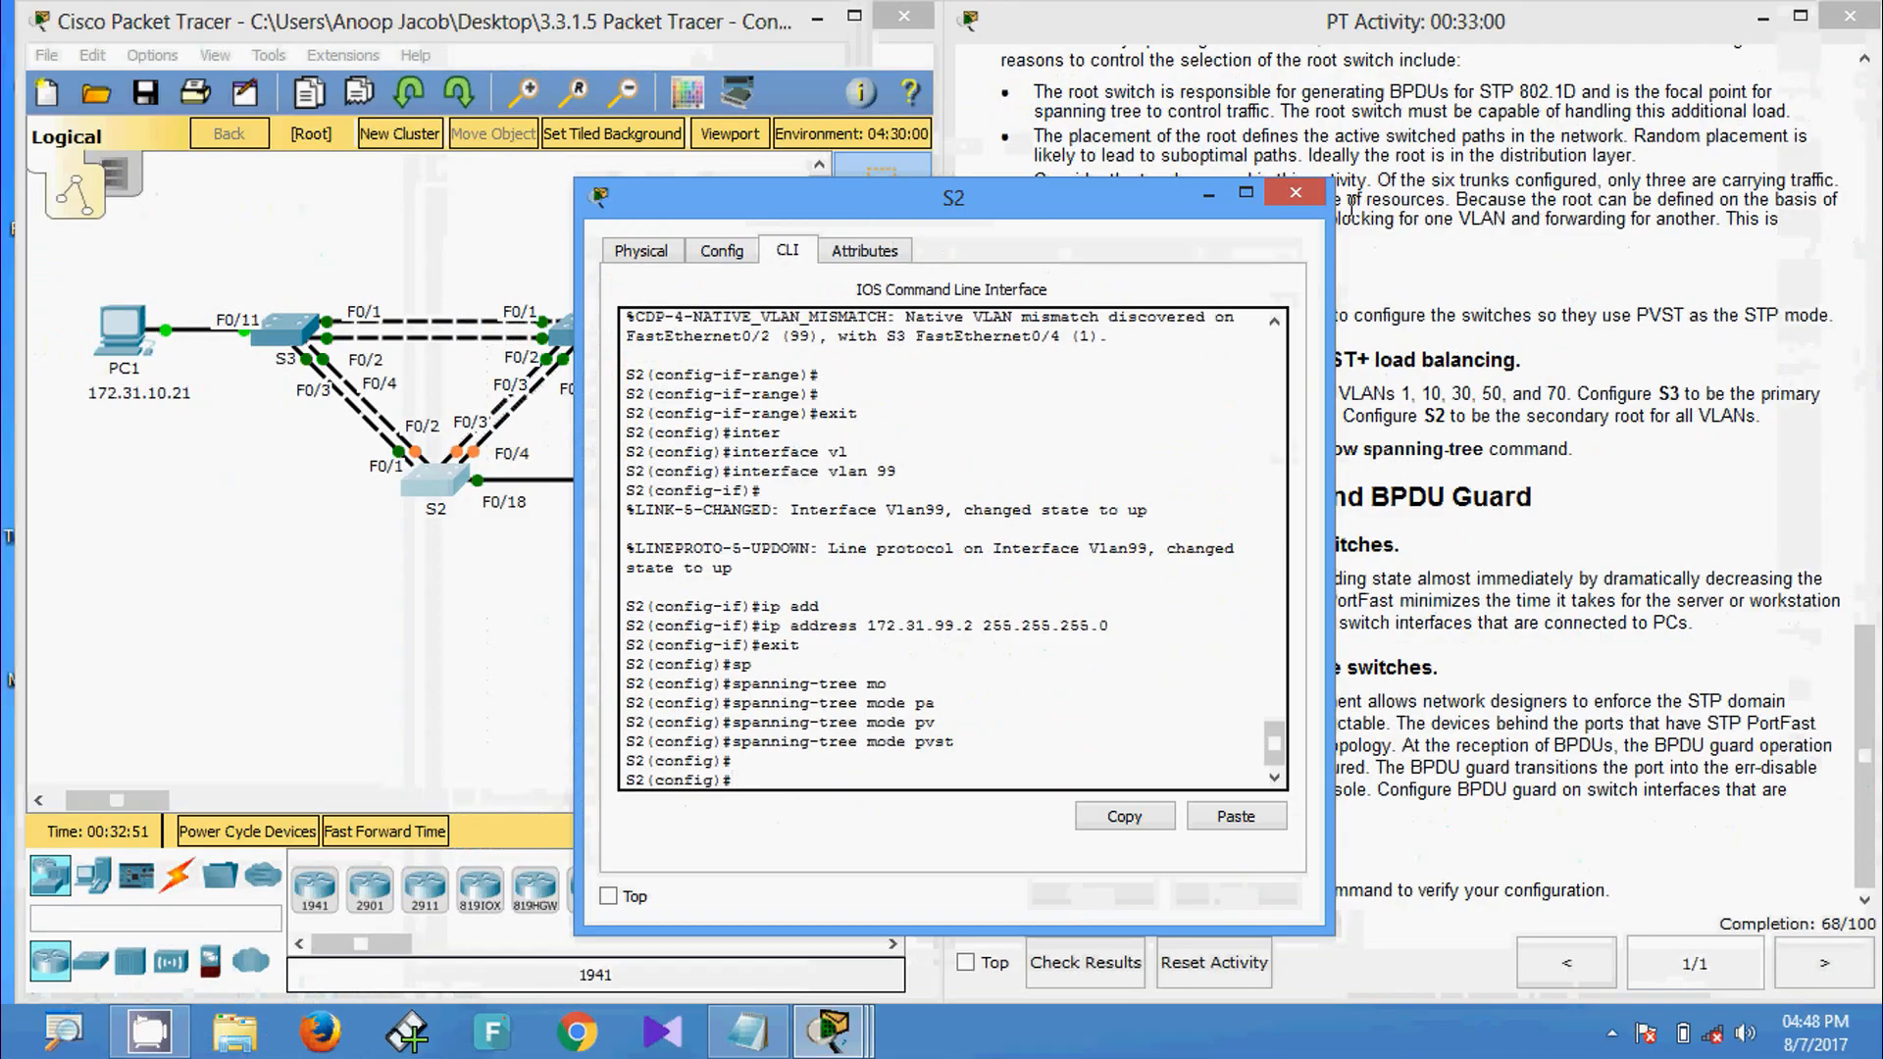
Close the window of switch S2, open the command line of switch S3 and leave interface configuration mode.
click(1312, 203)
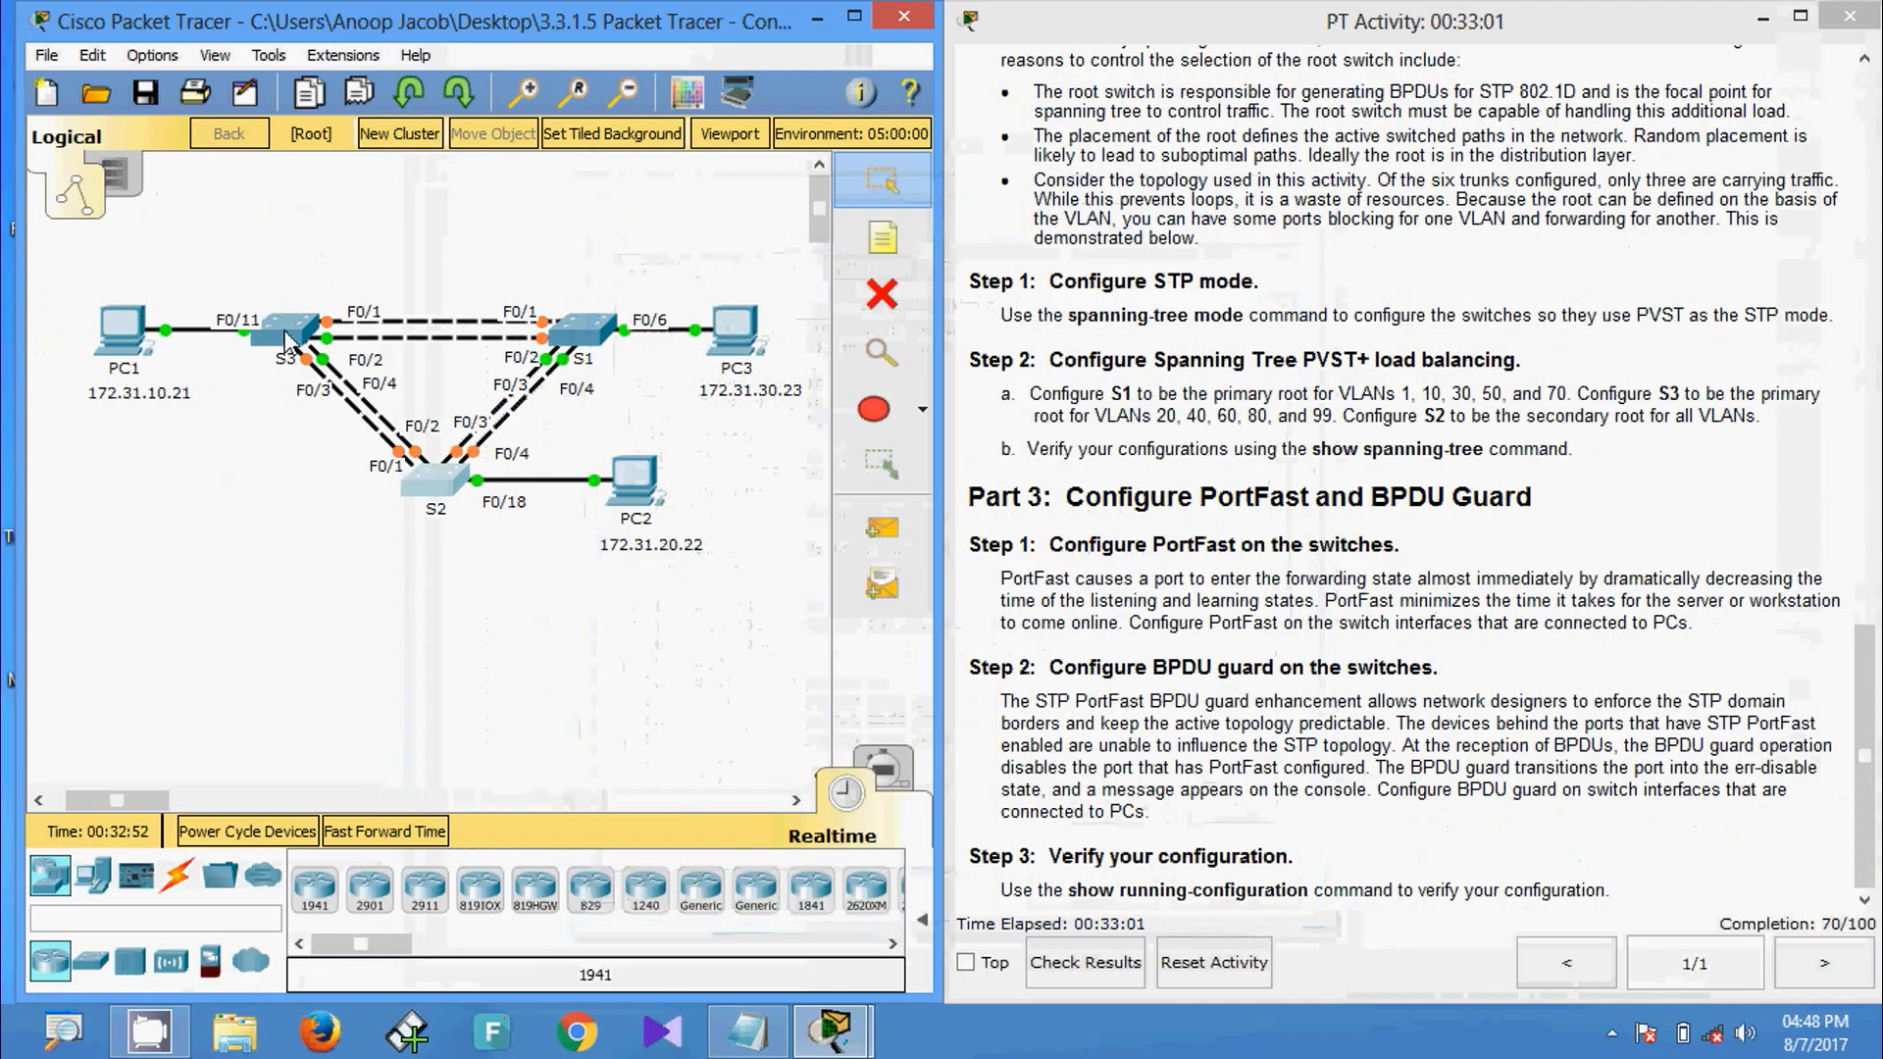
click(287, 342)
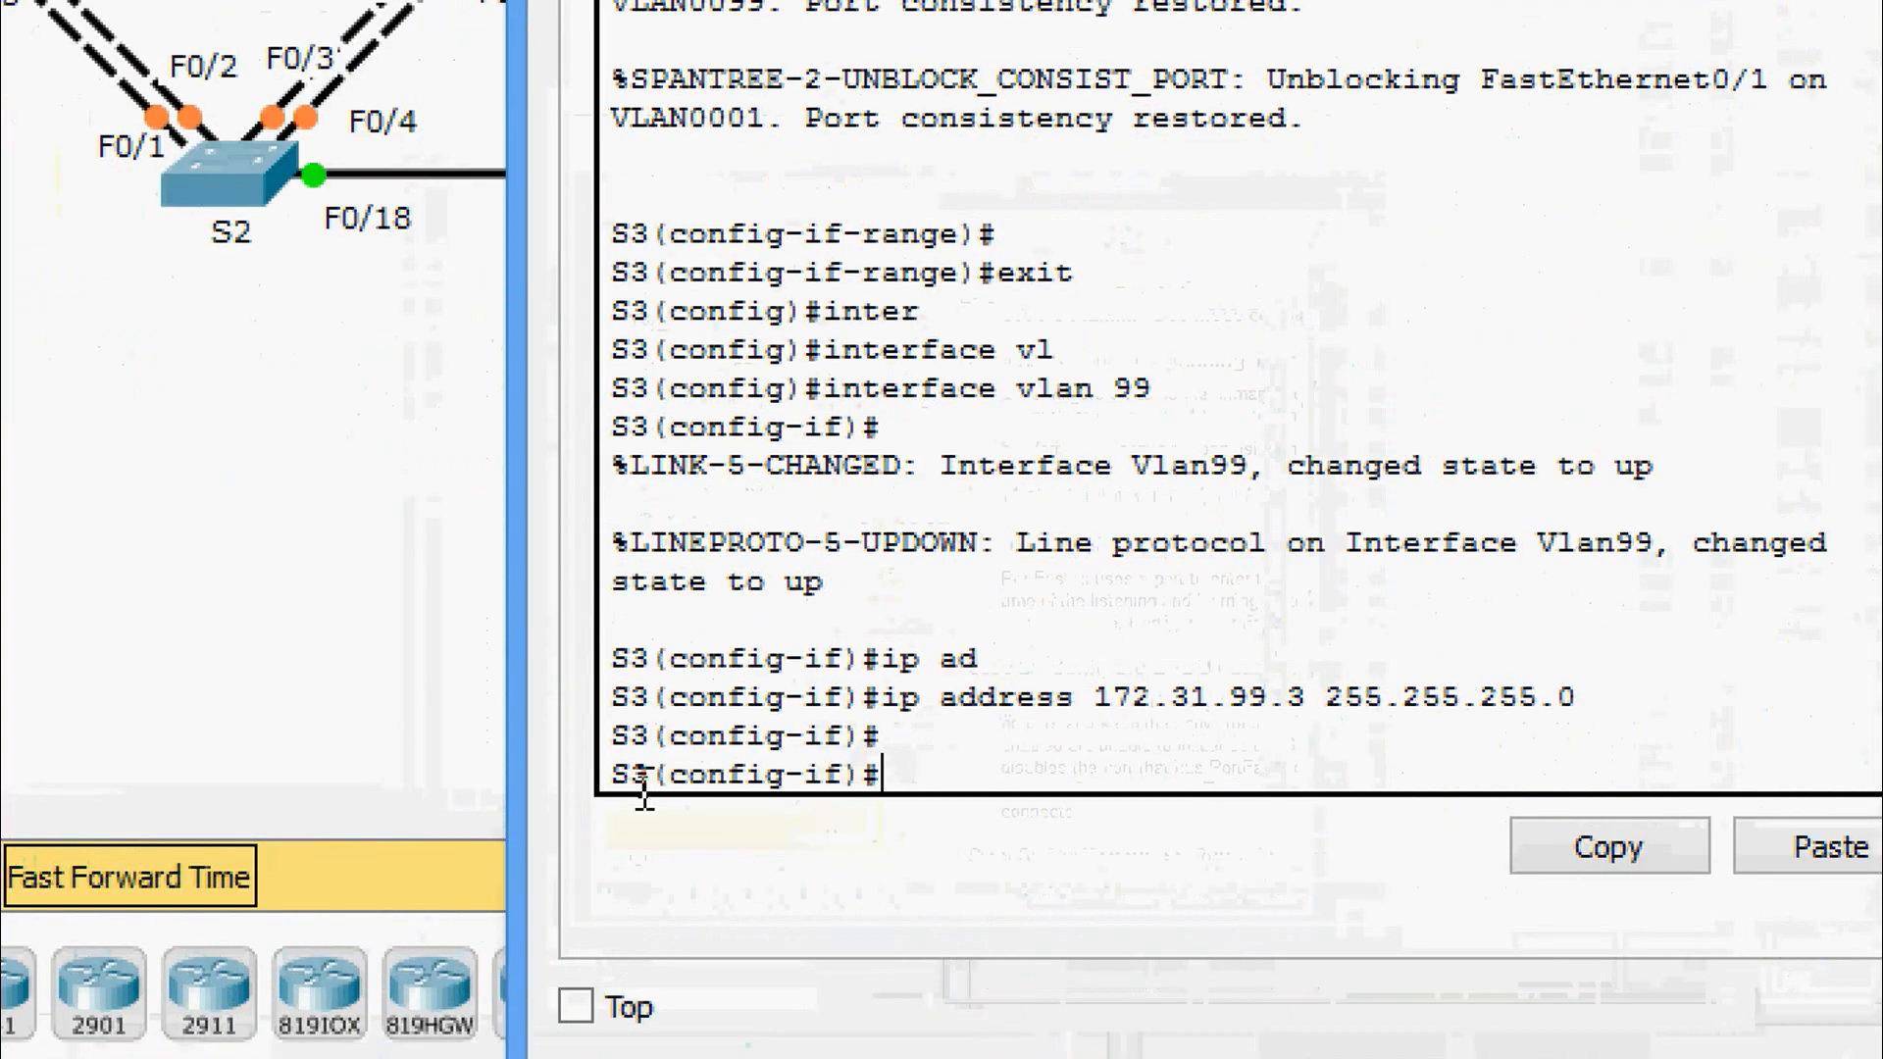
text(exit)
key(Return)
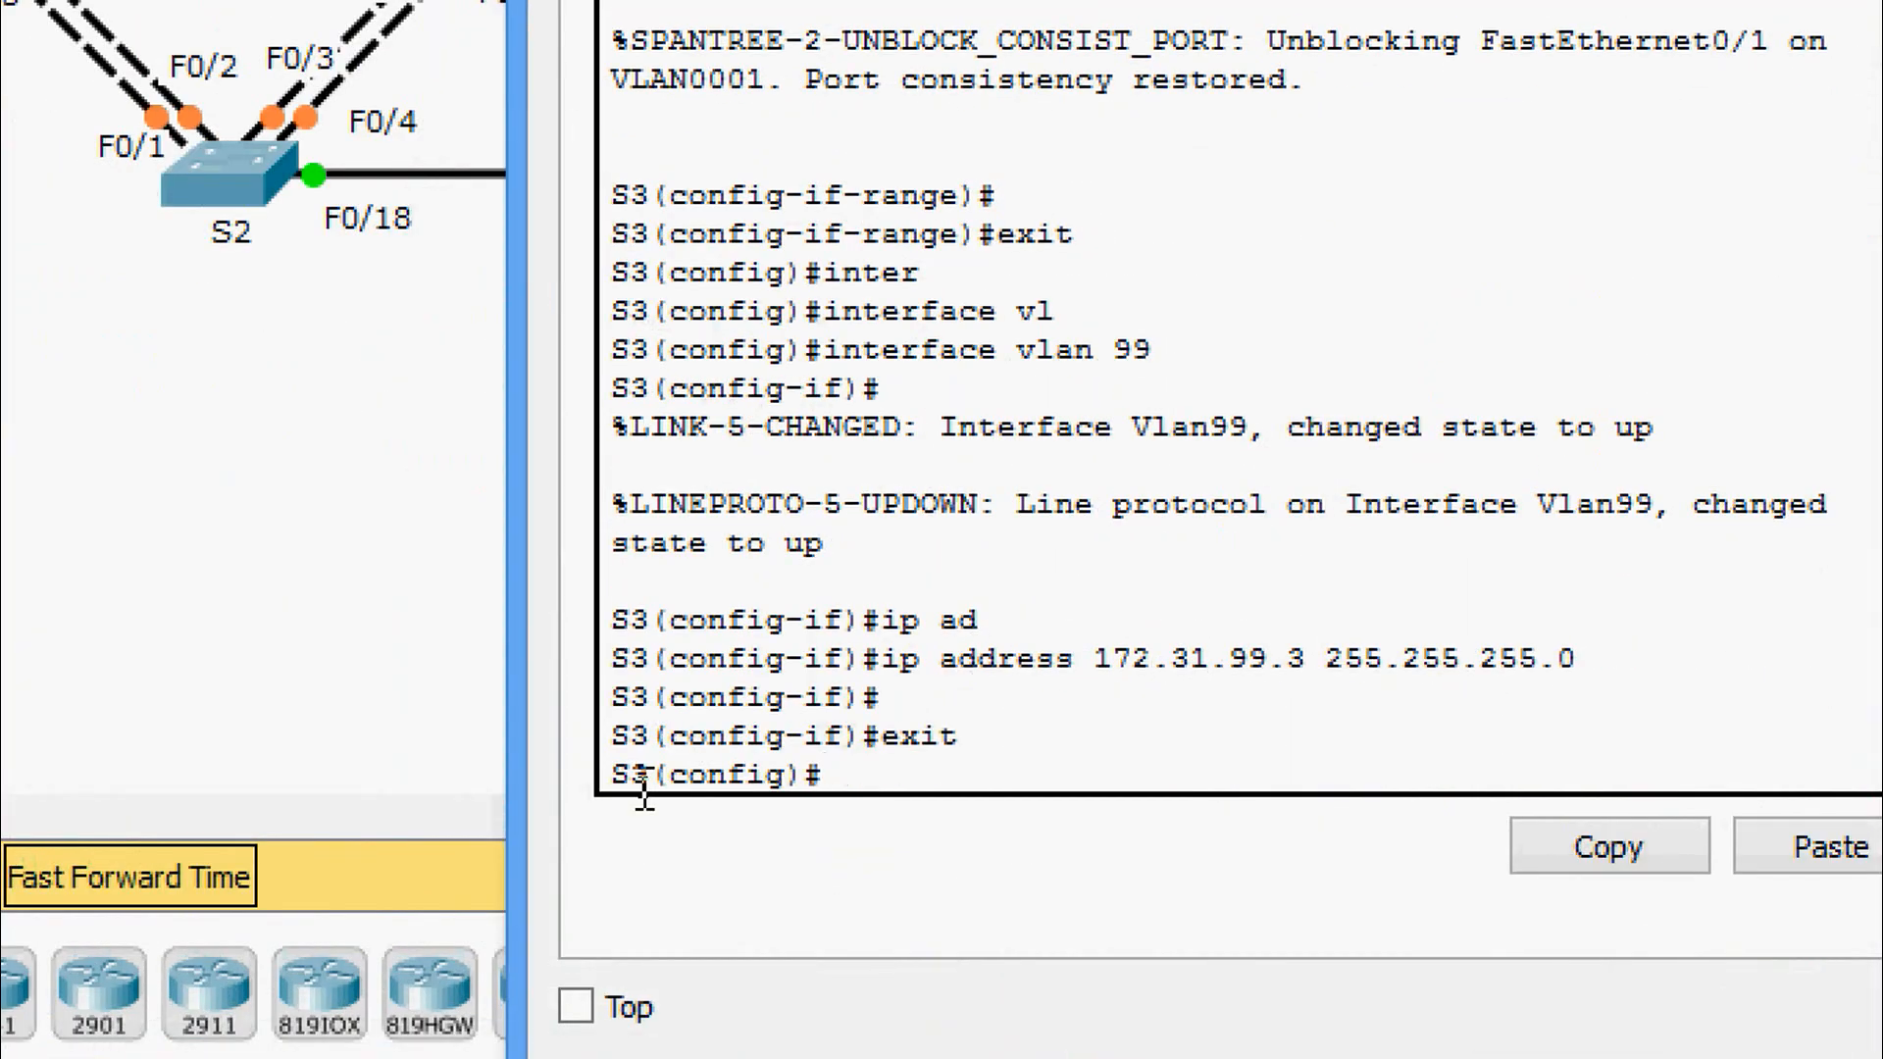
Set the spanning-tree mode of switch S3 to pvst in global configuration.
text(sp)
key(Tab)
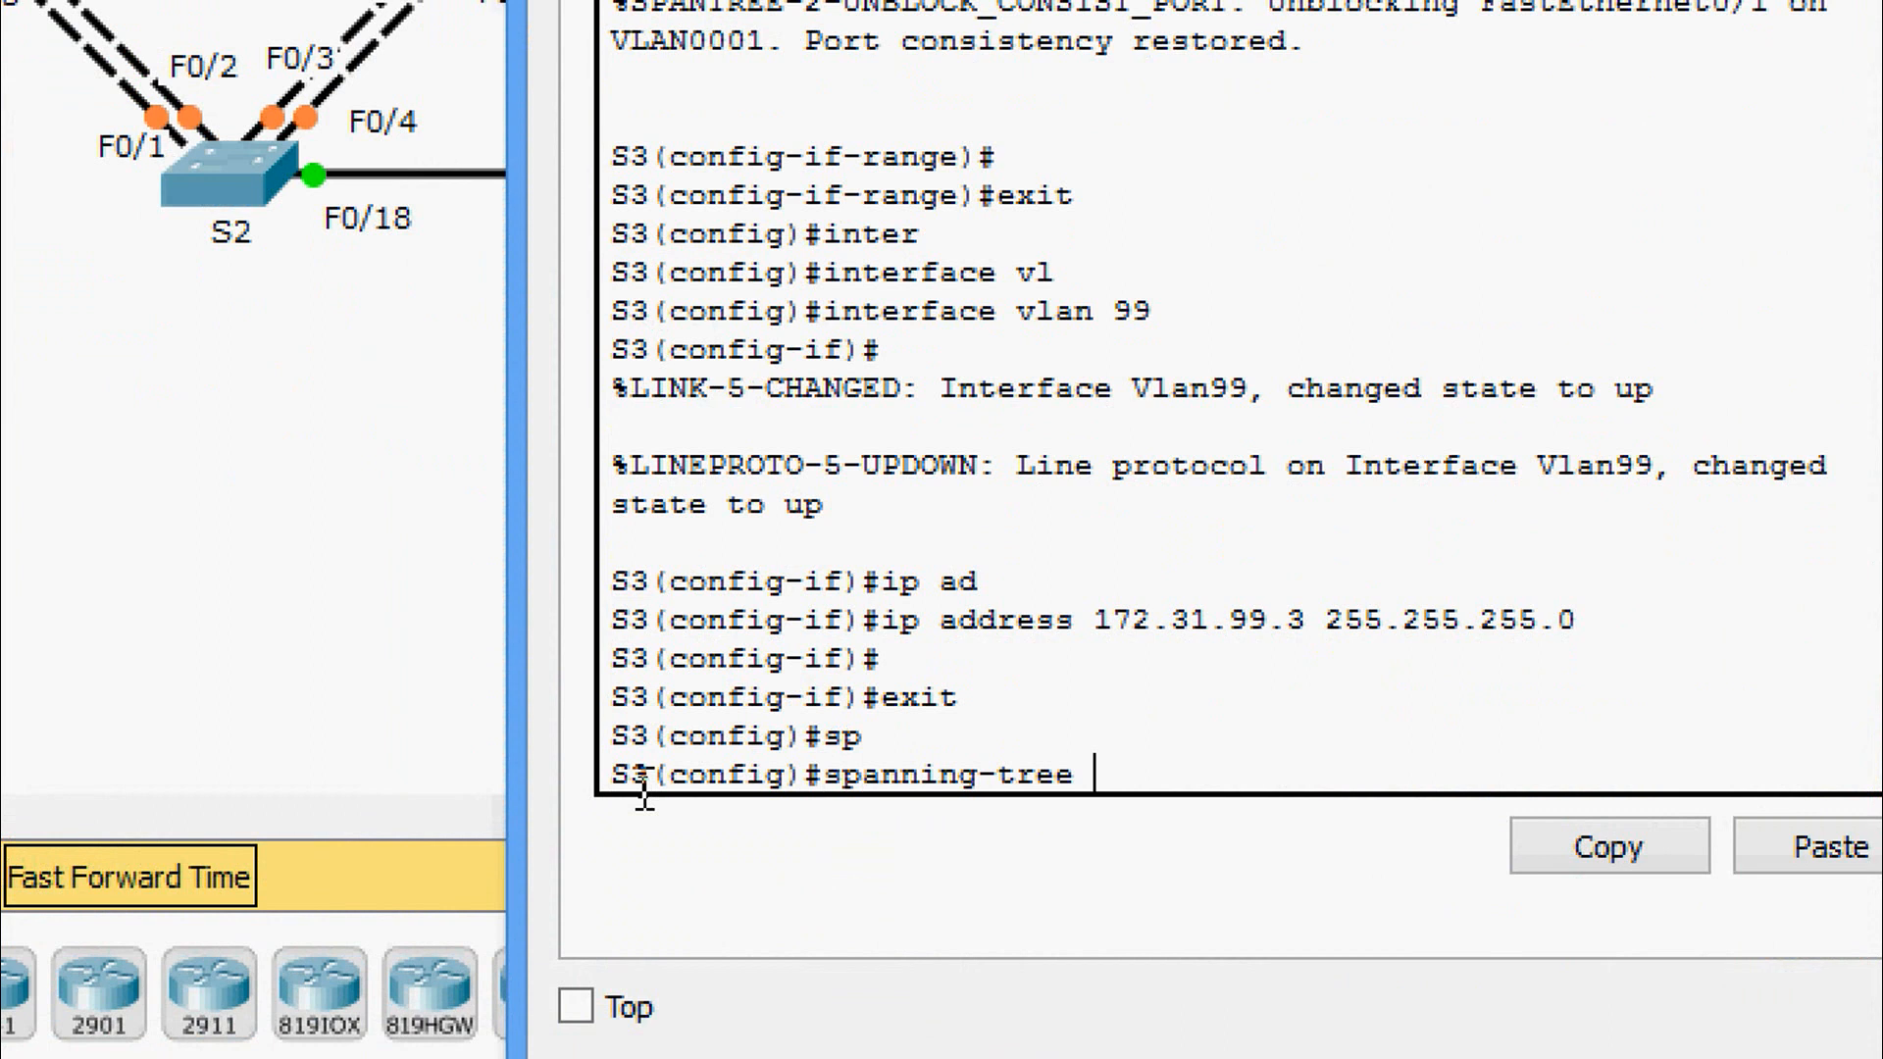
text(mo)
key(Tab)
text(pv)
key(Tab)
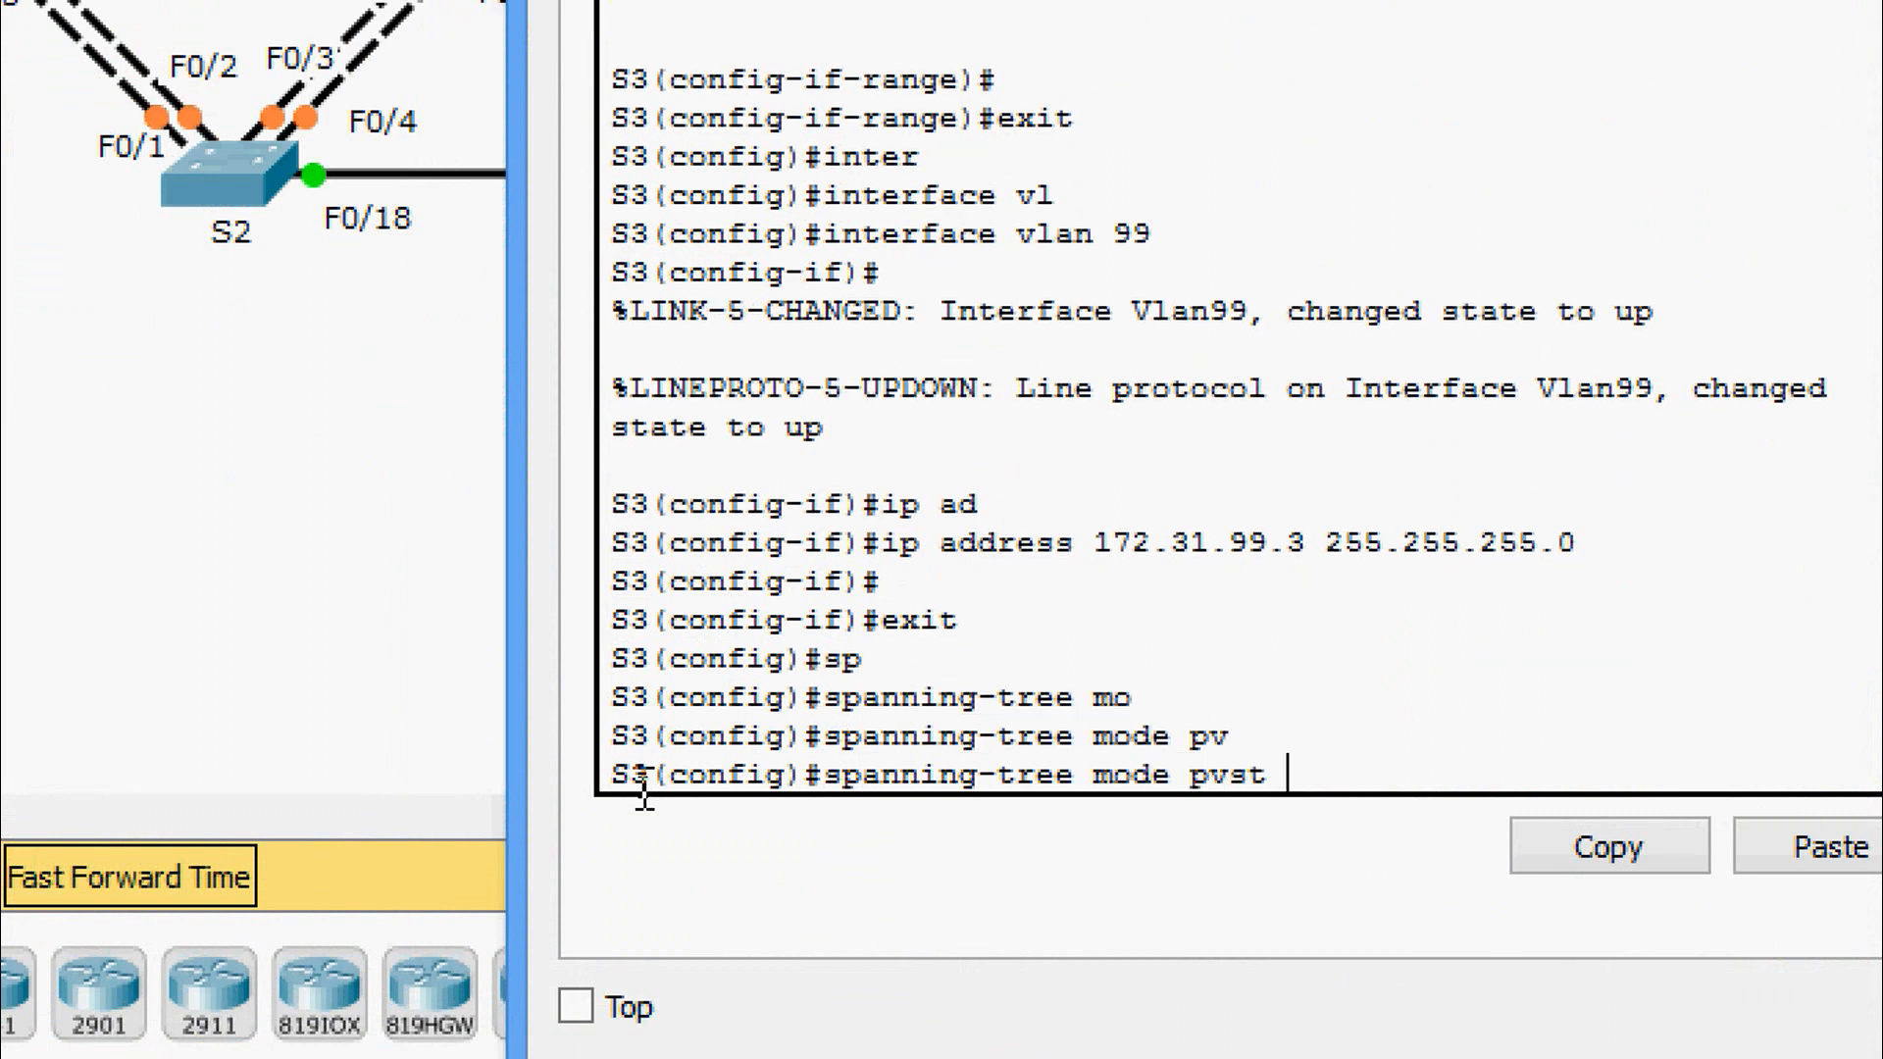
key(Return)
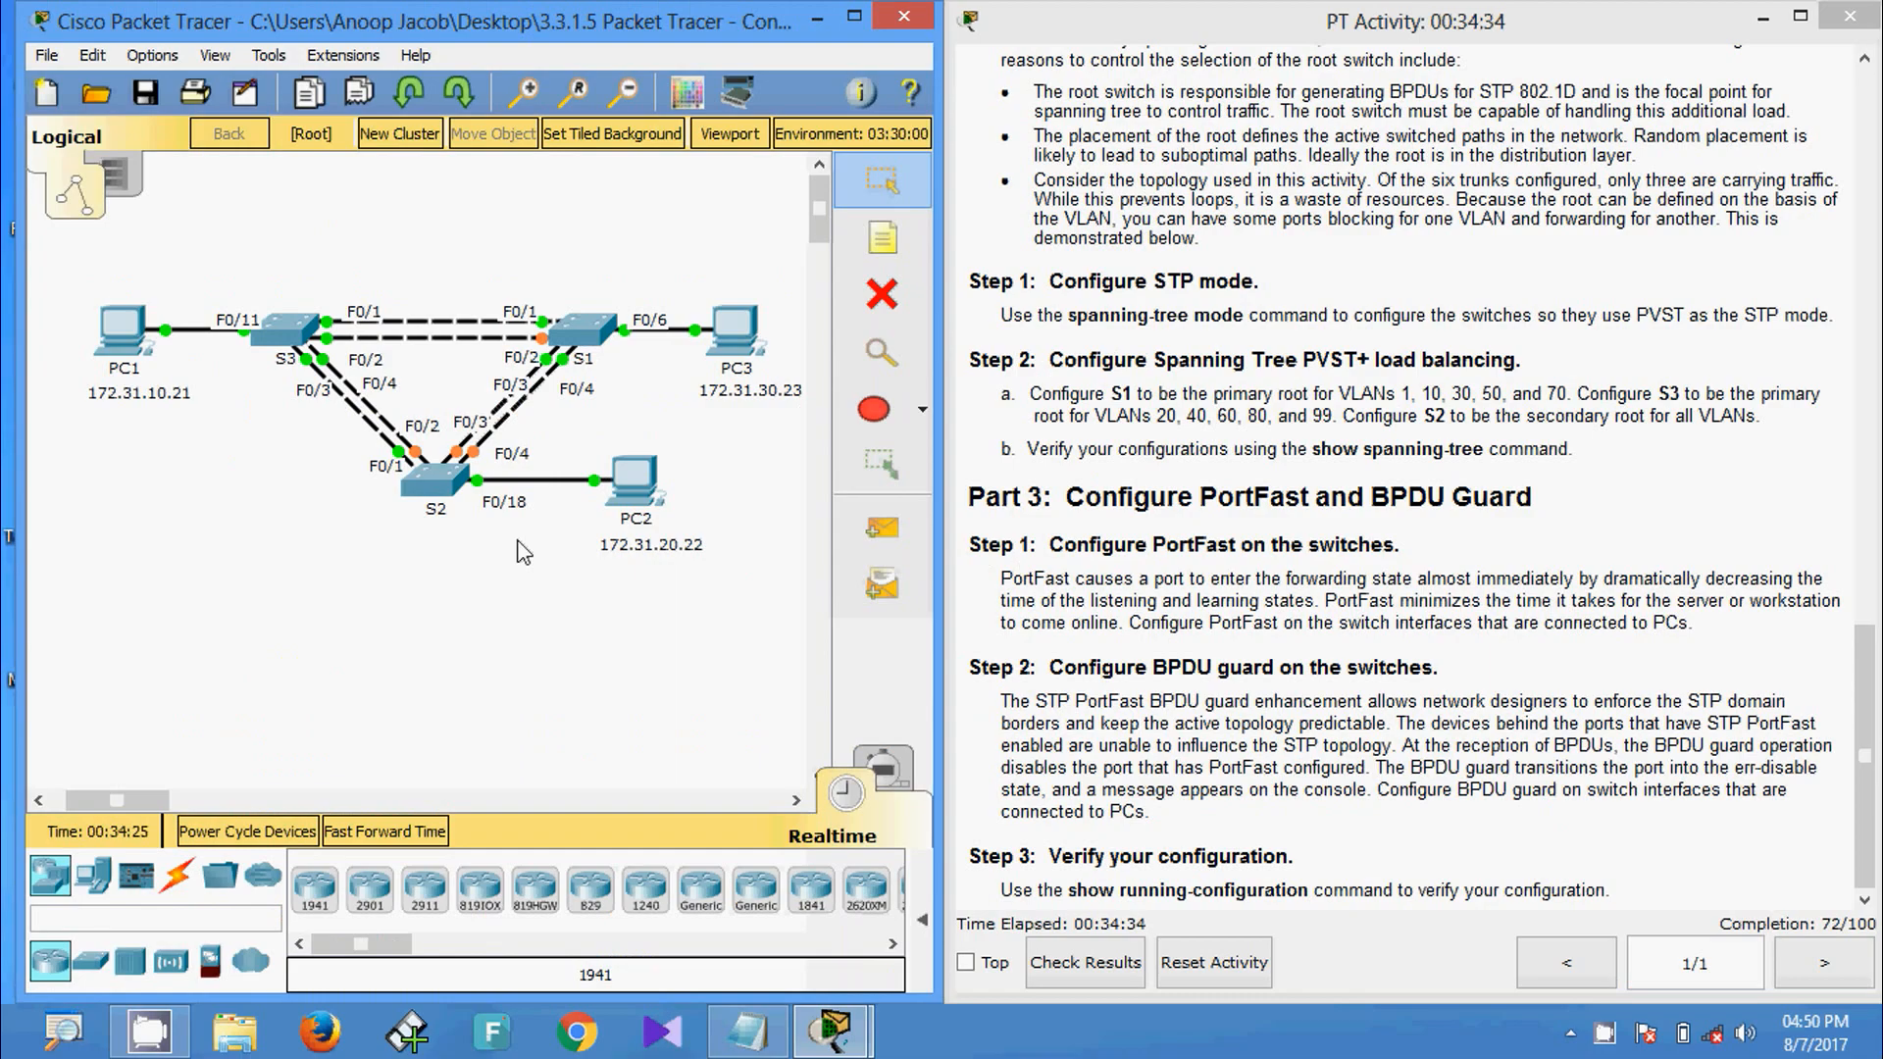
On switch S1, configure the spanning-tree primary root for VLANs 1, 10, 30, 50 and 70.
click(583, 333)
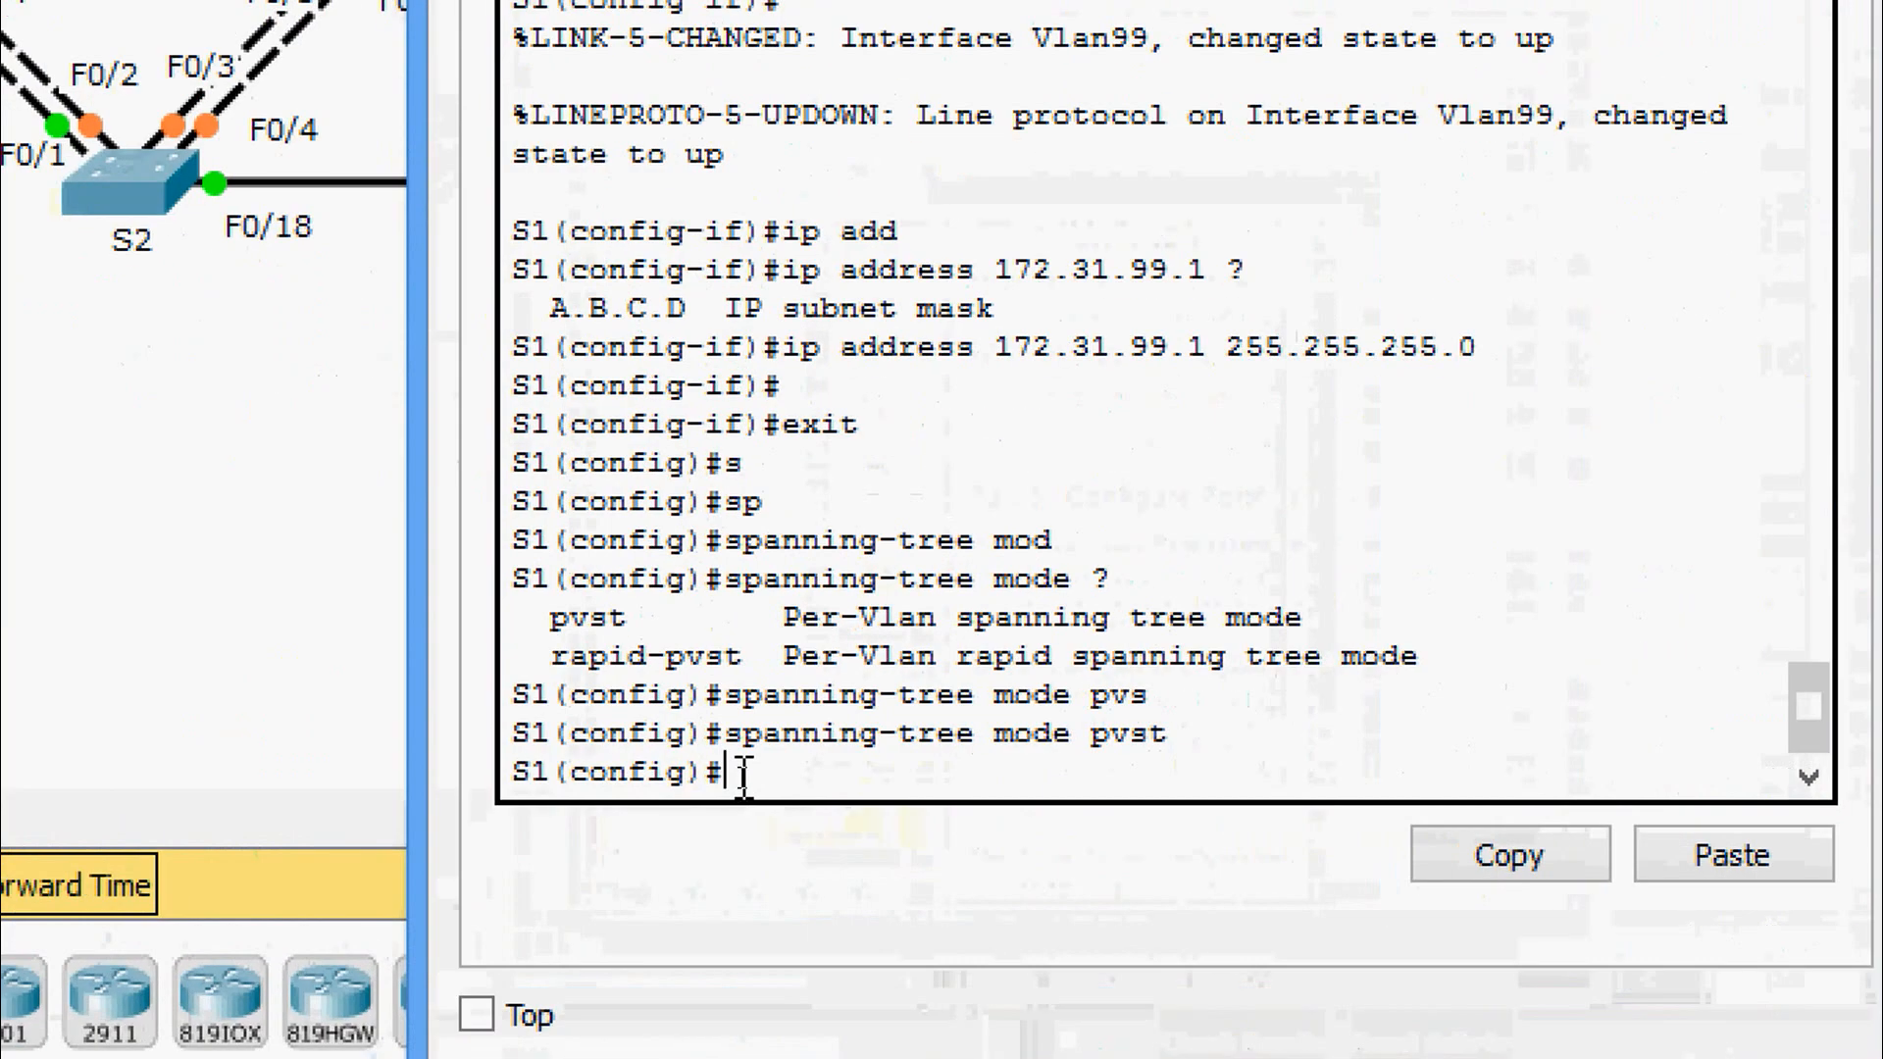
text(sp)
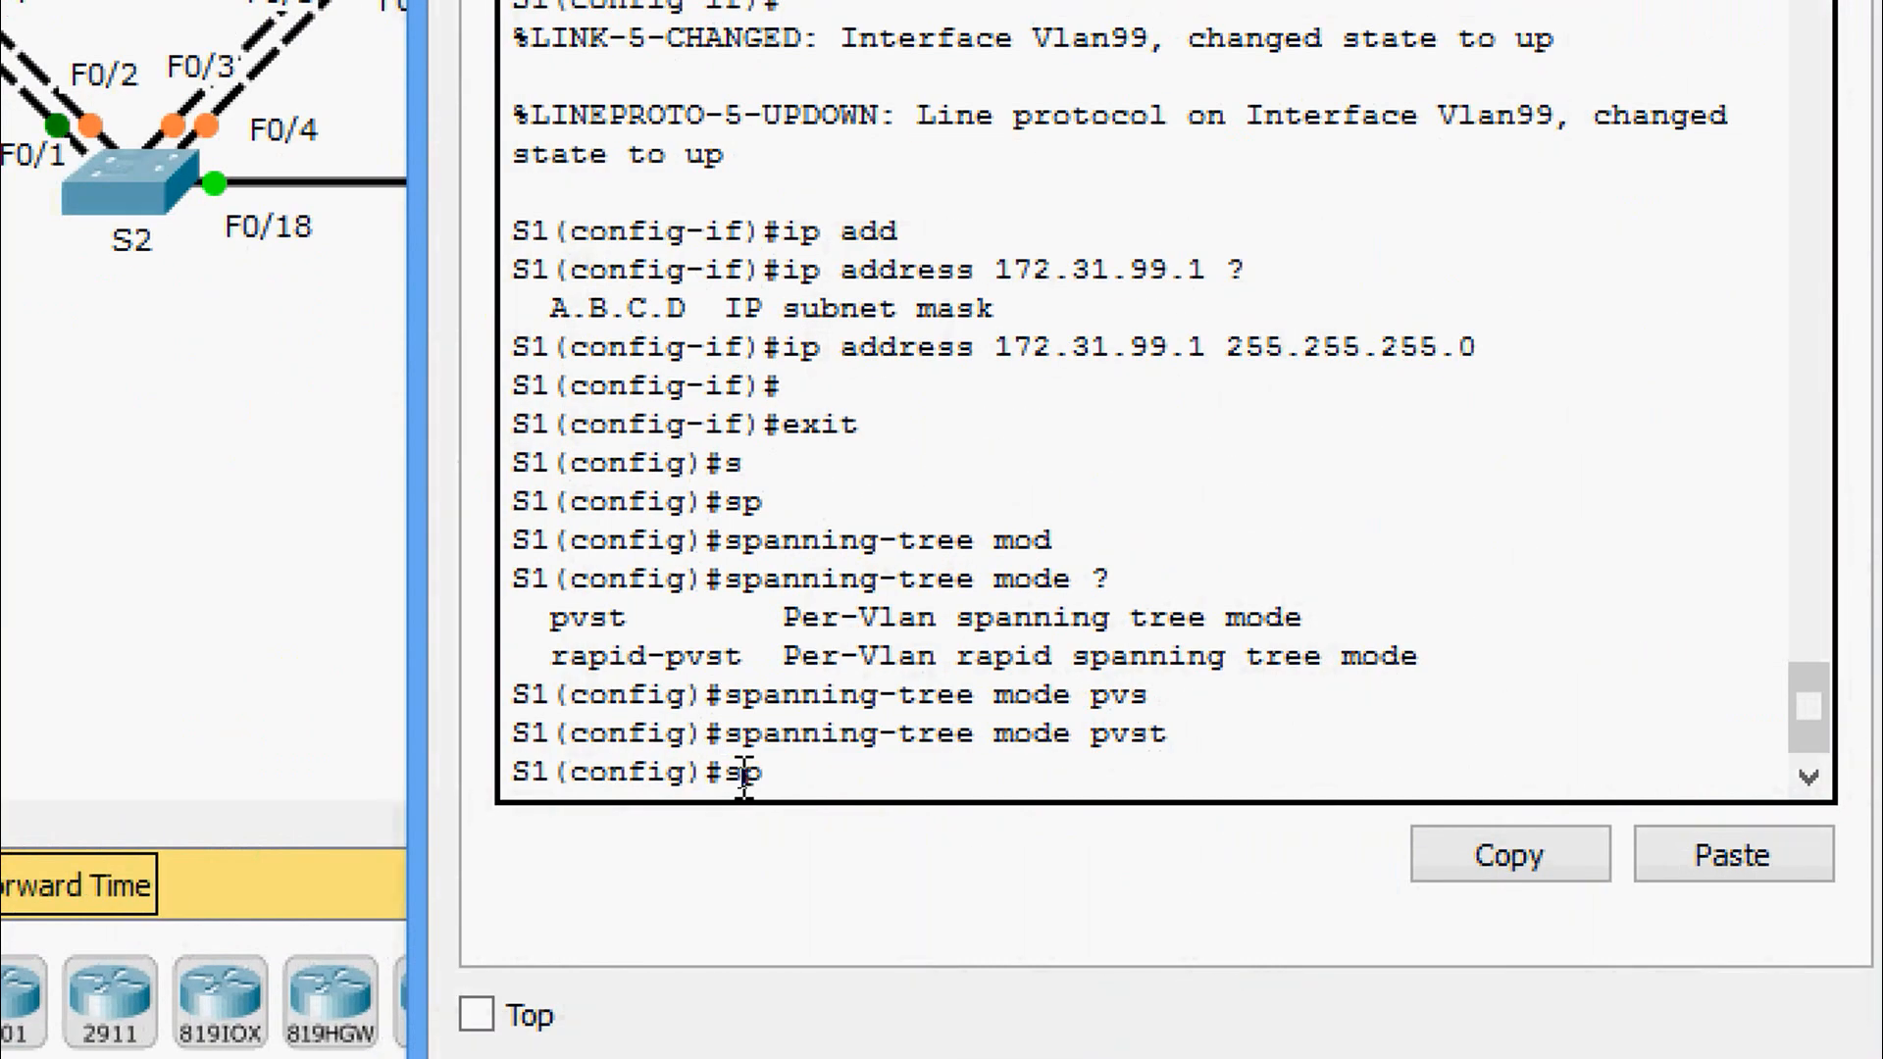
key(Tab)
text(vl)
key(Tab)
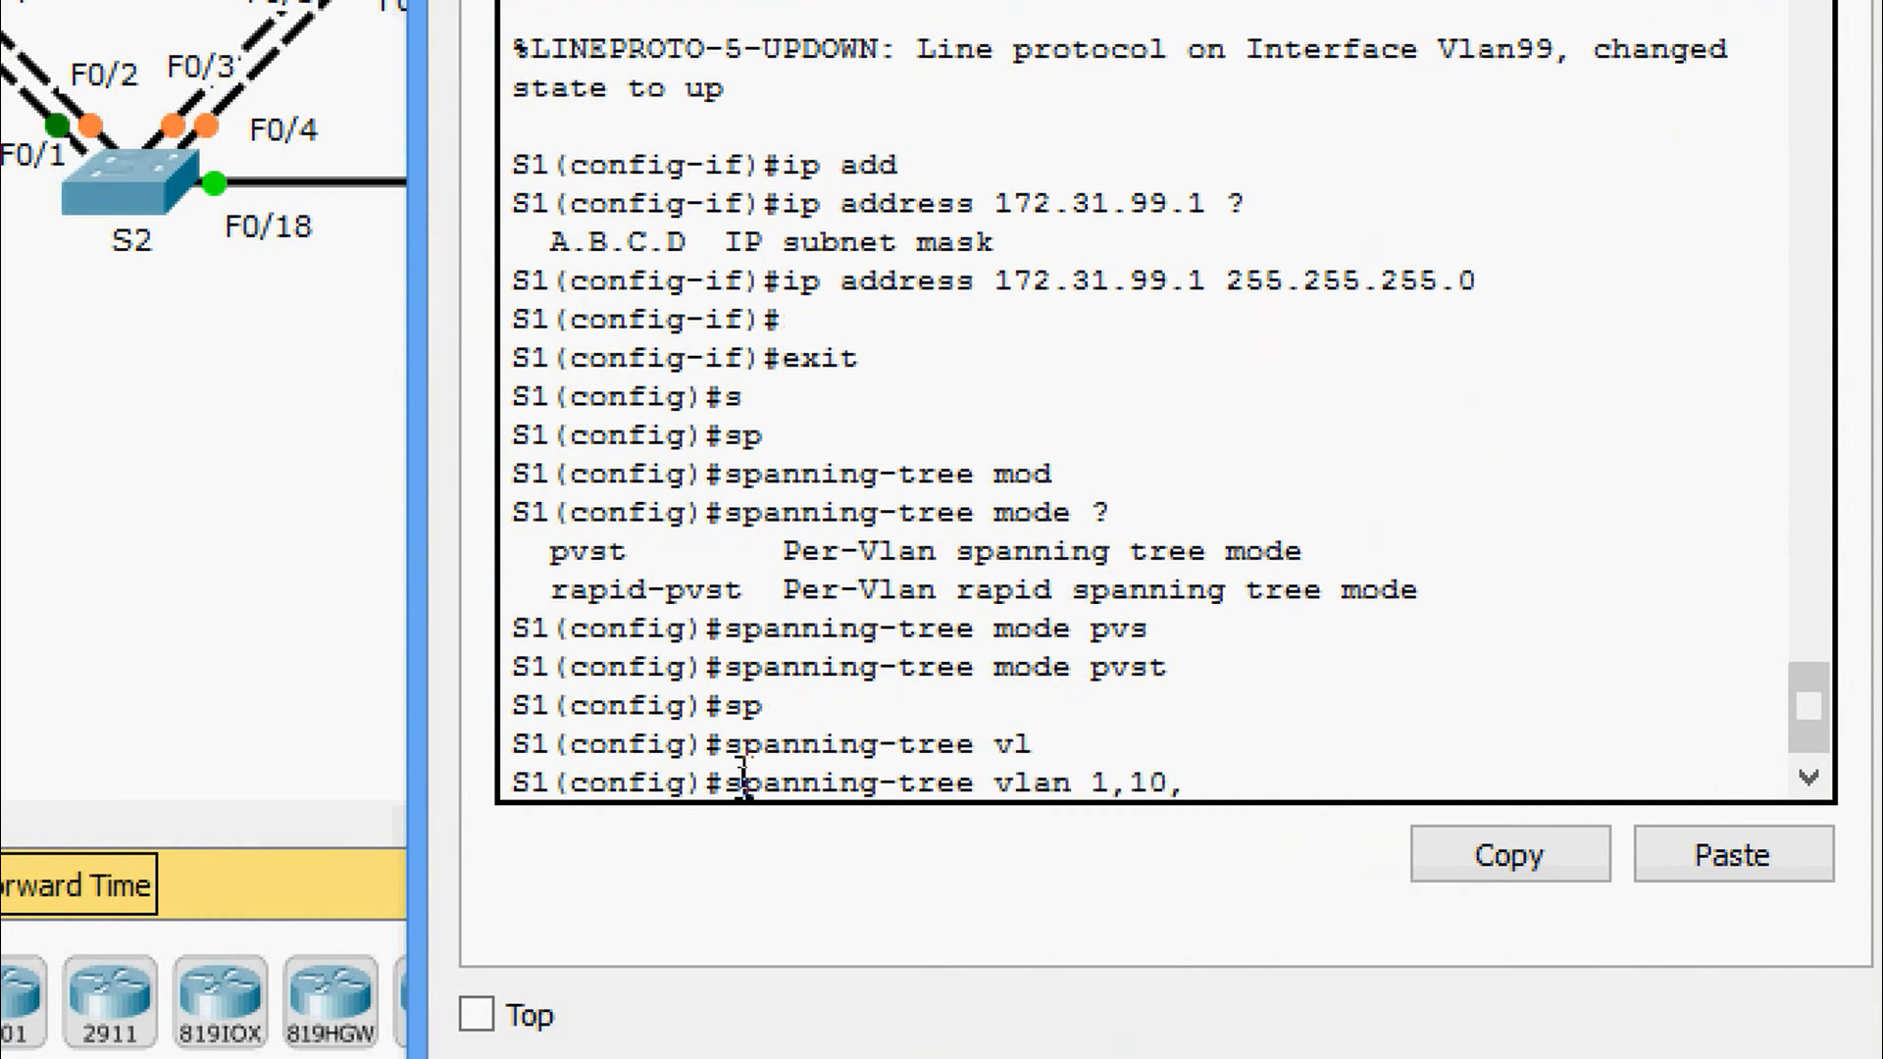
text(1,10,30,50)
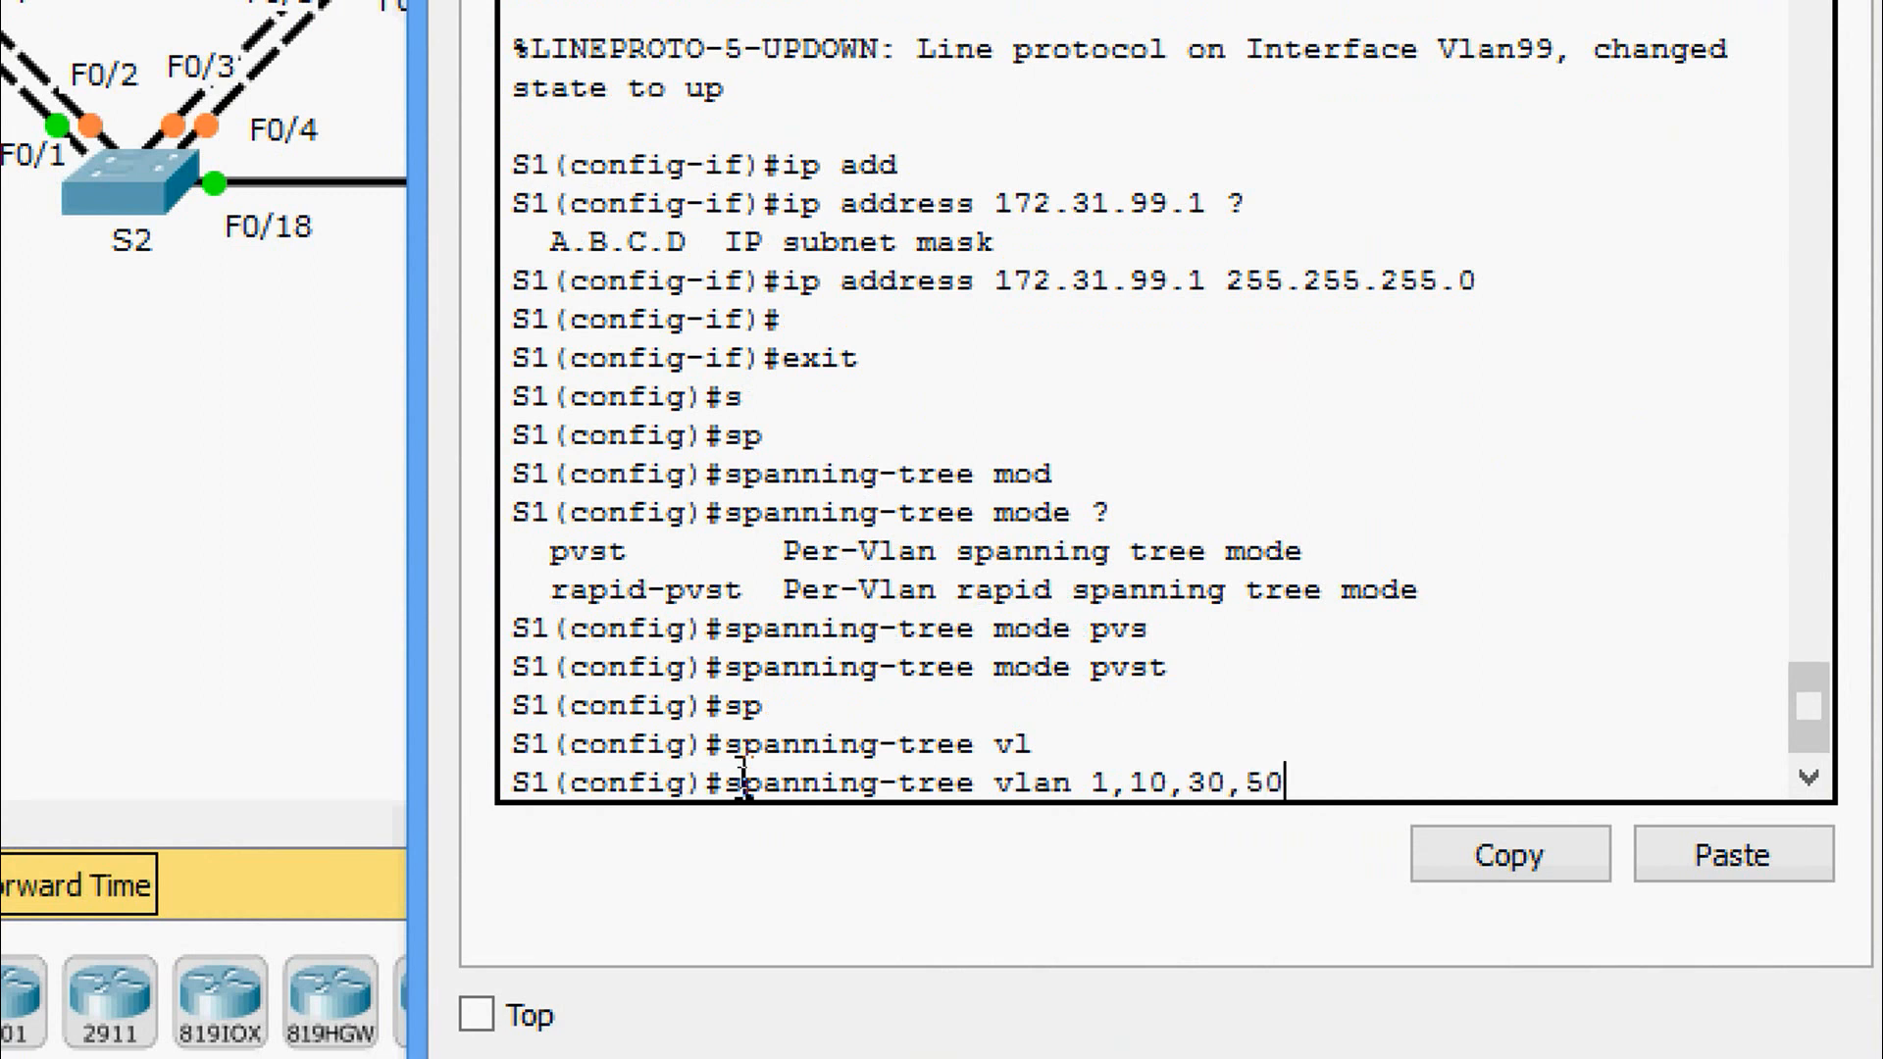
text(,70 ro)
key(Tab)
text(pri)
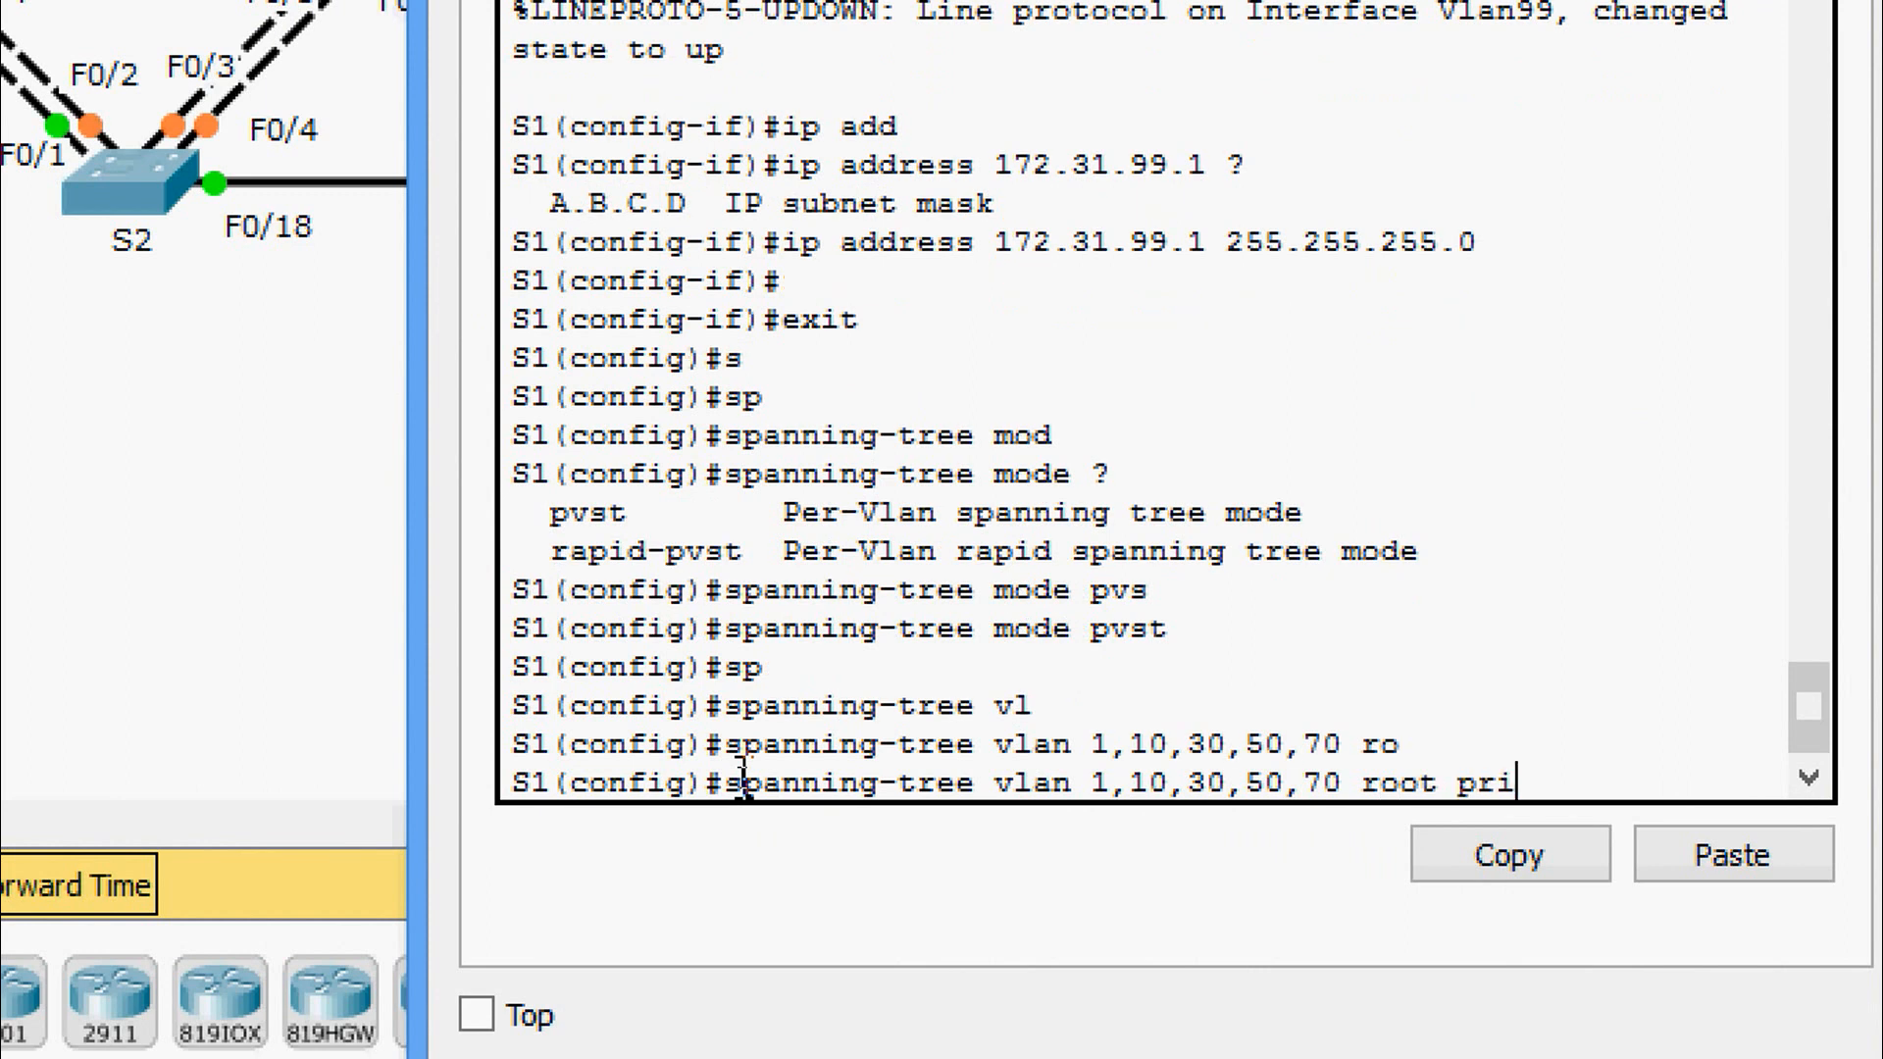
text(m)
key(Tab)
key(Return)
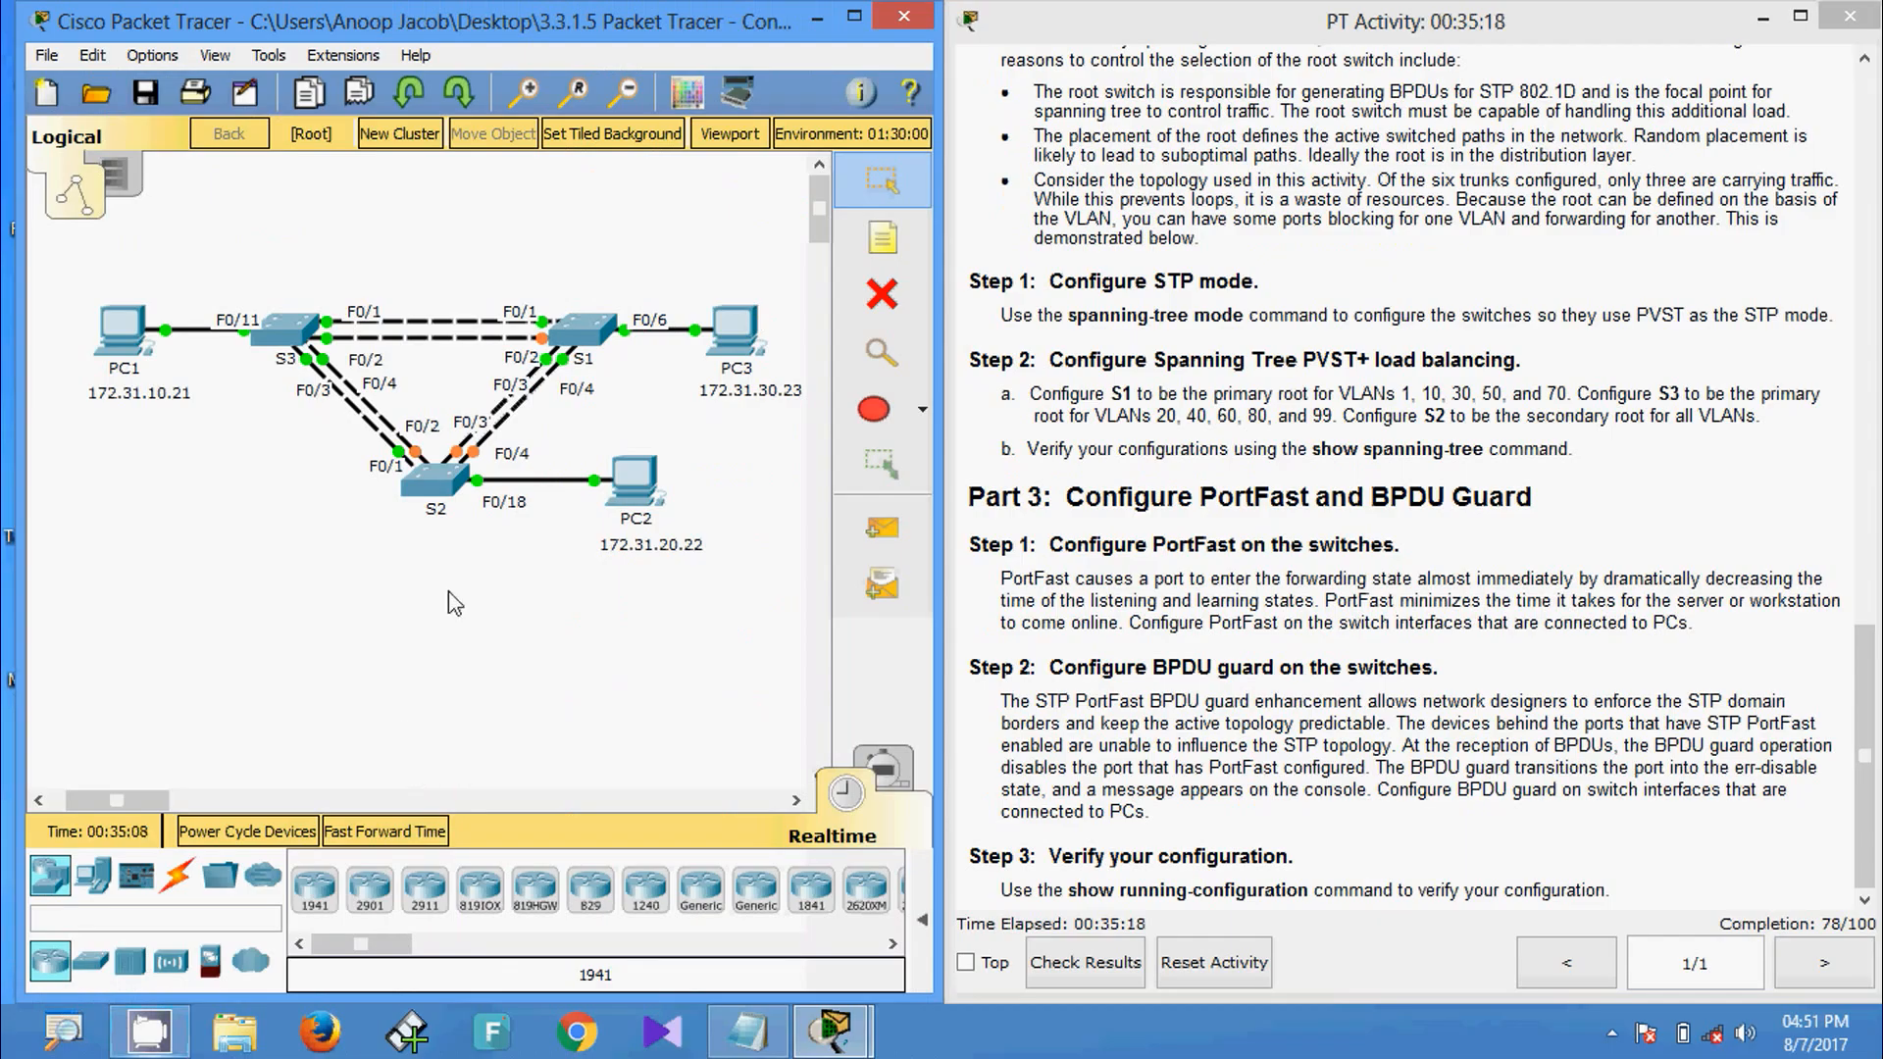
On switch S2, configure the spanning-tree secondary root for VLANs 1, 10, 20, 30, 40, 50, 60, 70, 80 and 99.
click(136, 187)
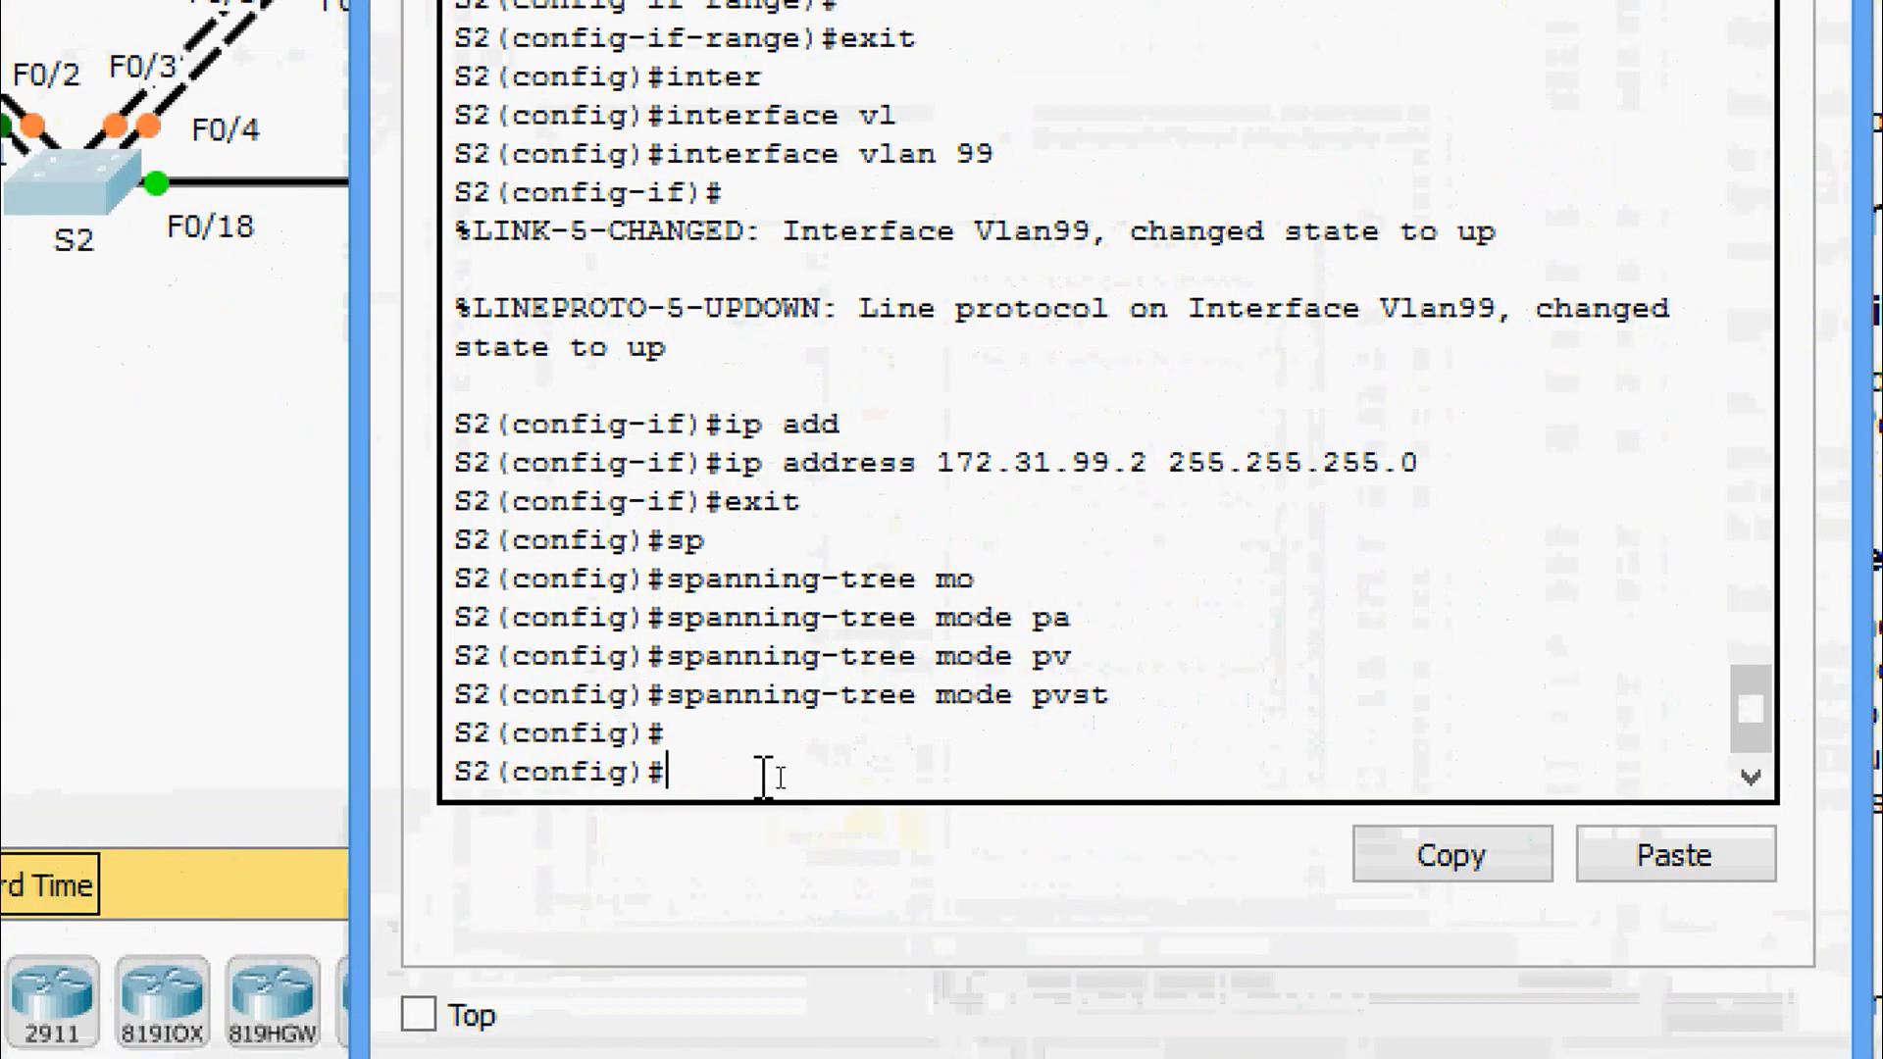
text(sp)
key(Tab)
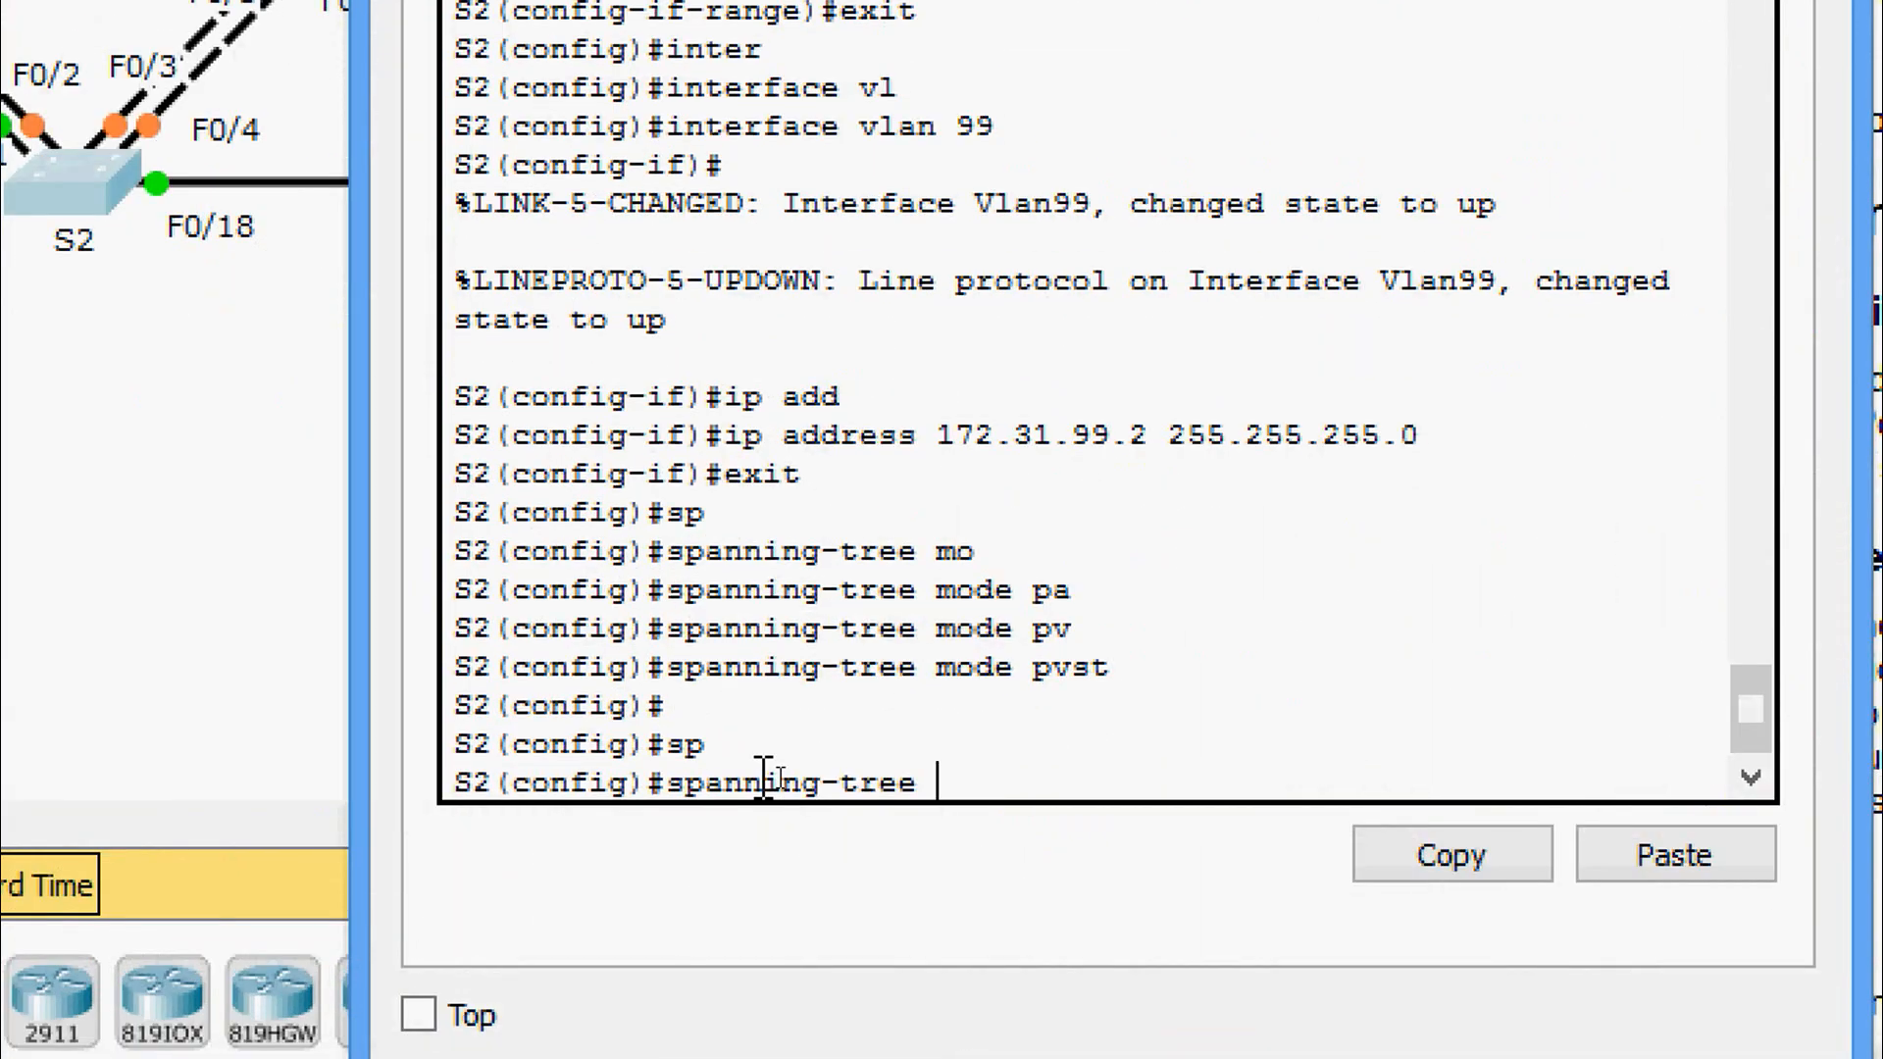
text(vl)
key(Tab)
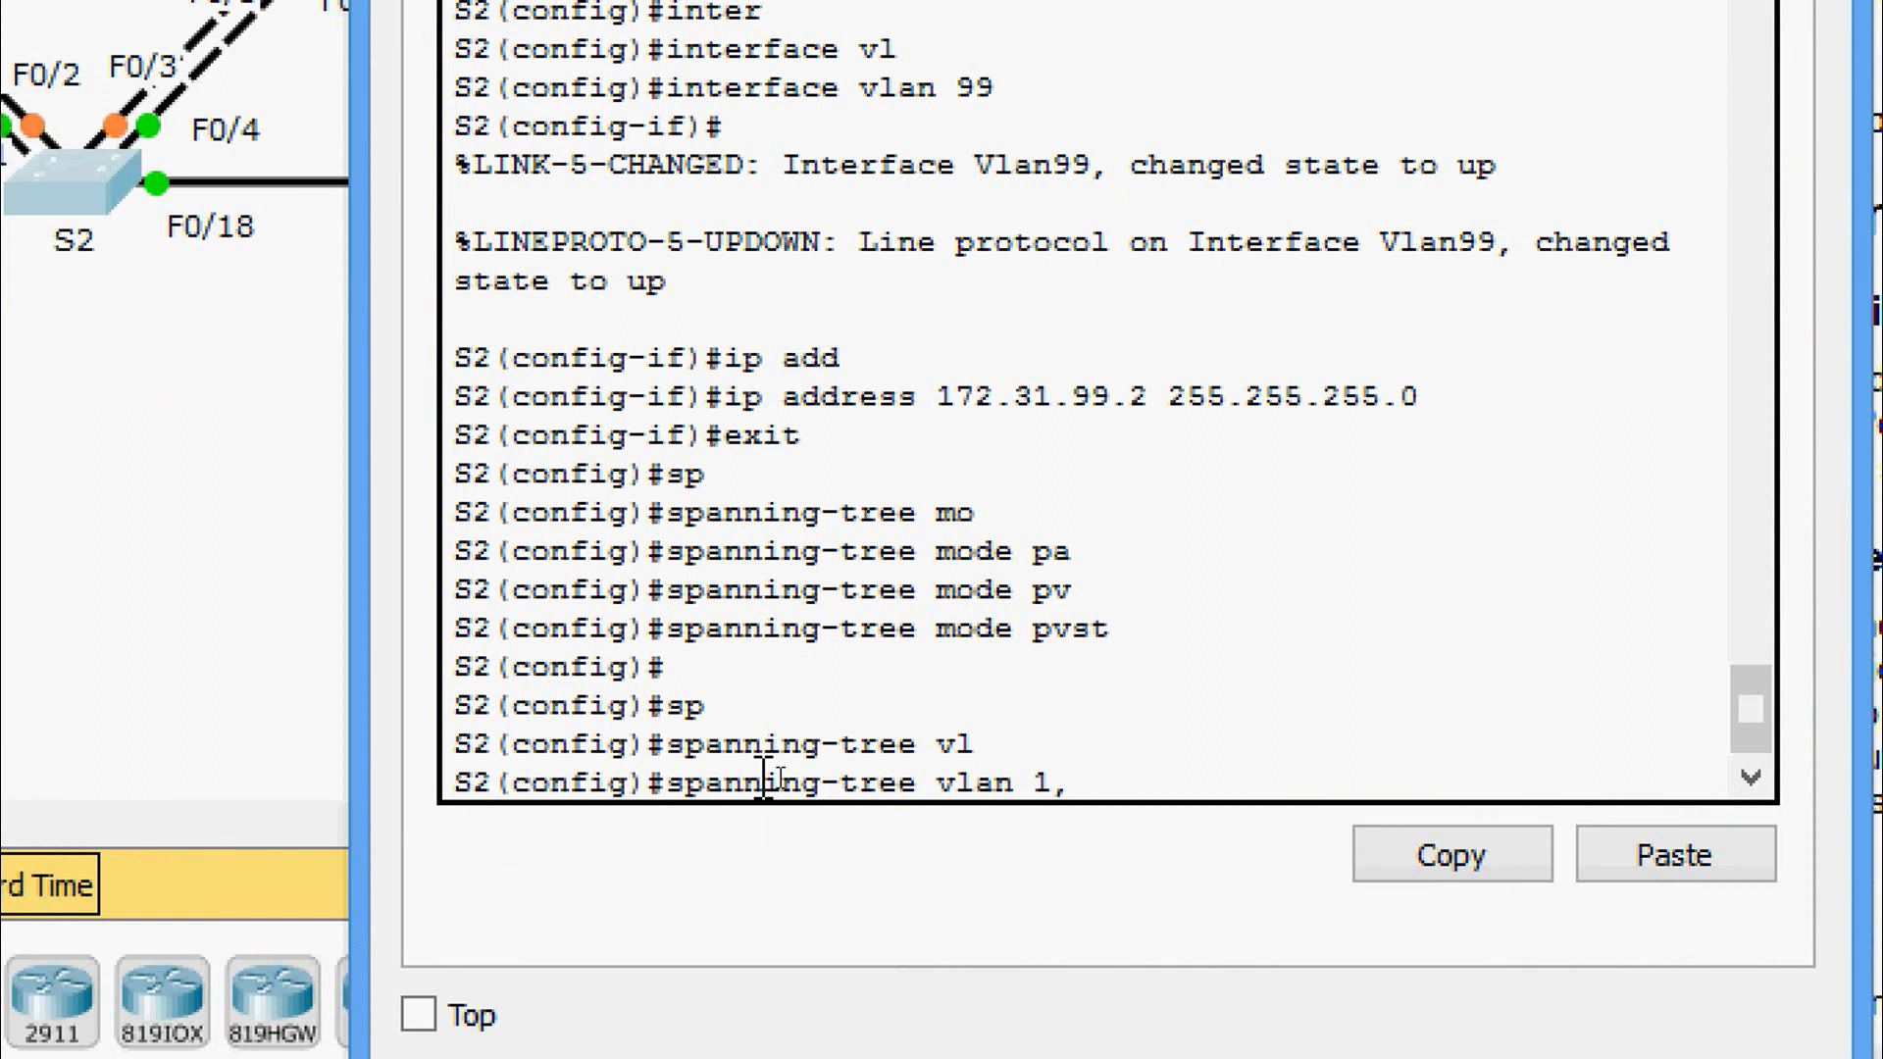
text(1,10,20,30,40,50,60)
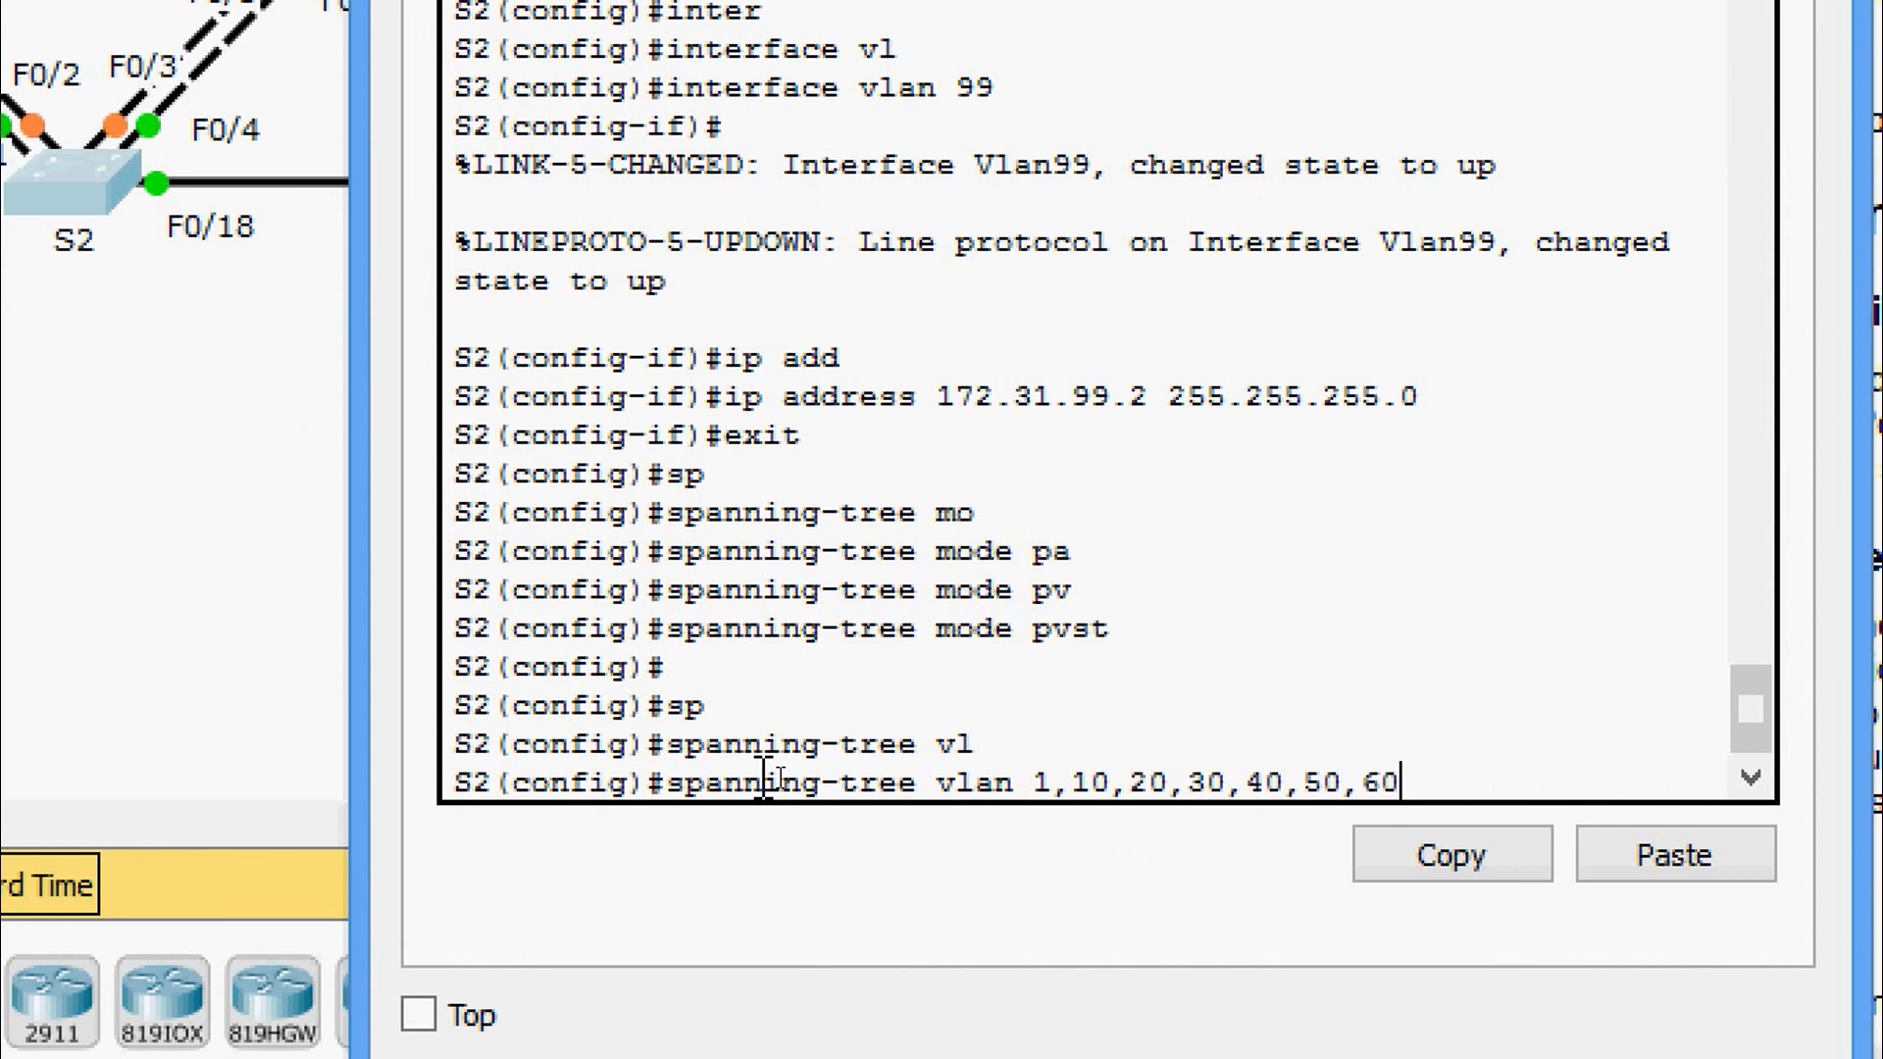
text(,70,80,99)
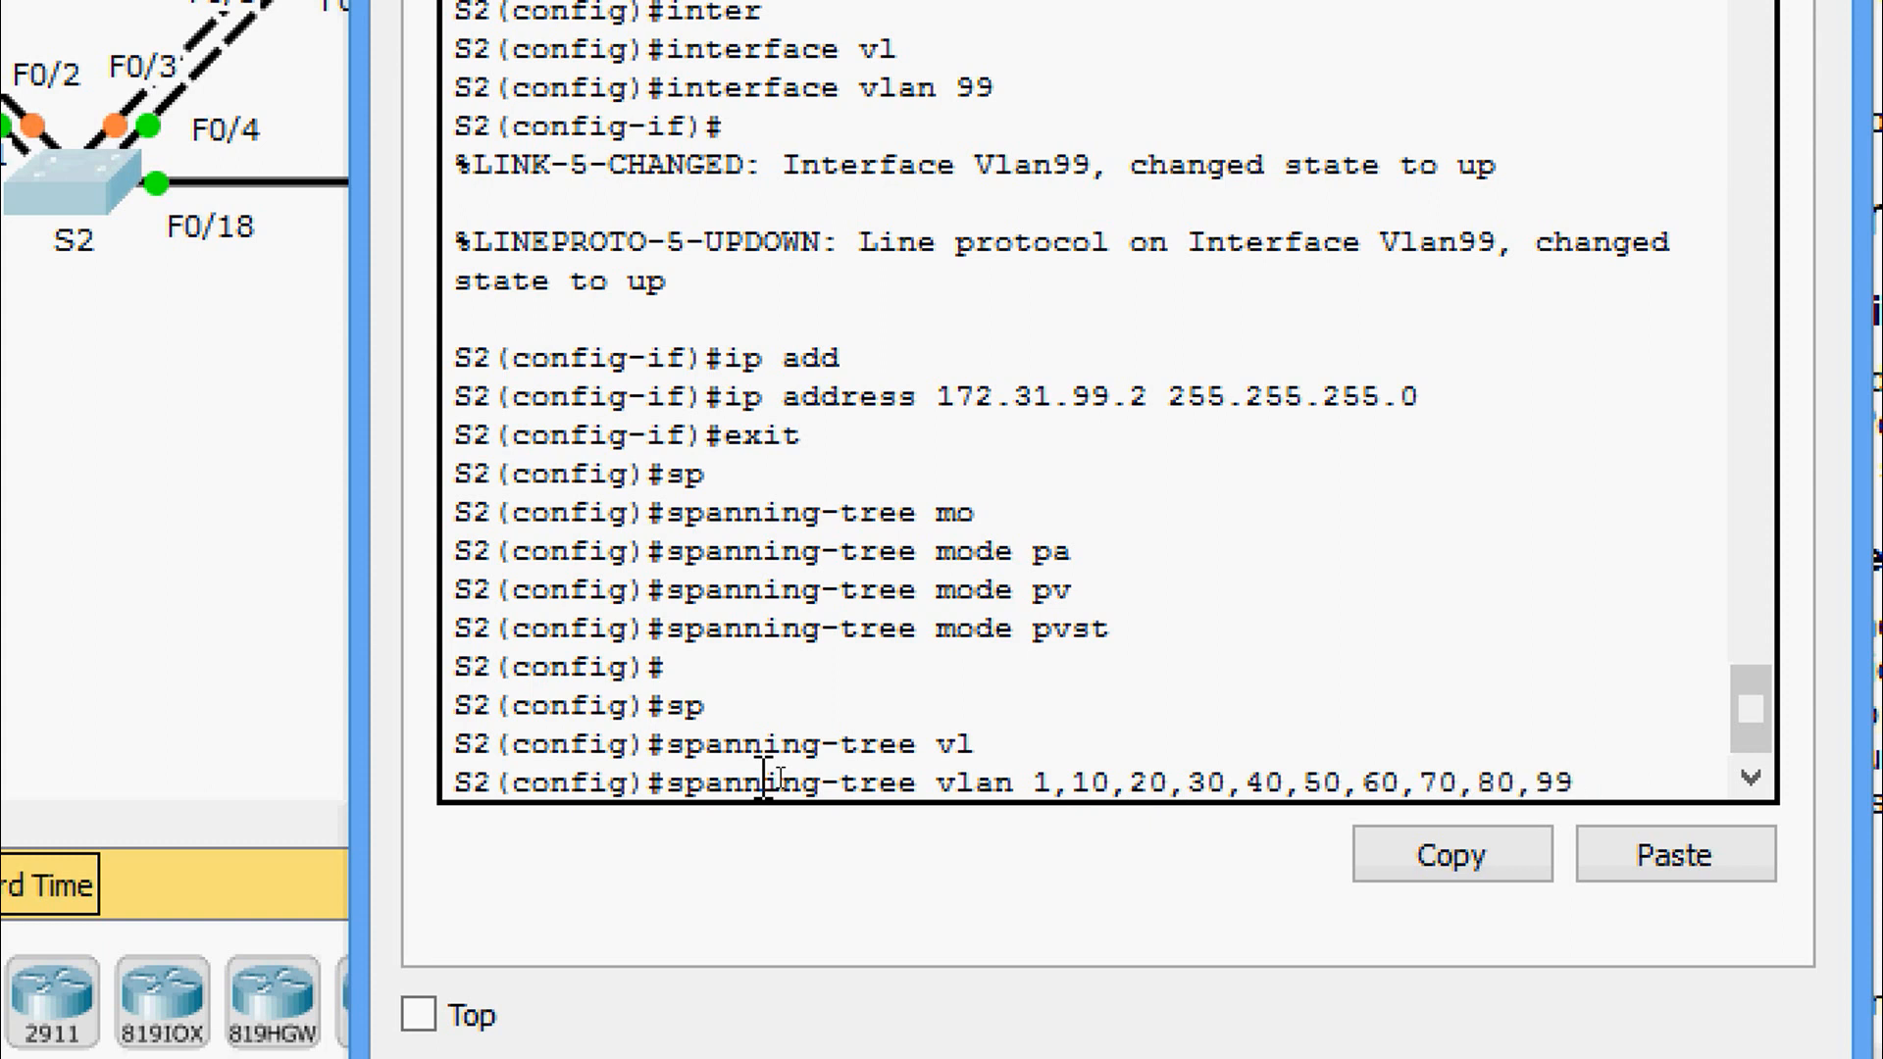
text(roo)
key(Tab)
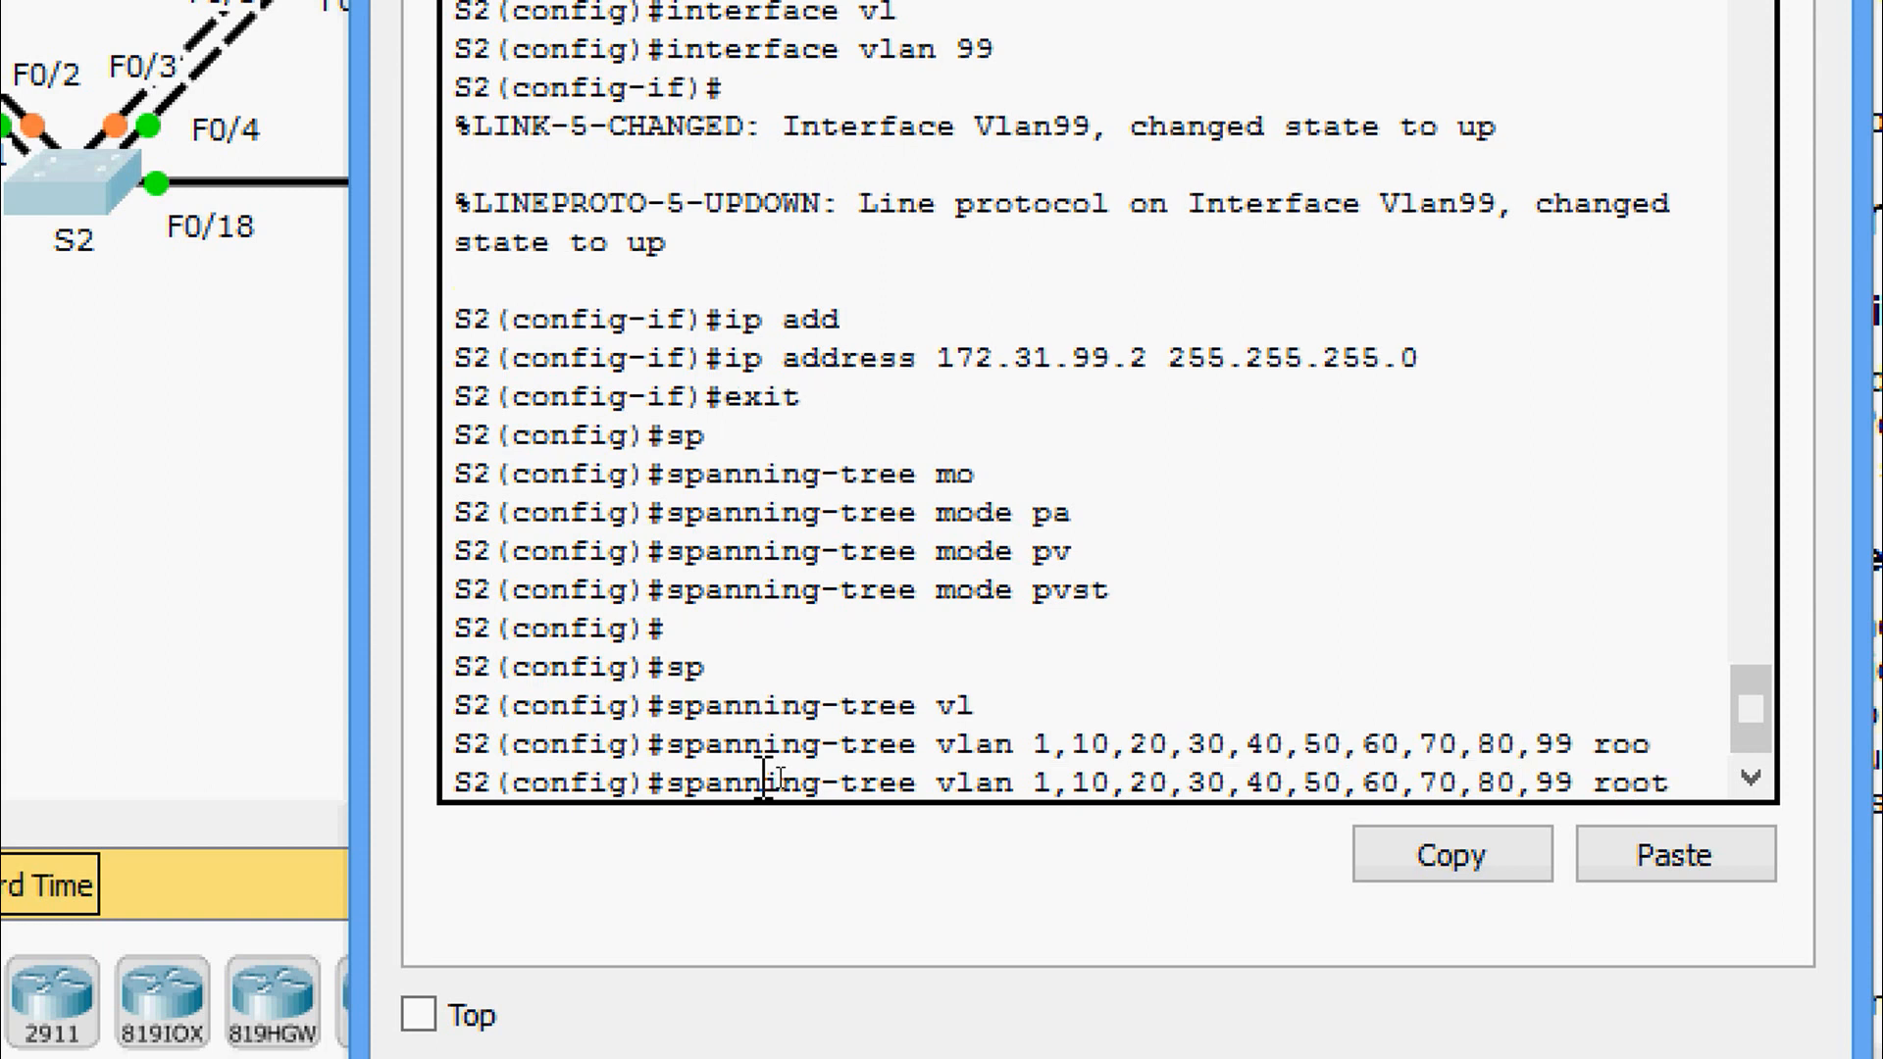
text(se)
key(Tab)
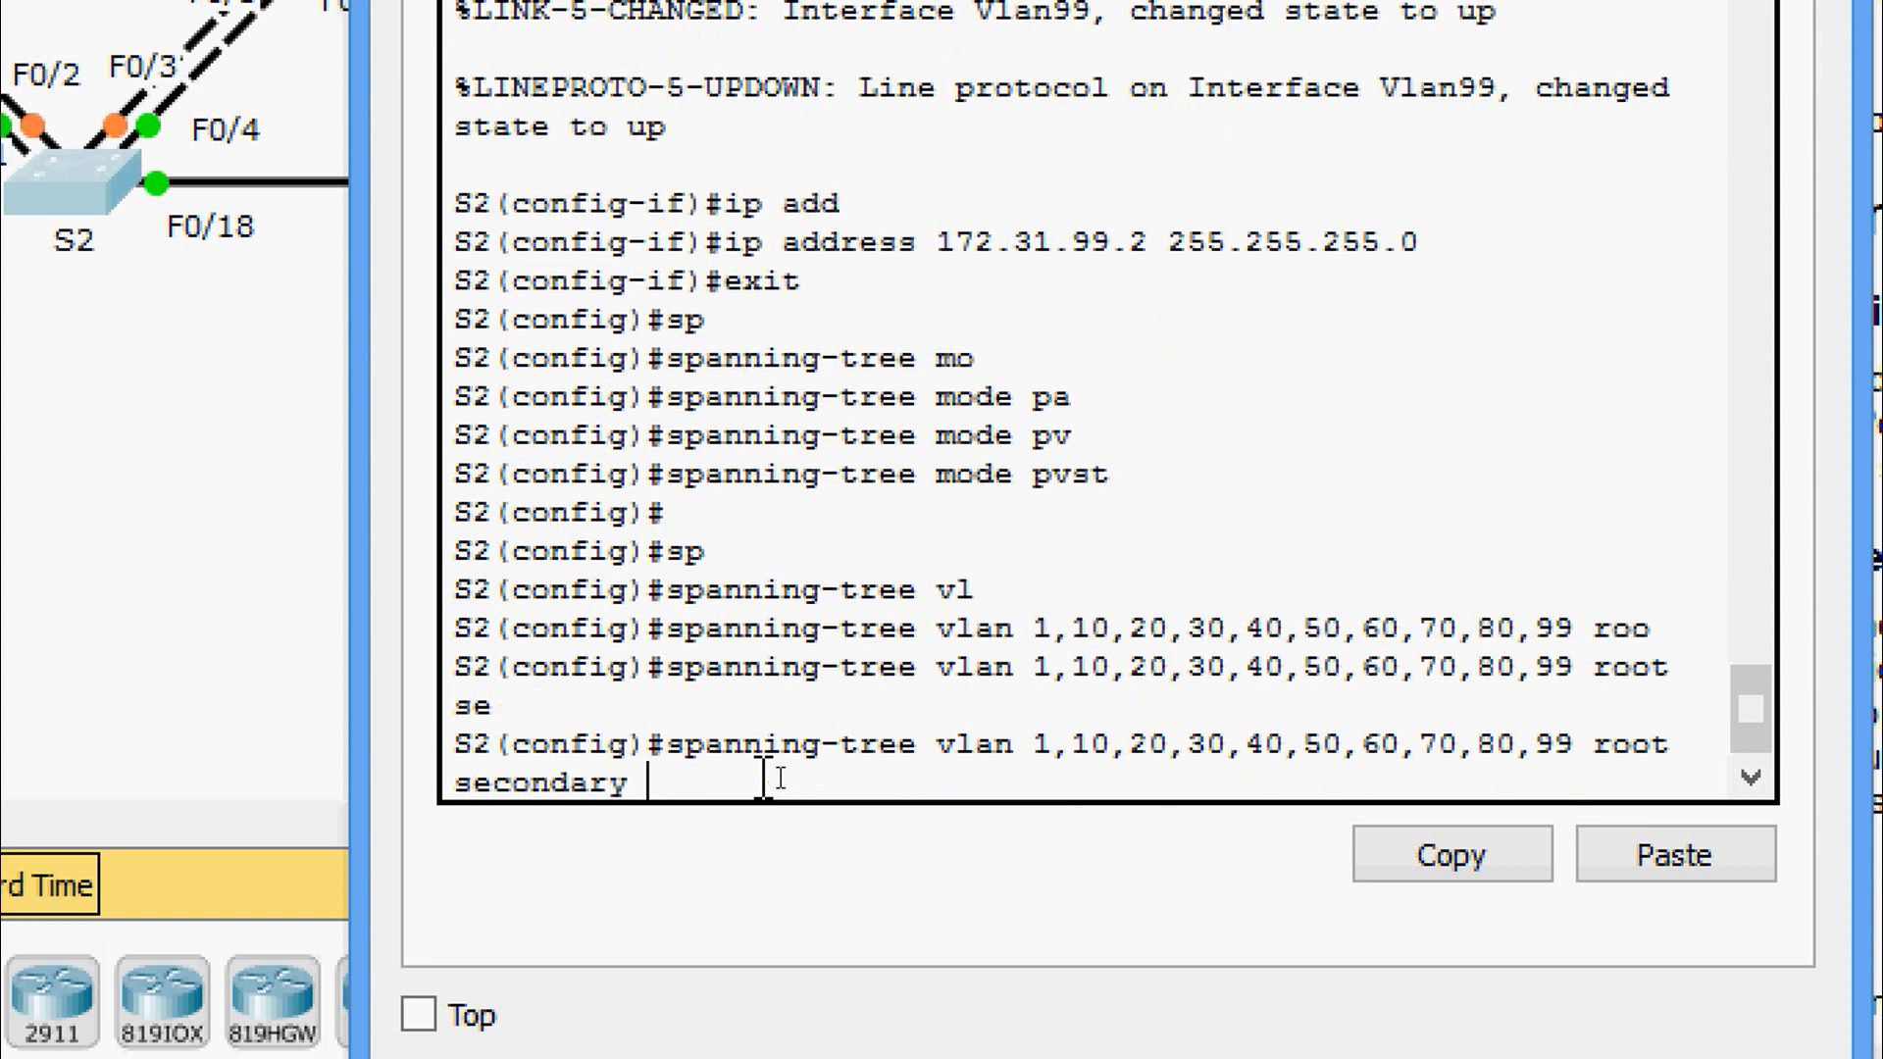
key(Return)
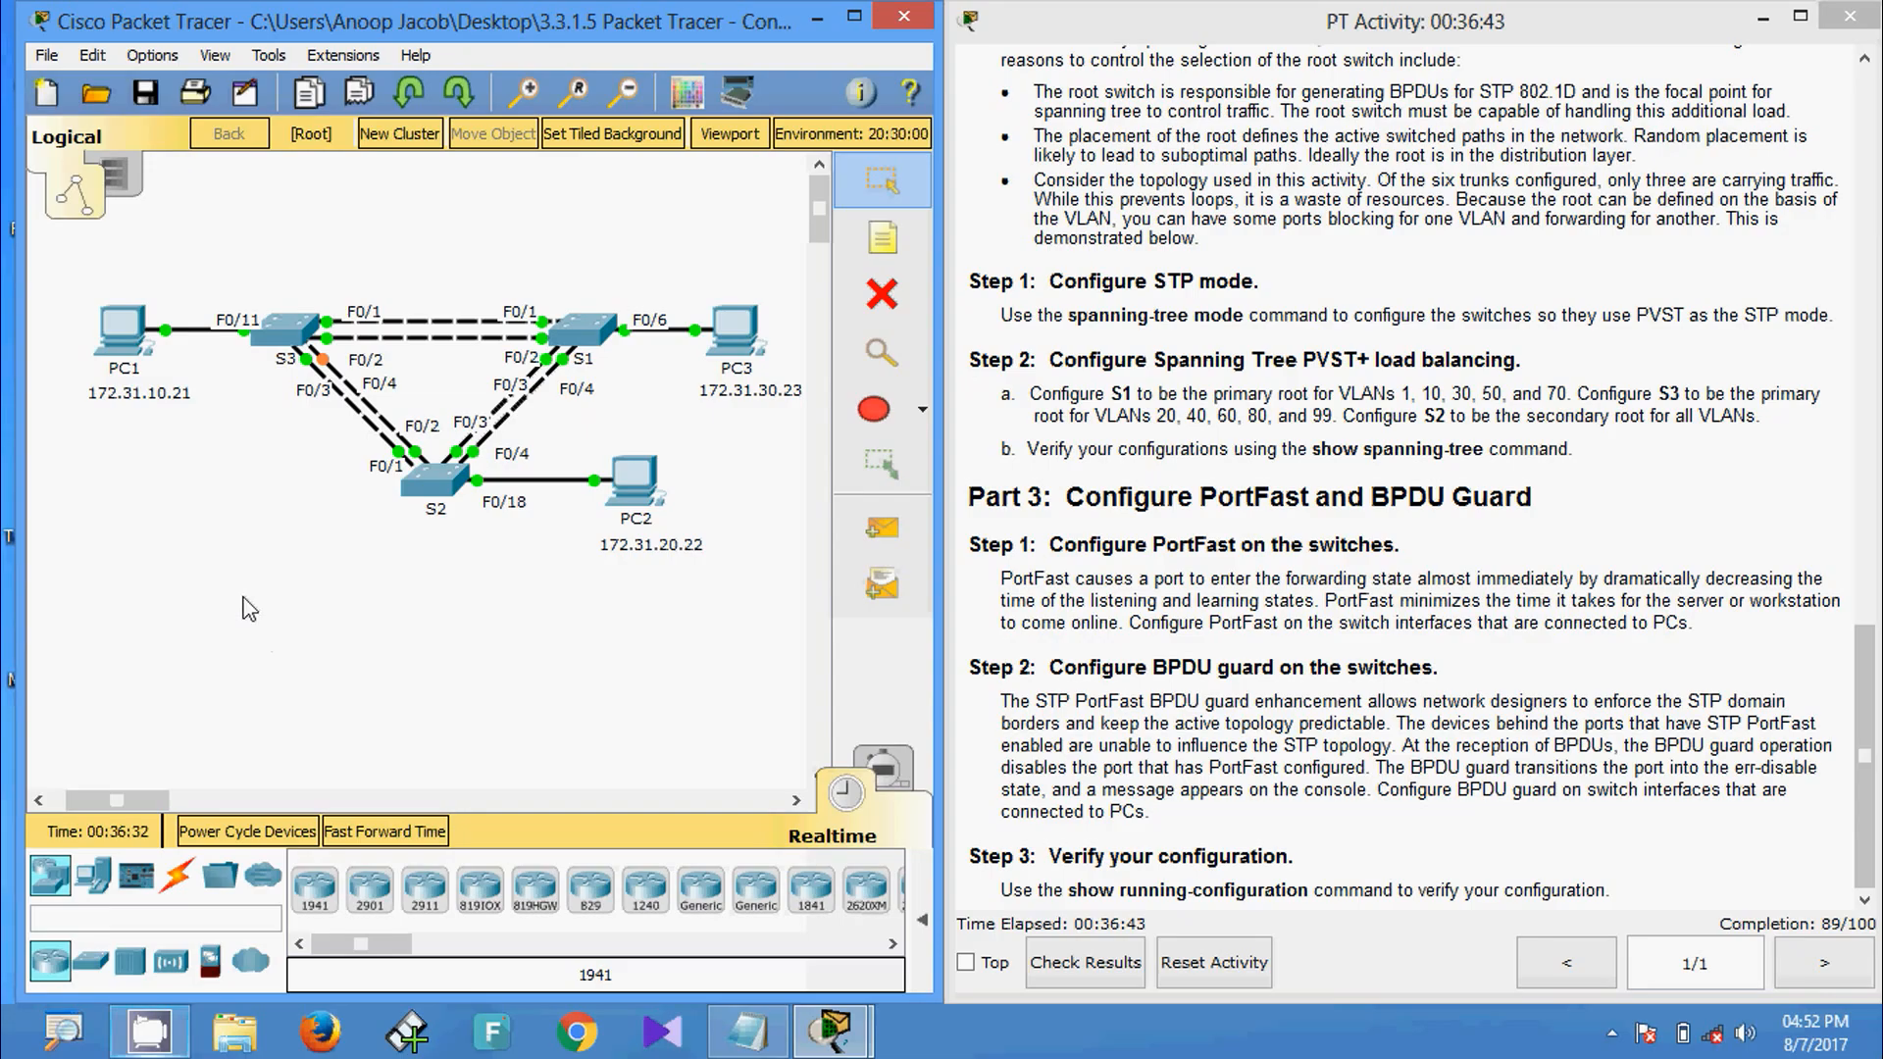
On switch S3, configure the spanning-tree primary root for VLANs 20, 40, 60, 80 and 99.
click(285, 330)
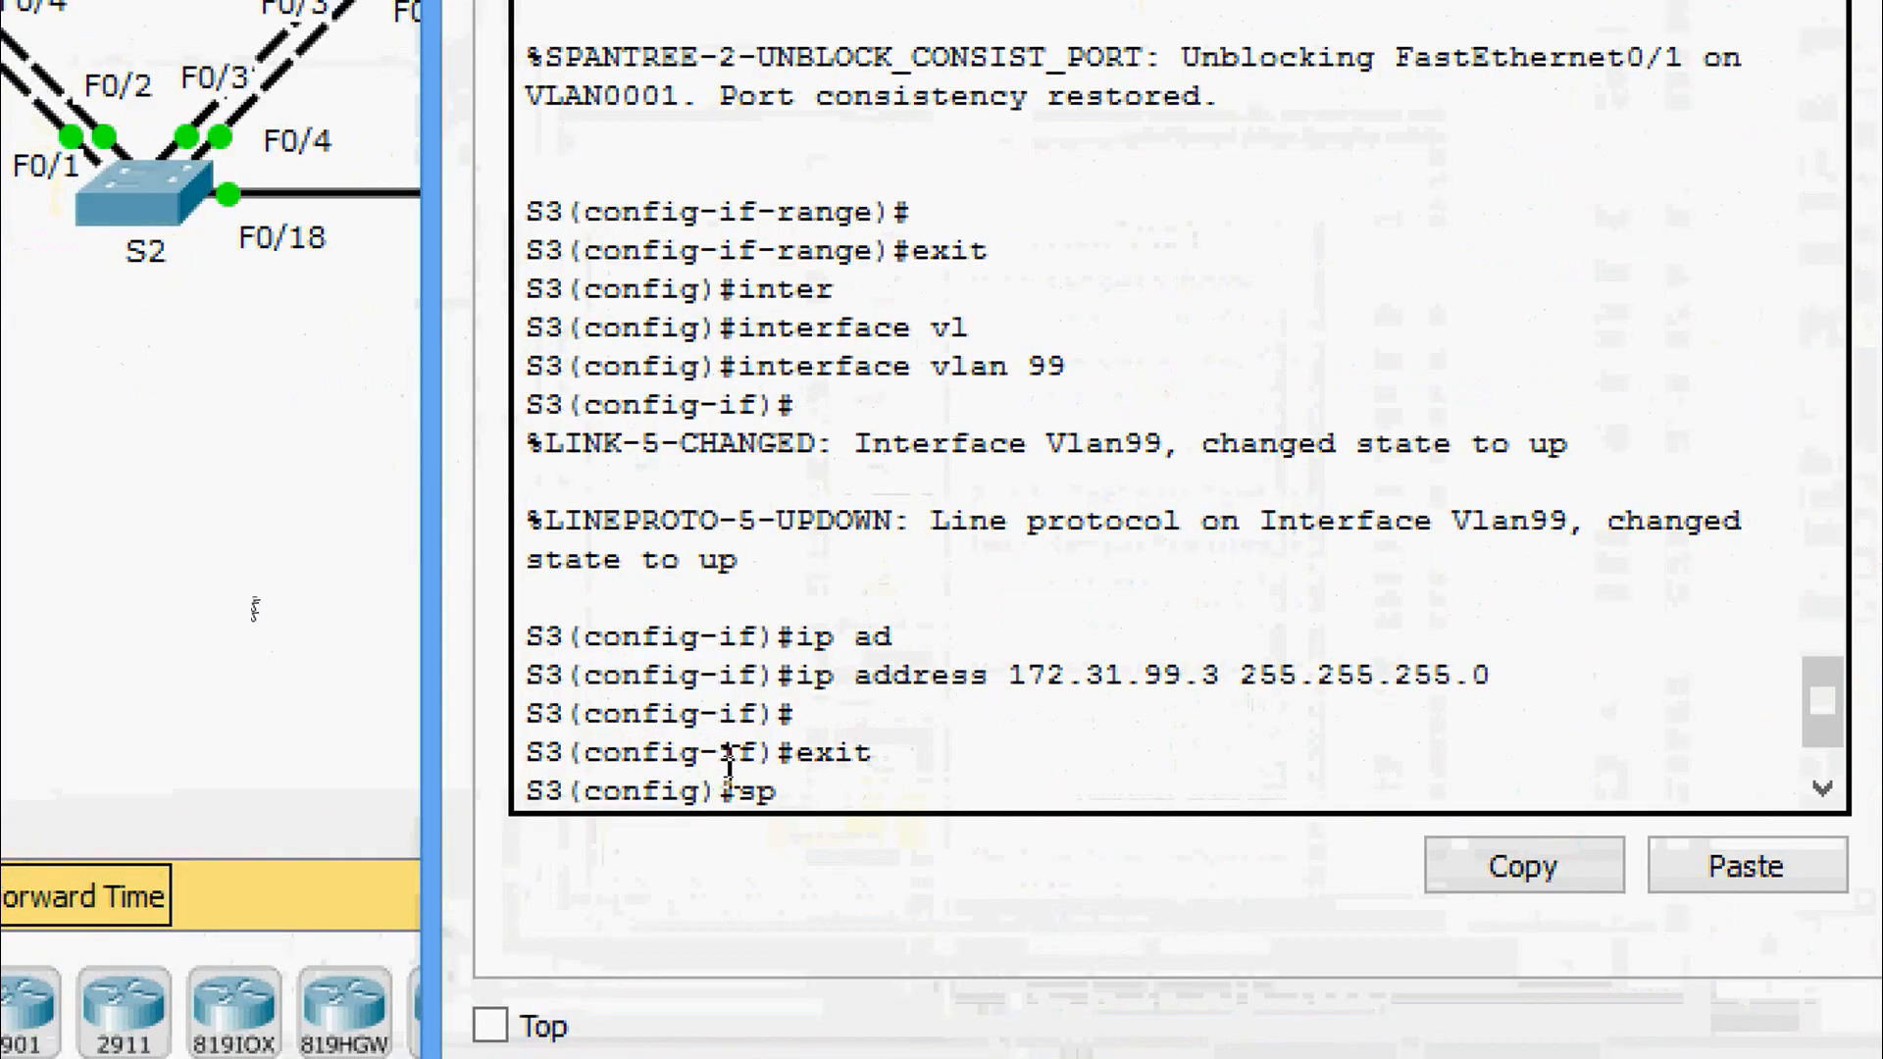
text(sp)
key(Tab)
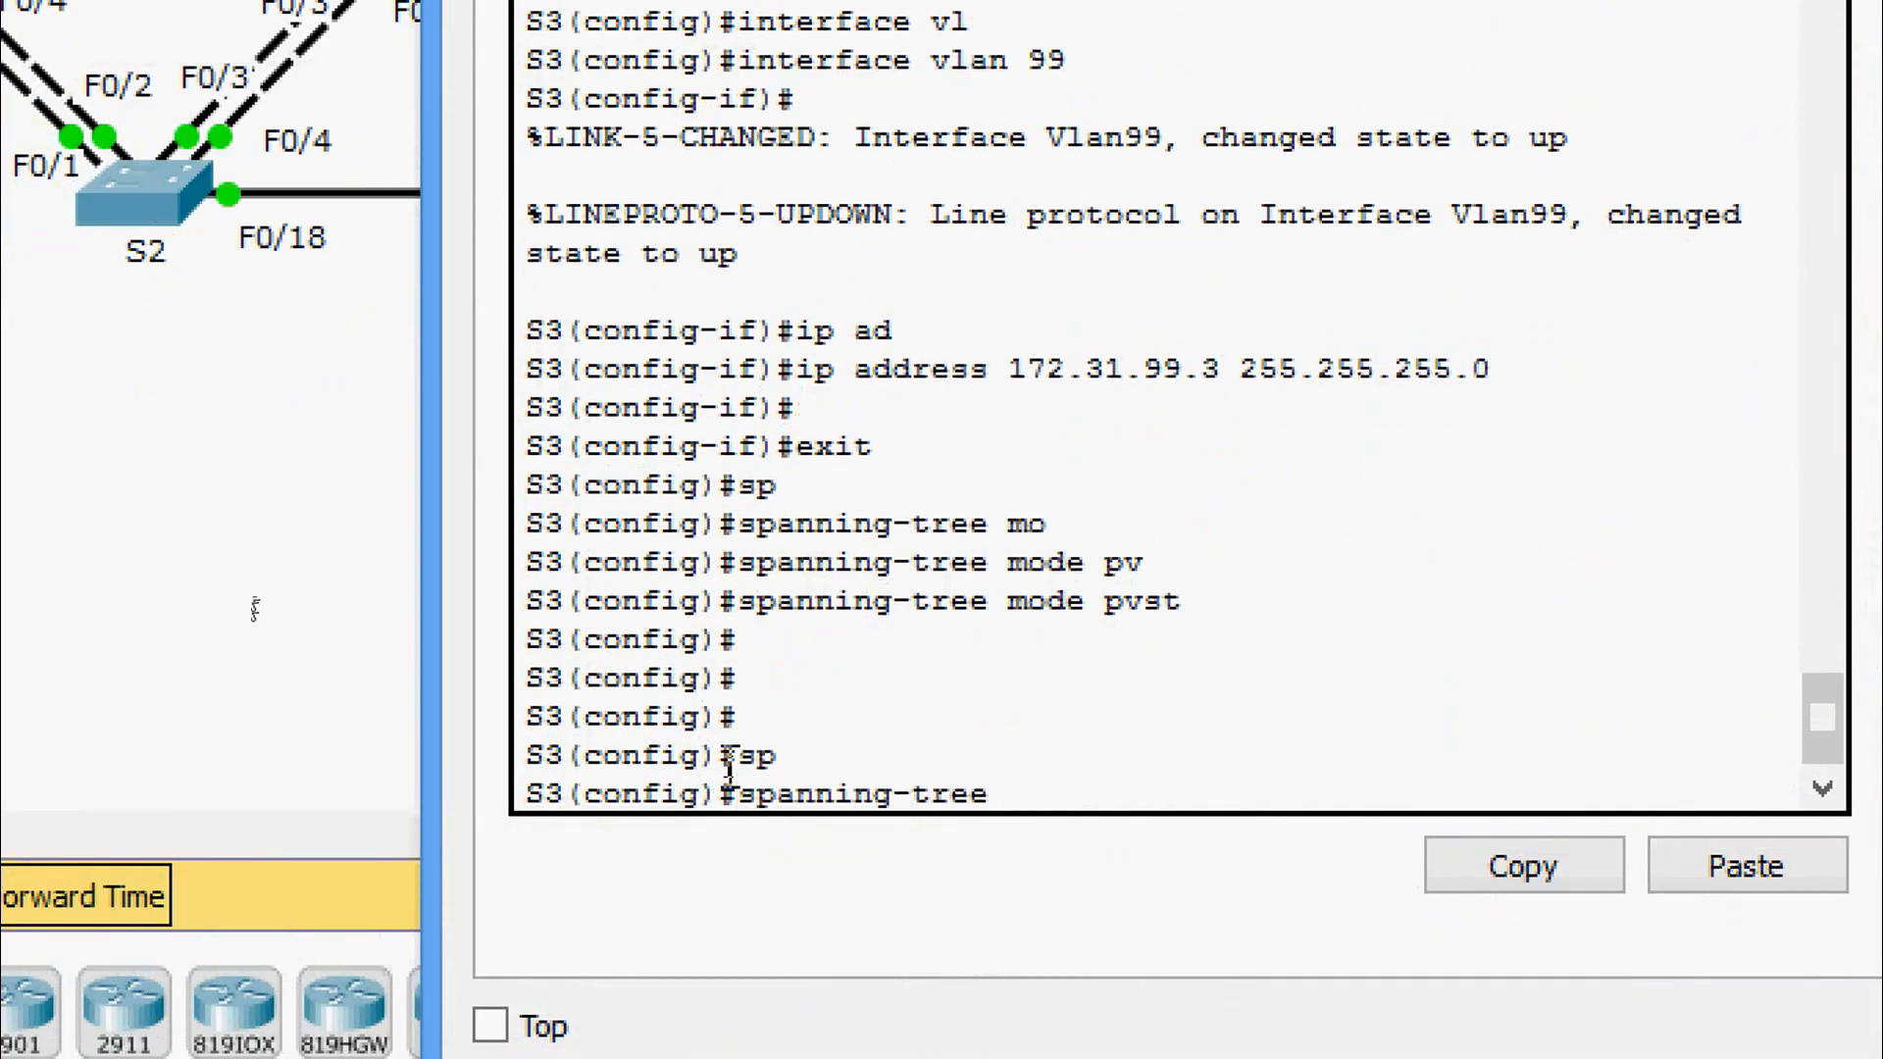
text(vl)
key(Tab)
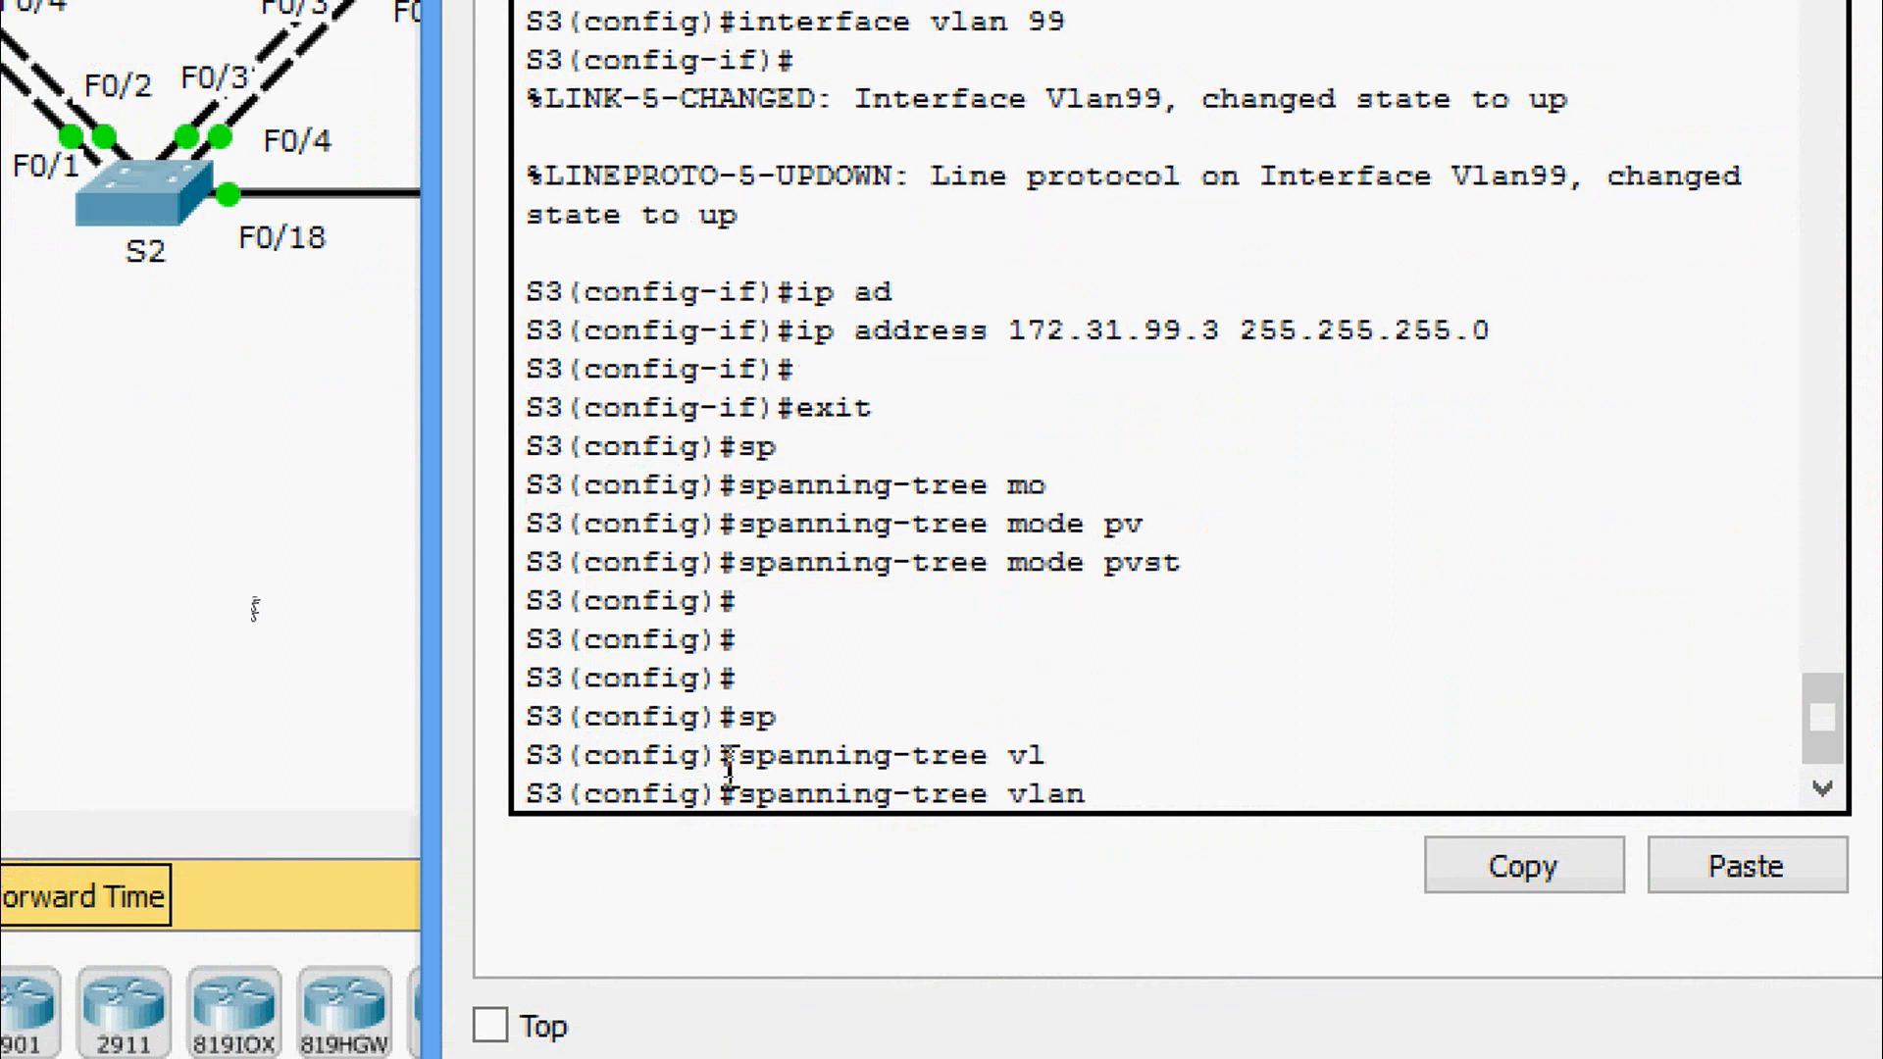
text(20,40,60,80,)
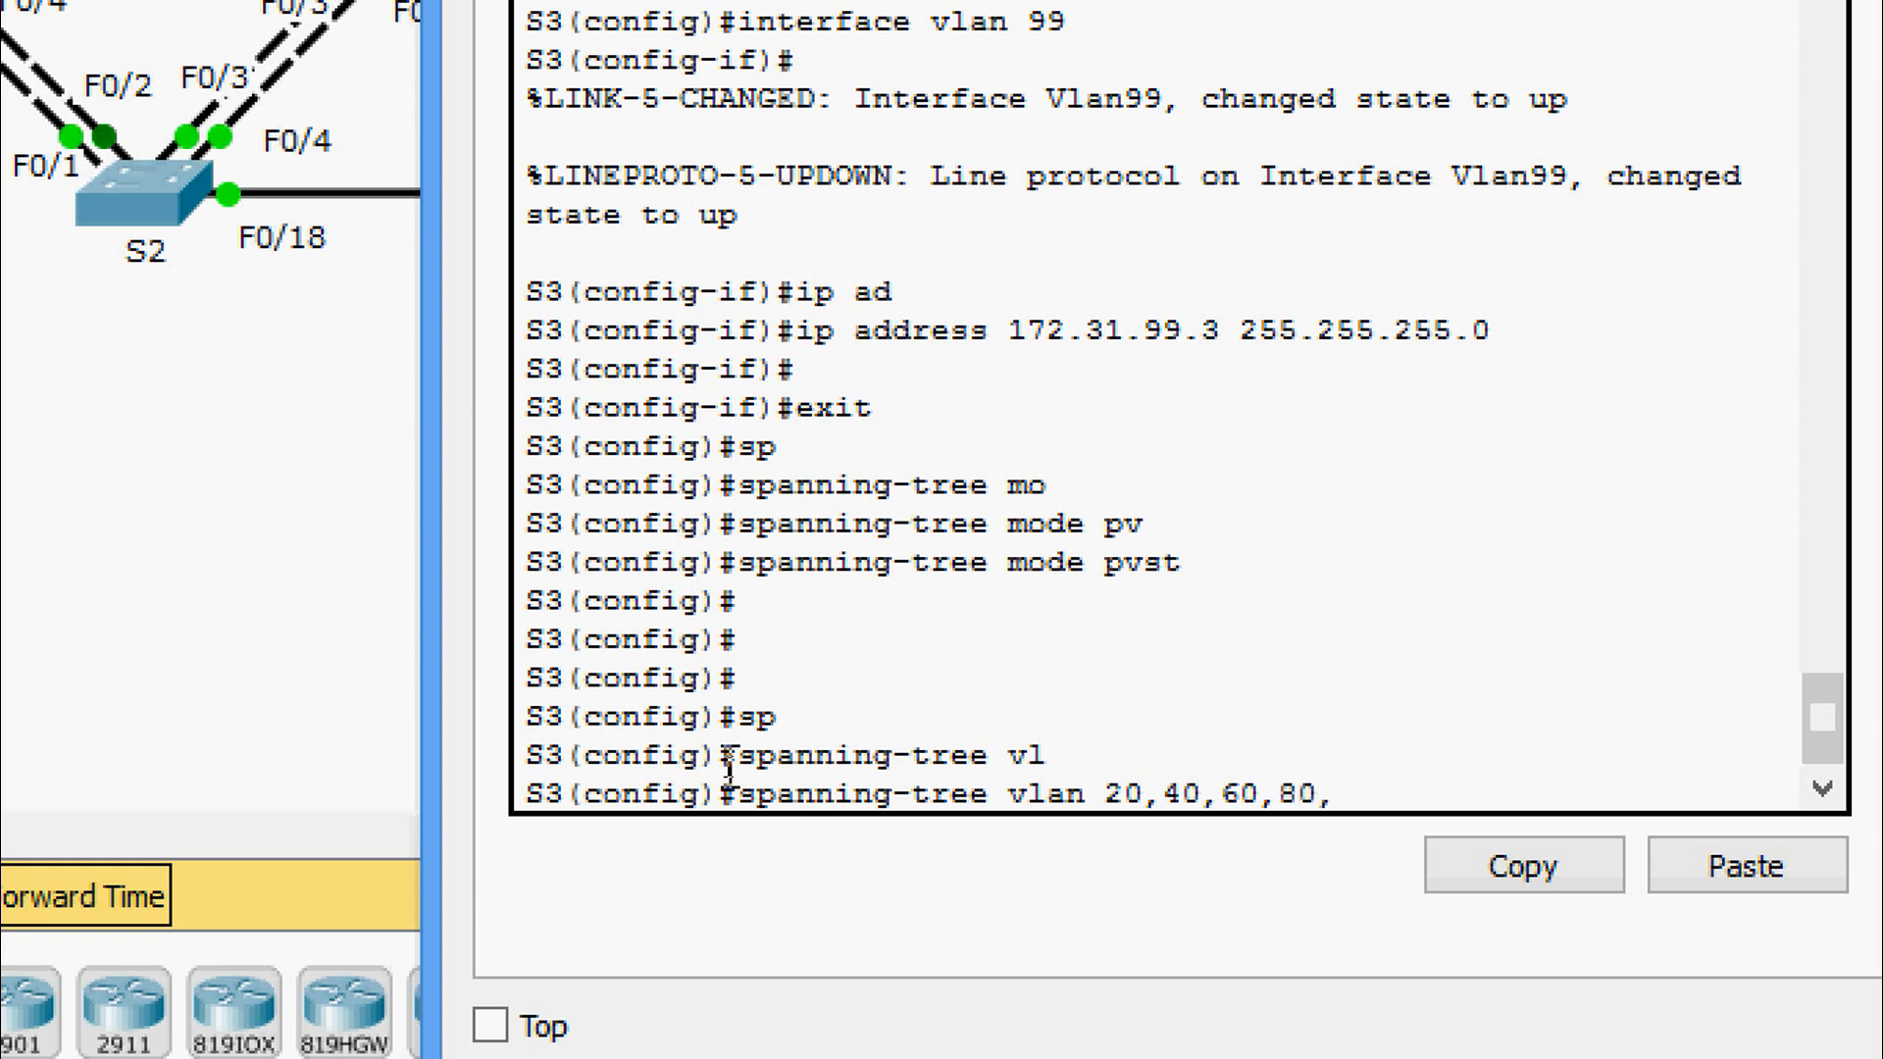
text(99 roo)
key(Tab)
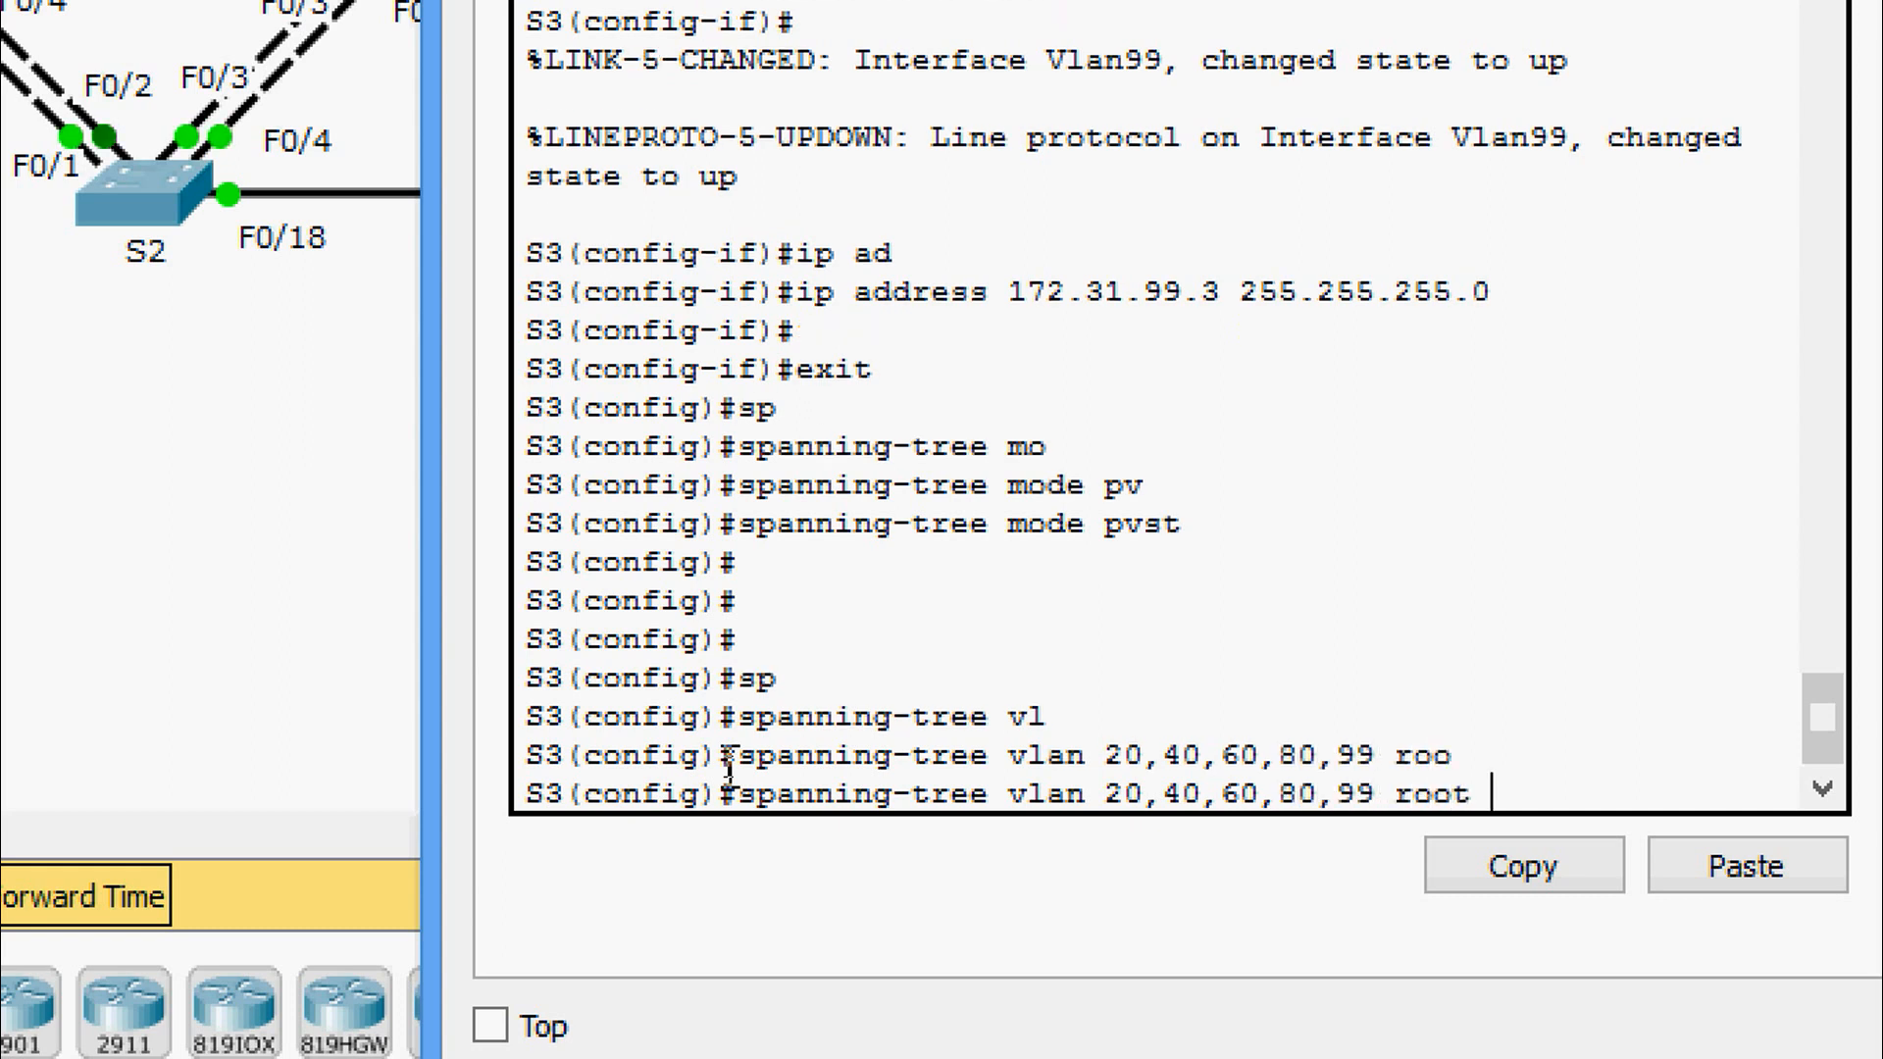
text(pri)
key(Tab)
text(m)
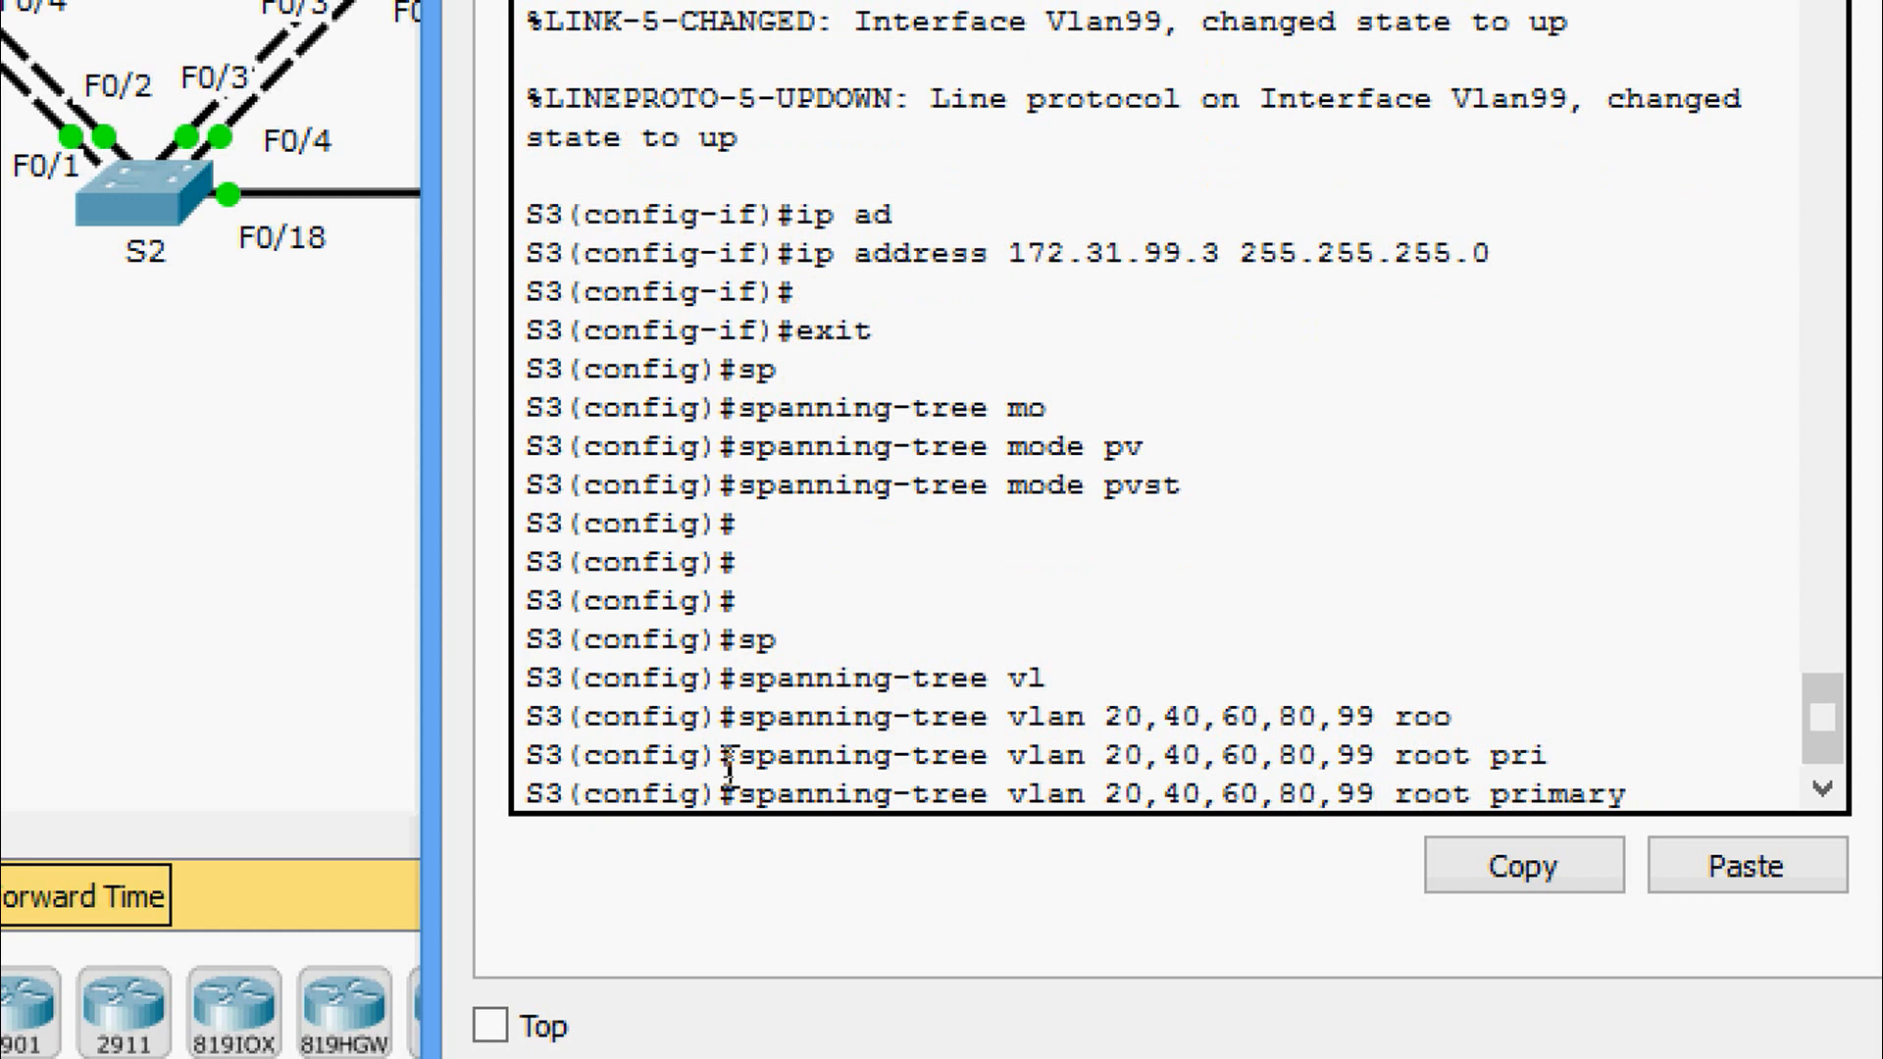
key(Return)
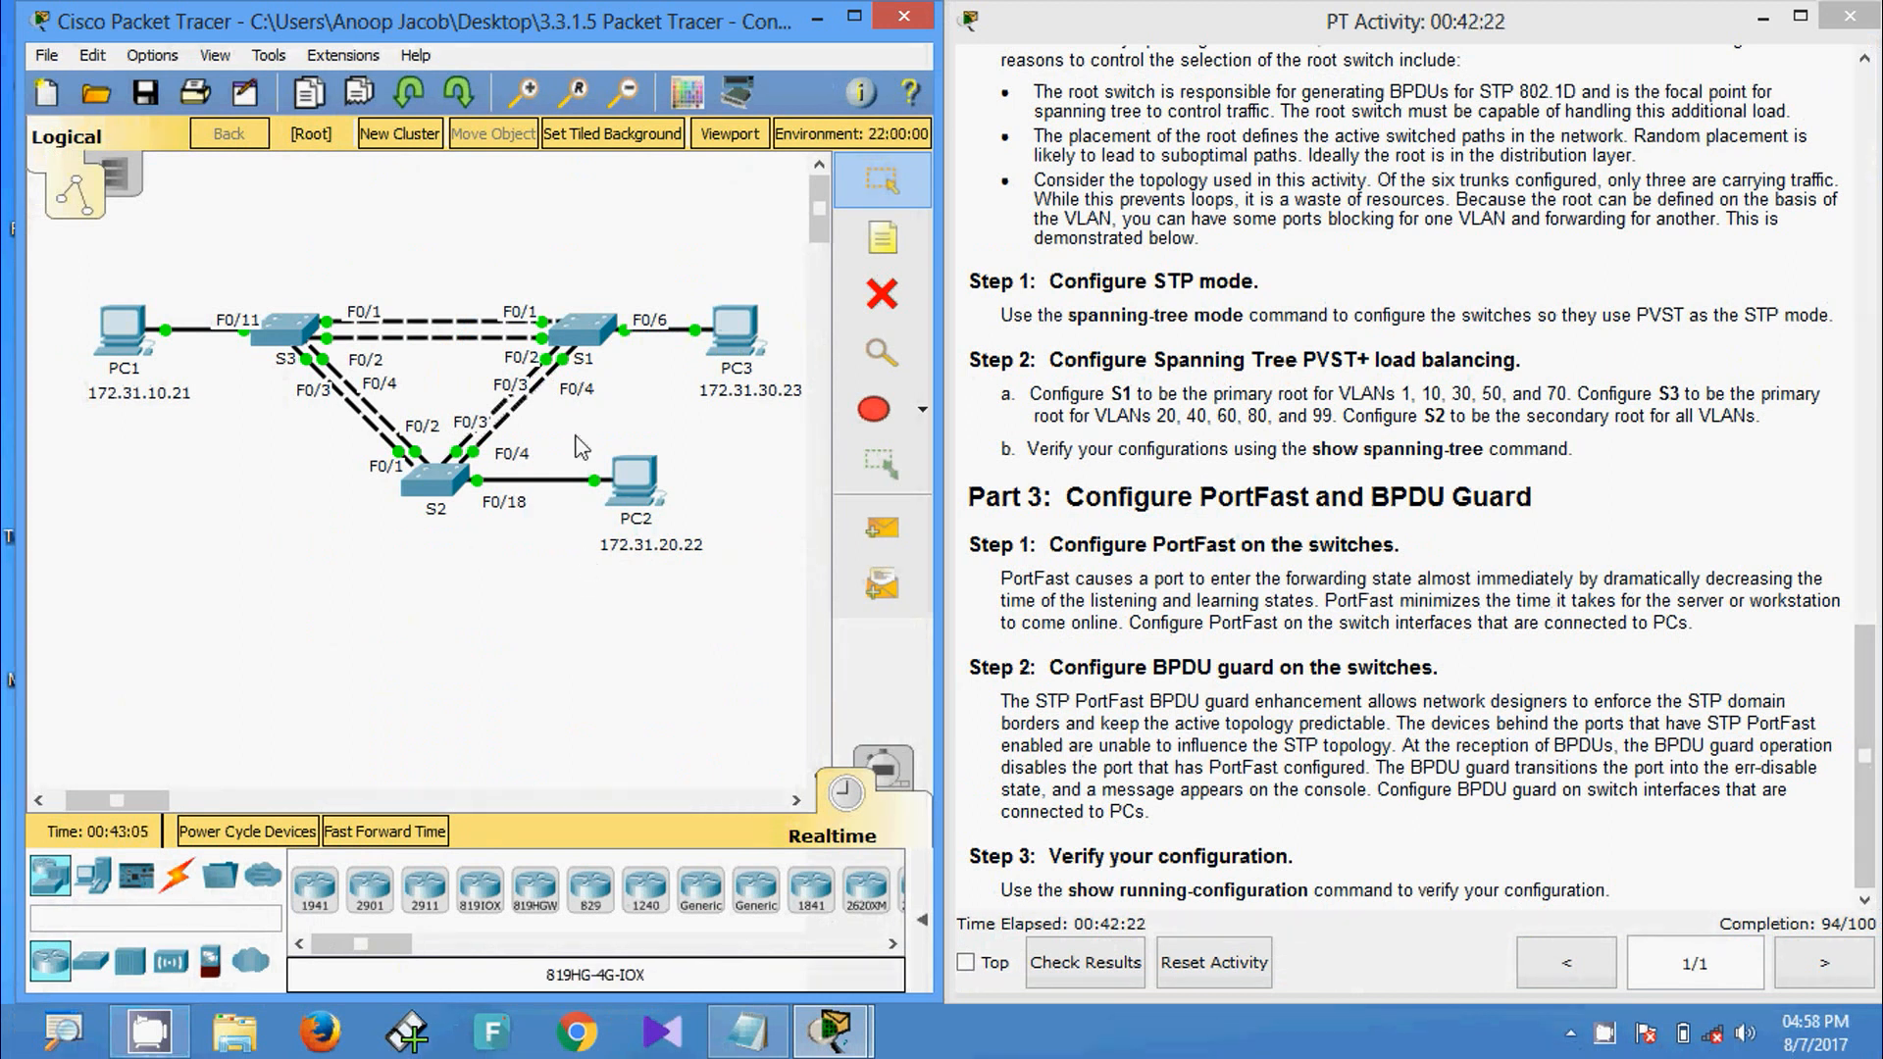
Open the command line of switch S1, enter privileged EXEC mode and run show spanning-tree.
click(585, 332)
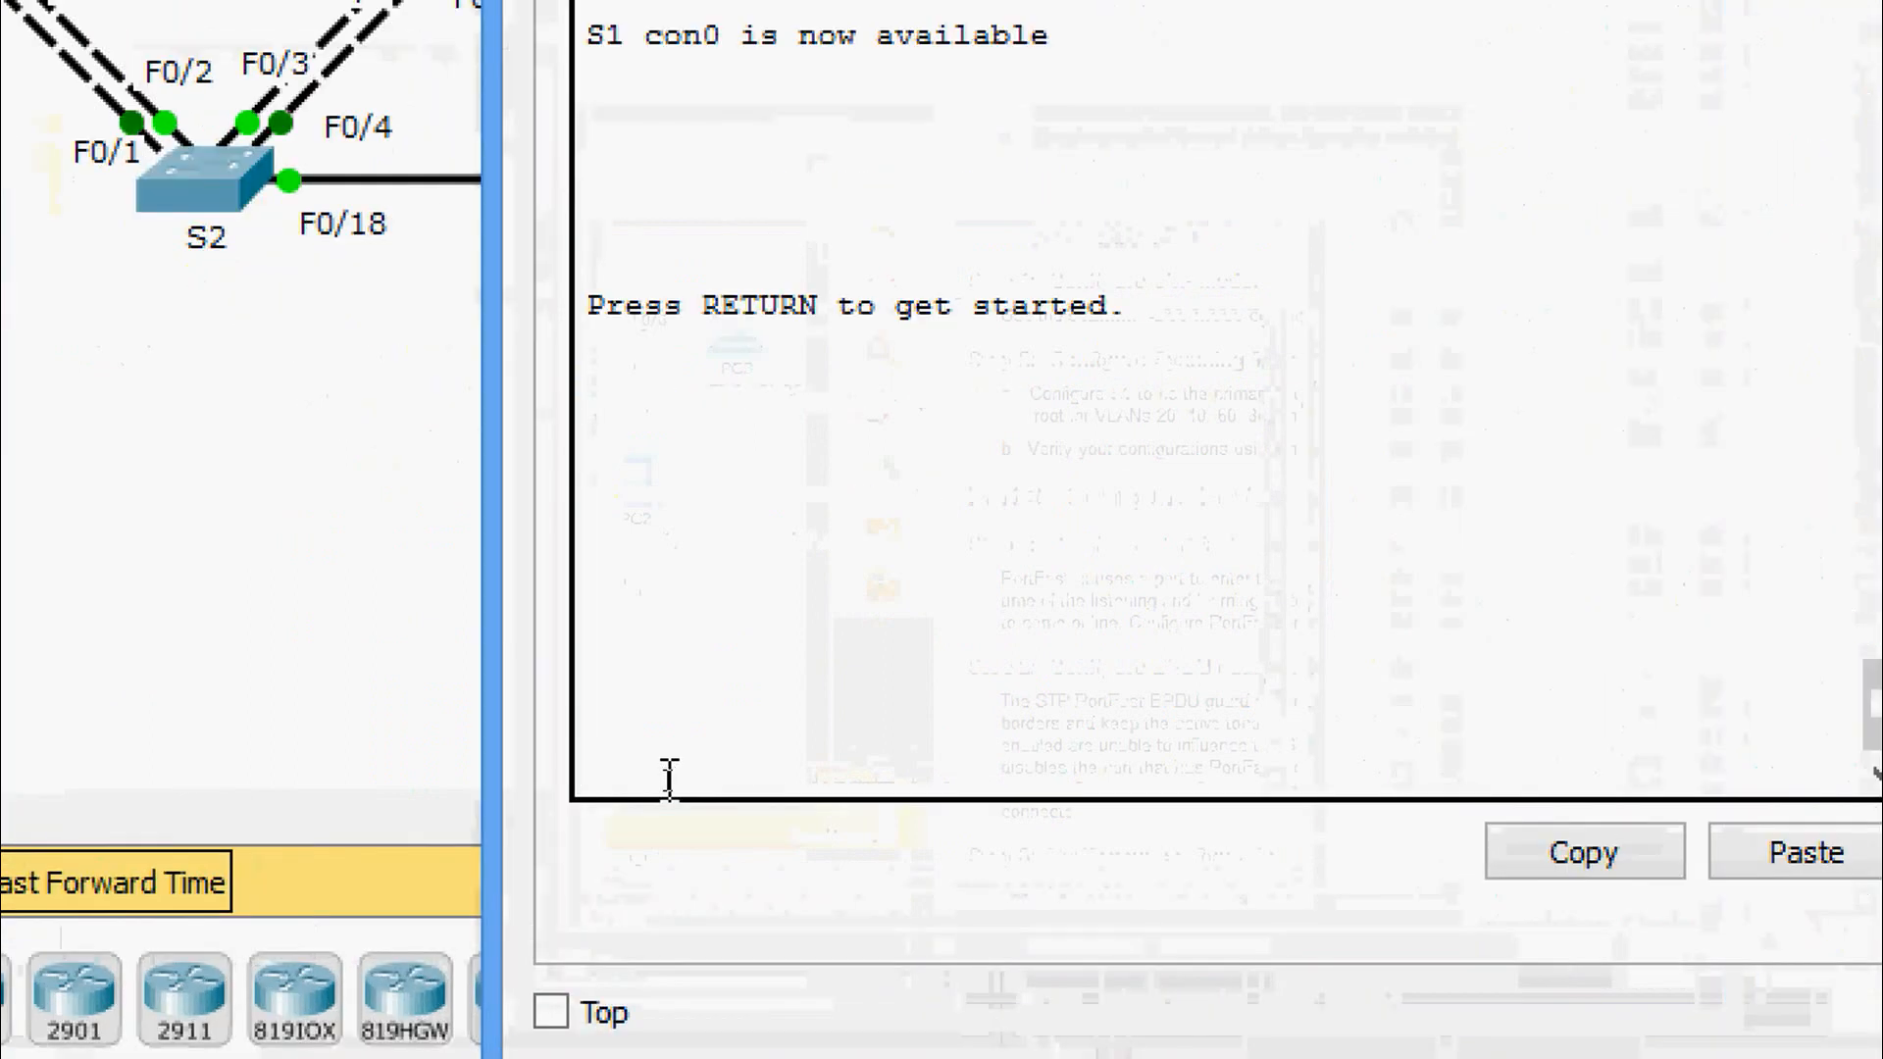
key(Return)
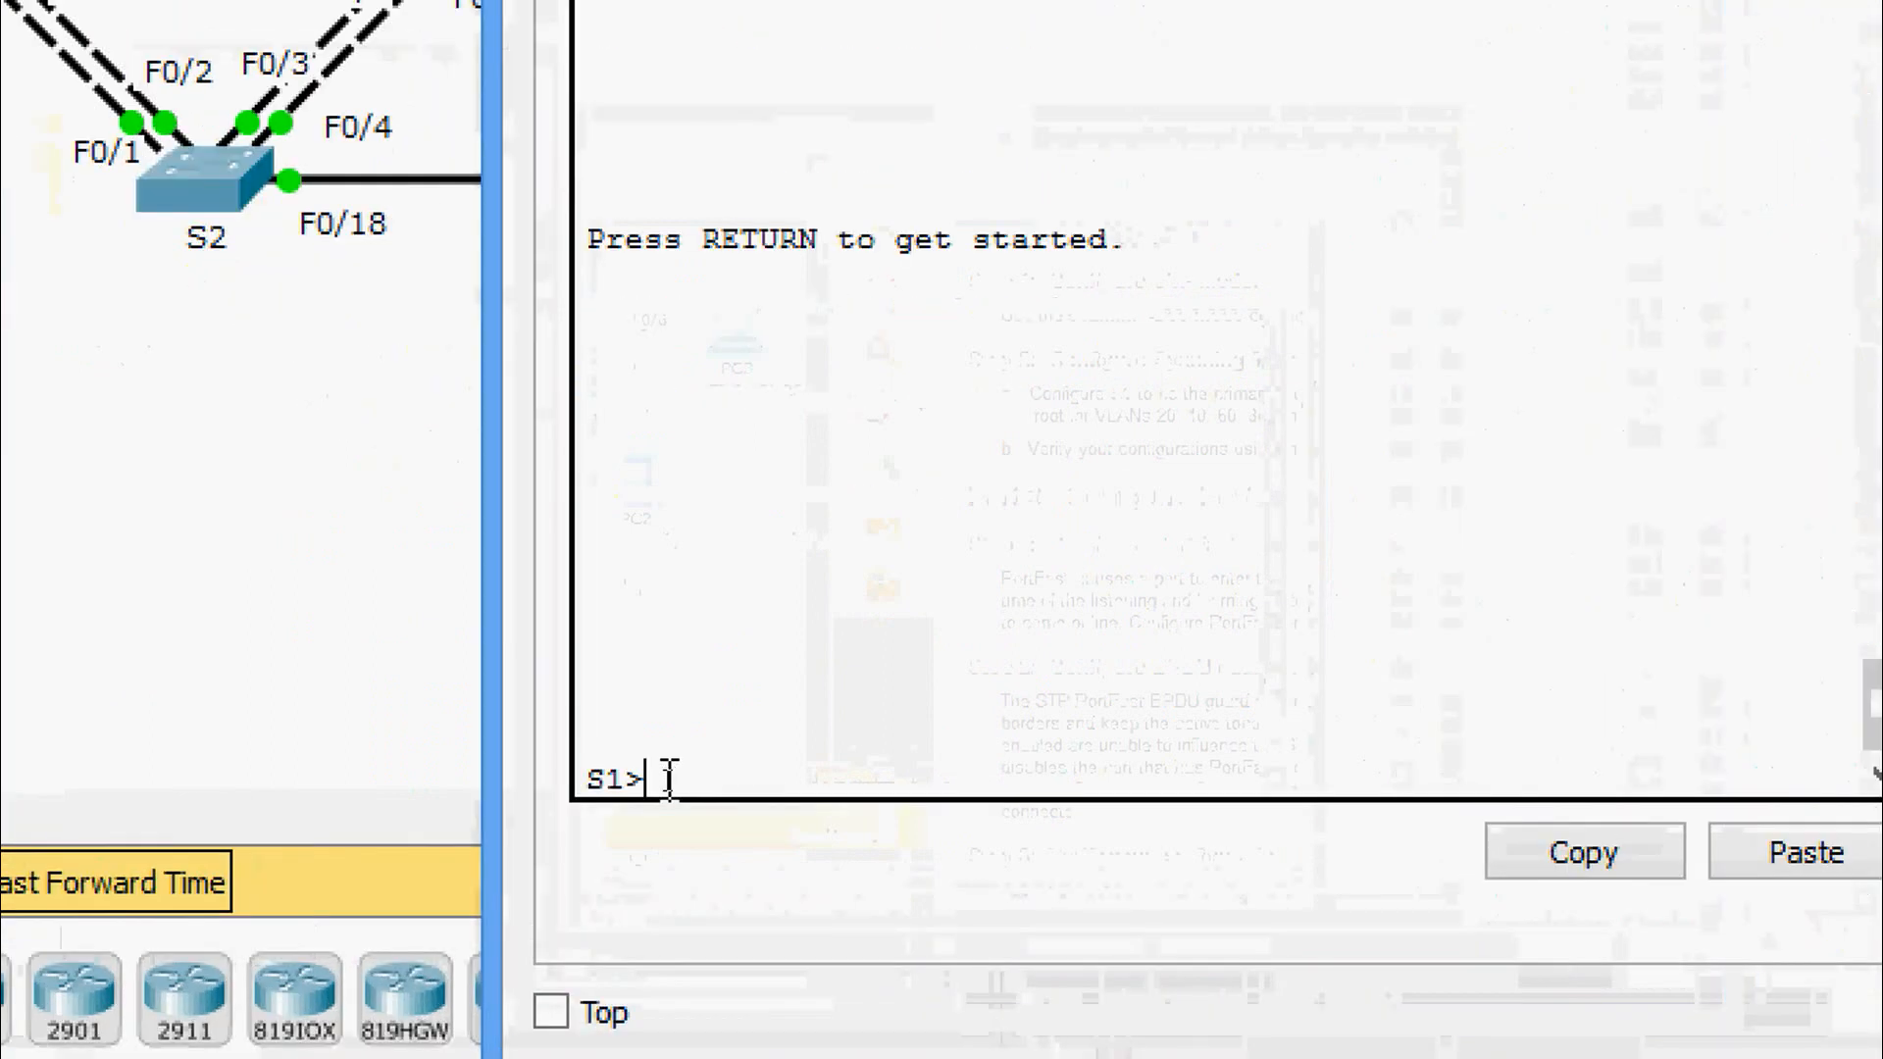
text(en)
key(Return)
text(sh)
key(Tab)
text(sp)
key(Tab)
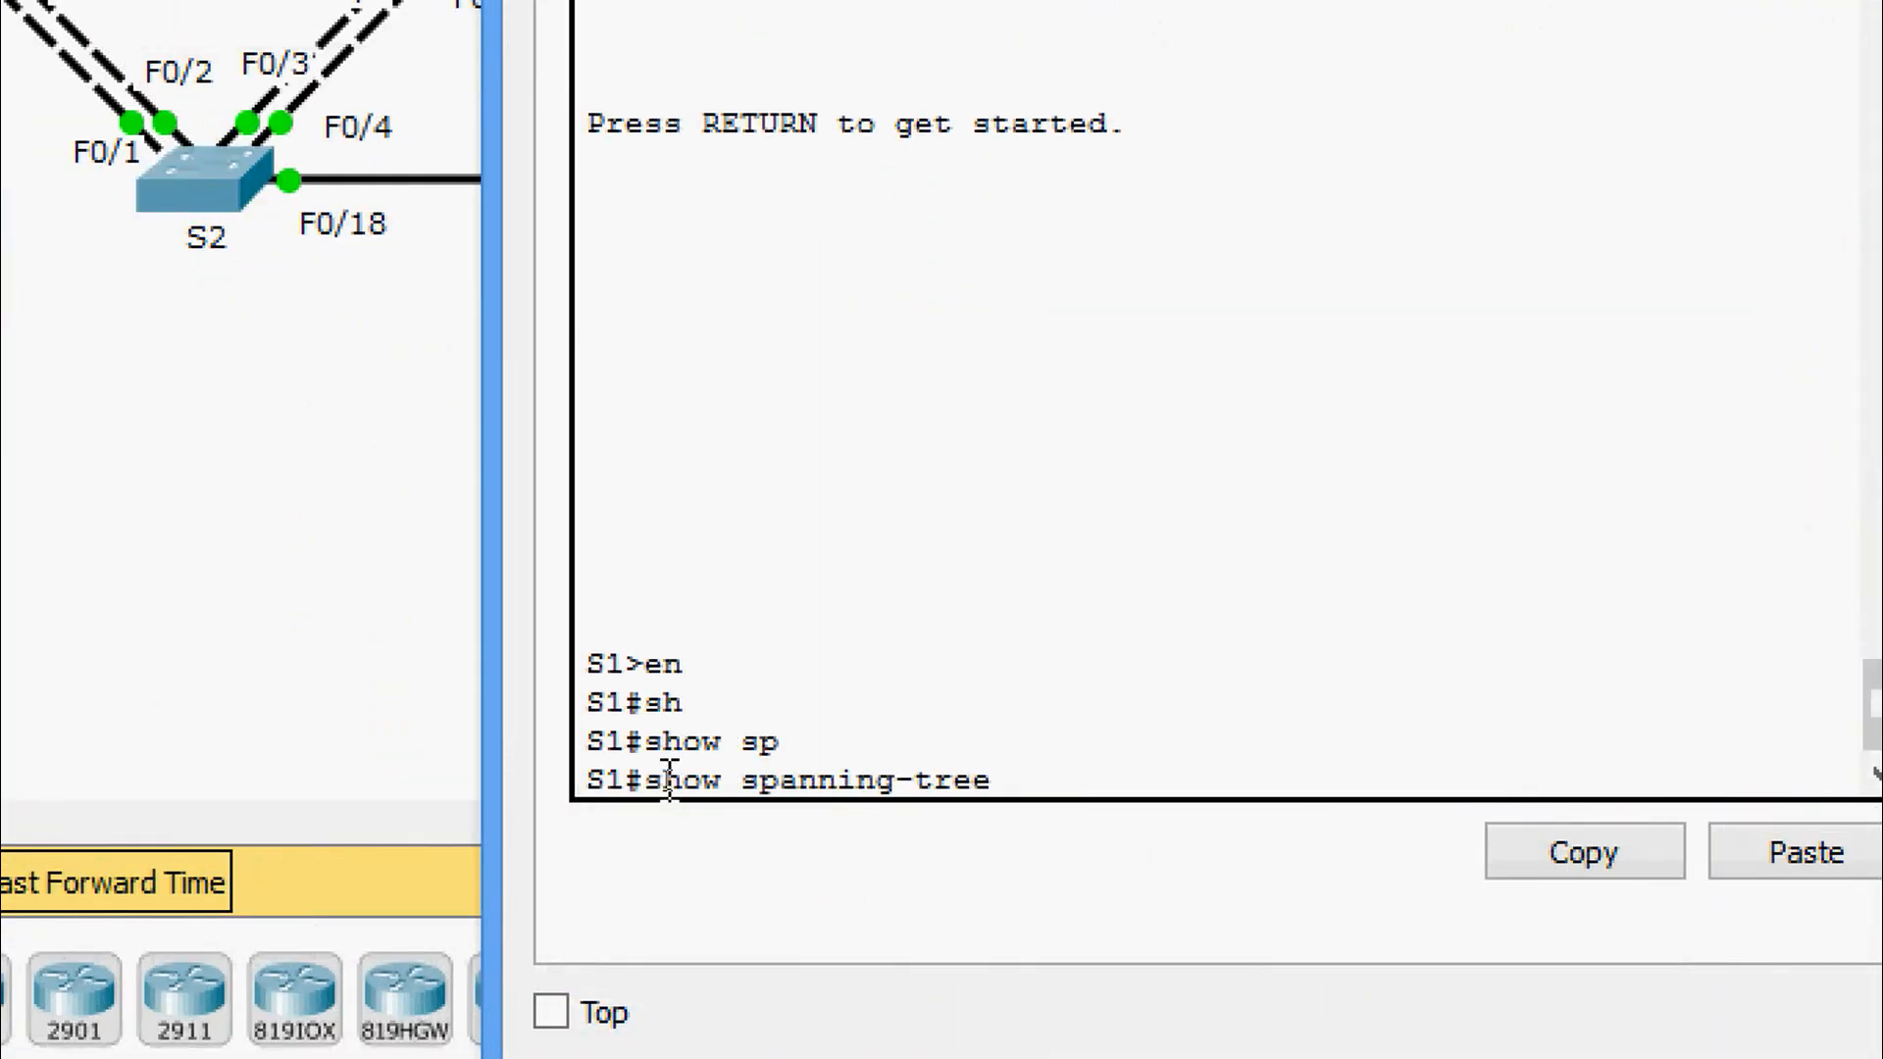
key(Return)
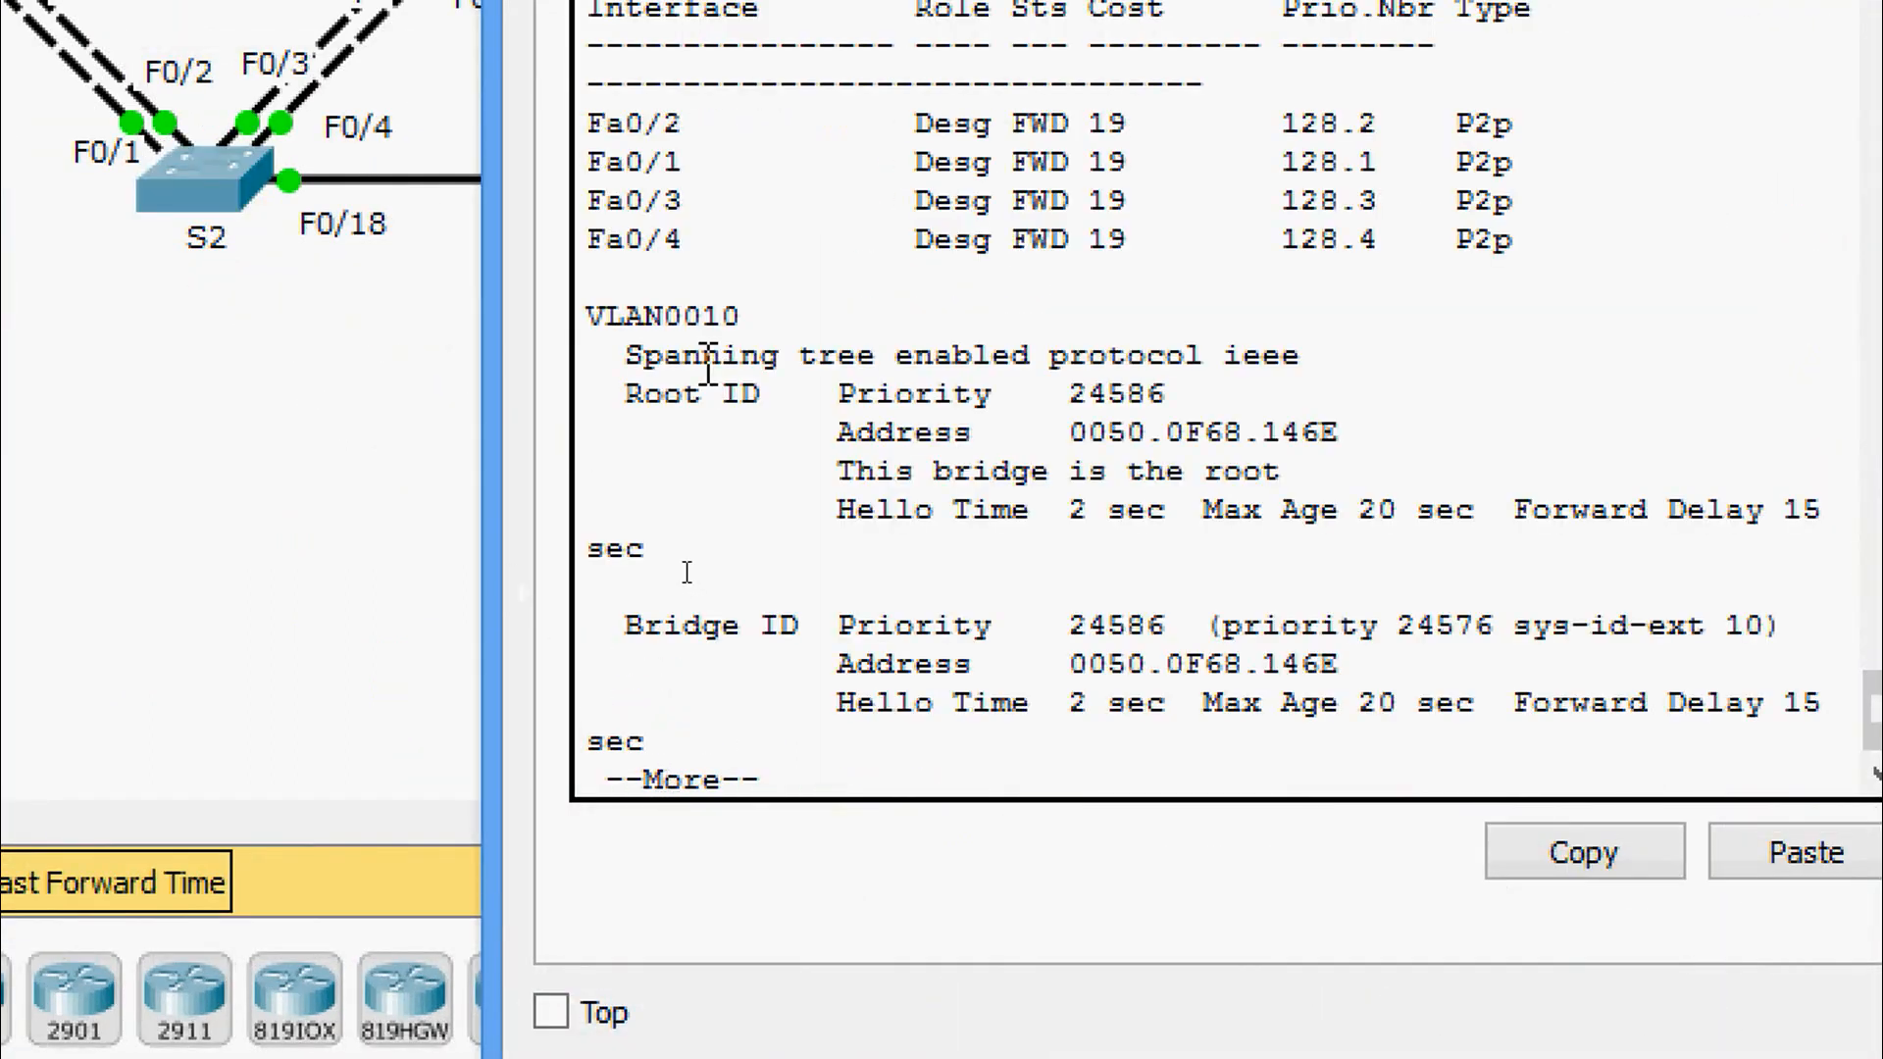
Page through S1's spanning-tree output from VLAN 10 through VLAN 99, examining each VLAN's root bridge, priority and port roles, and close the switch window.
drag(605, 316, 741, 316)
key(Return)
key(Return)
key(Return)
key(Return)
key(Return)
key(Return)
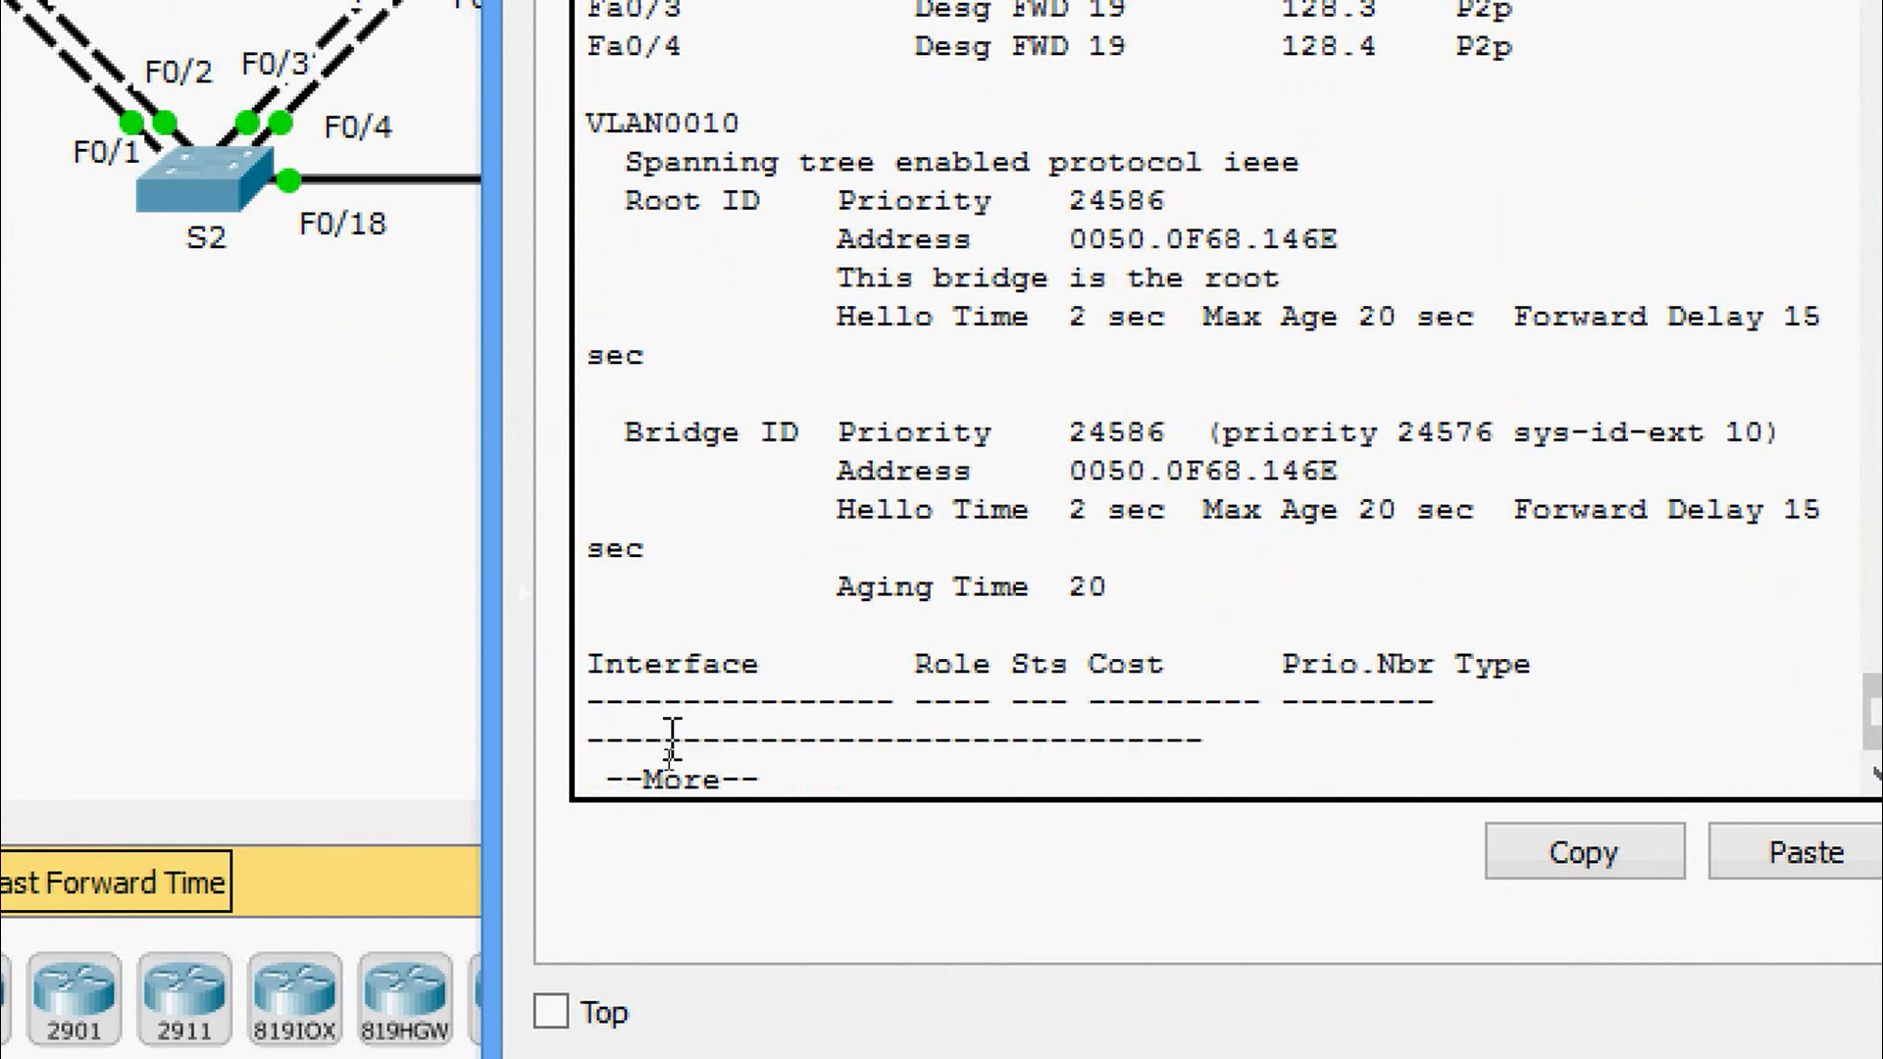
key(Return)
key(Return)
key(Return)
key(Return)
key(Return)
key(Return)
key(Return)
key(Return)
key(Return)
key(Return)
key(Return)
key(Return)
key(Return)
key(Return)
key(Return)
key(Return)
key(Return)
key(Return)
key(Return)
key(Return)
key(Return)
key(Return)
key(Return)
key(Return)
key(Return)
key(Return)
key(Return)
key(Return)
key(Return)
key(Return)
key(Return)
key(Return)
key(Return)
key(Return)
key(Return)
key(Return)
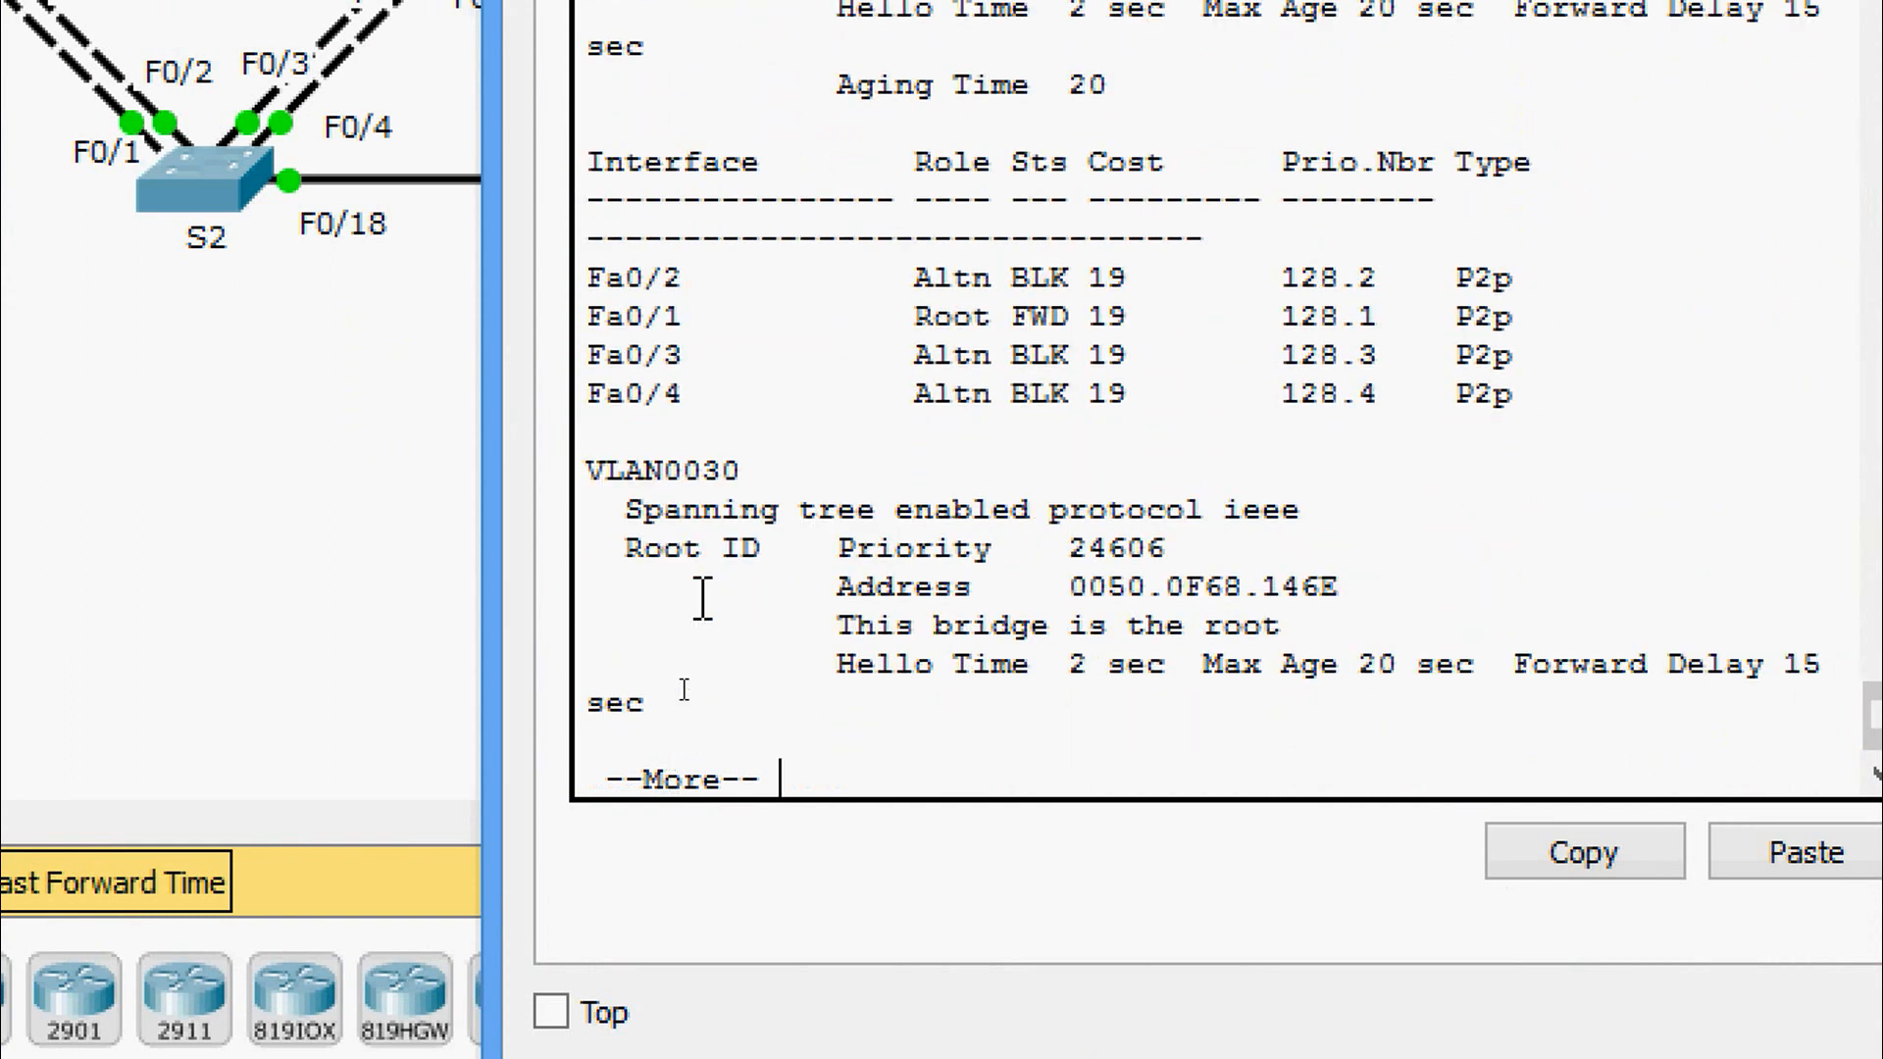
key(Return)
key(Return)
key(Return)
key(Return)
key(Return)
key(Return)
key(Return)
key(Return)
key(Return)
key(Return)
key(Return)
key(Return)
key(Return)
key(Return)
key(Return)
key(Return)
key(Return)
key(Return)
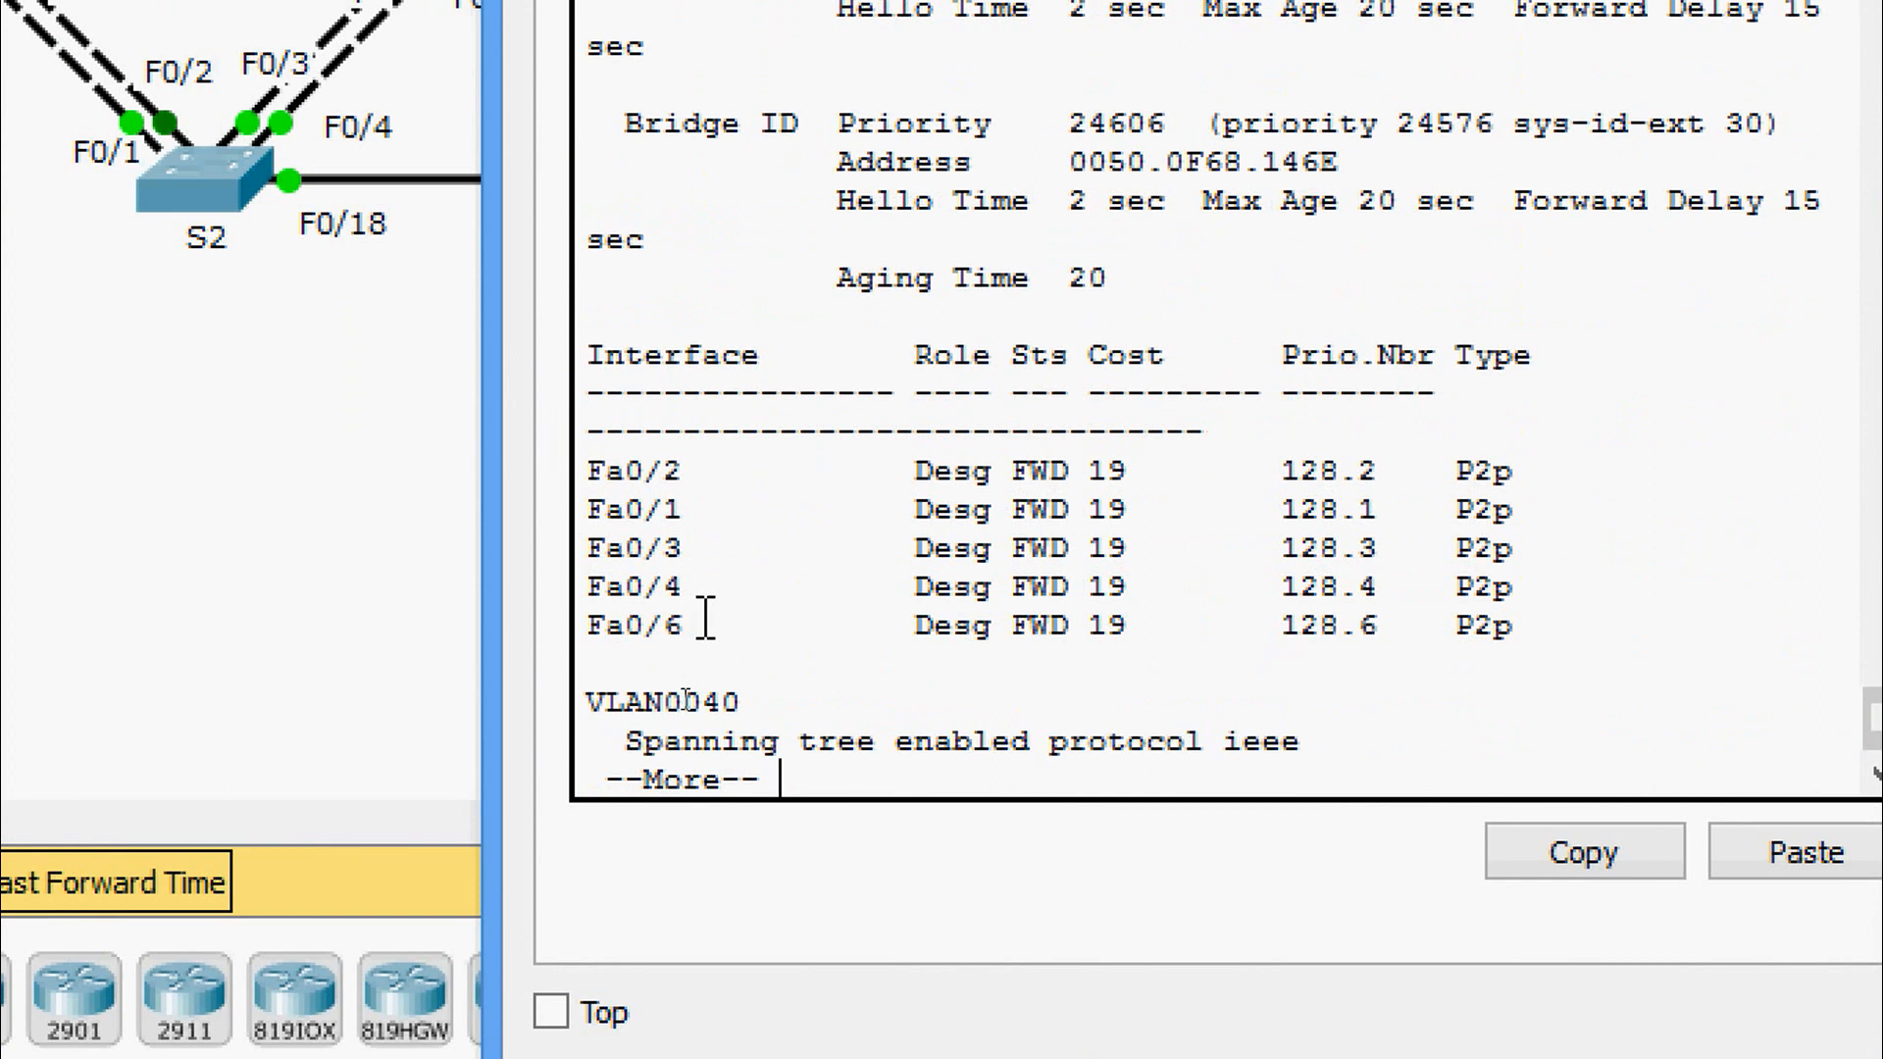
key(Return)
key(Return)
key(Return)
key(Return)
key(Return)
key(Return)
key(Return)
key(Return)
key(Return)
key(Return)
key(Return)
key(Return)
key(Return)
key(Return)
key(Return)
key(Return)
key(Return)
key(Return)
key(Return)
key(Return)
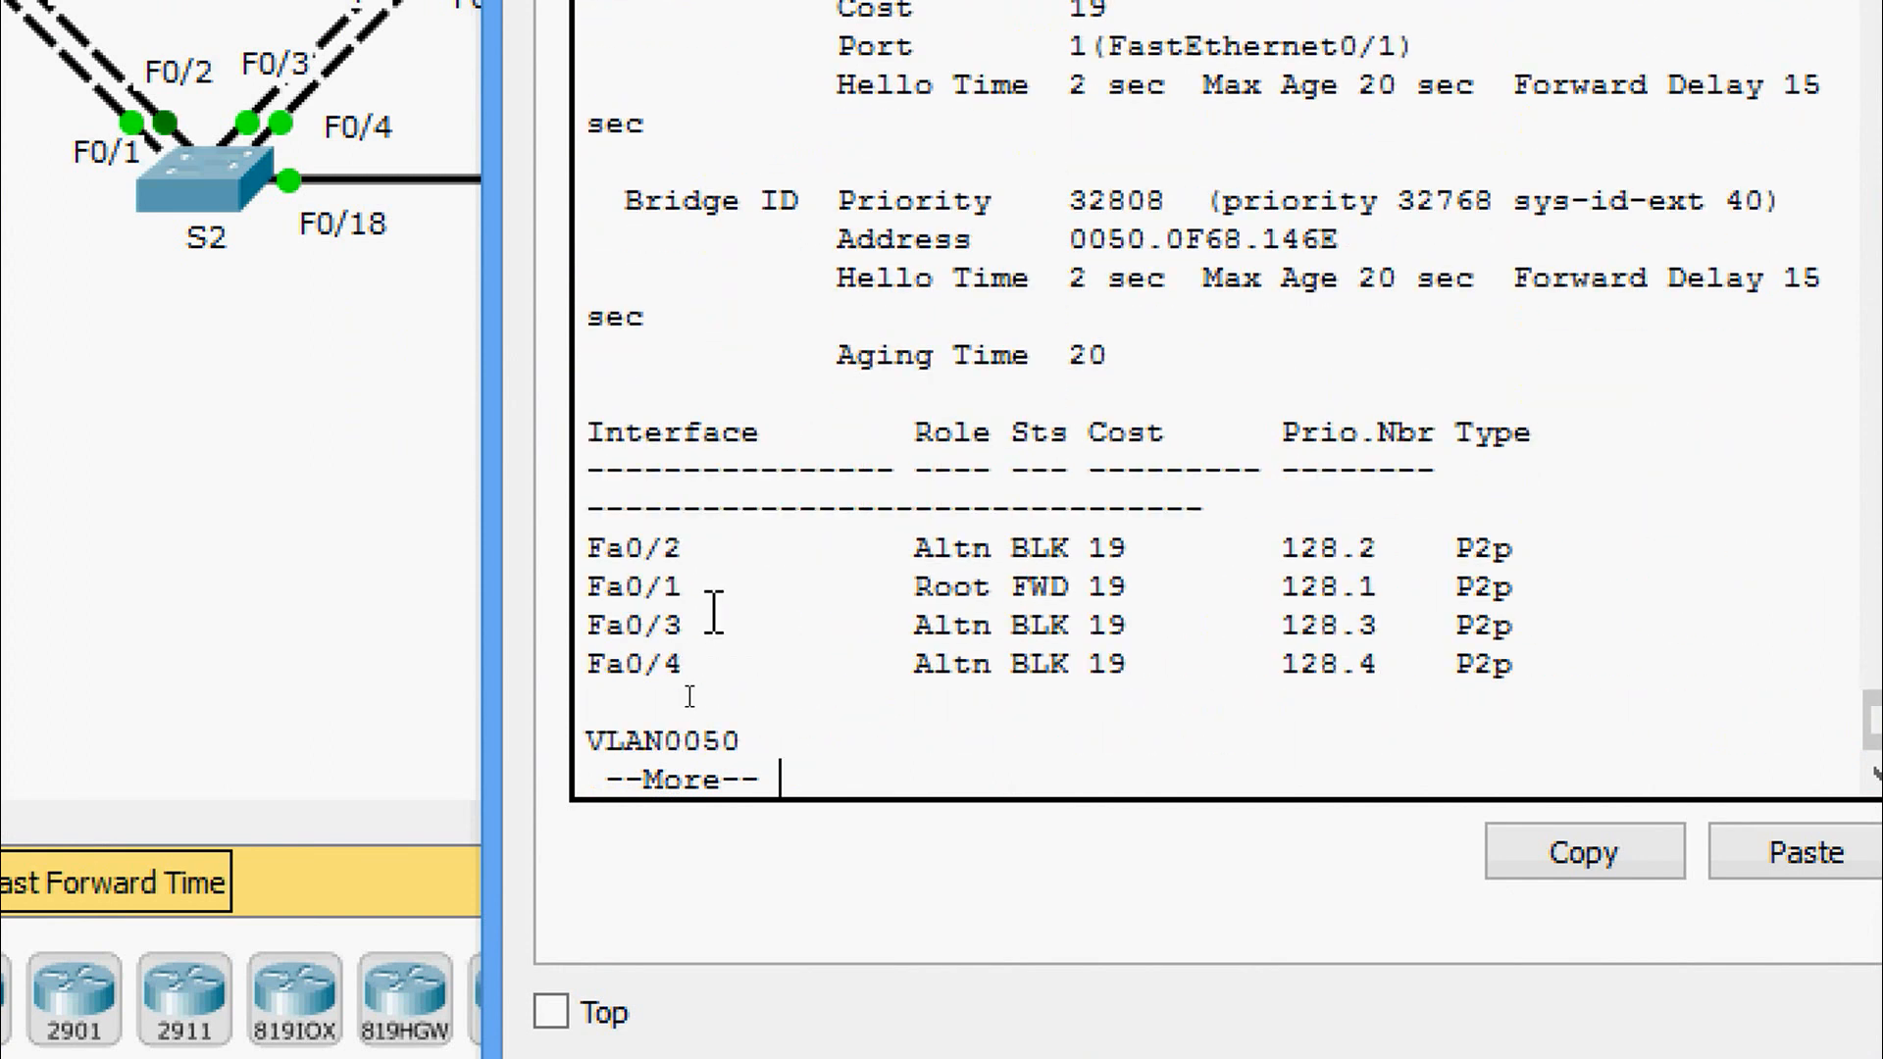
key(Return)
key(Return)
key(Return)
key(Return)
key(Return)
key(Return)
key(Return)
key(Return)
key(Return)
key(Return)
key(Return)
key(Return)
key(Return)
key(Return)
key(Return)
key(Return)
key(Return)
key(Return)
key(Return)
key(Return)
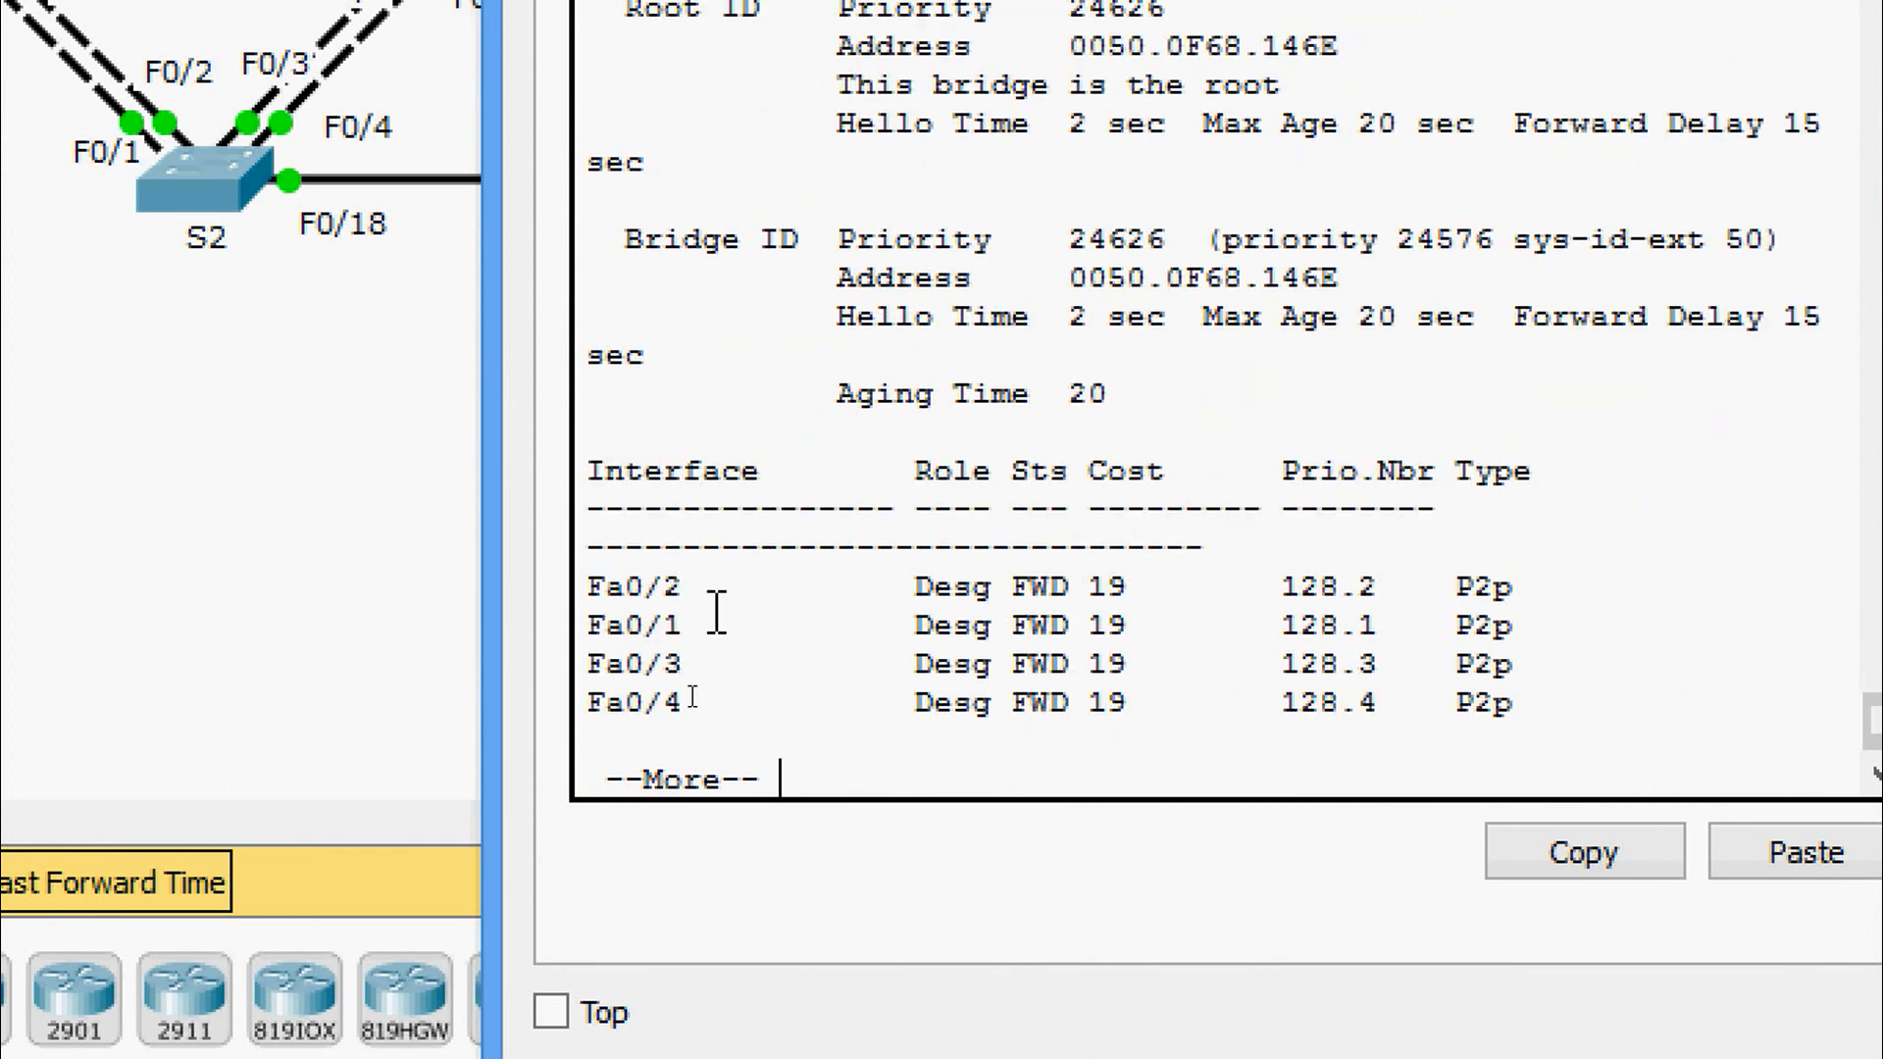
key(Return)
key(Return)
key(Return)
key(Return)
key(Return)
key(Return)
key(Return)
key(Return)
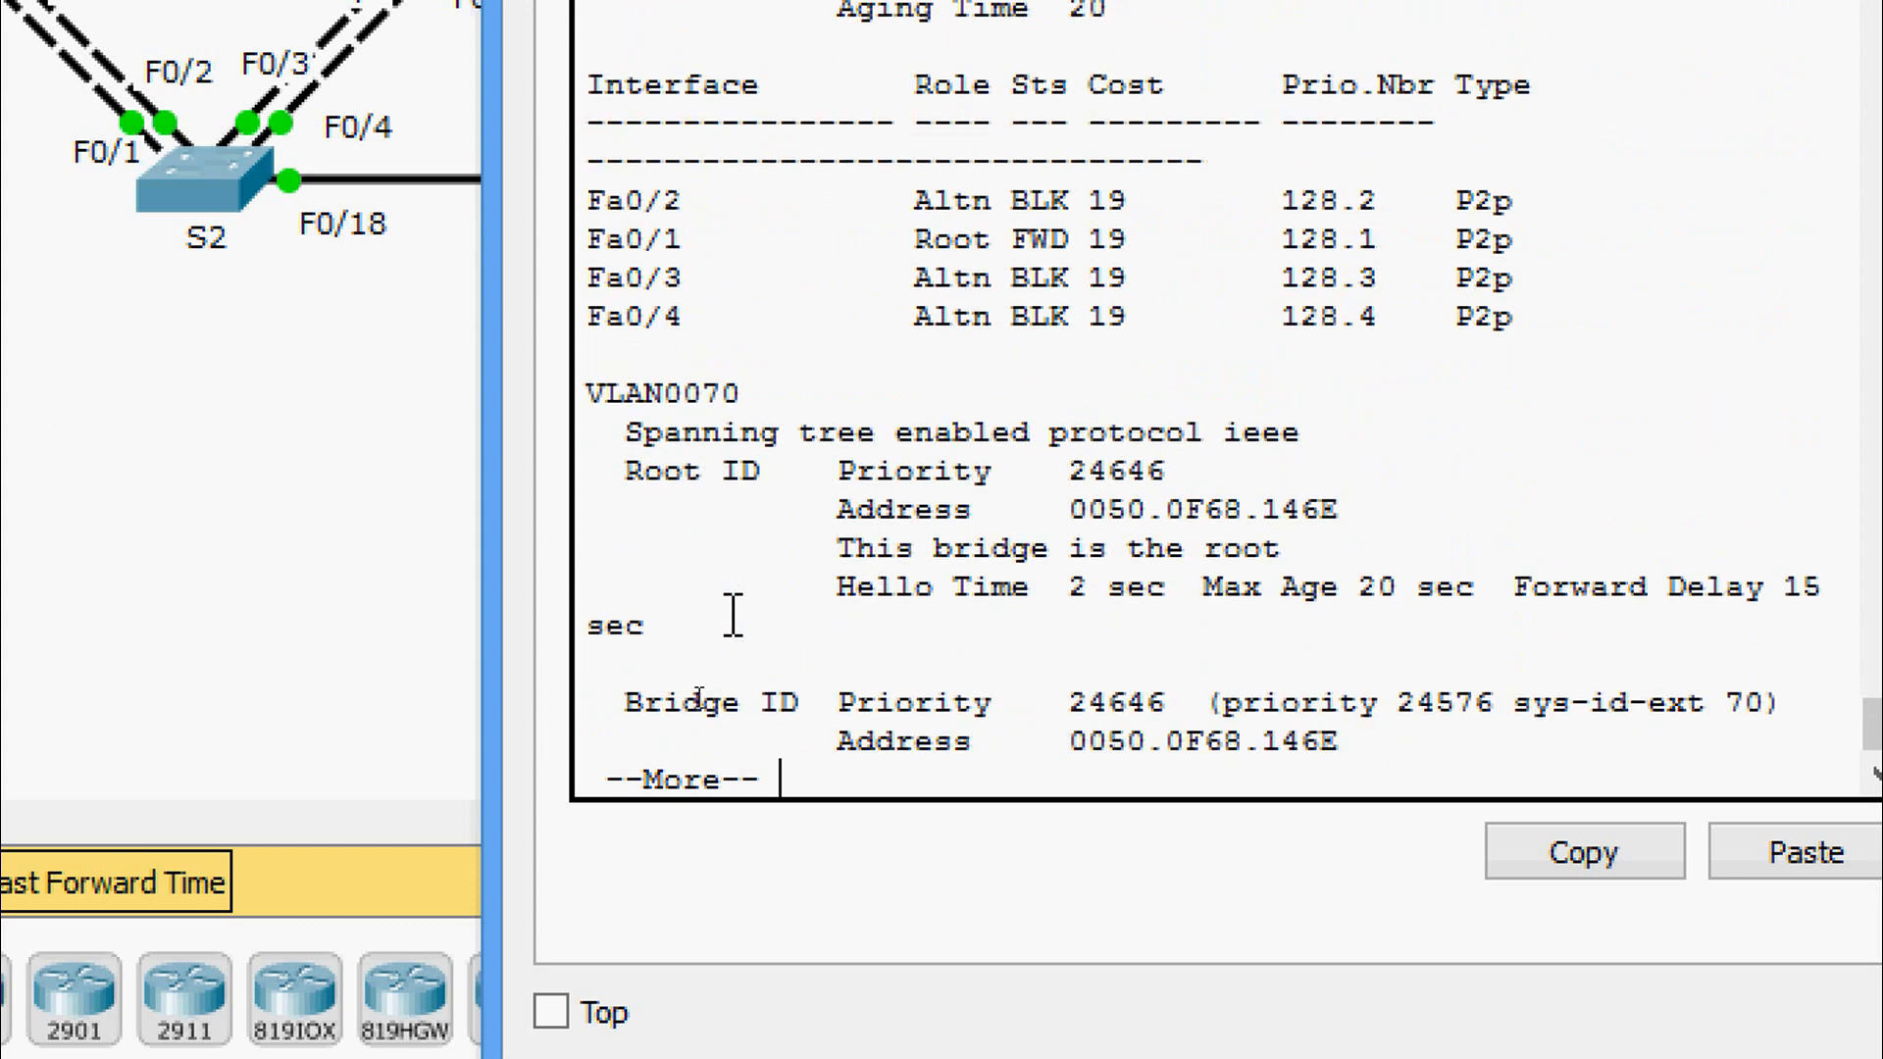
key(Return)
key(Return)
key(Return)
key(Return)
key(Return)
key(Return)
key(Return)
key(Return)
key(Return)
key(Return)
key(Return)
key(Return)
key(Return)
key(Return)
key(Return)
key(Return)
key(Return)
key(Return)
key(Return)
key(Return)
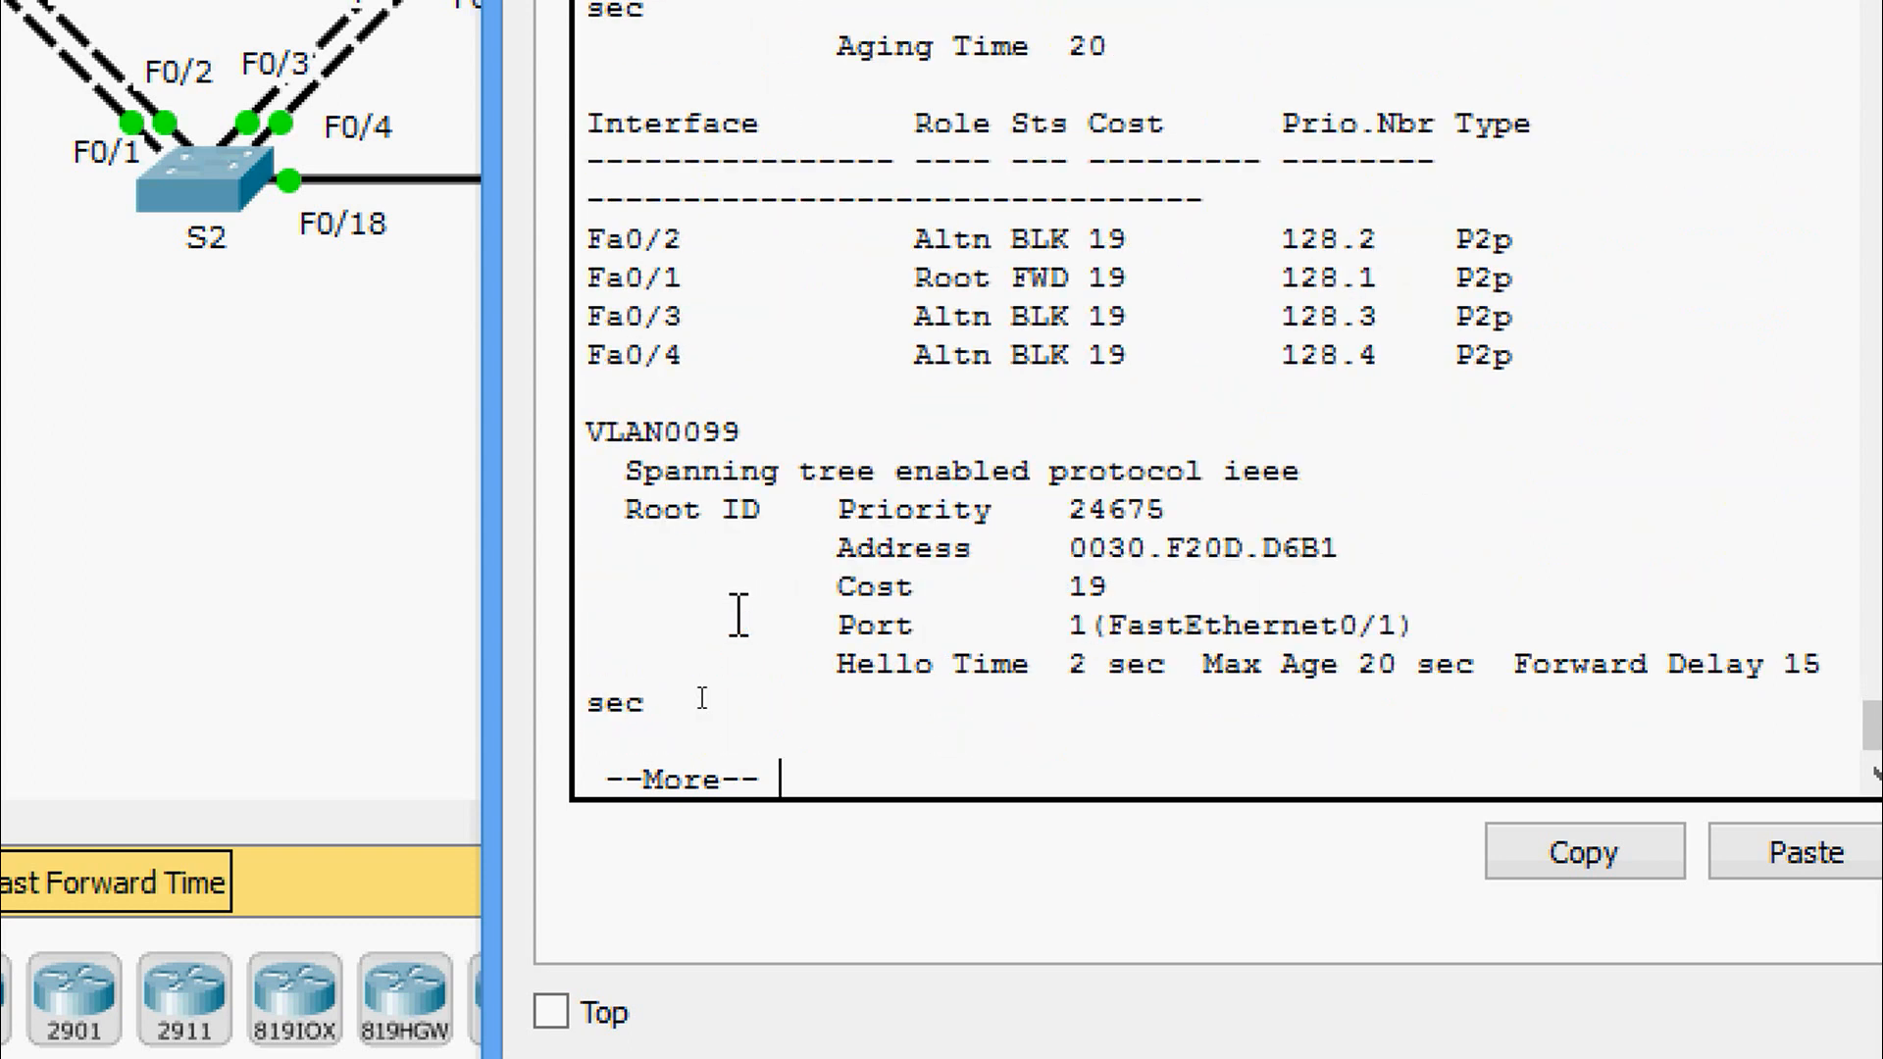
key(Return)
key(Return)
key(Return)
key(Return)
key(Return)
key(Return)
key(Return)
key(Return)
key(Return)
key(Return)
key(Return)
key(Return)
key(Return)
key(Return)
key(Return)
key(Return)
key(Return)
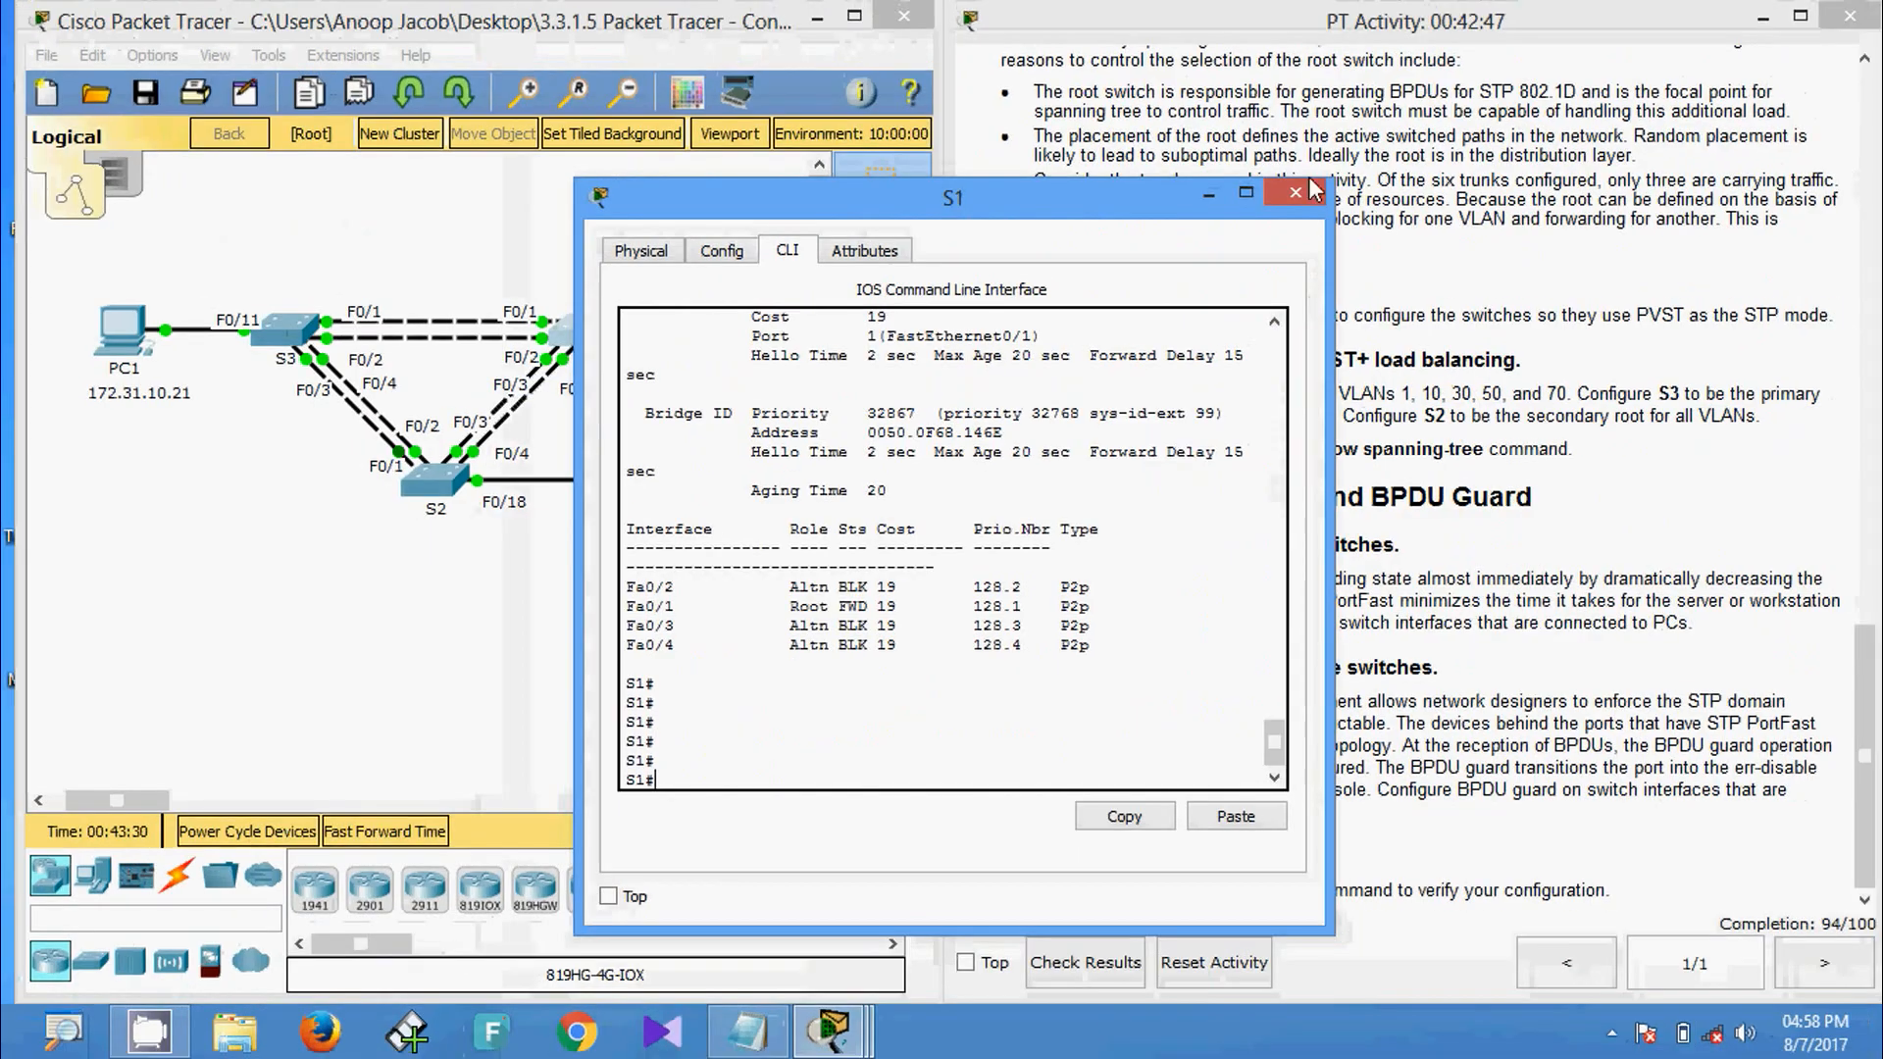
click(1313, 191)
Open the command line of switch S2, enter privileged EXEC mode and run show spanning-tree.
click(432, 480)
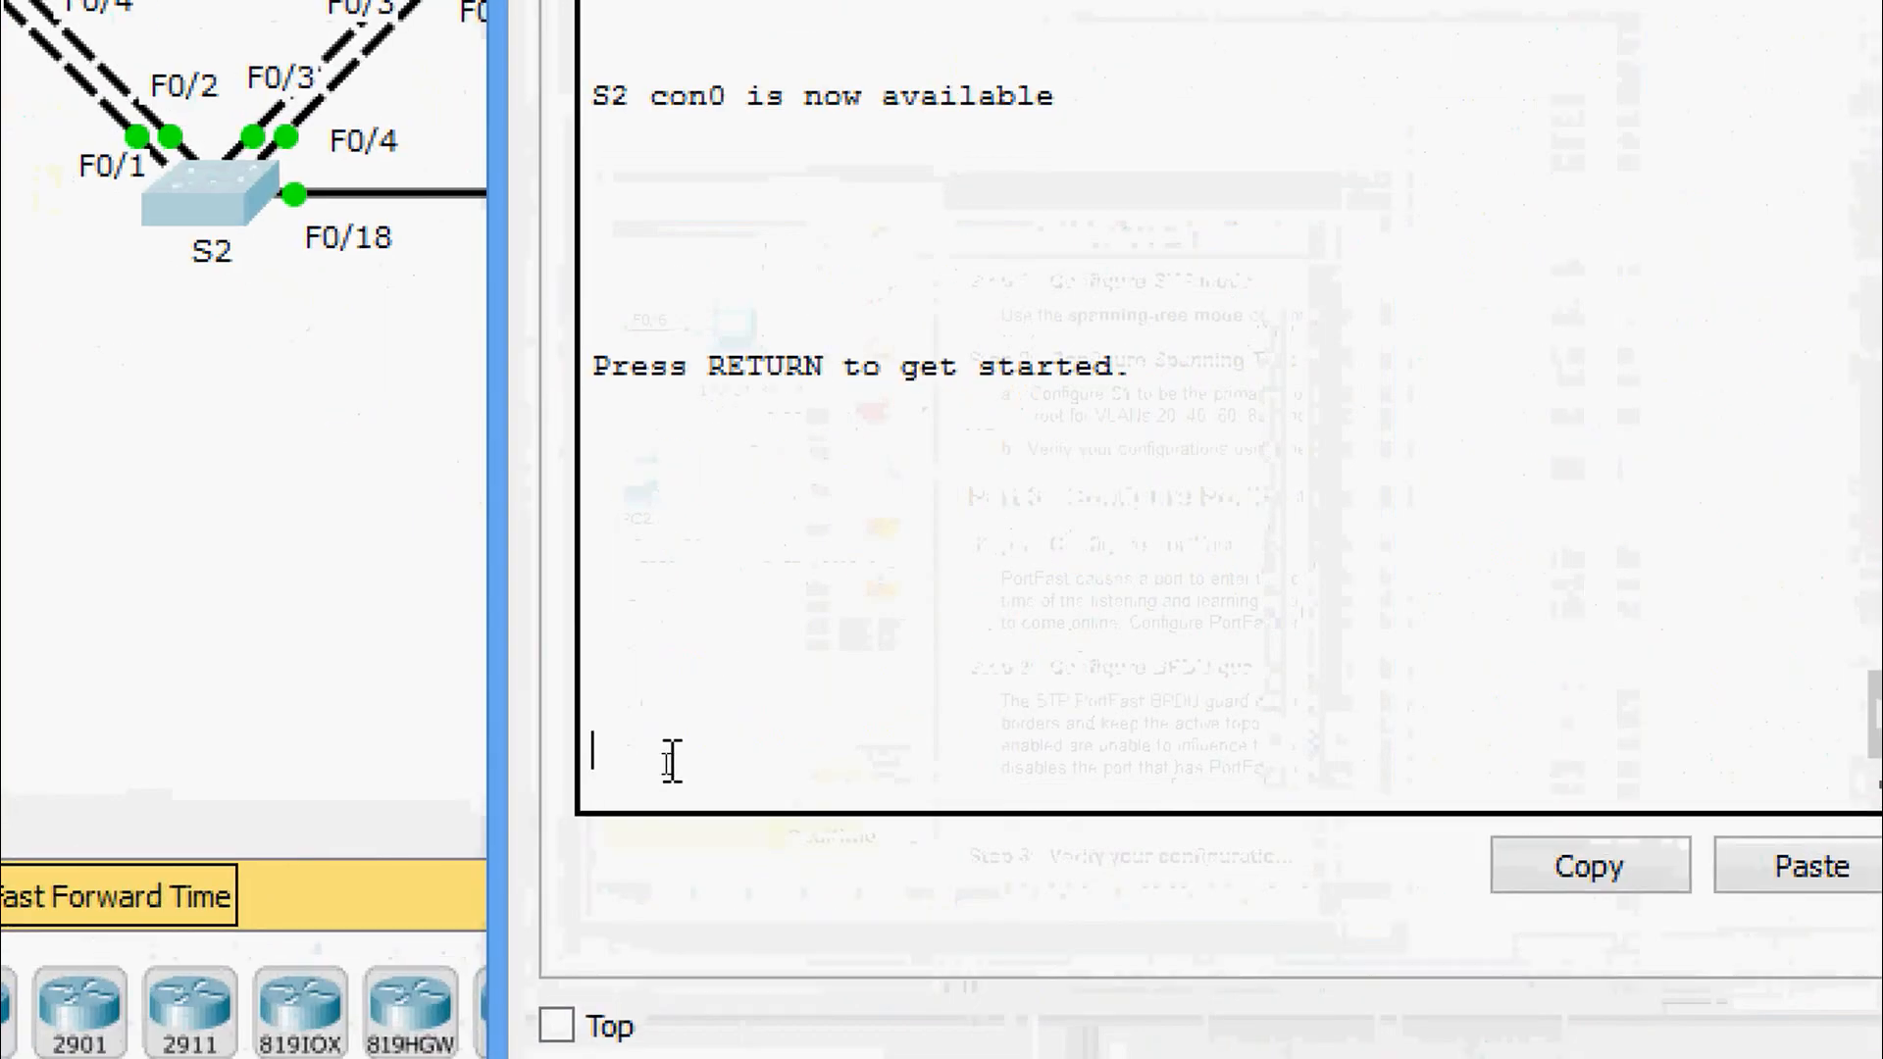
key(Return)
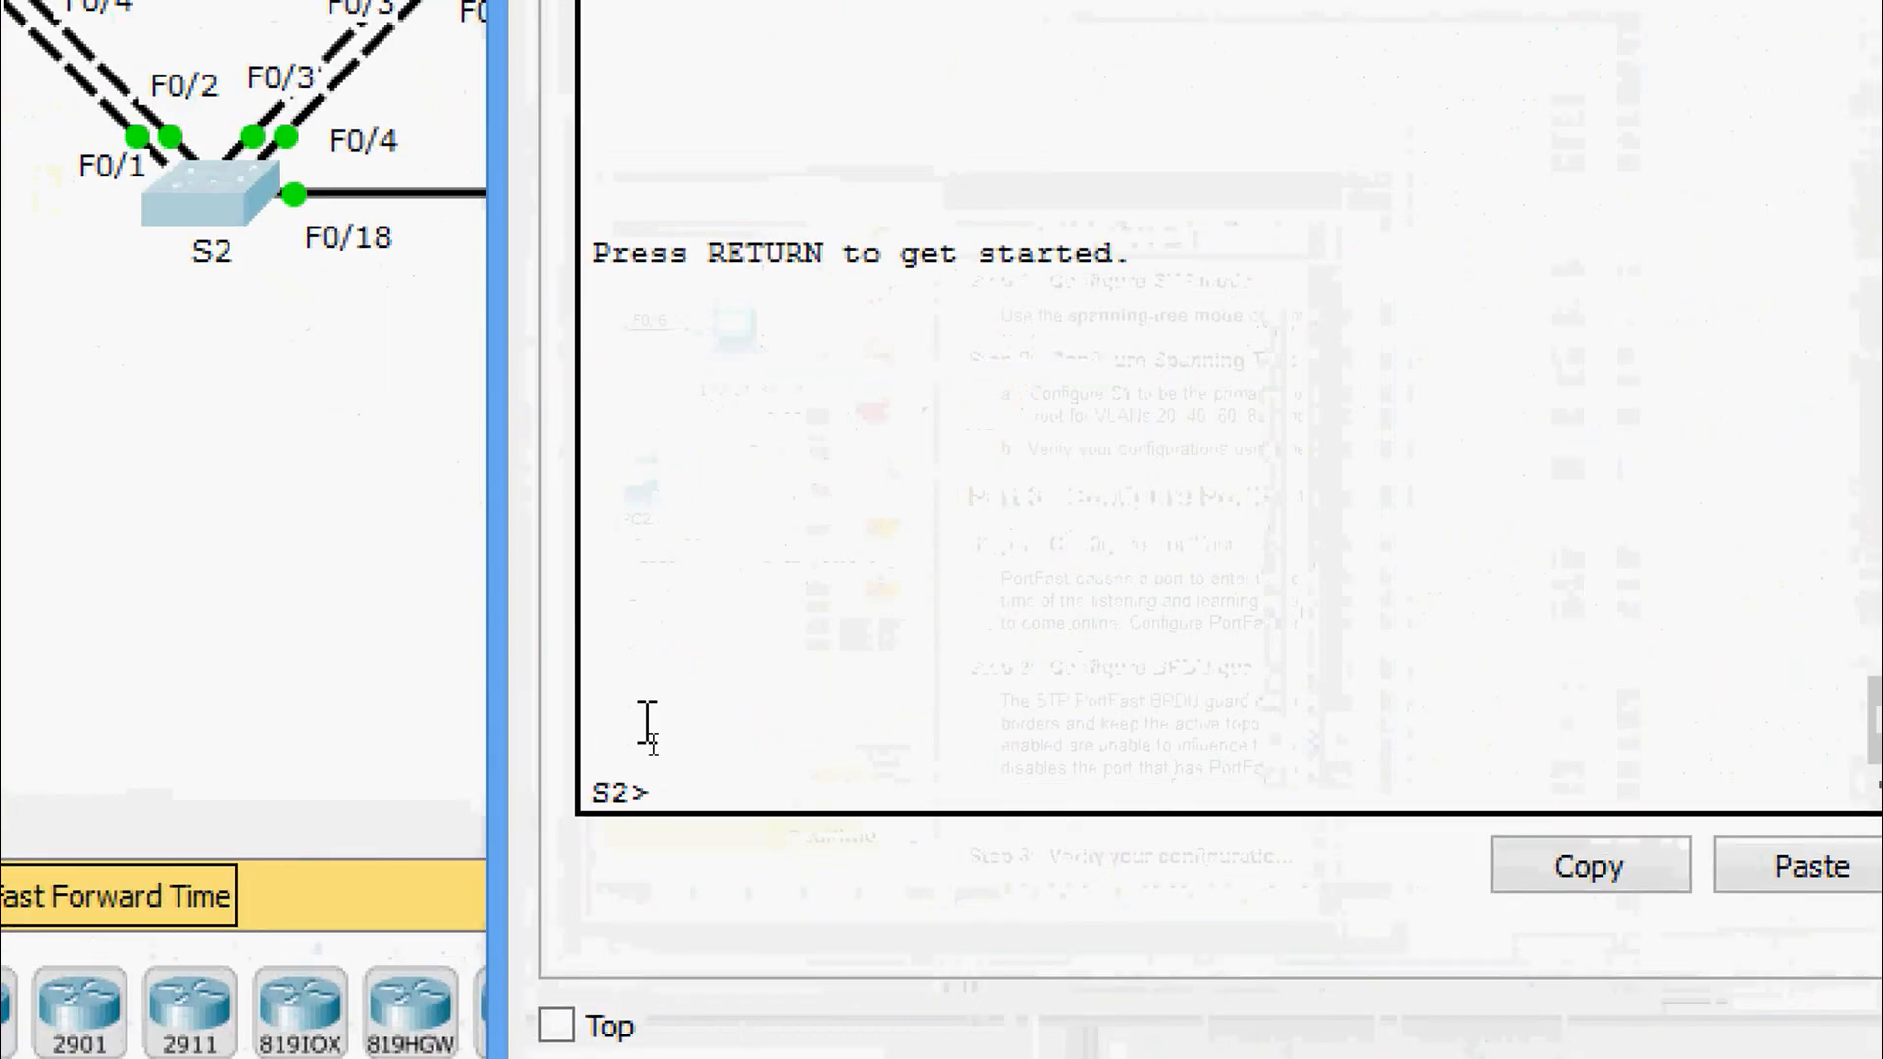
text(ena)
key(Return)
text(sh)
key(Tab)
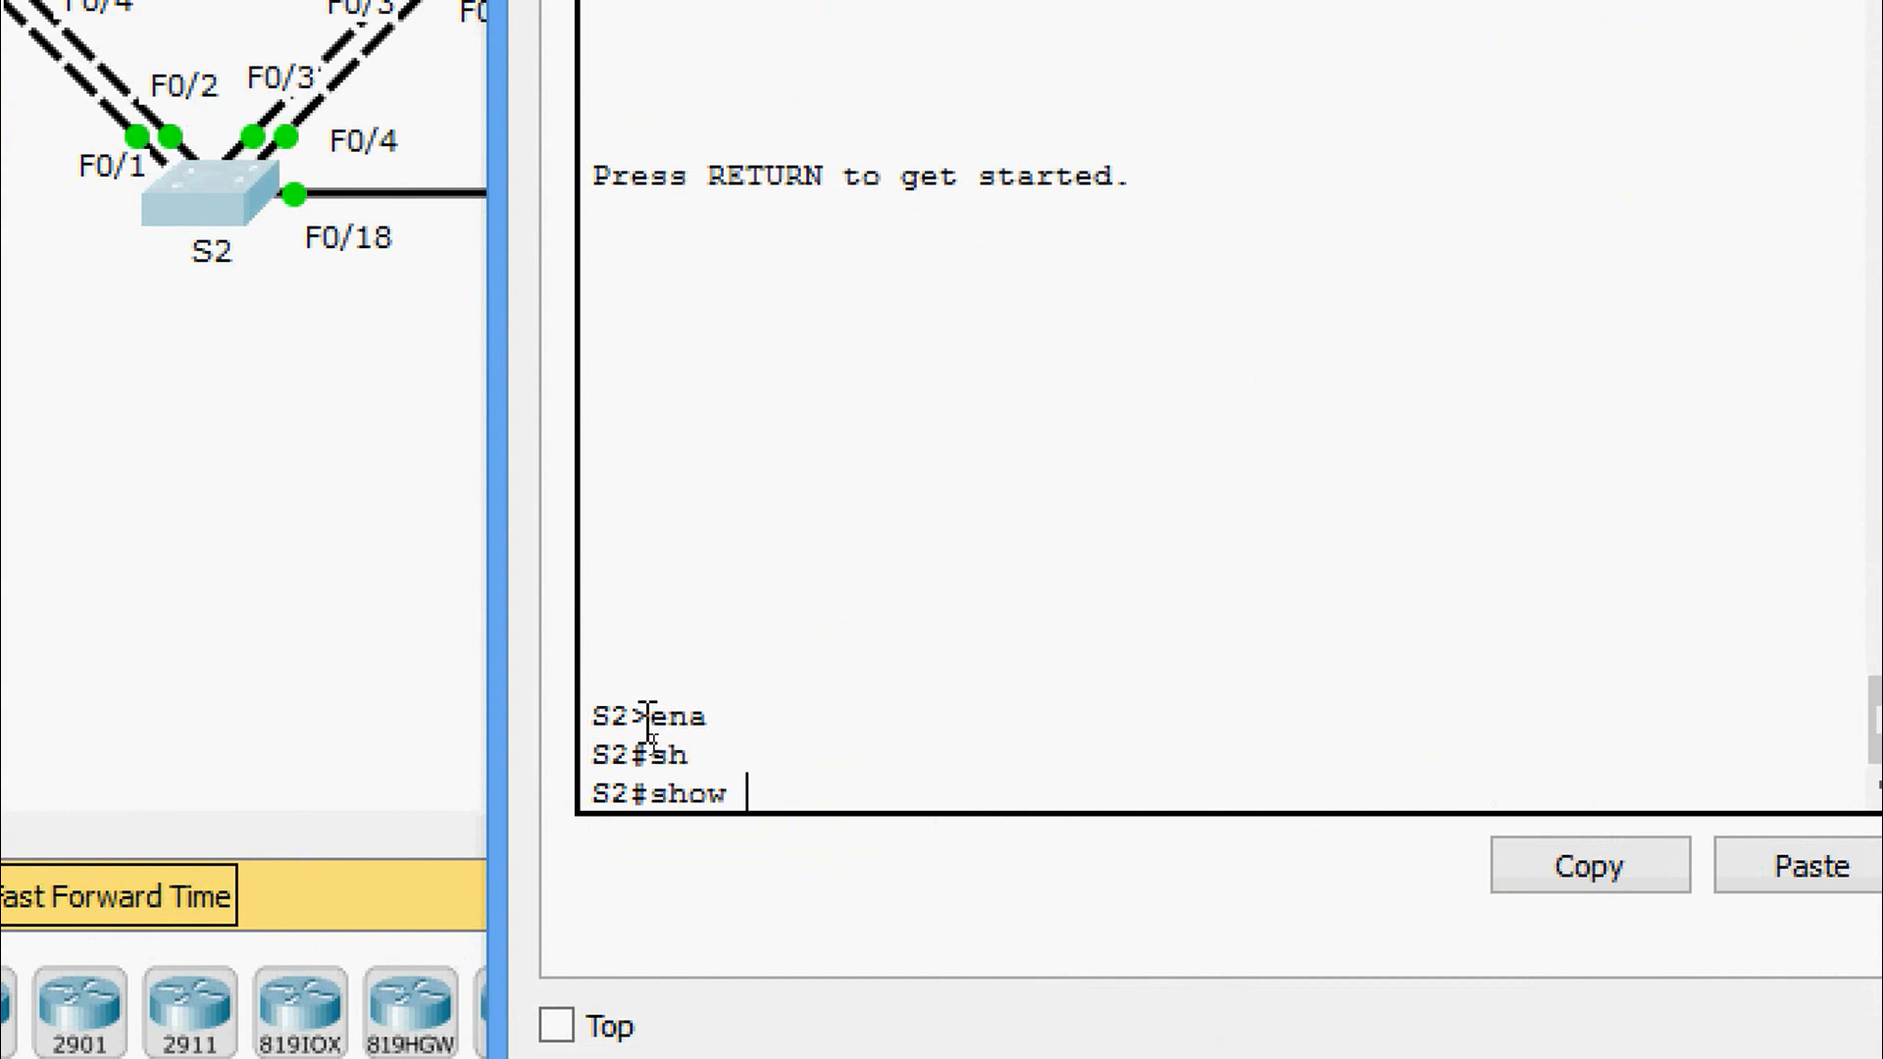
text(b)
key(BackSpace)
text(sp)
key(Tab)
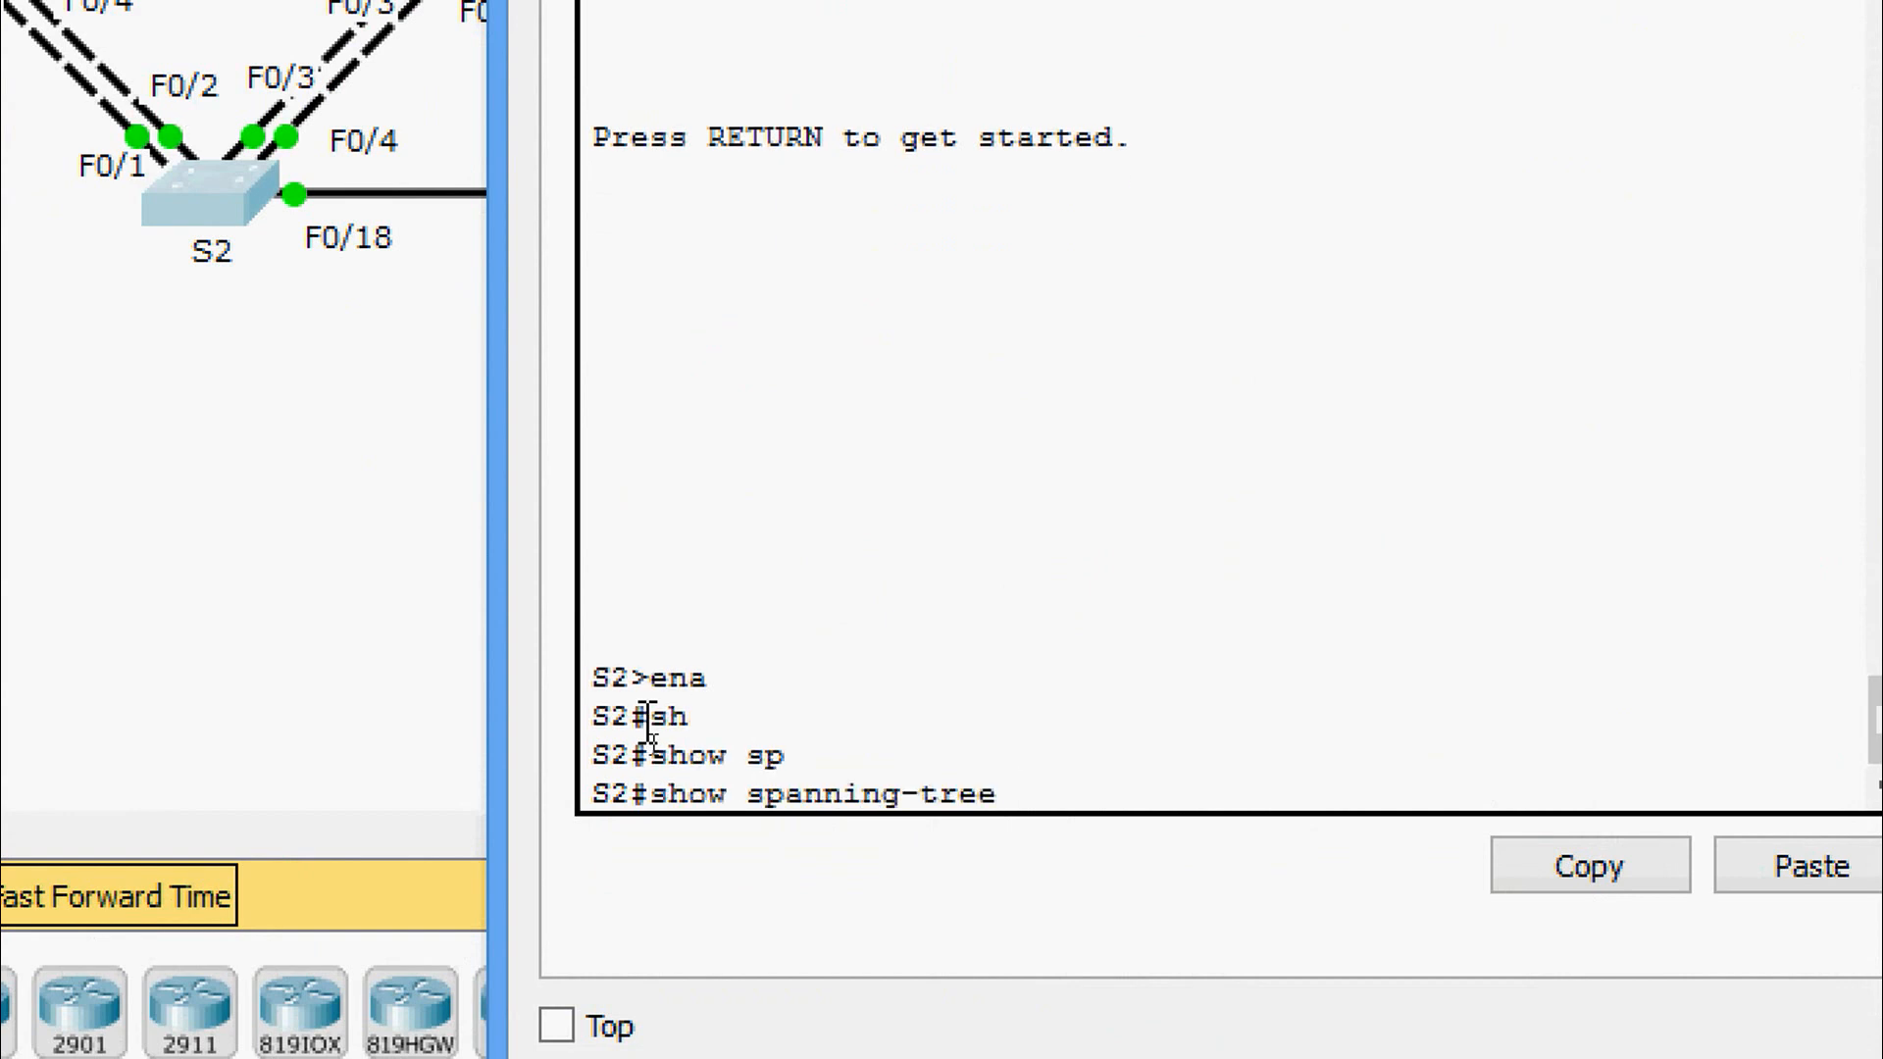
key(Return)
Page through S2's spanning-tree output from VLAN 1 through VLAN 70, examining each VLAN's root bridge, bridge priority and port roles.
key(Return)
key(Return)
key(Return)
key(Return)
key(Return)
key(Return)
key(Return)
key(Return)
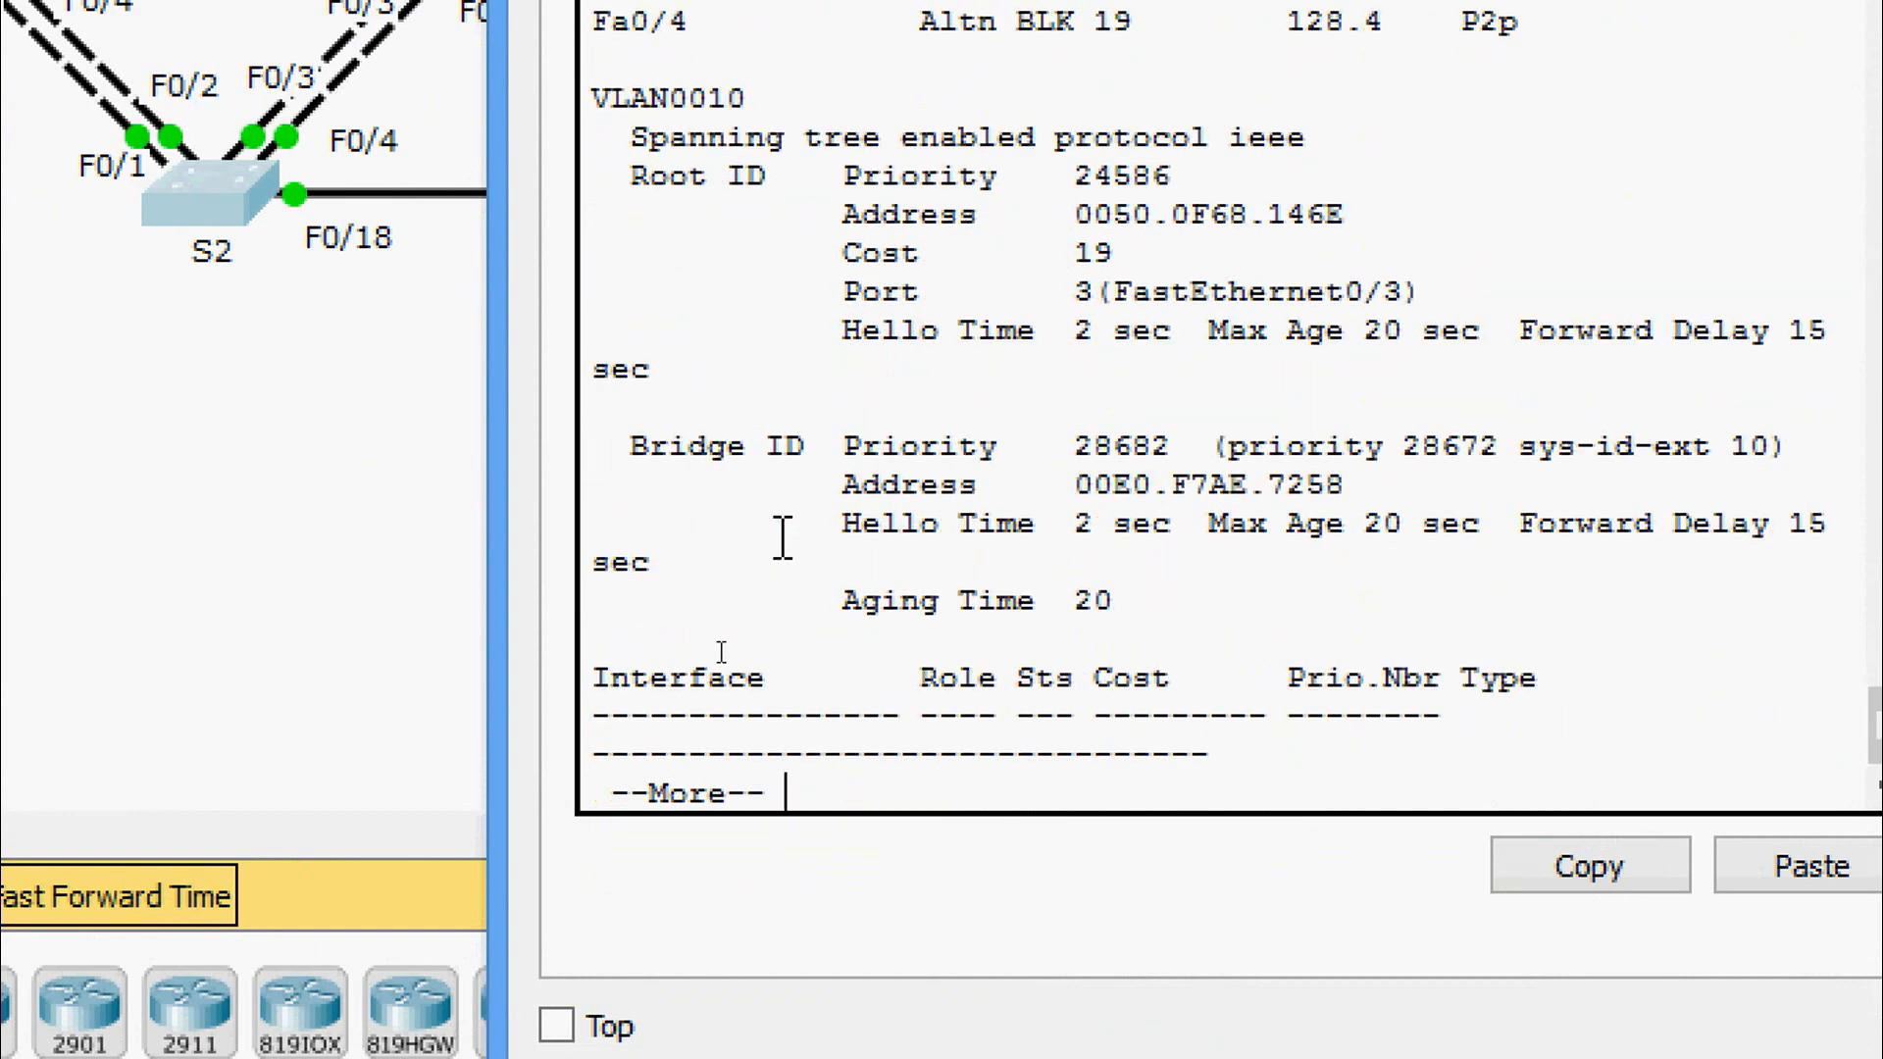
key(Return)
key(Return)
key(Return)
key(Return)
key(Return)
key(Return)
key(Return)
key(Return)
key(Return)
key(Return)
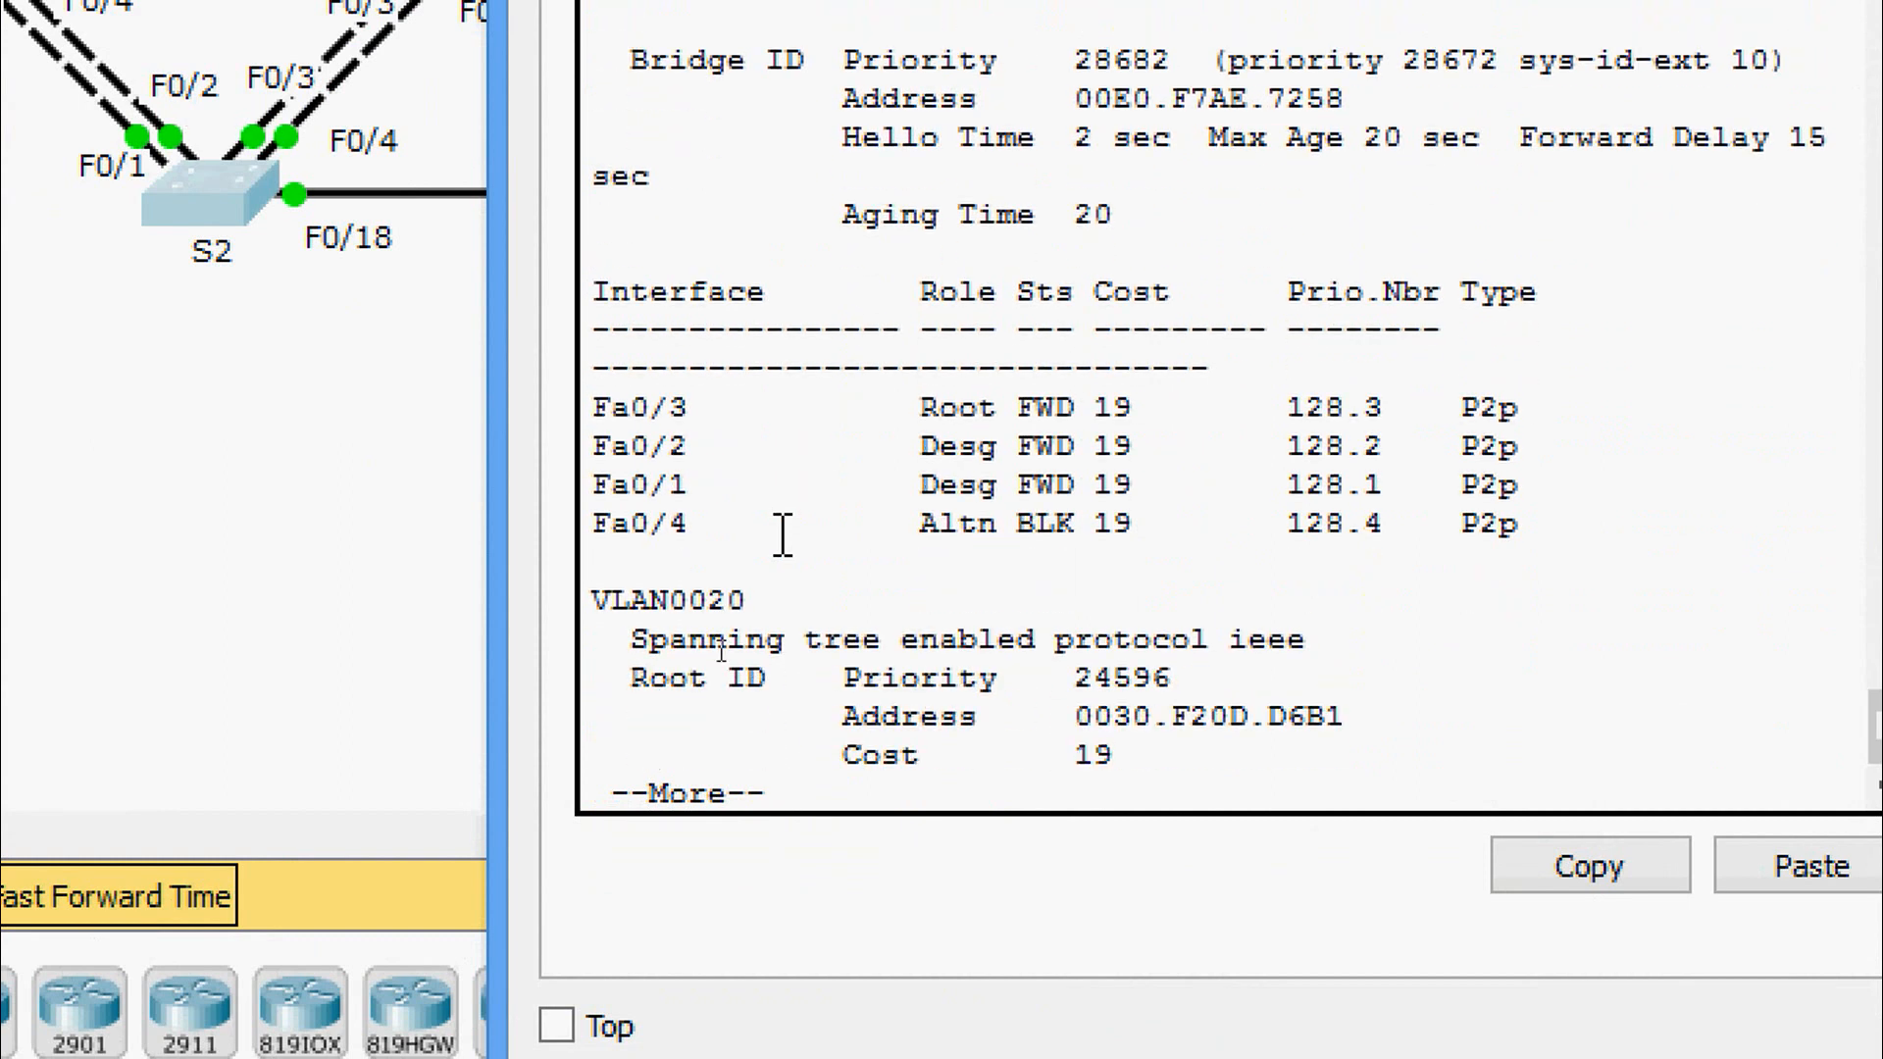
key(Return)
key(Return)
key(Return)
key(Return)
key(Return)
key(Return)
key(Return)
key(Return)
key(Return)
key(Return)
key(Return)
key(Return)
key(Return)
key(Return)
key(Return)
key(Return)
key(Return)
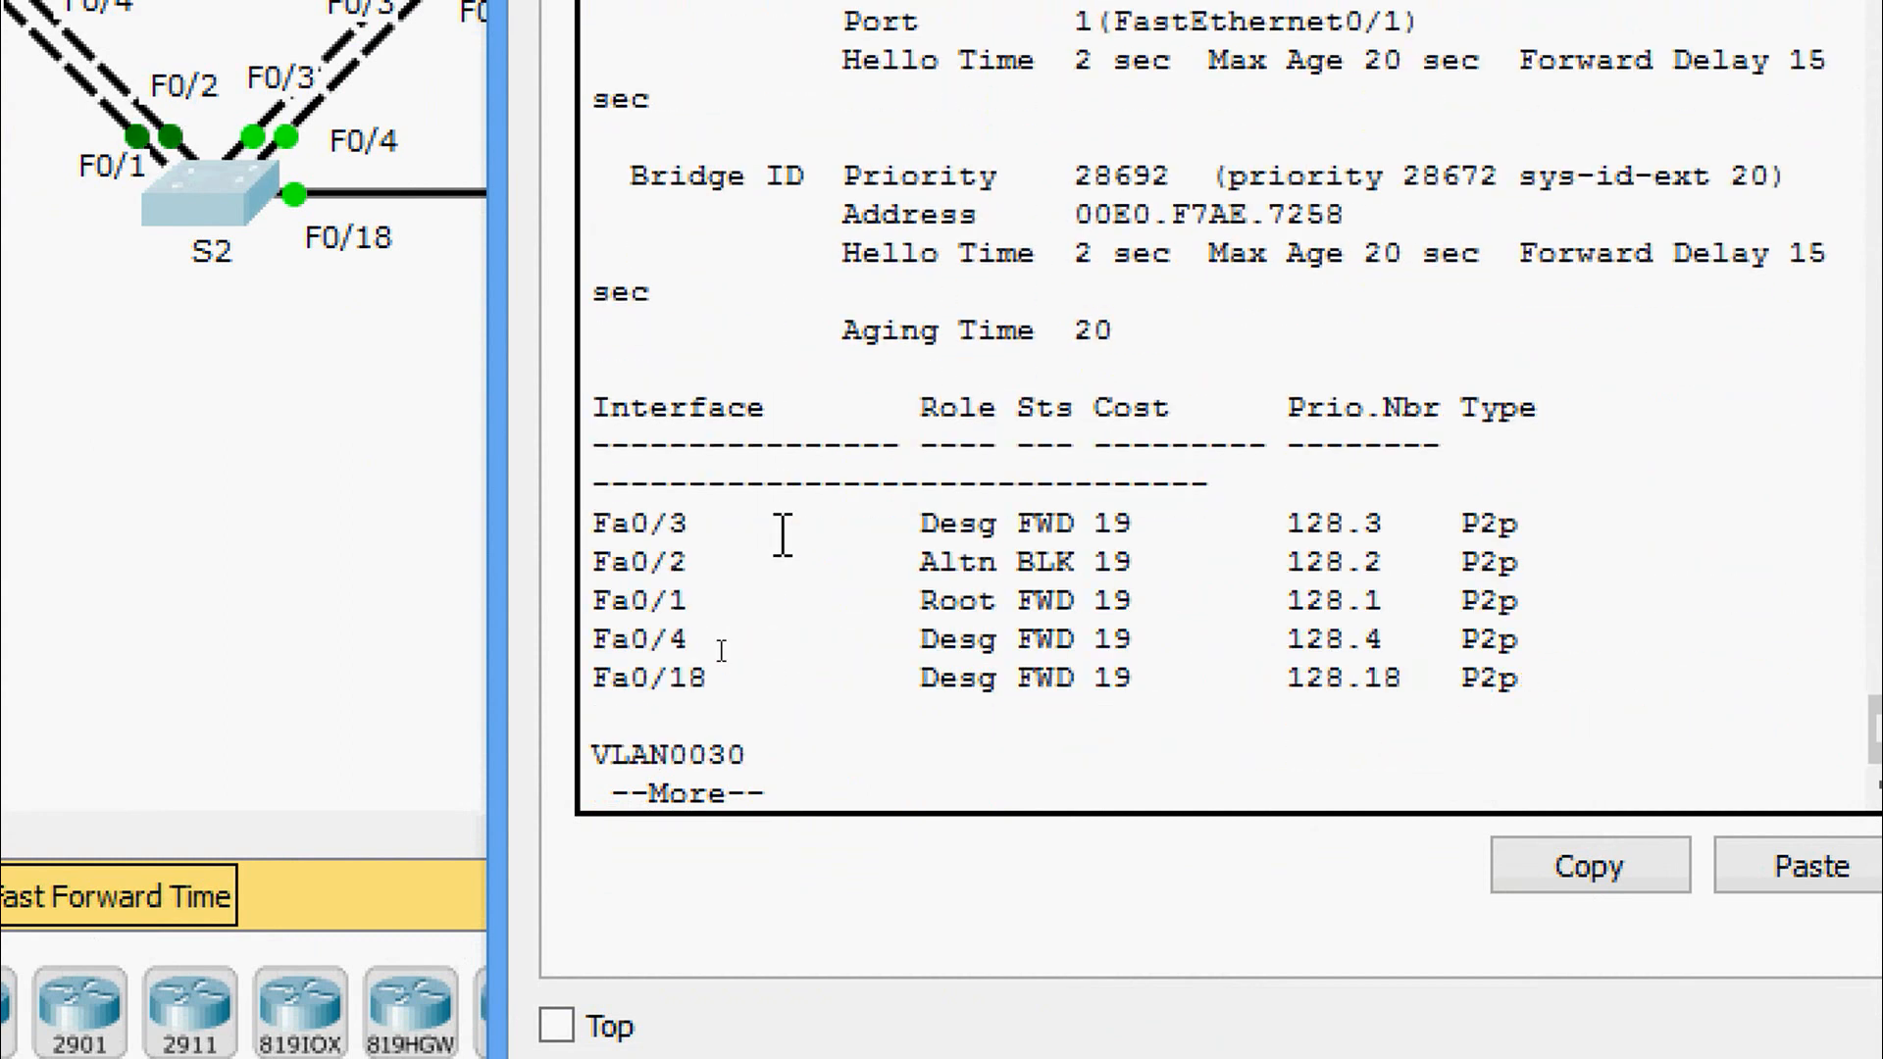
key(Return)
key(Return)
key(Return)
key(Return)
key(Return)
key(Return)
key(Return)
key(Return)
key(Return)
key(Return)
key(Return)
key(Return)
key(Return)
key(Return)
key(Return)
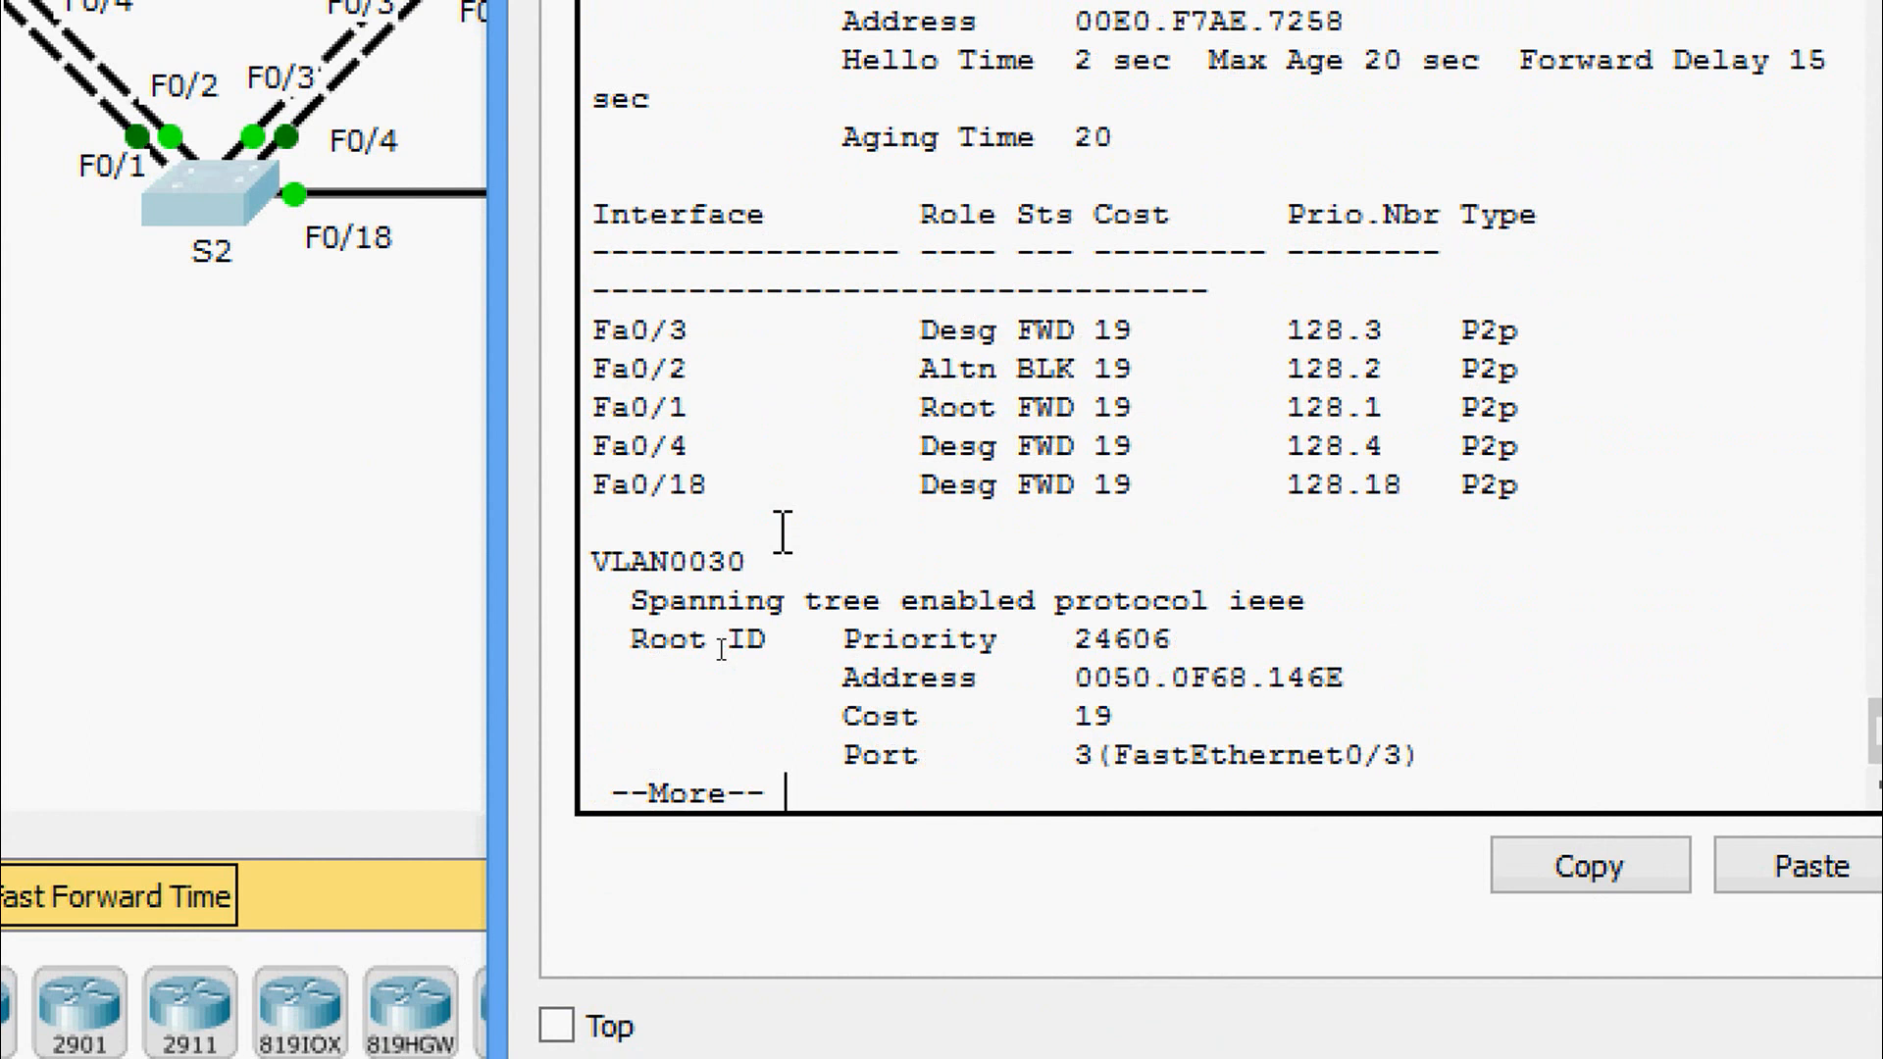
key(Return)
key(Return)
key(Return)
key(Return)
key(Return)
key(Return)
key(Return)
key(Return)
key(Return)
key(Return)
key(Return)
key(Return)
key(Return)
key(Return)
key(Return)
key(Return)
key(Return)
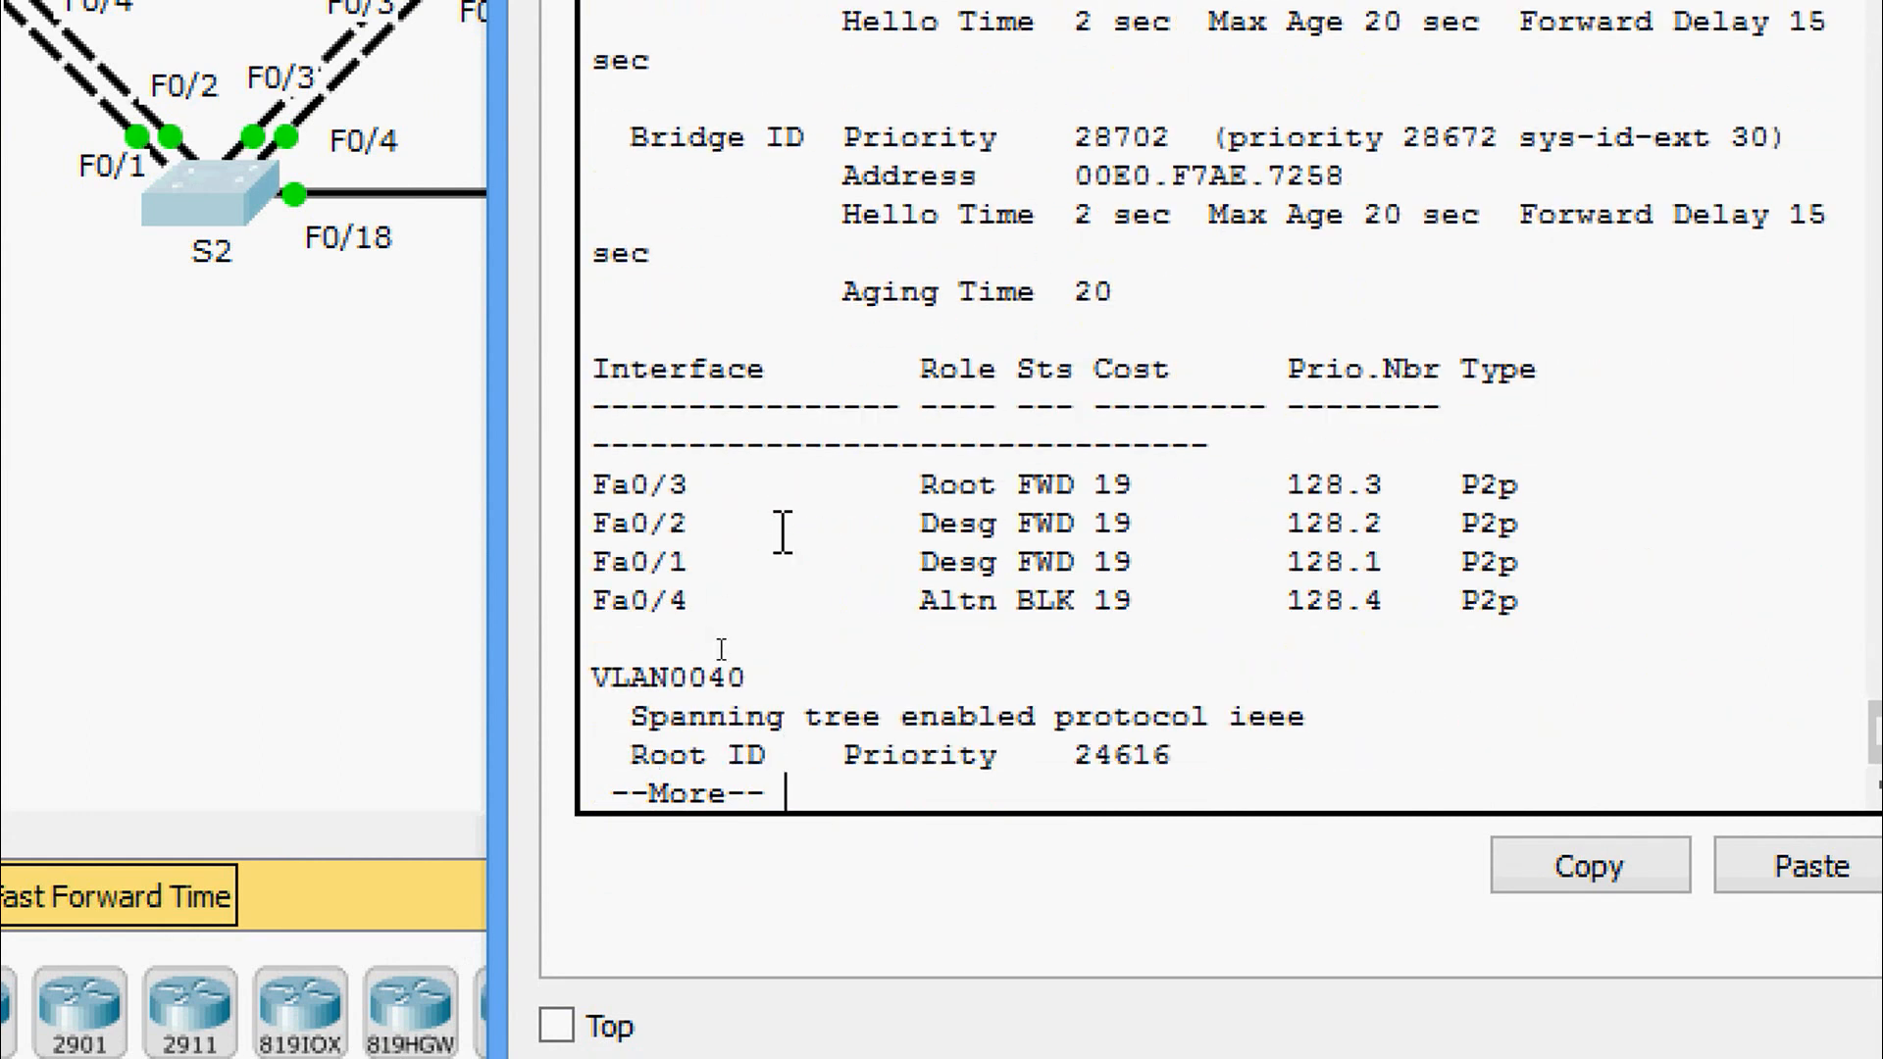
key(Return)
key(Return)
key(Return)
key(Return)
key(Return)
key(Return)
key(Return)
key(Return)
key(Return)
key(Return)
key(Return)
key(Return)
key(Return)
key(Return)
key(Return)
key(Return)
key(Return)
key(Return)
key(Return)
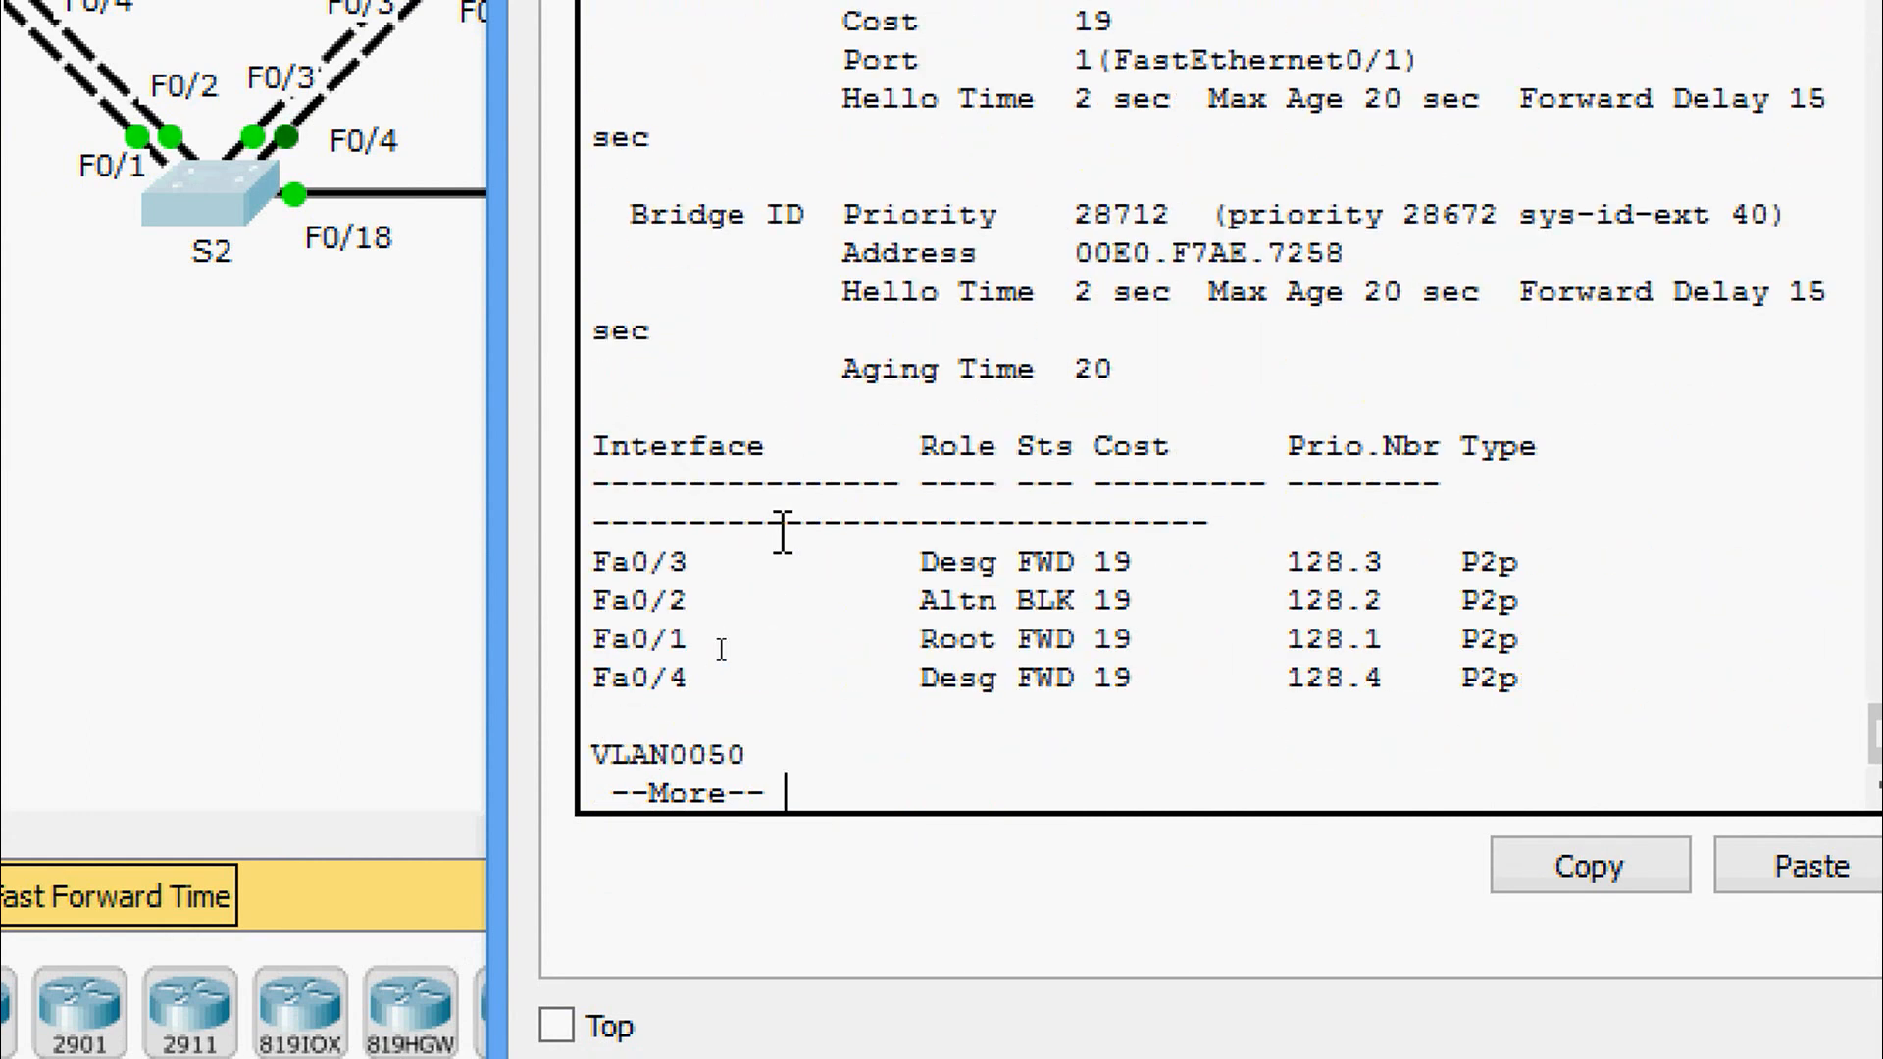
key(Return)
key(Return)
key(Return)
key(Return)
key(Return)
key(Return)
key(Return)
key(Return)
key(Return)
key(Return)
key(Return)
key(Return)
key(Return)
key(Return)
key(Return)
key(Return)
key(Return)
key(Return)
key(Return)
key(Return)
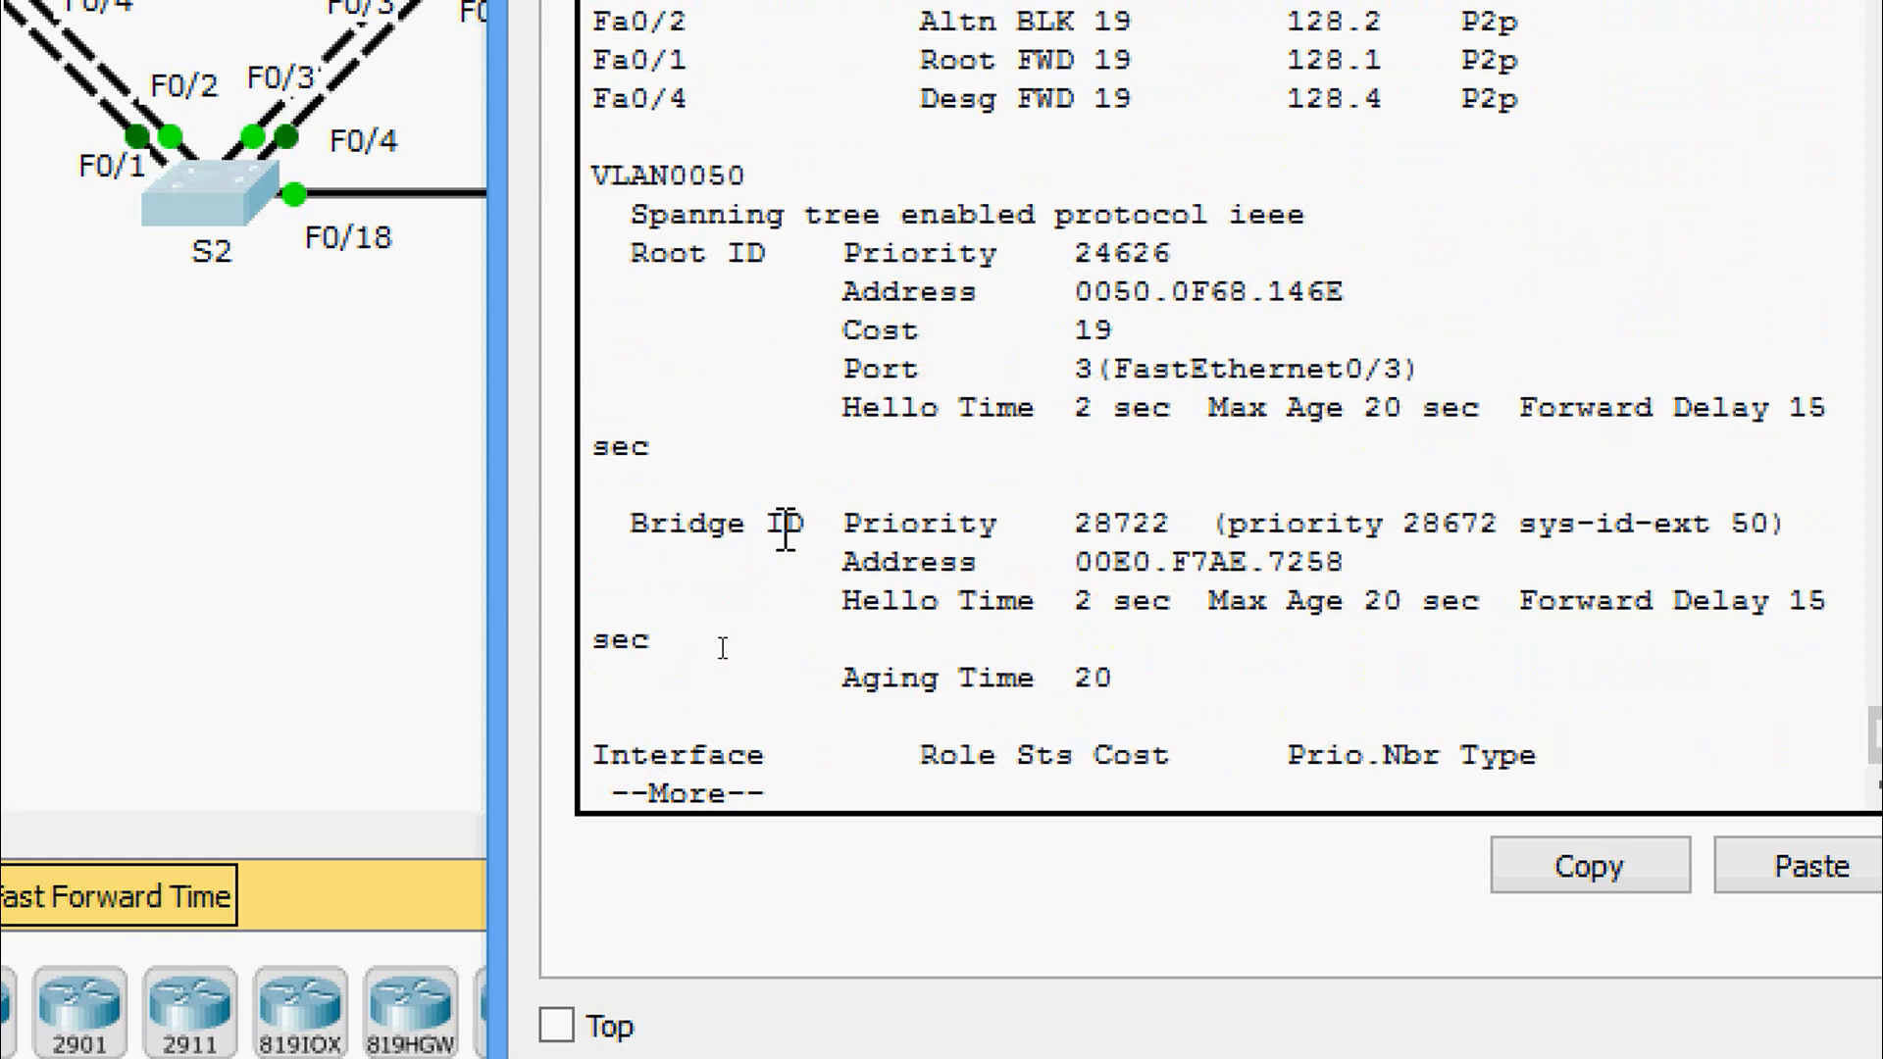
key(Return)
key(Return)
key(Return)
key(Return)
key(Return)
key(Return)
key(Return)
key(Return)
key(Return)
key(Return)
key(Return)
key(Return)
key(Return)
key(Return)
key(Return)
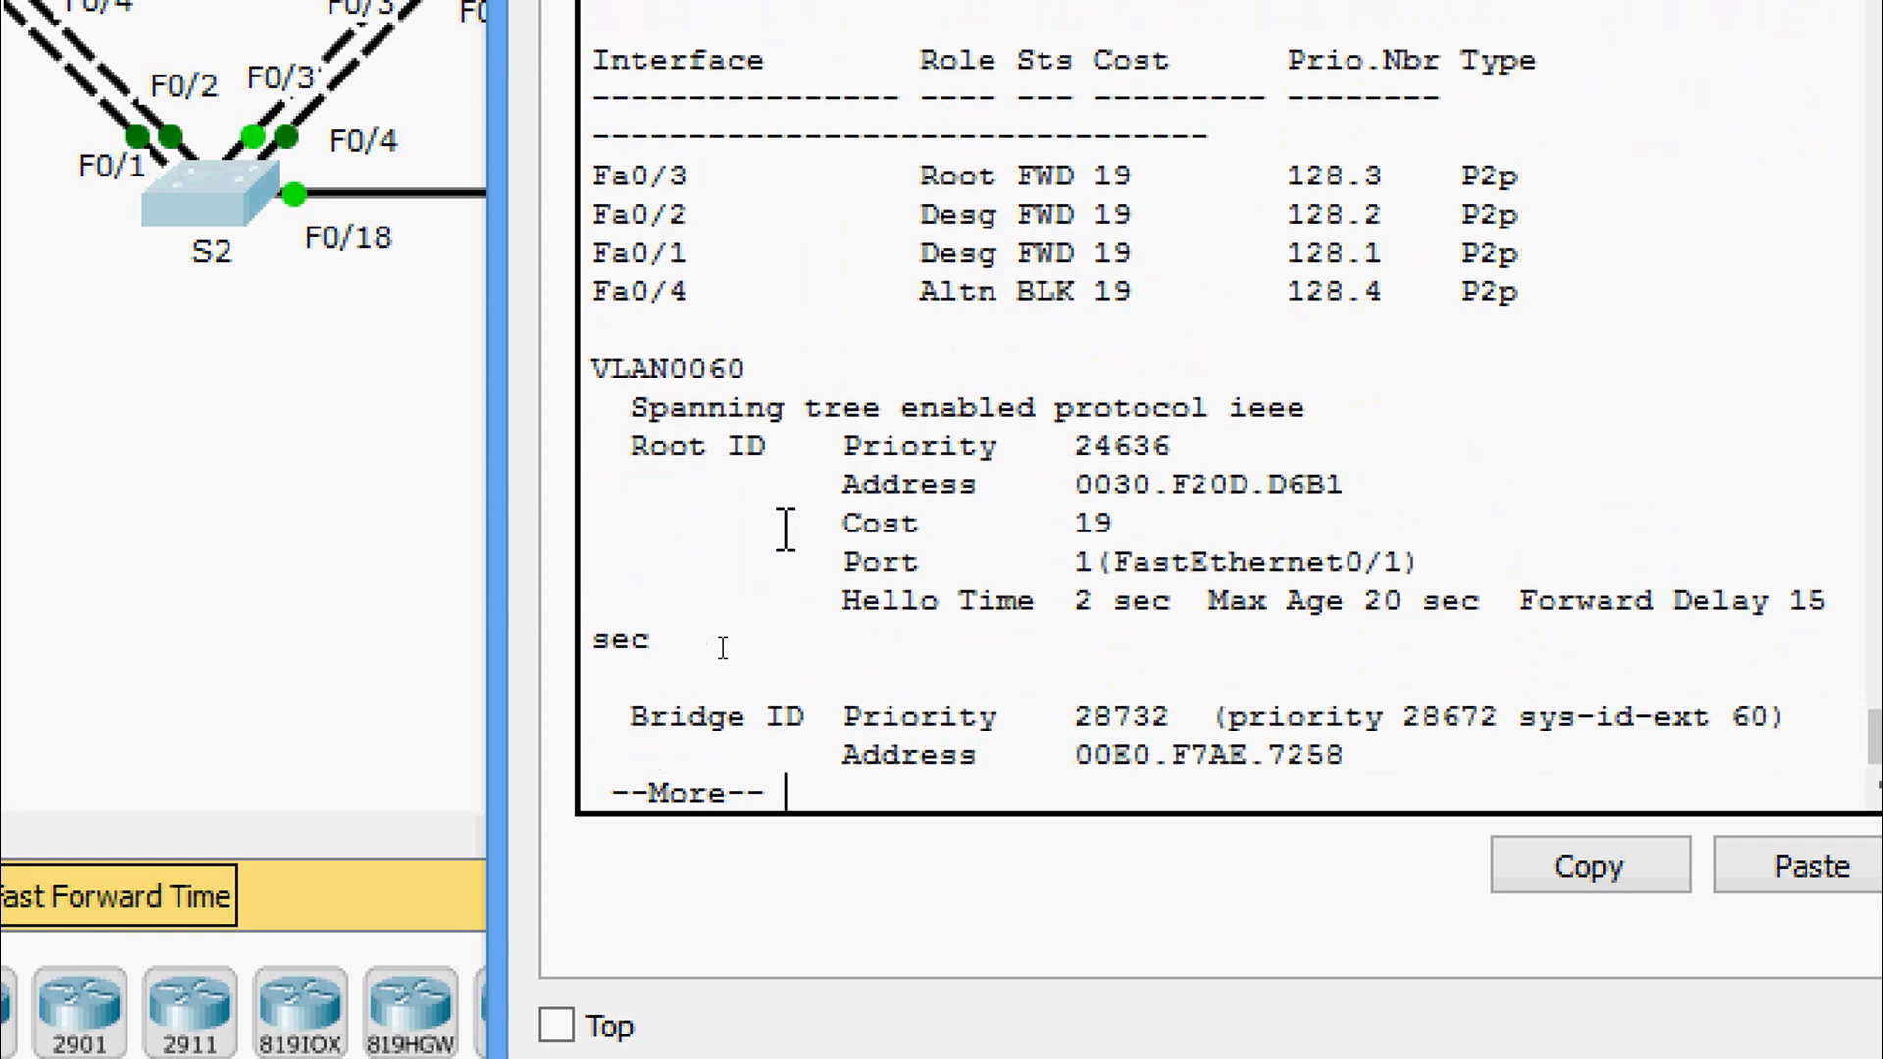
key(Return)
key(Return)
key(Return)
key(Return)
key(Return)
key(Return)
key(Return)
key(Return)
key(Return)
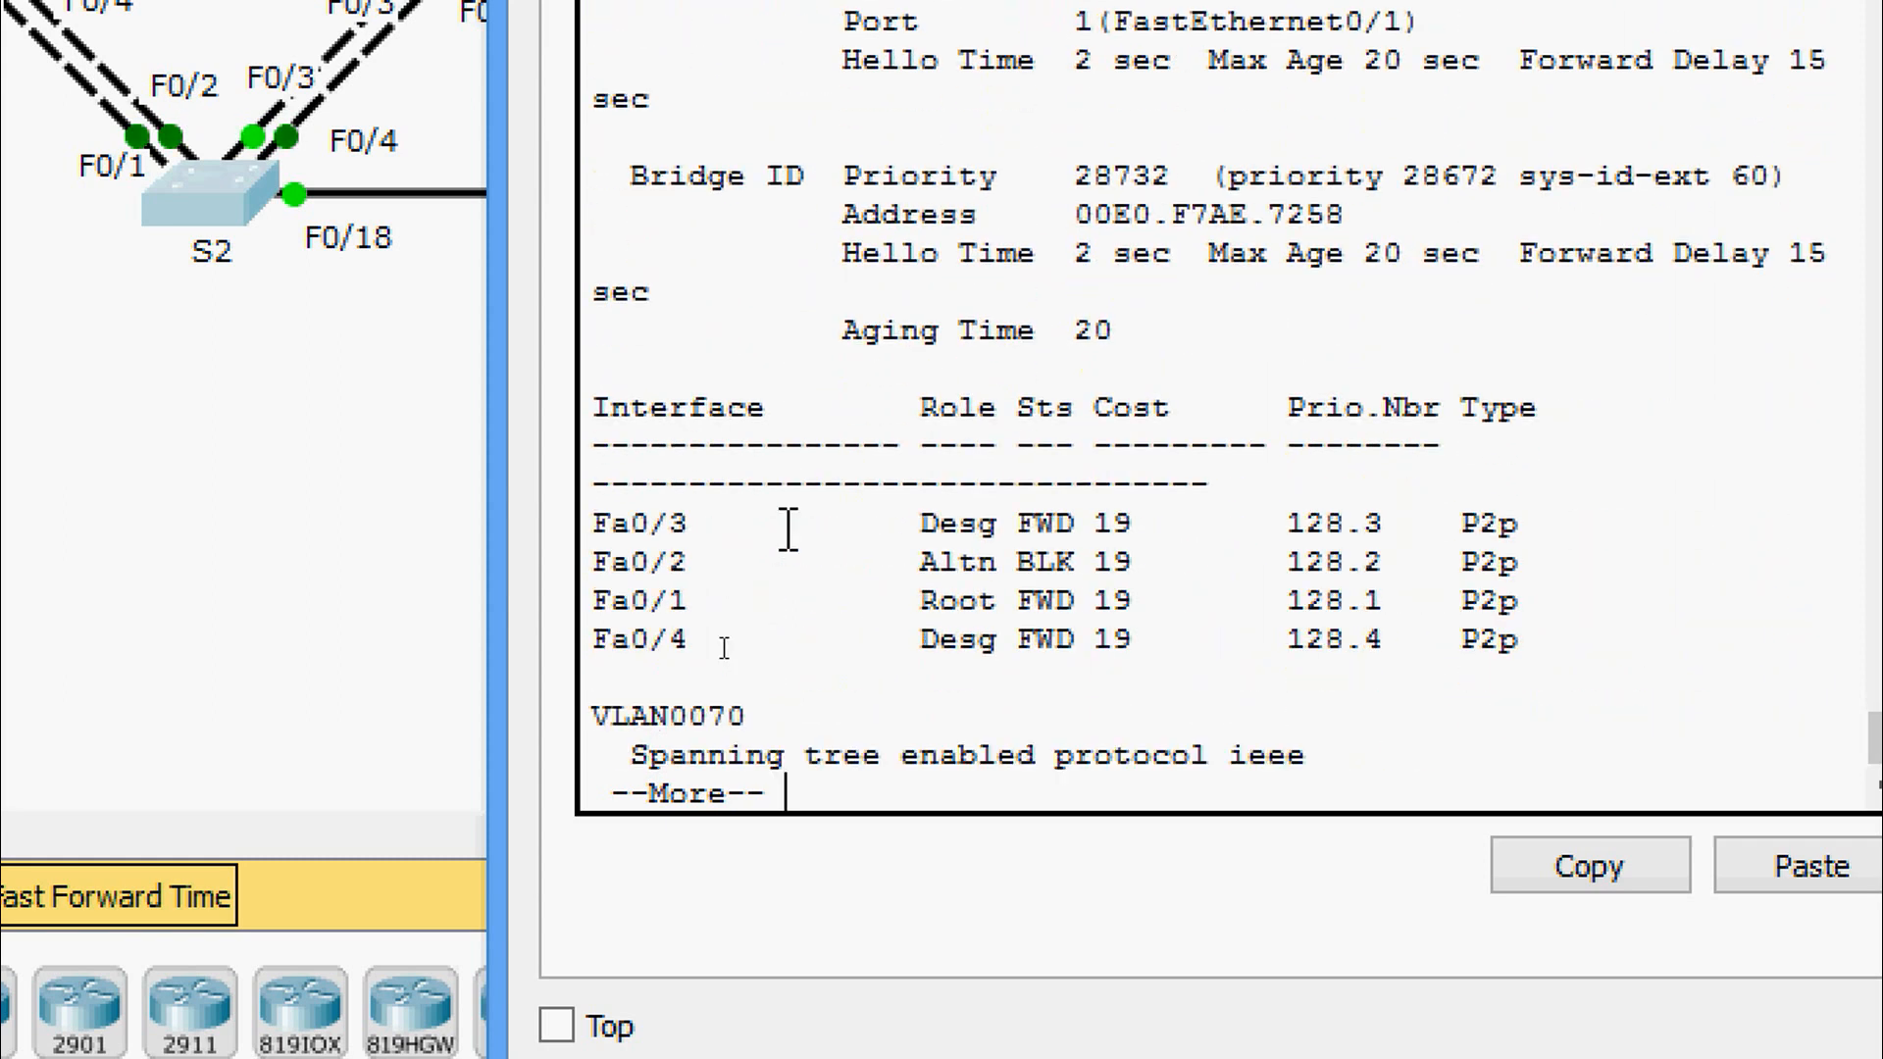
key(Return)
key(Return)
key(Return)
key(Return)
key(Return)
key(Return)
key(Return)
key(Return)
key(Return)
key(Return)
key(Return)
key(Return)
key(Return)
key(Return)
key(Return)
key(Return)
key(Return)
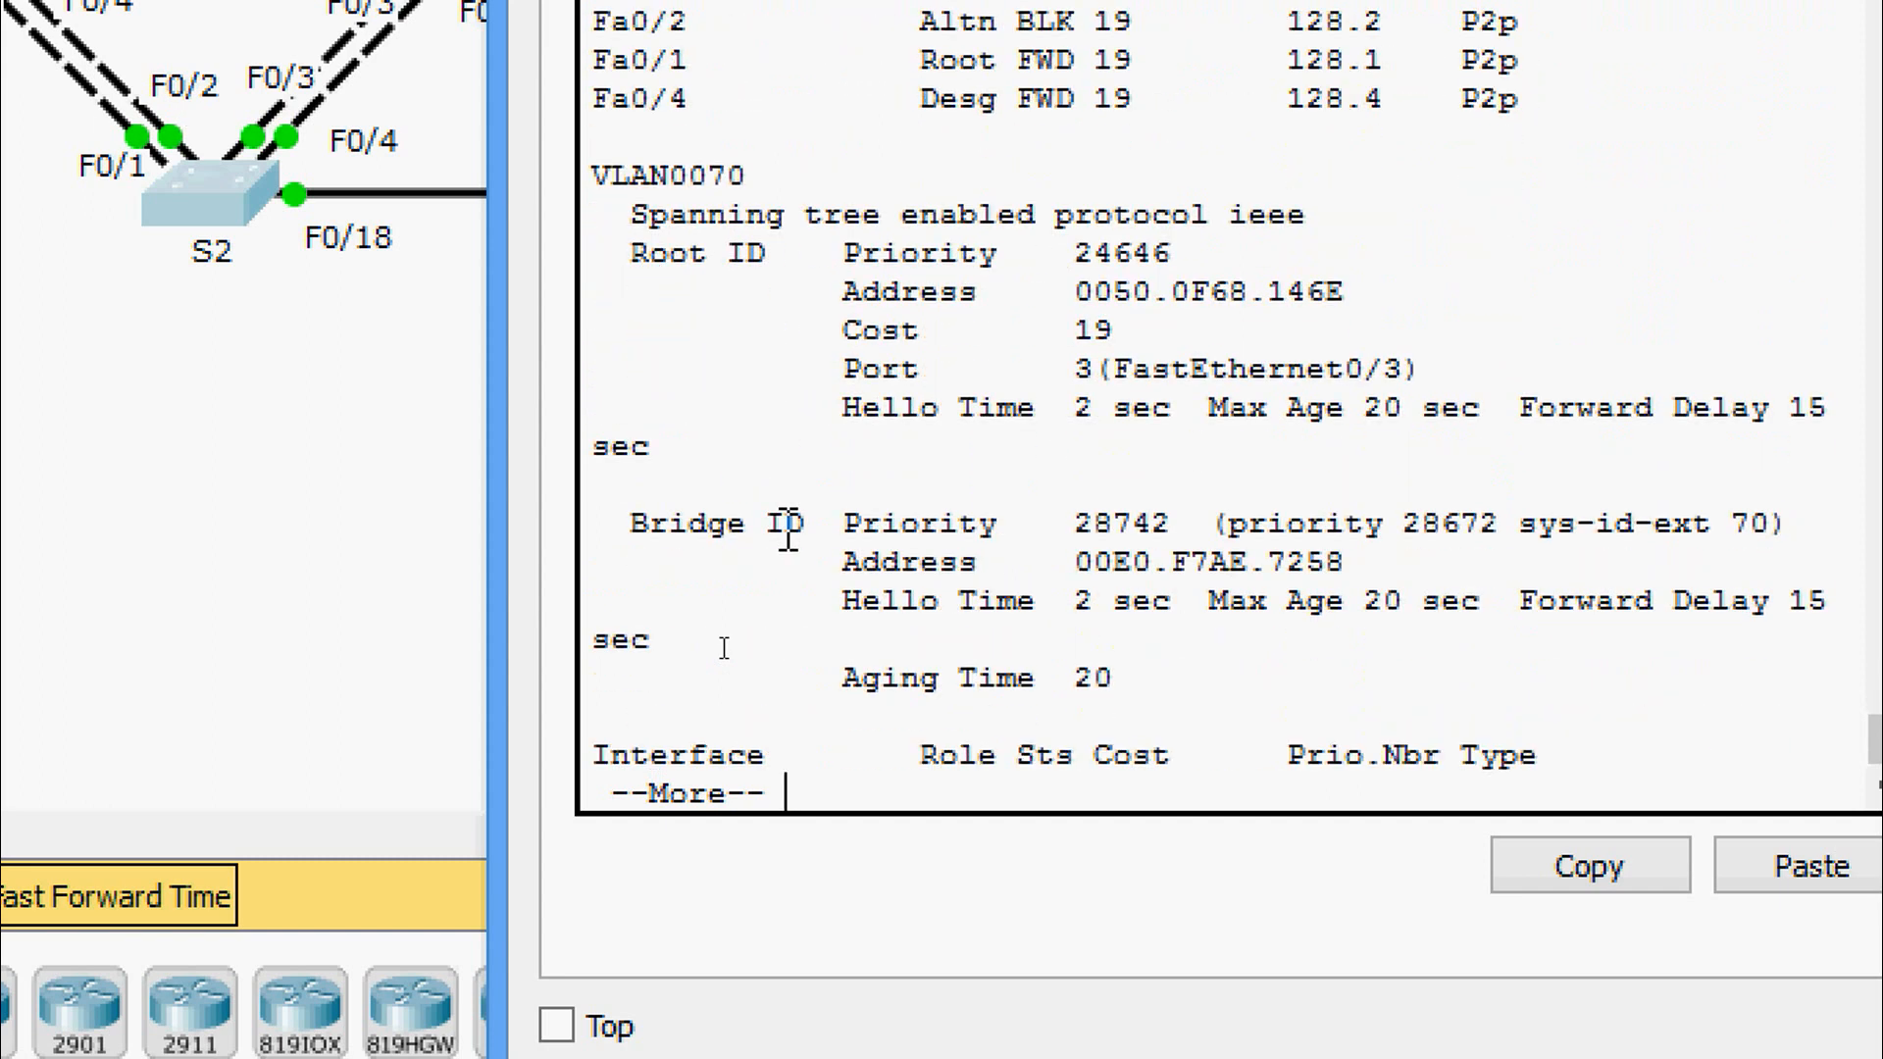
Page through S2's spanning-tree output from VLAN 70 through VLAN 99, examining root bridge, priority and port roles, and close the switch window.
key(Return)
key(Return)
key(Return)
key(Return)
key(Return)
key(Return)
key(Return)
key(Return)
key(Return)
key(Return)
key(Return)
key(Return)
key(Return)
key(Return)
key(Return)
key(Return)
key(Return)
key(Return)
key(Return)
key(Return)
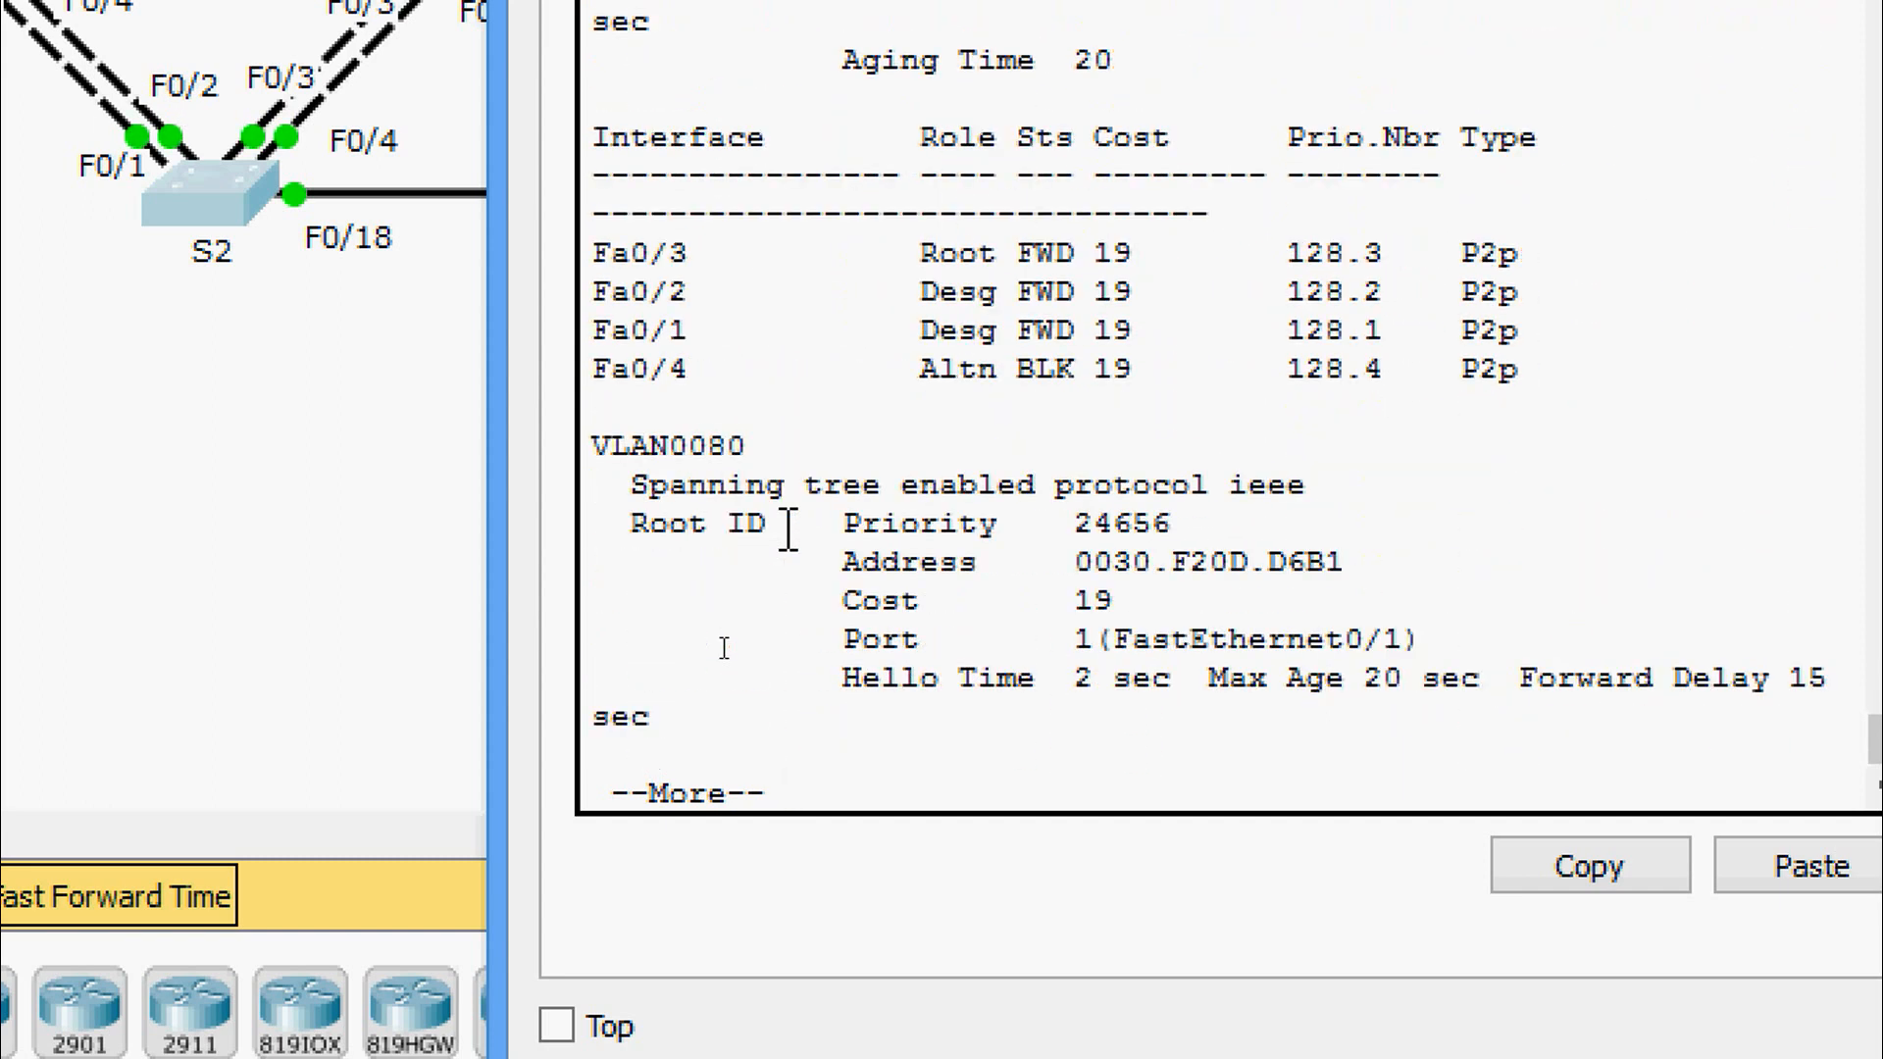
key(Return)
key(Return)
key(Return)
key(Return)
key(Return)
key(Return)
key(Return)
key(Return)
key(Return)
key(Return)
key(Return)
key(Return)
key(Return)
key(Return)
key(Return)
key(Return)
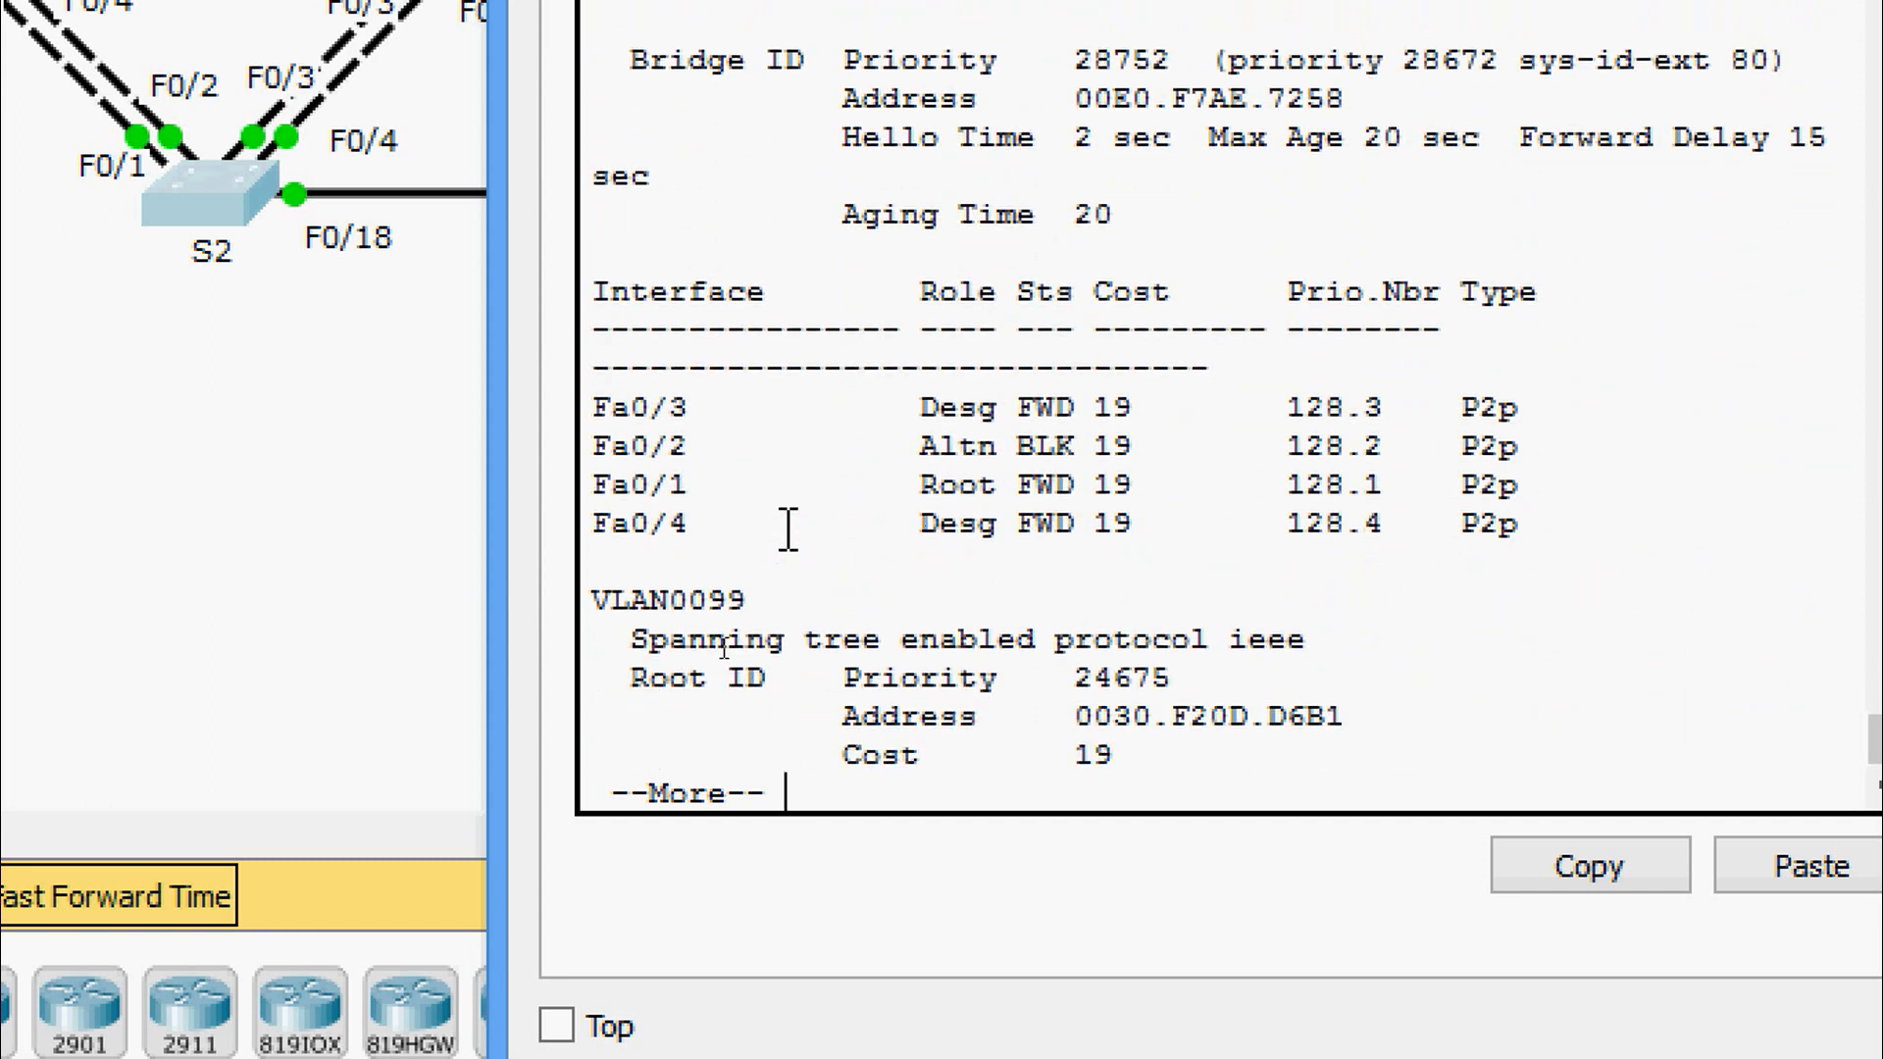
key(Return)
key(Return)
key(Return)
key(Return)
key(Return)
key(Return)
key(Return)
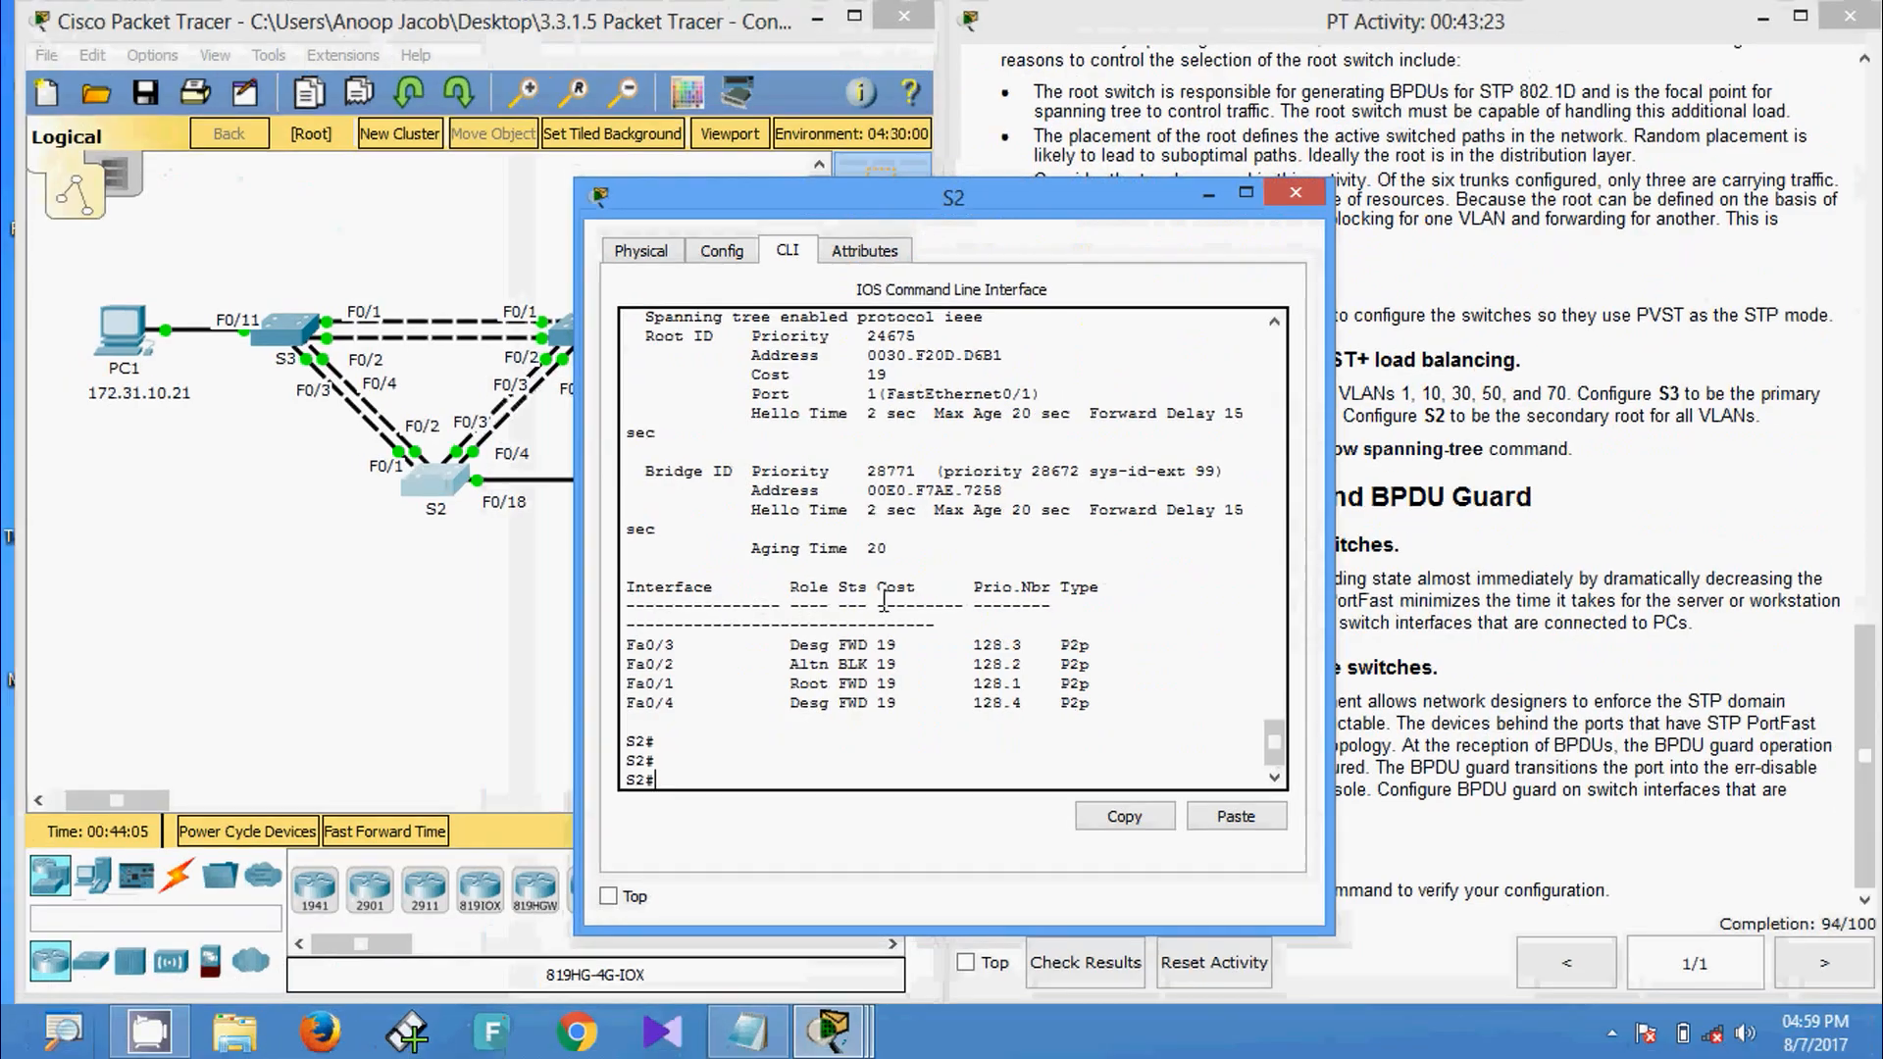
click(1294, 194)
Open the command line of switch S3, enter privileged EXEC mode and run show spanning-tree.
click(283, 332)
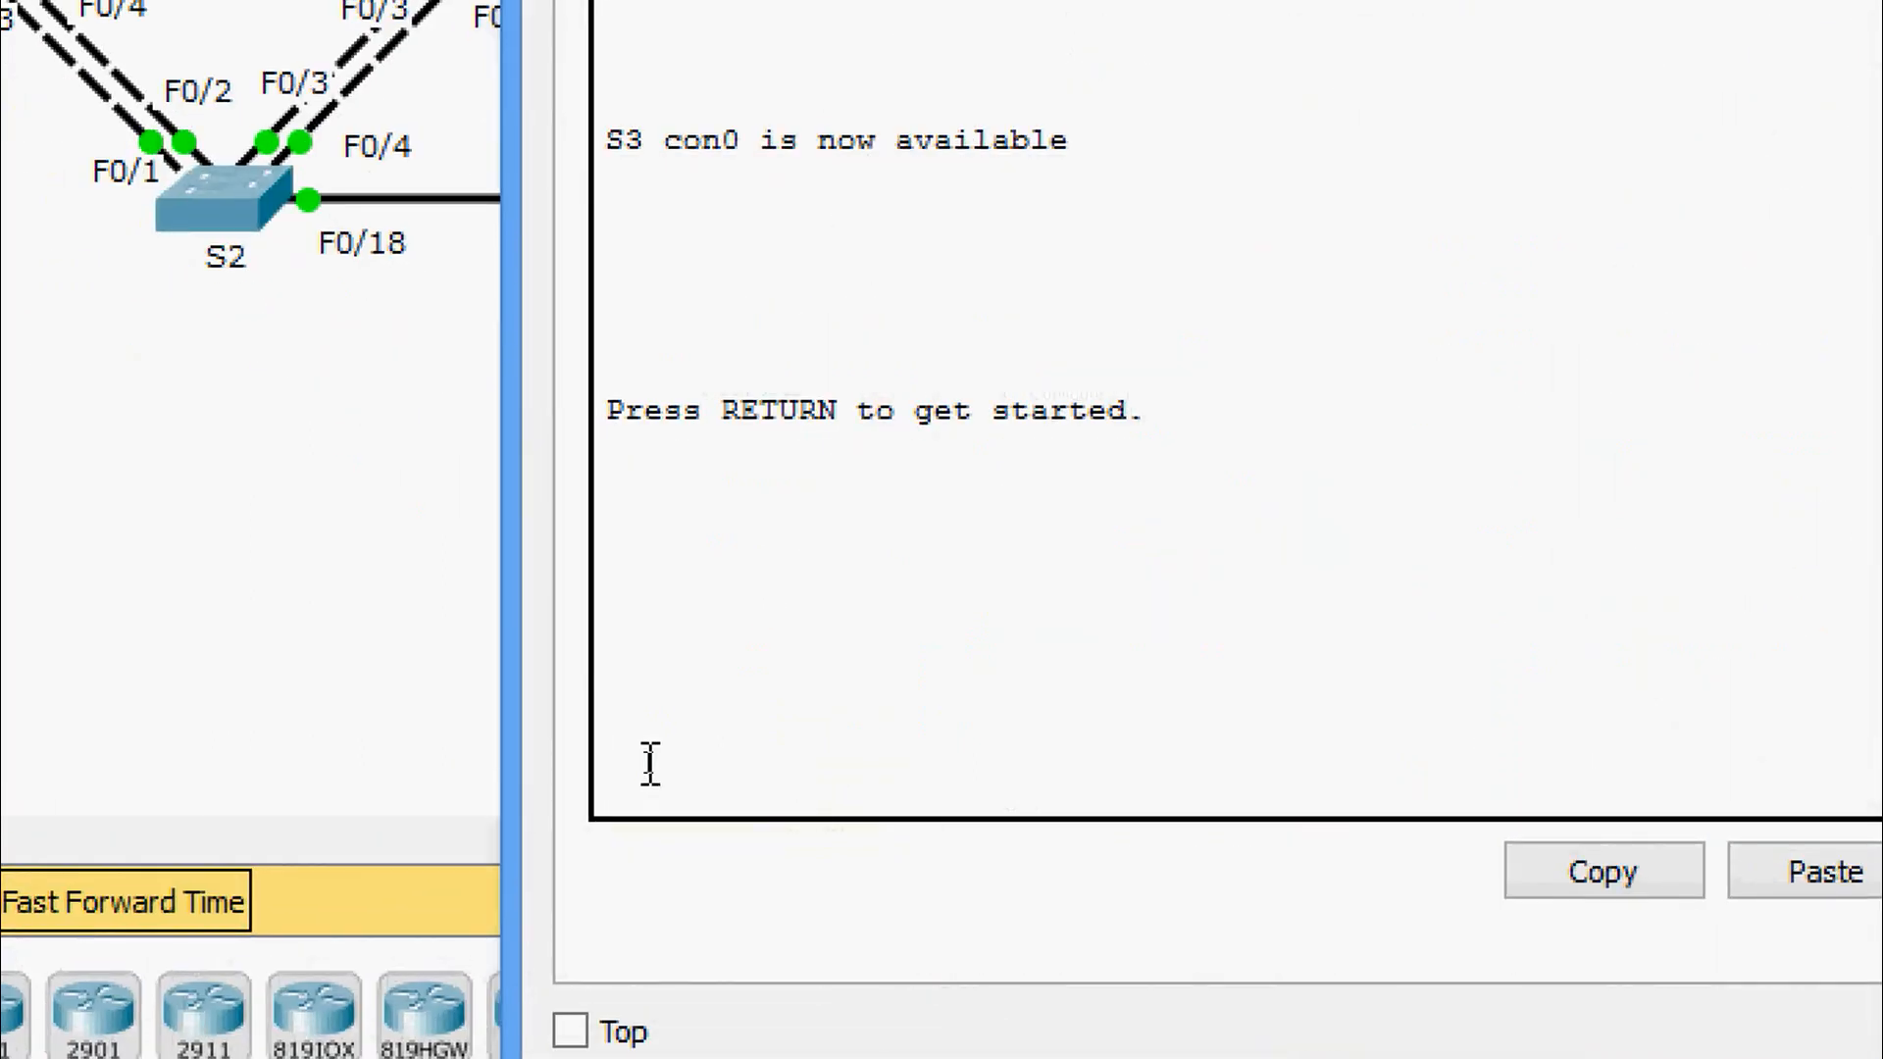
key(Return)
text(ena)
key(Return)
key(Return)
key(Return)
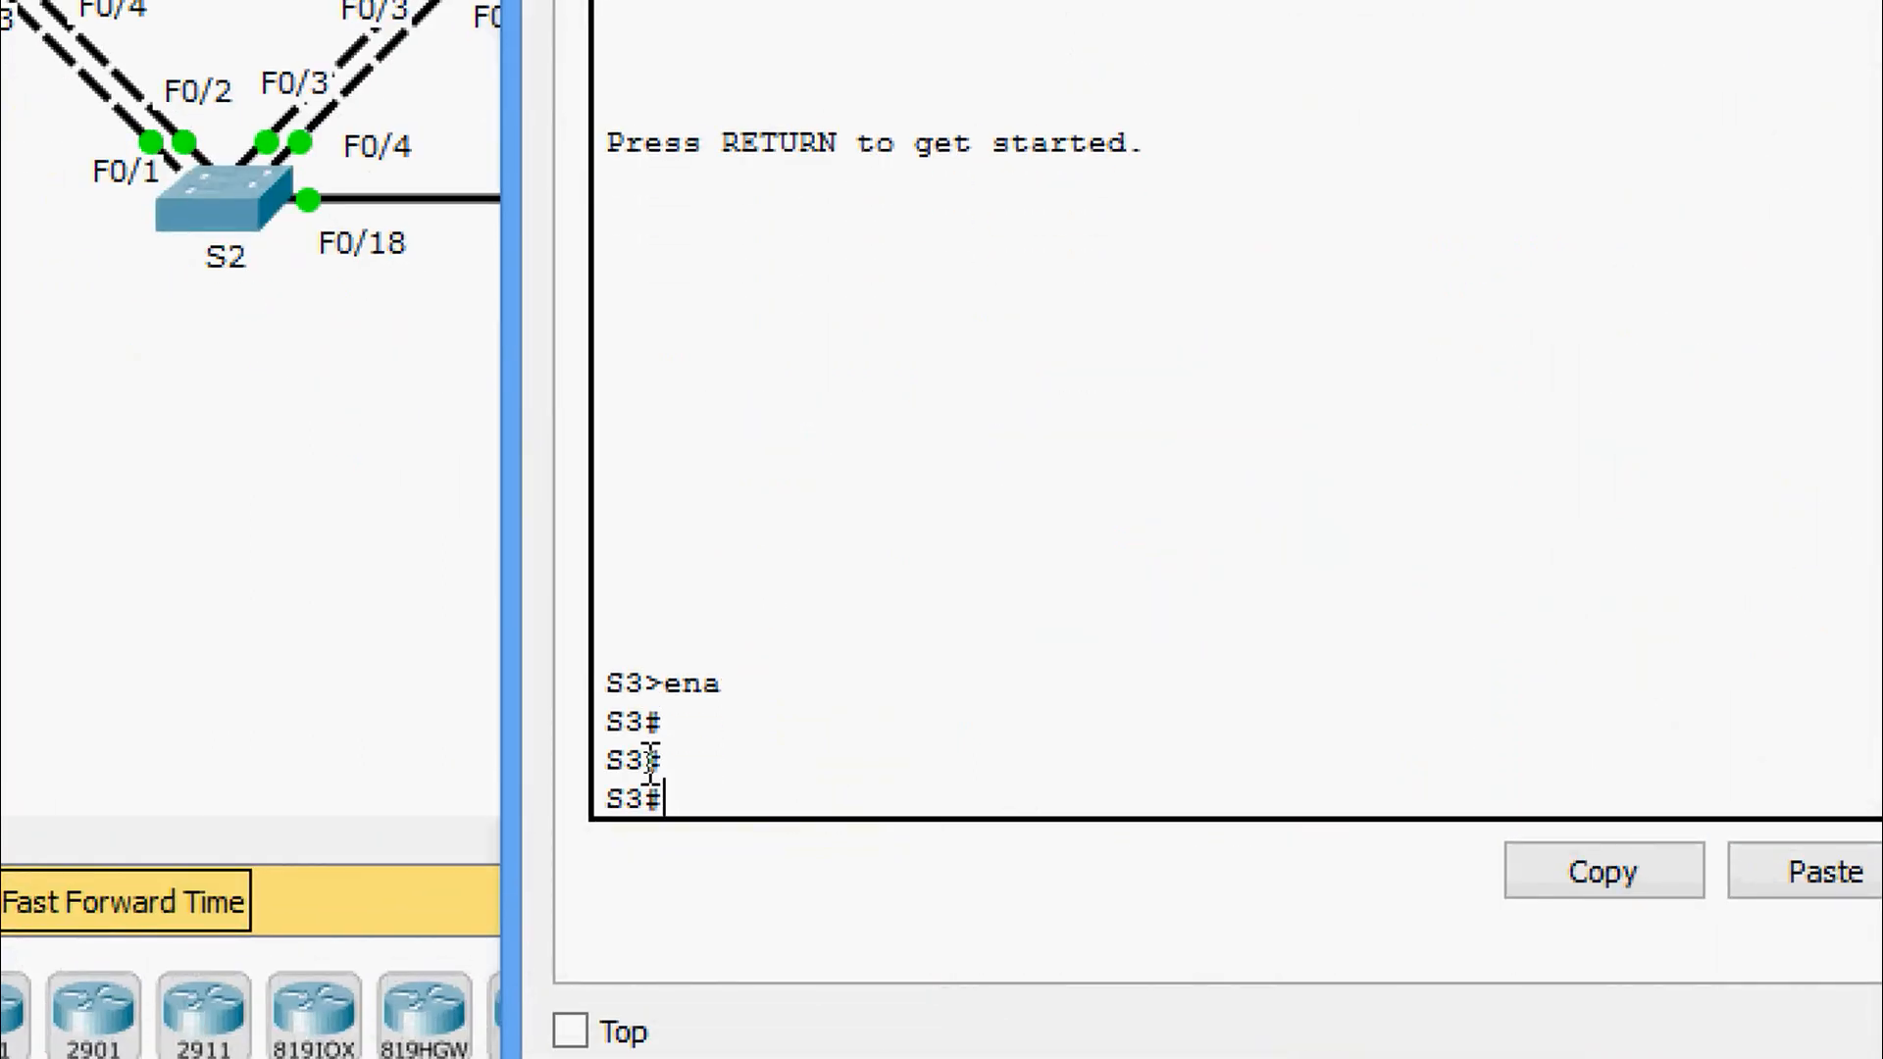
text(sh)
key(Tab)
text(sp)
key(Tab)
key(Return)
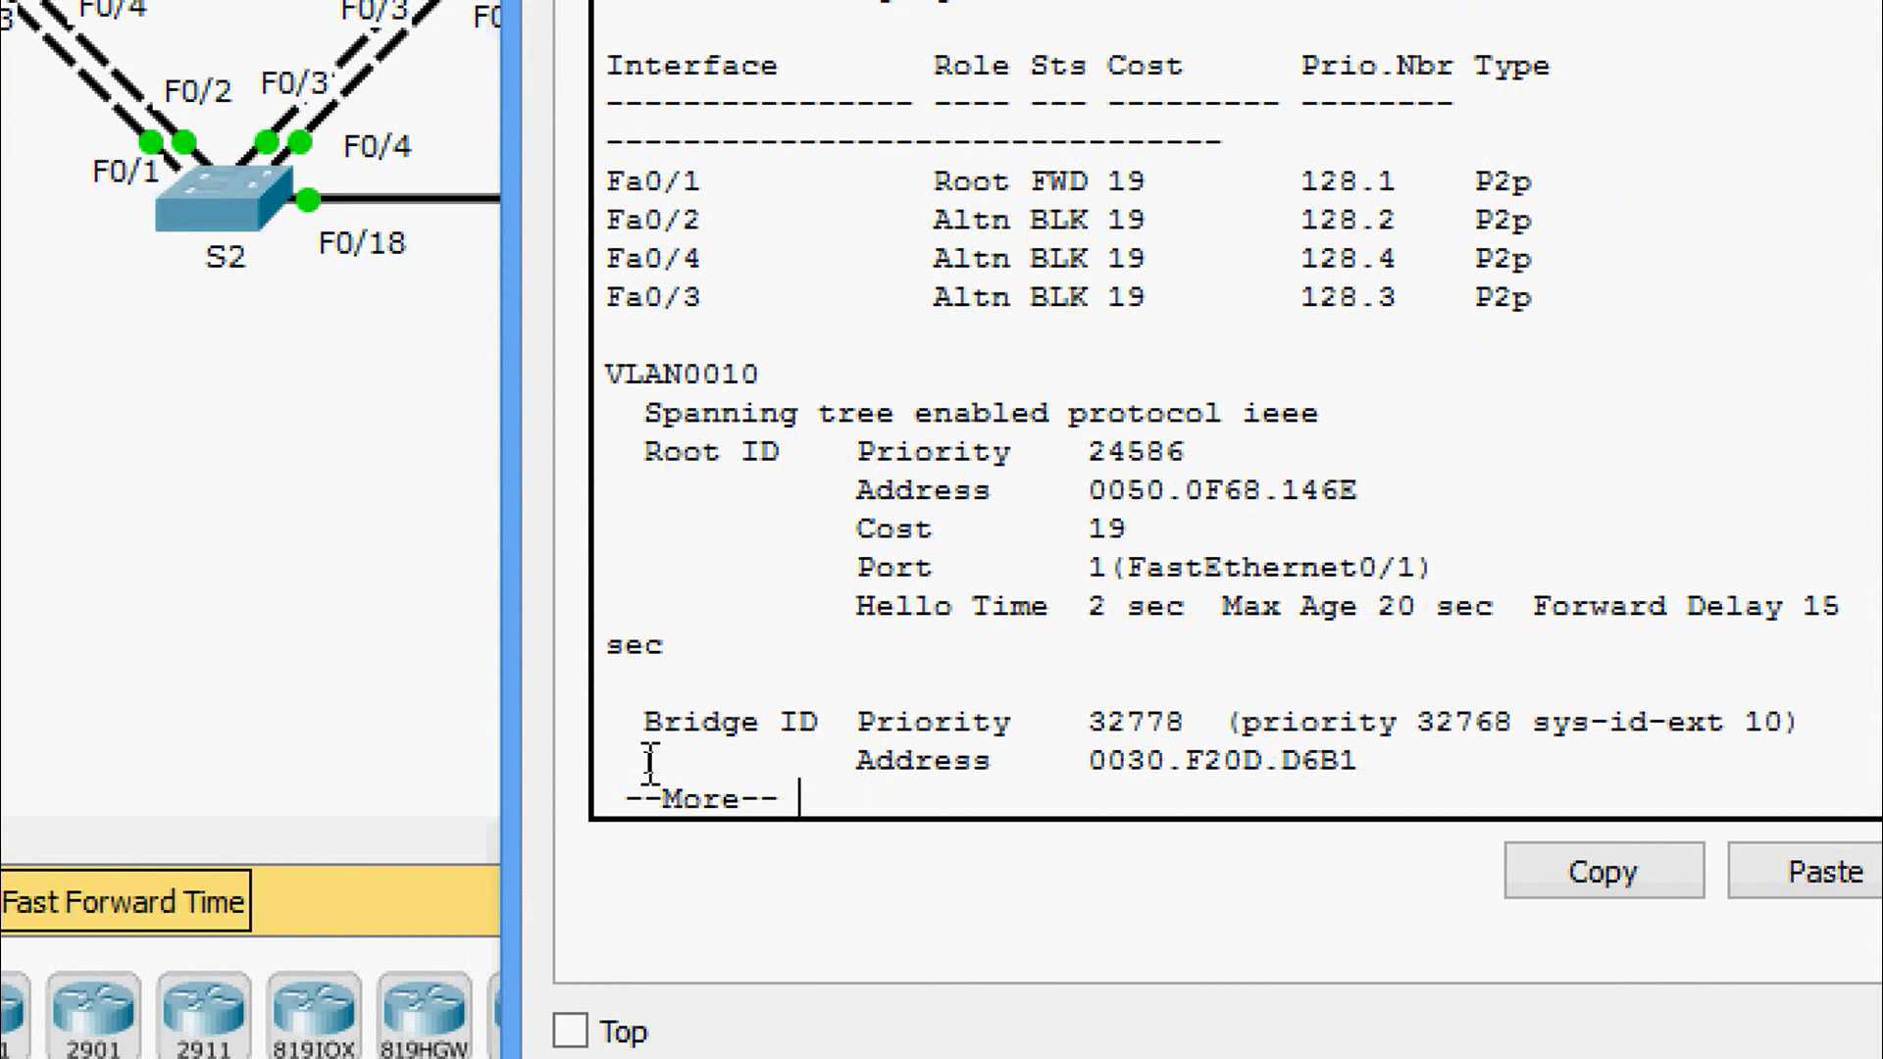
Page through S3's spanning-tree output from VLAN 10 through VLAN 99, examining each VLAN's root bridge, bridge priority and port roles.
key(Return)
key(Return)
key(Return)
key(Return)
key(Return)
key(Return)
key(Return)
key(Return)
key(Return)
key(Return)
key(Return)
key(Return)
key(Return)
key(Return)
key(Return)
key(Return)
key(Return)
key(Return)
key(Return)
key(Return)
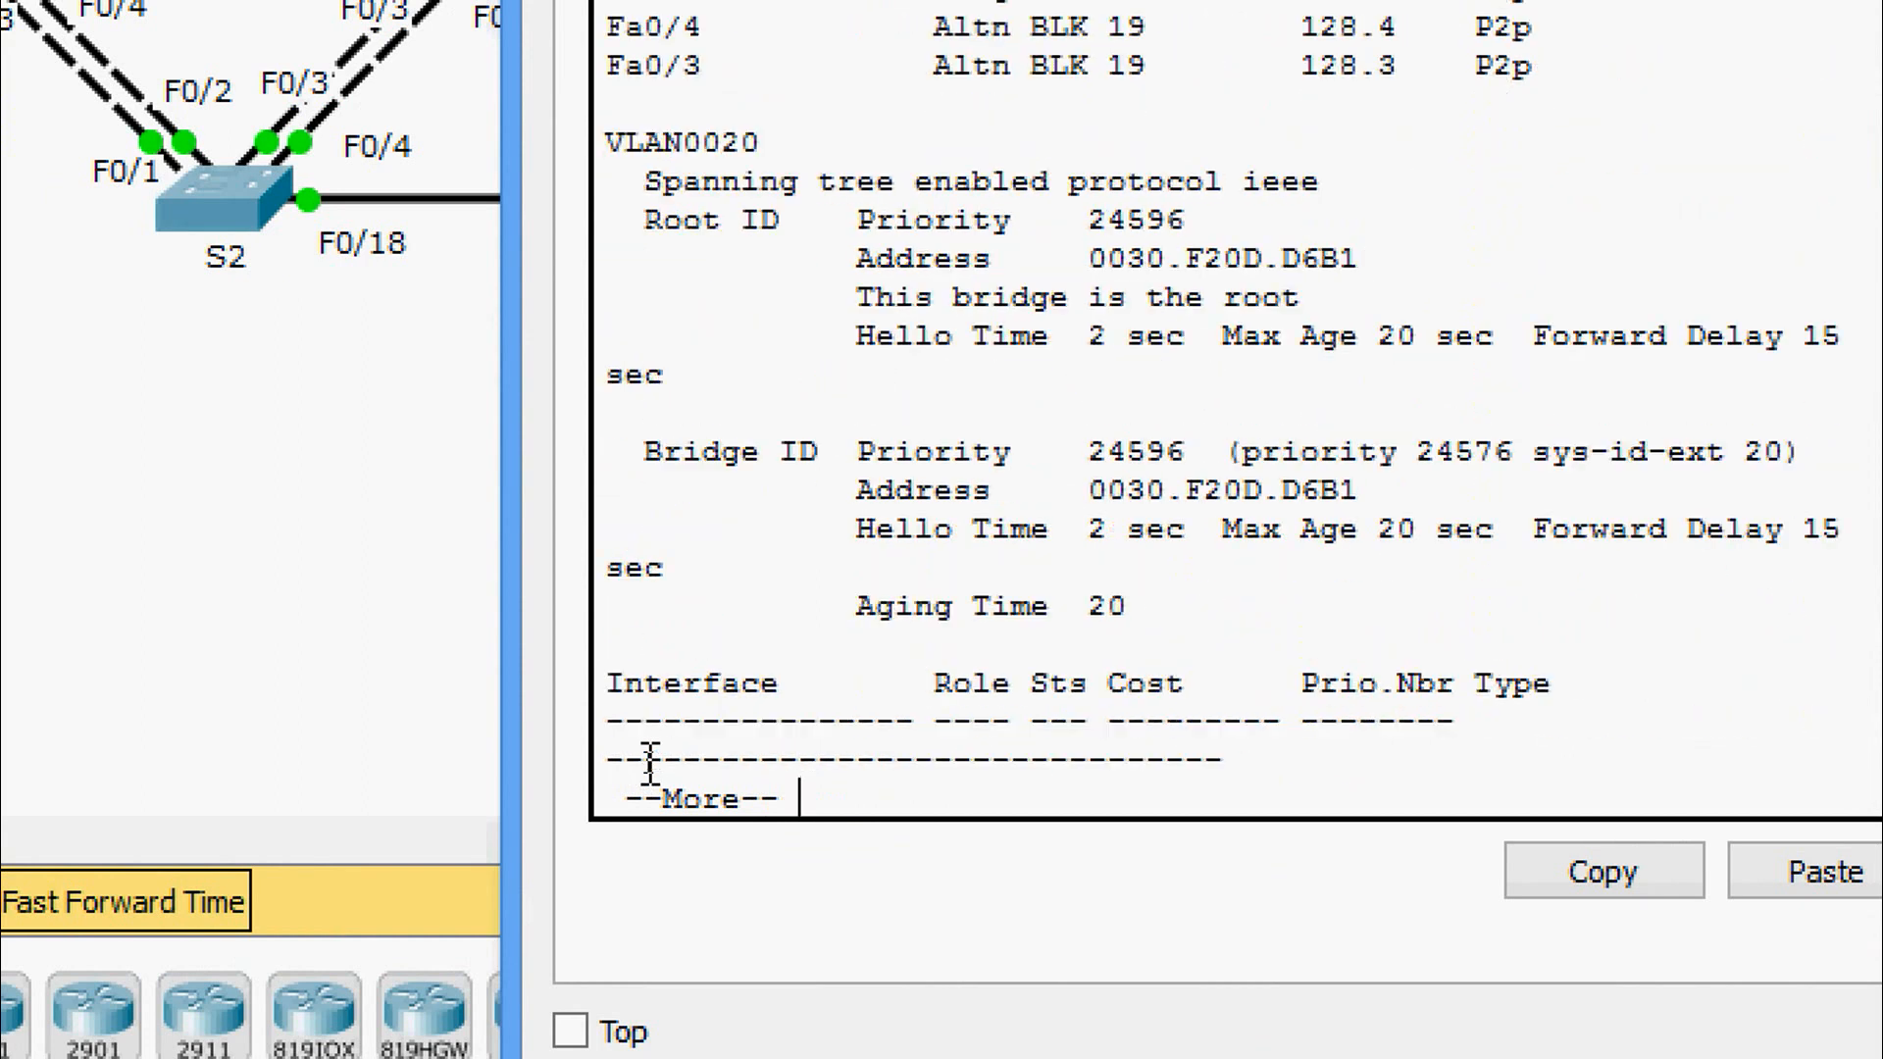
key(Return)
key(Return)
key(Return)
key(Return)
key(Return)
key(Return)
key(Return)
key(Return)
key(Return)
key(Return)
key(Return)
key(Return)
key(Return)
key(Return)
key(Return)
key(Return)
key(Return)
key(Return)
key(Return)
key(Return)
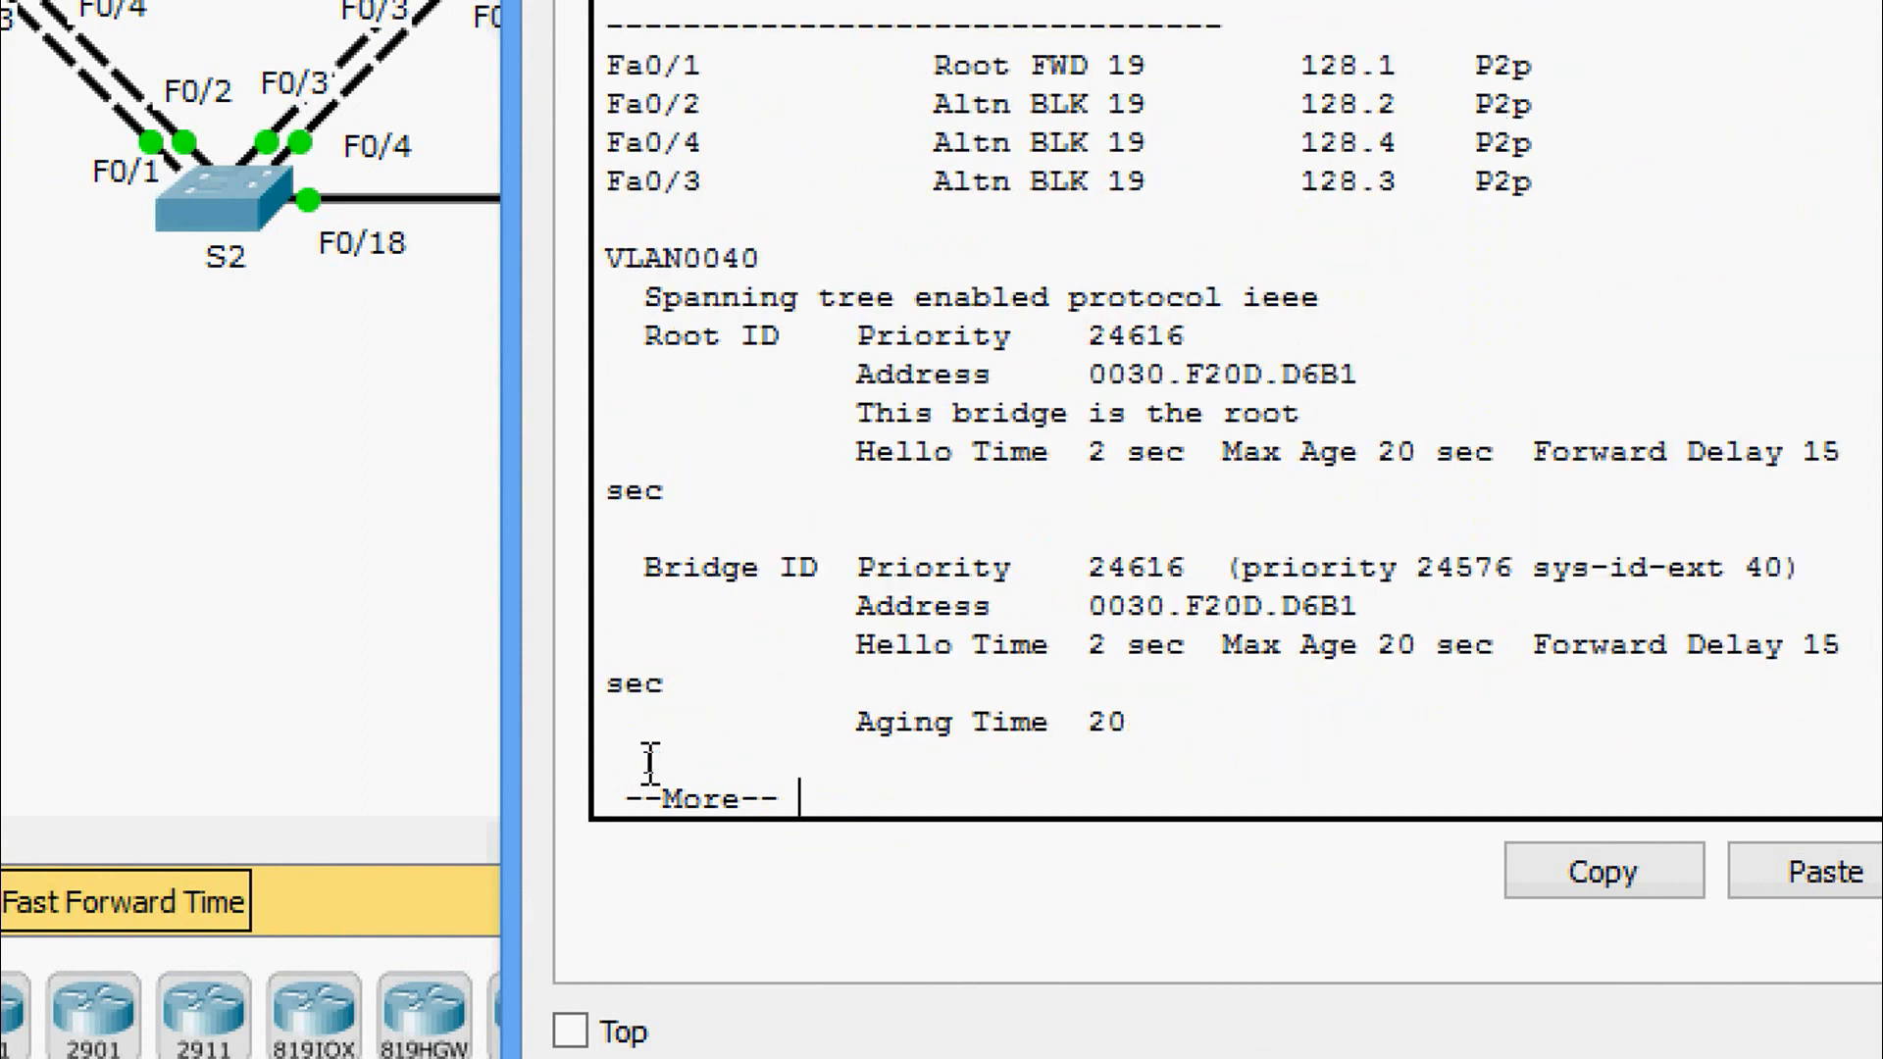
key(Return)
key(Return)
key(Return)
key(Return)
key(Return)
key(Return)
key(Return)
key(Return)
key(Return)
key(Return)
key(Return)
key(Return)
key(Return)
key(Return)
key(Return)
key(Return)
key(Return)
key(Return)
key(Return)
key(Return)
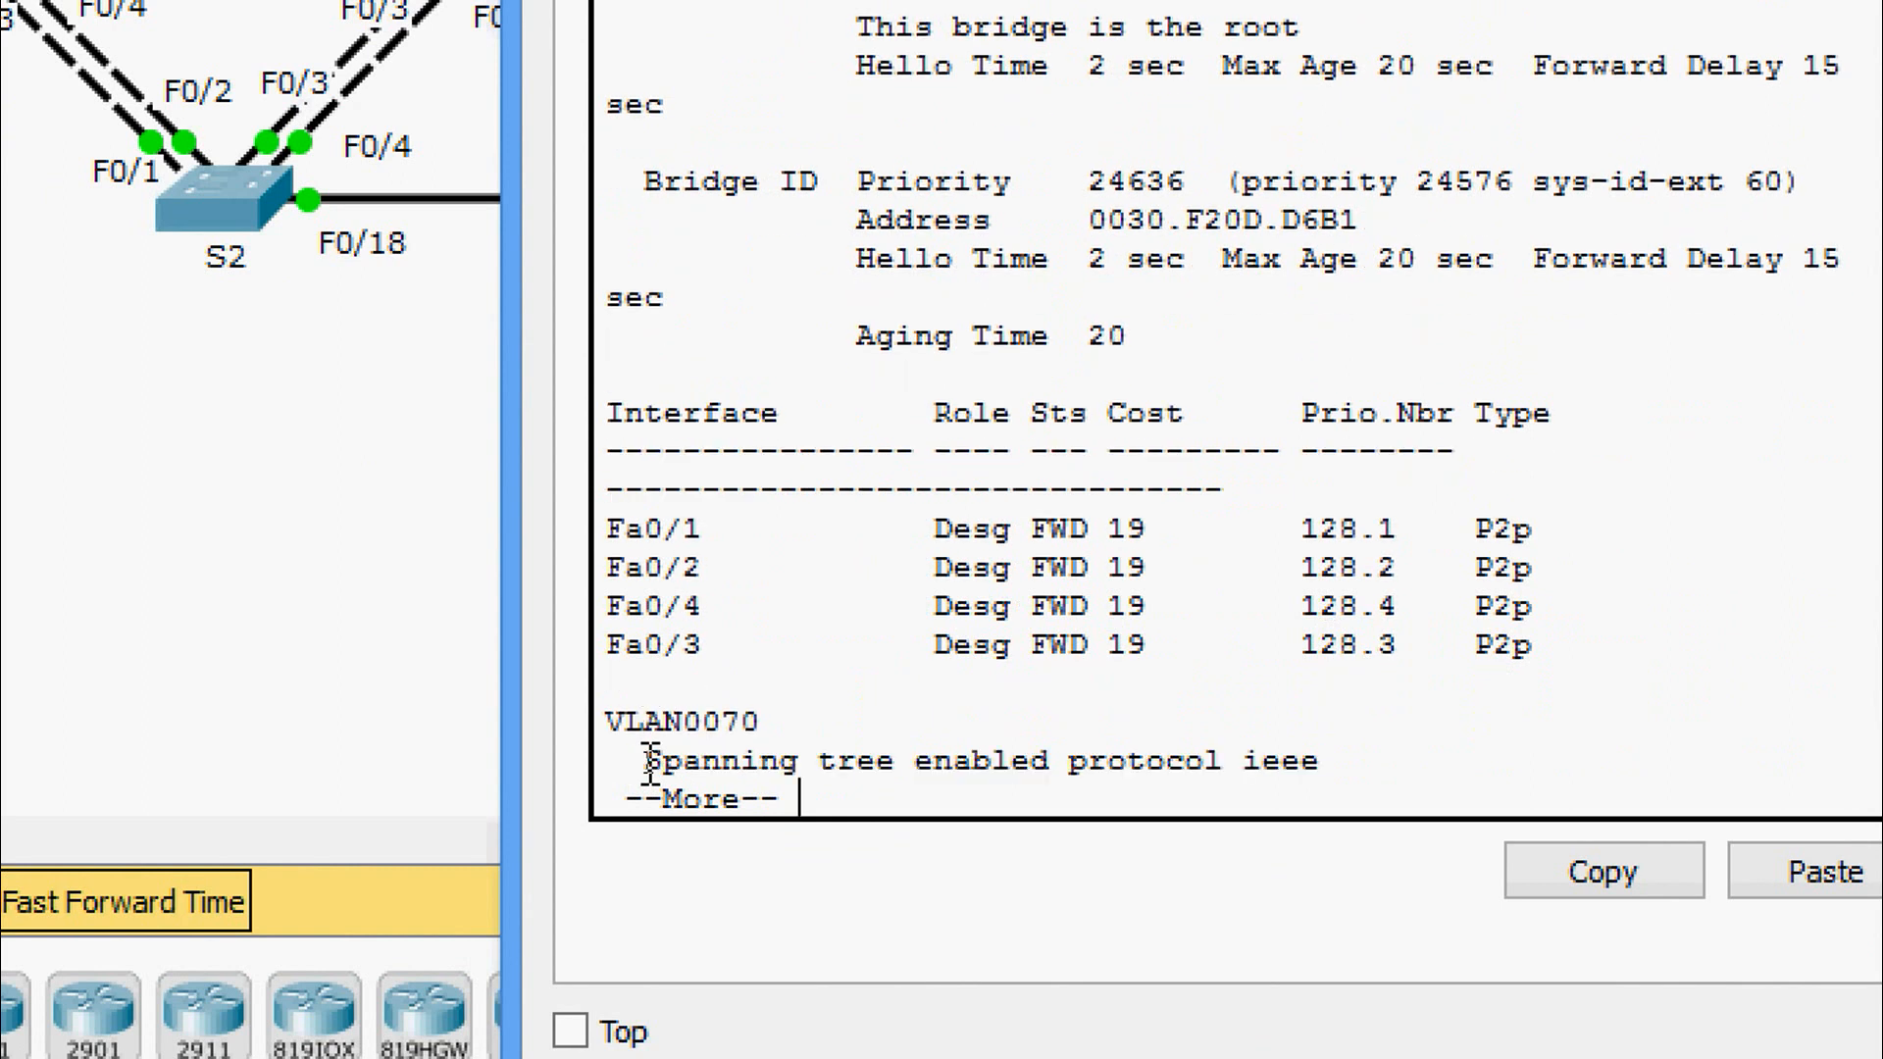
key(Return)
key(Return)
key(Return)
key(Return)
key(Return)
key(Return)
key(Return)
key(Return)
key(Return)
key(Return)
key(Return)
key(Return)
key(Return)
key(Return)
key(Return)
key(Return)
key(Return)
key(Return)
key(Return)
key(Return)
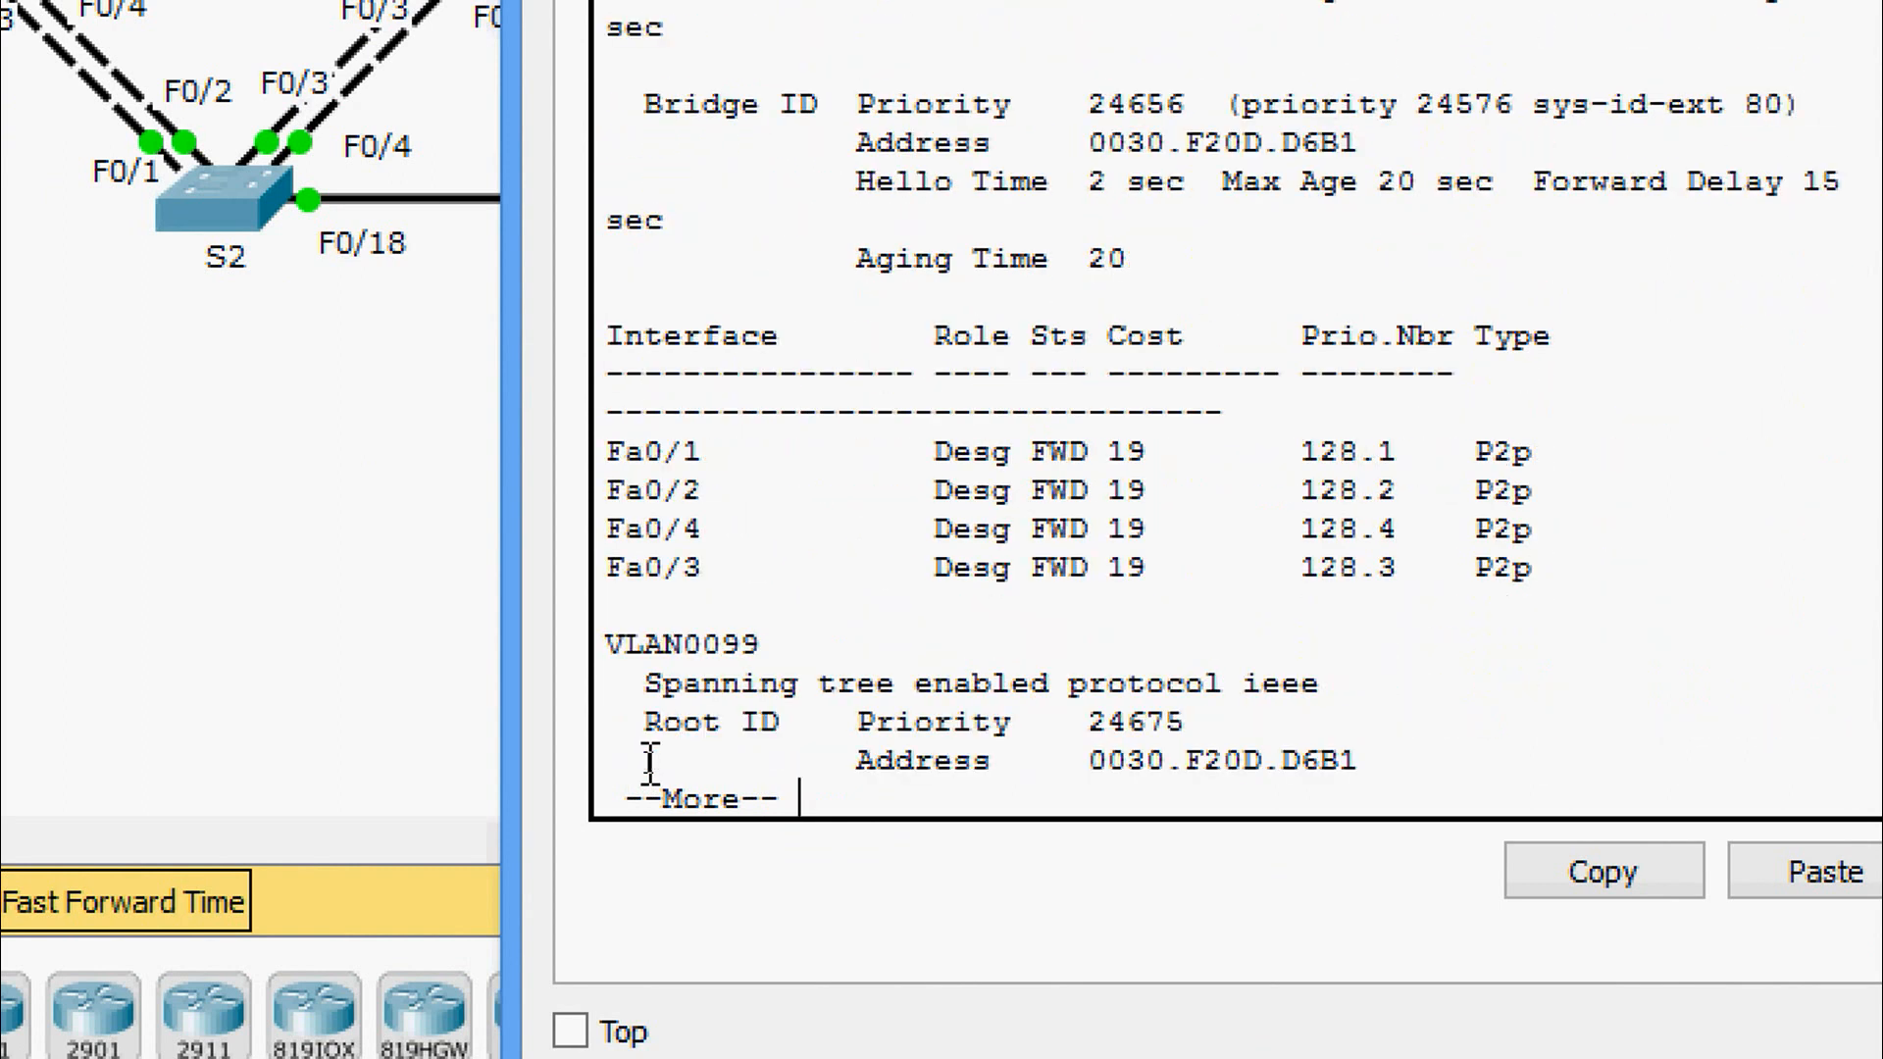
key(Return)
key(Return)
key(Return)
key(Return)
key(Return)
key(Return)
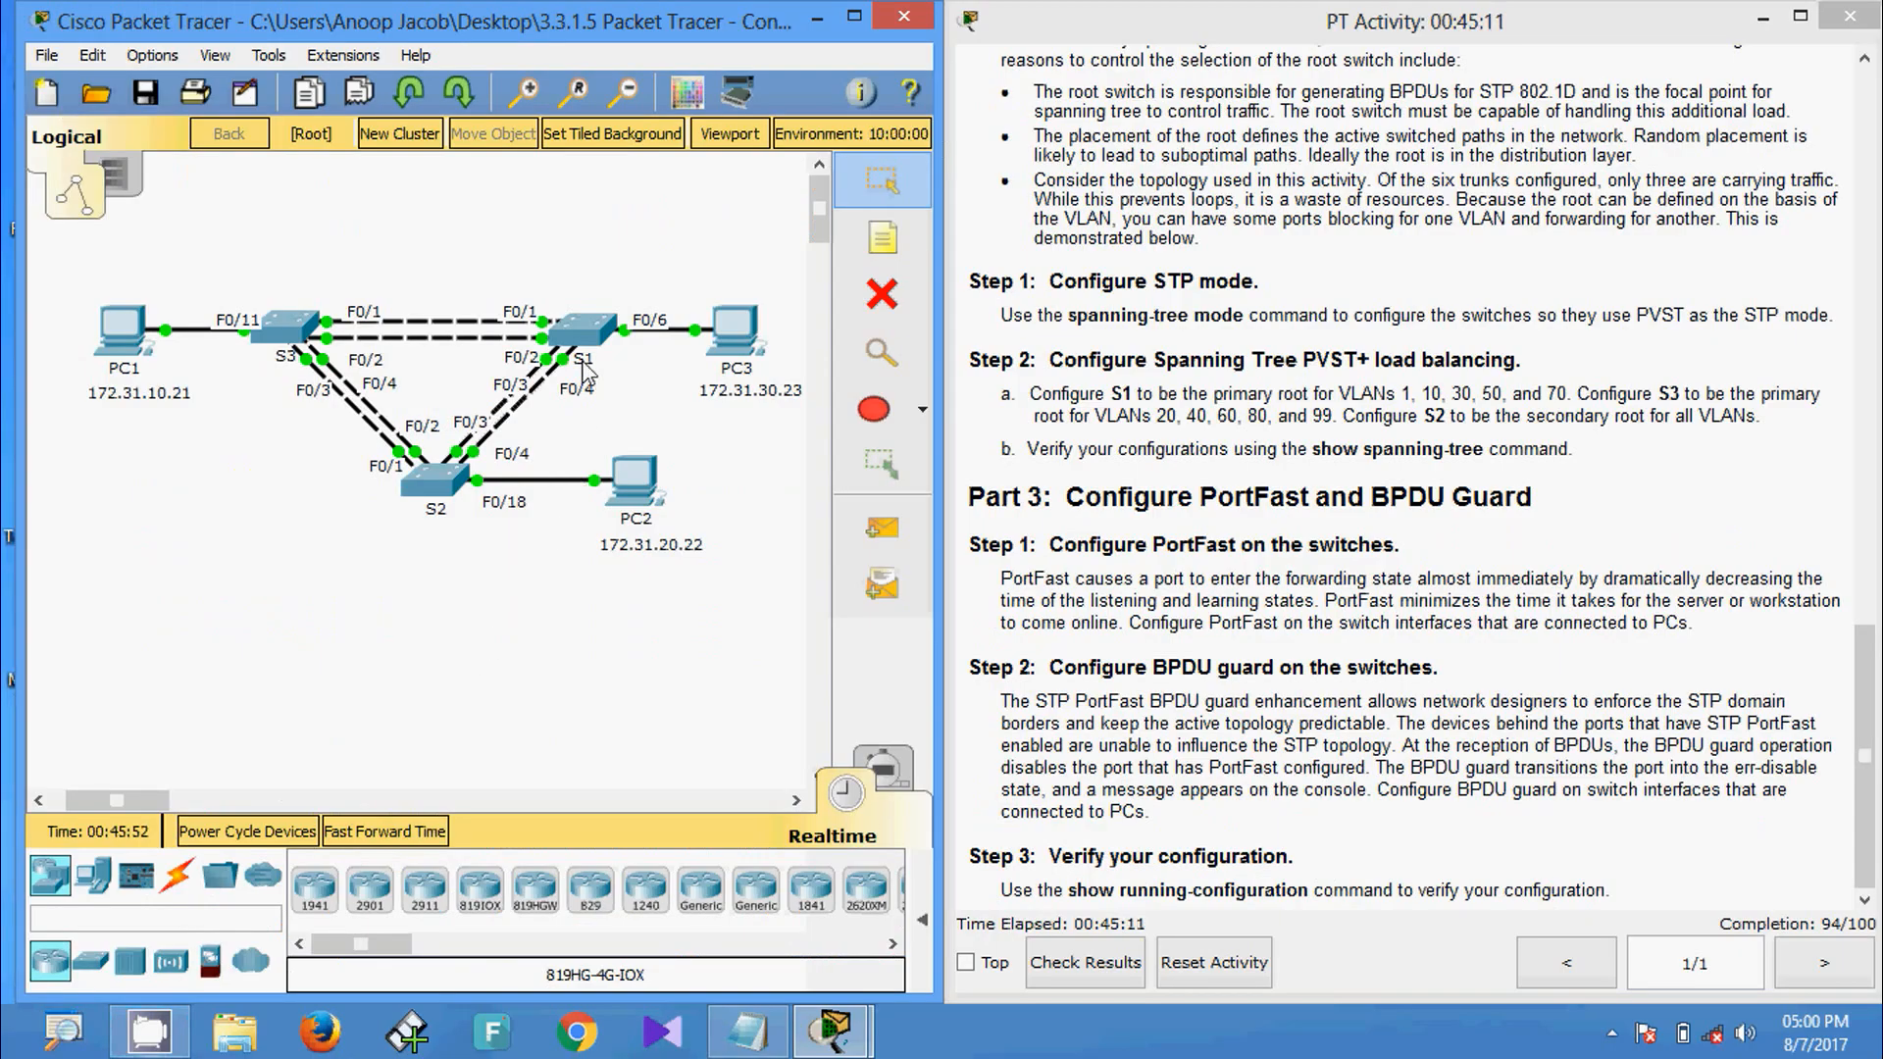
Open the command line of switch S1 and enter interface configuration mode for FastEthernet 0/6.
click(587, 331)
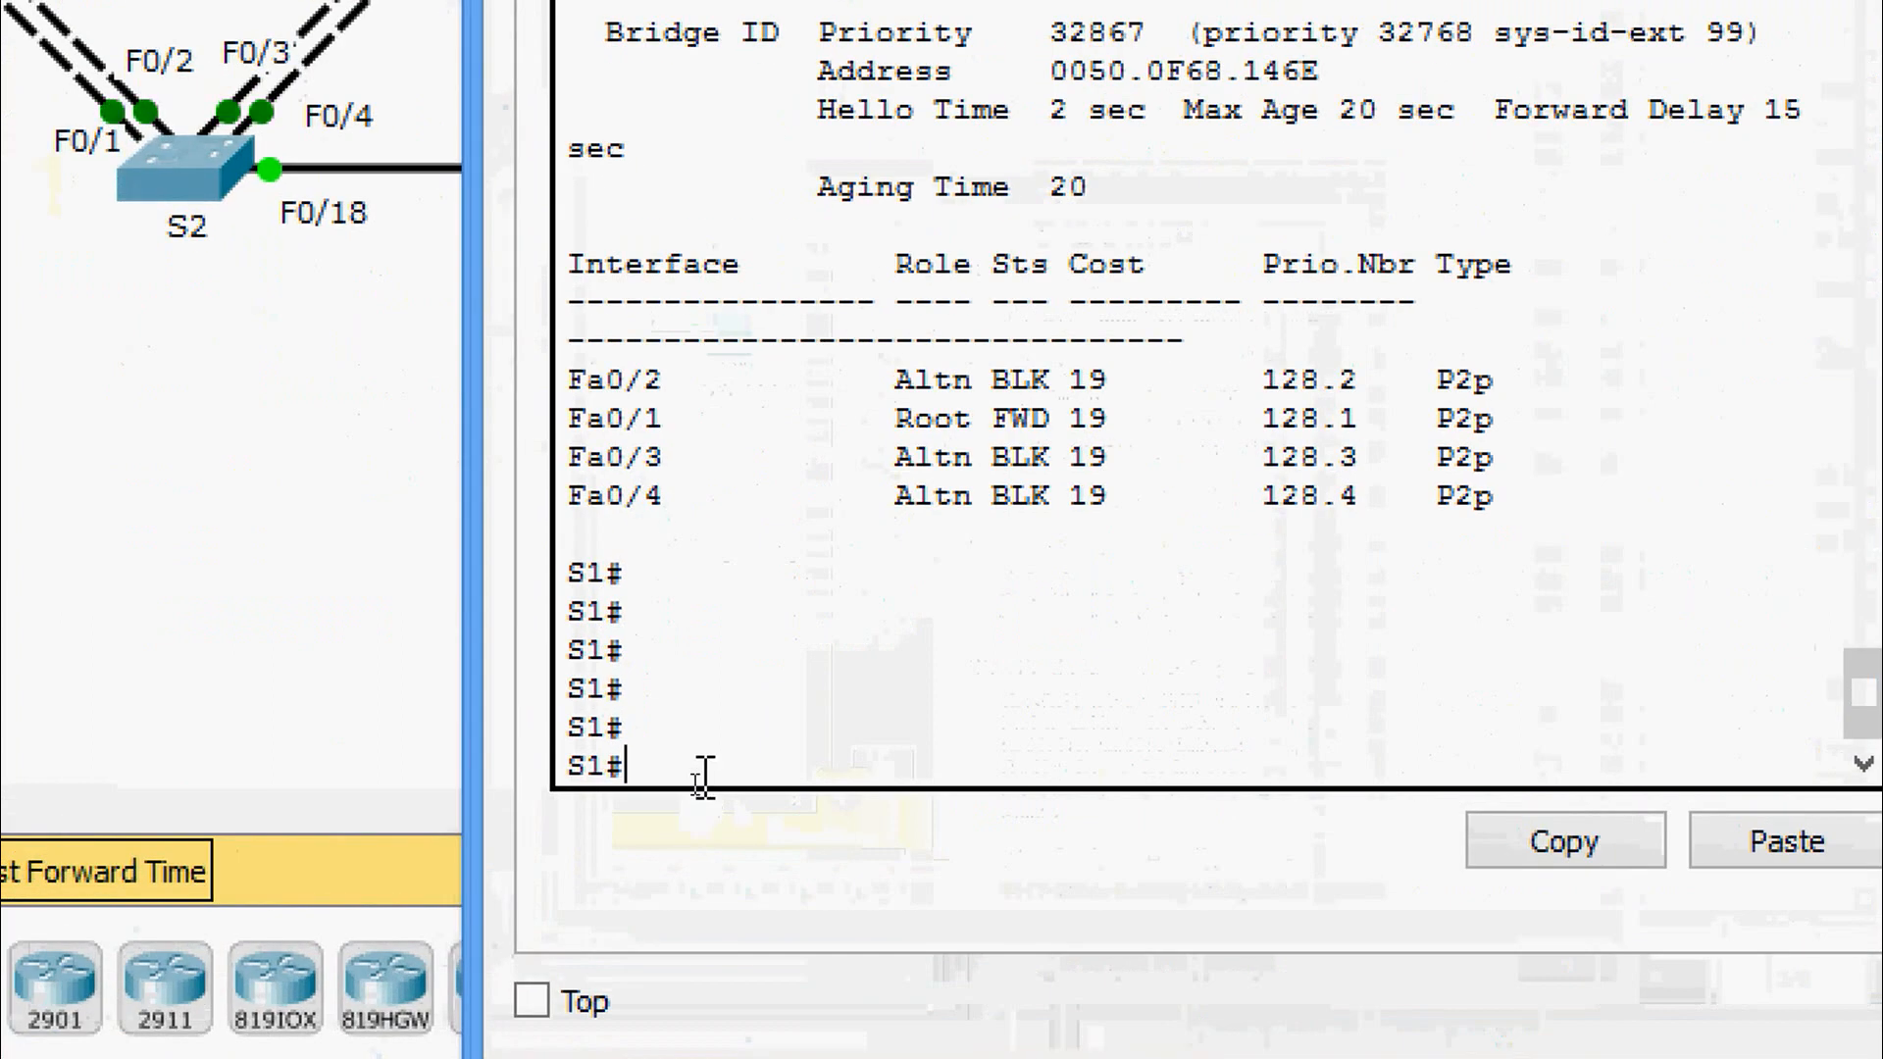
text(conf t)
key(Return)
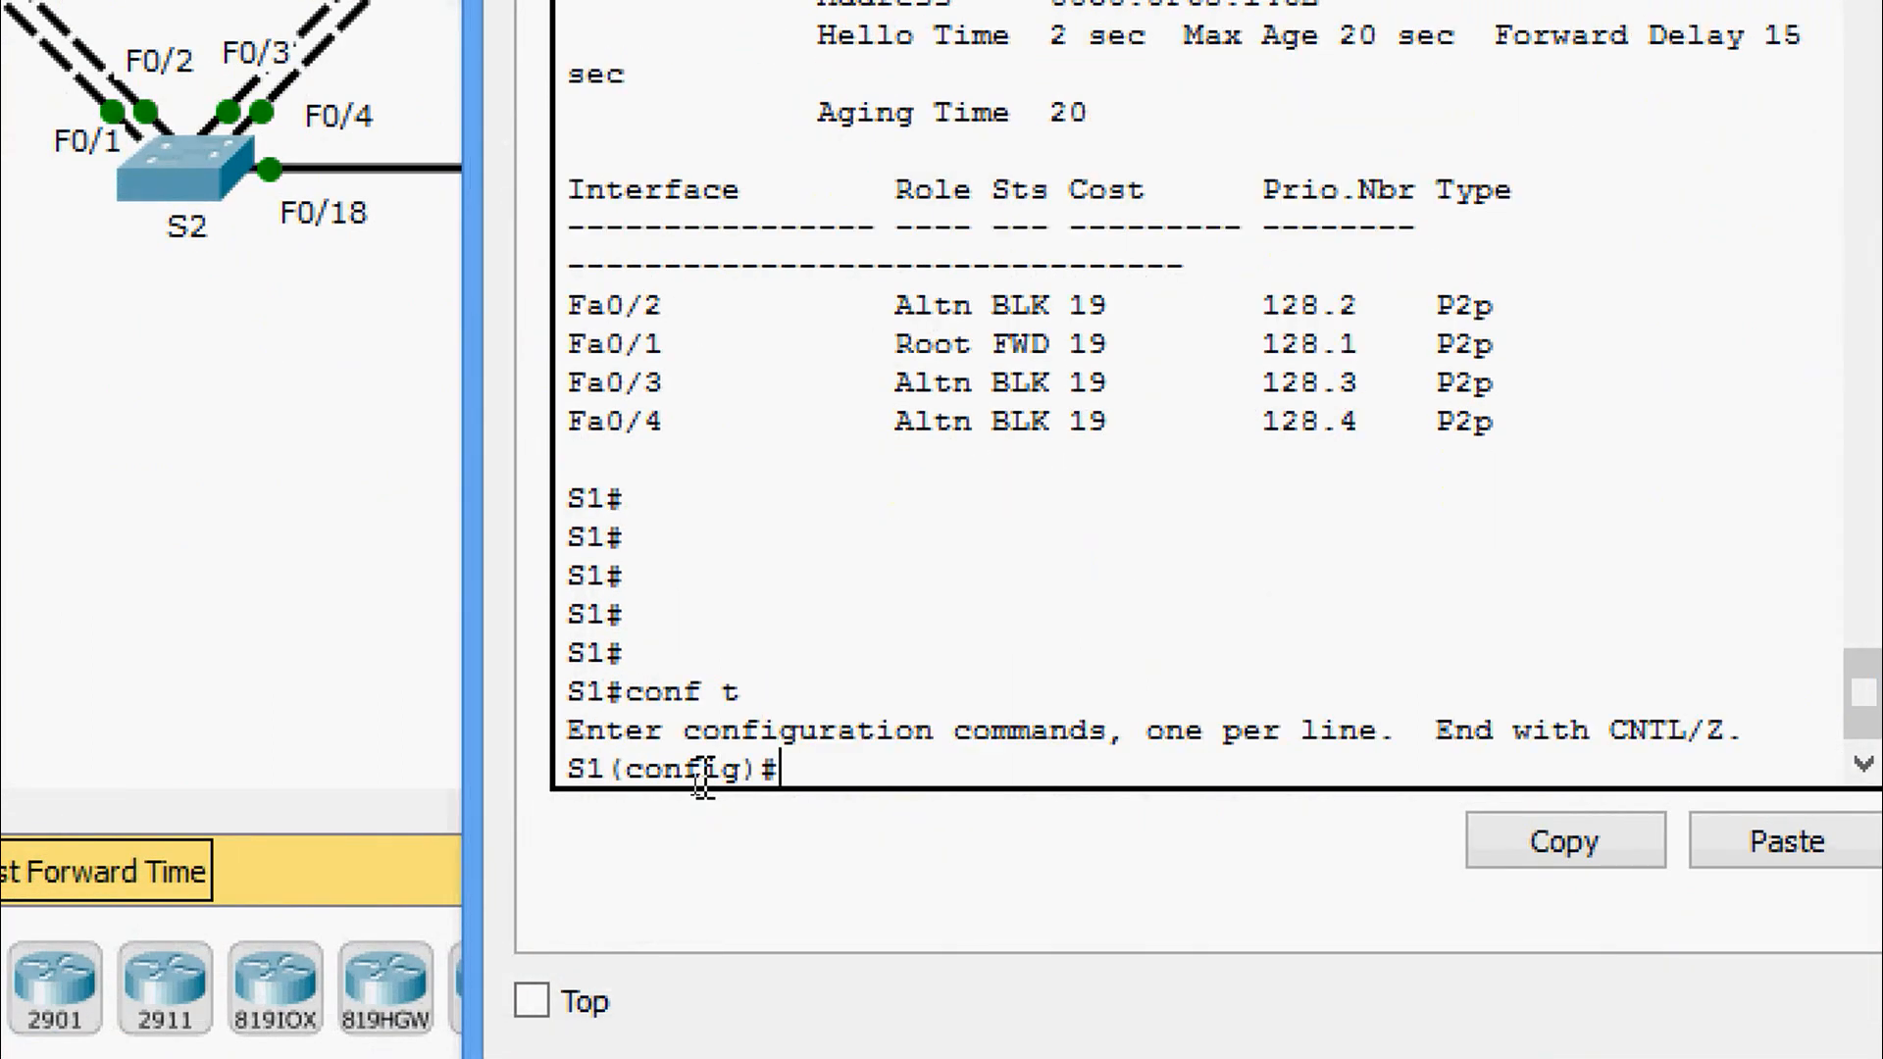
text(inter)
key(Tab)
text(f)
key(Tab)
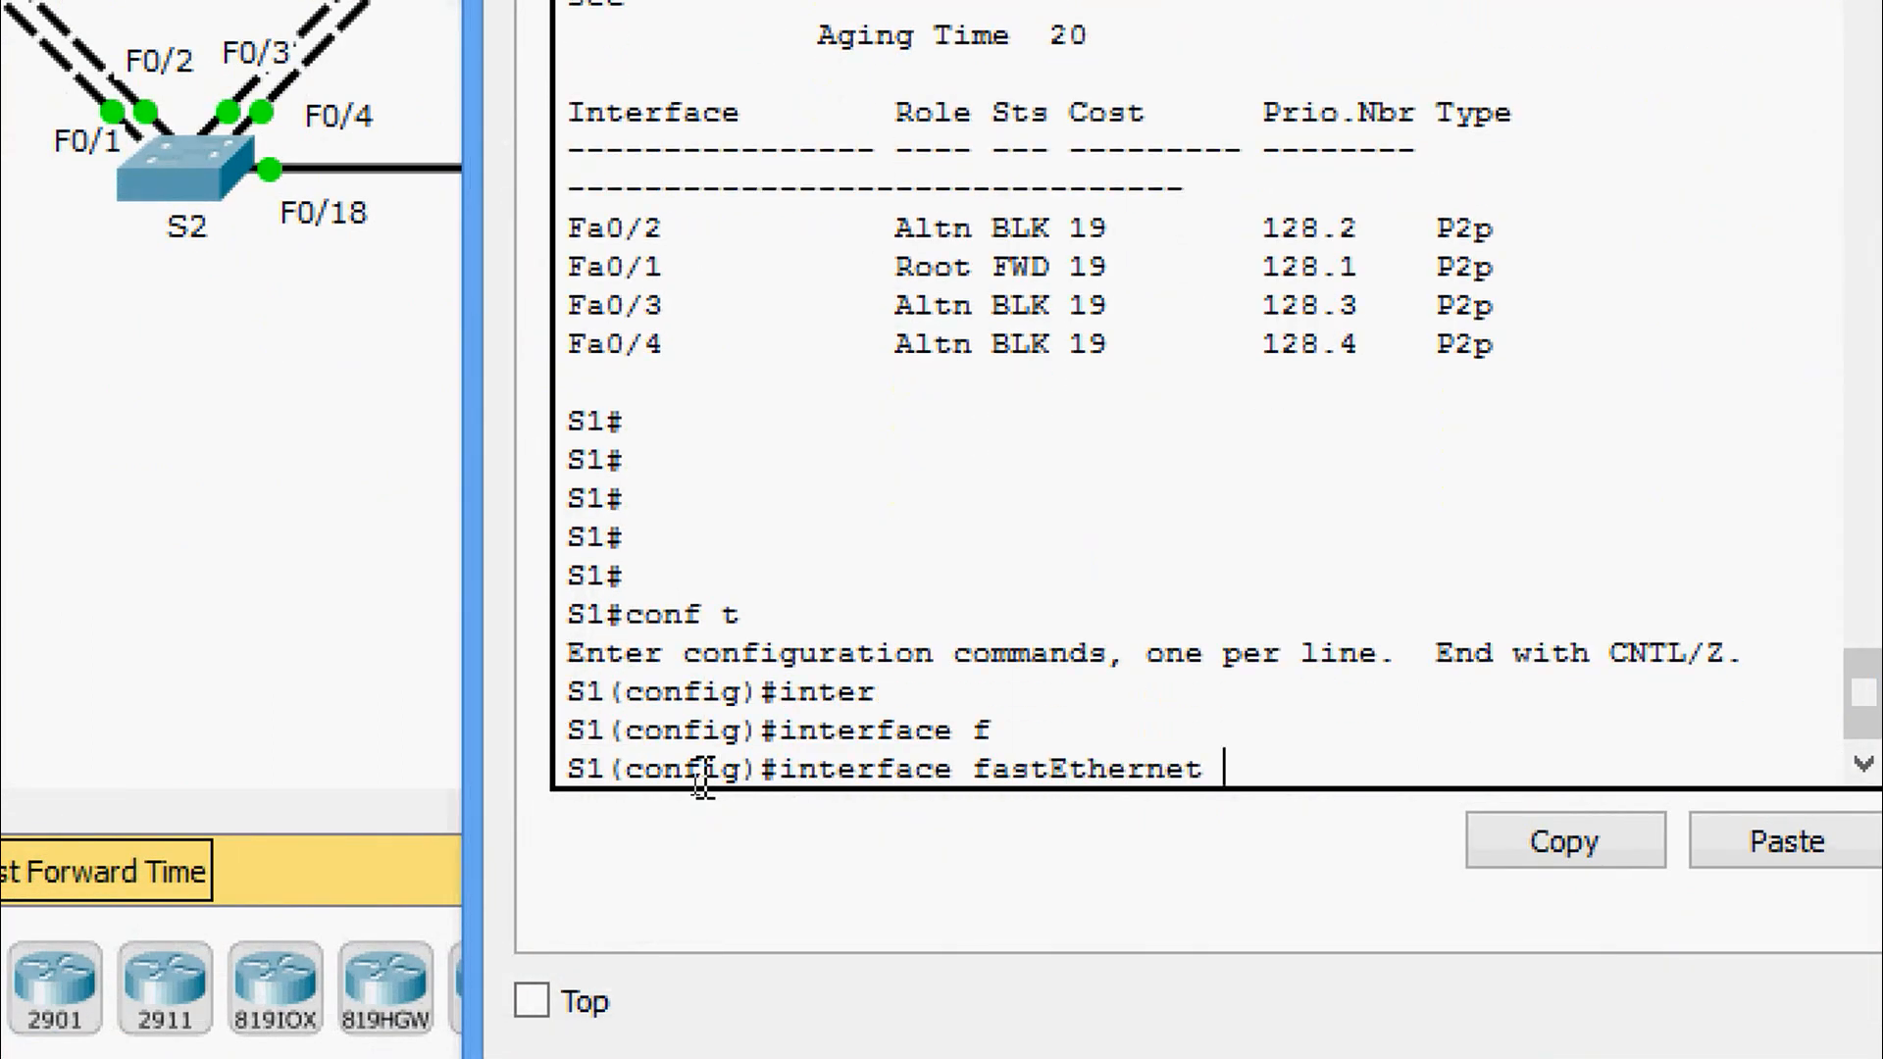
text(0/6)
key(Return)
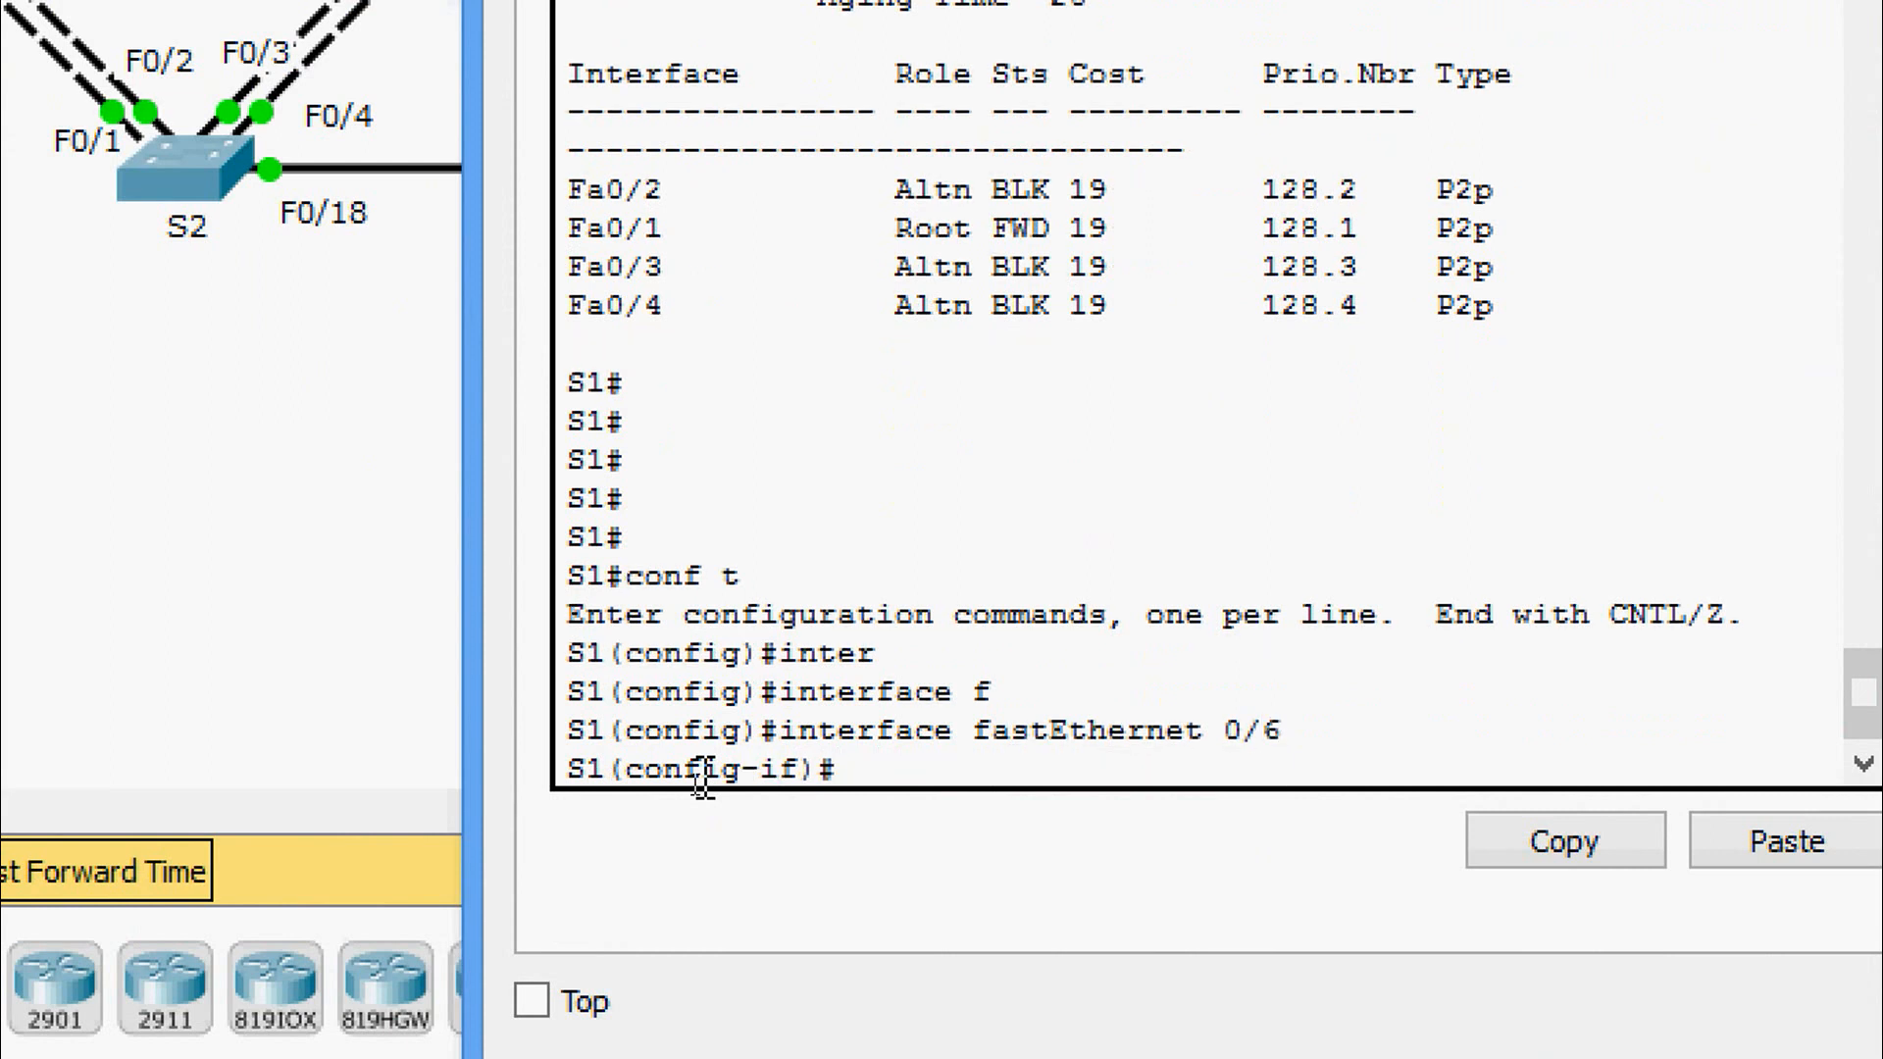
List the spanning-tree portfast options and enable PortFast on S1's FastEthernet 0/6 with spanning-tree portfast.
text(sp)
key(Tab)
key(BackSpace)
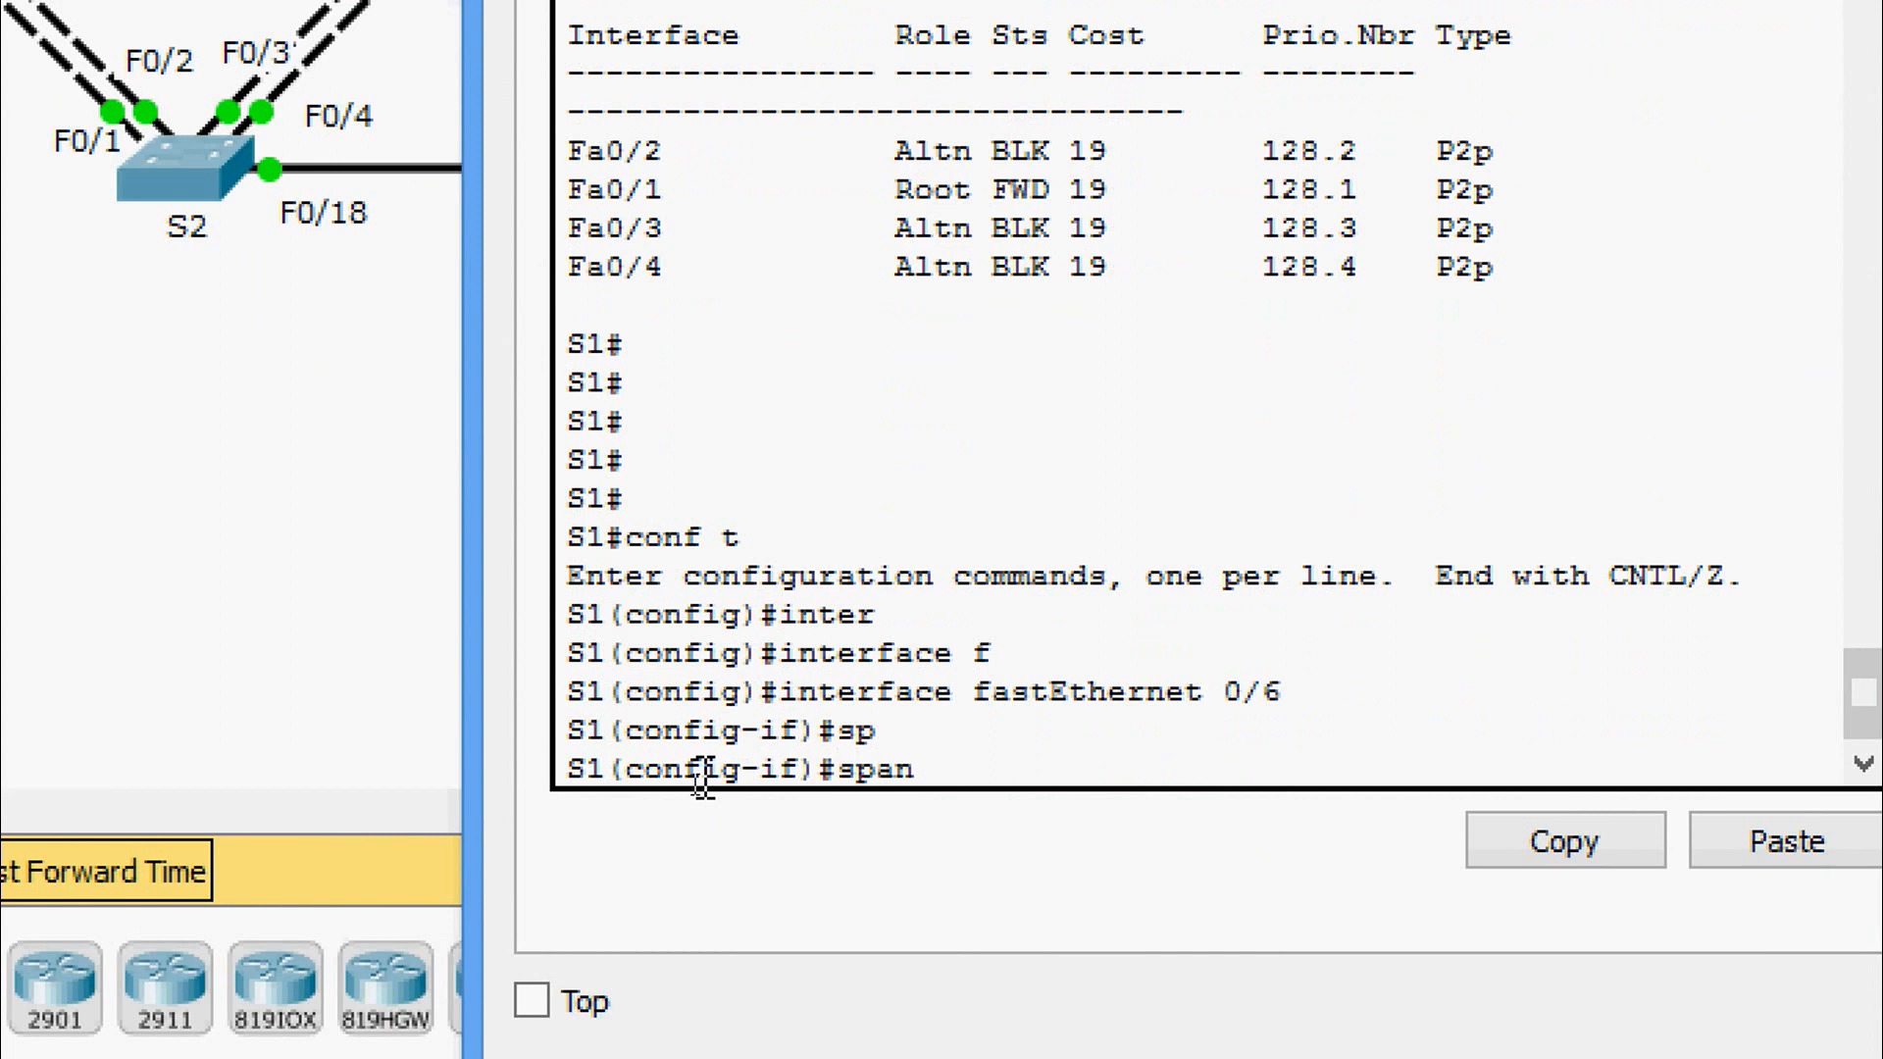
text(pan)
key(Tab)
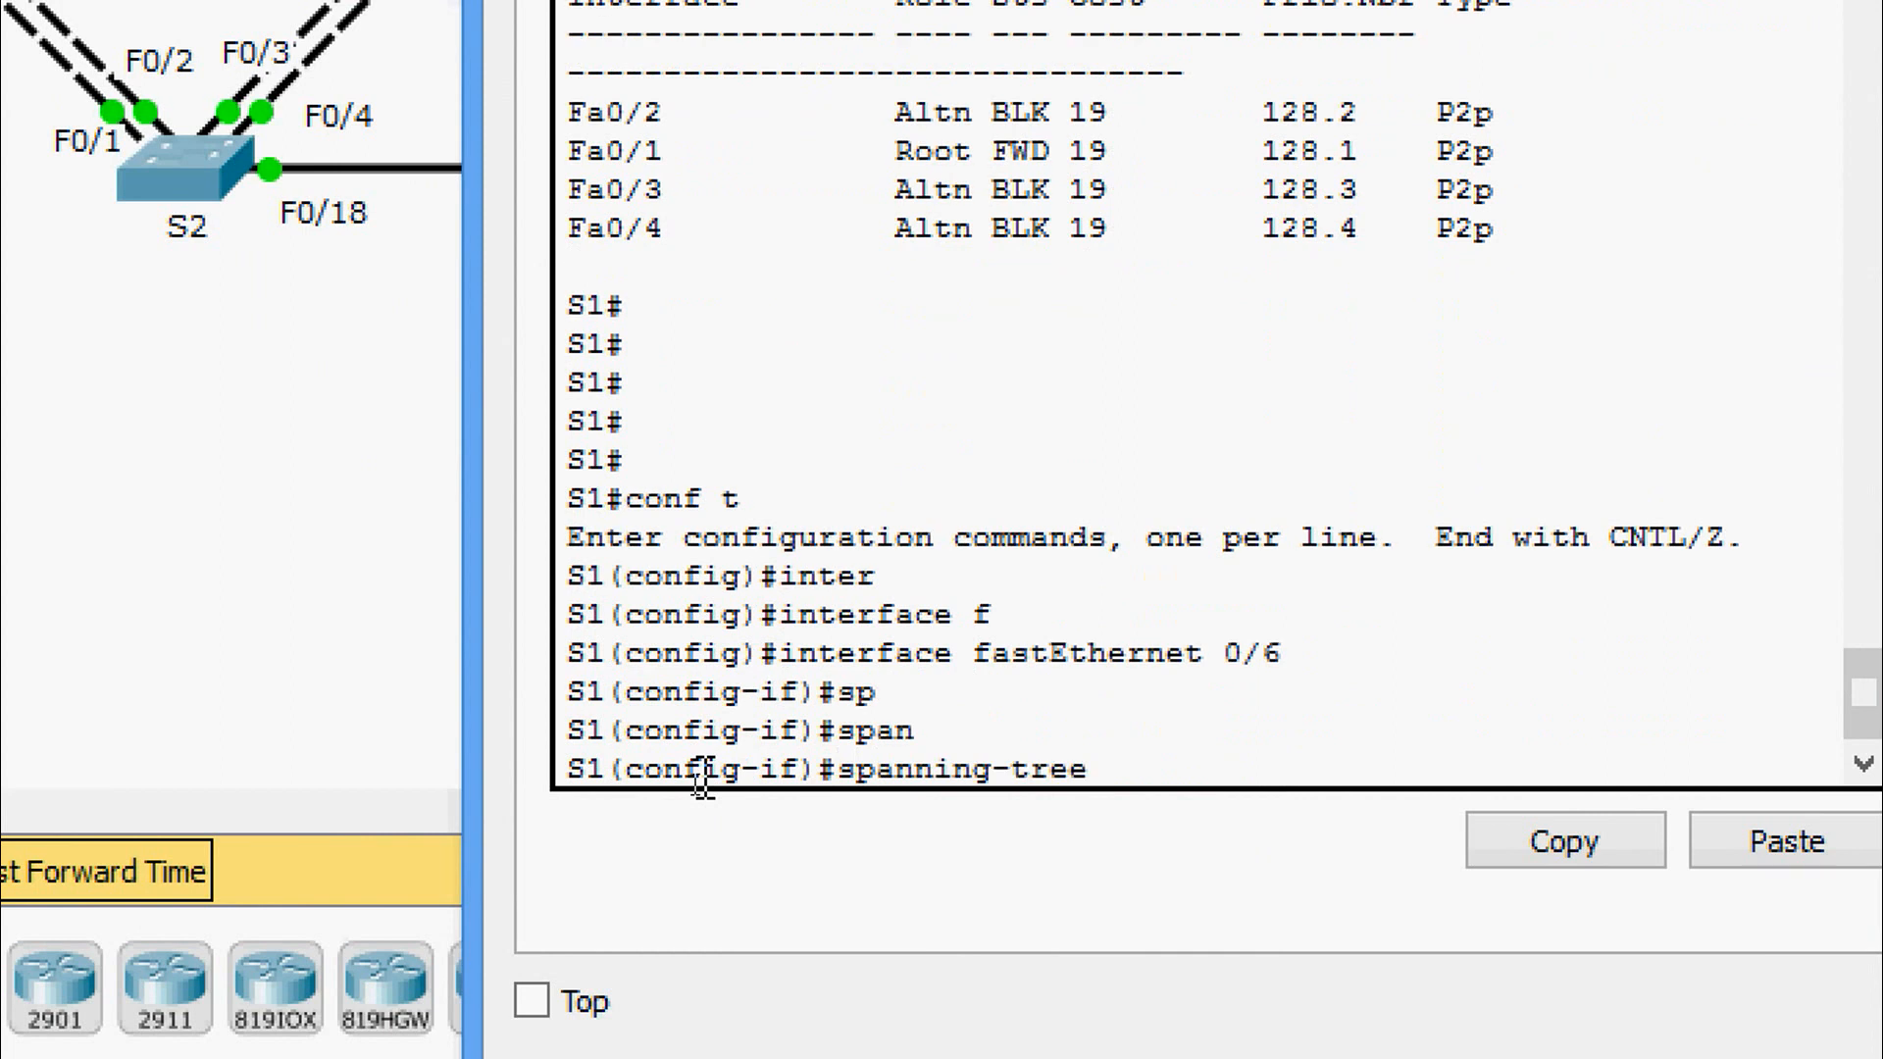
text(por)
key(Tab)
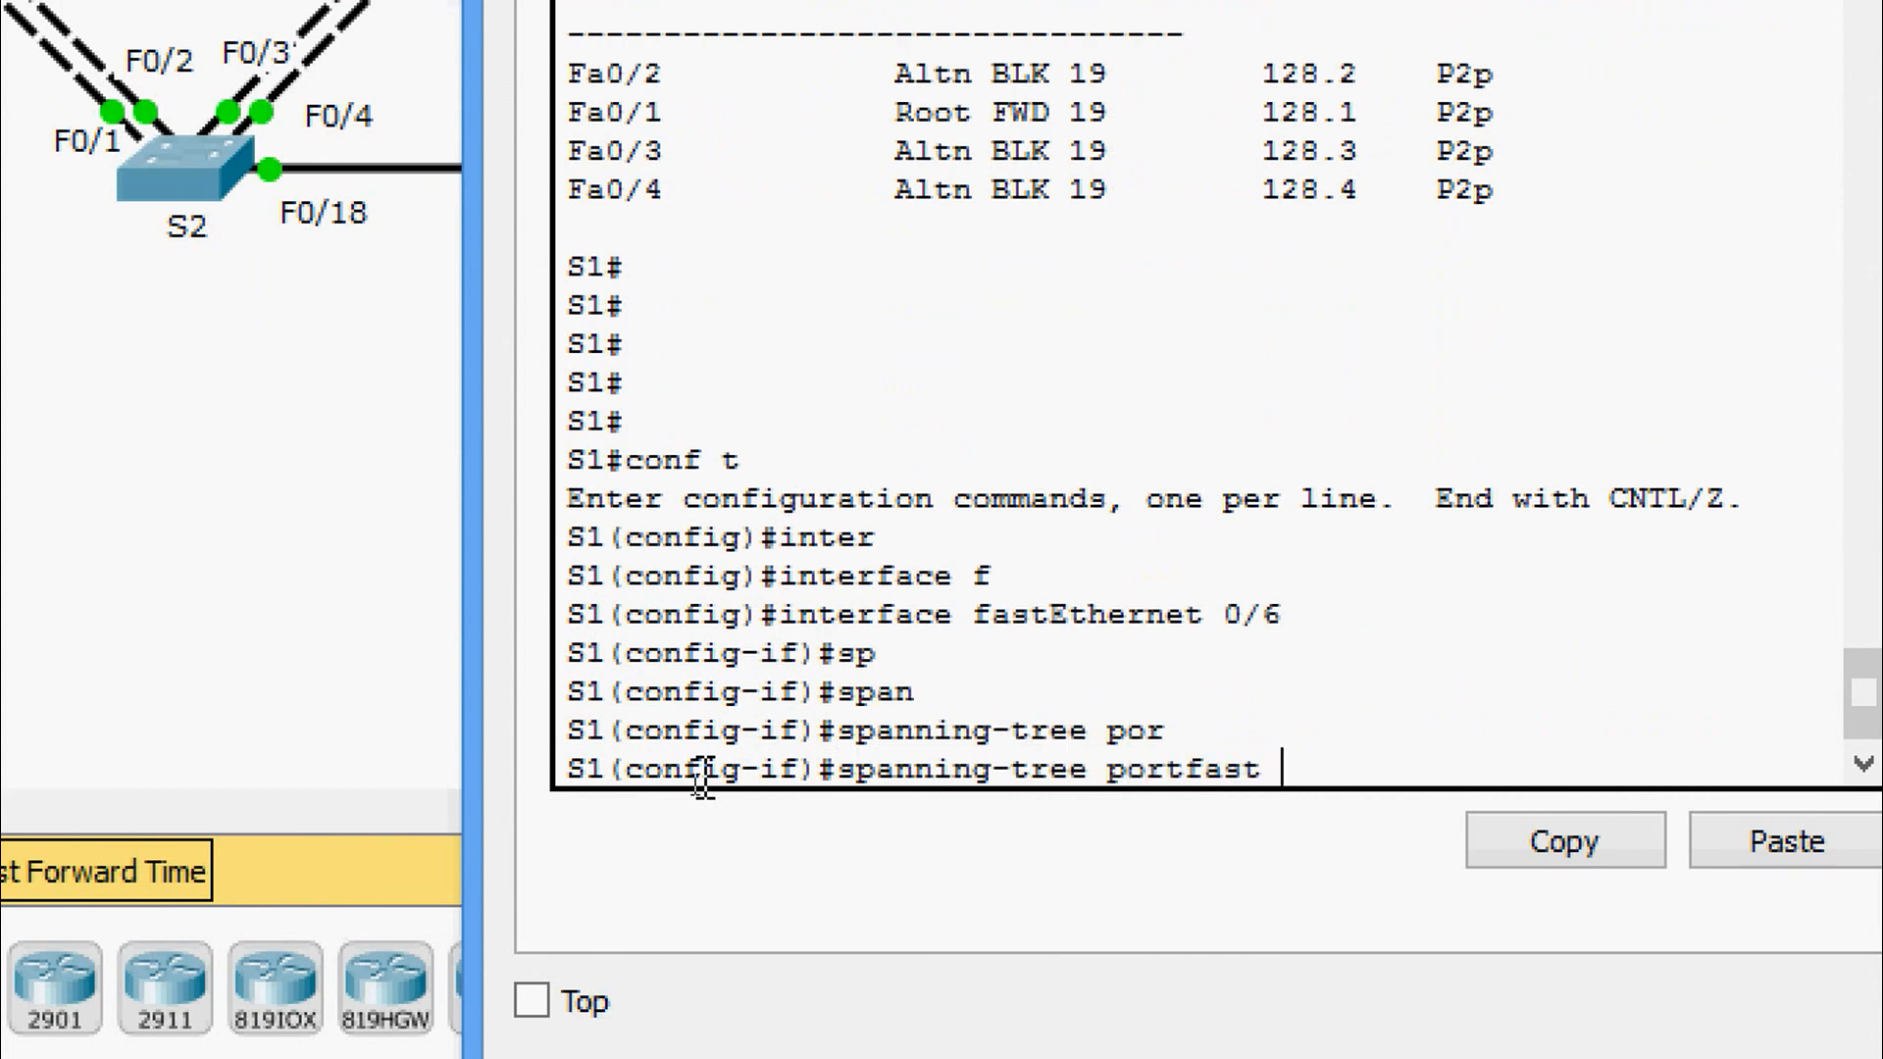
text(?)
key(Return)
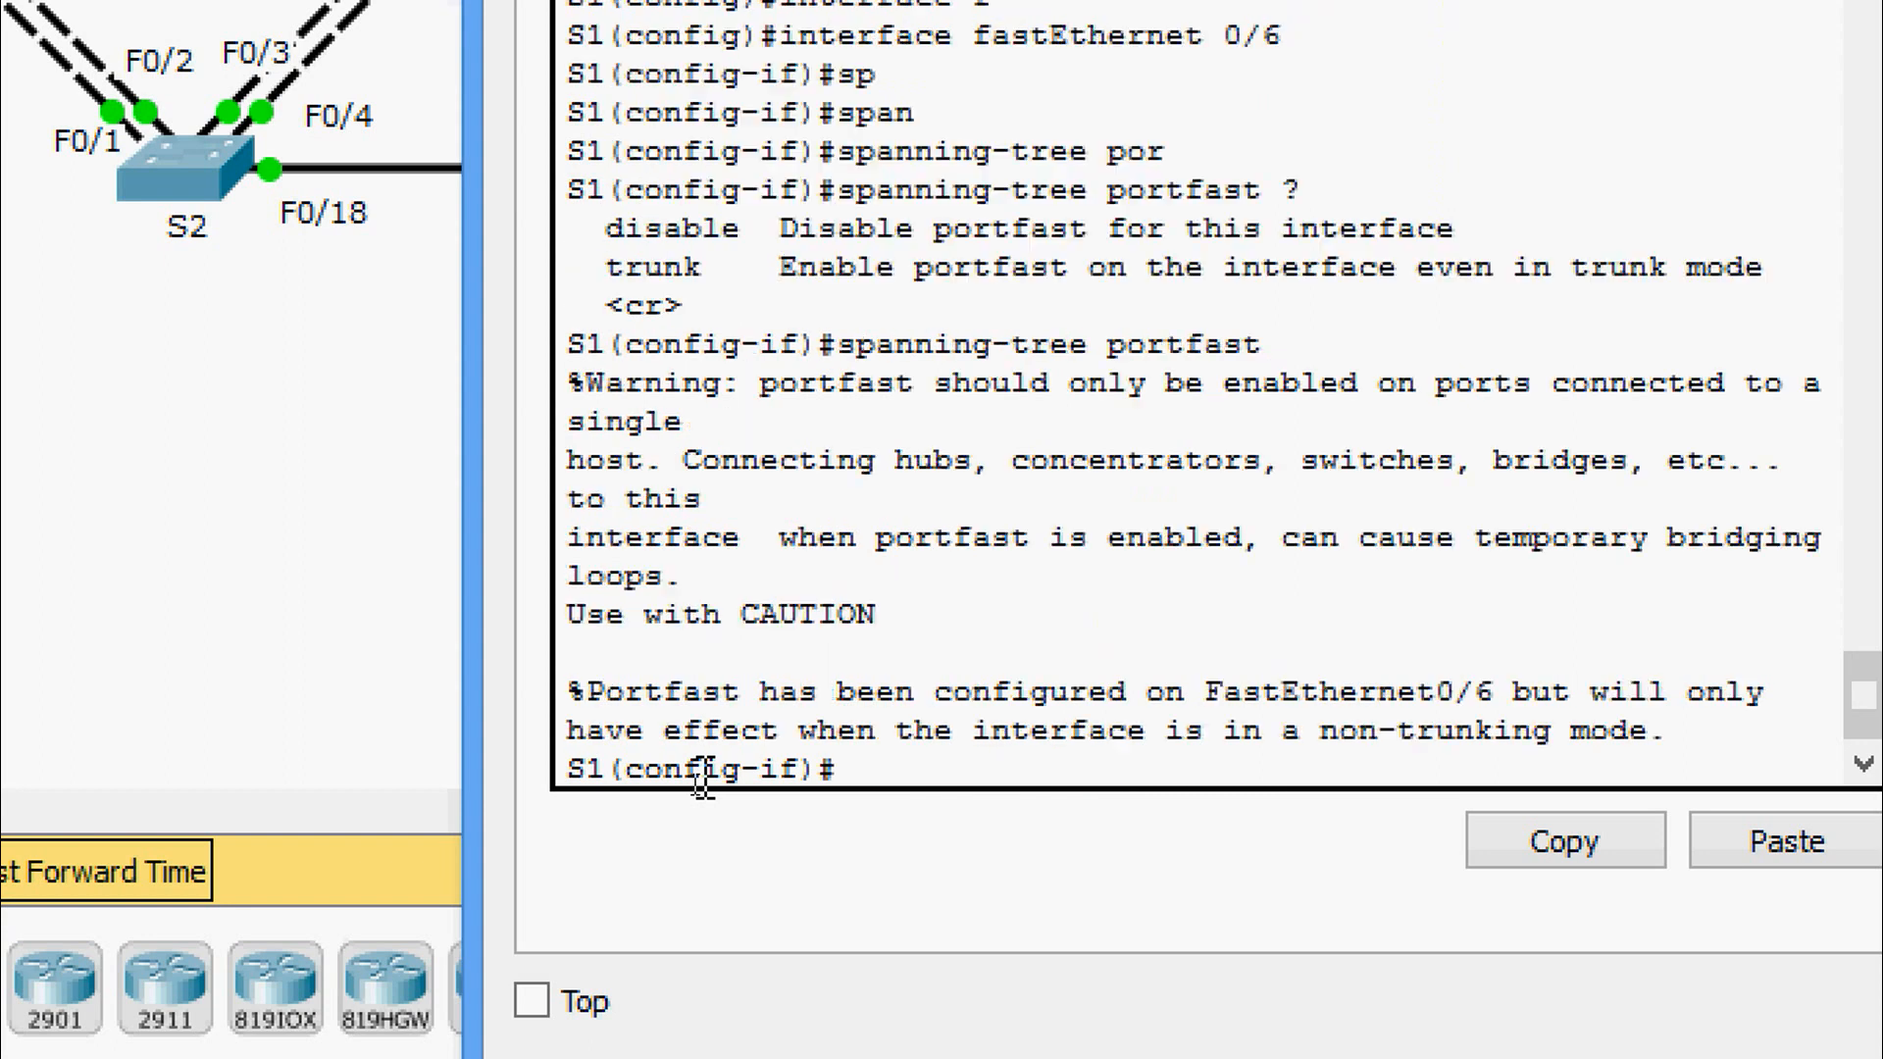
key(Return)
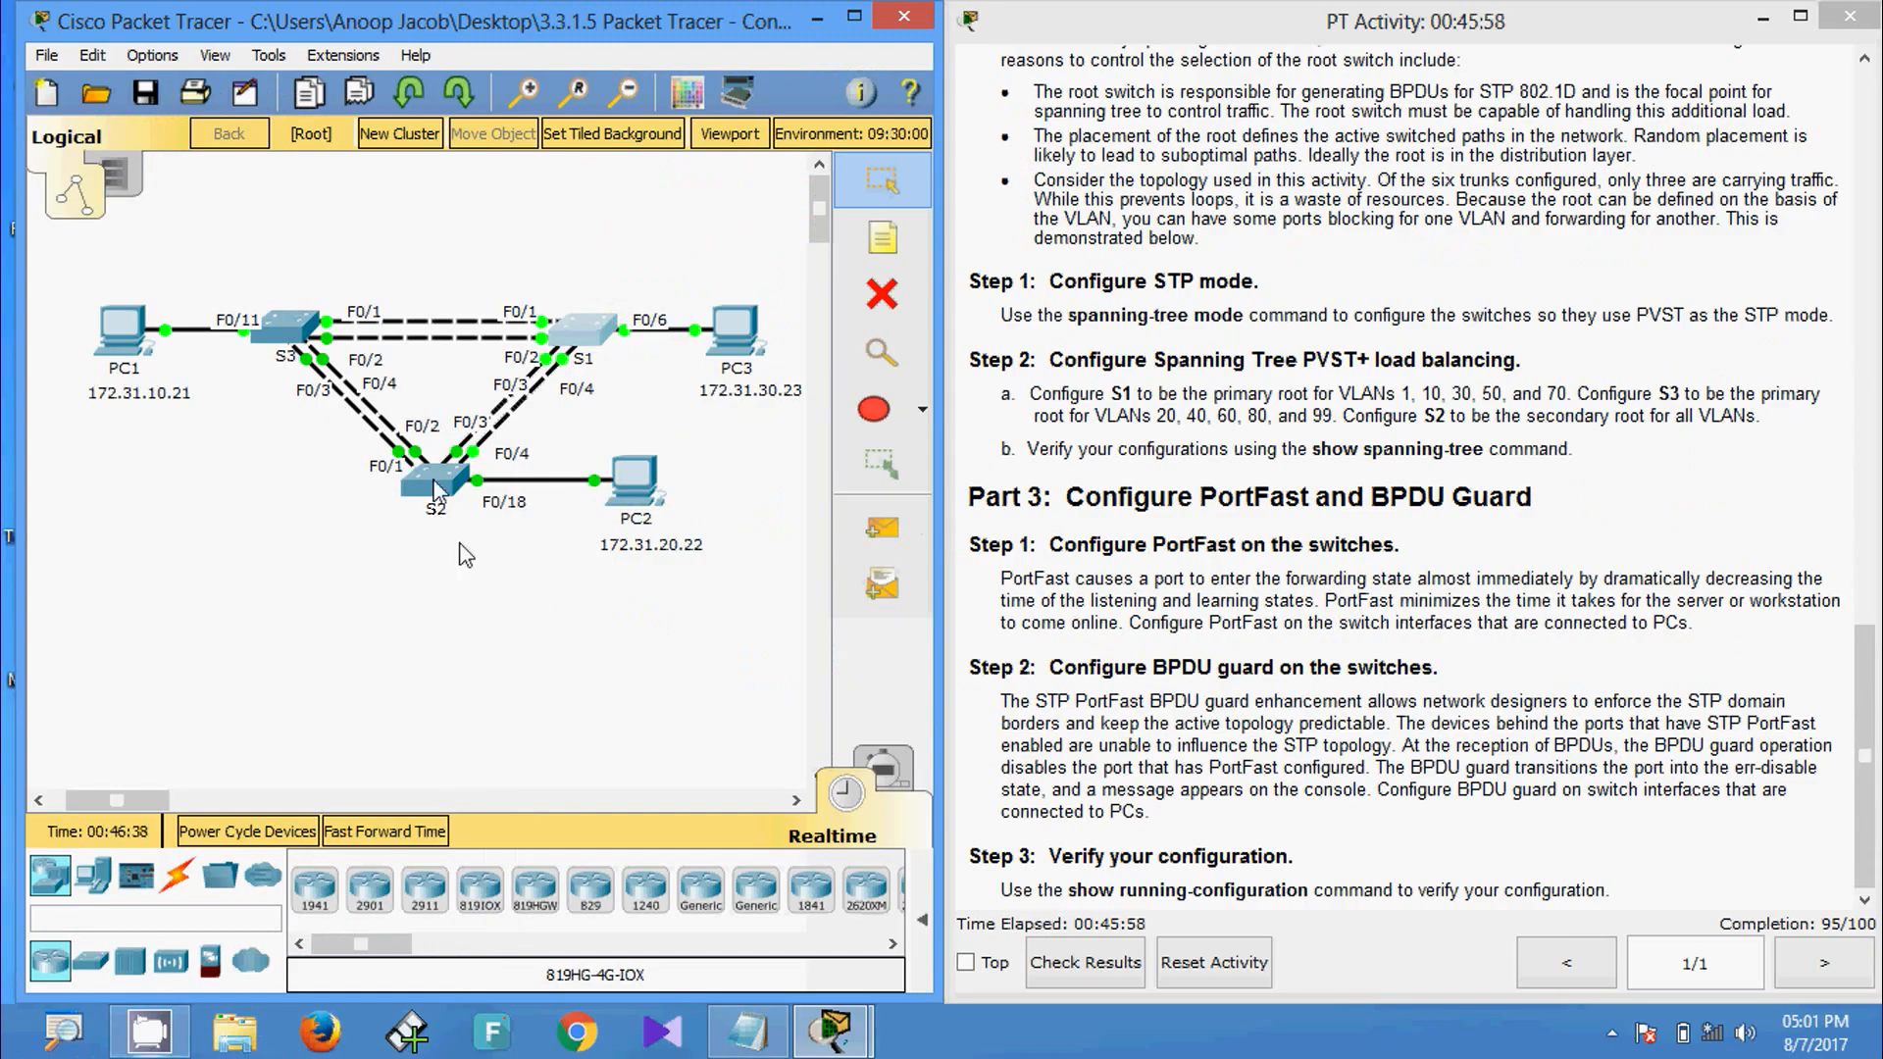
Open the command line of switch S2 and enter interface configuration mode for FastEthernet 0/18.
click(187, 171)
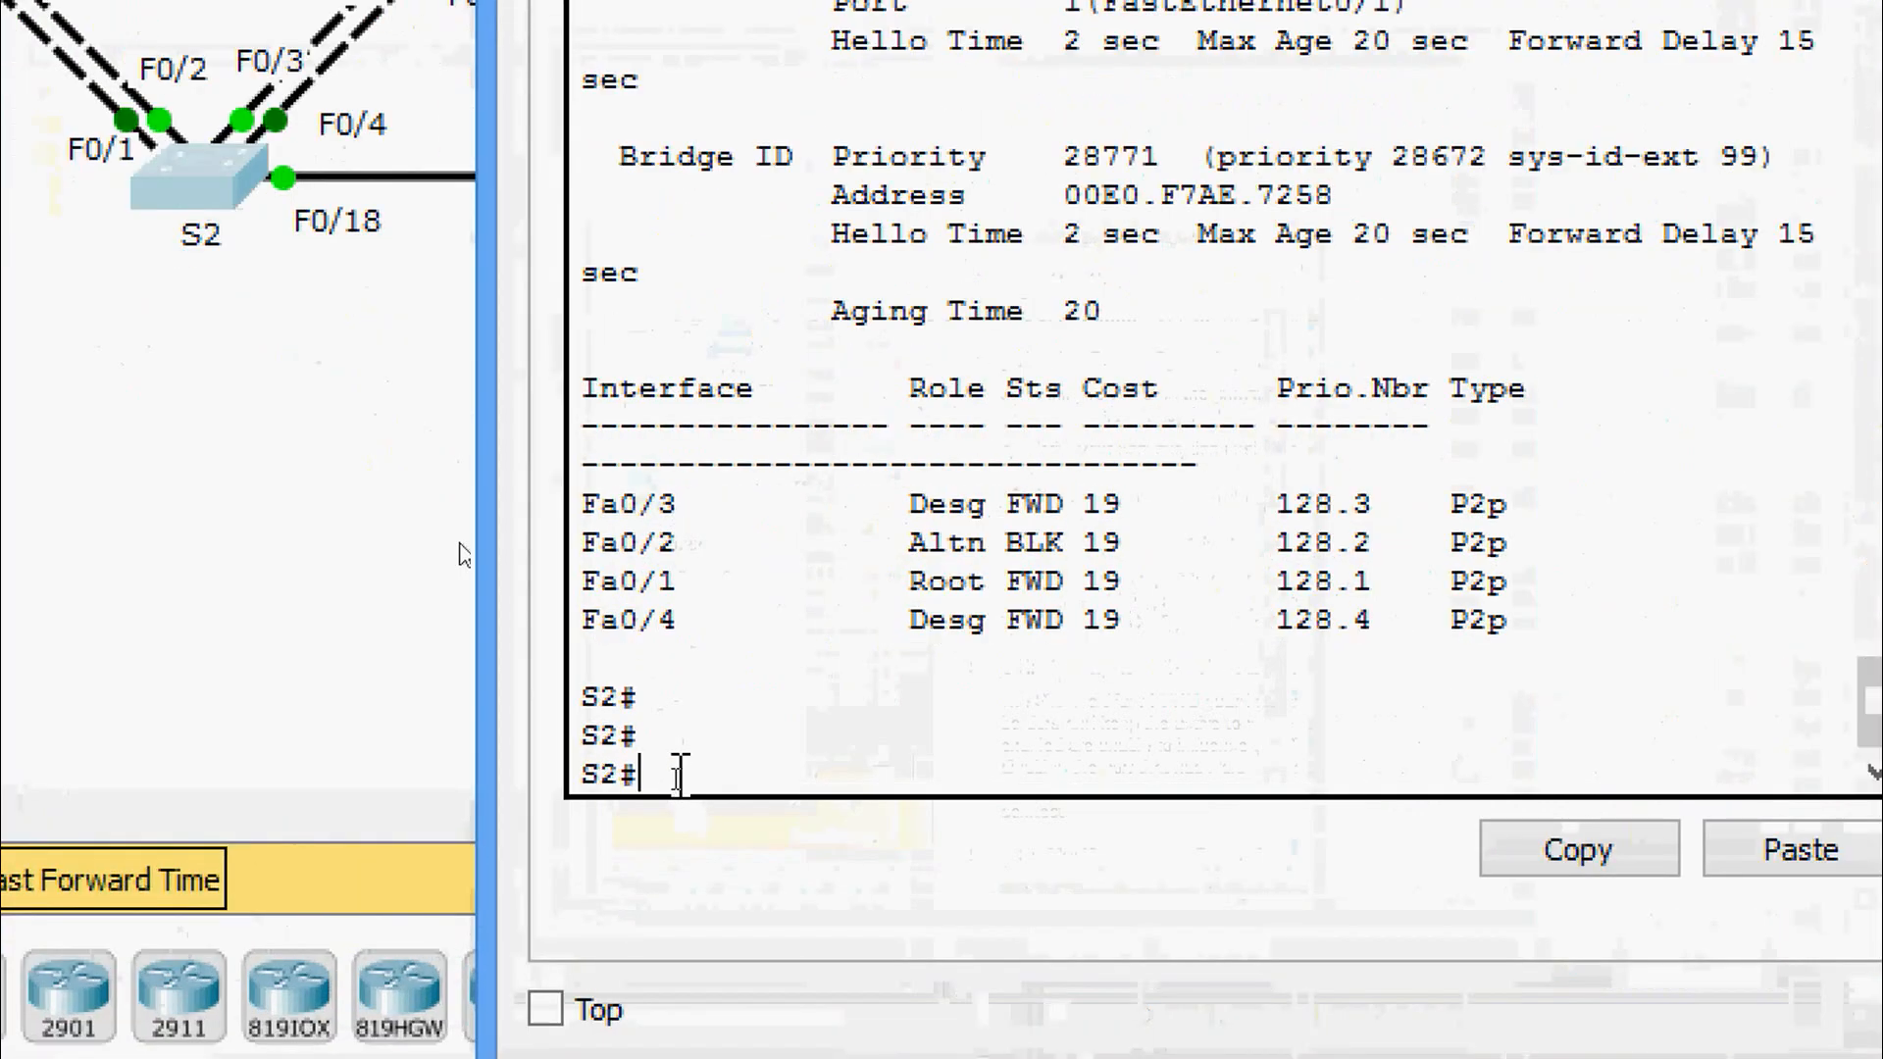
text(conf t)
key(Return)
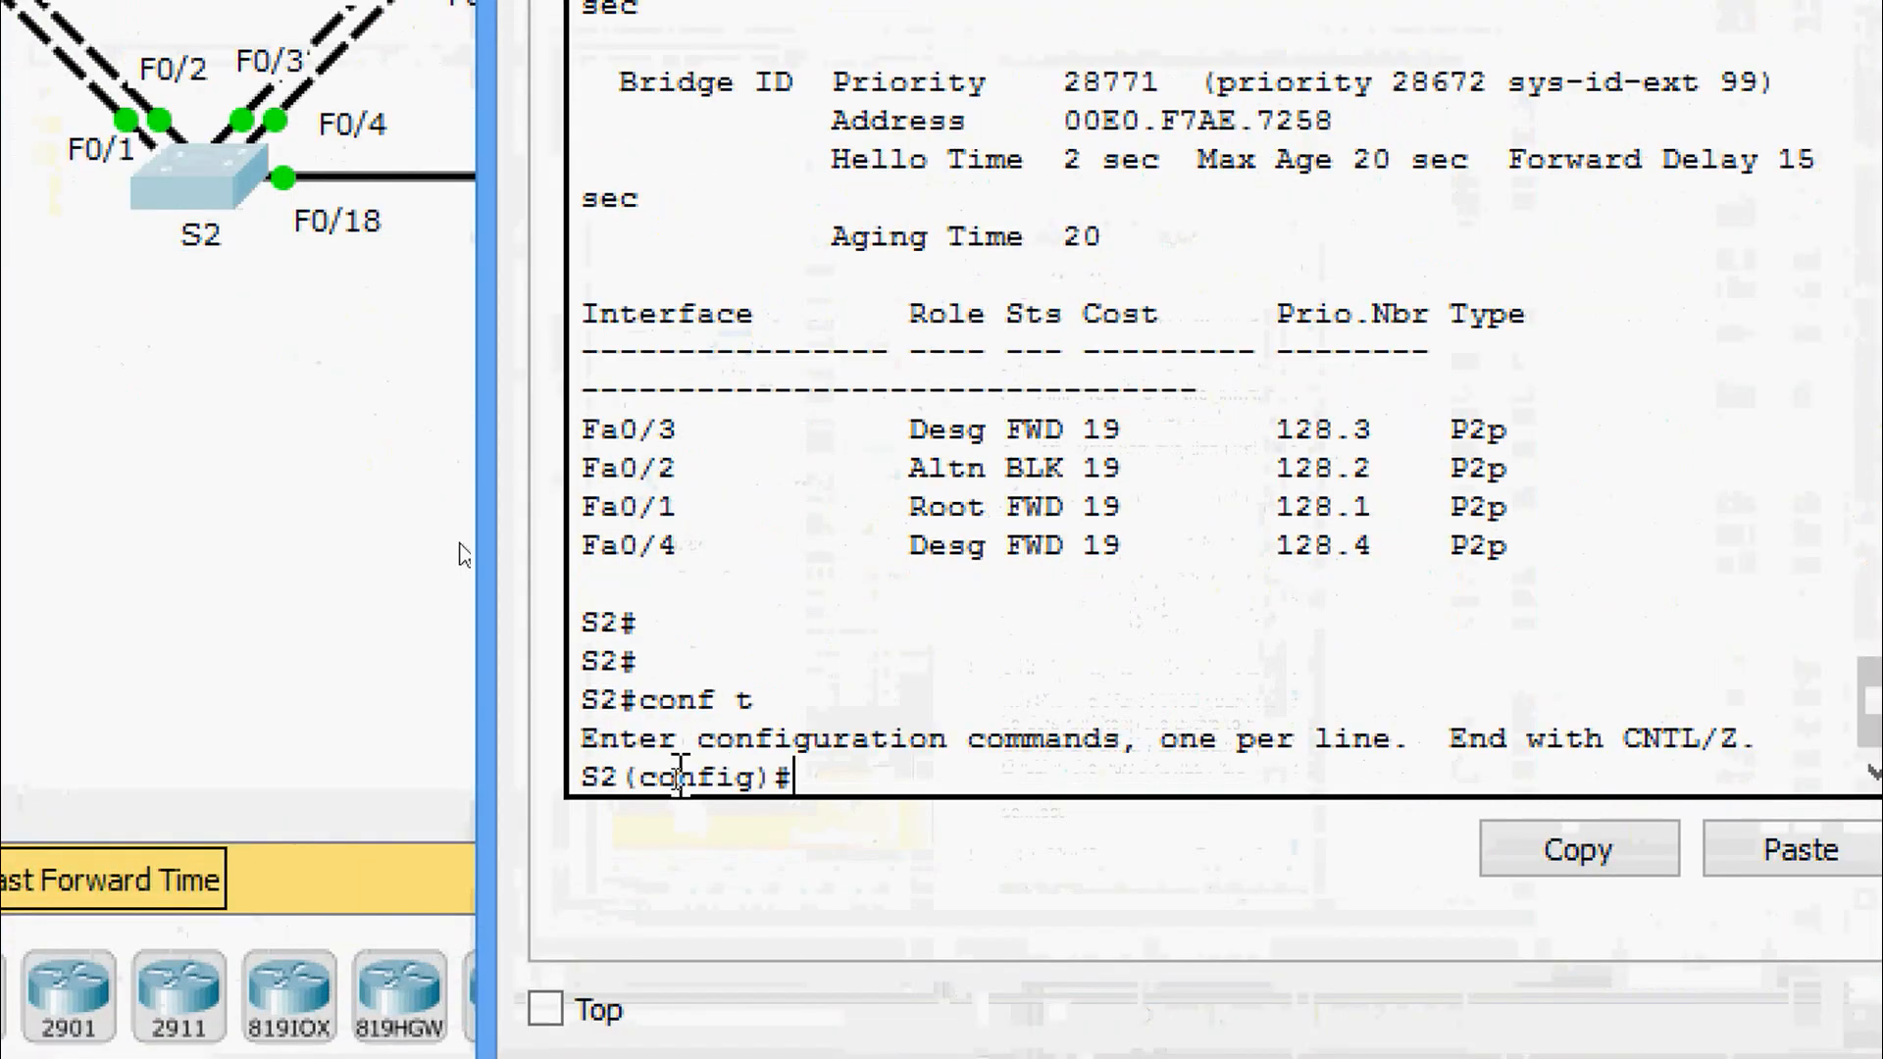
text(inter)
key(Tab)
text(f)
key(Tab)
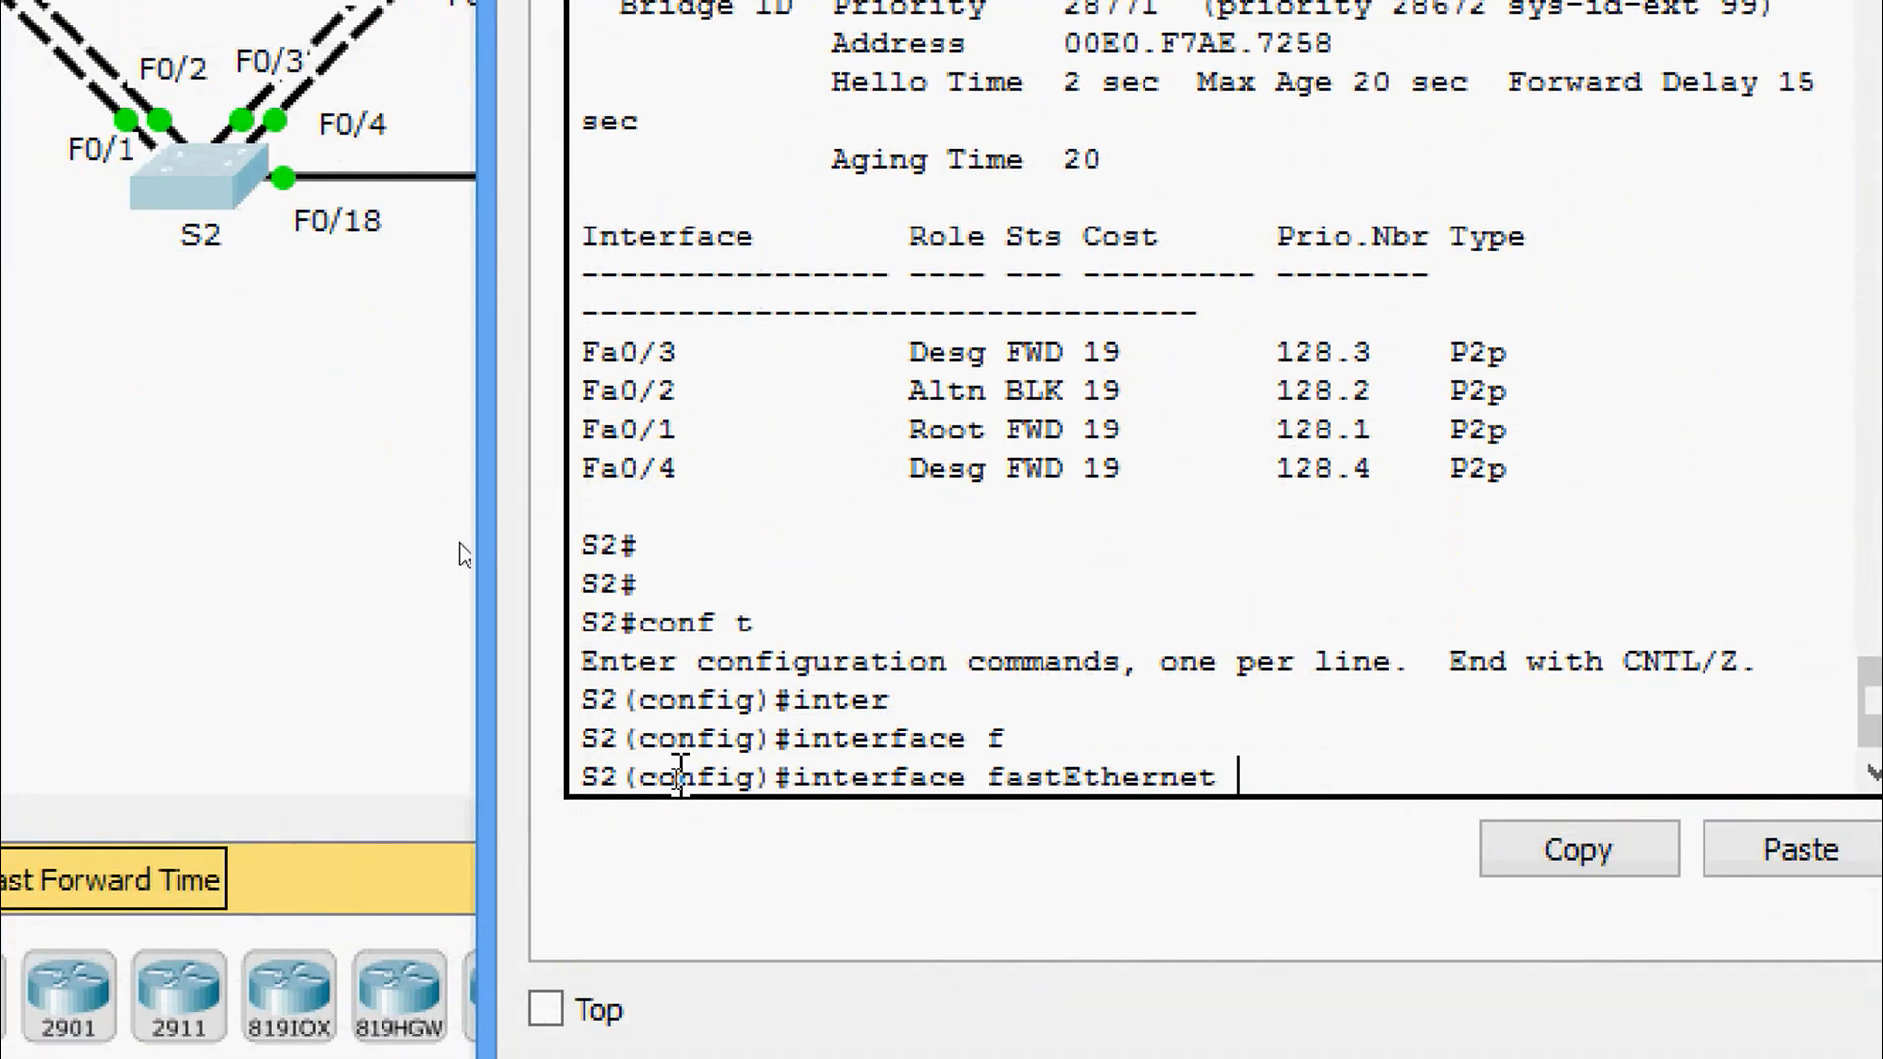
text(0/18)
key(Return)
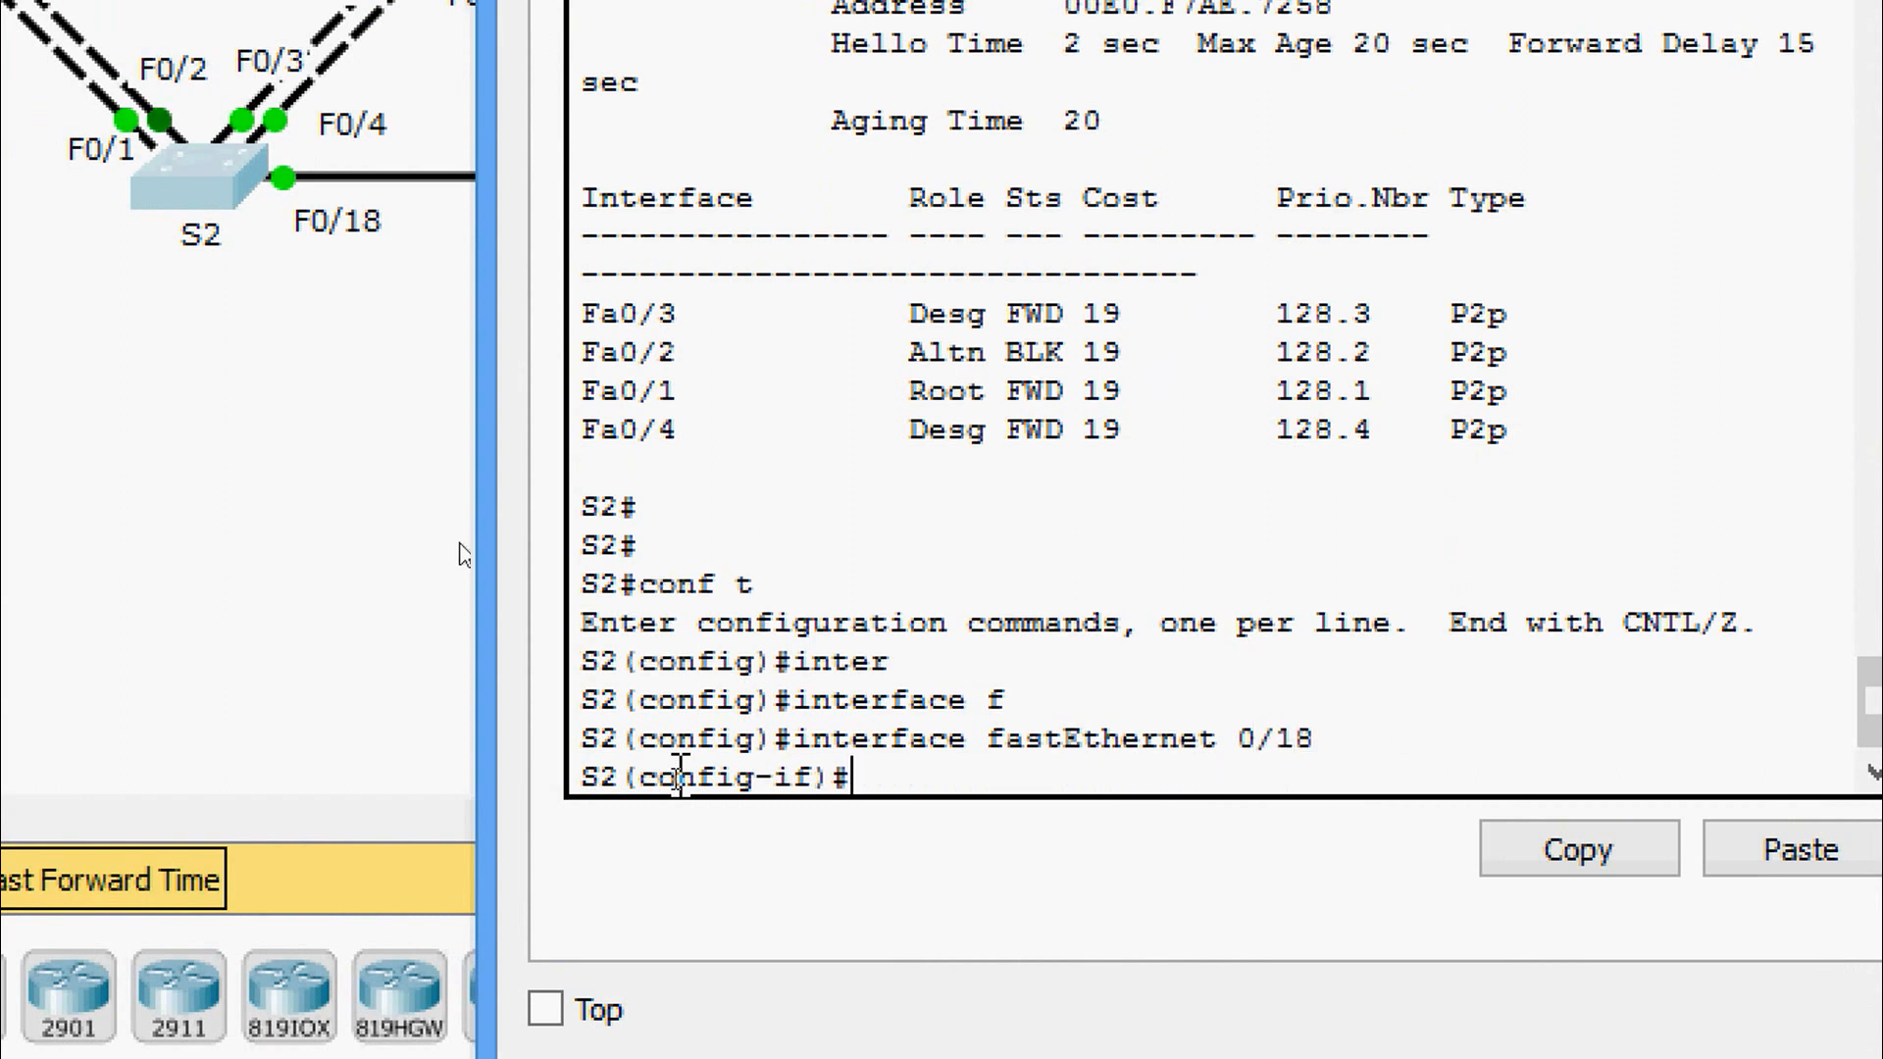
Enable PortFast on S2's FastEthernet 0/18 with spanning-tree portfast and close the switch window.
text(span)
key(Tab)
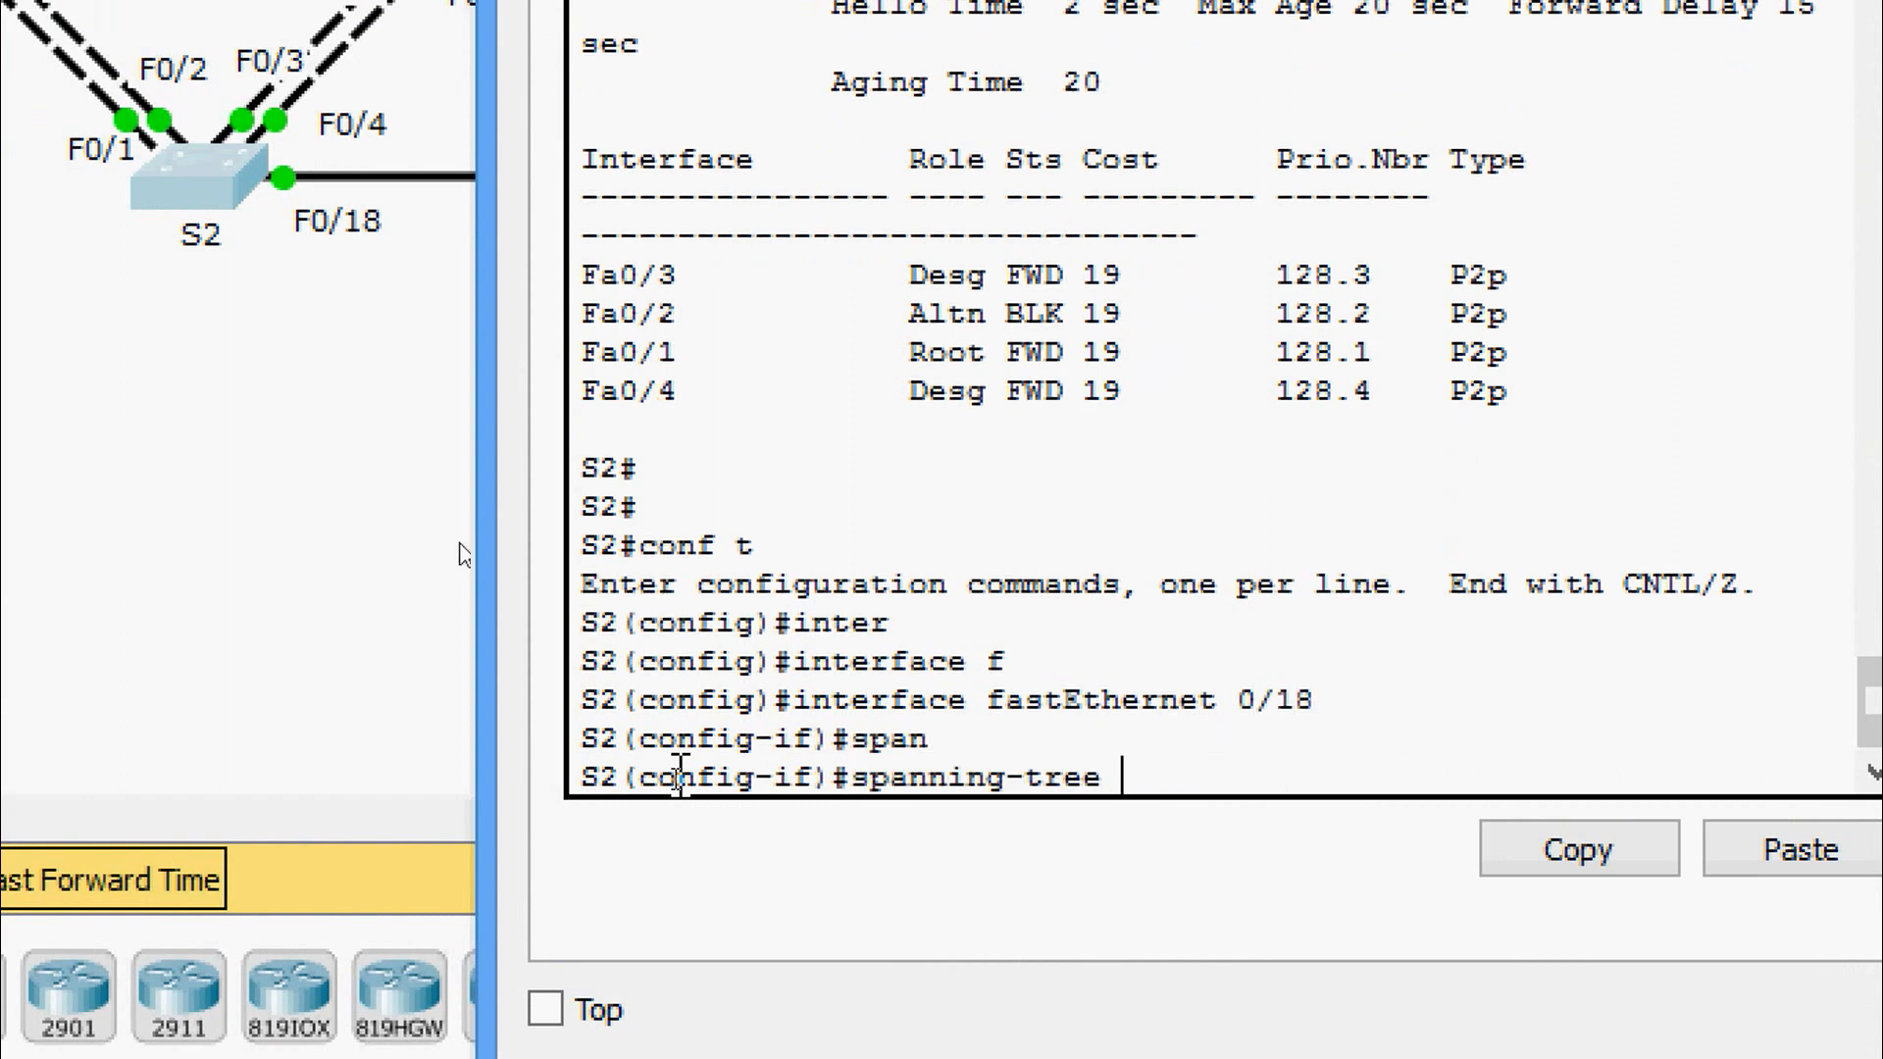
text(port)
key(Tab)
key(Return)
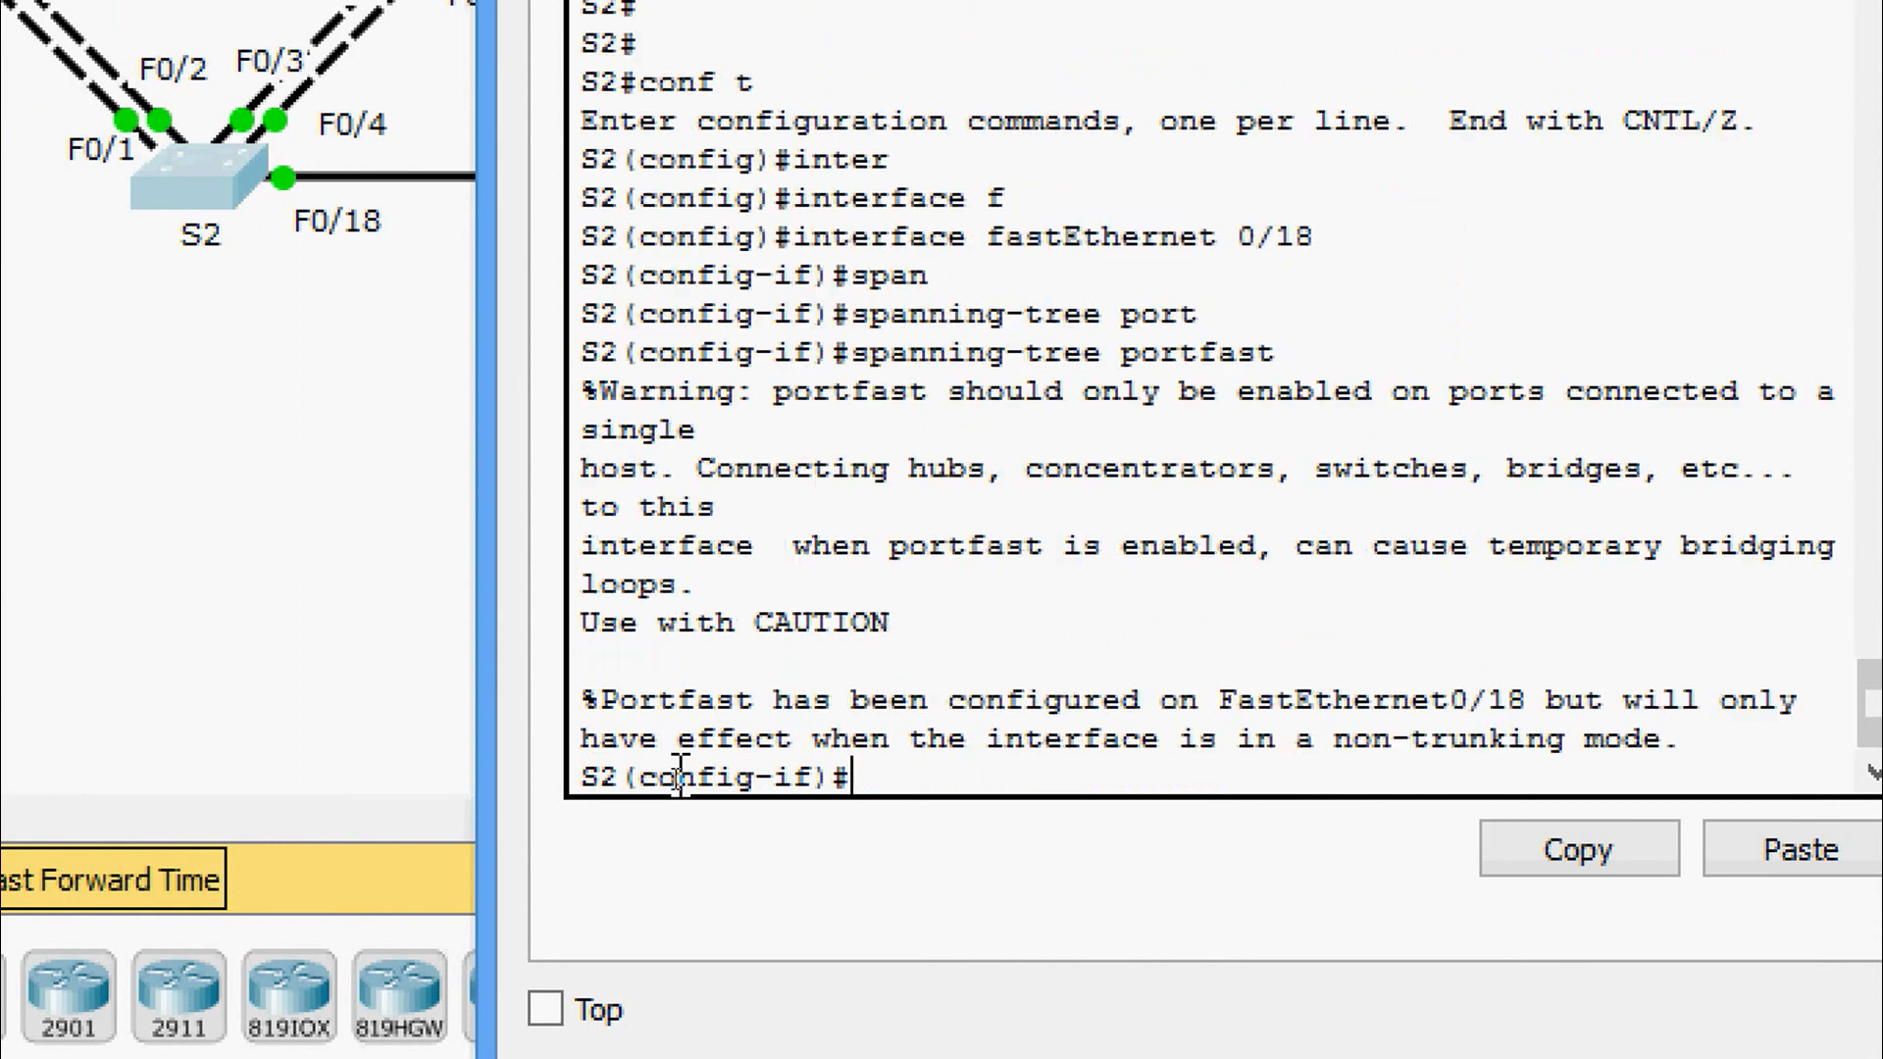
key(Return)
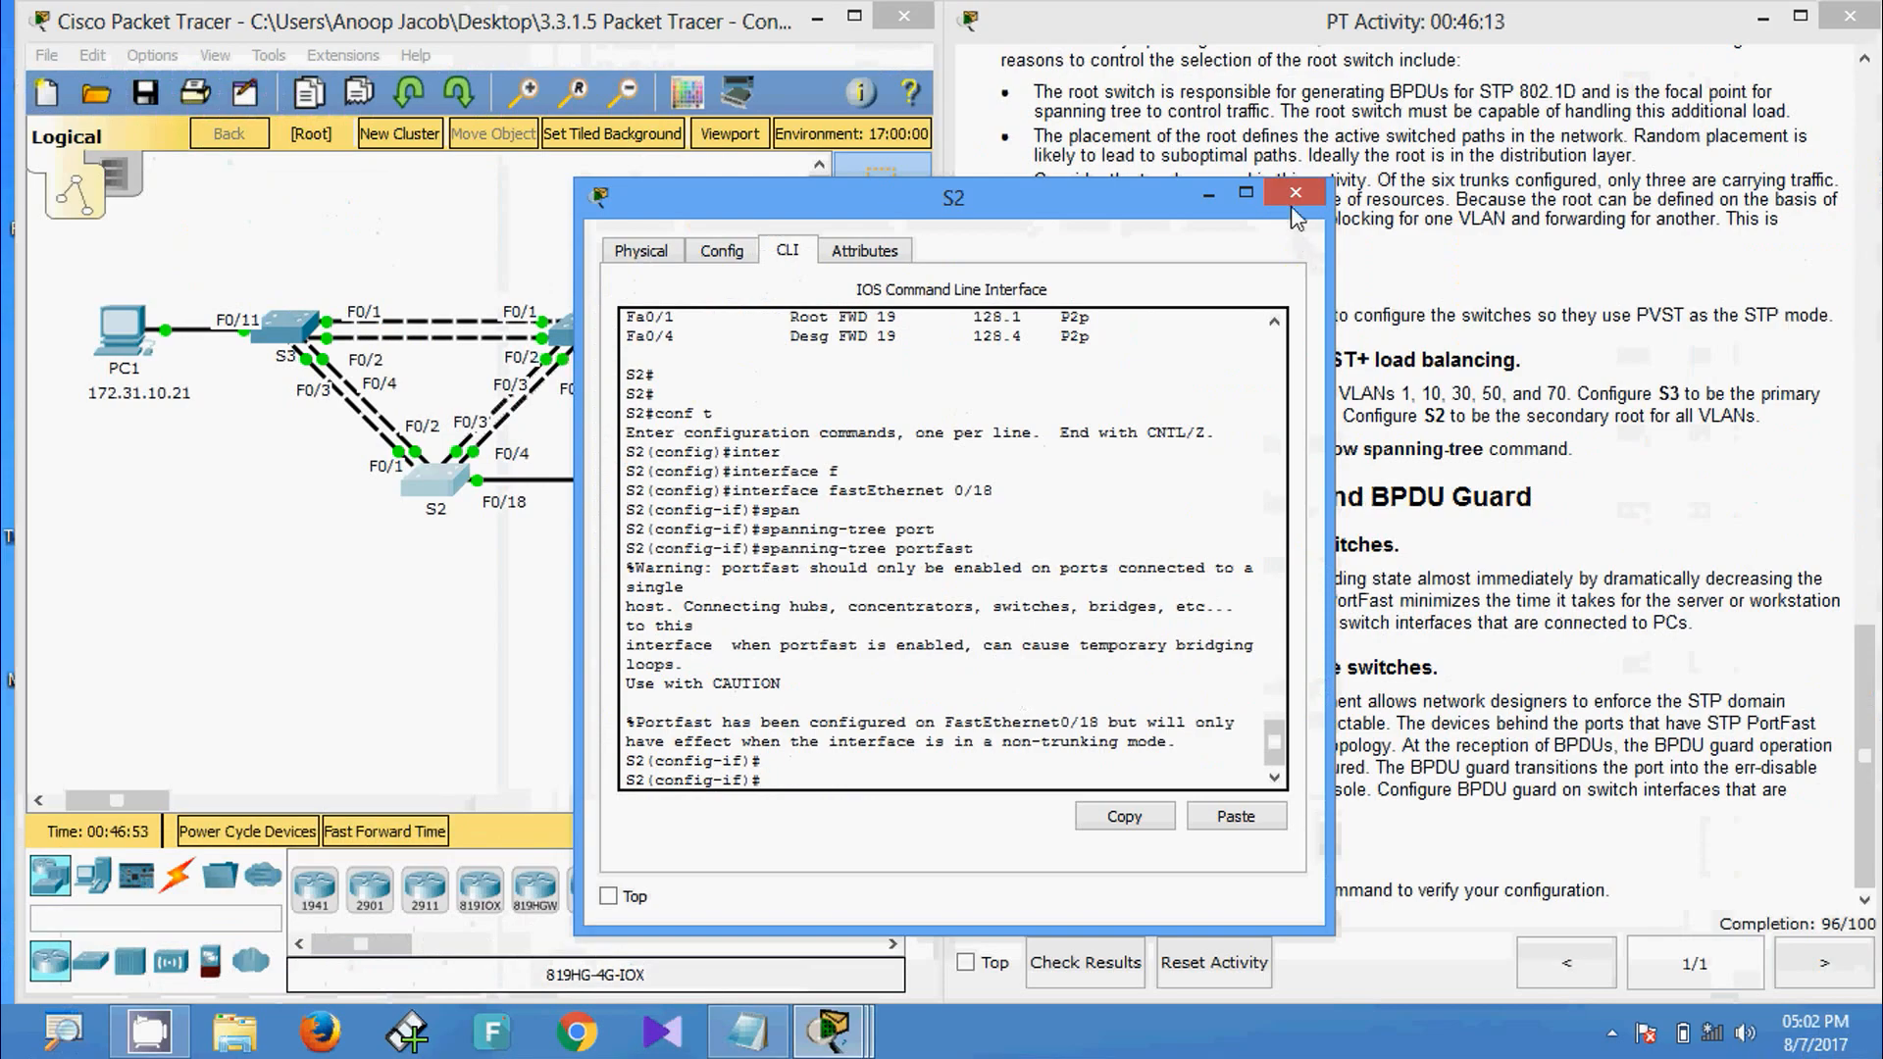
click(1290, 204)
Open the command line of switch S3 and enter interface configuration mode for FastEthernet 0/11.
click(289, 328)
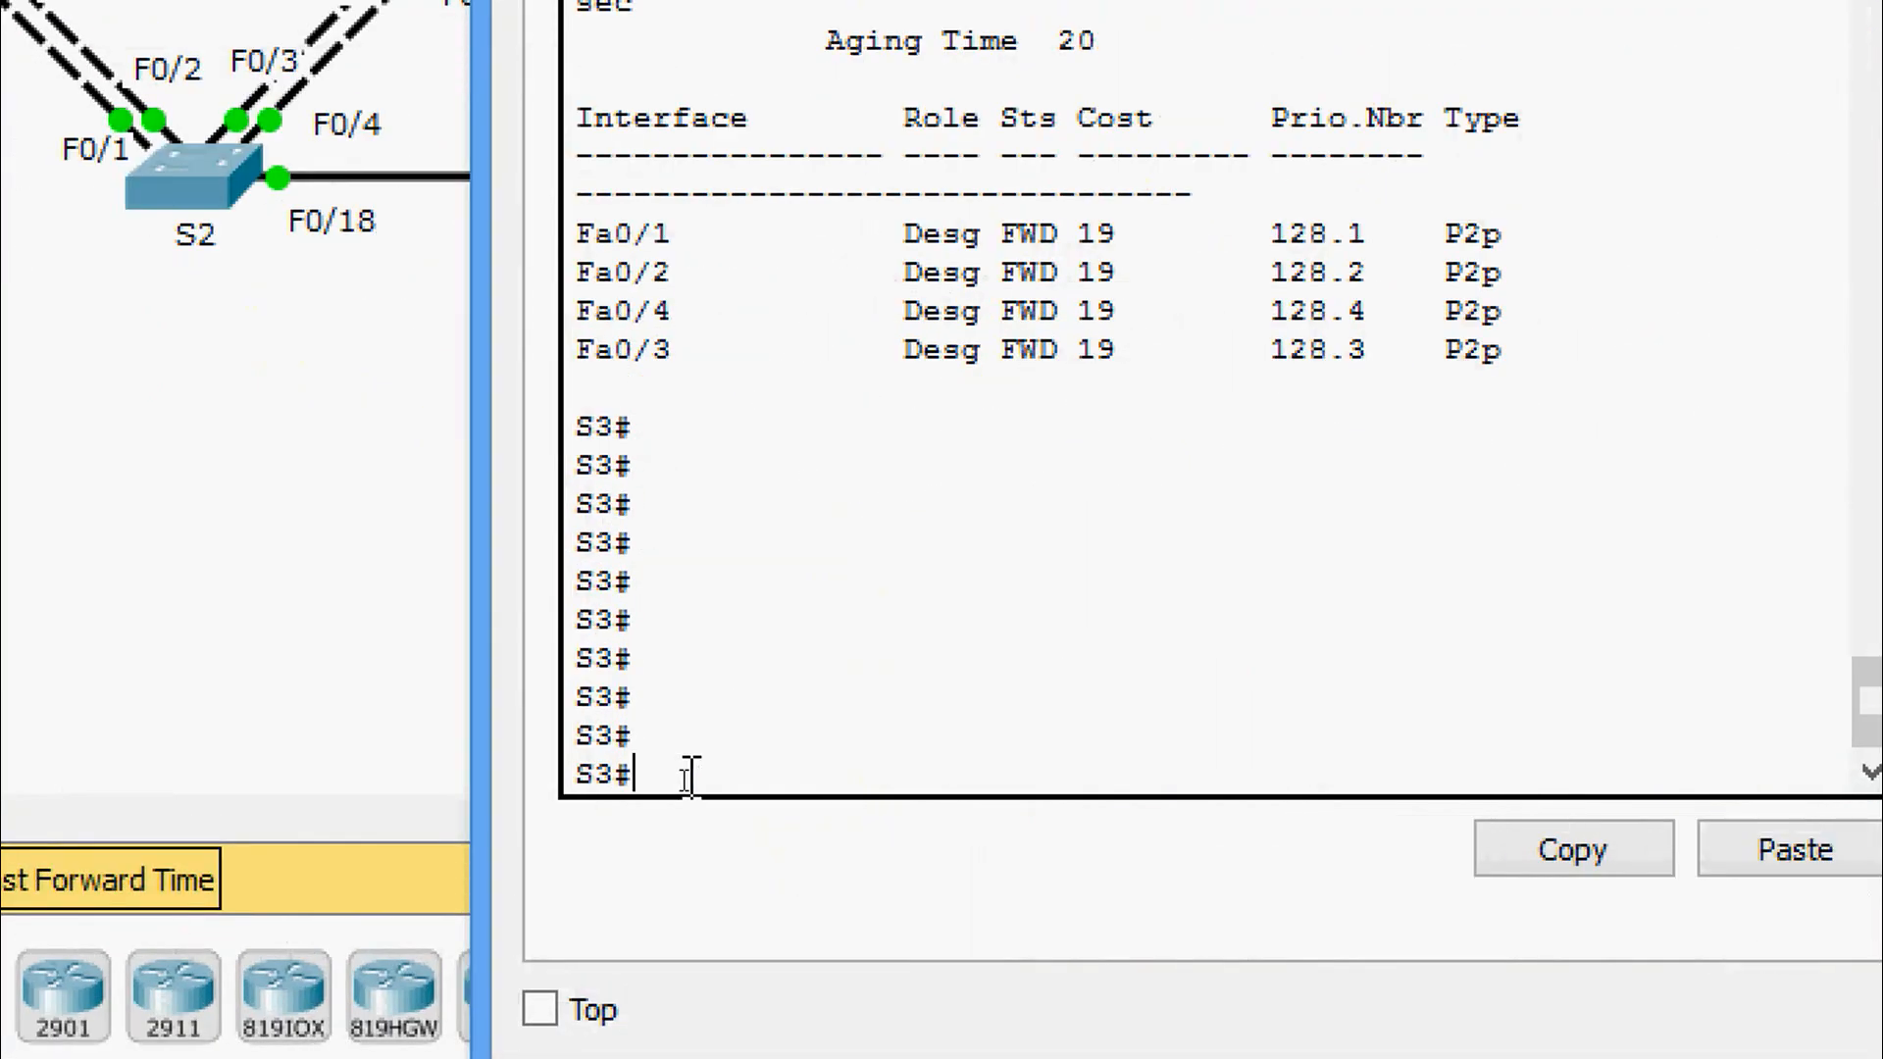
text(conf t)
key(Return)
text(inter)
key(Tab)
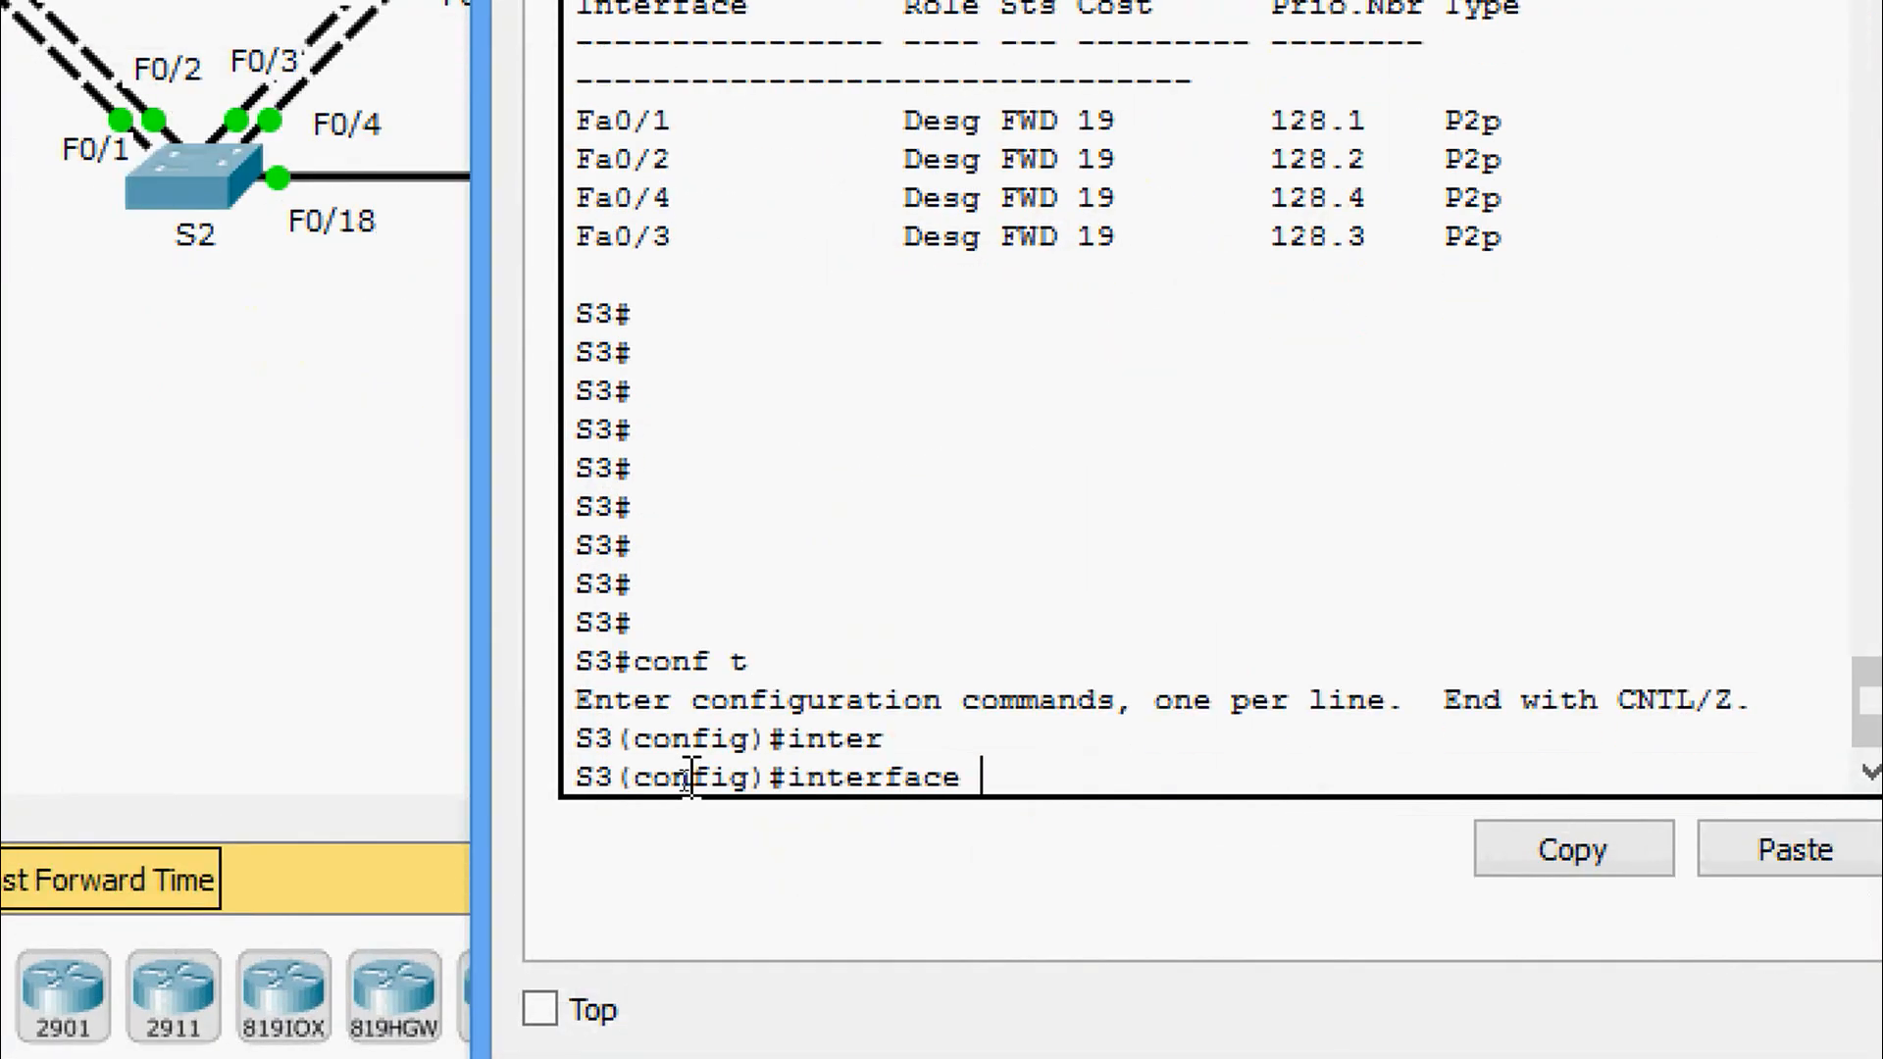
text(fa)
key(Tab)
text(0)
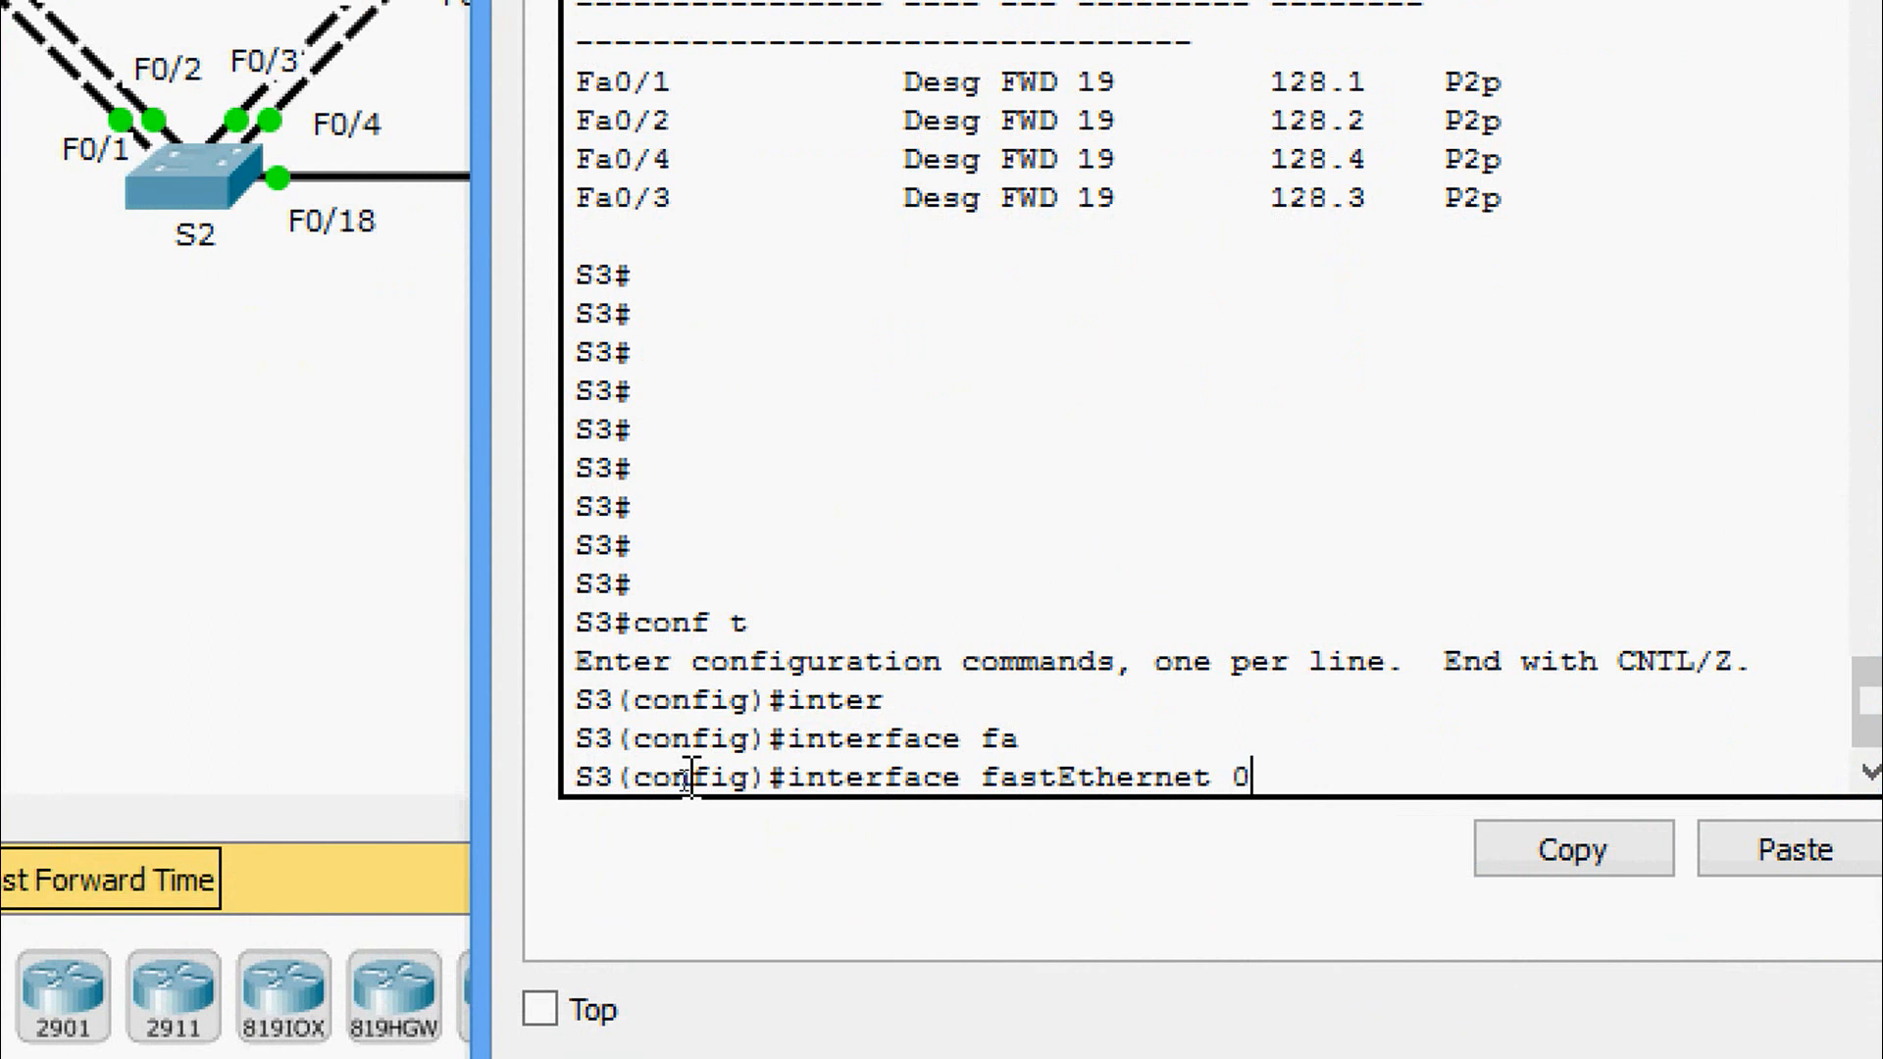
text(/11)
key(Return)
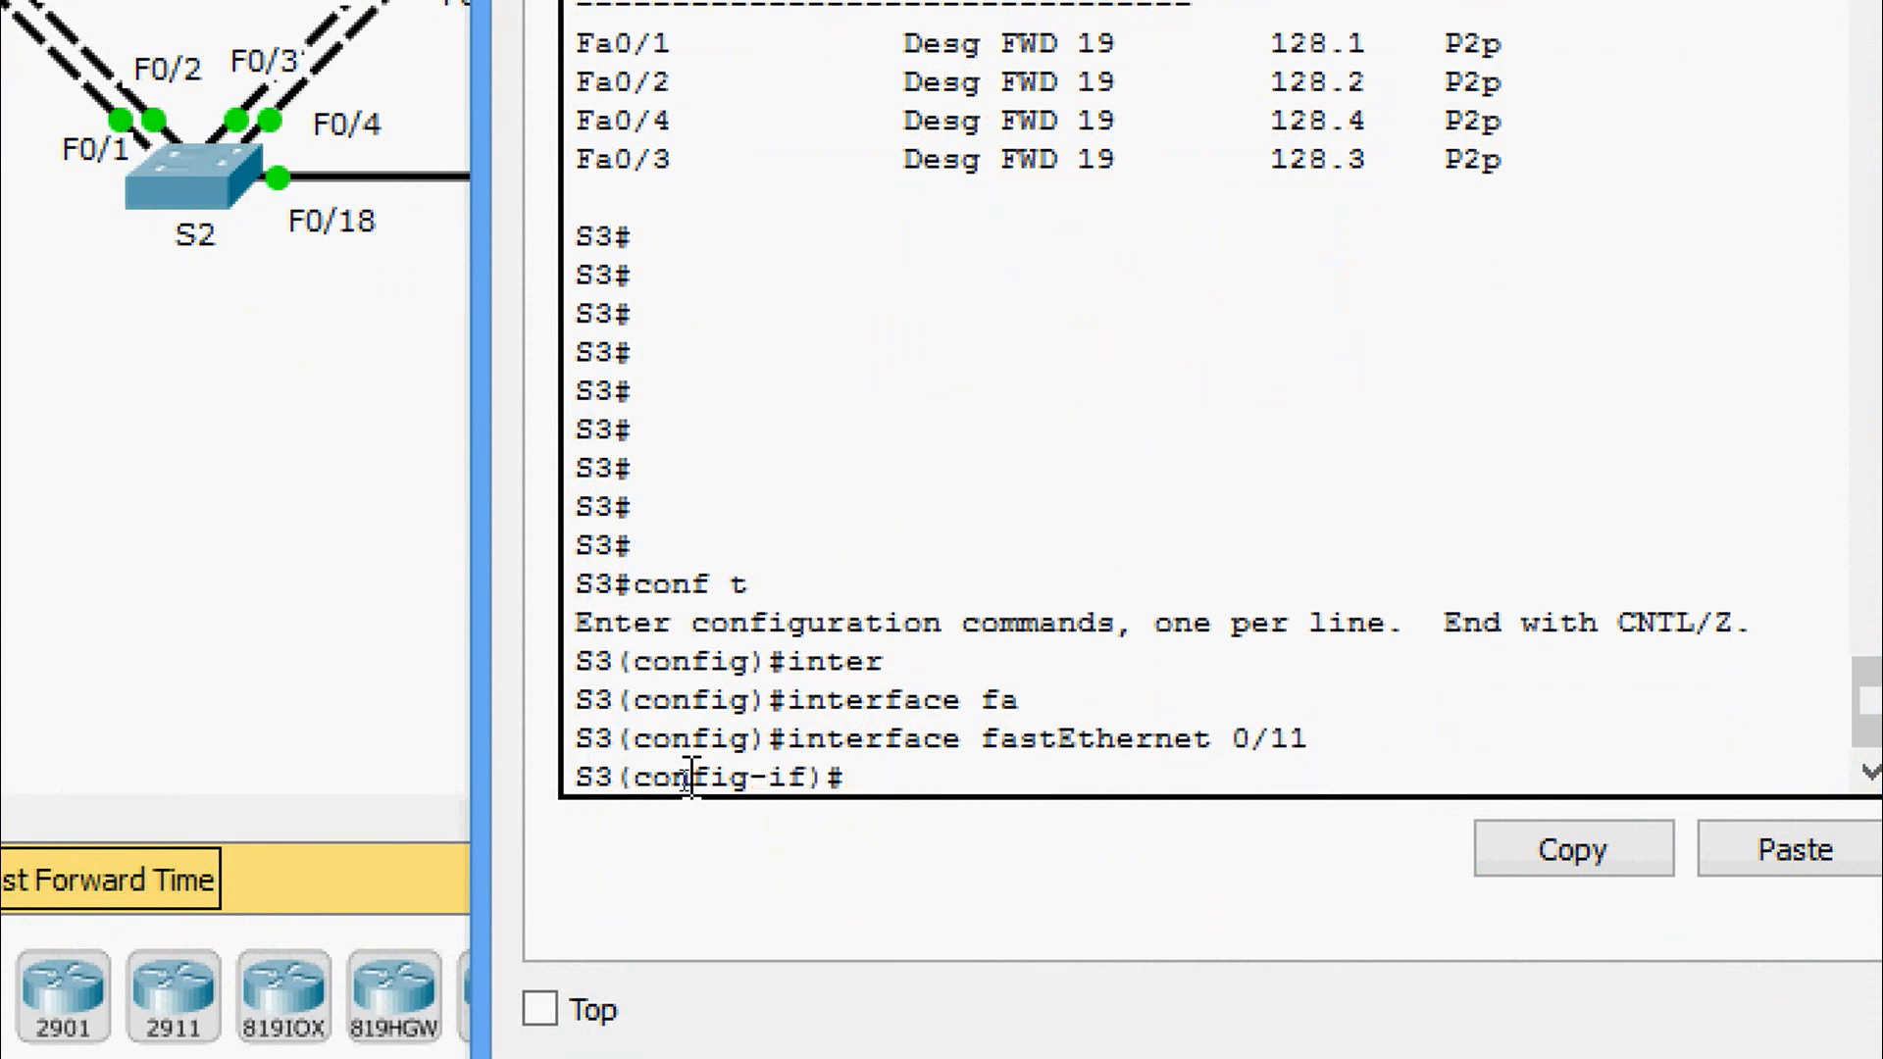
Enable PortFast on S3's FastEthernet 0/11 with spanning-tree portfast.
text(span)
key(Tab)
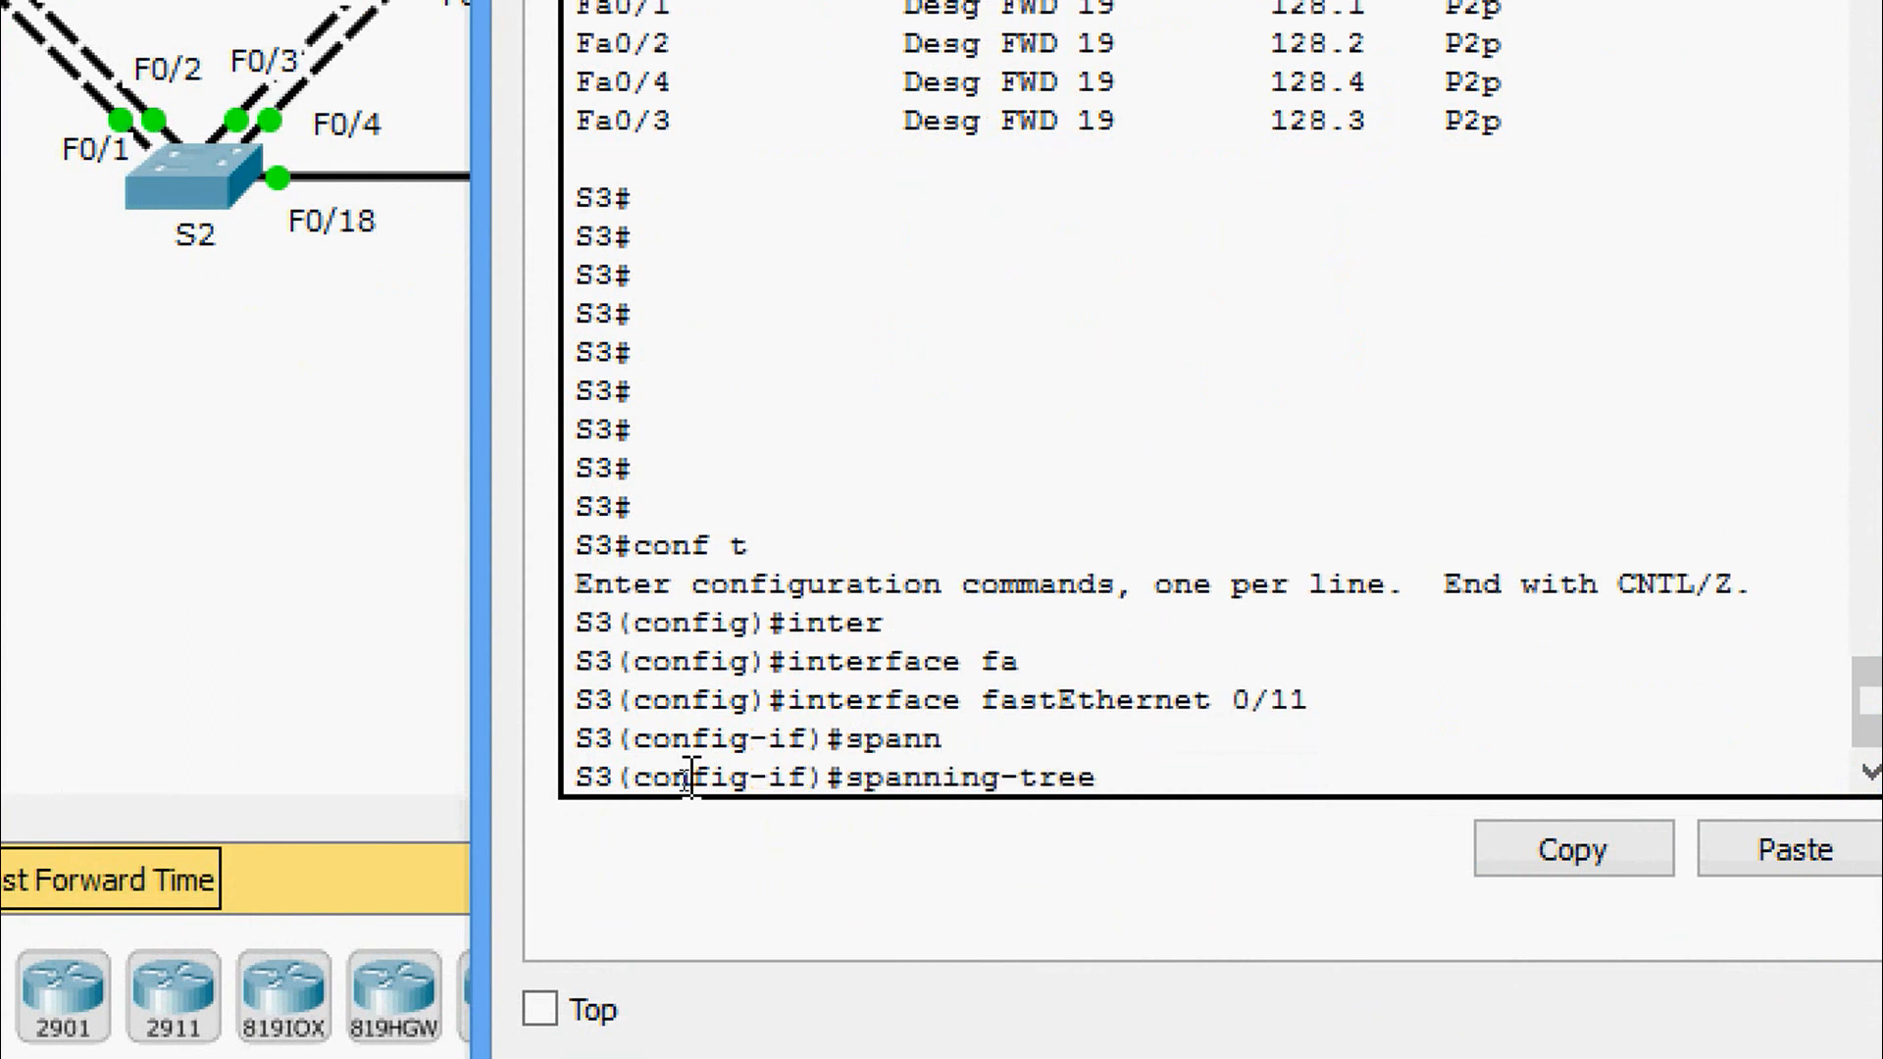
text(port)
key(Tab)
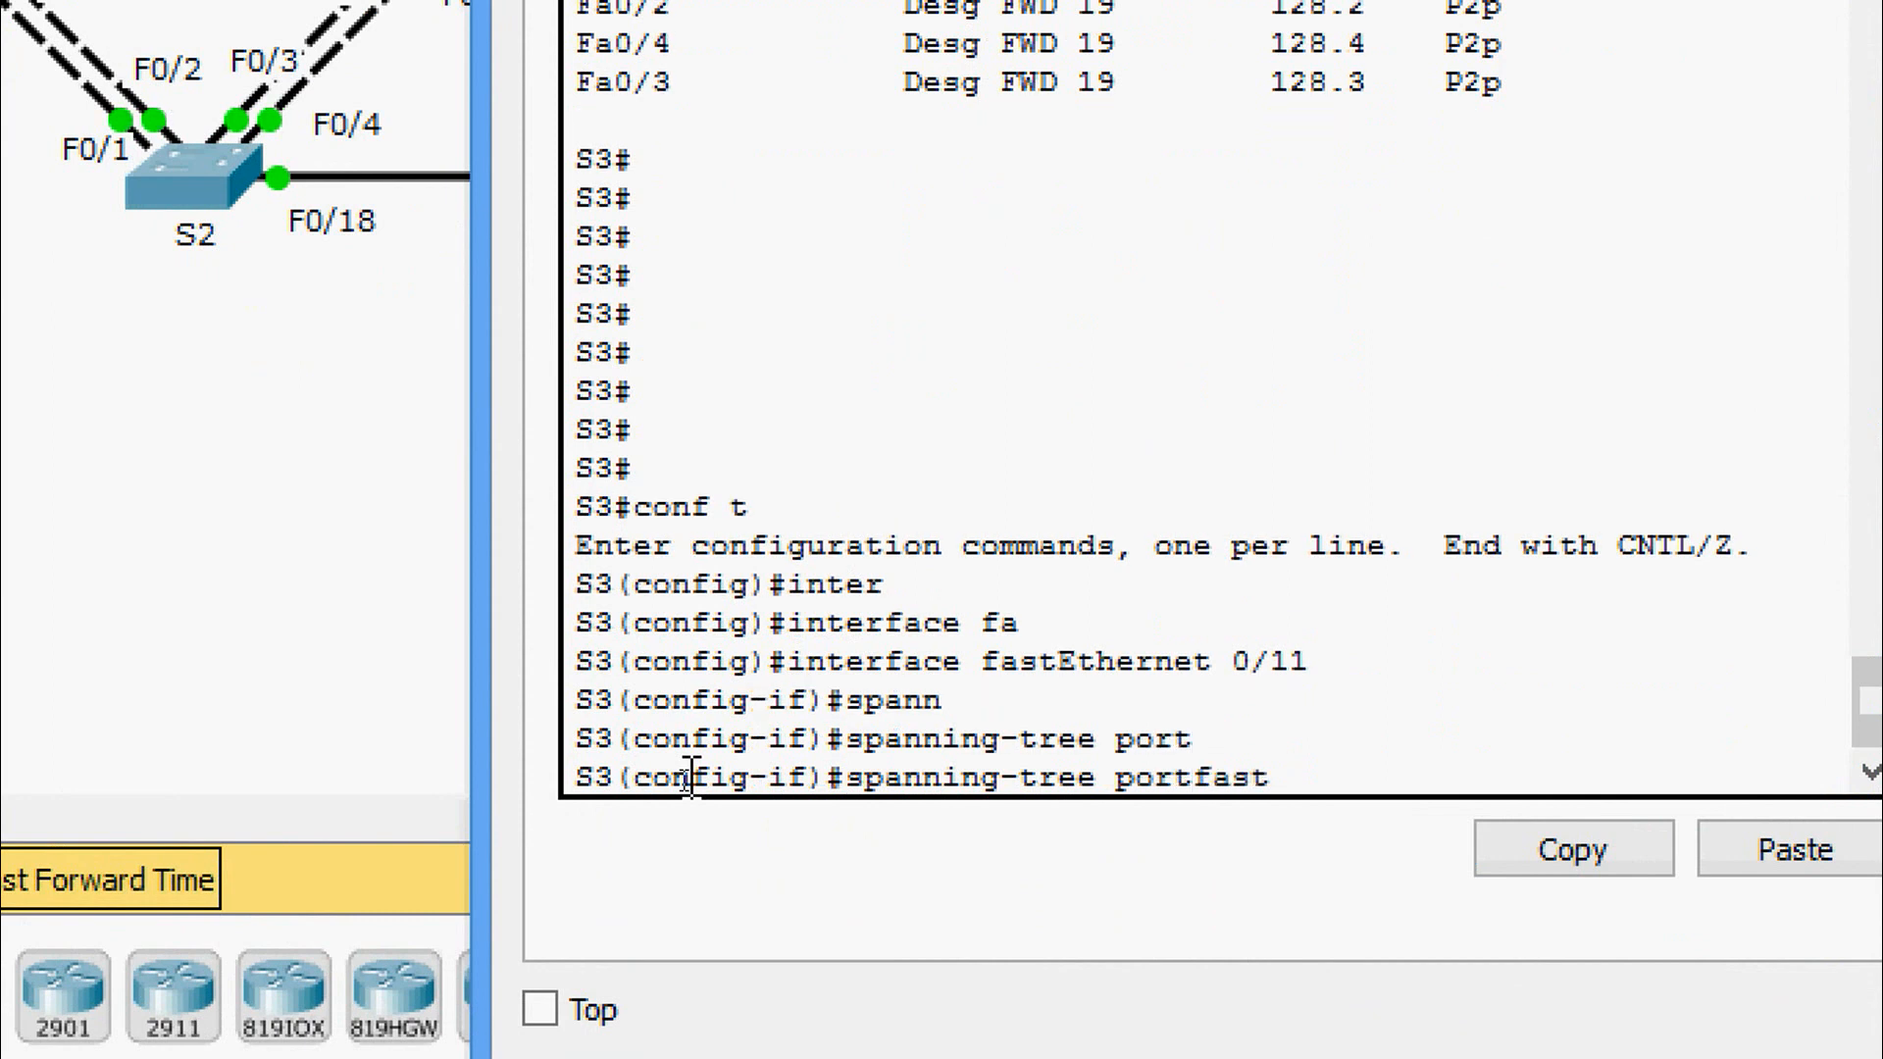
key(Return)
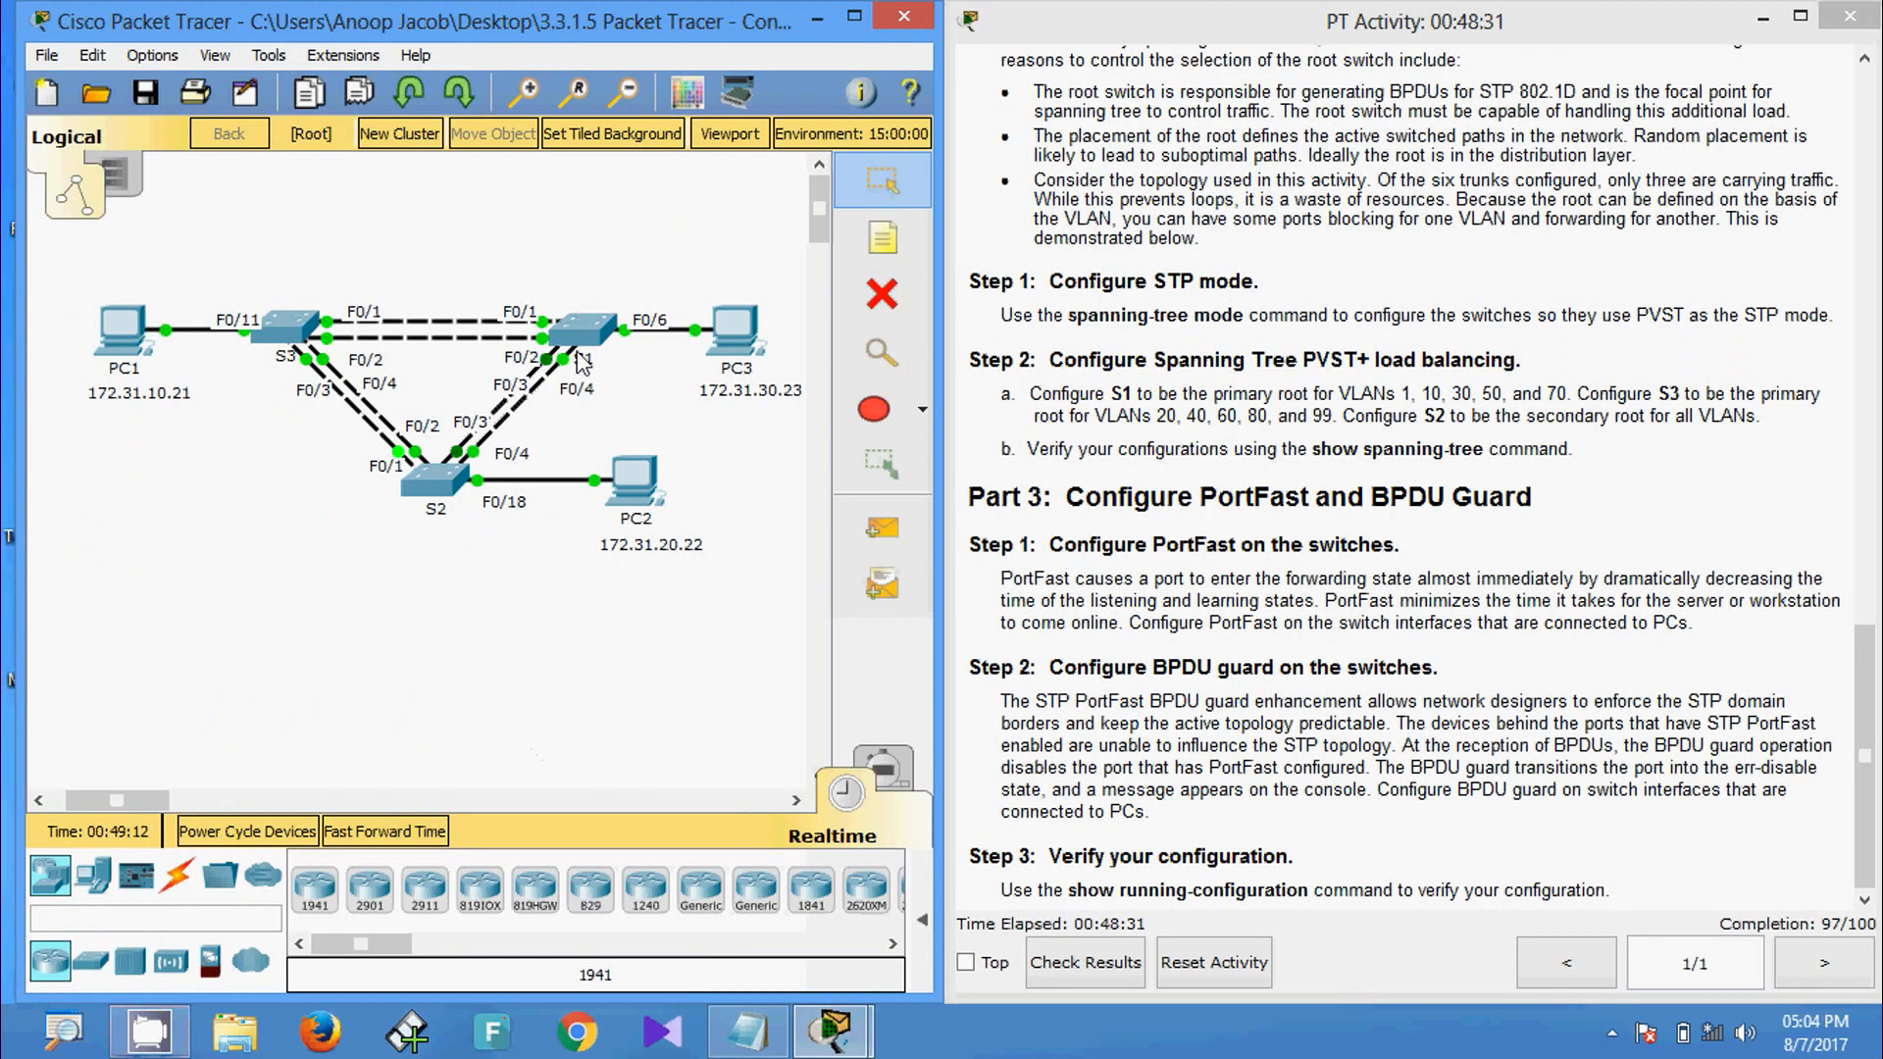
Open S1's command line and enable BPDU guard on FastEthernet 0/6 with spanning-tree bpduguard enable.
click(583, 363)
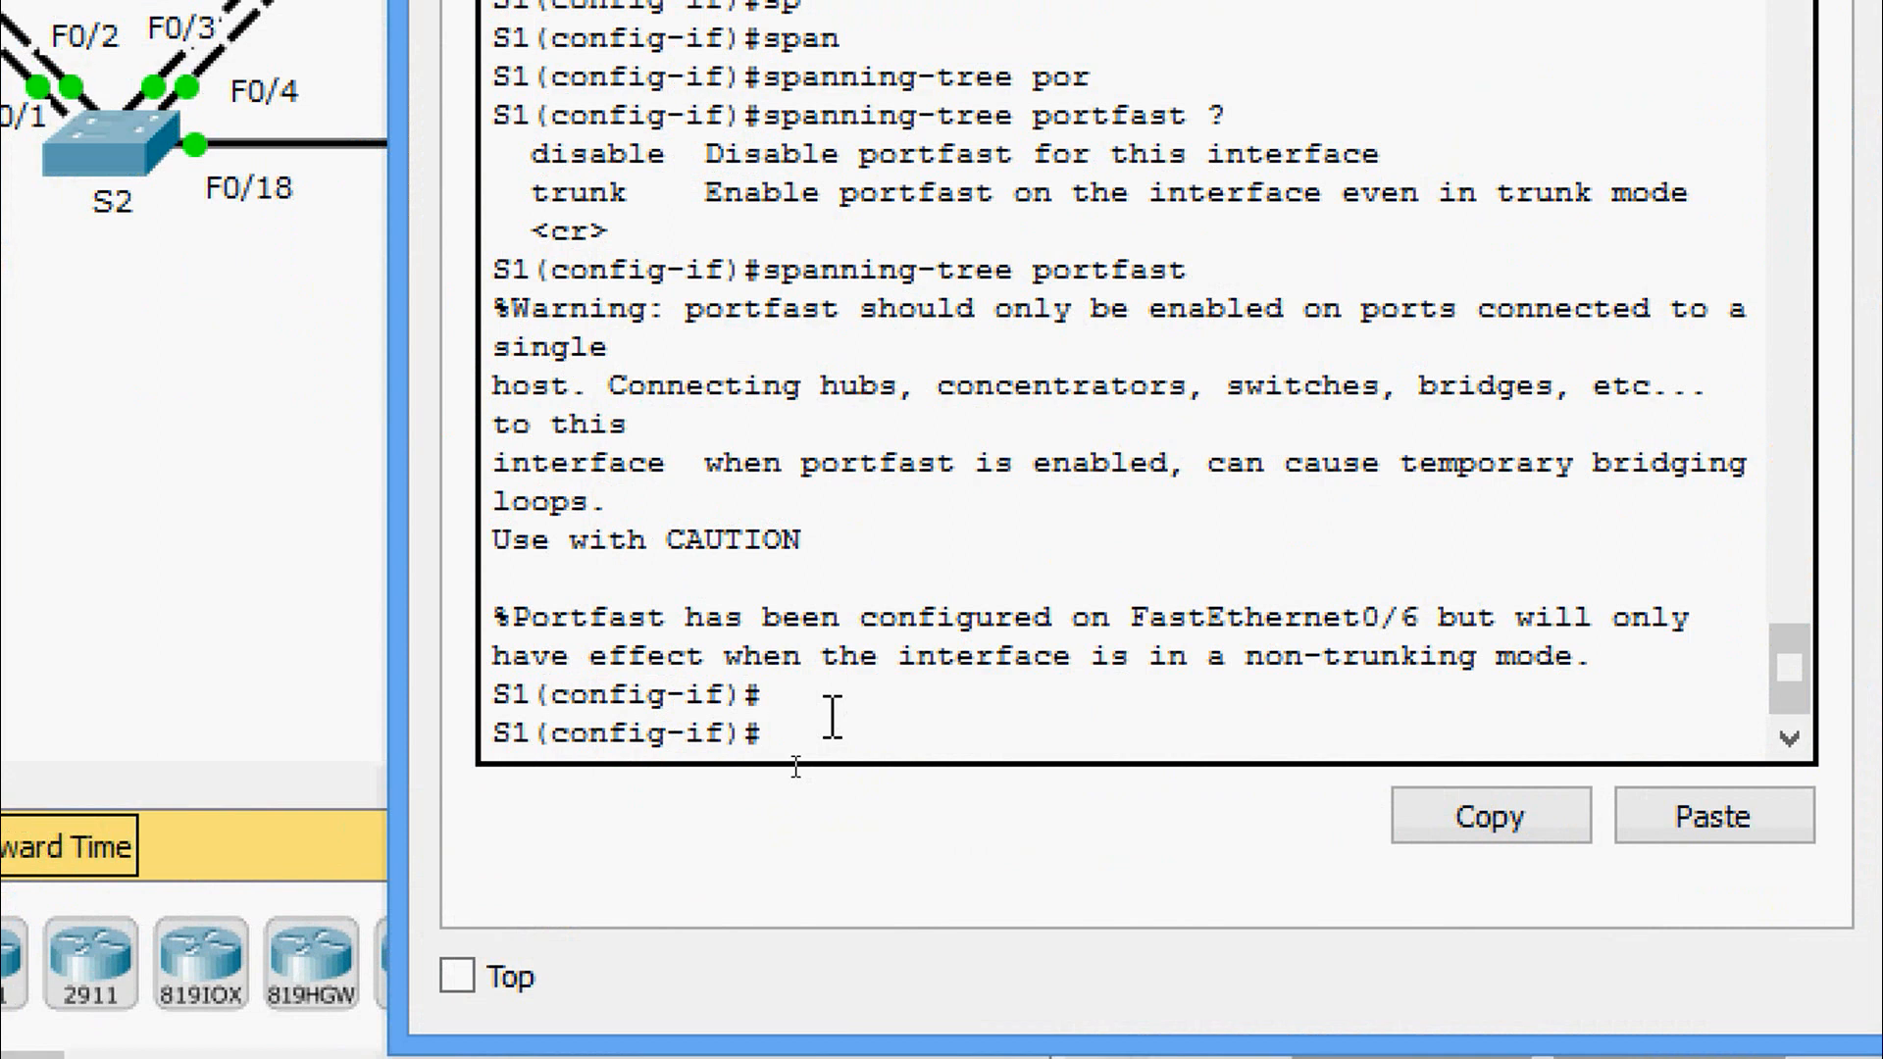
text(sp)
key(Tab)
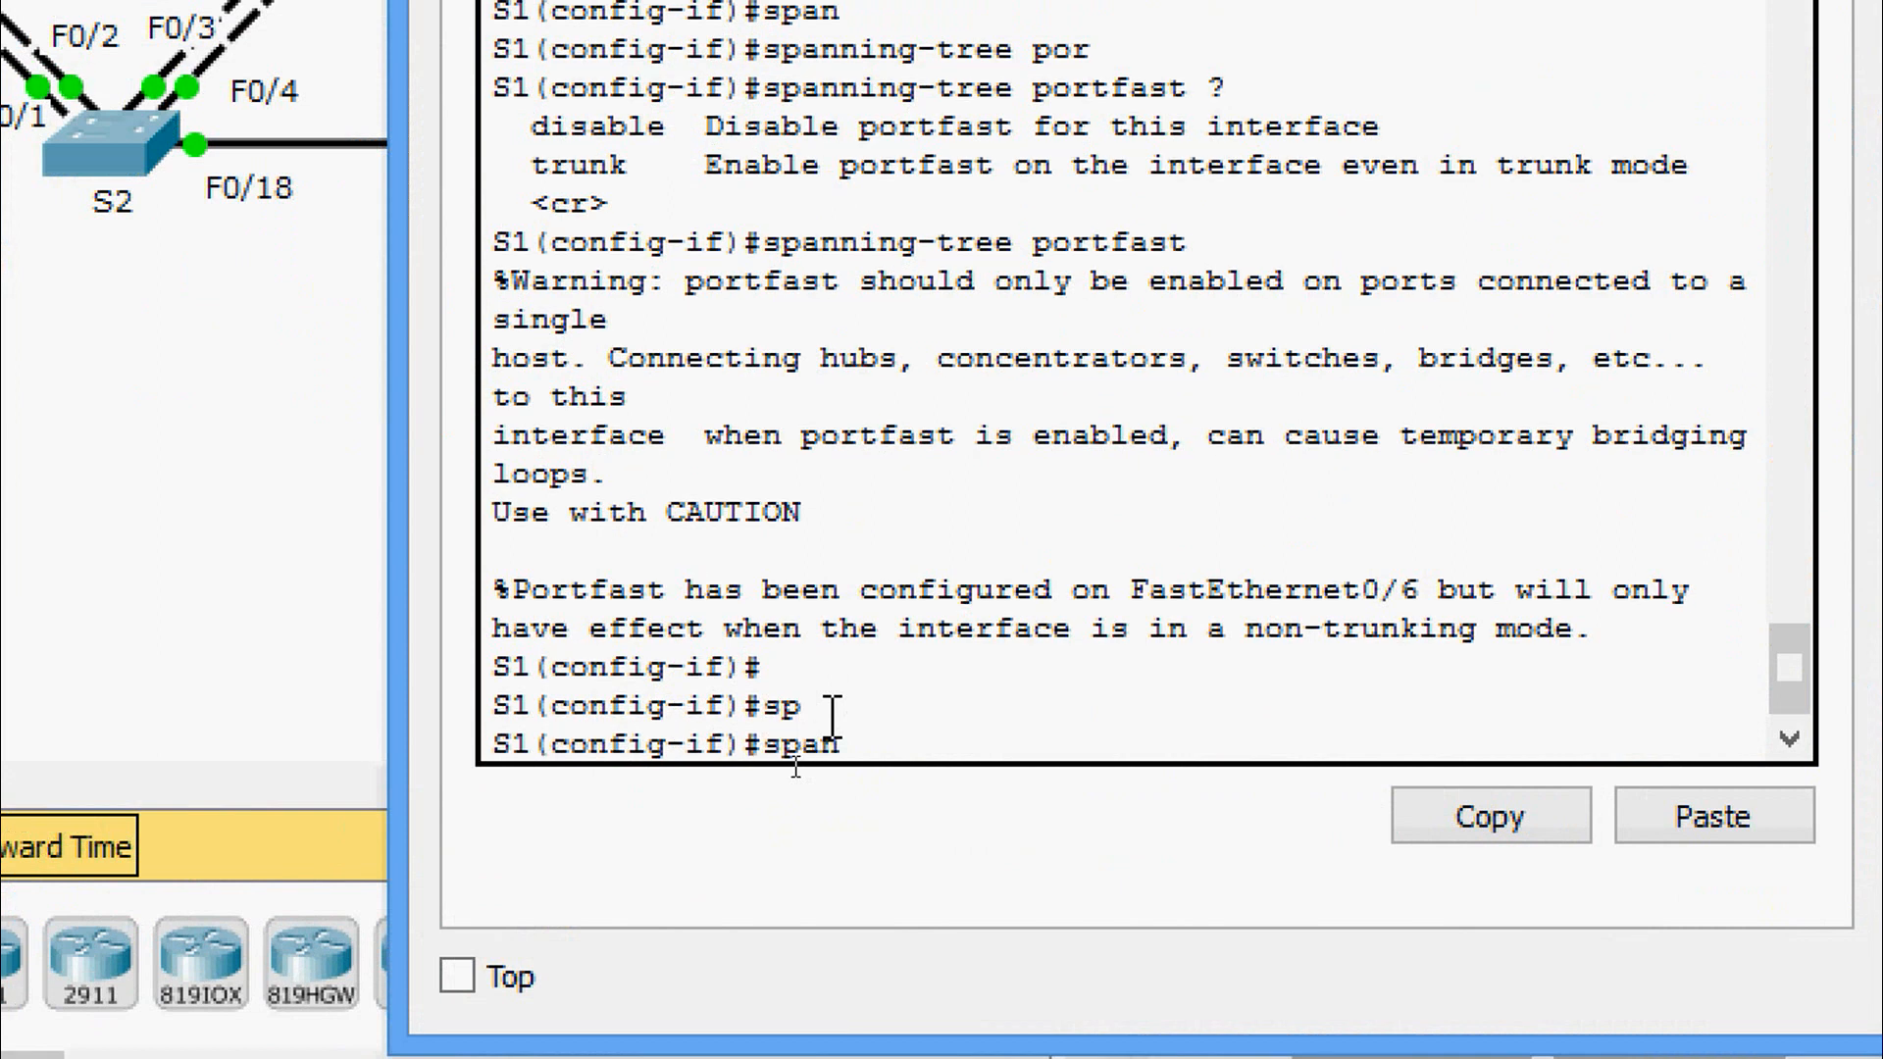
text(an)
key(Tab)
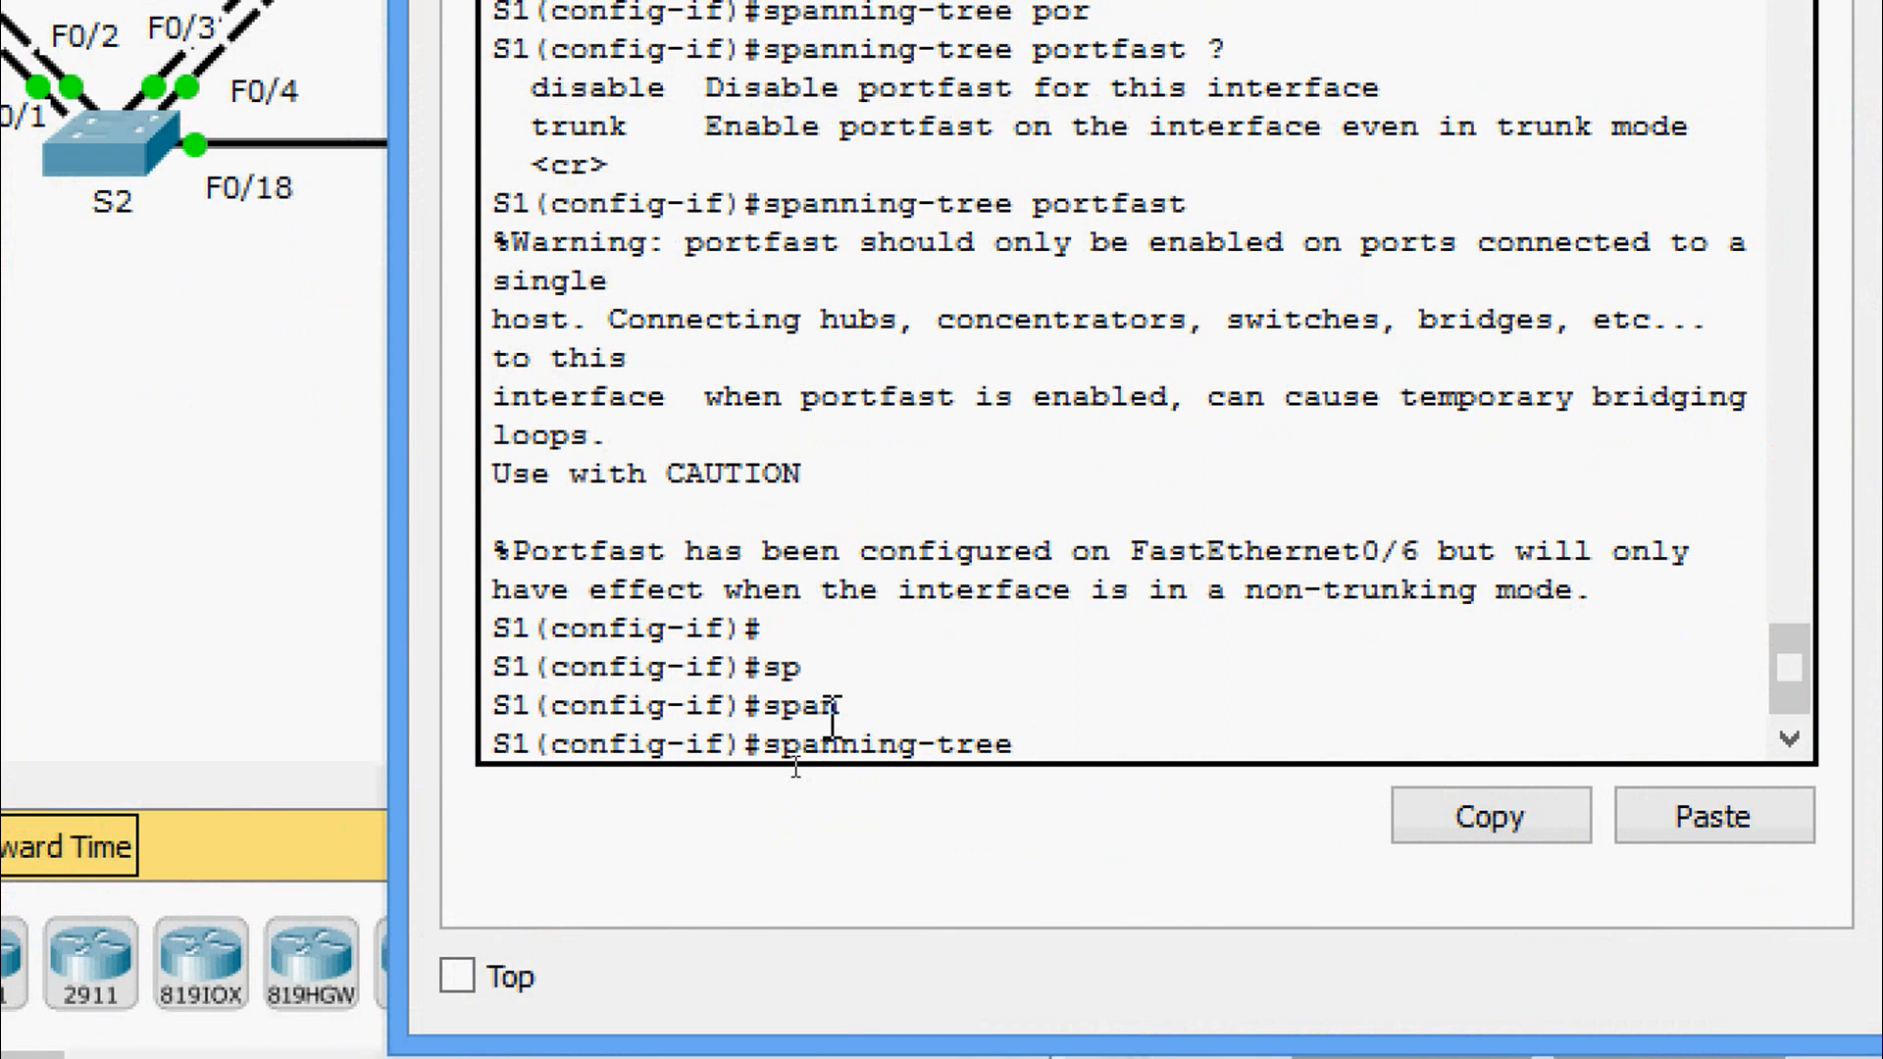
text(bp)
key(Tab)
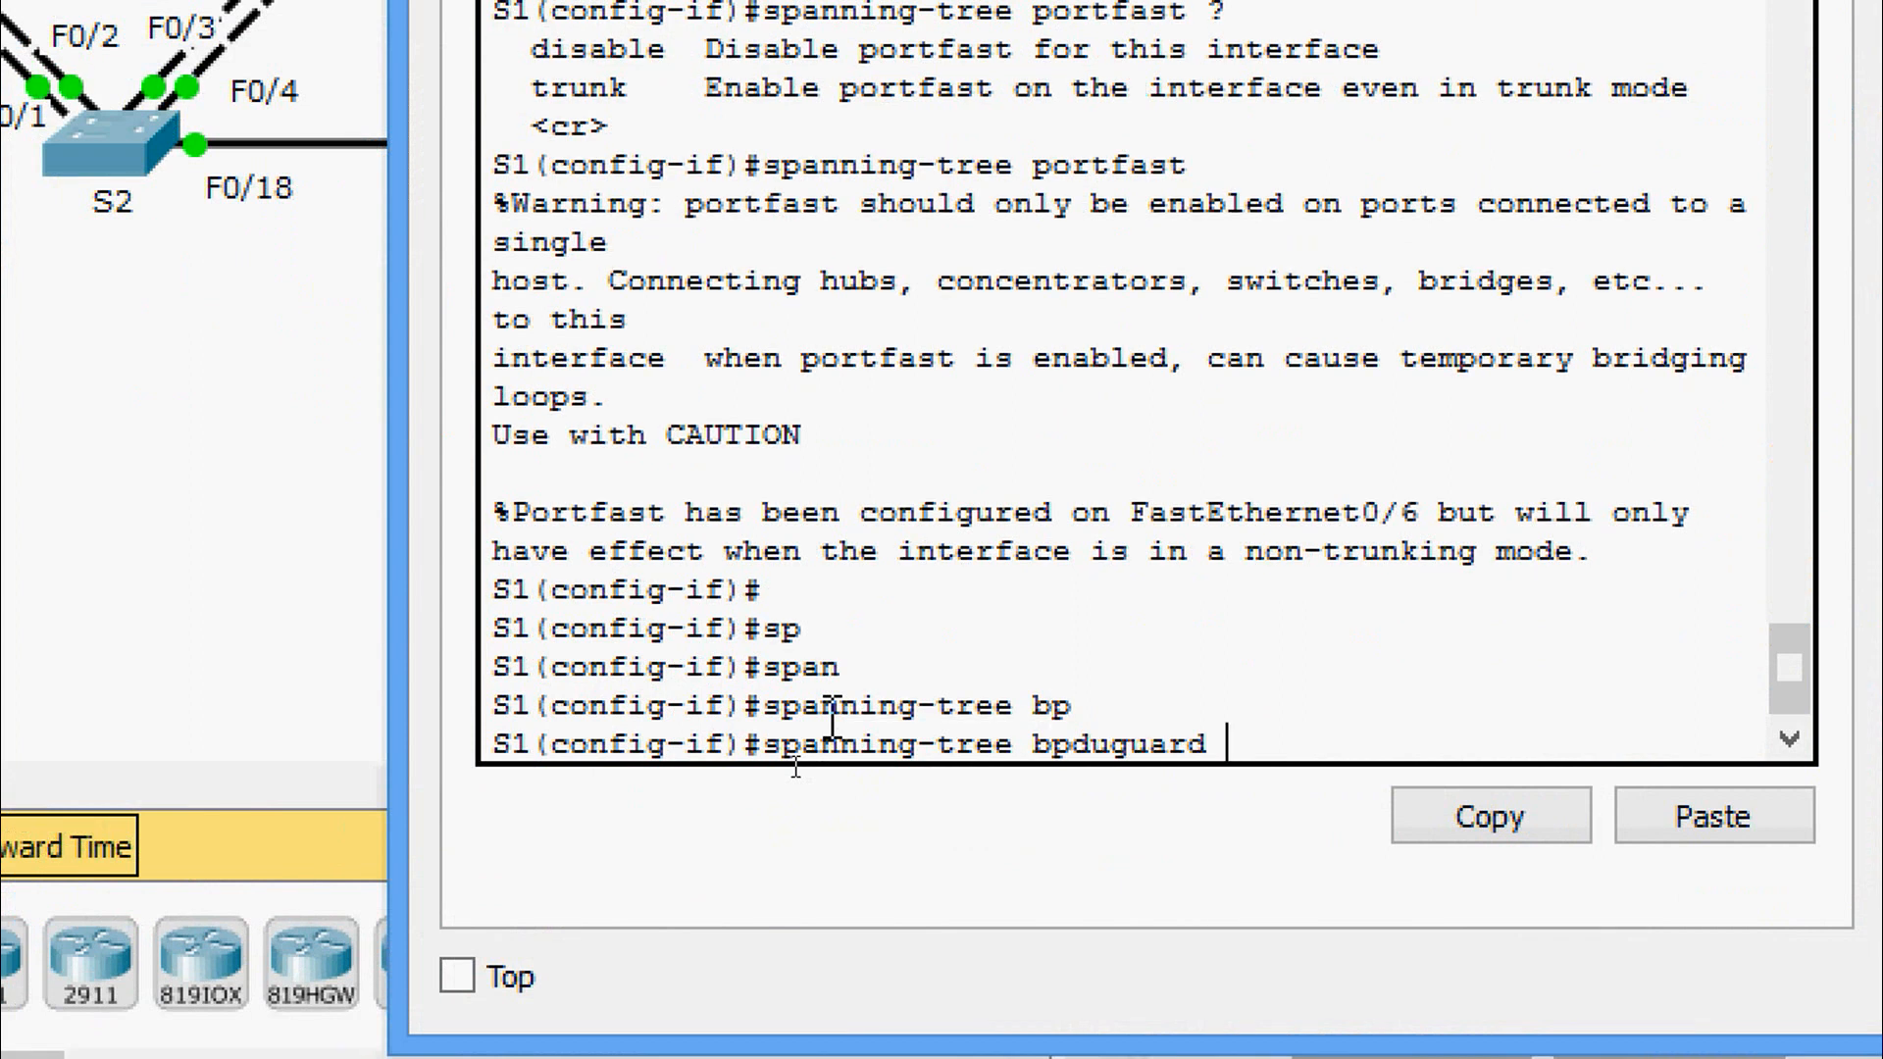
text(ena)
key(Tab)
key(Return)
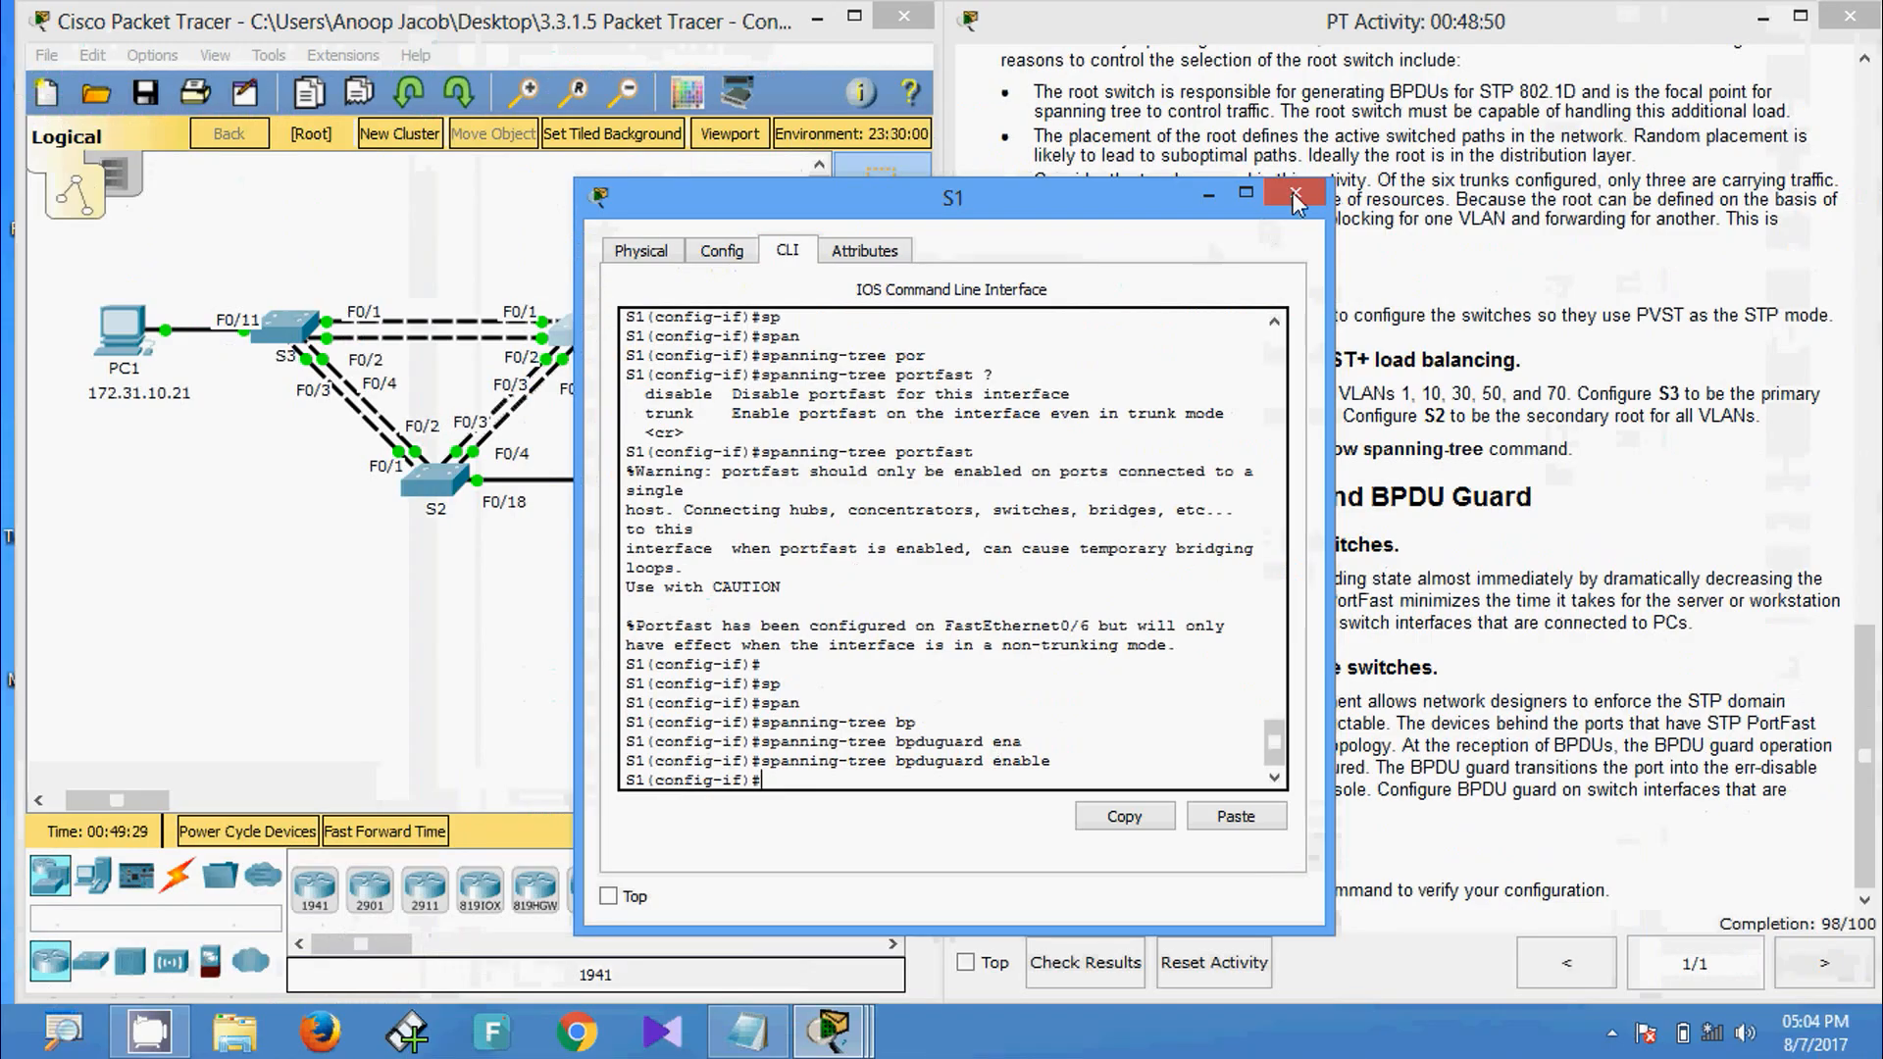
click(1296, 193)
Open S2's command line and enable BPDU guard on FastEthernet 0/18 with spanning-tree bpduguard enable.
click(429, 481)
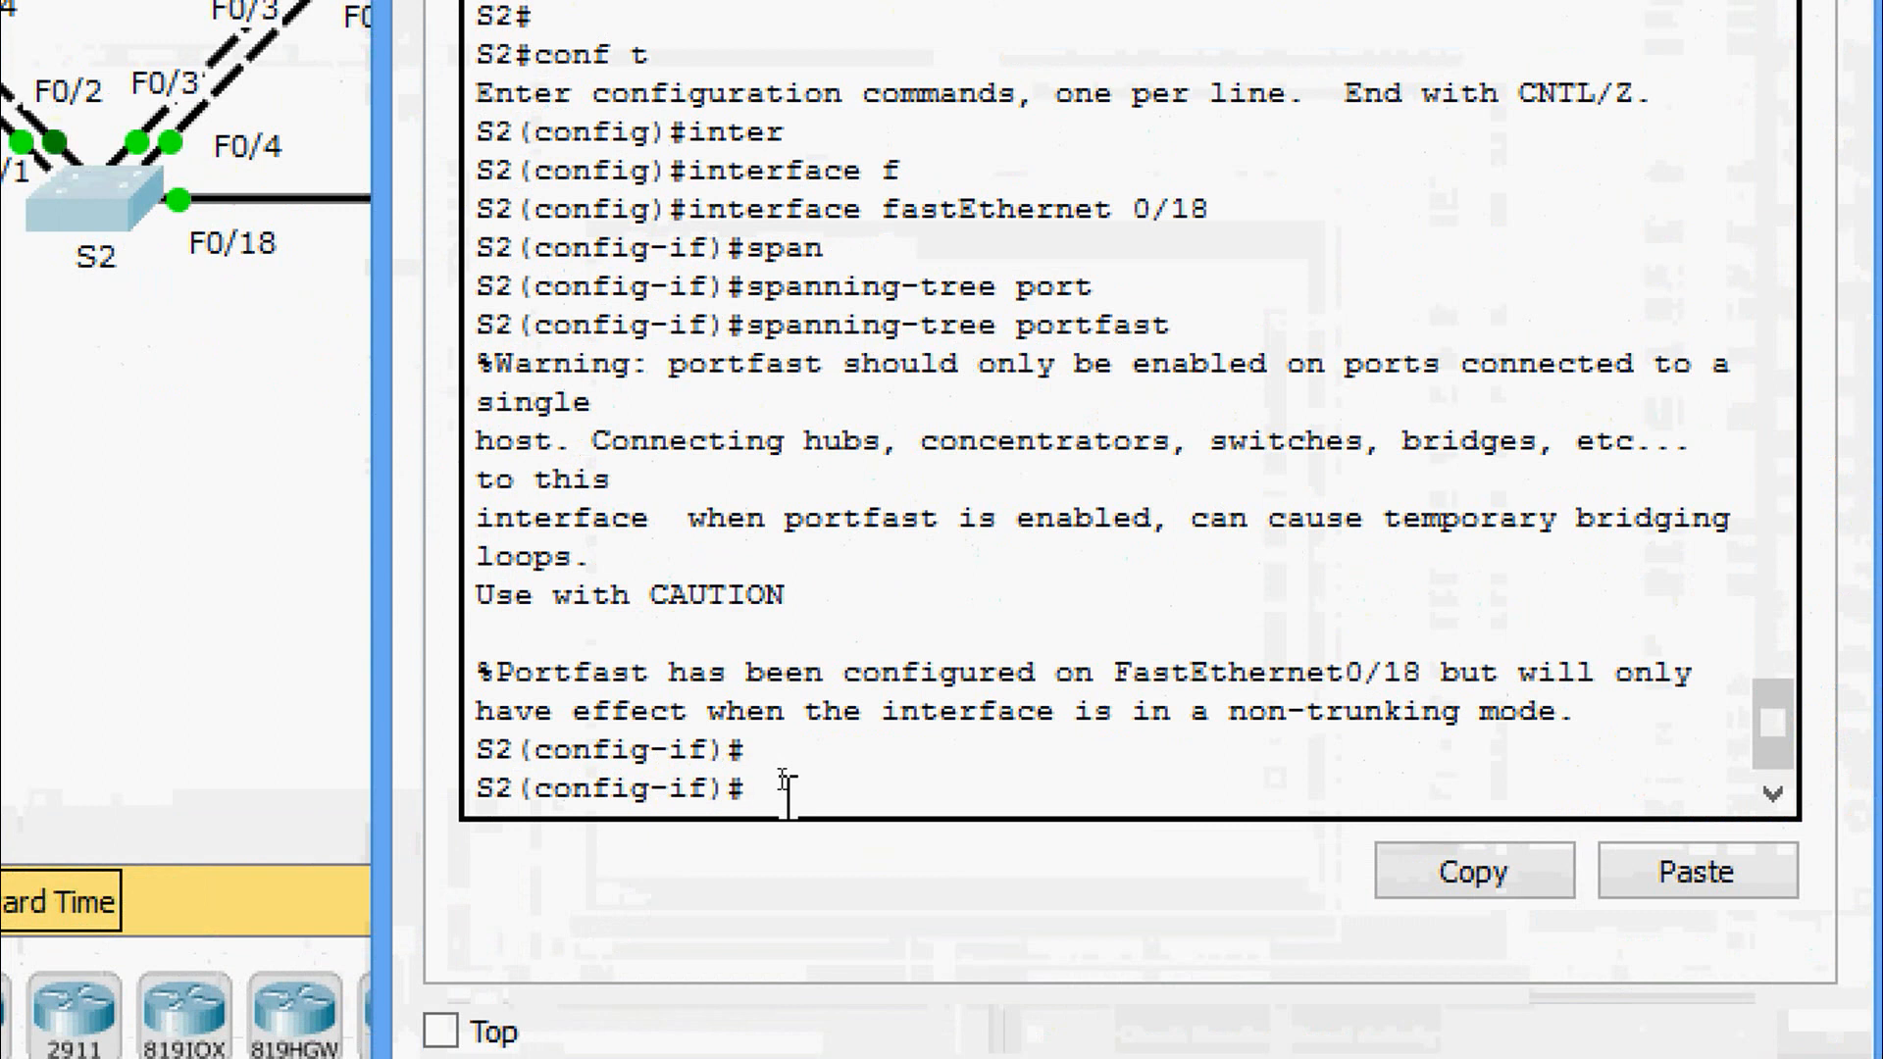
text(span)
key(Tab)
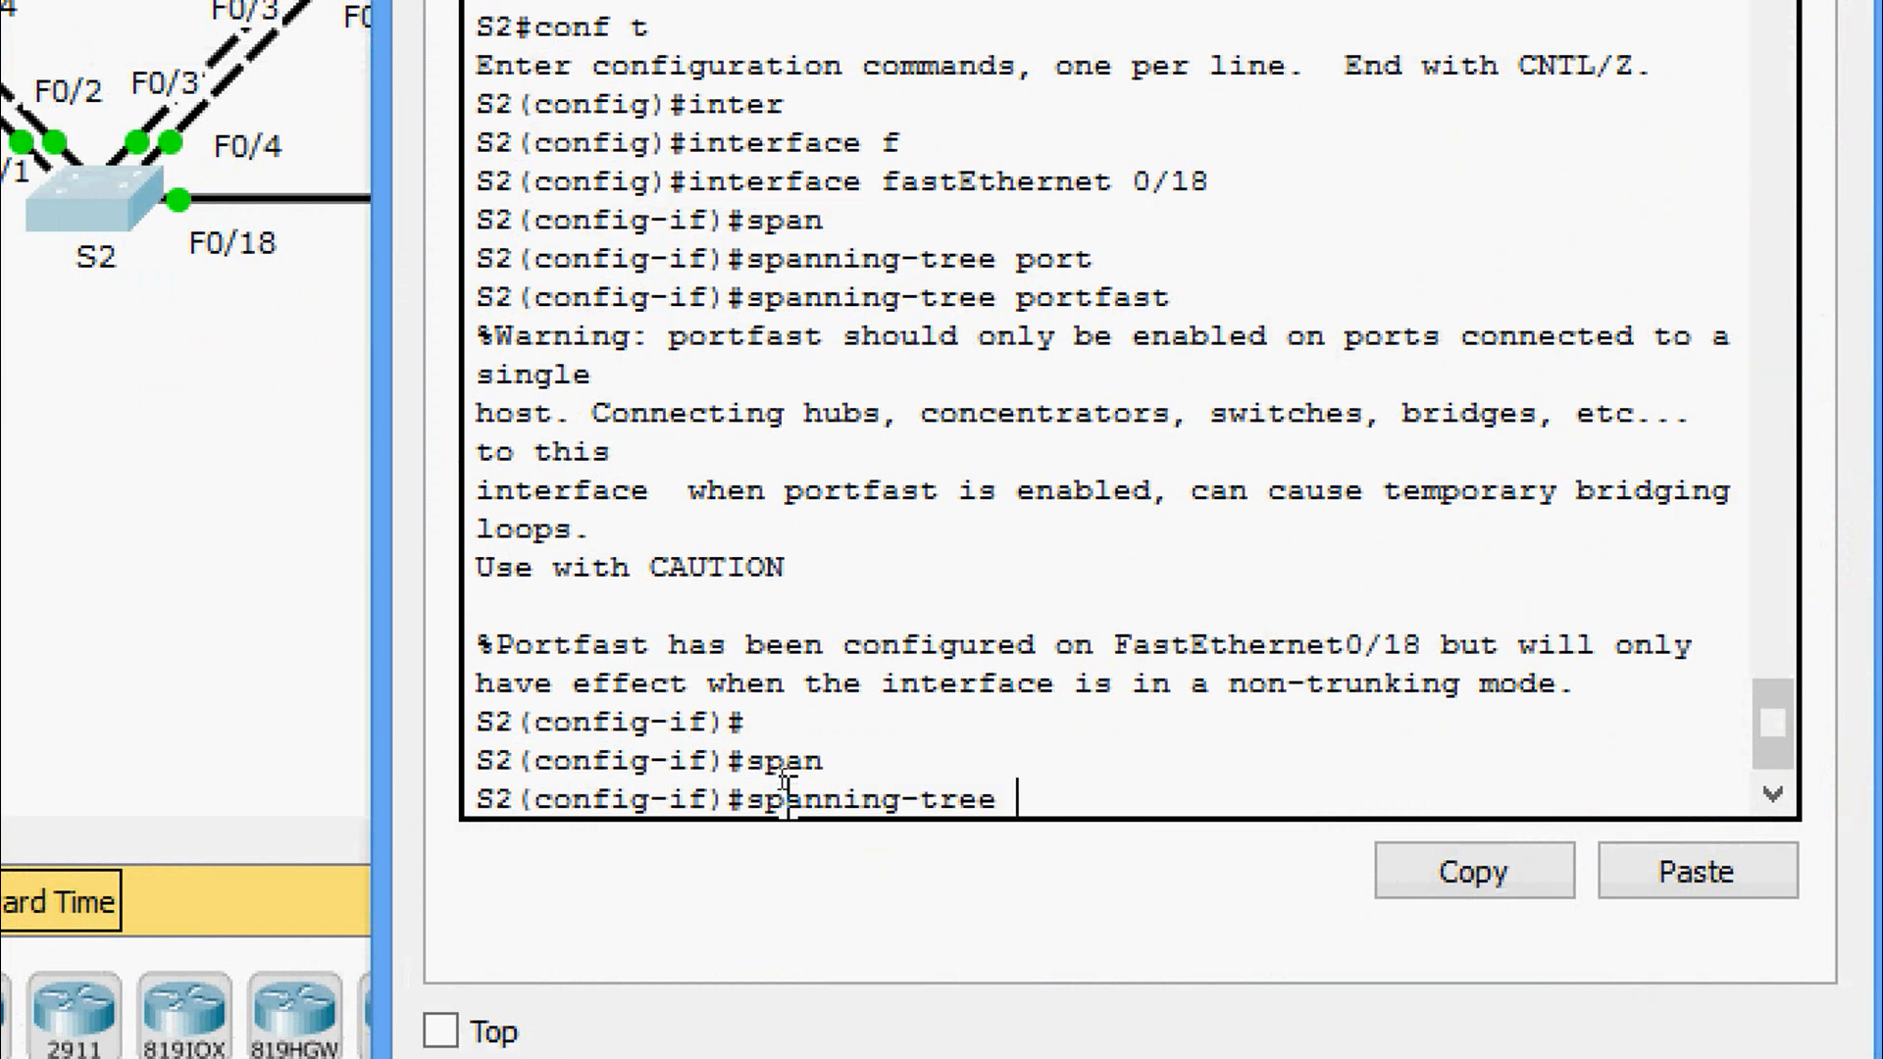
text(bp)
key(Tab)
text(e)
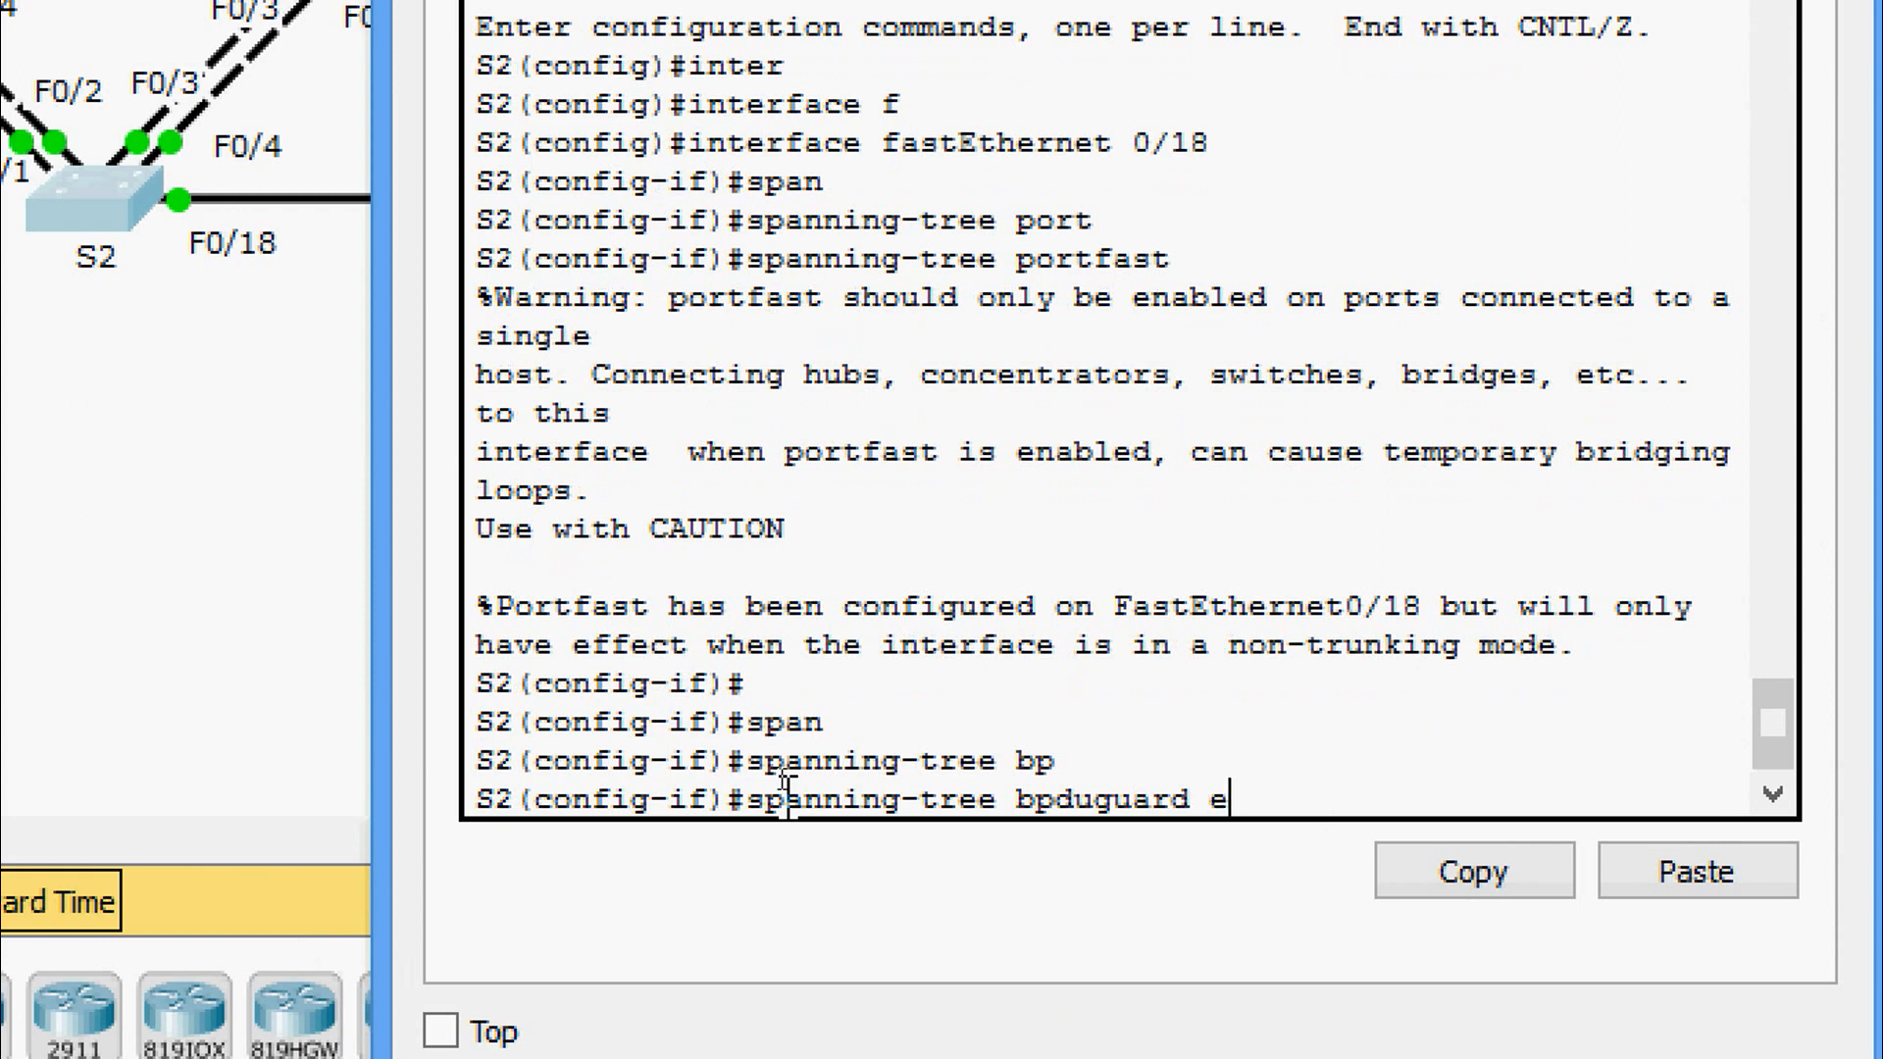
text(na)
key(Tab)
key(Return)
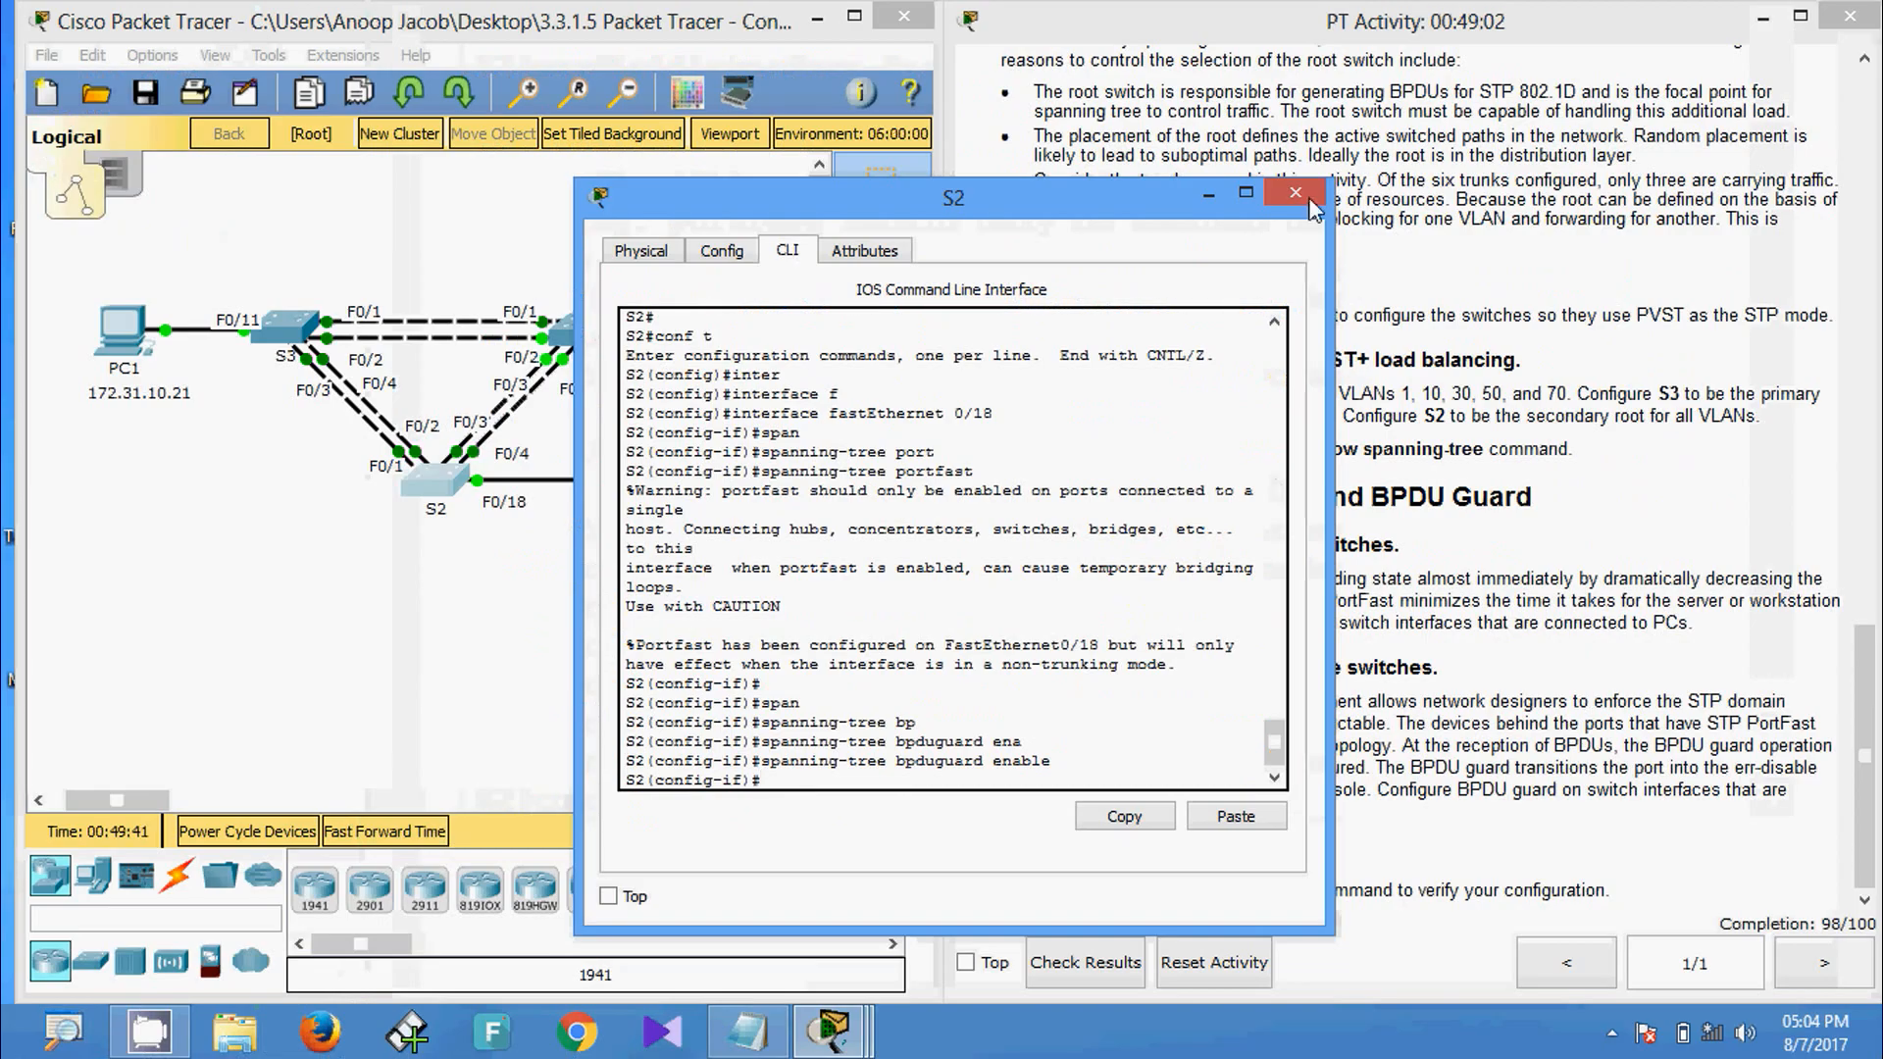
click(1298, 192)
Open S3's command line and enable BPDU guard on FastEthernet 0/11 with spanning-tree bpduguard enable.
click(317, 334)
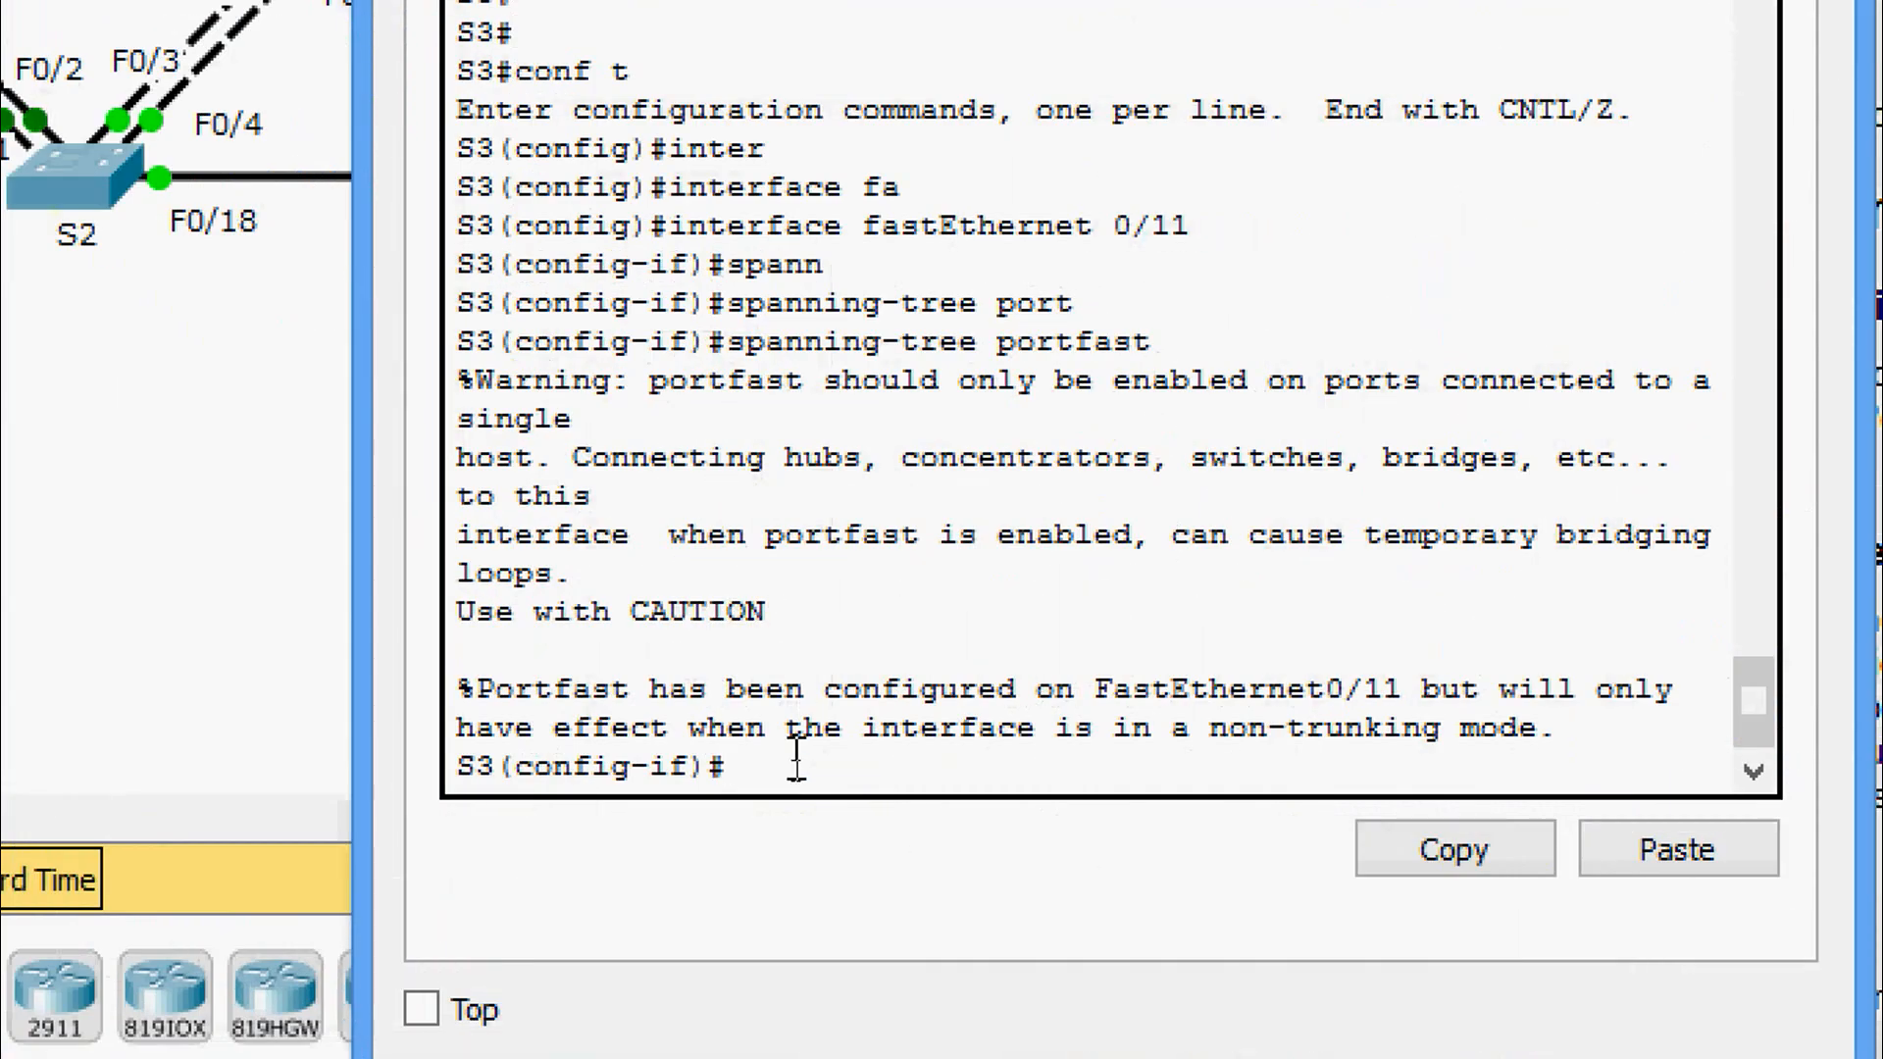
text(sp)
key(Tab)
text(an)
key(Tab)
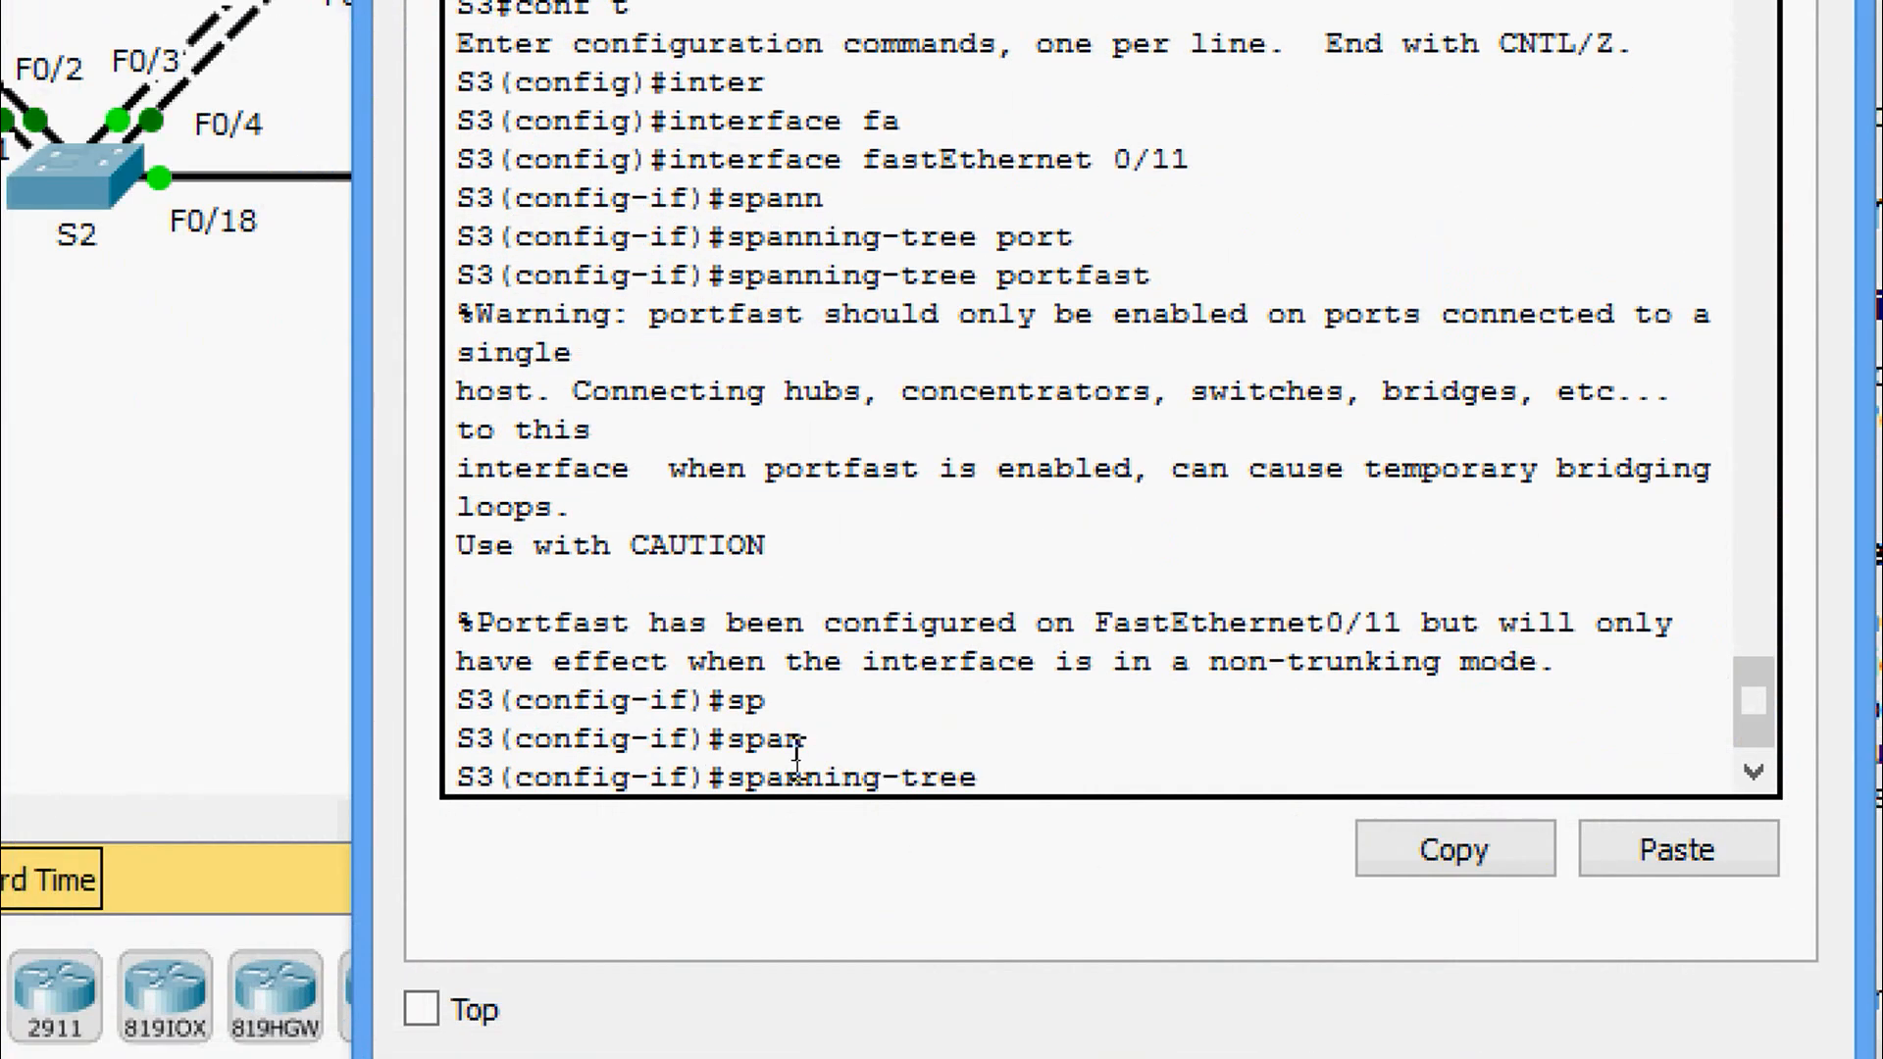
text(bpd)
key(Tab)
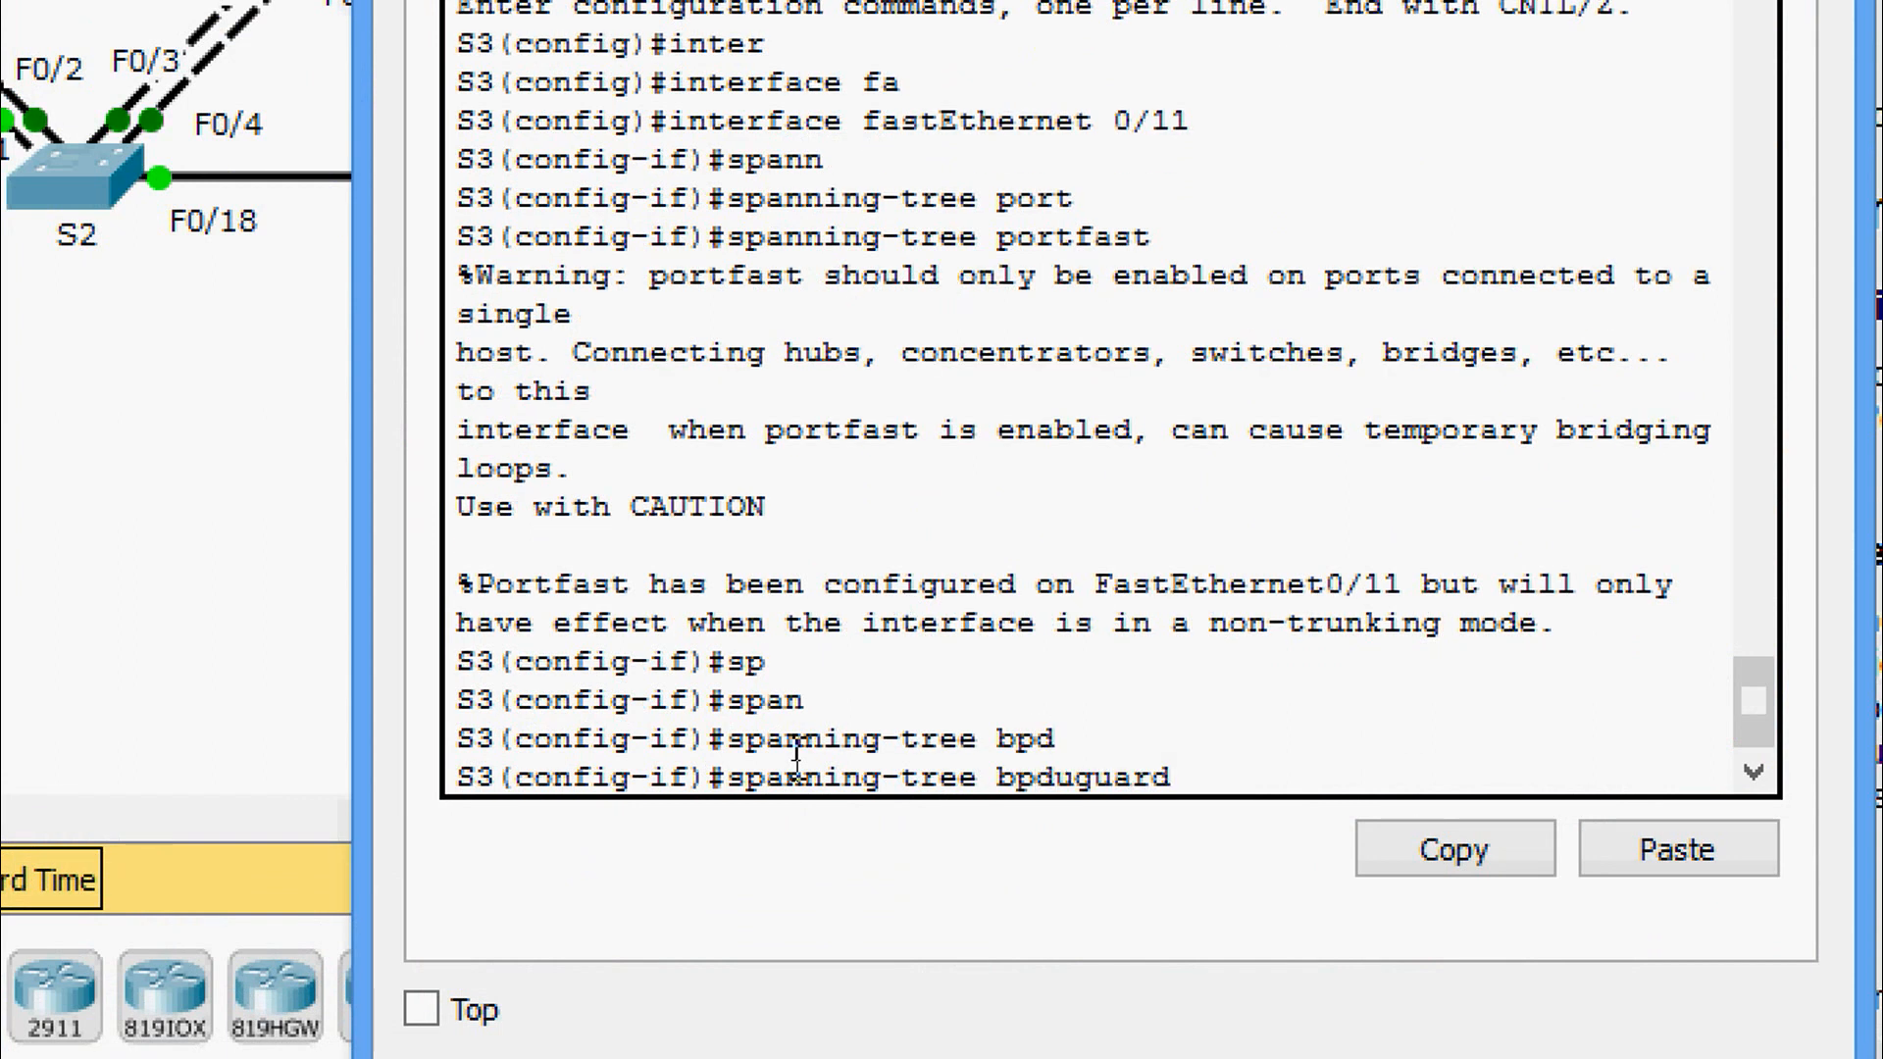
text(ean)
key(Tab)
key(BackSpace)
text(na)
key(Tab)
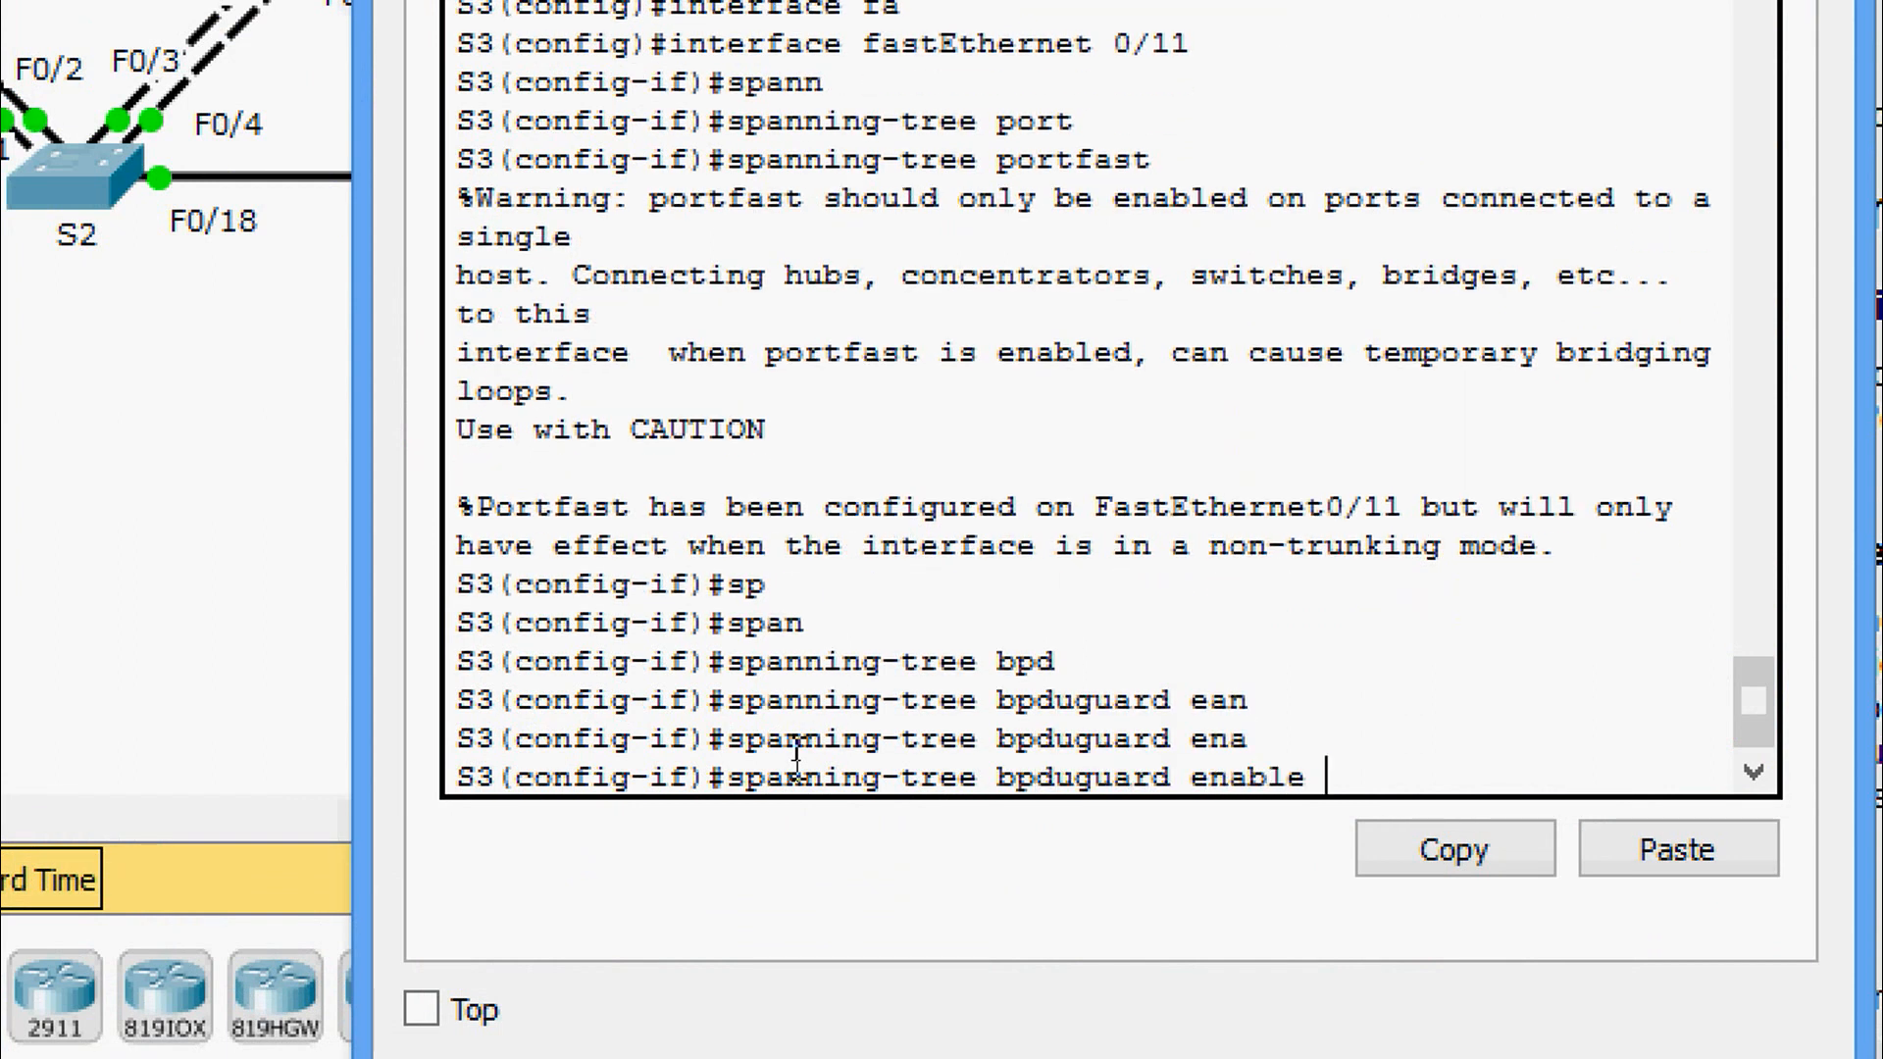
key(Return)
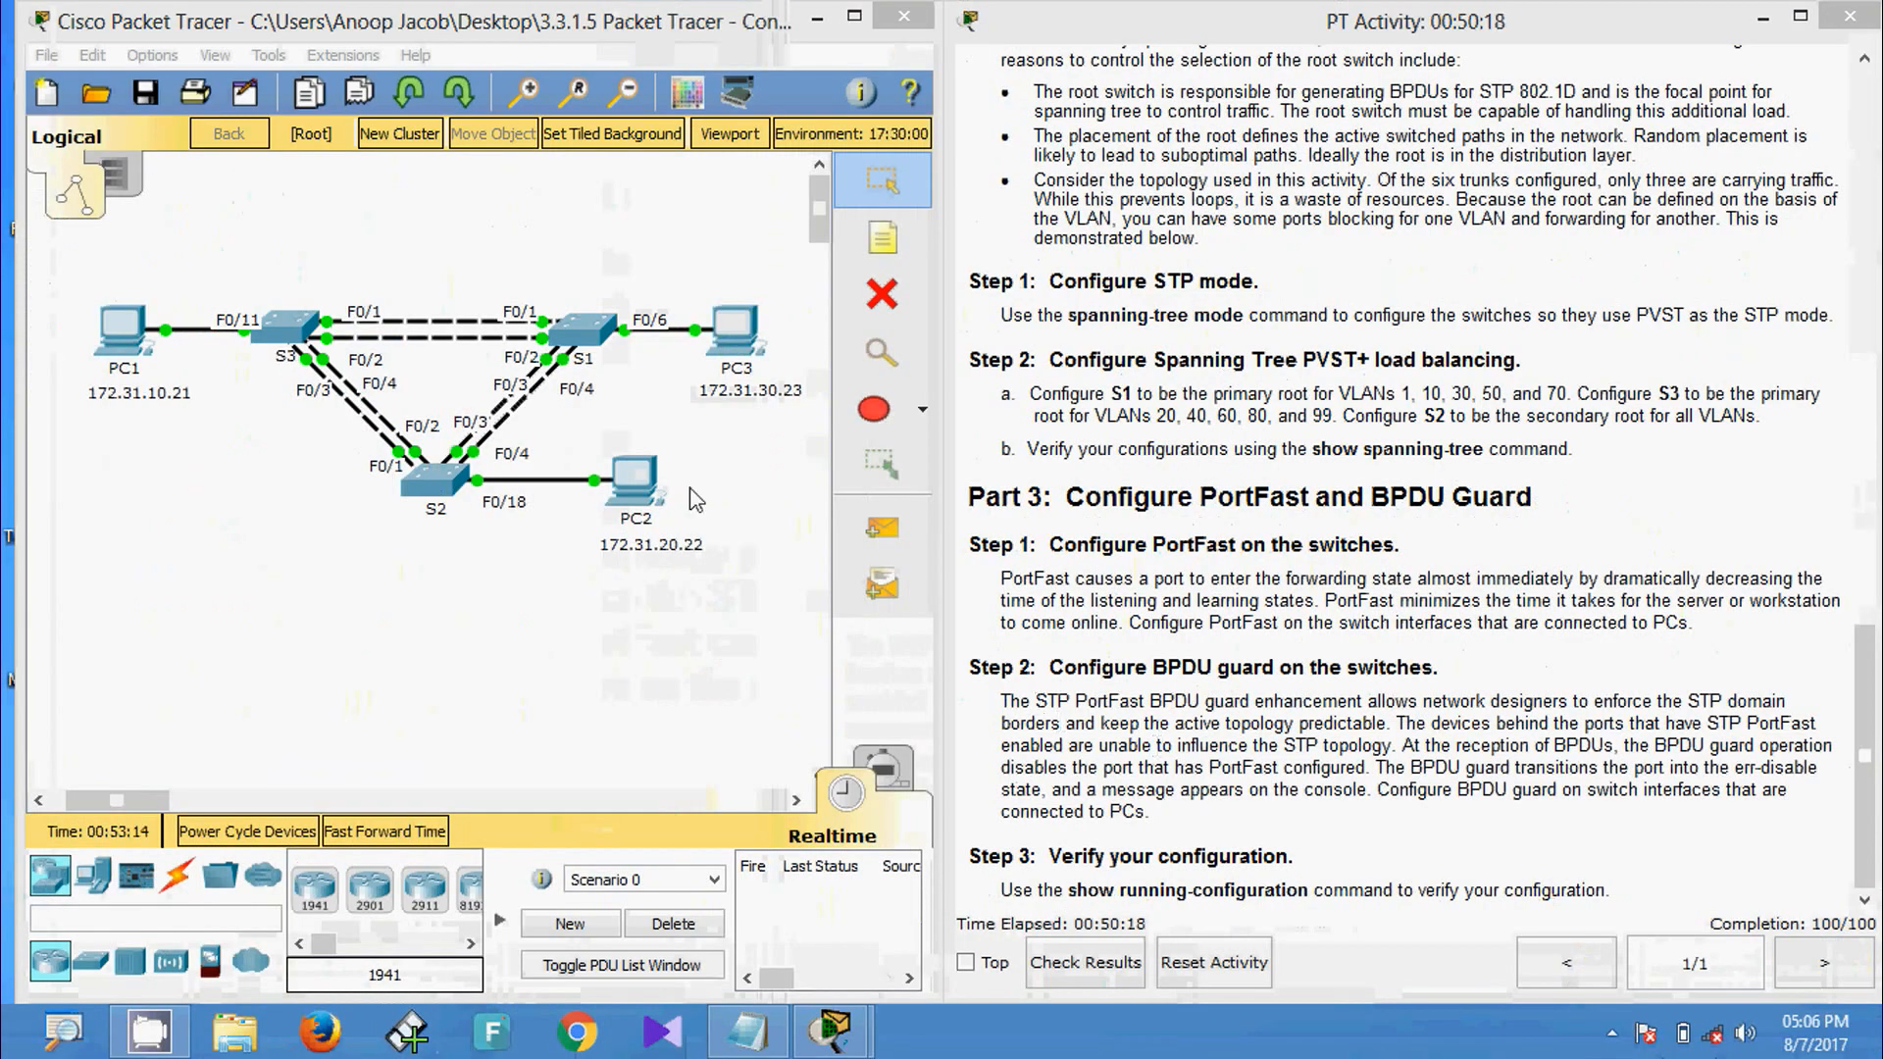
Open S1's command line, return to privileged EXEC mode and run show running-config.
click(594, 339)
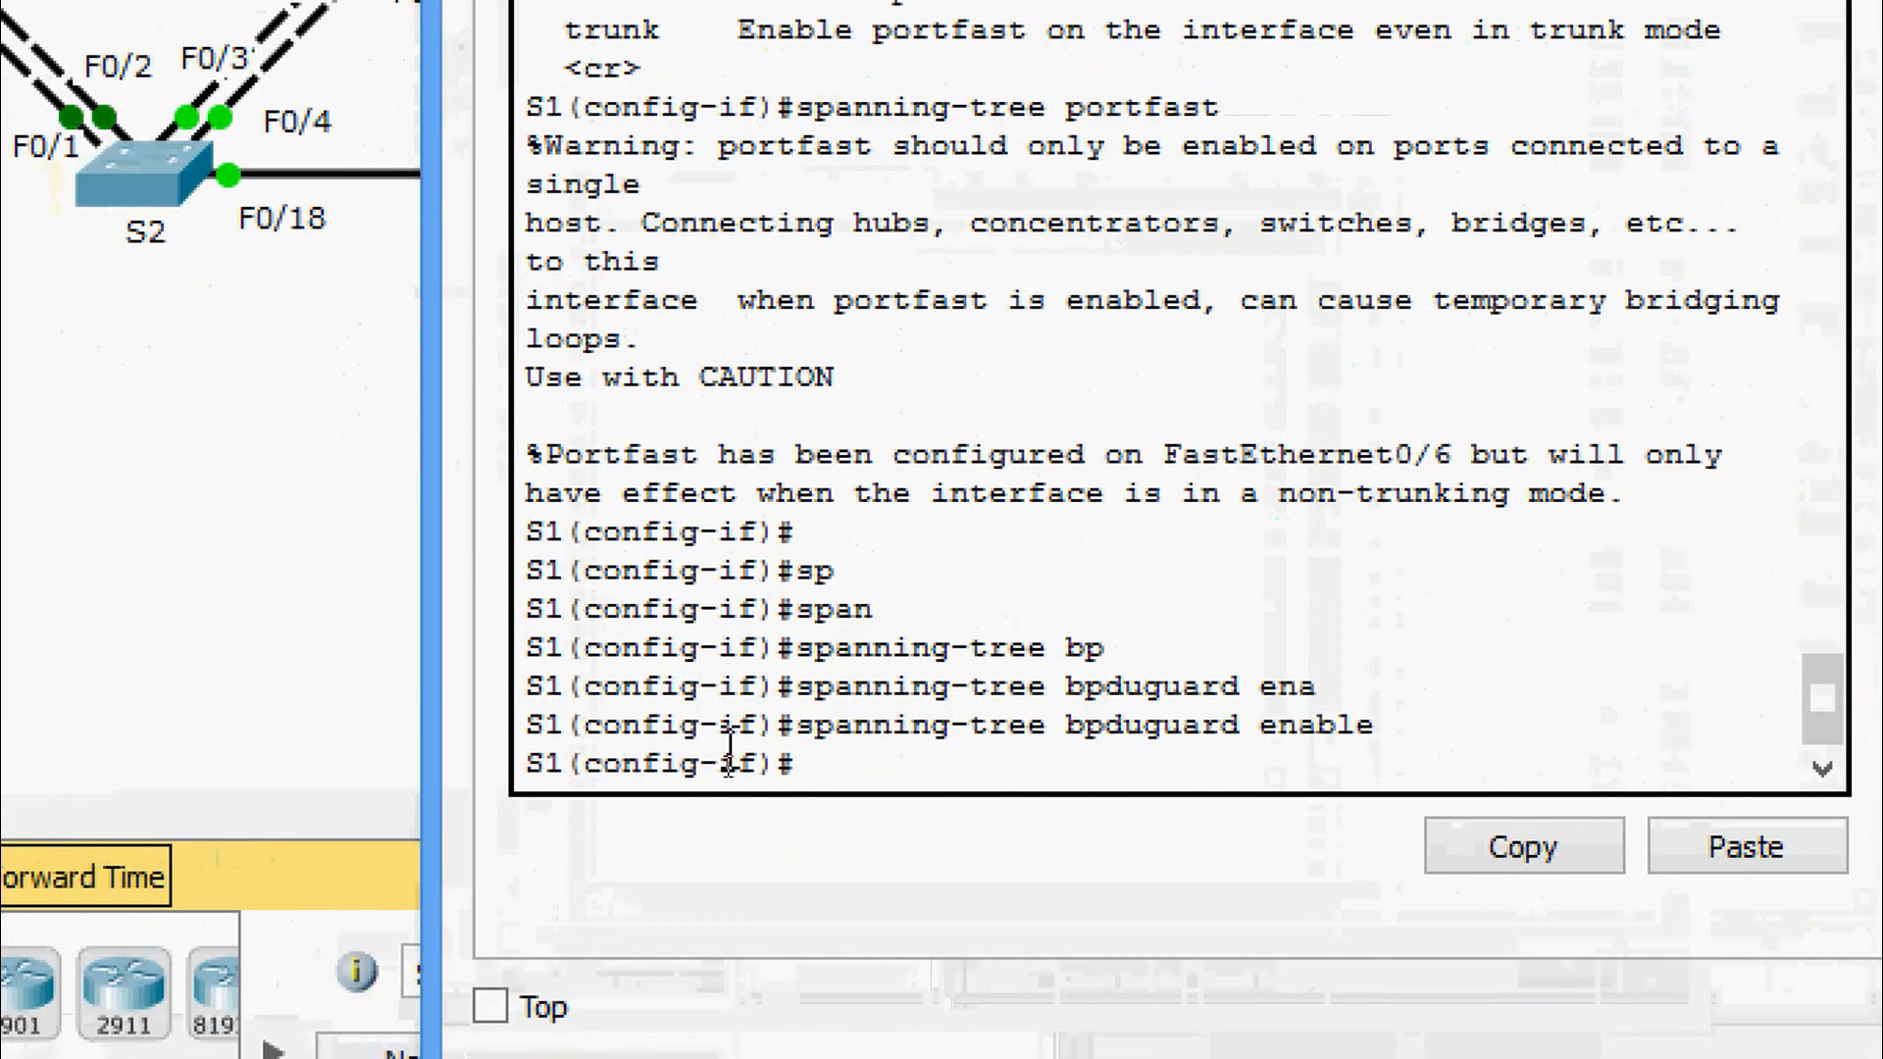
key(ctrl+z)
key(Return)
key(Return)
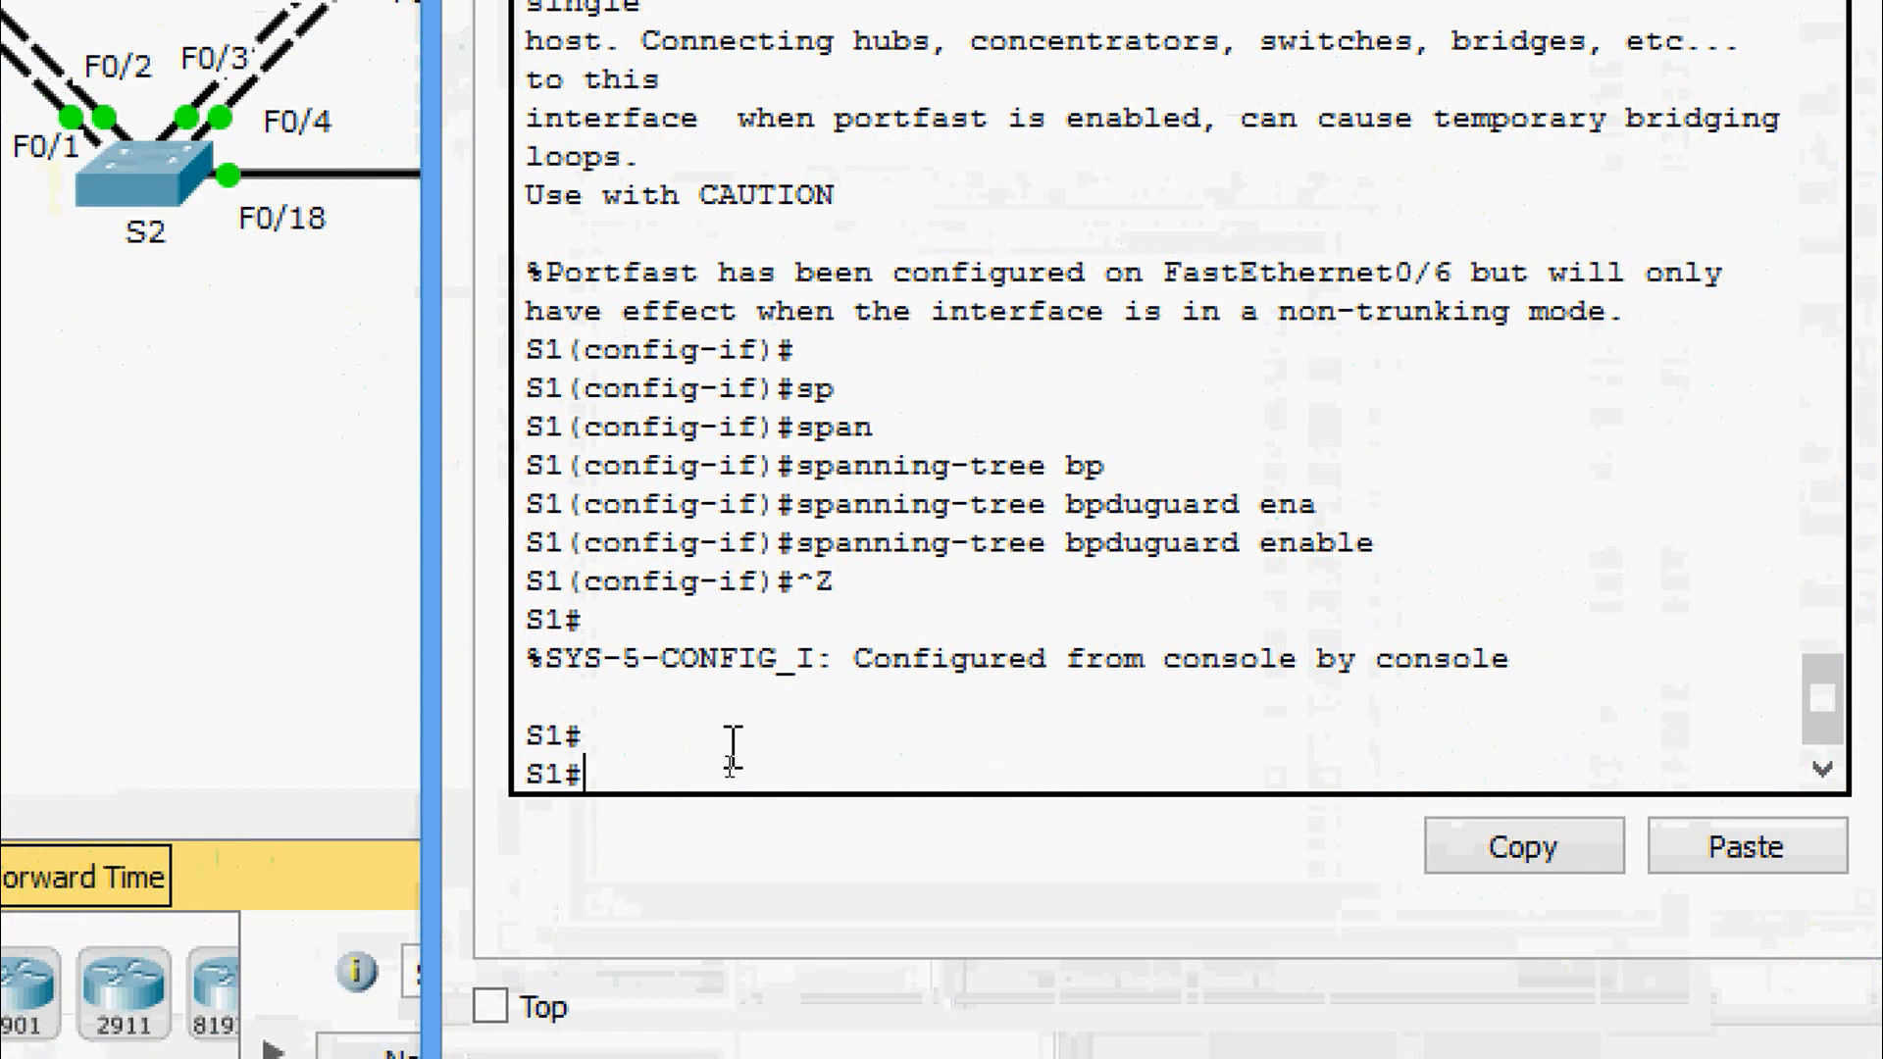
text(sh)
key(Tab)
text(ru)
key(Tab)
key(Return)
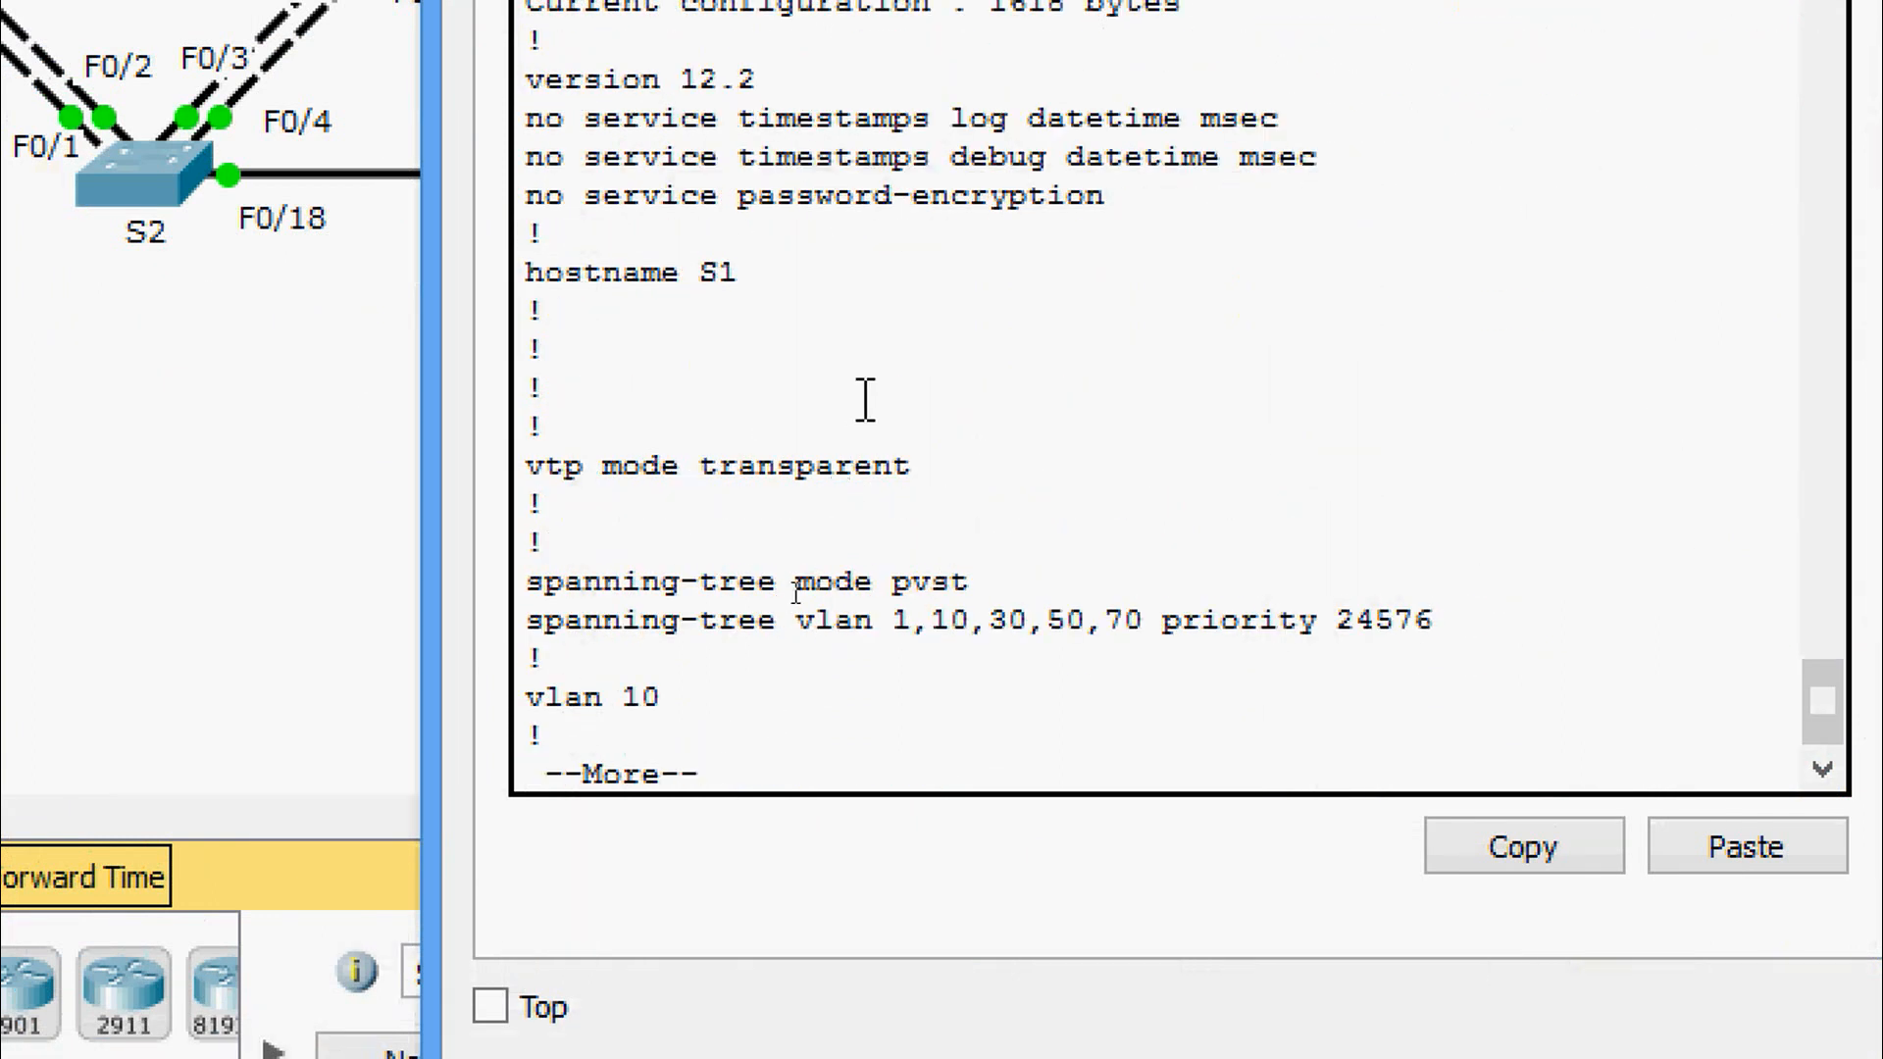
Examine the spanning-tree VLAN priority, the VLAN list and the FastEthernet trunk port settings in S1's running configuration.
drag(564, 620, 1496, 621)
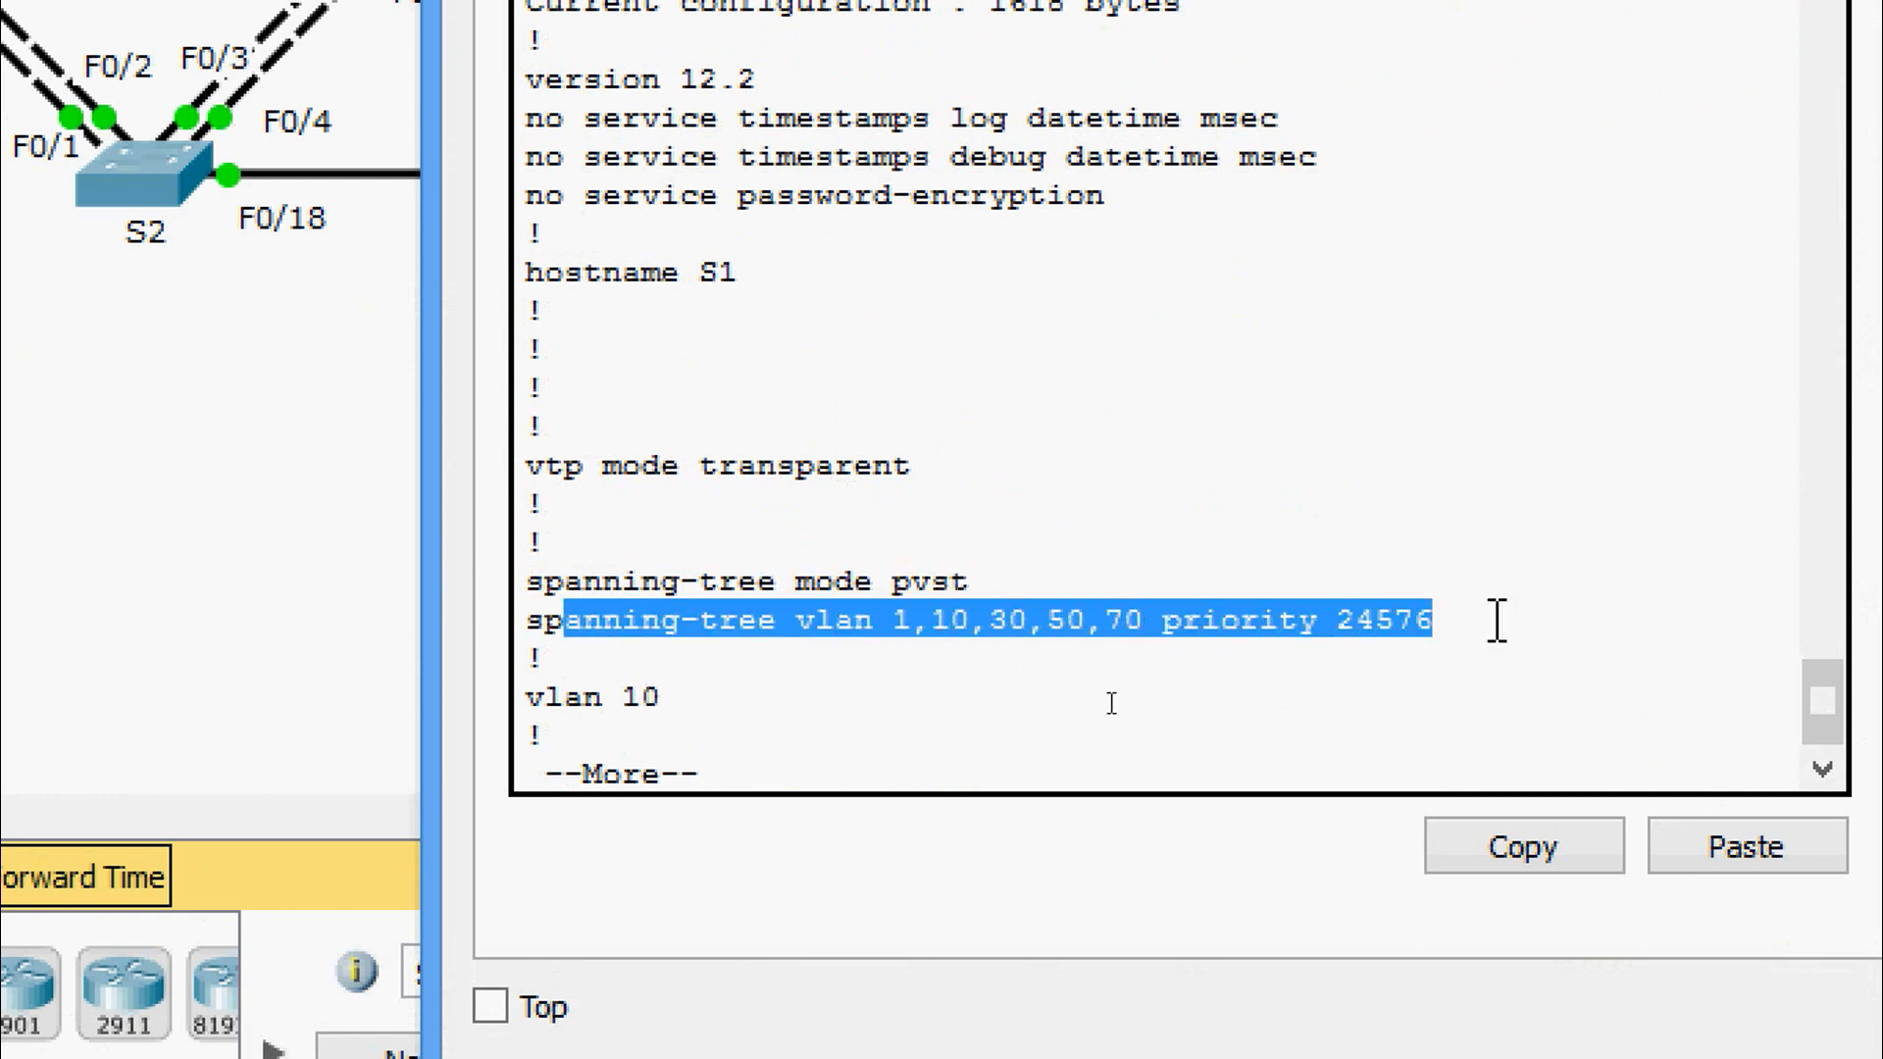
key(Return)
key(Return)
key(Return)
key(Return)
key(Return)
key(Return)
key(Return)
key(Return)
key(Return)
key(Return)
key(Return)
key(Return)
key(Return)
key(Return)
key(Return)
key(Return)
key(Return)
key(Return)
key(Return)
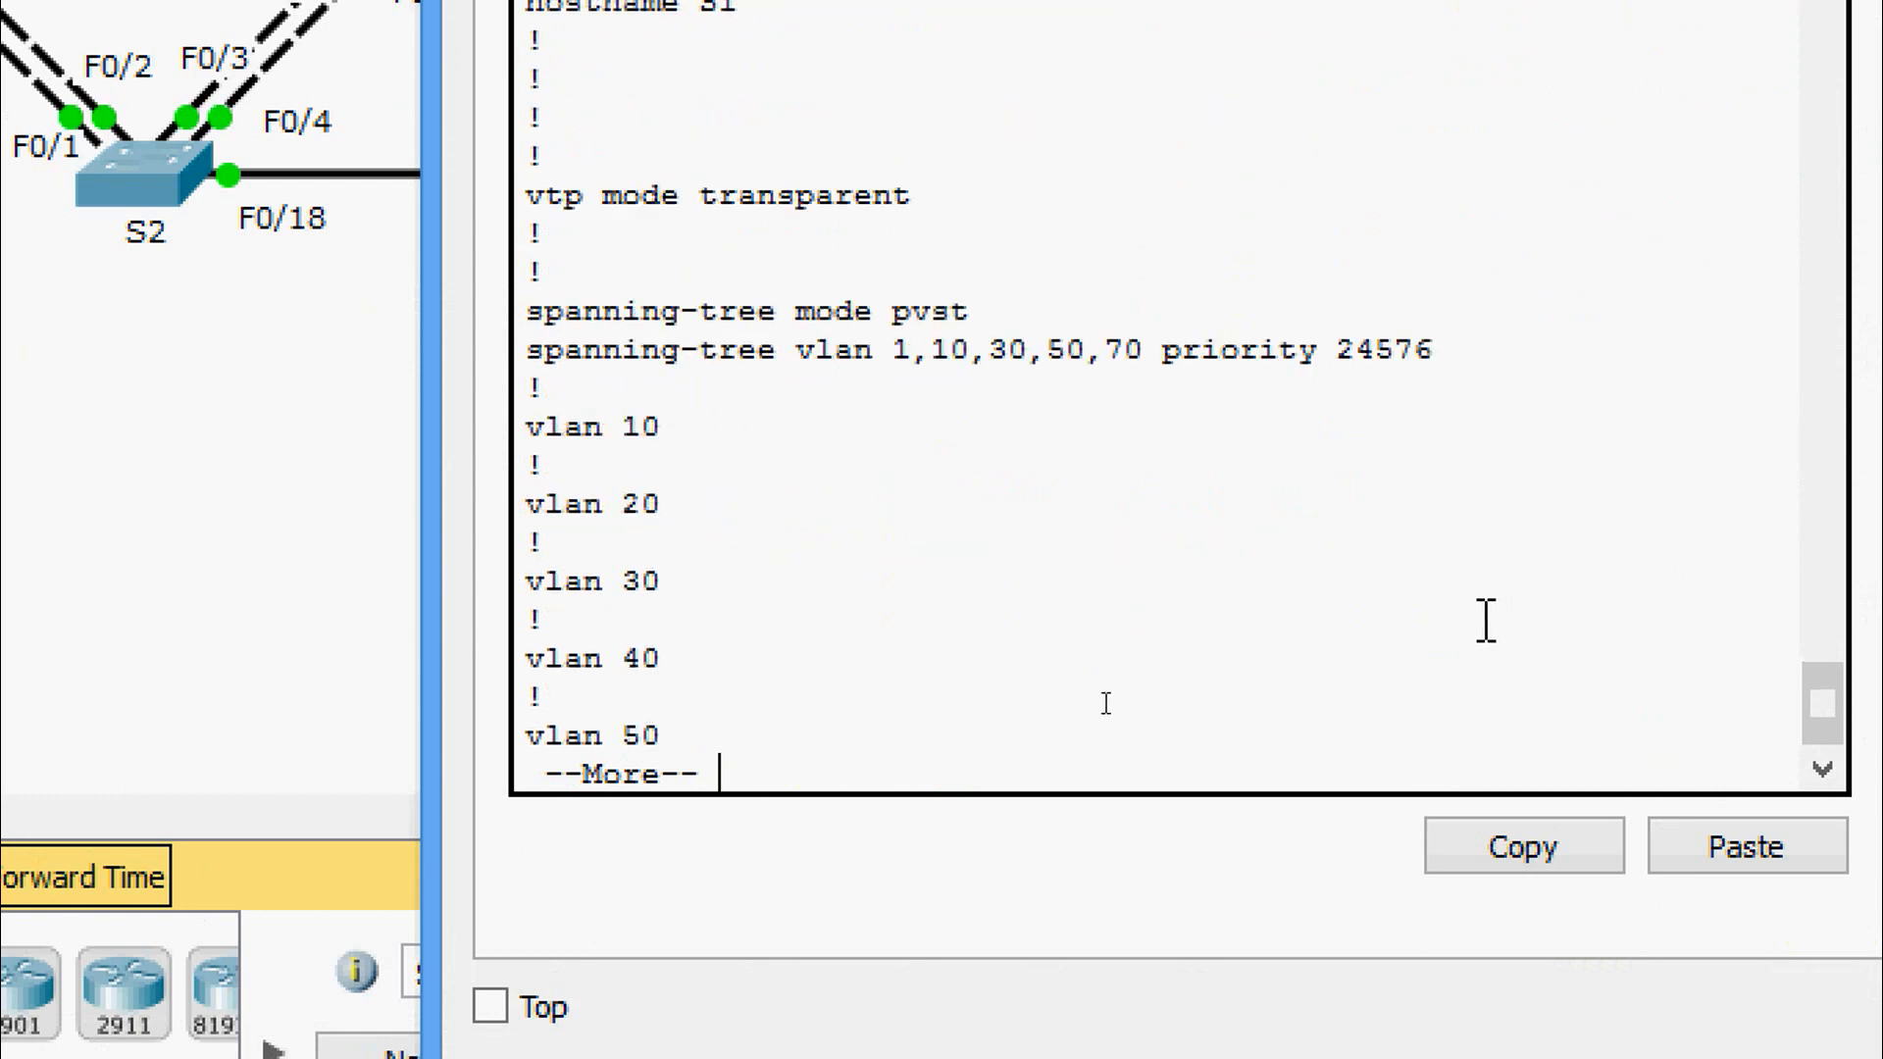
key(Return)
key(Return)
key(Return)
key(Return)
key(Return)
key(Return)
key(Return)
key(Return)
key(Return)
key(Return)
key(Return)
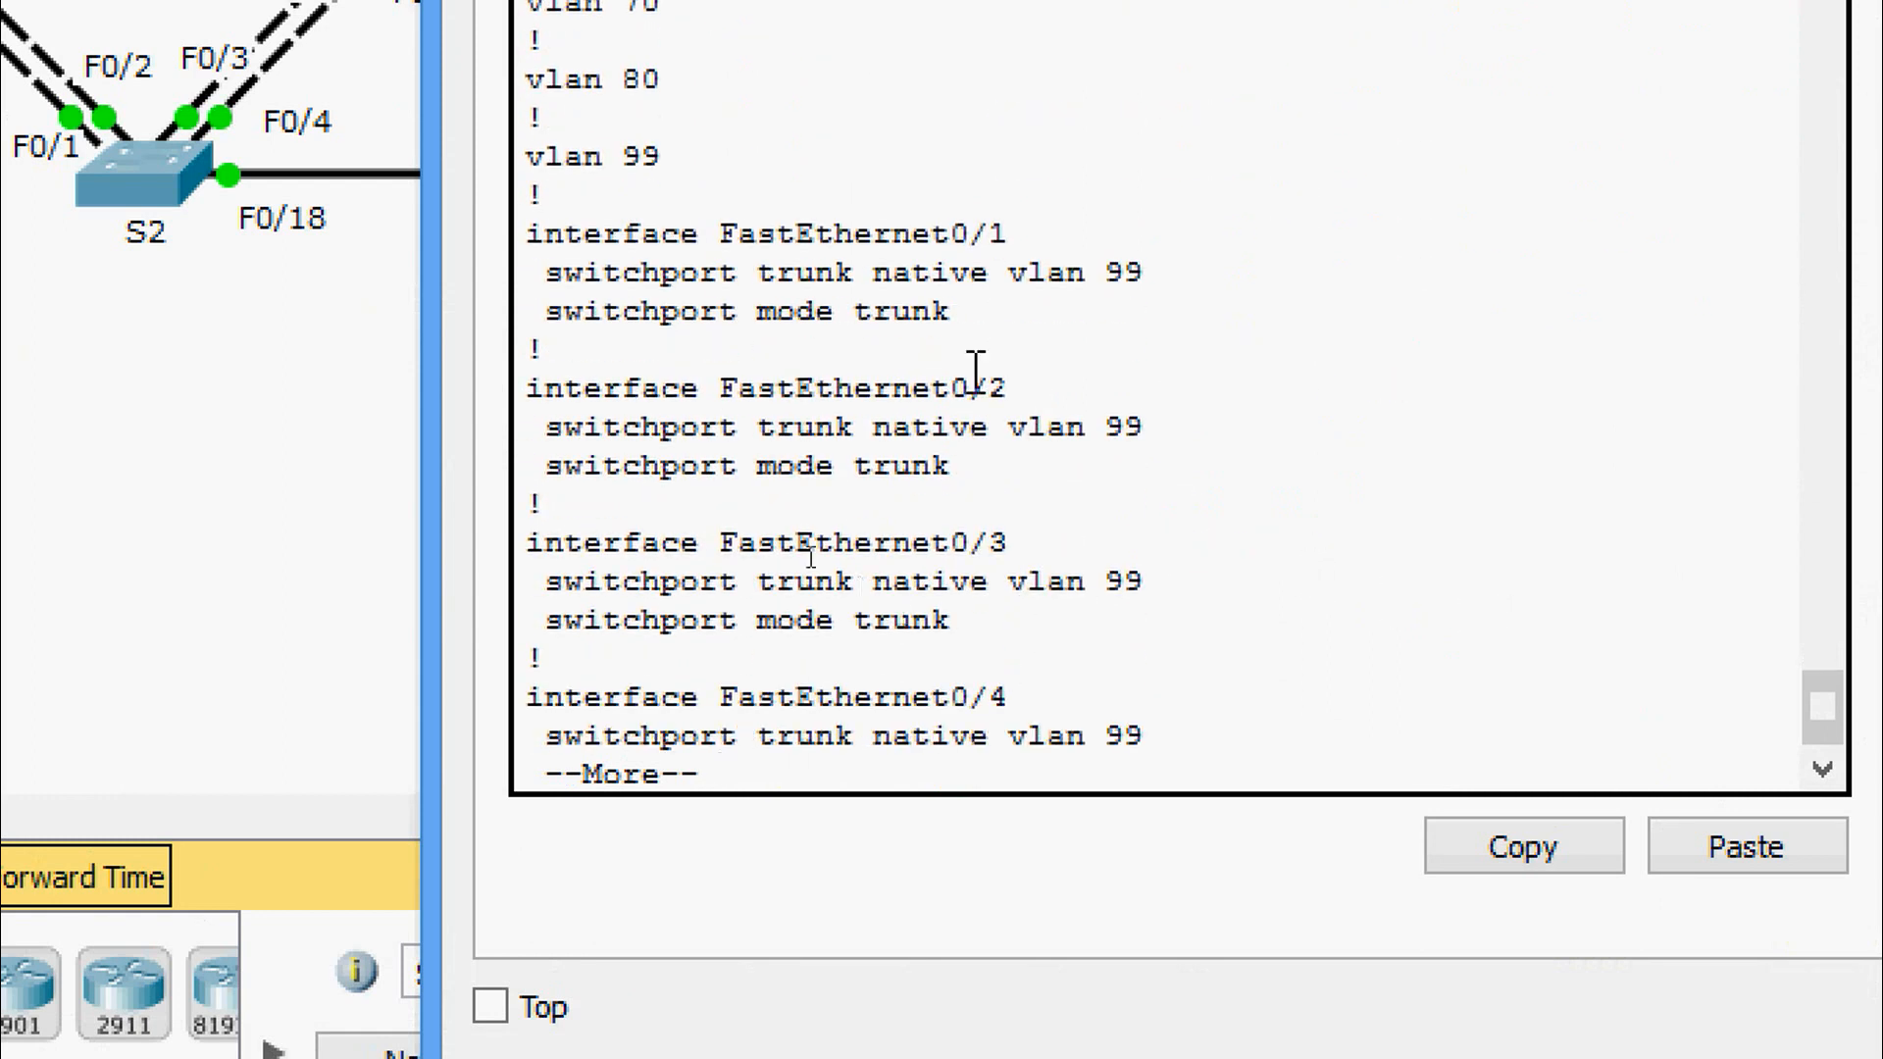
drag(752, 271, 892, 386)
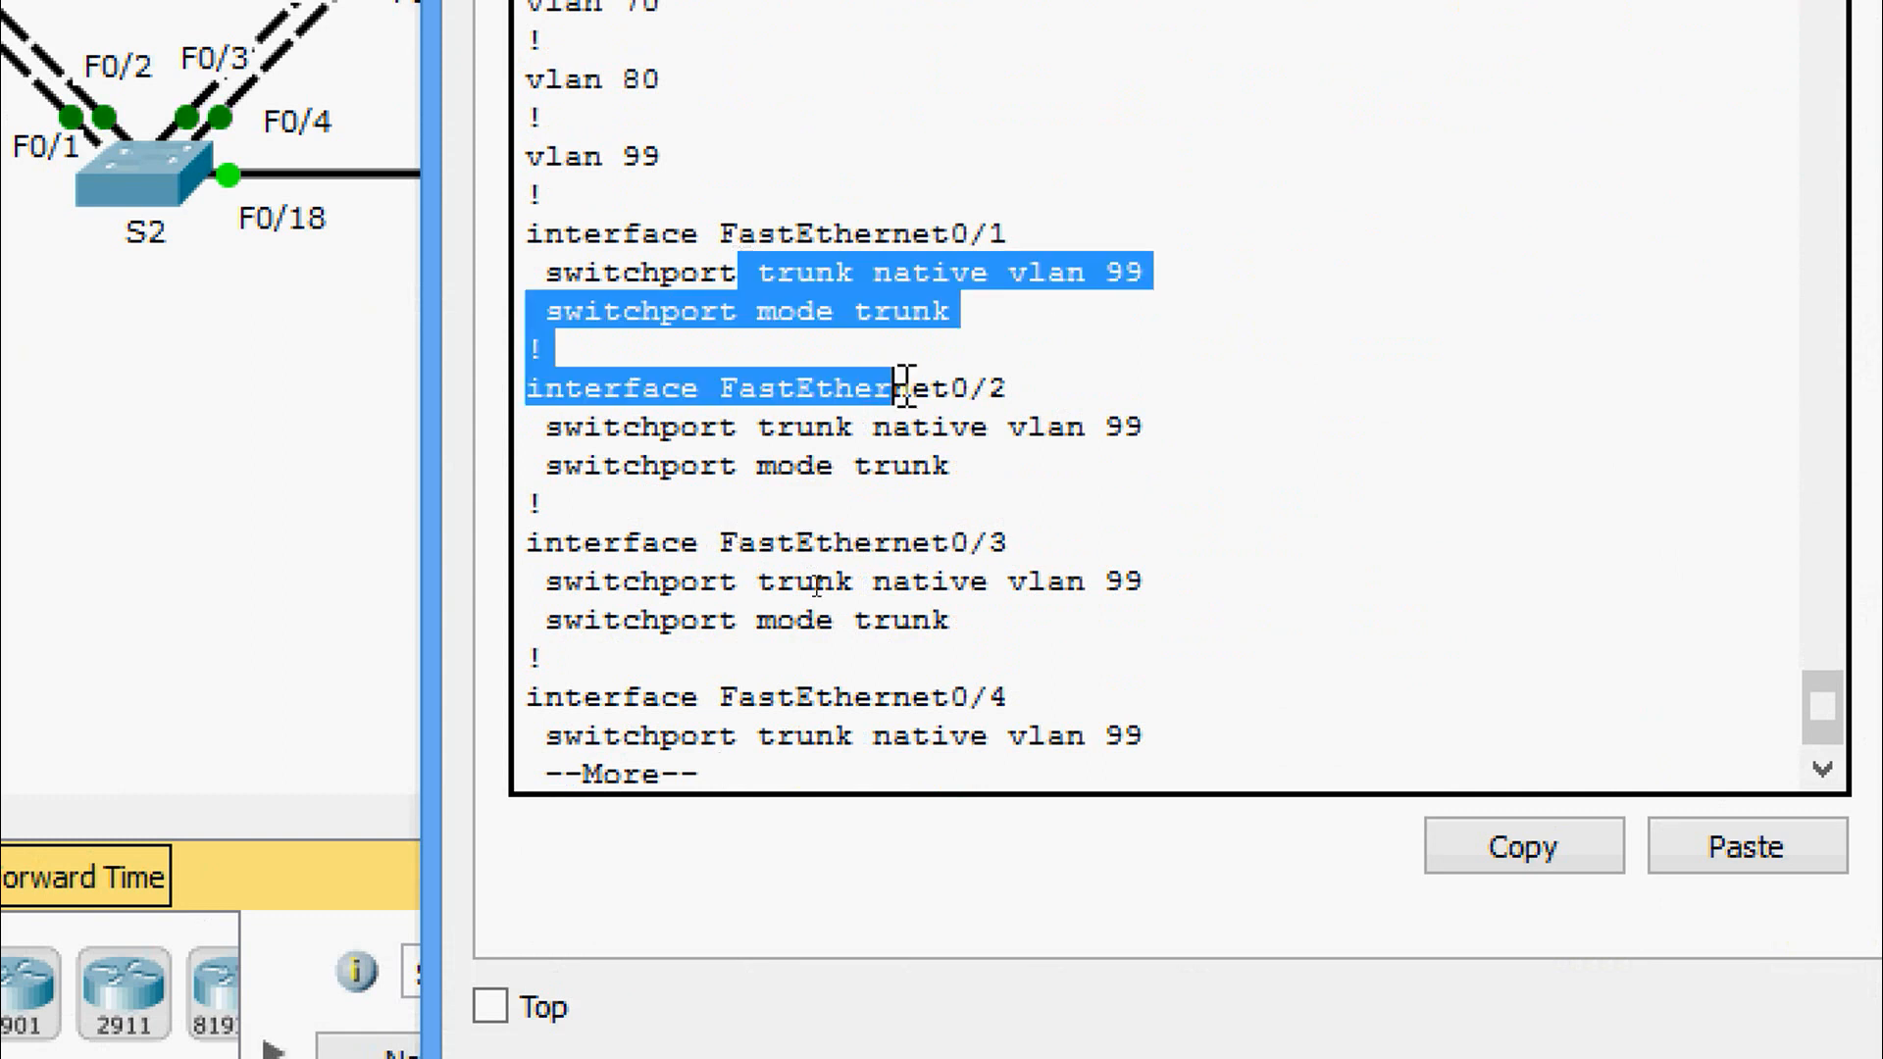
Continue through S1's running configuration and examine the access, PortFast and BPDU guard settings of FastEthernet 0/6.
key(Return)
key(Return)
key(Return)
key(Return)
key(Return)
key(Return)
key(Return)
key(Return)
key(Return)
key(Return)
key(Return)
key(Return)
key(Return)
key(Return)
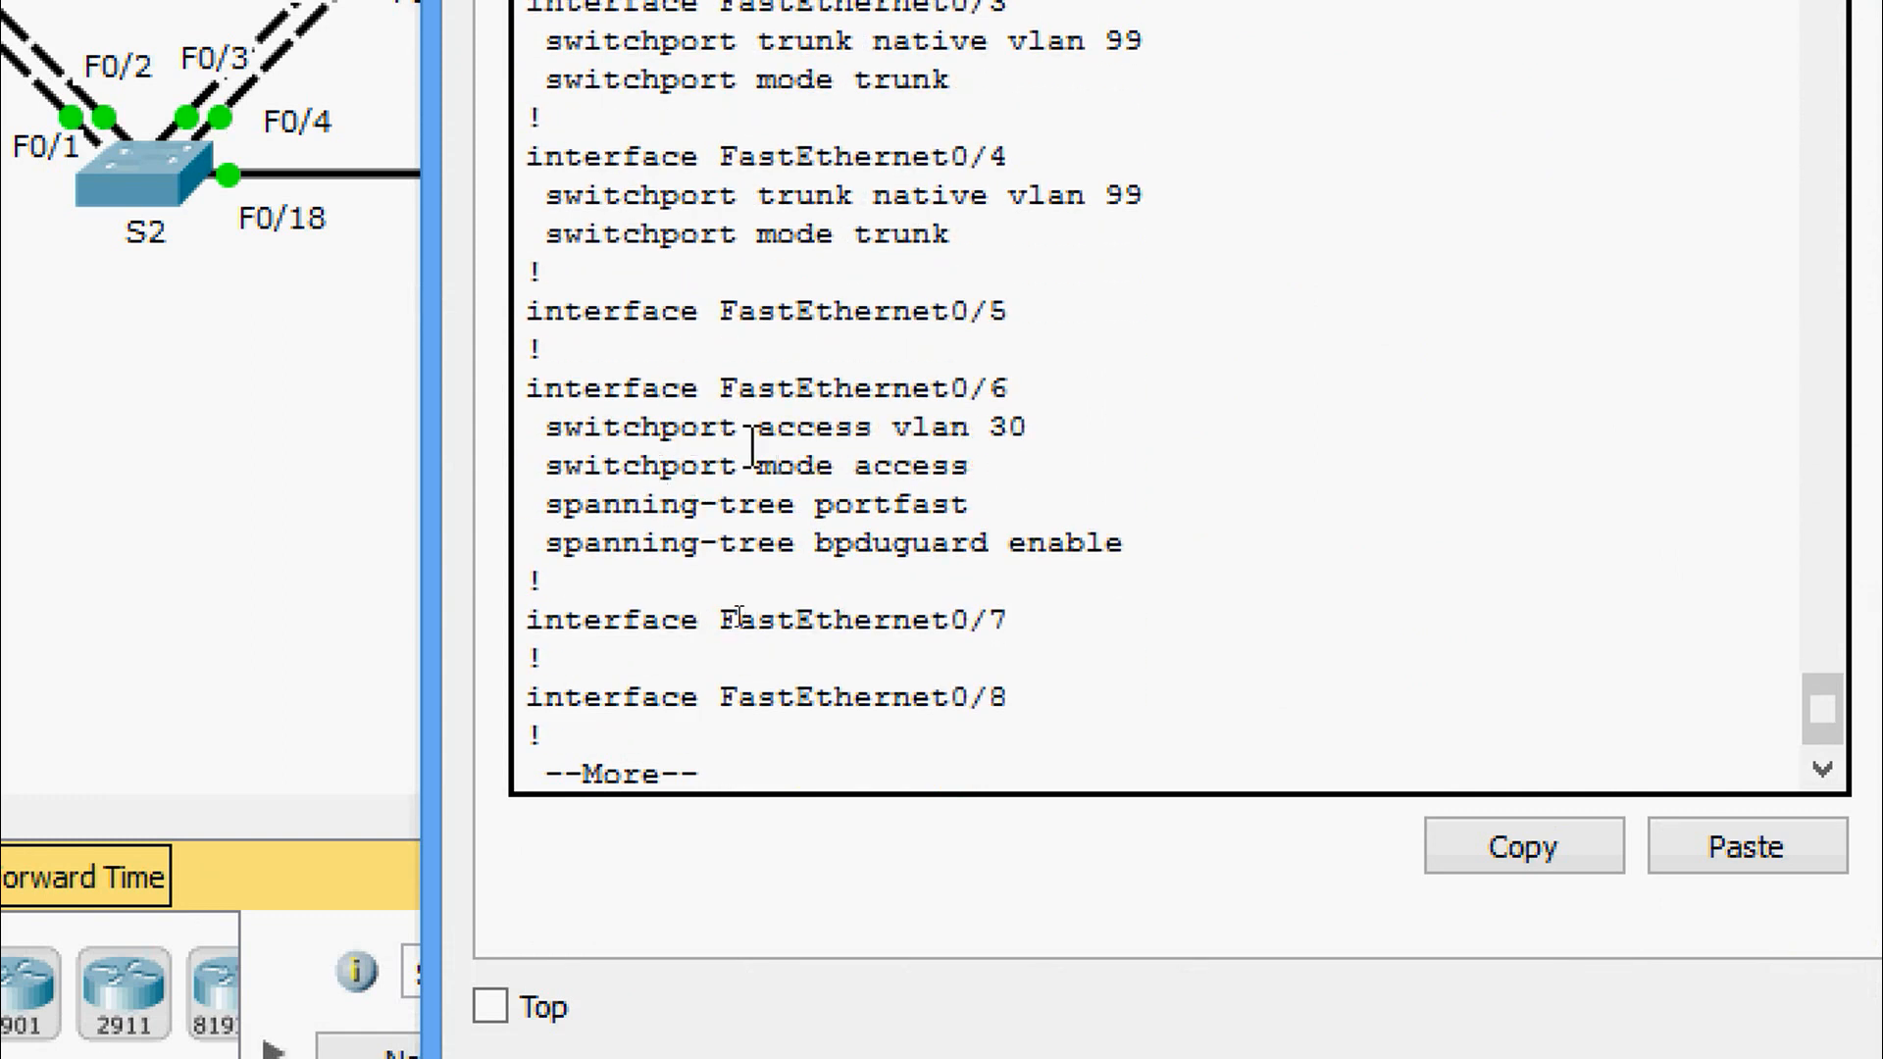
drag(546, 427, 1152, 546)
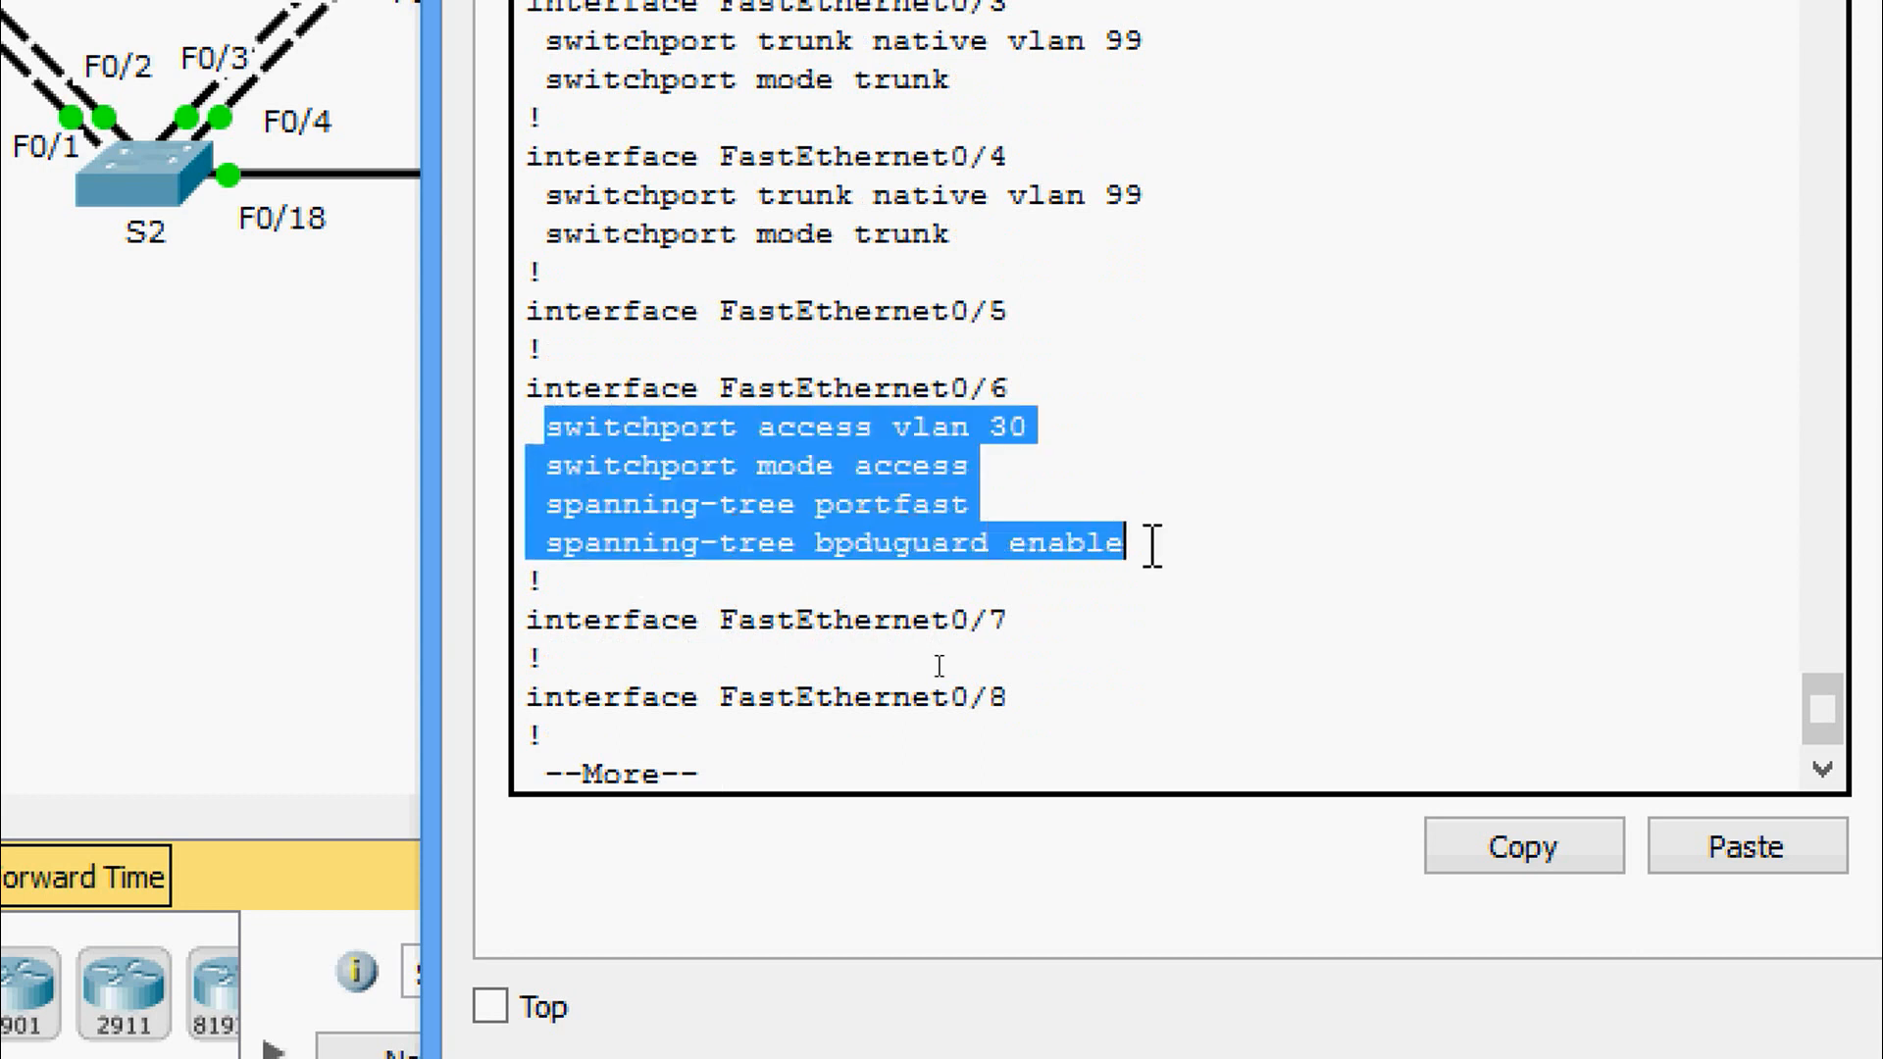
click(998, 531)
Page through S1's remaining interfaces and examine the address settings of interface Vlan99.
key(Return)
key(Return)
key(Return)
key(Return)
key(Return)
key(Return)
key(Return)
key(Return)
key(Return)
key(Return)
key(Return)
key(Return)
key(Return)
key(Return)
key(Return)
key(Return)
key(Return)
key(Return)
key(Return)
key(Return)
key(Return)
key(Return)
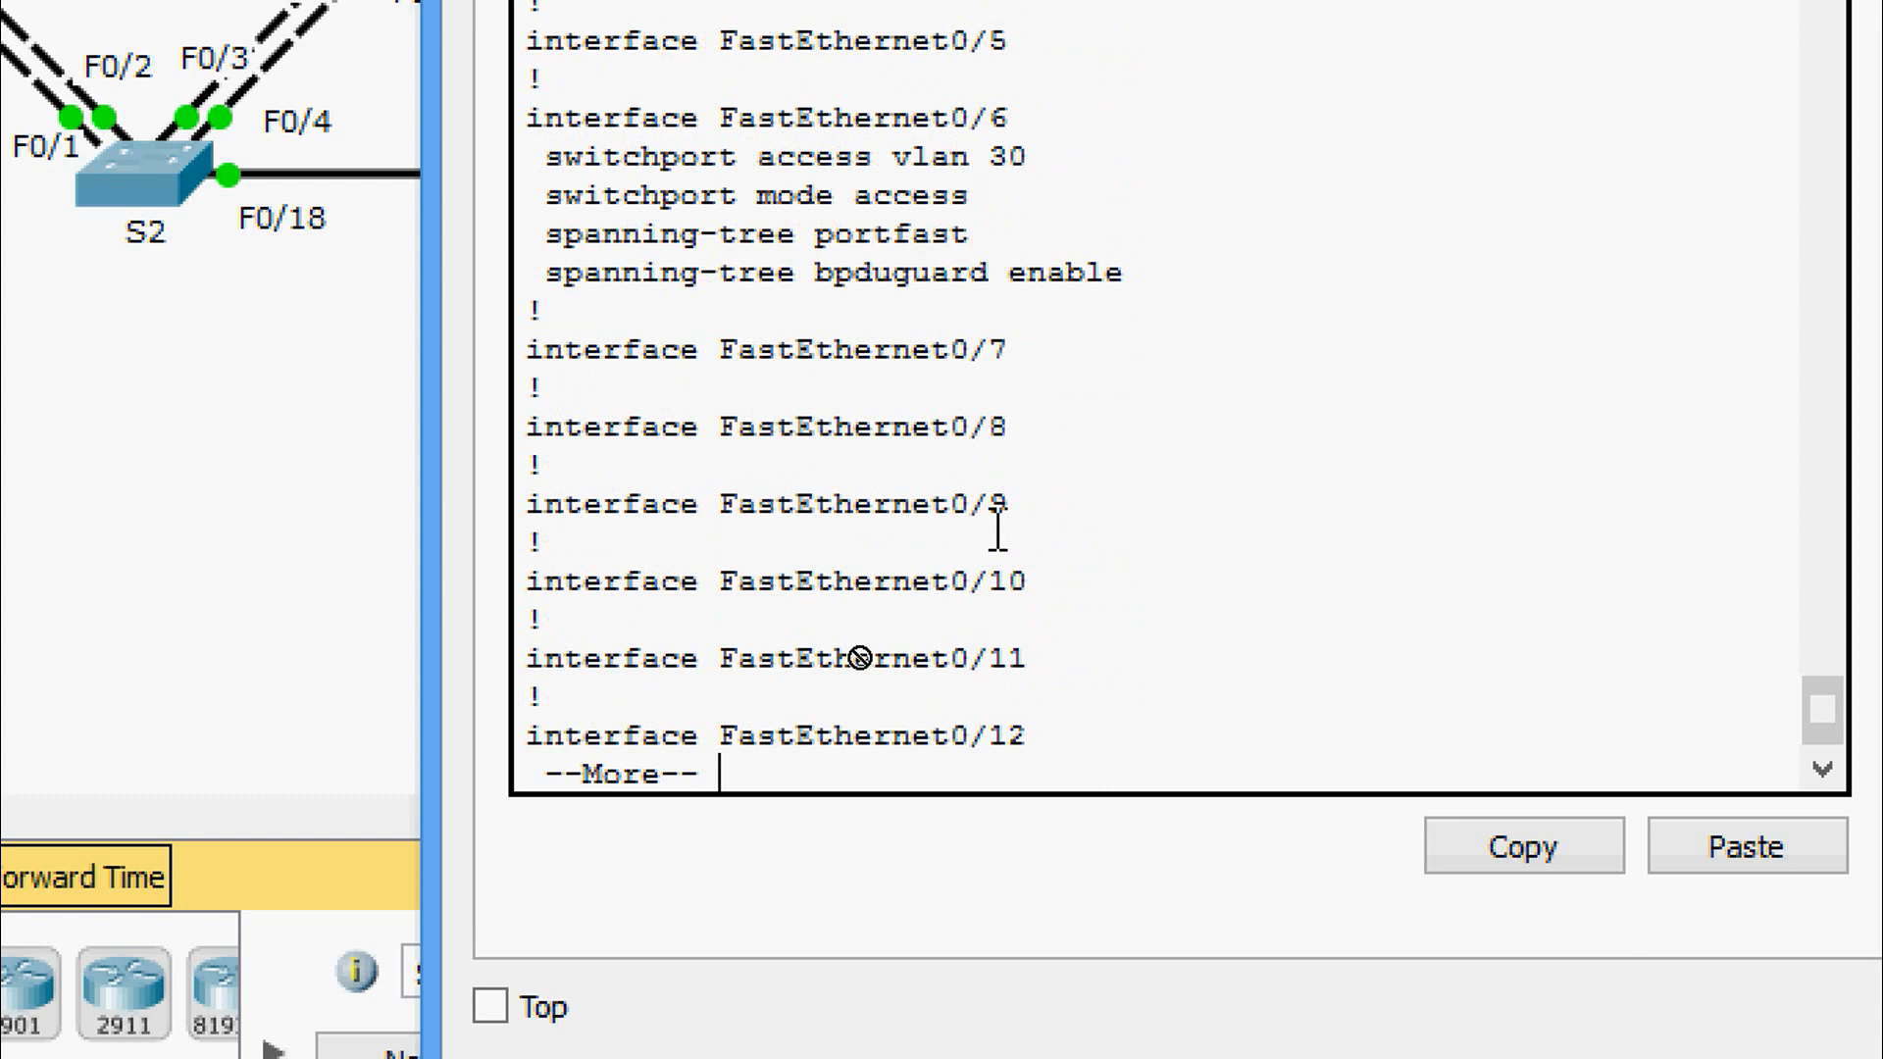
key(Return)
key(Return)
key(Return)
key(Return)
key(Return)
key(Return)
key(Return)
key(Return)
key(Return)
key(Return)
key(Return)
key(Return)
key(Return)
key(Return)
key(Return)
key(Return)
key(Return)
key(Return)
key(Return)
key(Return)
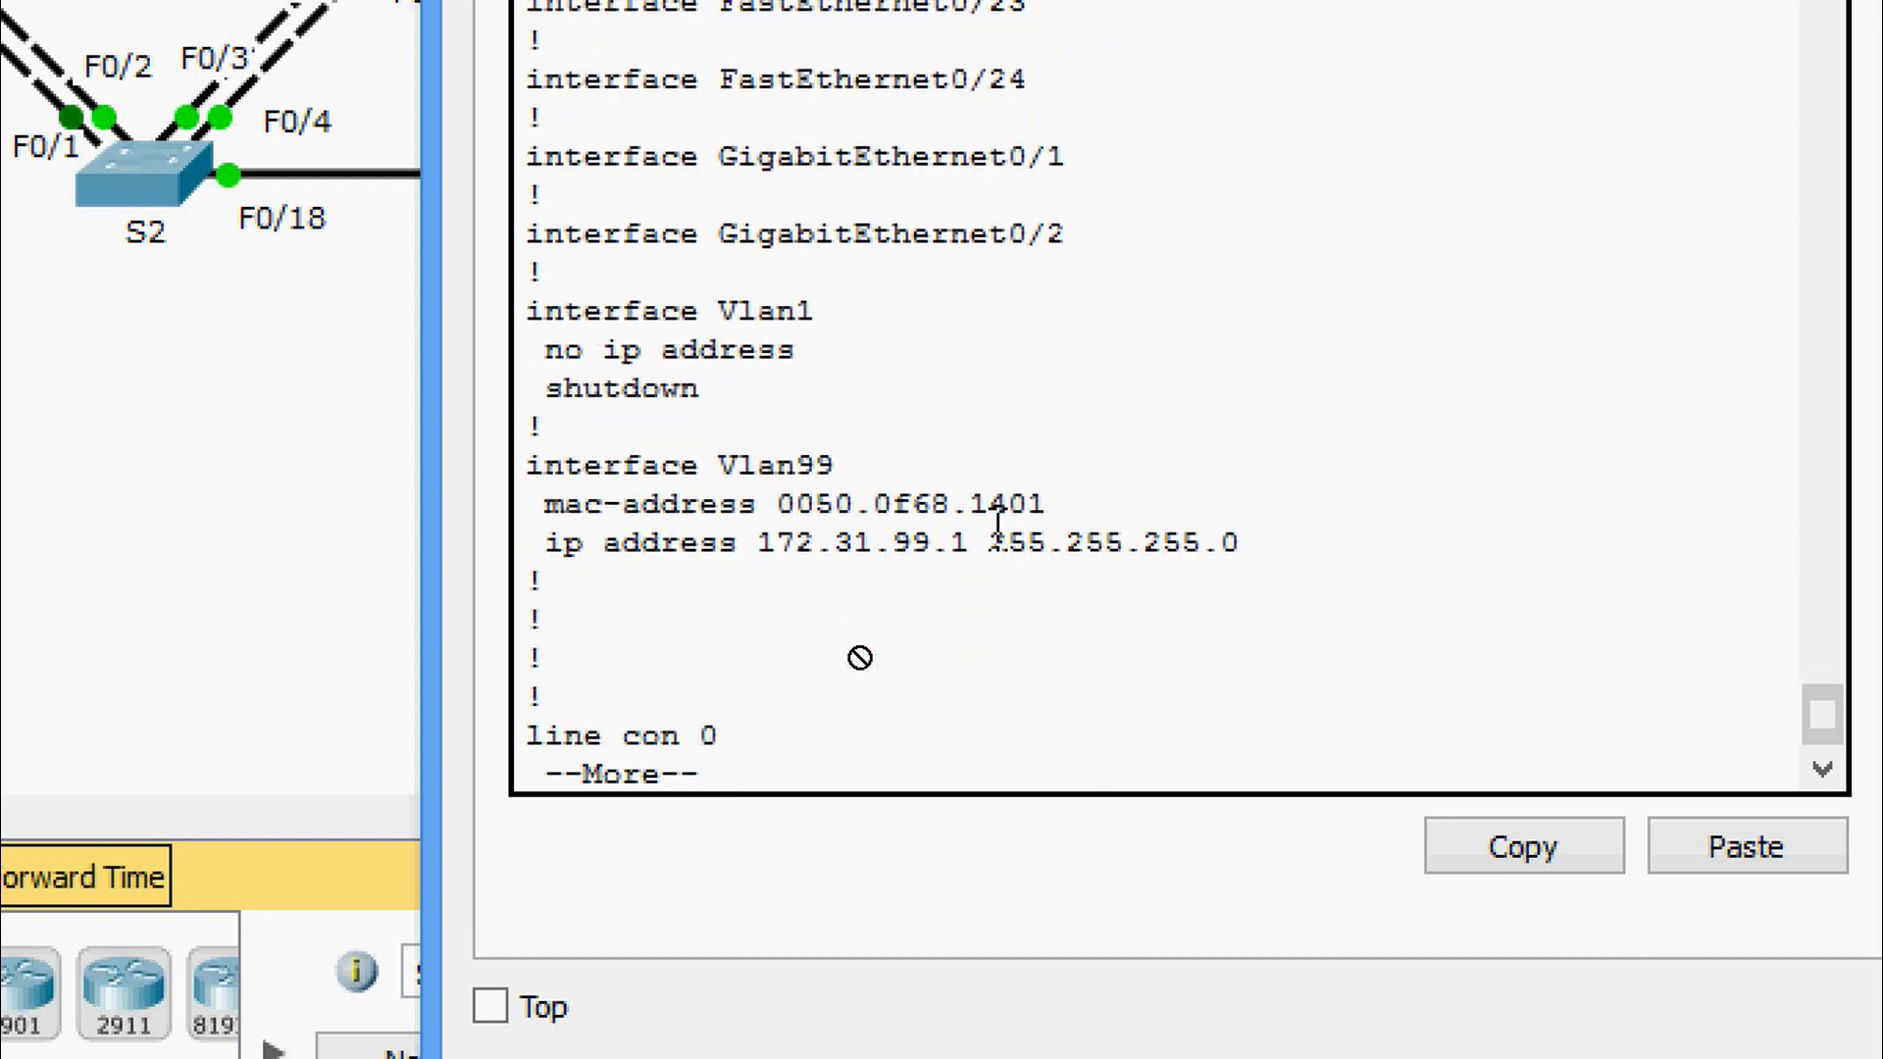
key(Return)
drag(564, 465, 1261, 530)
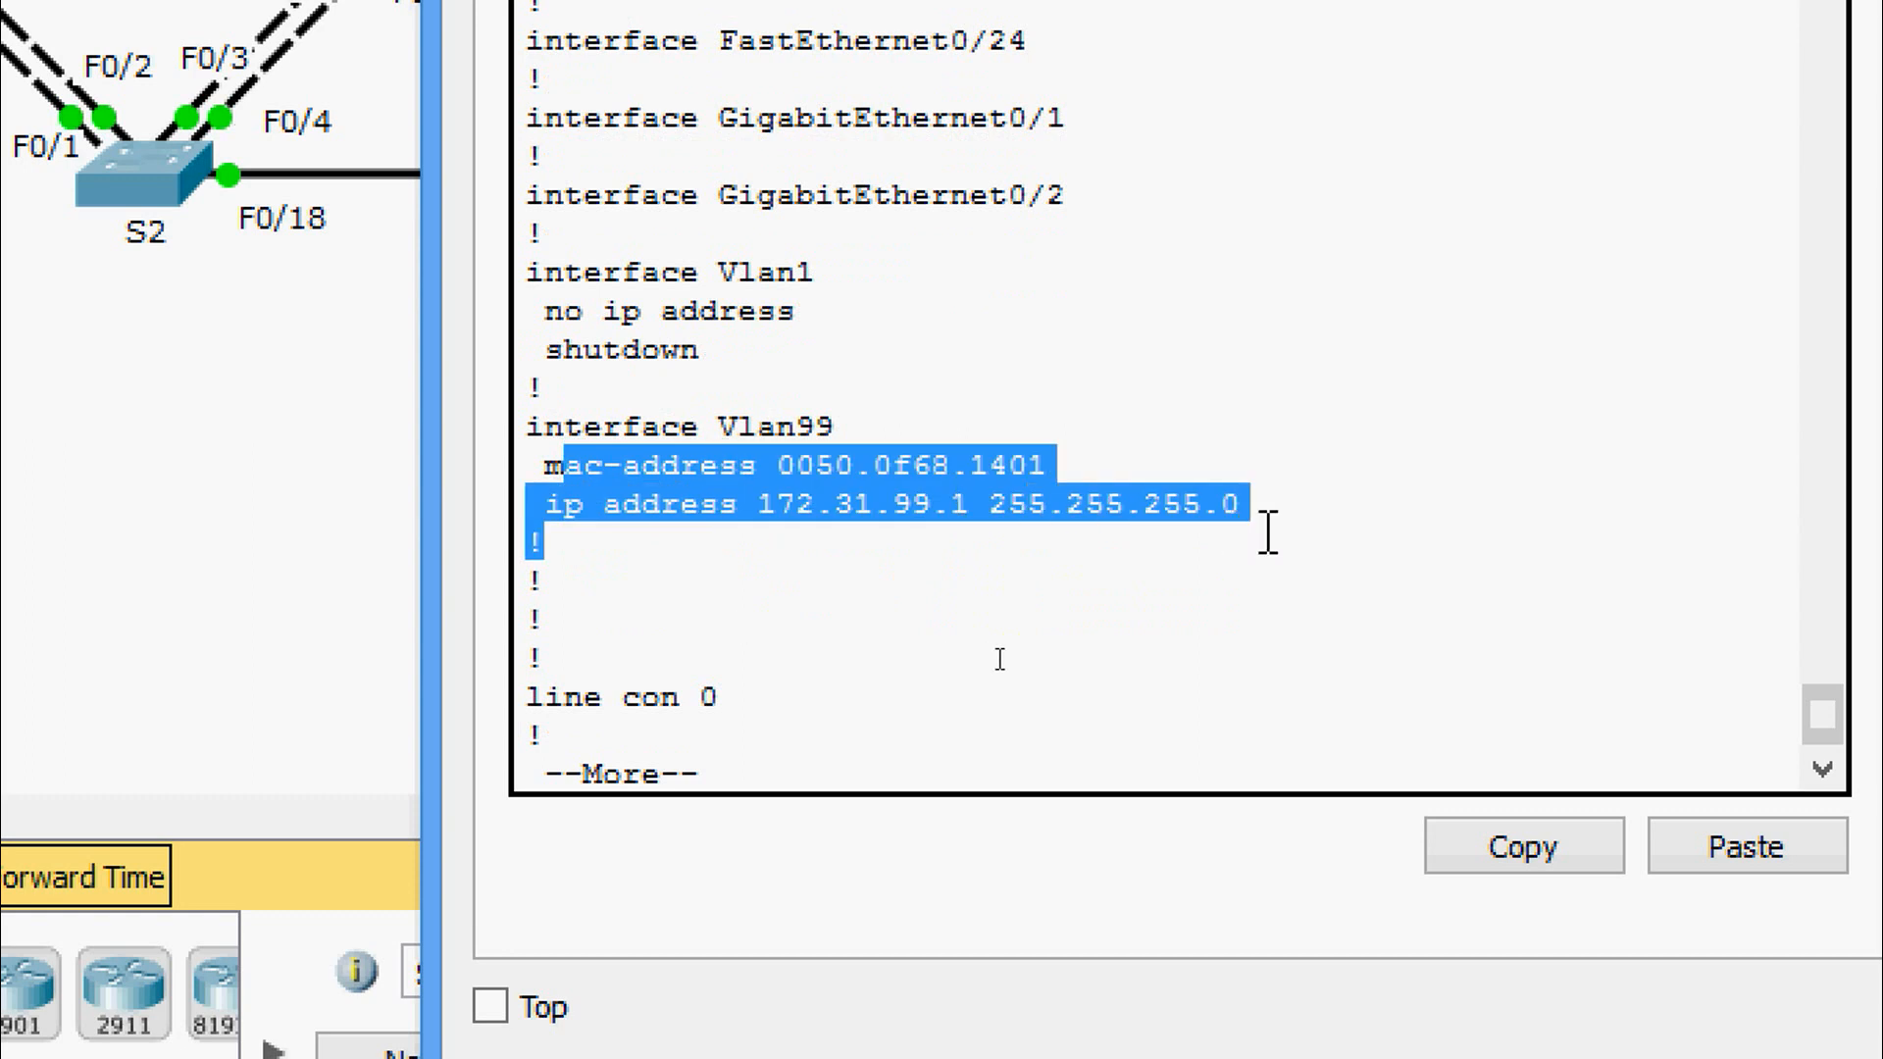
Page to the end of S1's running configuration and close S1's device window.
key(Return)
key(Return)
key(Return)
key(Return)
key(Return)
key(Return)
key(Return)
key(Return)
key(Return)
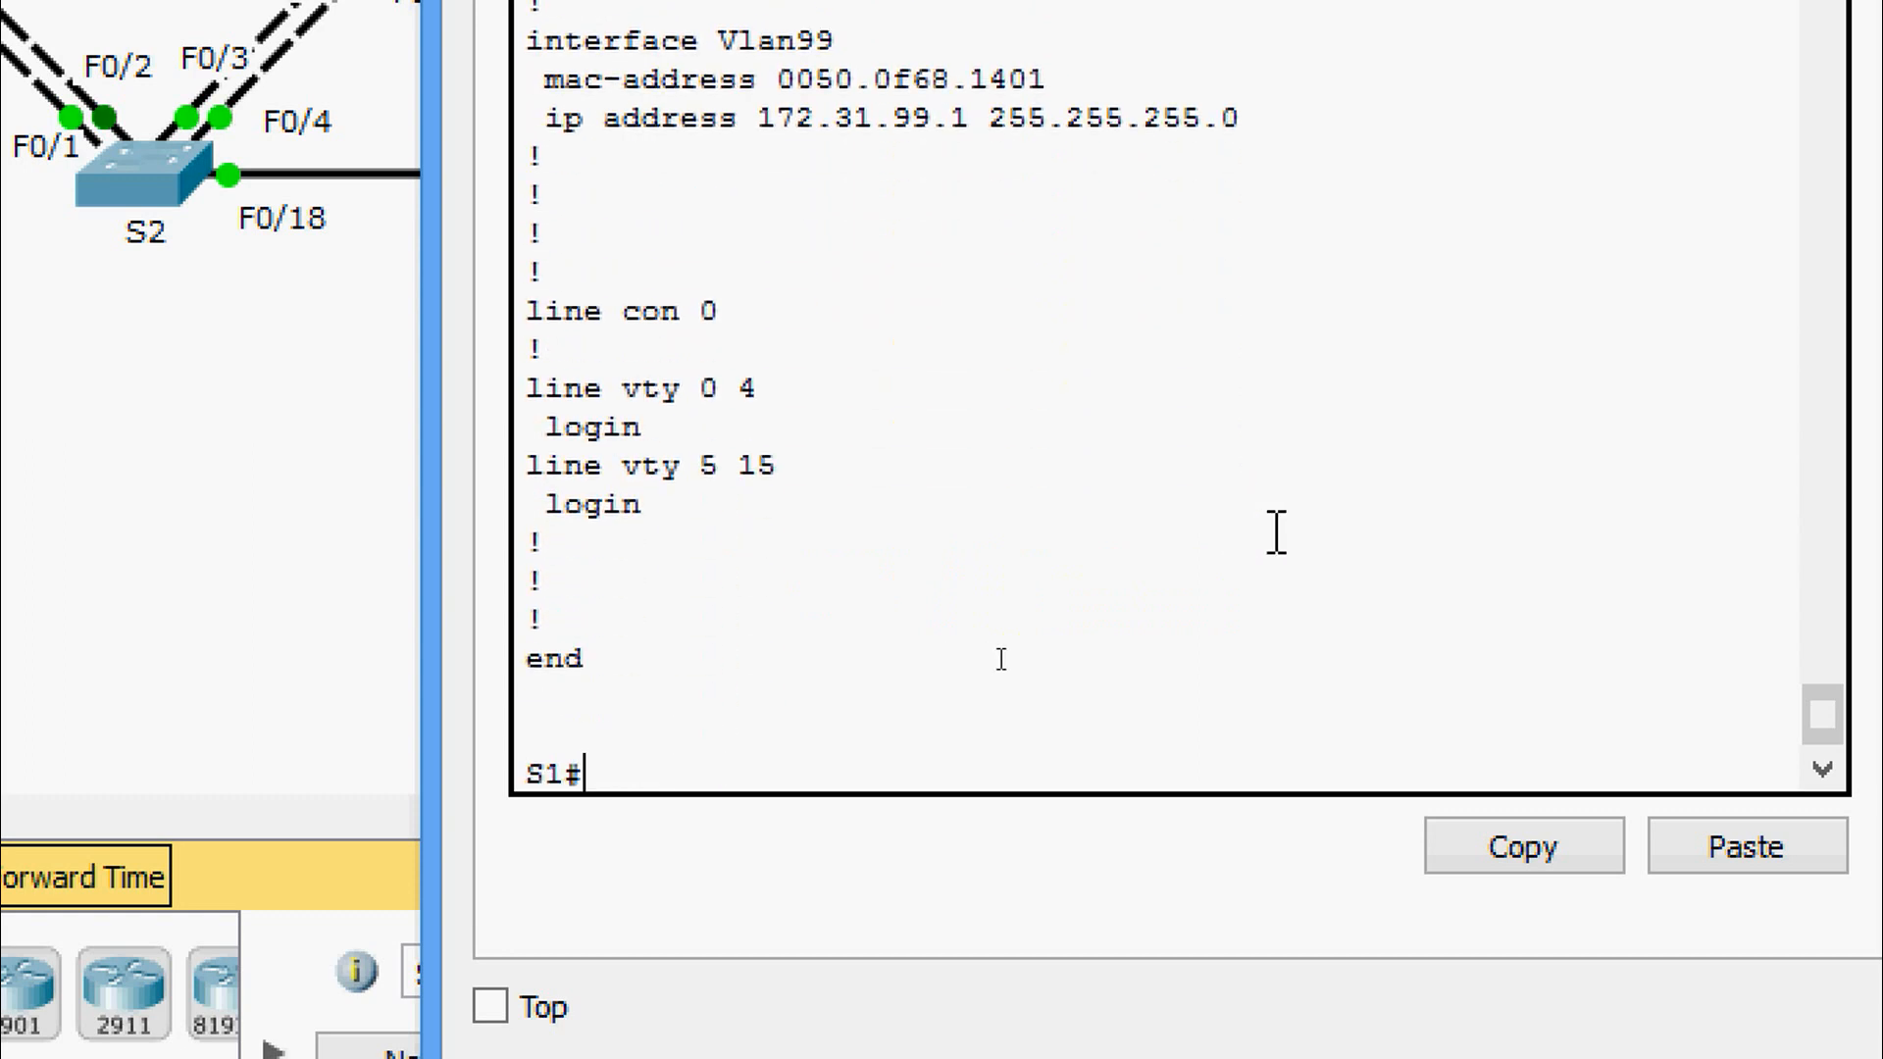
key(Return)
key(Return)
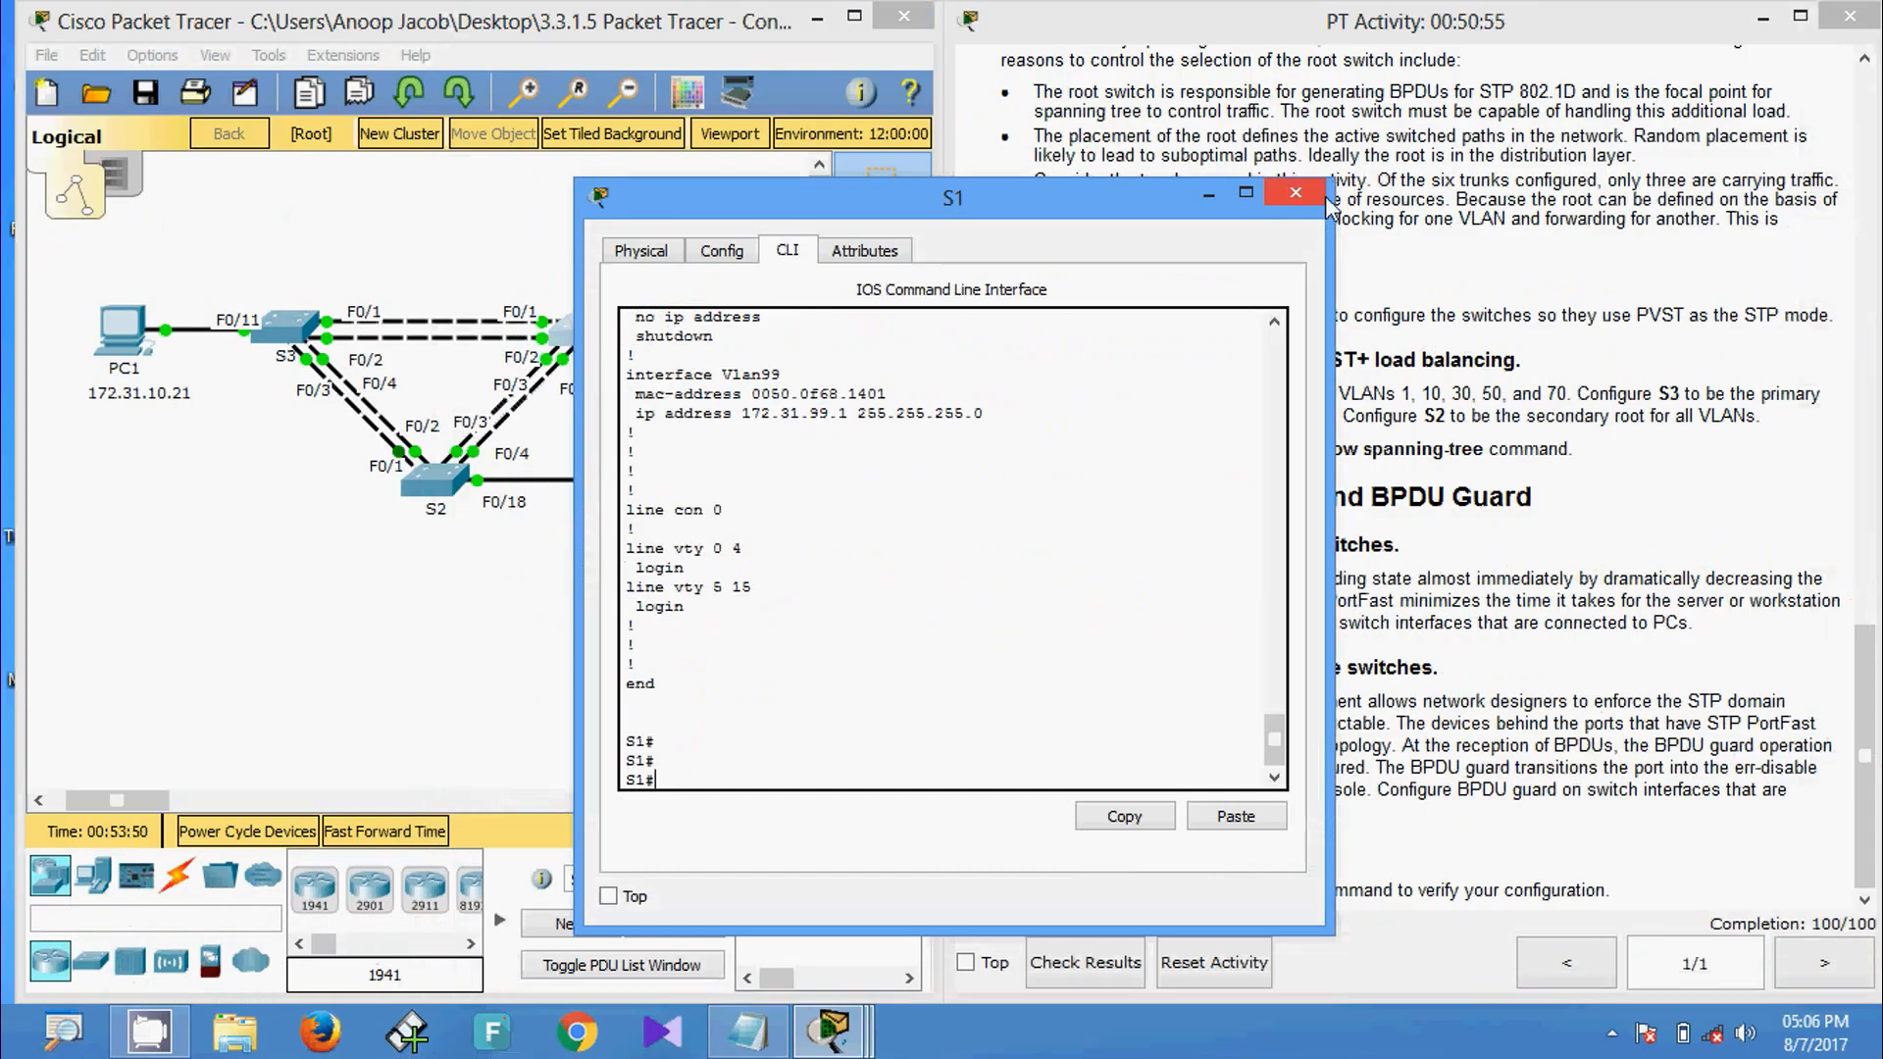
click(1320, 194)
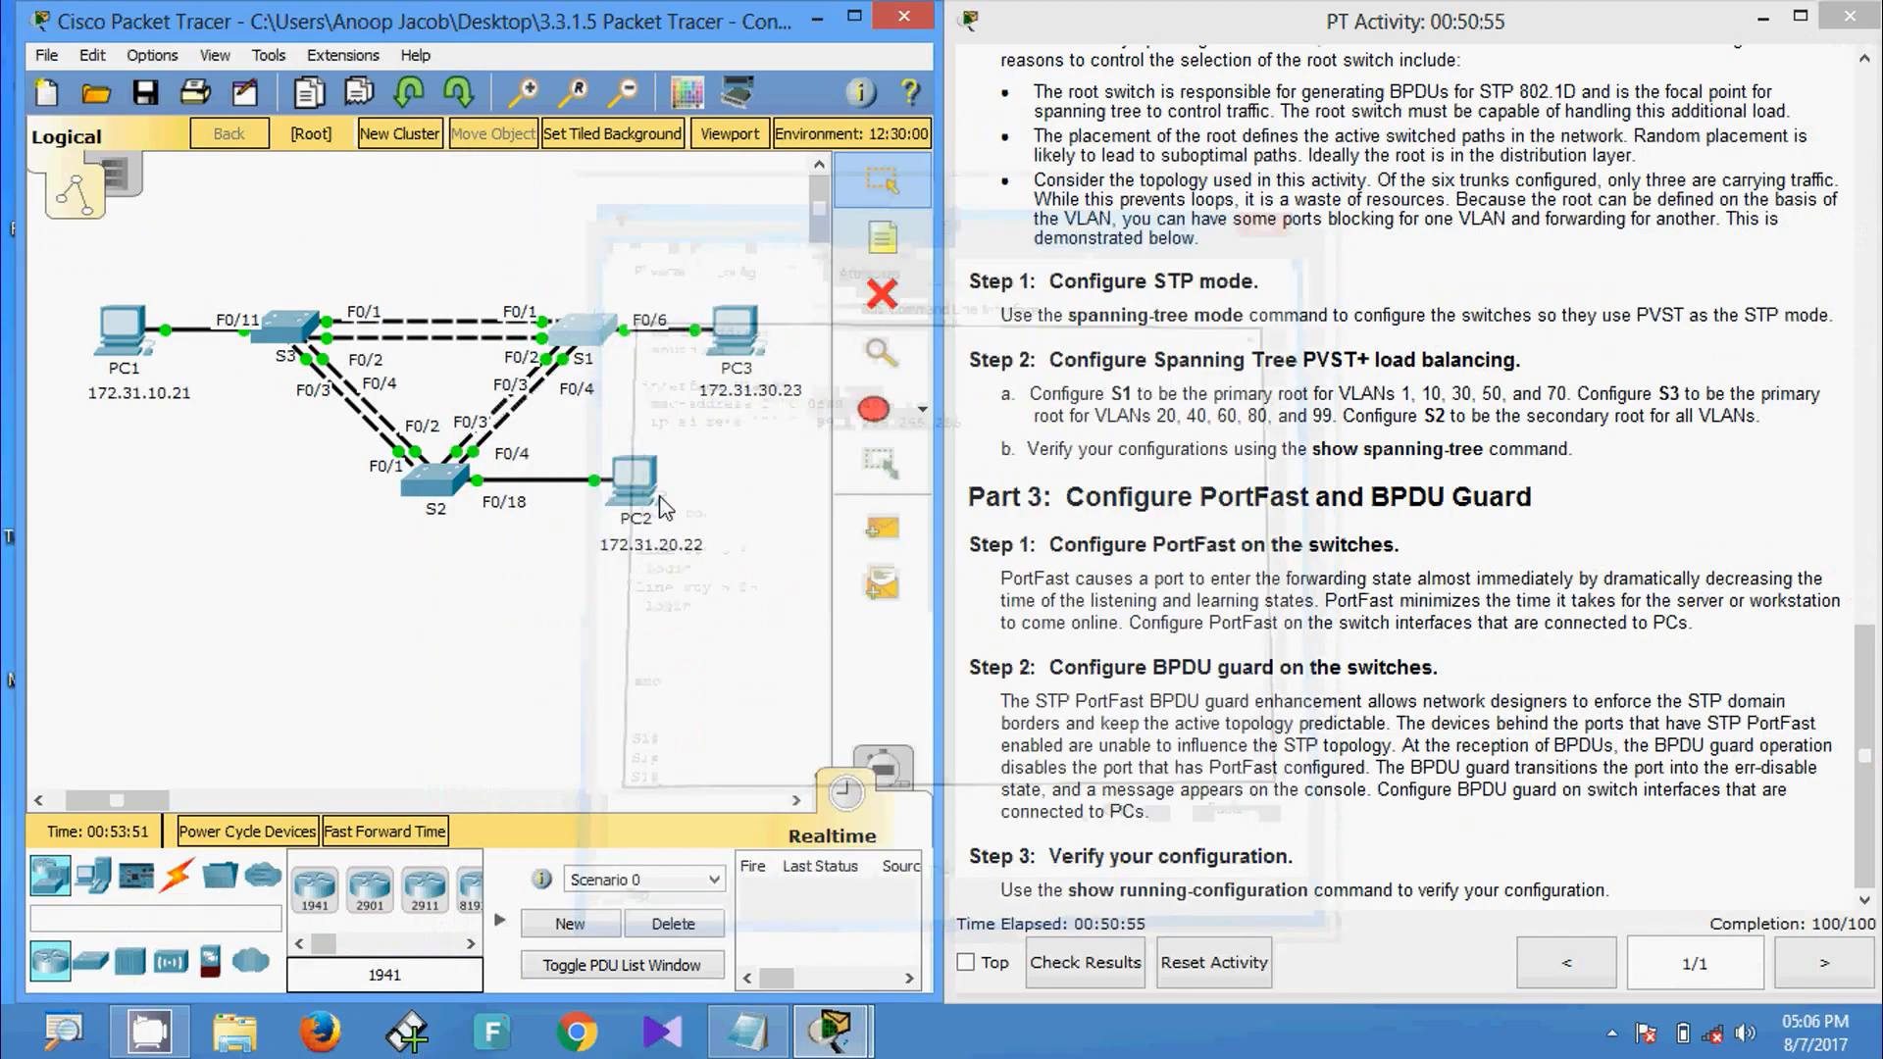
Open S2's command line, return to privileged EXEC mode and run show running-config.
click(432, 479)
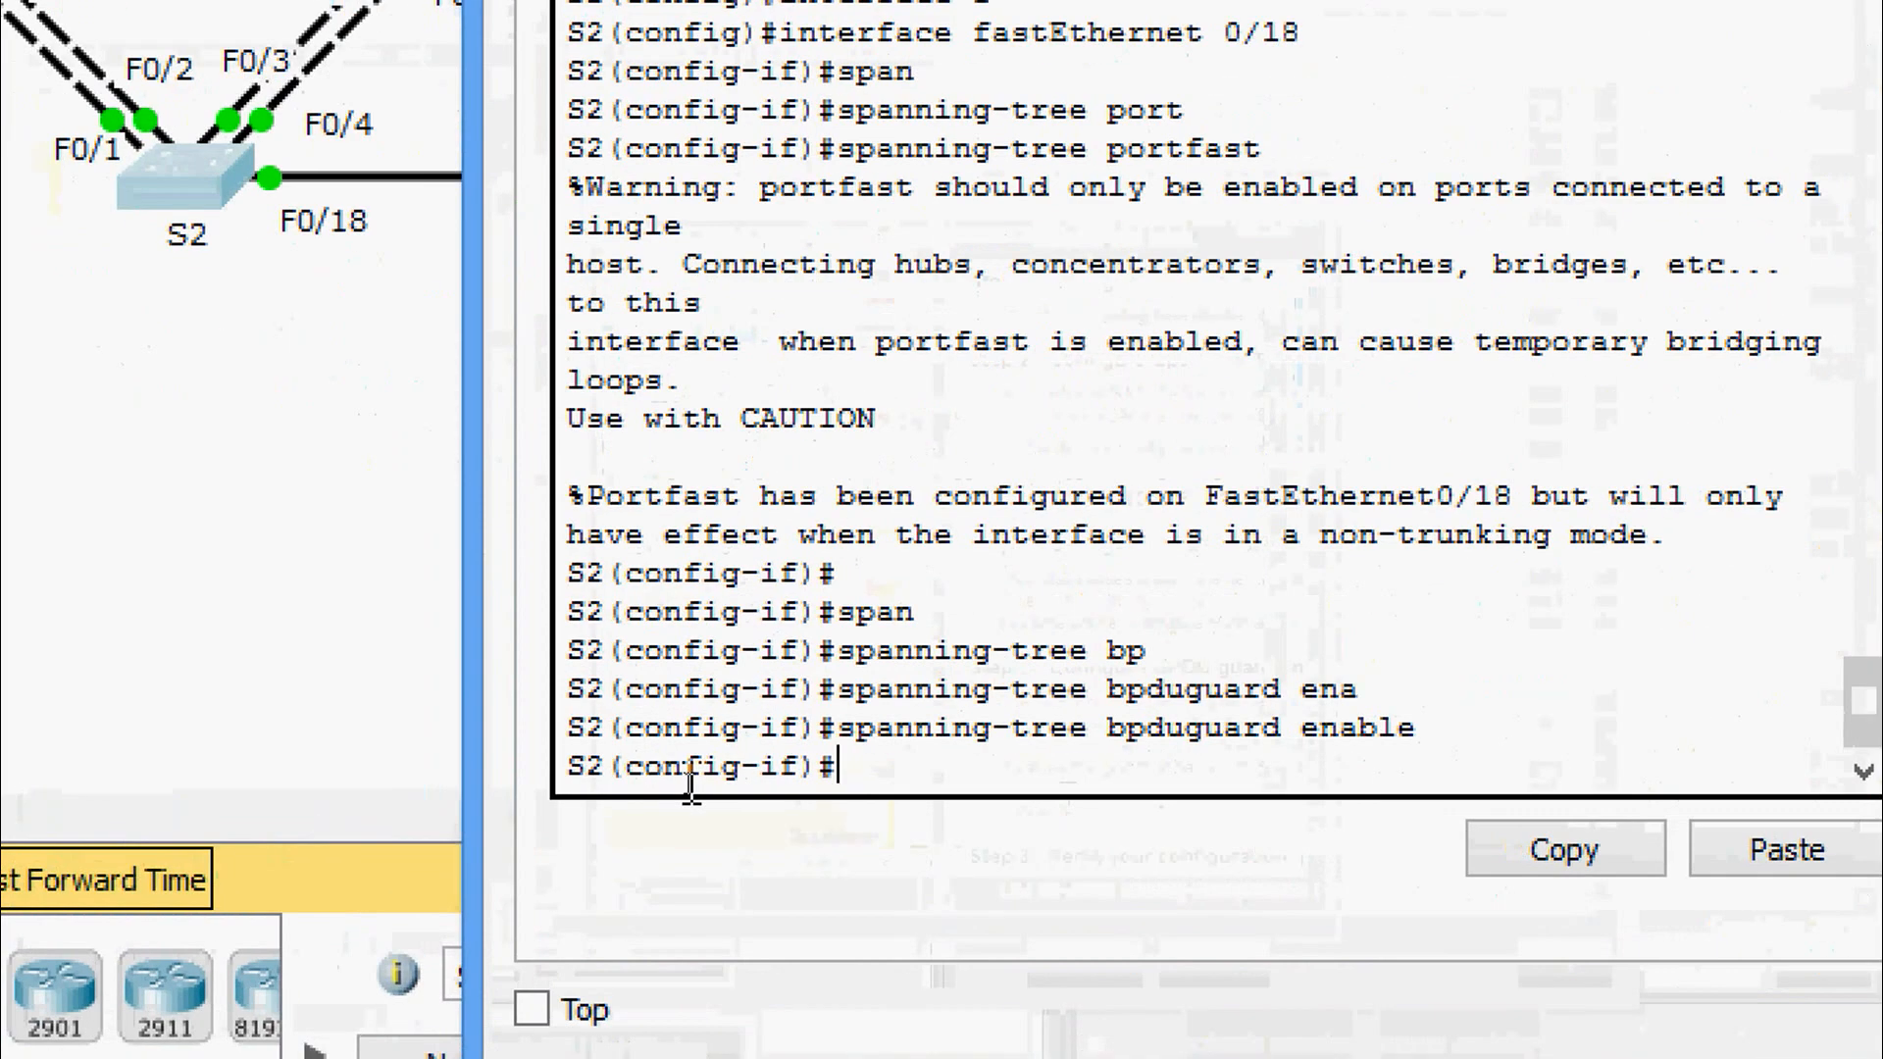
key(ctrl+z)
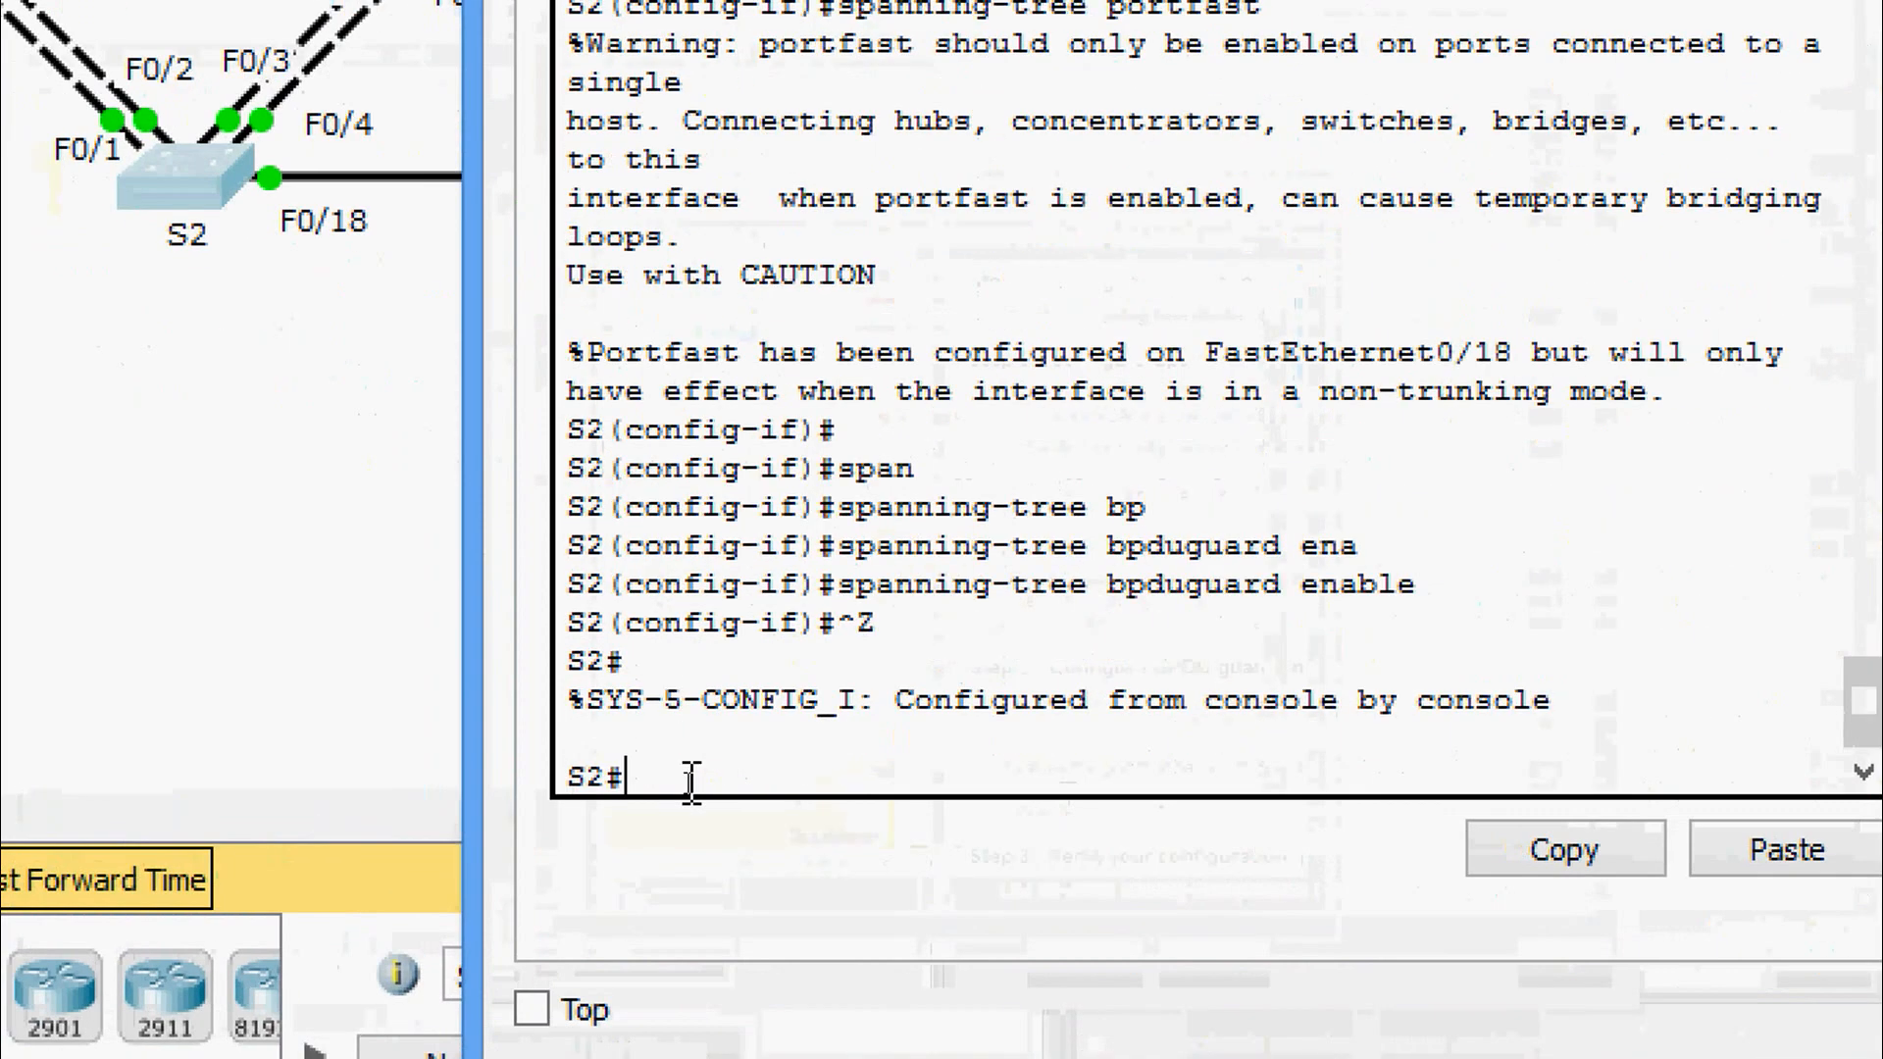
key(Return)
text(sh)
key(Tab)
text(r)
key(Tab)
key(Return)
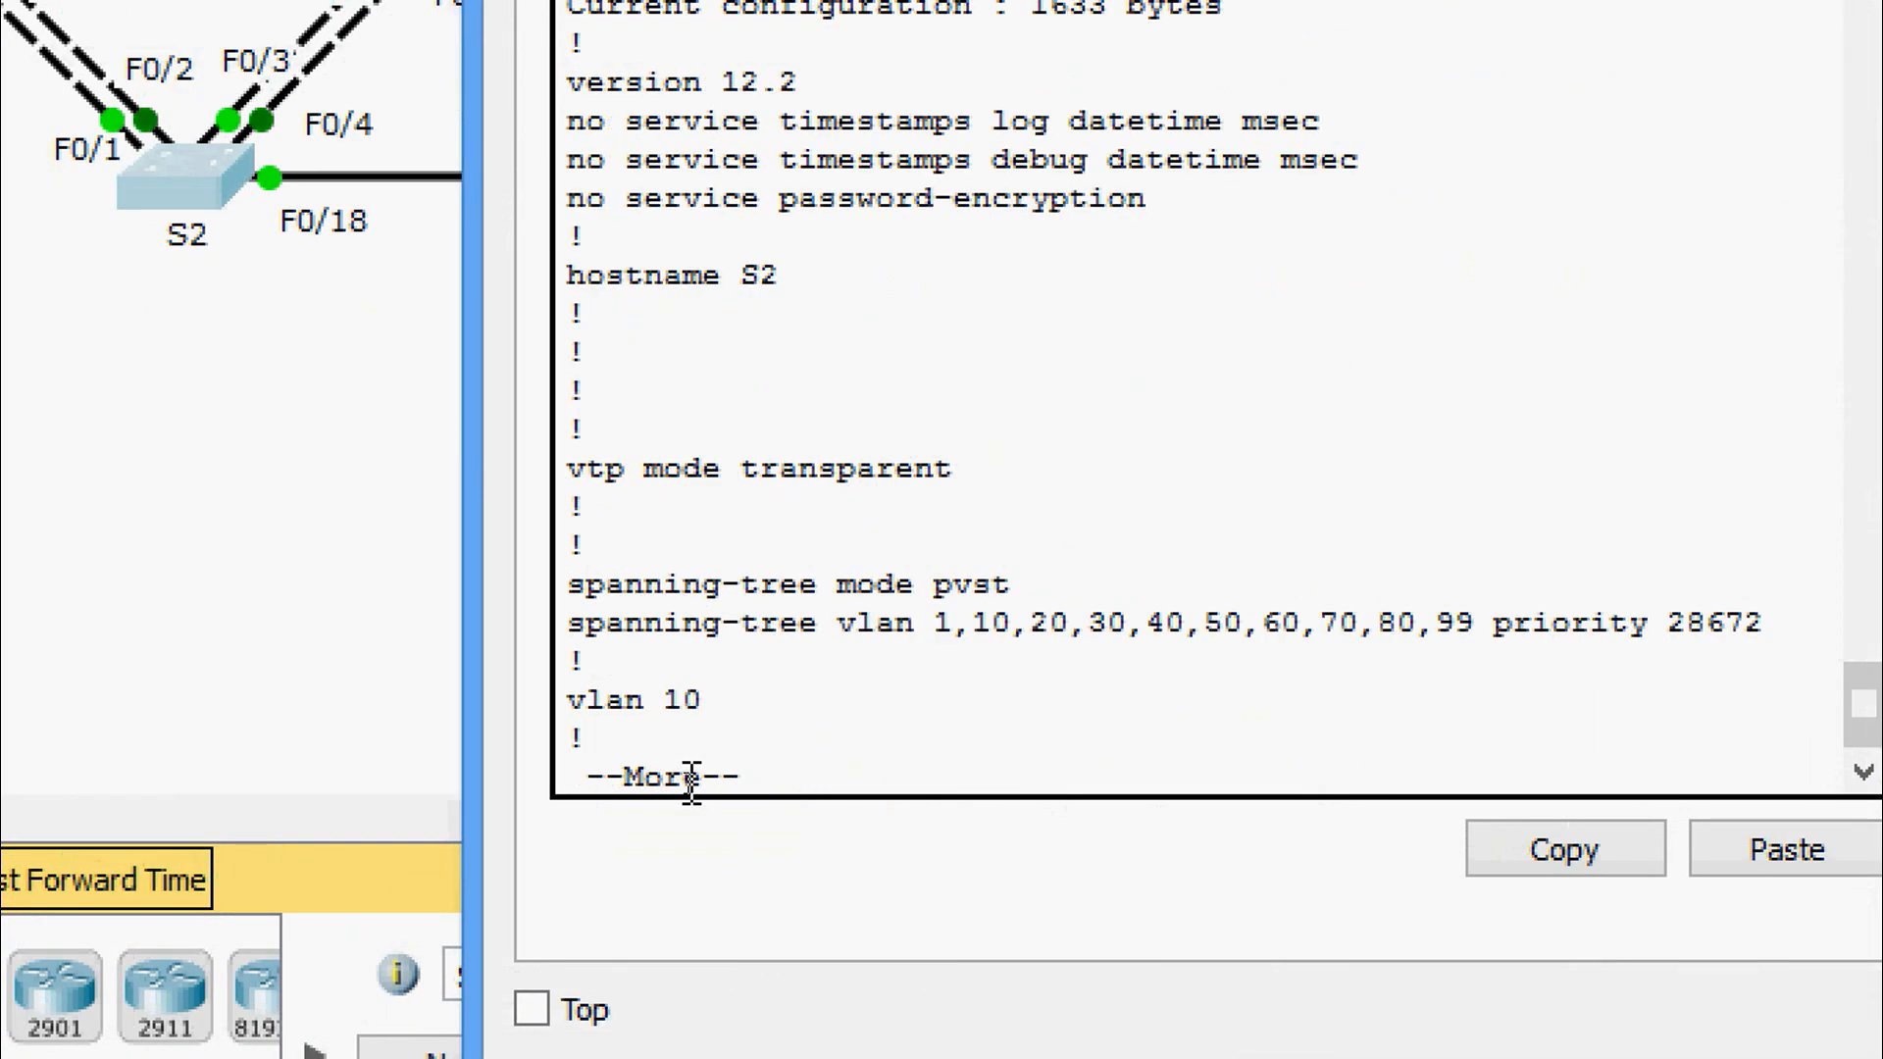
Examine the spanning-tree VLAN priority in S2's running configuration and page through its VLAN list.
drag(827, 642, 1521, 722)
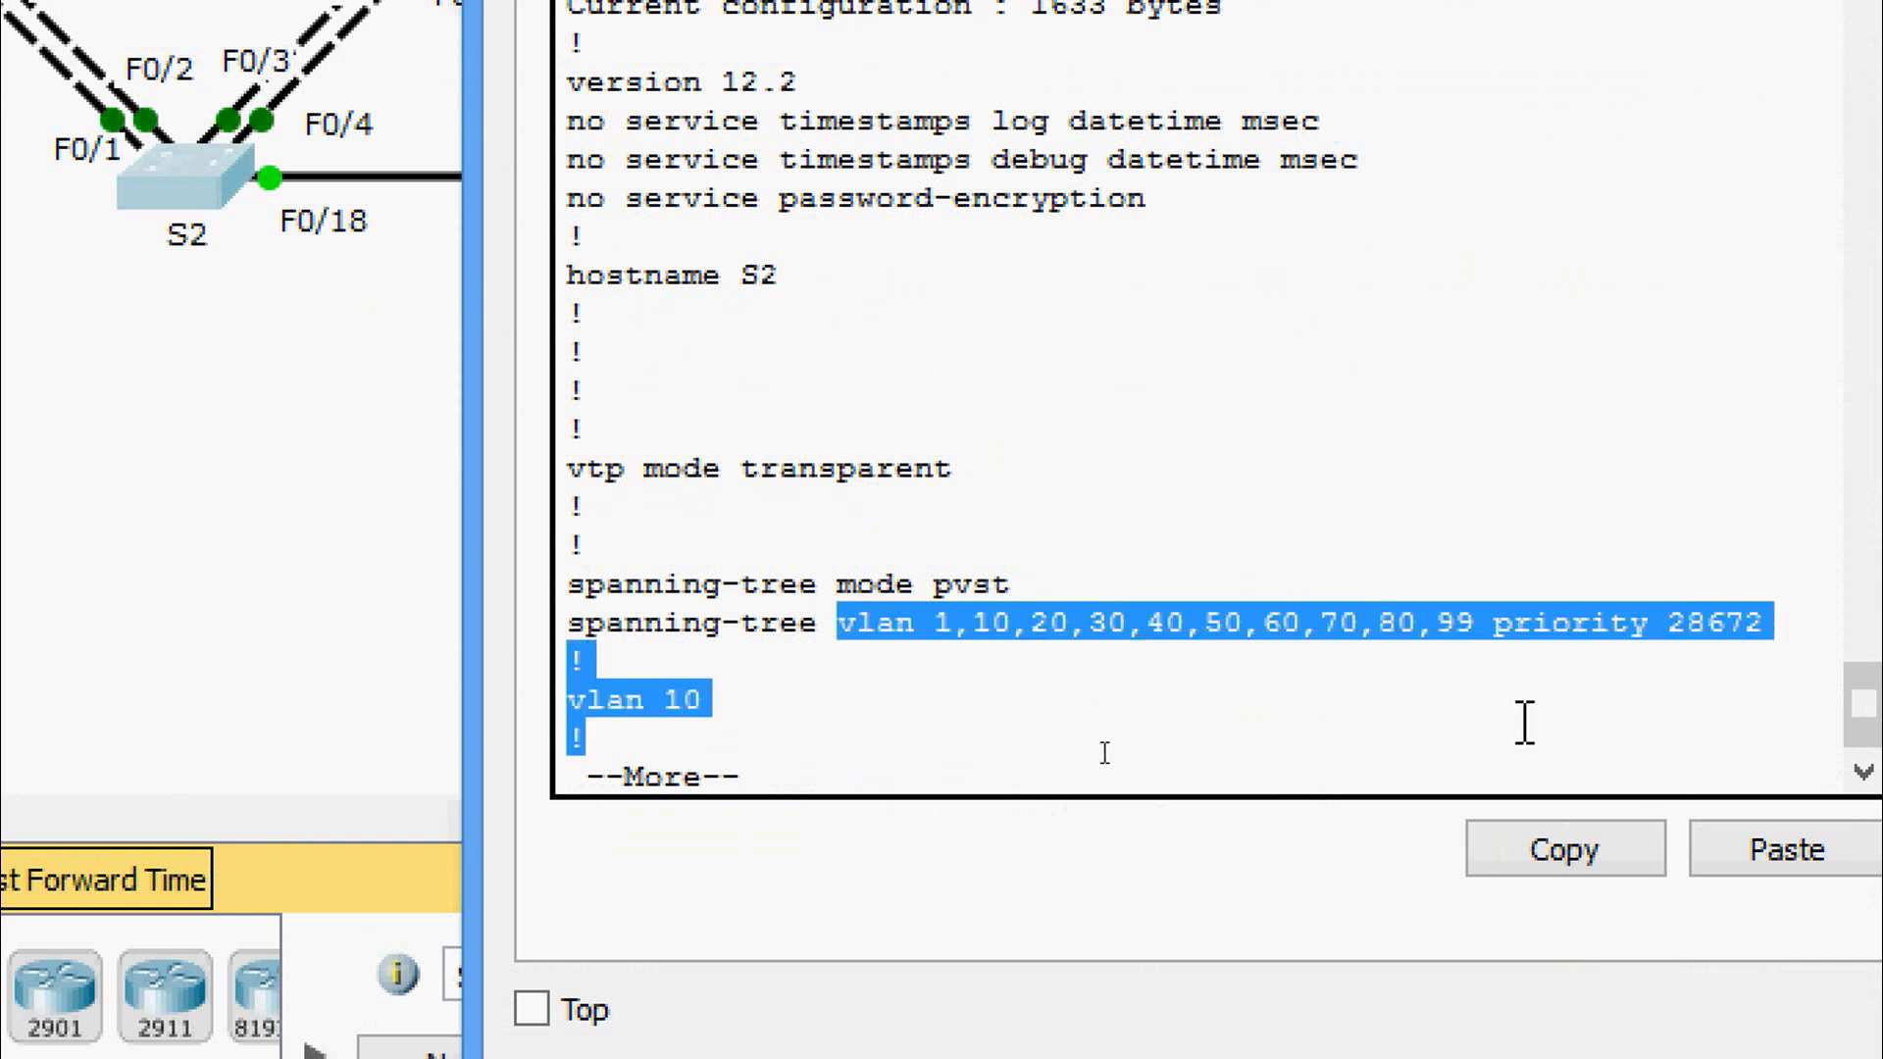
key(Return)
key(Return)
key(Return)
key(Return)
key(Return)
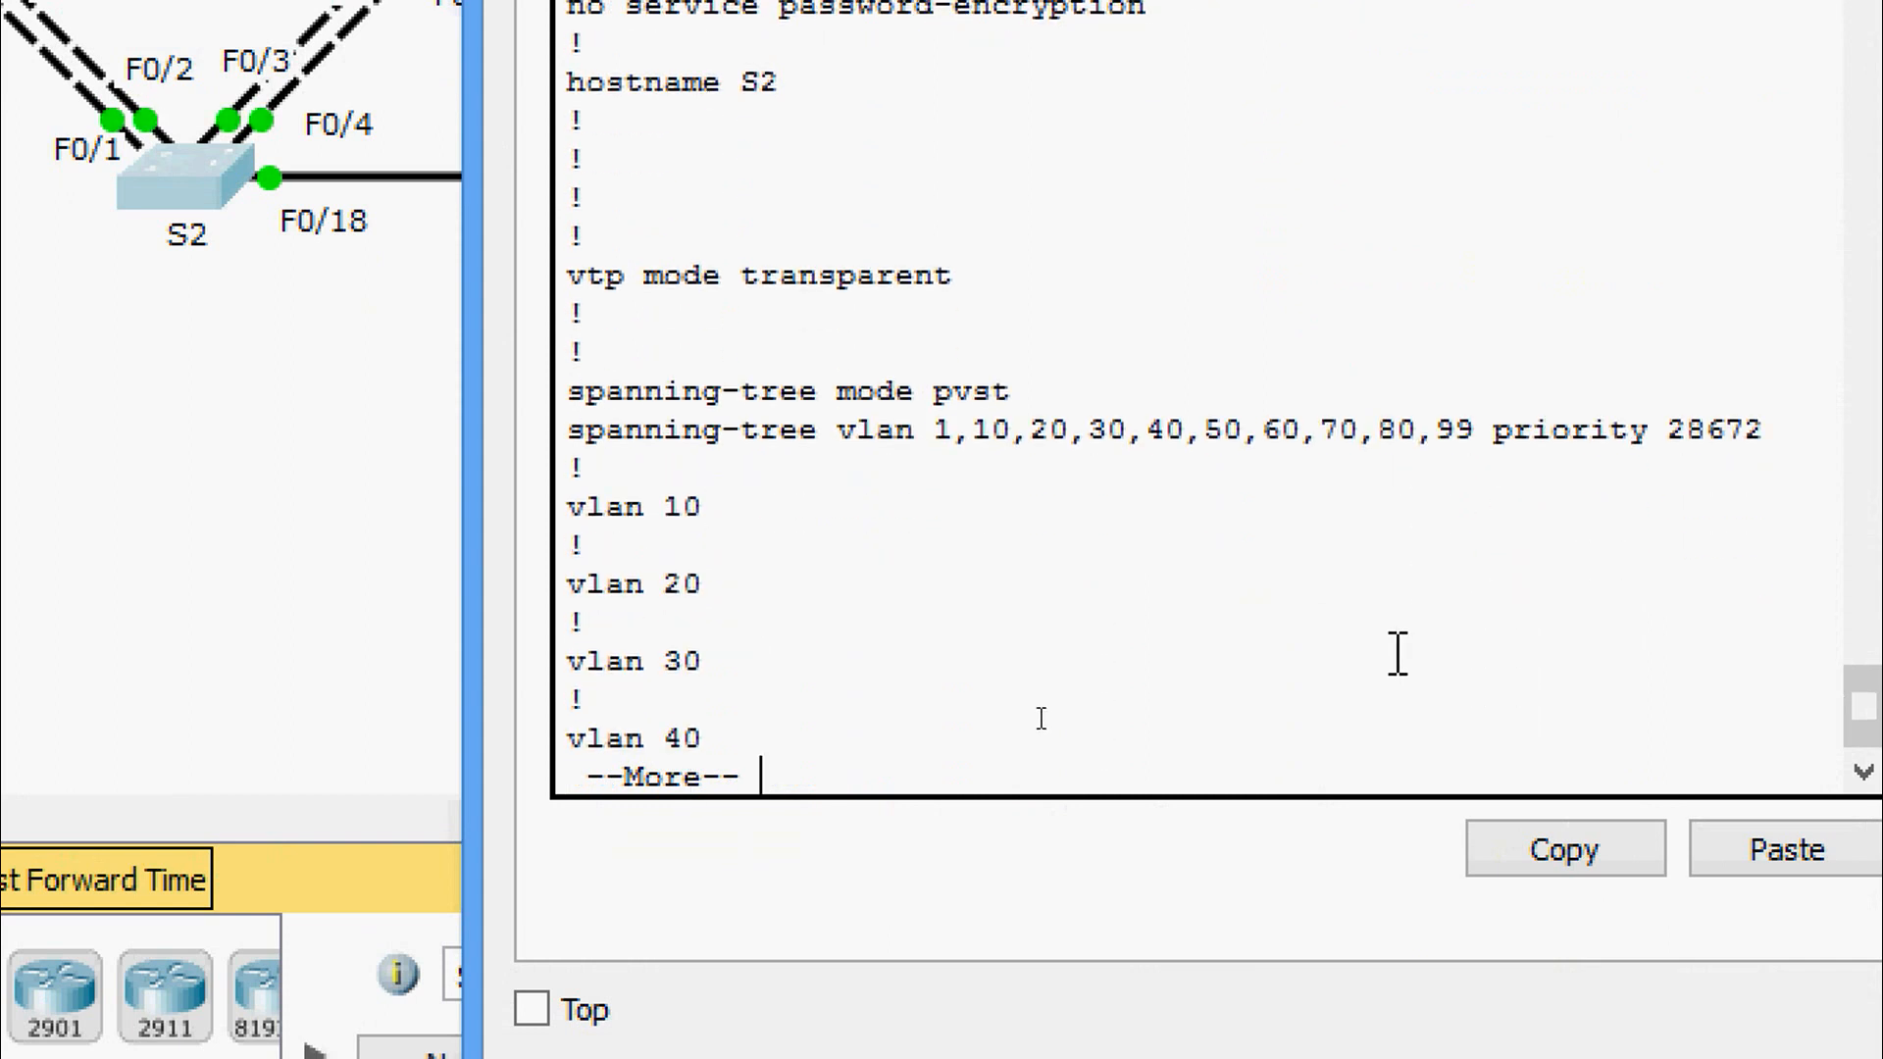
key(Return)
key(Return)
key(Return)
key(Return)
key(Return)
key(Return)
key(Return)
key(Return)
key(Return)
key(Return)
key(Return)
key(Return)
key(Return)
key(Return)
key(Return)
key(Return)
key(Return)
key(Return)
key(Return)
key(Return)
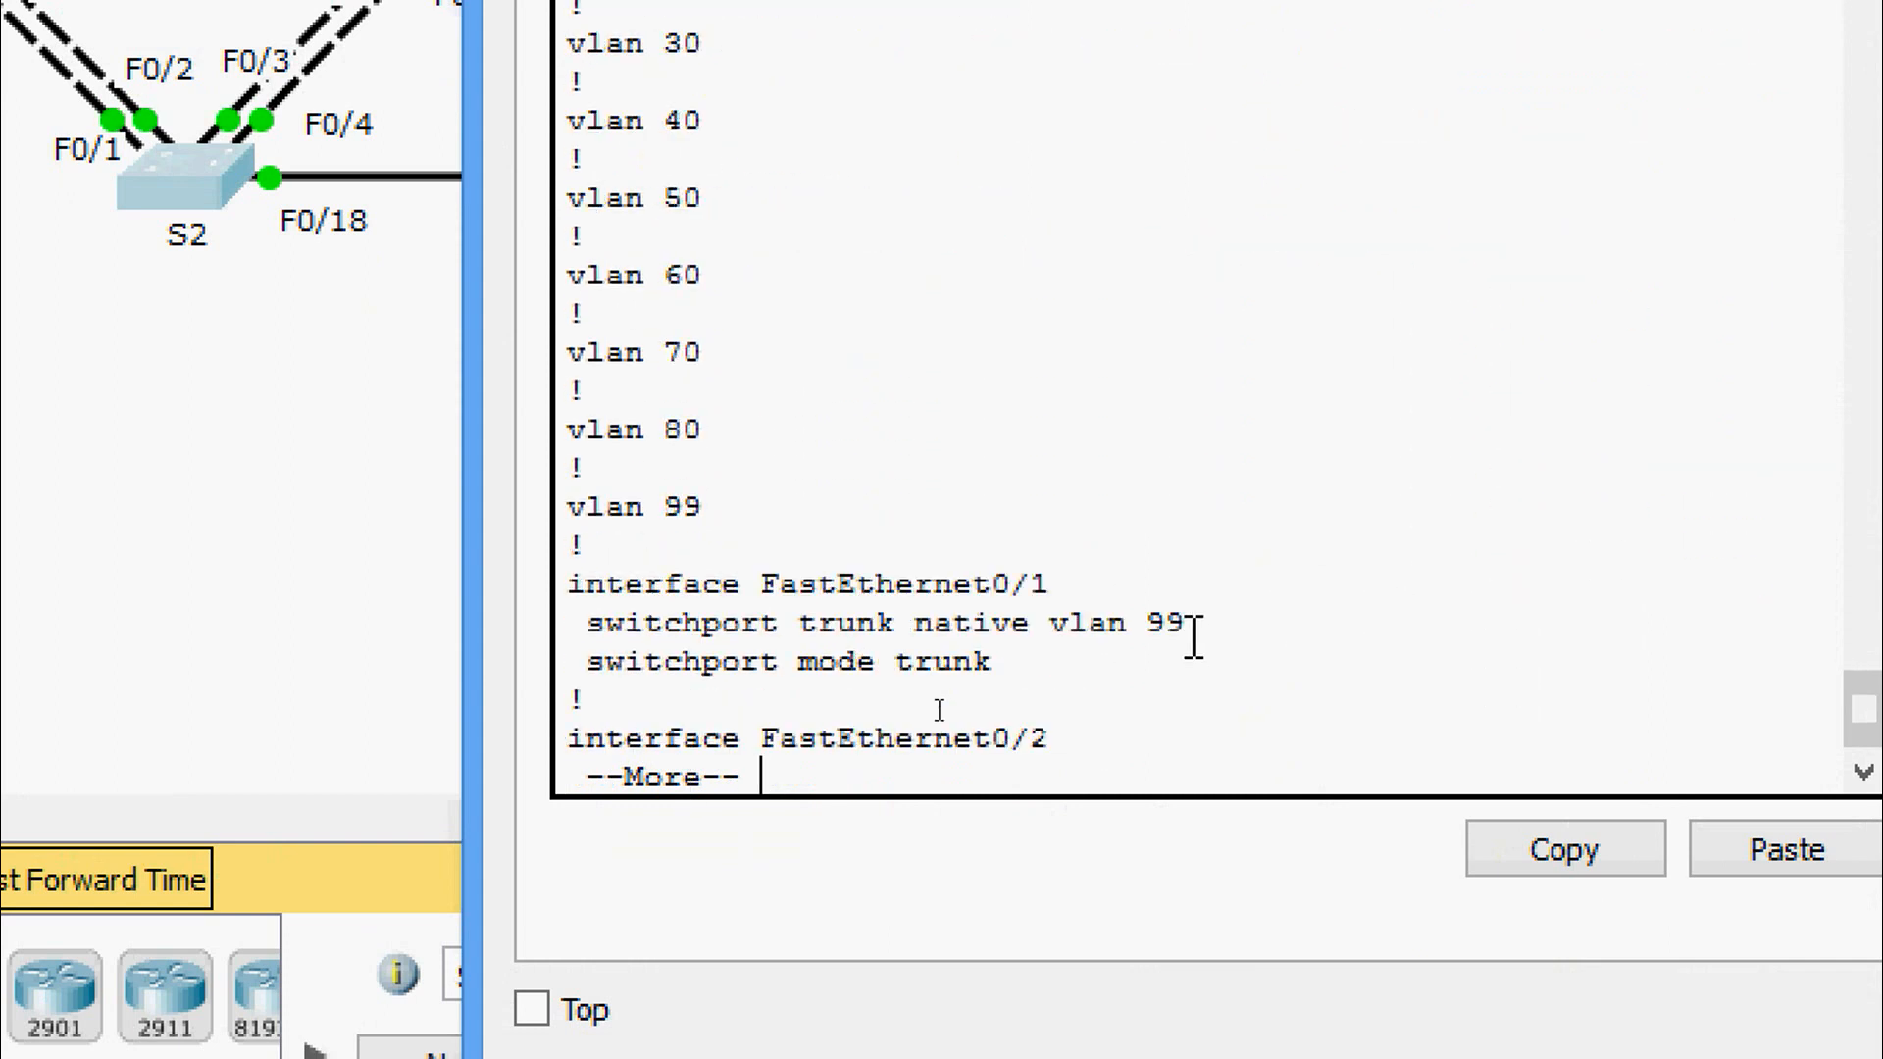
Continue through S2's running configuration and examine the trunk settings of FastEthernet 0/1 to 0/4.
key(Return)
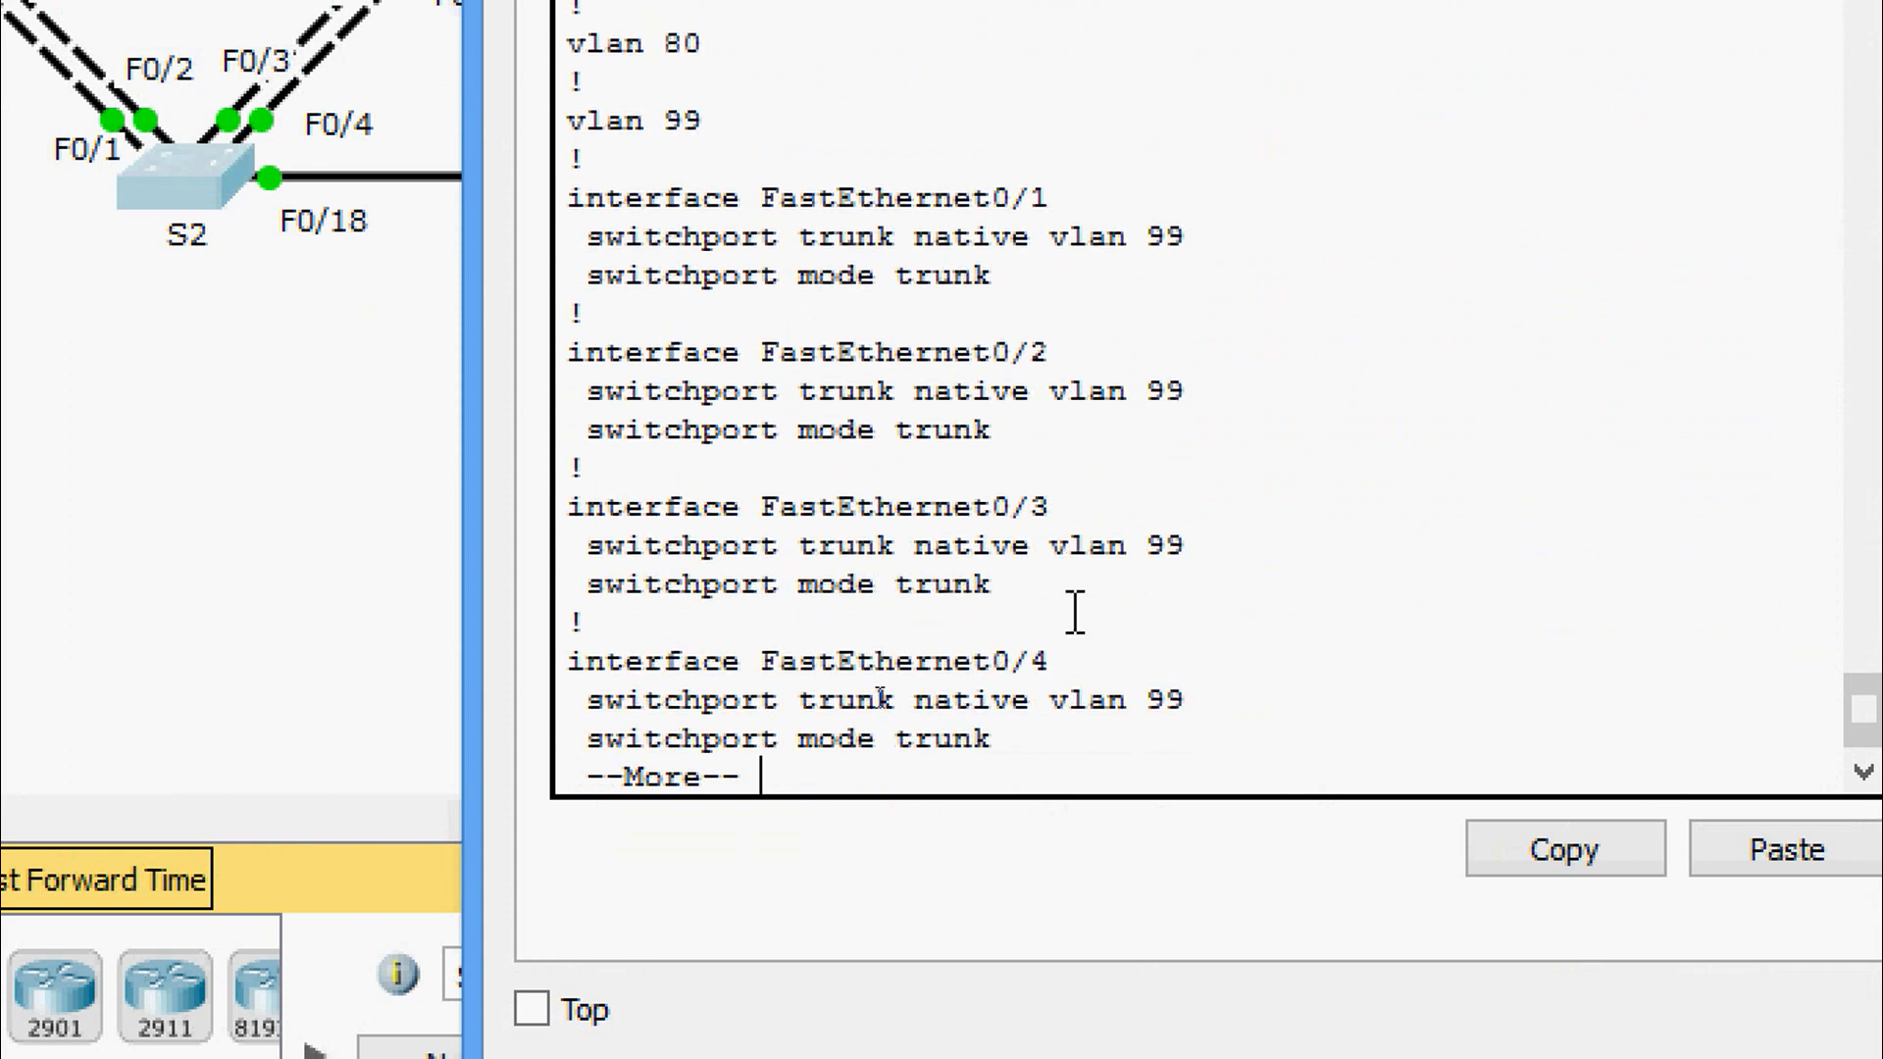
key(Return)
key(Return)
key(Return)
key(Return)
key(Return)
key(Return)
key(Return)
key(Return)
key(Return)
key(Return)
key(Return)
key(Return)
key(Return)
key(Return)
key(Return)
key(Return)
key(Return)
key(Return)
key(Return)
key(Return)
key(Return)
key(Return)
key(Return)
key(Return)
key(Return)
key(Return)
key(Return)
key(Return)
key(Return)
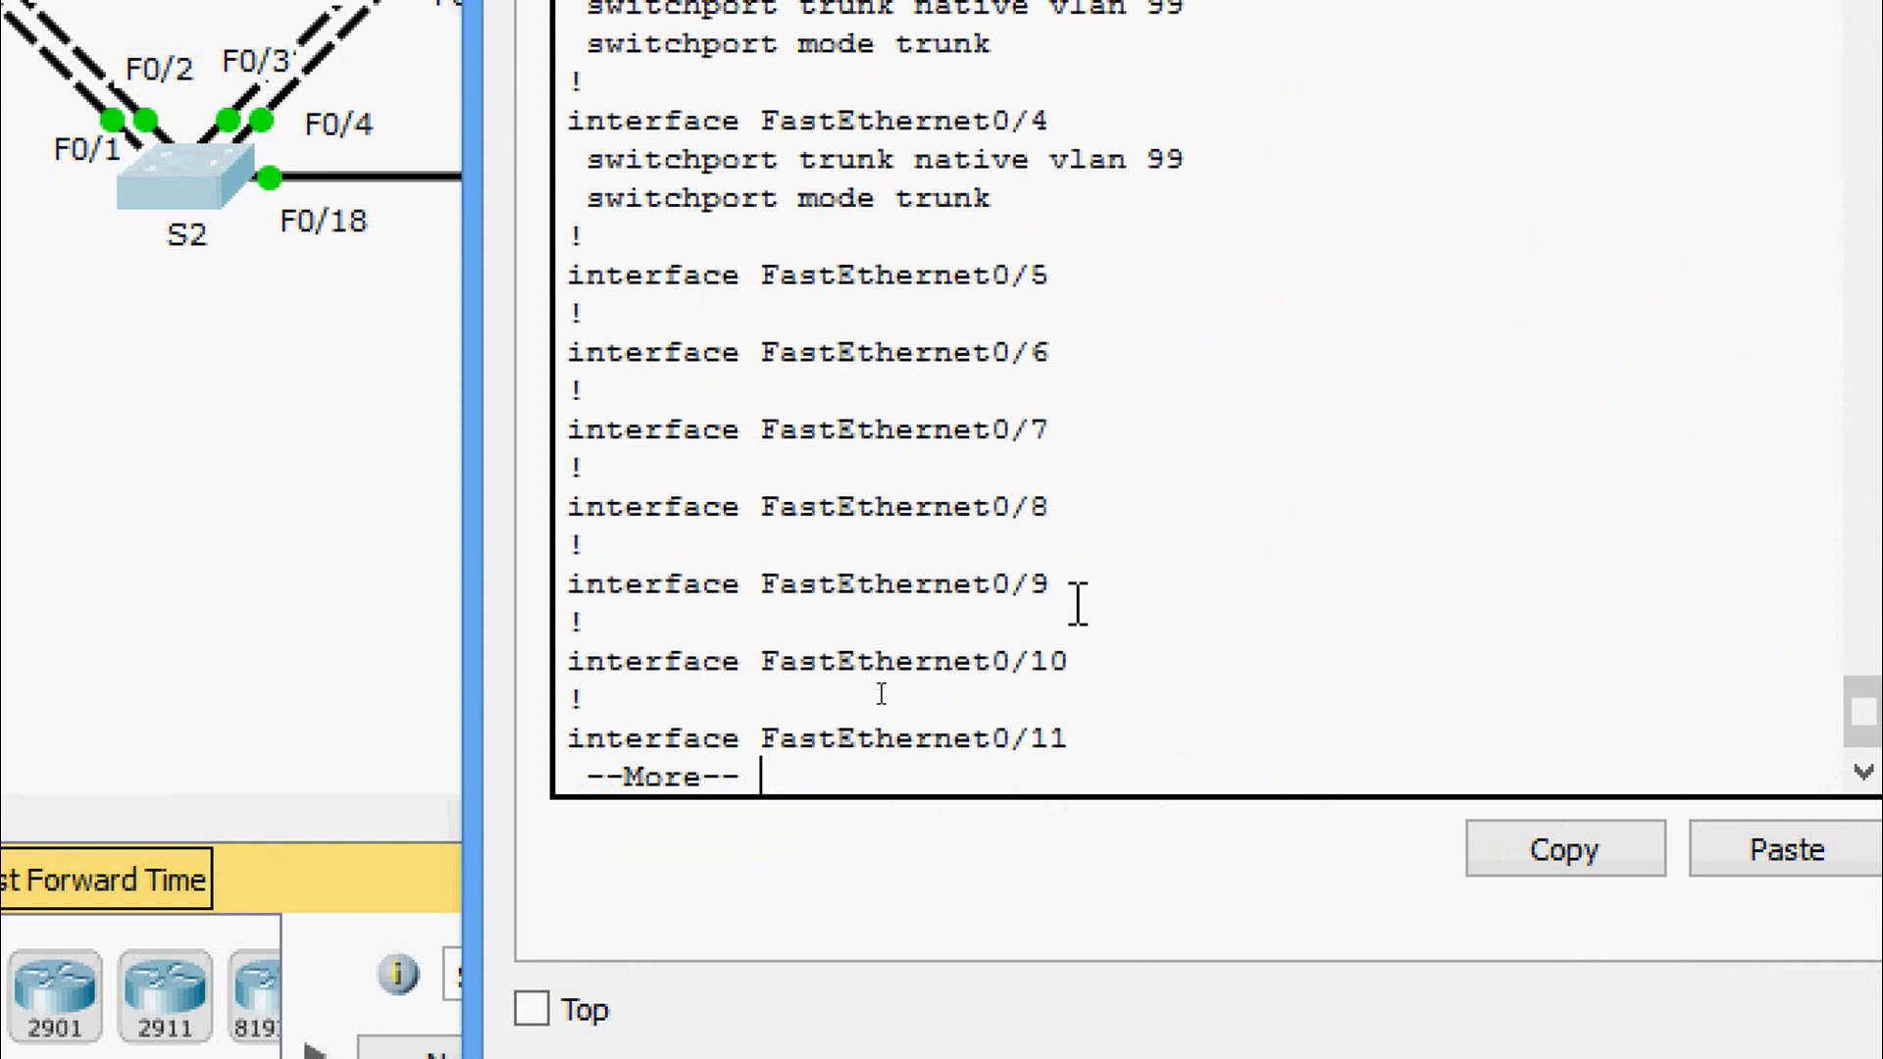
Page on to FastEthernet 0/18 on S2 and examine its access VLAN, PortFast and BPDU guard settings.
key(Return)
key(Return)
key(Return)
key(Return)
key(Return)
key(Return)
key(Return)
key(Return)
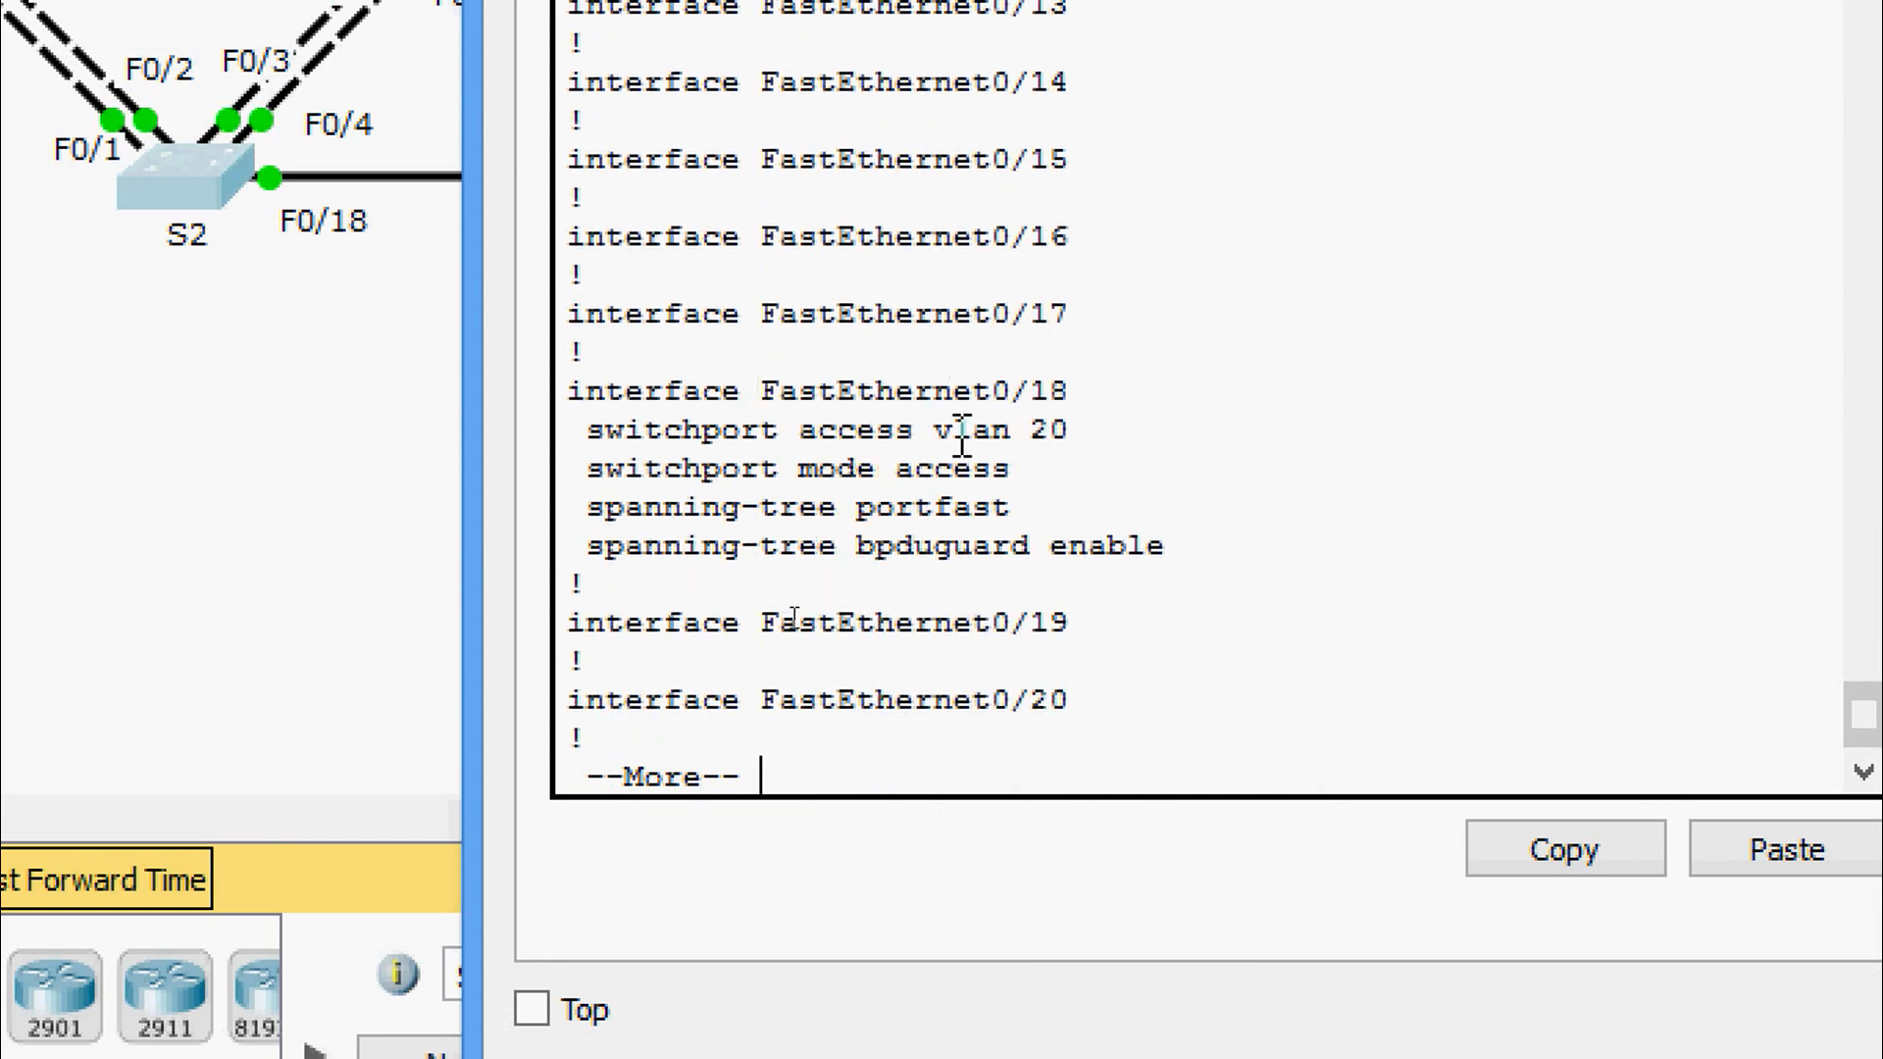
drag(568, 470, 1207, 567)
click(1205, 566)
drag(797, 507, 836, 507)
key(Return)
key(Return)
key(Return)
key(Return)
key(Return)
key(Return)
key(Return)
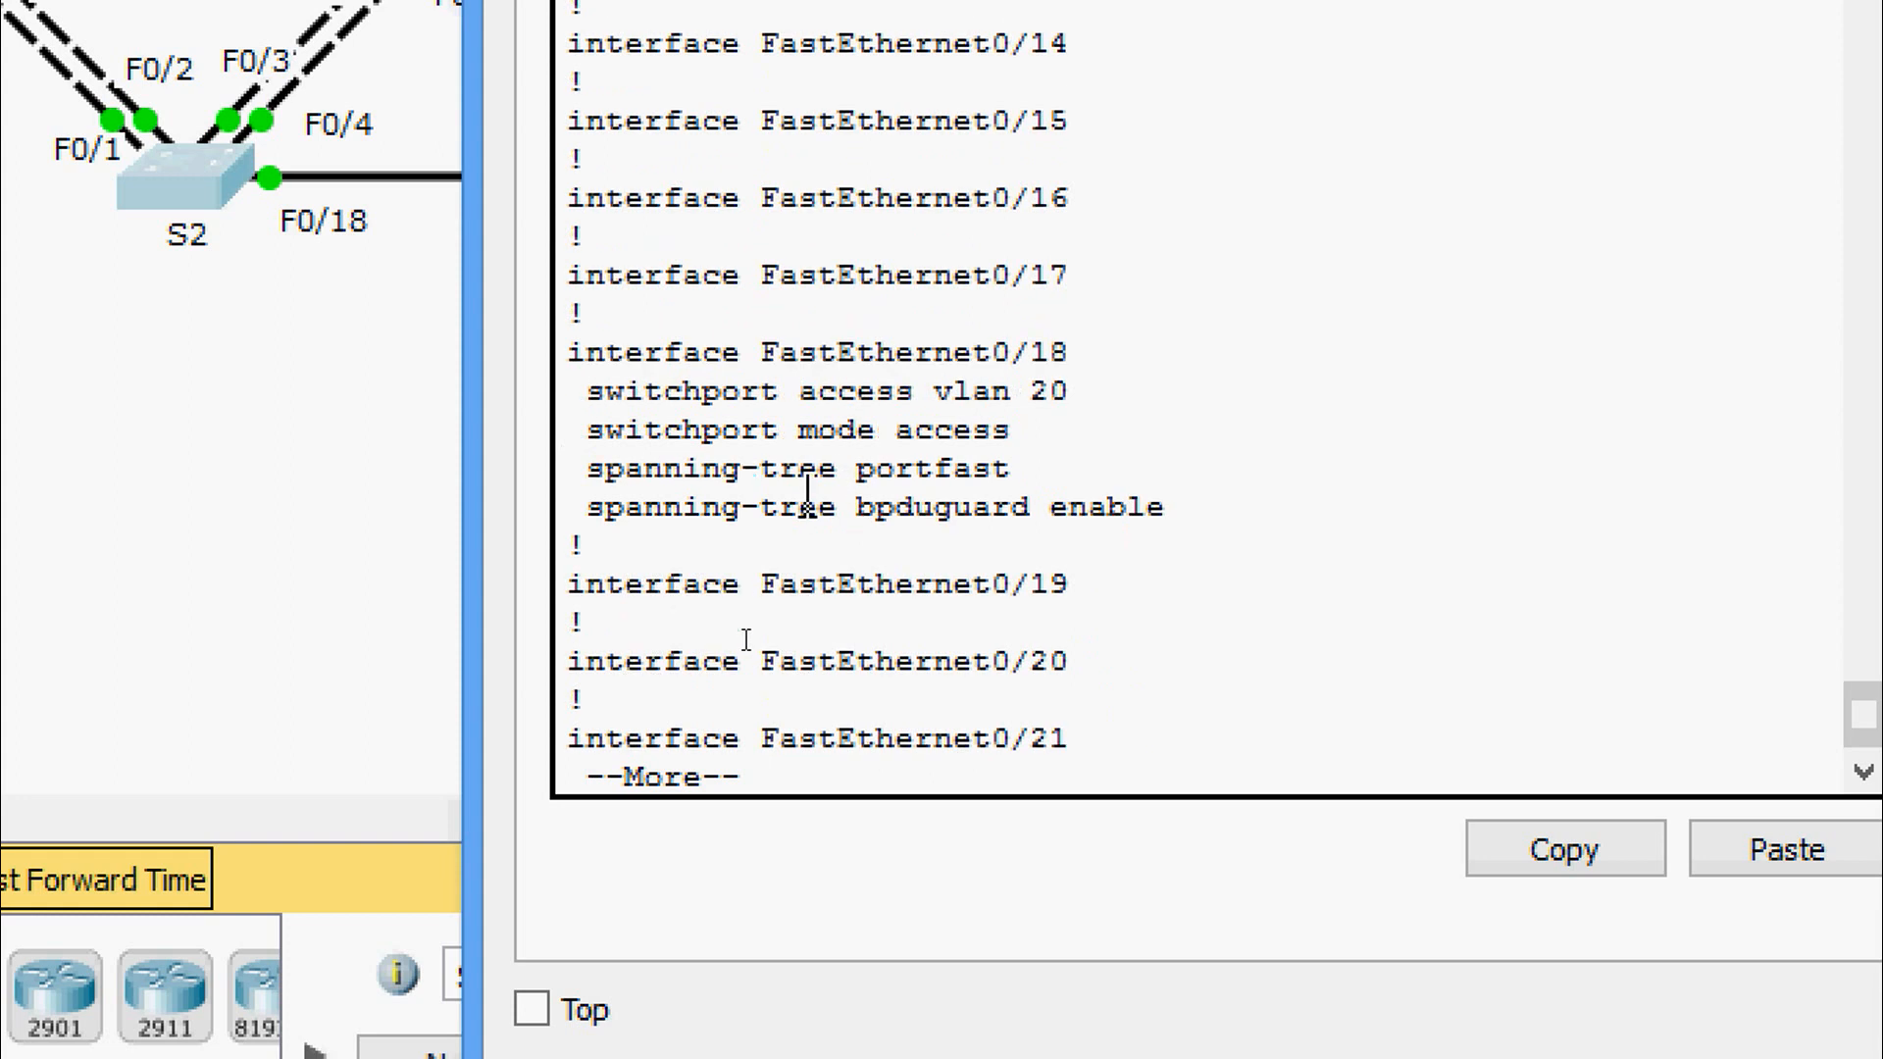
Page through S2's remaining interfaces and examine the IP address settings of interface Vlan99.
key(Return)
key(Return)
key(Return)
key(Return)
key(Return)
key(Return)
key(Return)
key(Return)
key(Return)
key(Return)
key(Return)
key(Return)
key(Return)
key(Return)
key(Return)
key(Return)
key(Return)
key(Return)
key(Return)
key(Return)
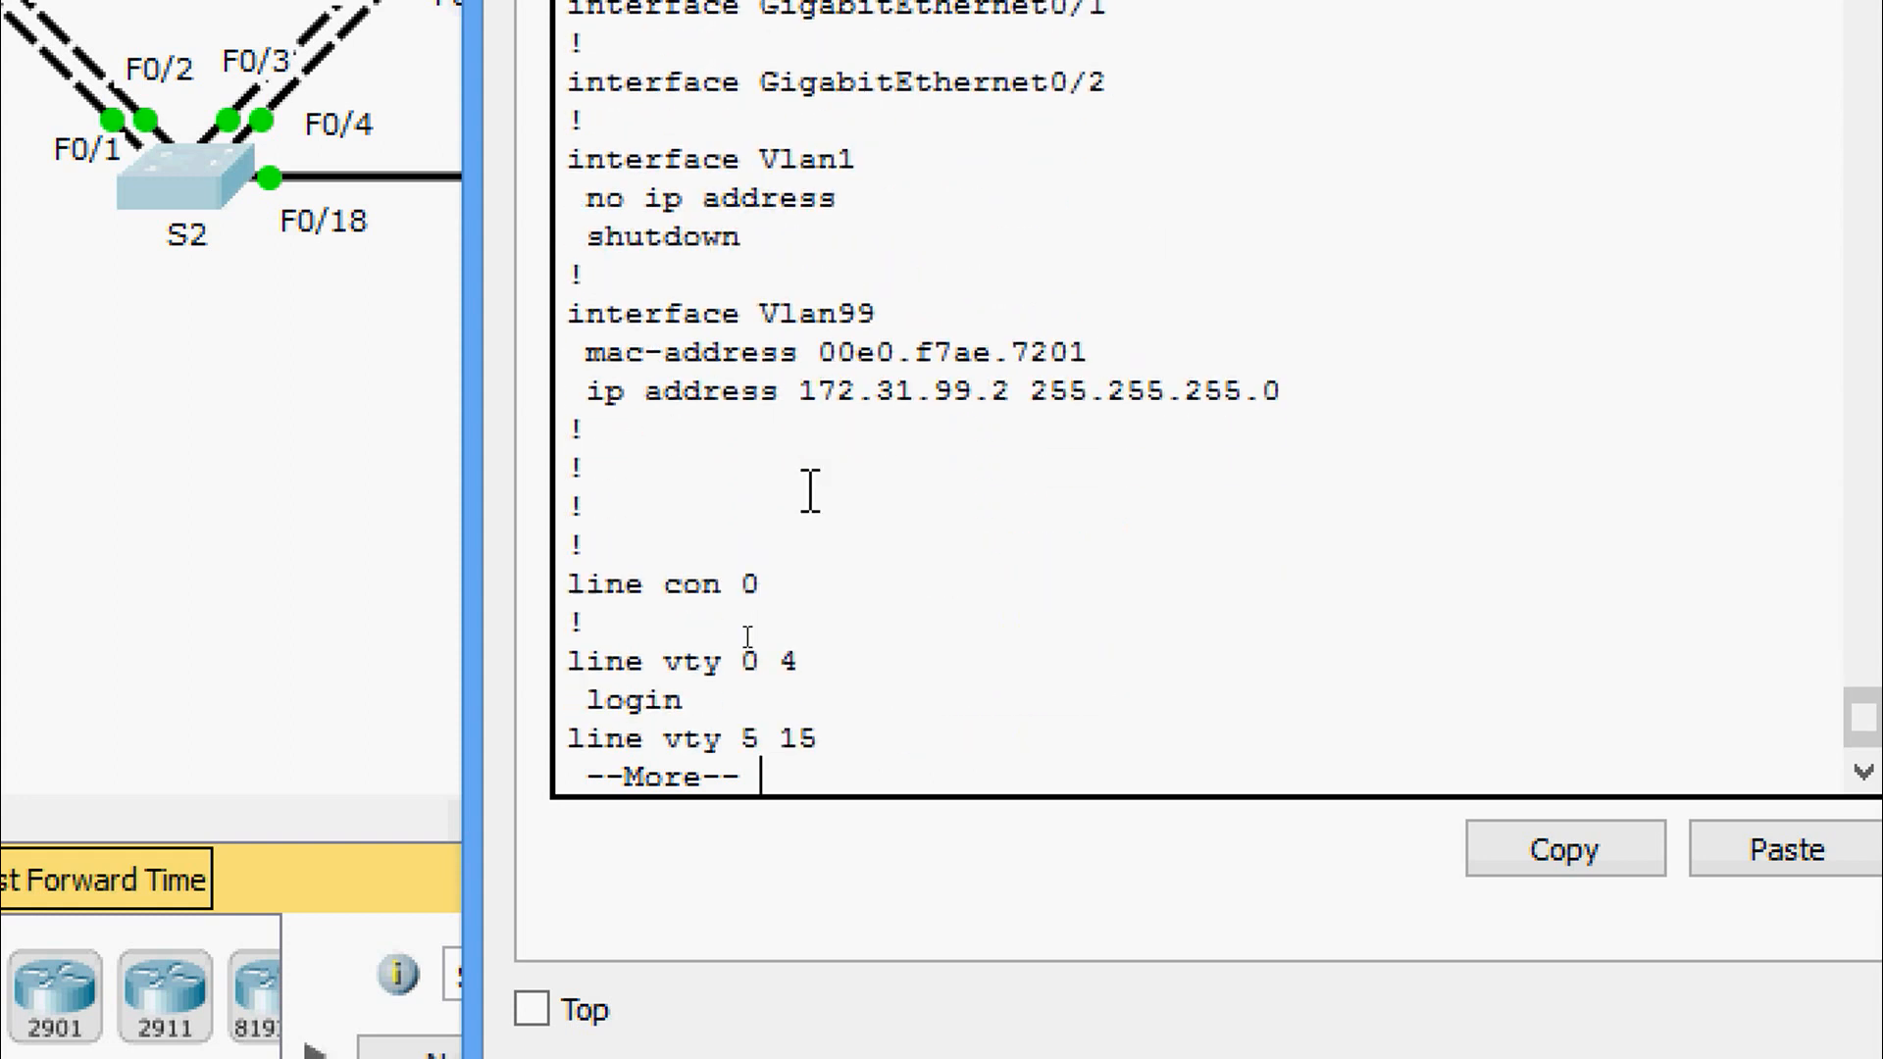
drag(722, 391, 1056, 427)
Page to the end of S2's running configuration and close S2's device window.
key(Return)
key(Return)
key(Return)
key(Return)
key(Return)
key(Return)
key(Return)
key(Return)
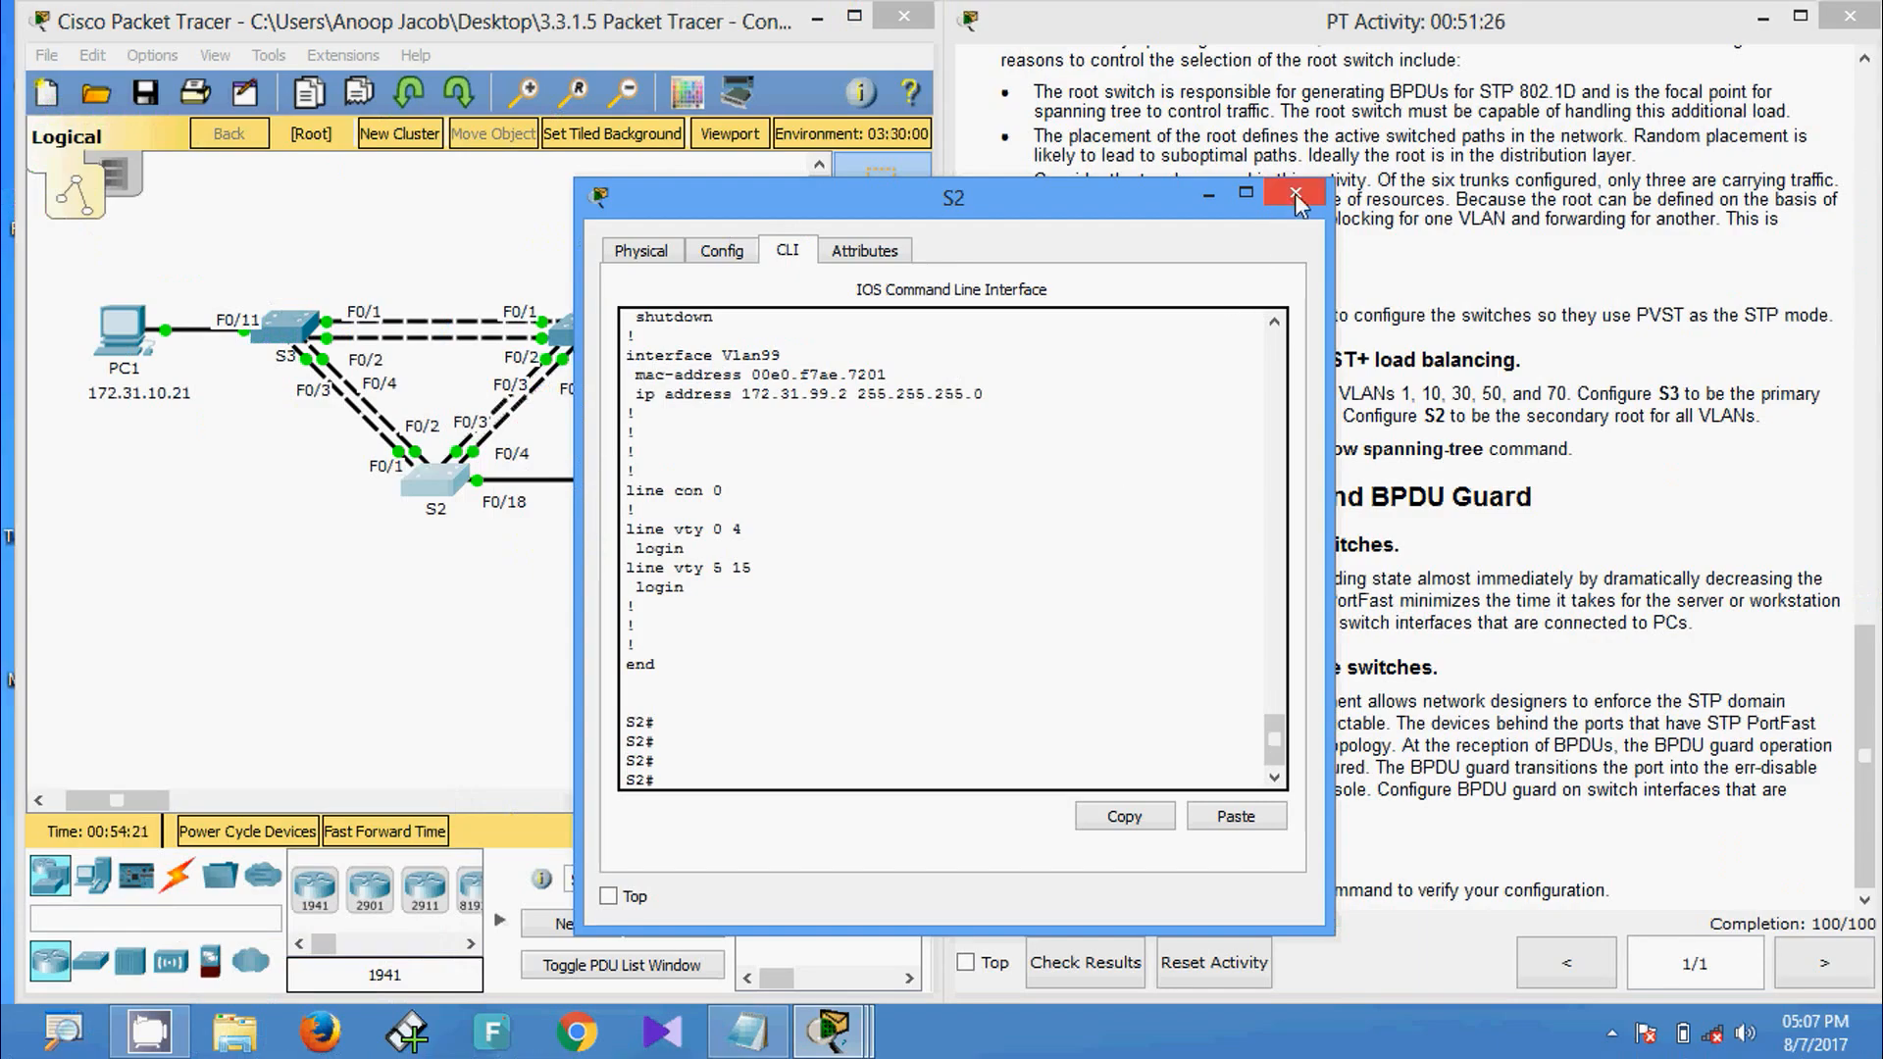
click(1294, 192)
Open S3's command line, return to privileged EXEC mode and display the running configuration.
click(290, 324)
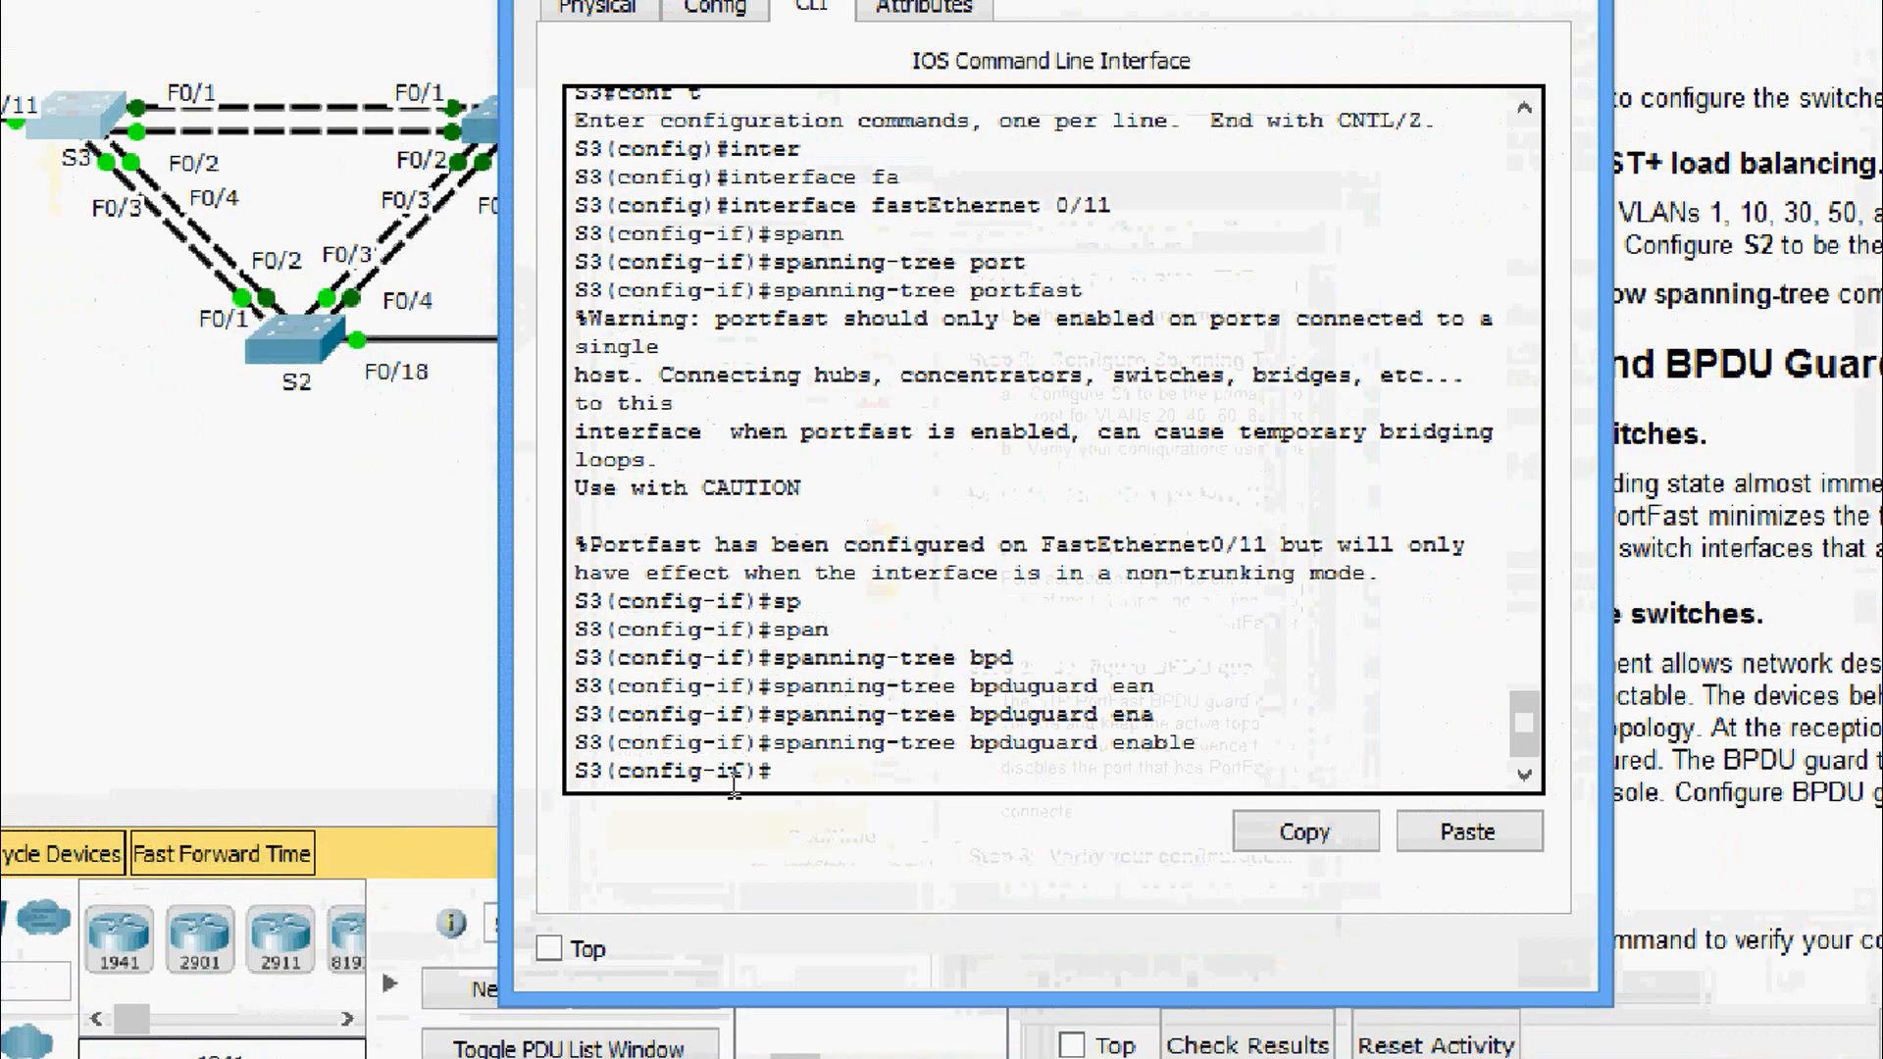
key(ctrl+z)
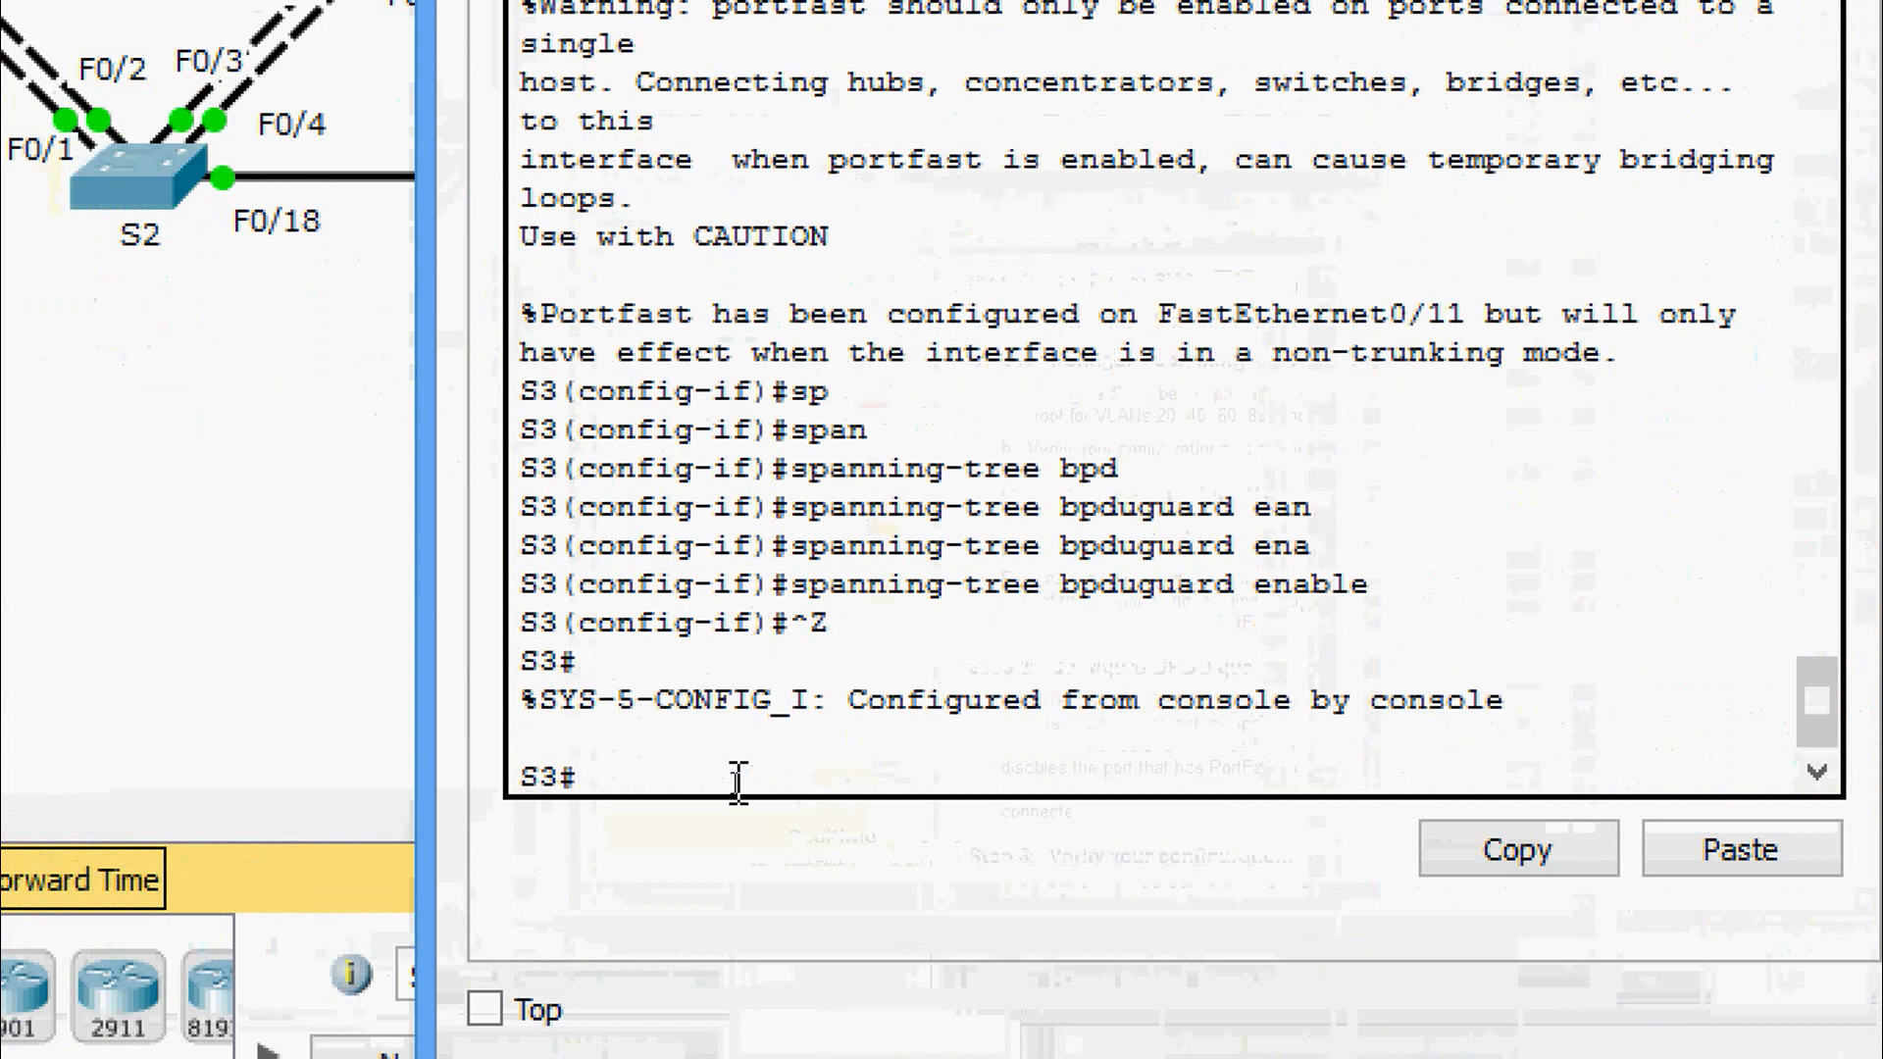
text(sh)
key(Tab)
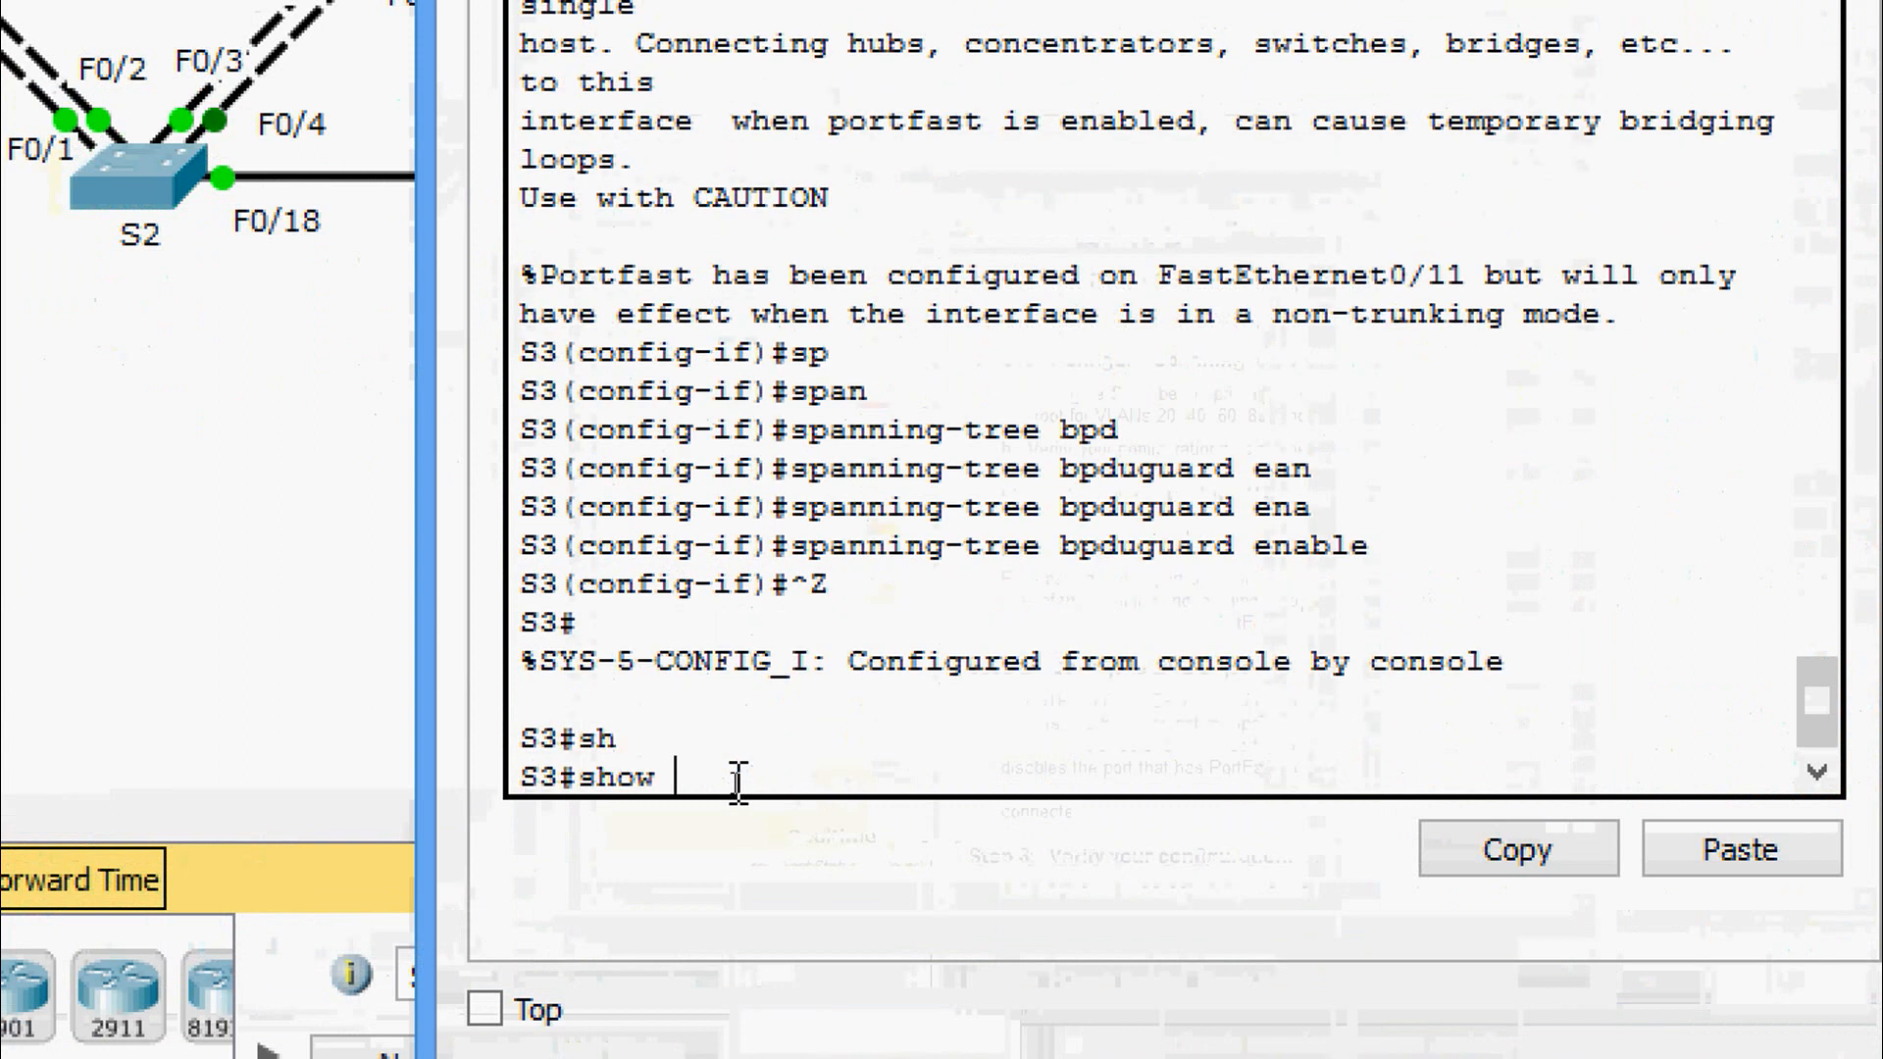
text(ru)
key(Return)
Page through the start of S3's running configuration and examine the spanning-tree mode and VLAN priority.
key(Return)
key(Return)
key(Return)
key(Return)
key(Return)
key(Return)
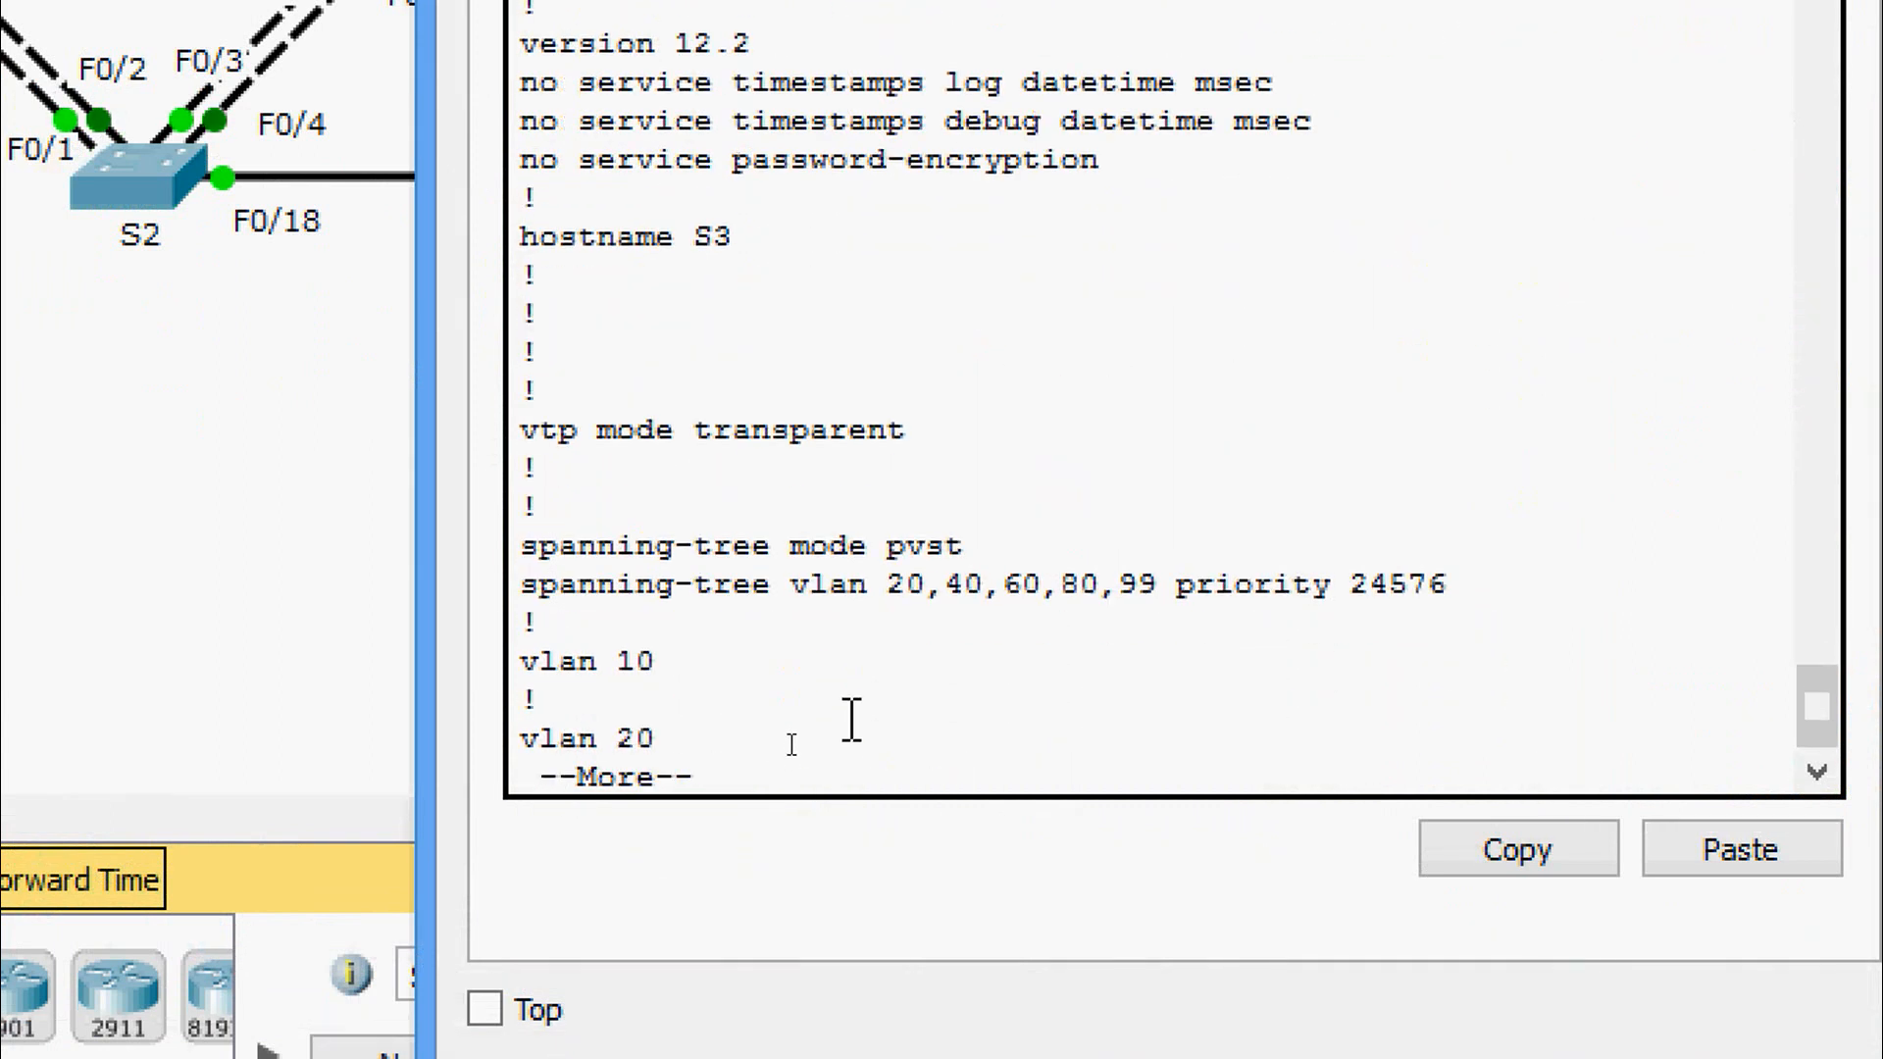
Continue past S3's VLAN list and examine the trunk settings of its first FastEthernet interfaces.
key(Return)
key(Return)
key(Return)
key(Return)
key(Return)
key(Return)
key(Return)
key(Return)
key(Return)
key(Return)
key(Return)
key(Return)
key(Return)
key(Return)
key(Return)
key(Return)
key(Return)
key(Return)
key(Return)
key(Return)
key(Return)
key(Return)
key(Return)
key(Return)
key(Return)
key(Return)
key(Return)
key(Return)
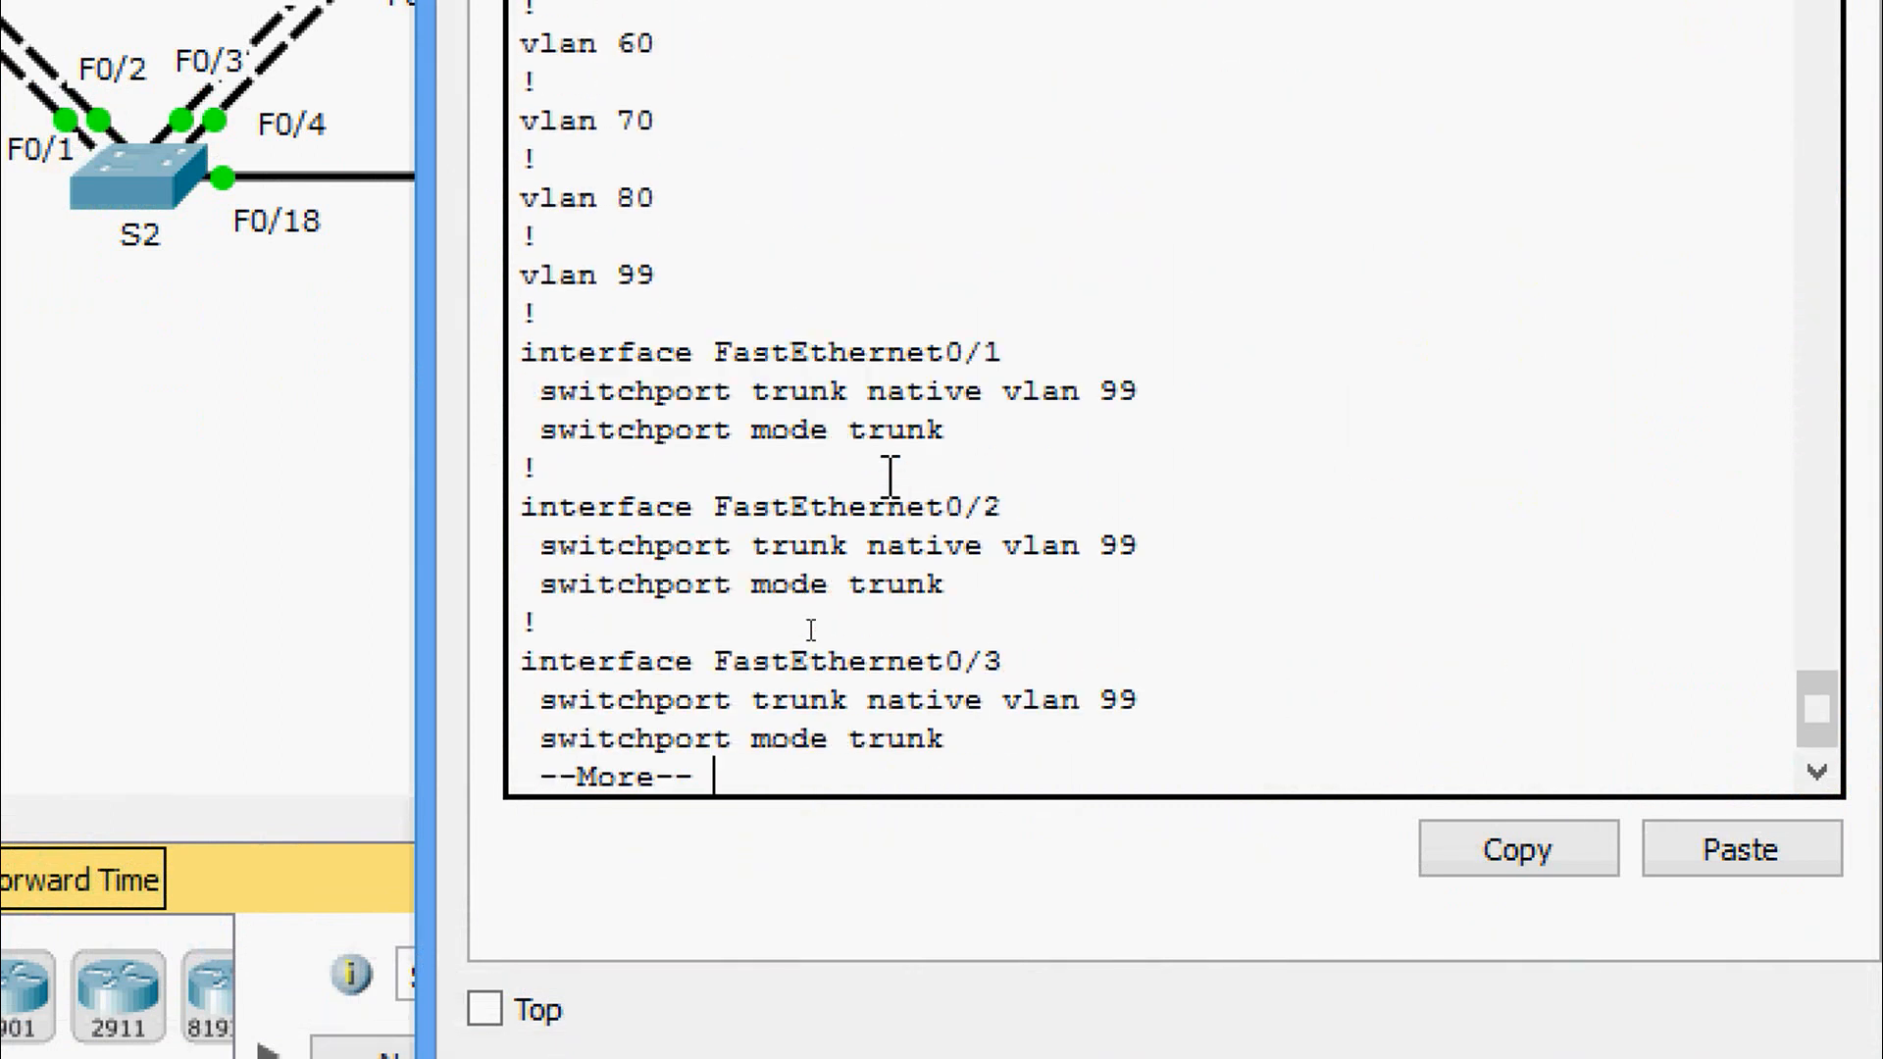
Page on to FastEthernet 0/11 on S3 and examine its access VLAN, PortFast and BPDU guard settings.
key(Return)
key(Return)
key(Return)
key(Return)
key(Return)
key(Return)
key(Return)
key(Return)
key(Return)
key(Return)
key(Return)
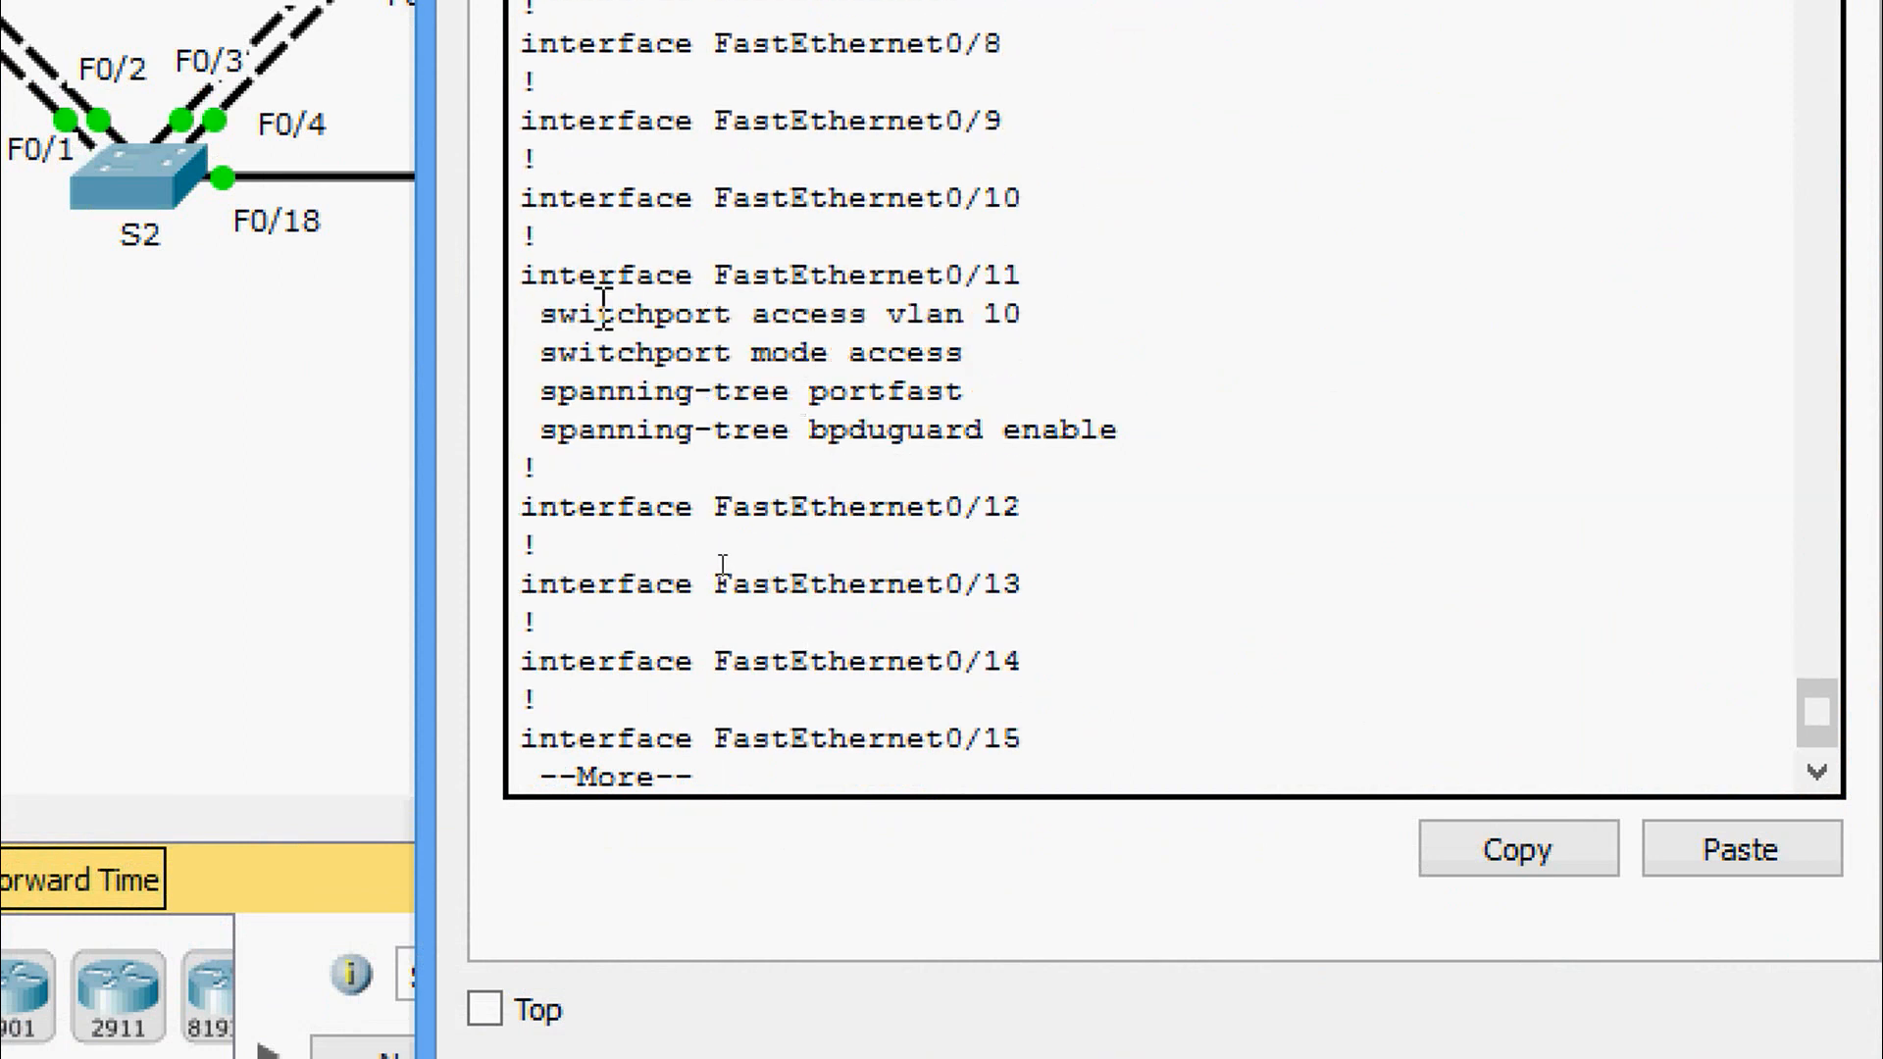
Review the FastEthernet 0/11 settings on S3, and page through the remaining physical ports to the VLAN interfaces.
drag(603, 309, 1087, 437)
click(993, 461)
key(Return)
key(Return)
key(Return)
key(Return)
key(Return)
key(Return)
key(Return)
key(Return)
key(Return)
key(Return)
key(Return)
key(Return)
key(Return)
key(Return)
key(Return)
key(Return)
key(Return)
key(Return)
key(Return)
key(Return)
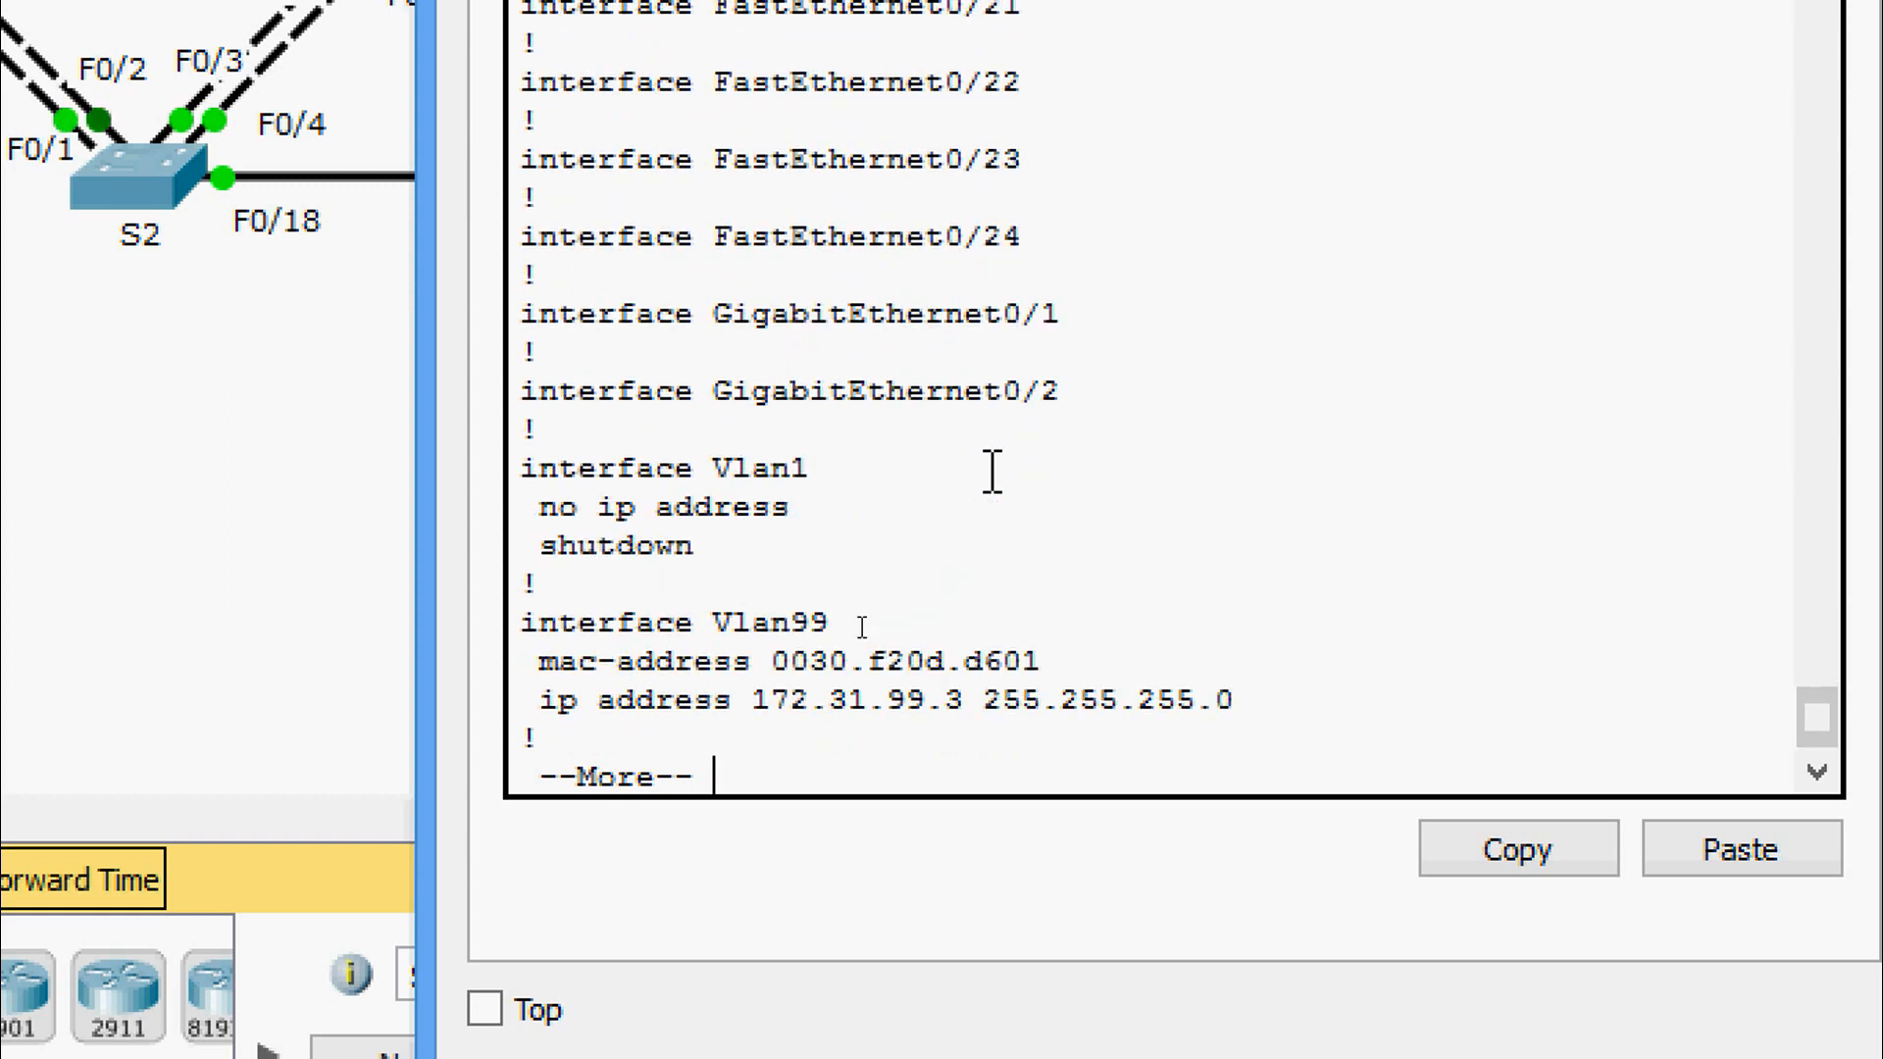
Examine the VLAN 99 interface's IP address on S3 and continue to the console and vty line settings.
key(Return)
key(Return)
key(Return)
key(Return)
key(Return)
key(Return)
drag(754, 469, 1235, 470)
key(Return)
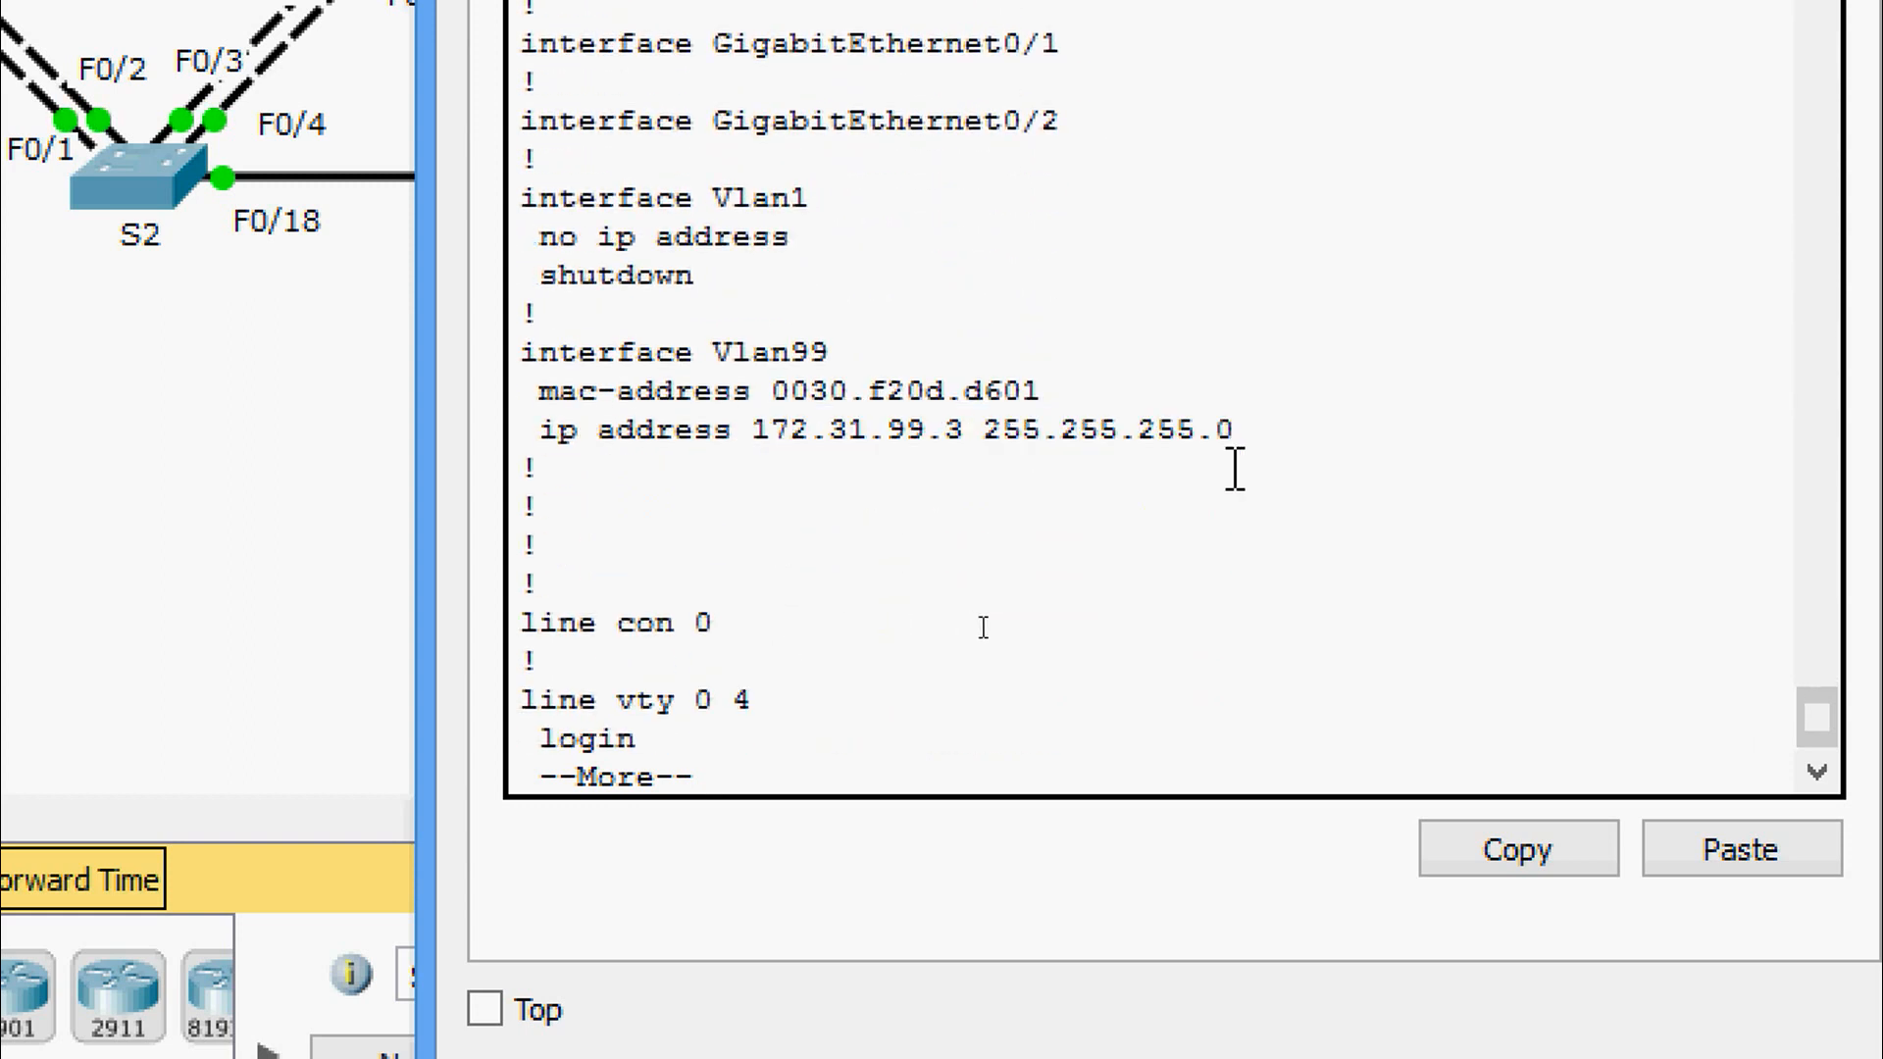
Page through the remaining vty lines to the end of S3's running configuration and return to the privileged EXEC prompt.
key(Return)
key(Return)
key(Return)
key(Return)
key(Return)
key(Return)
key(Return)
key(Return)
key(Return)
key(Return)
key(Return)
key(Return)
key(Return)
key(Return)
key(Return)
key(Return)
key(Return)
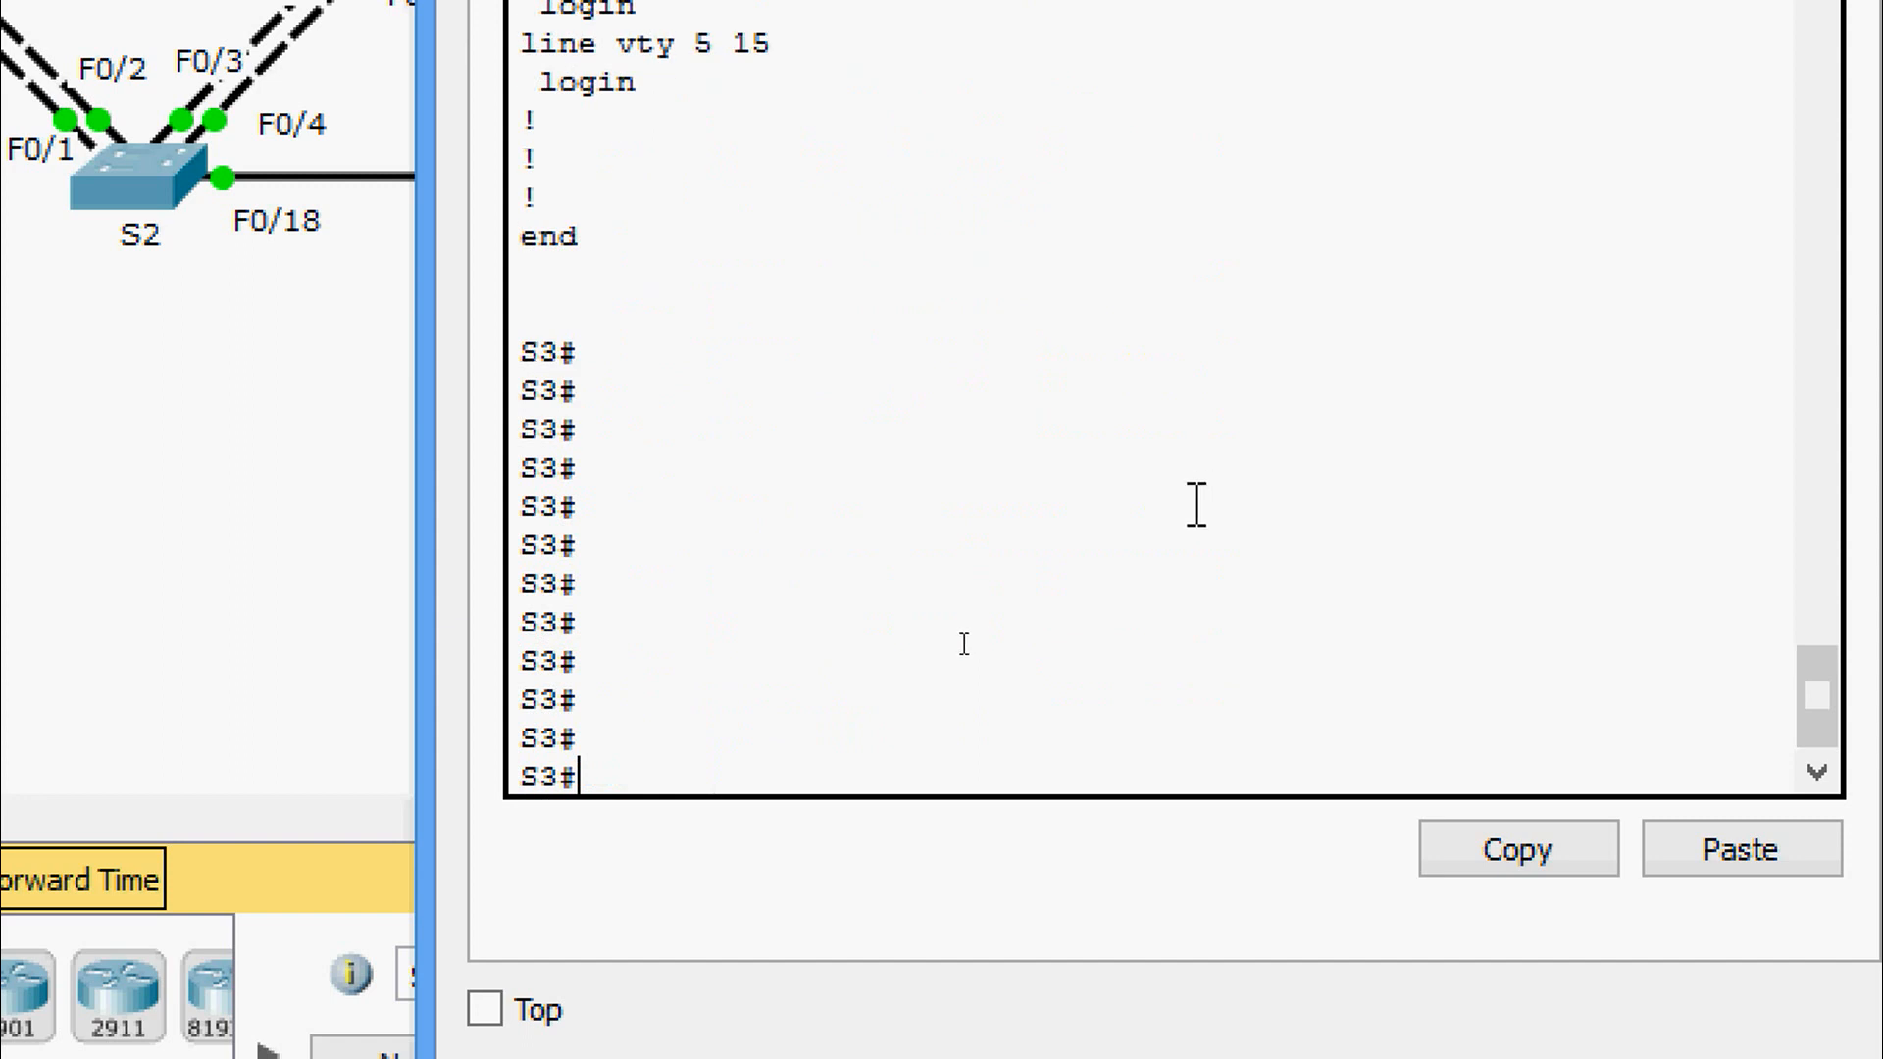